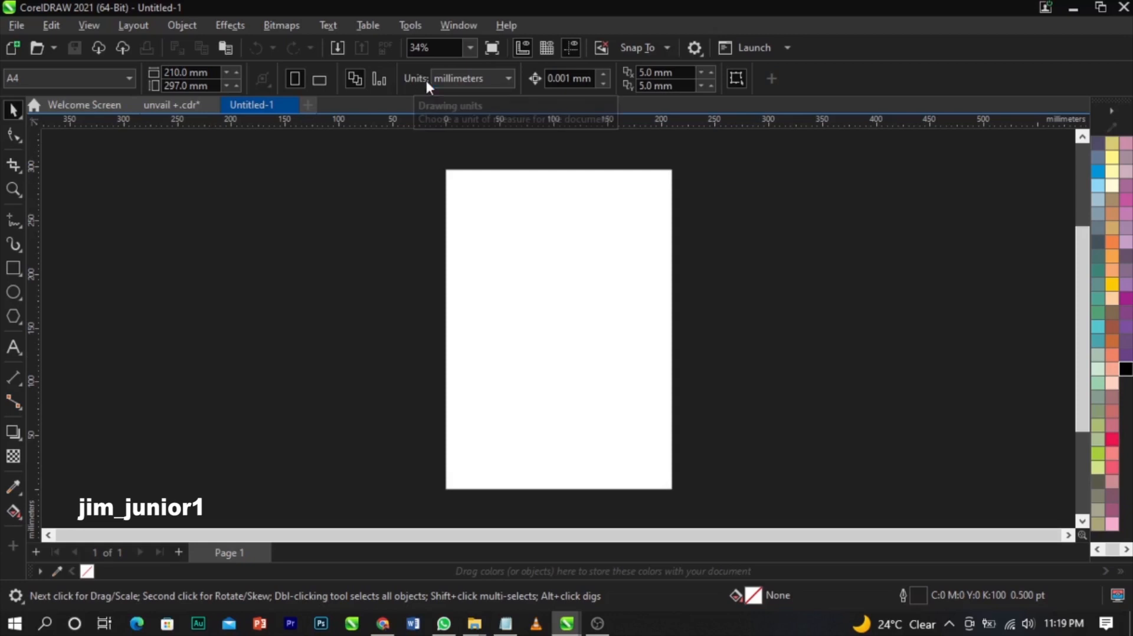
- Set document units to inches, resize the page to 7 × 8 inches, and zoom to the page
left_click(447, 78)
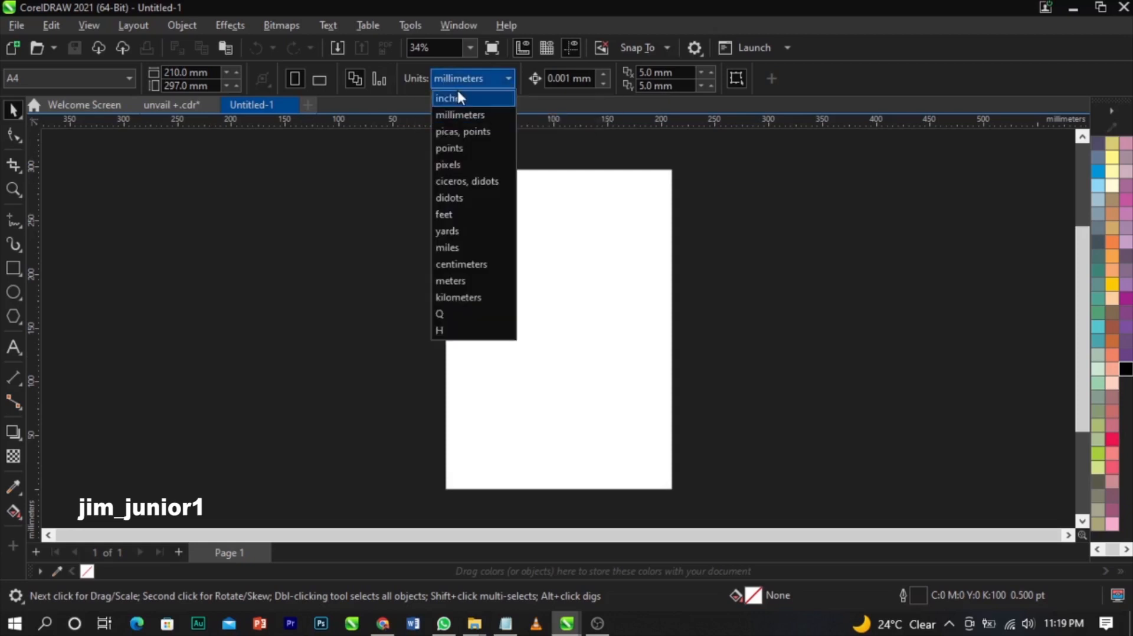
left_click(463, 96)
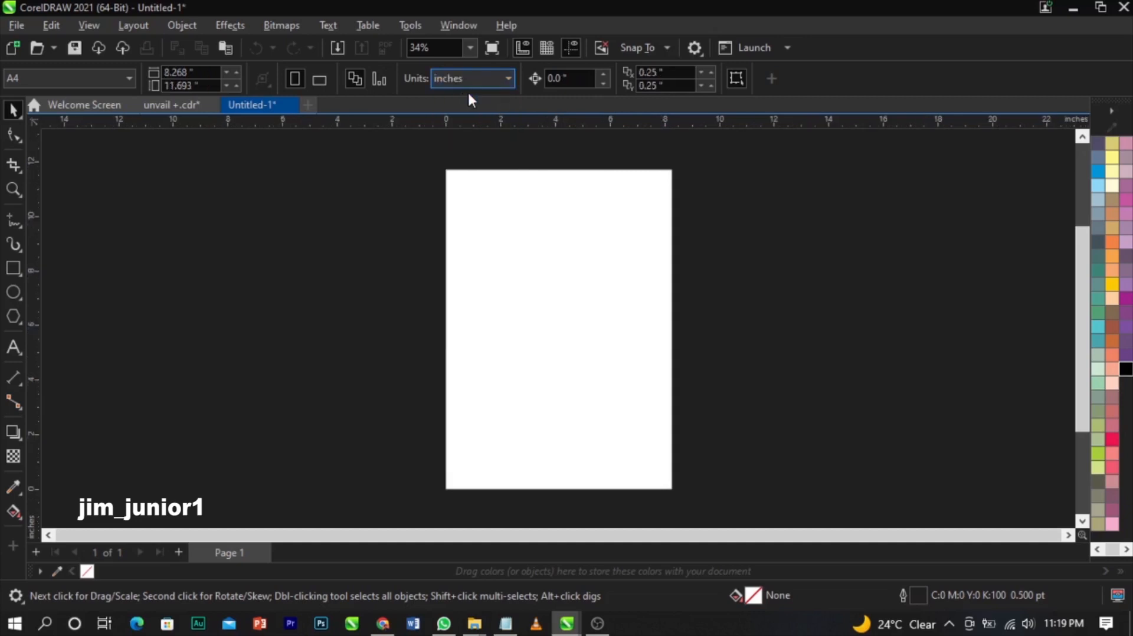
left_click(188, 72)
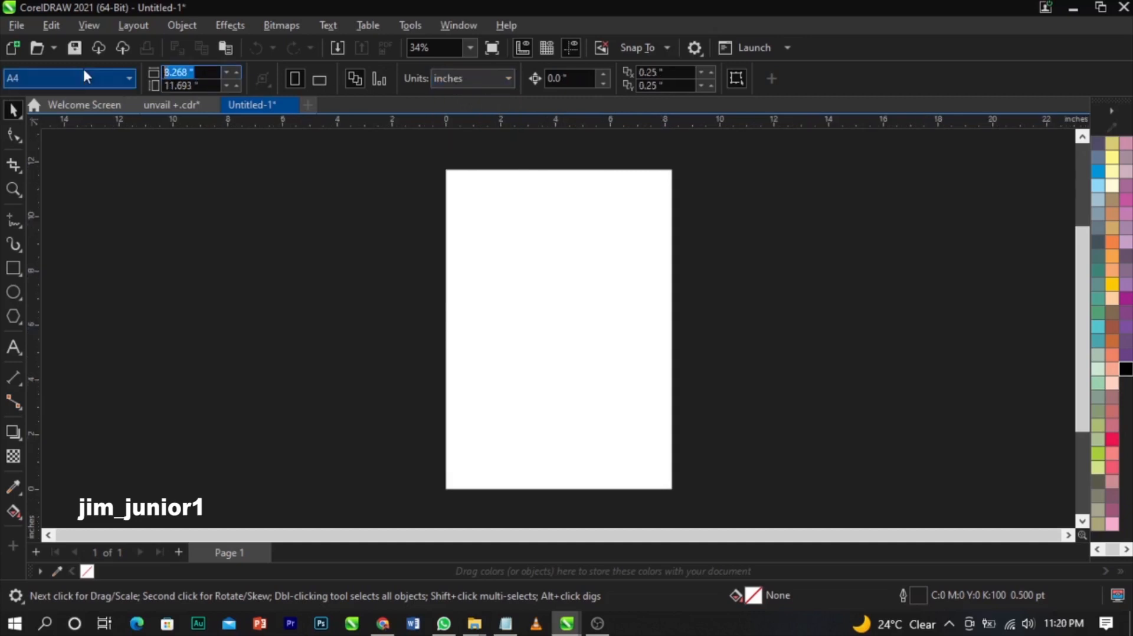
type("7")
key("Tab")
type("8")
key("Return")
key("shift+F4")
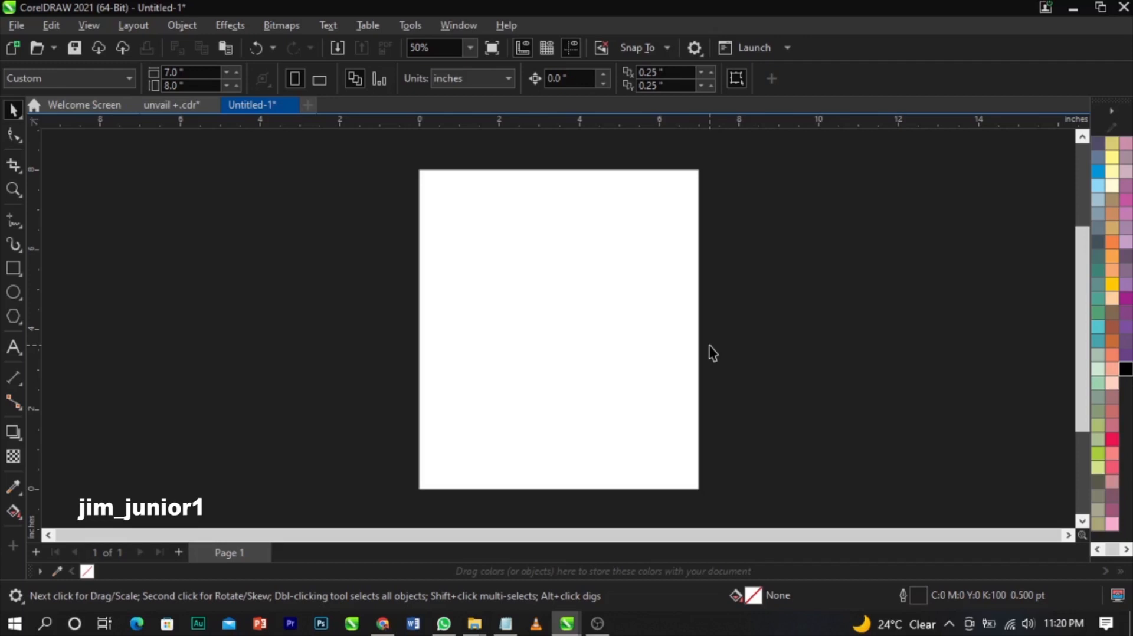
- Start an import and browse to the unvail folder in Downloads
right_click(307, 206)
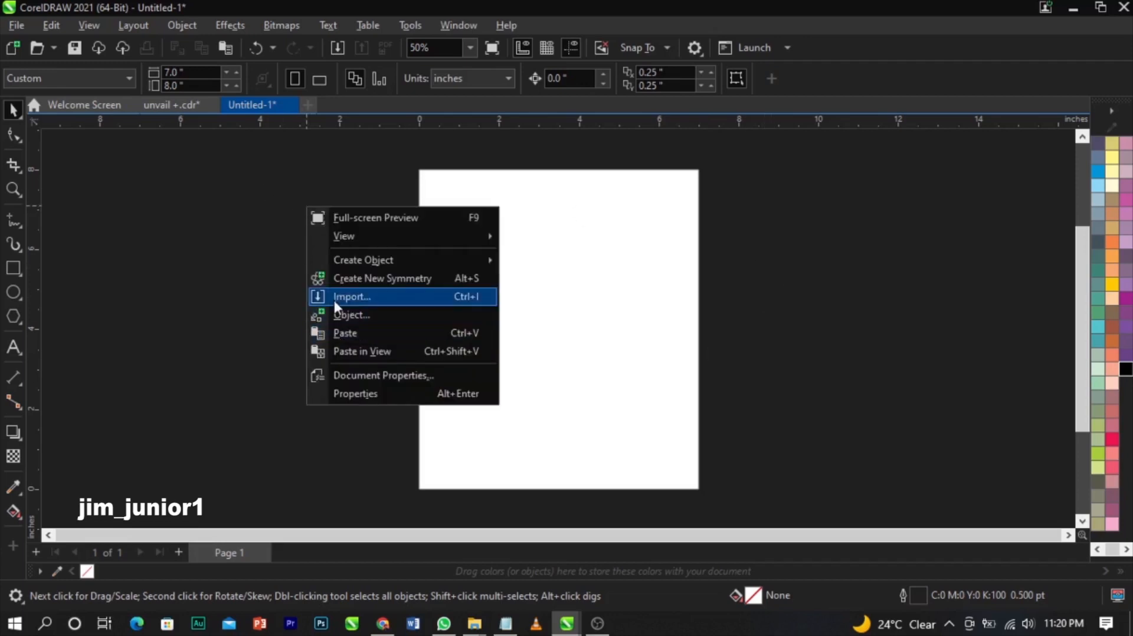
left_click(334, 299)
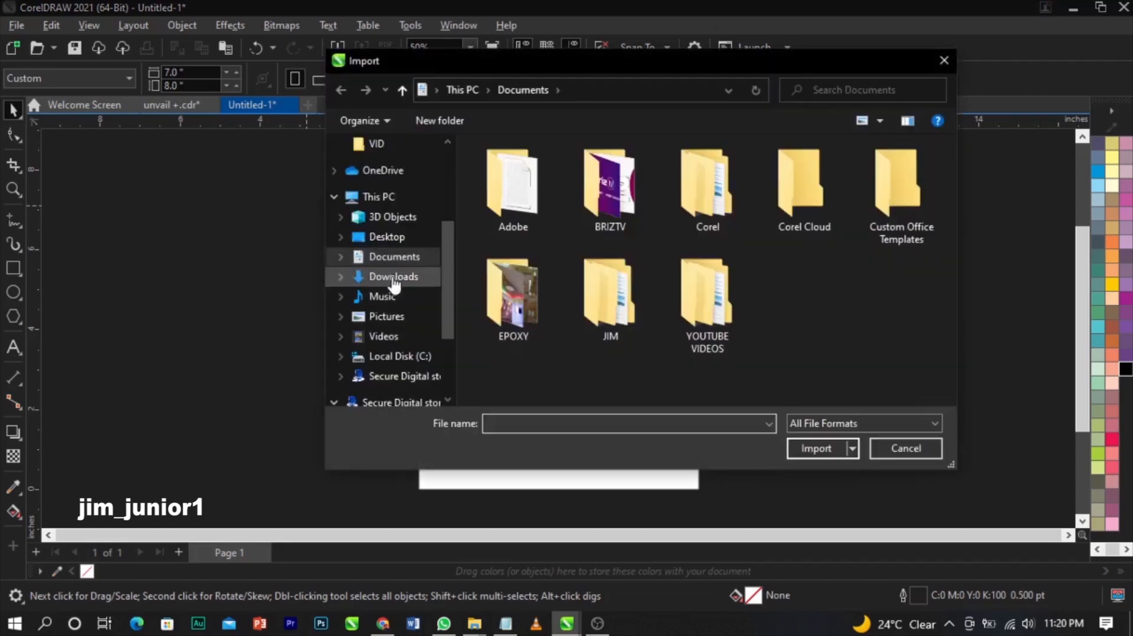
left_click(393, 277)
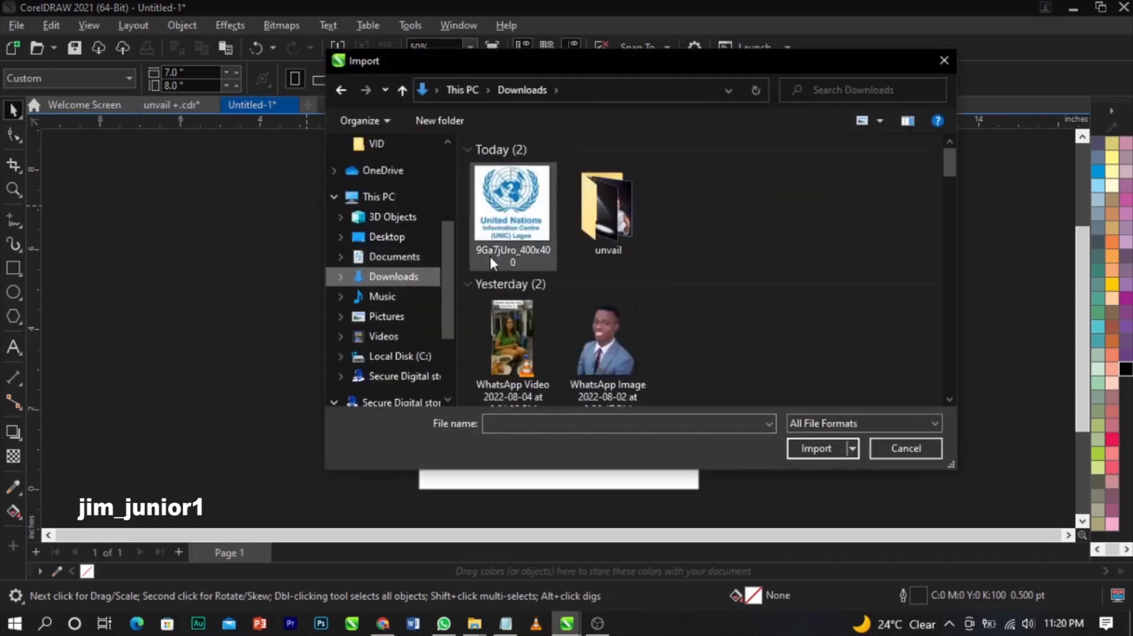
double_click(580, 230)
scroll(718, 302, "down", 3)
scroll(717, 302, "up", 3)
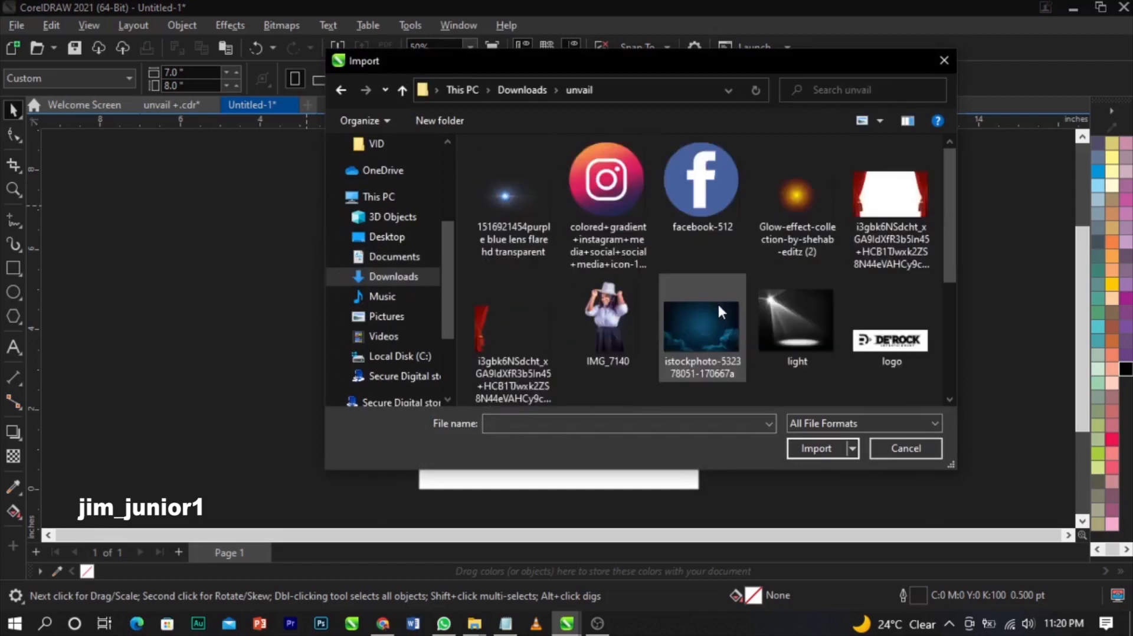
scroll(717, 303, "down", 1)
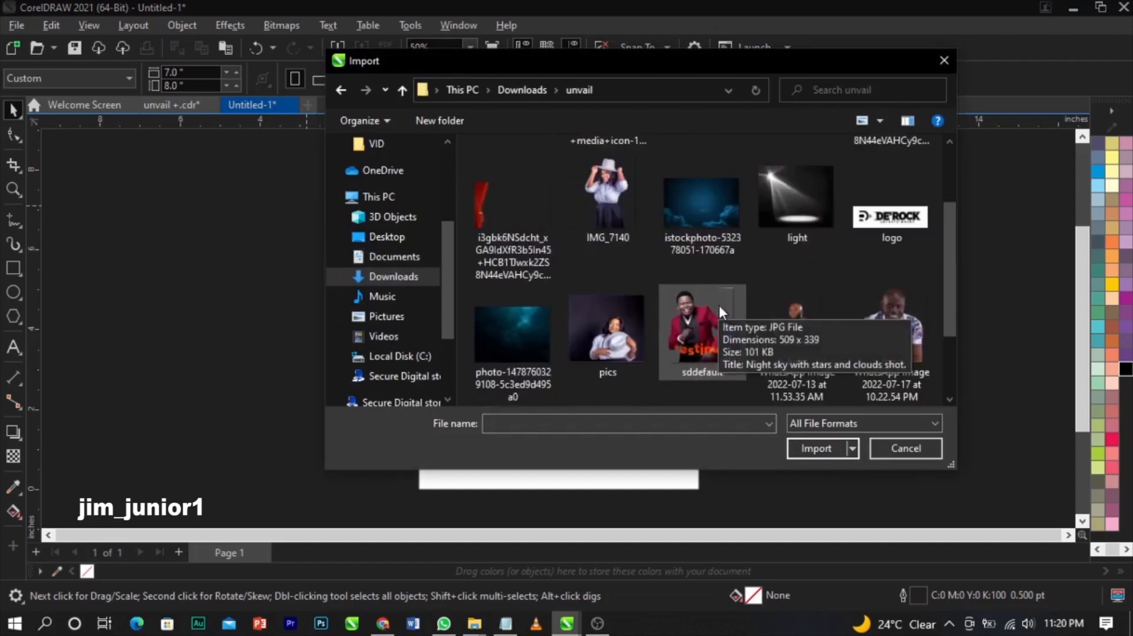
- Select the curtain, cloudy sky, spotlight, logo, starry, pics, sddefault and two WhatsApp images
left_click(510, 200)
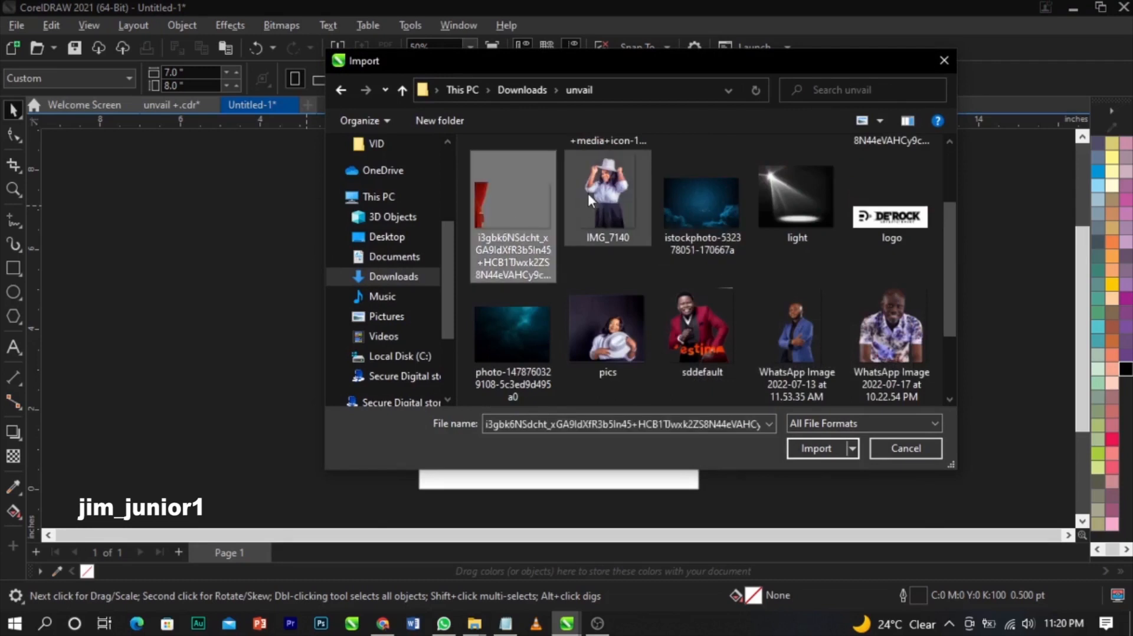
left_click(678, 190, "ctrl")
left_click(784, 189, "ctrl")
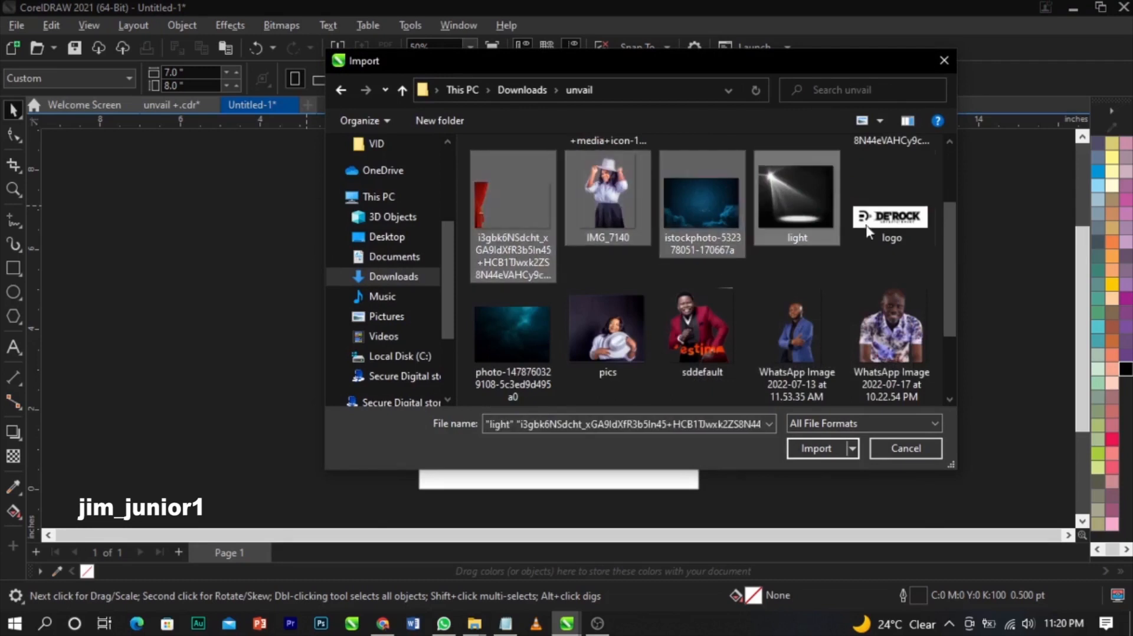
left_click(866, 226, "ctrl")
left_click(509, 328, "ctrl")
left_click(631, 339, "ctrl")
left_click(699, 334, "ctrl")
left_click(817, 336, "ctrl")
left_click(888, 331, "ctrl")
- Add the last WhatsApp, YouTube, lens flare, facebook-512 and Glow-effect images, then import them all
scroll(826, 304, "down", 2)
left_click(529, 337, "ctrl")
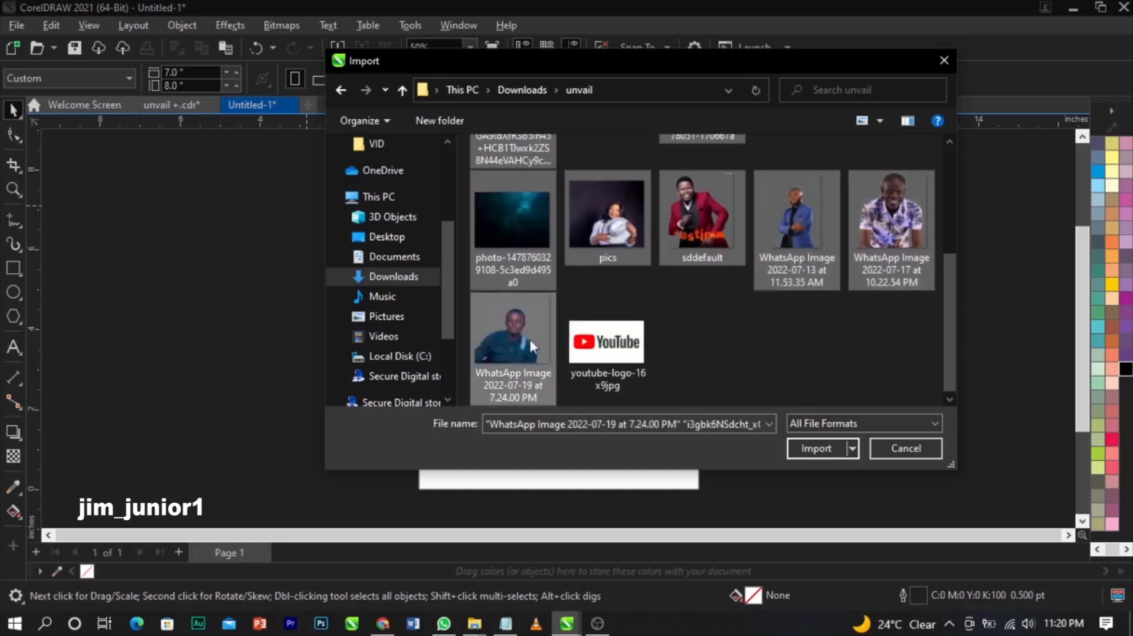
left_click(606, 345, "ctrl")
scroll(631, 330, "up", 3)
left_click(546, 213, "ctrl")
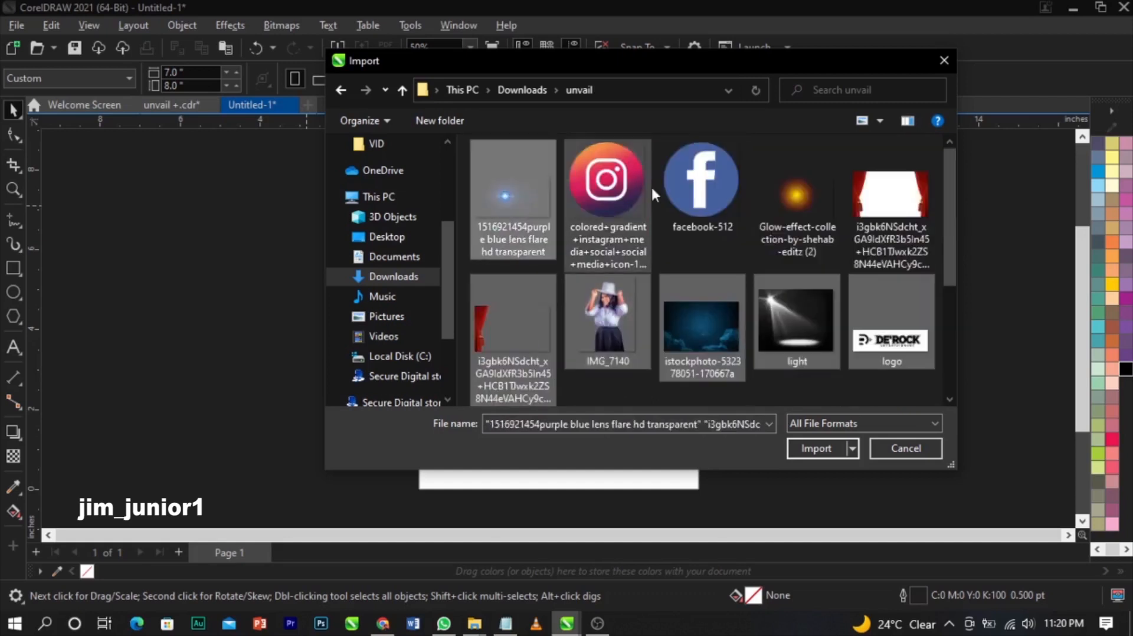
left_click(698, 190, "ctrl")
left_click(780, 200, "ctrl")
scroll(778, 228, "down", 3)
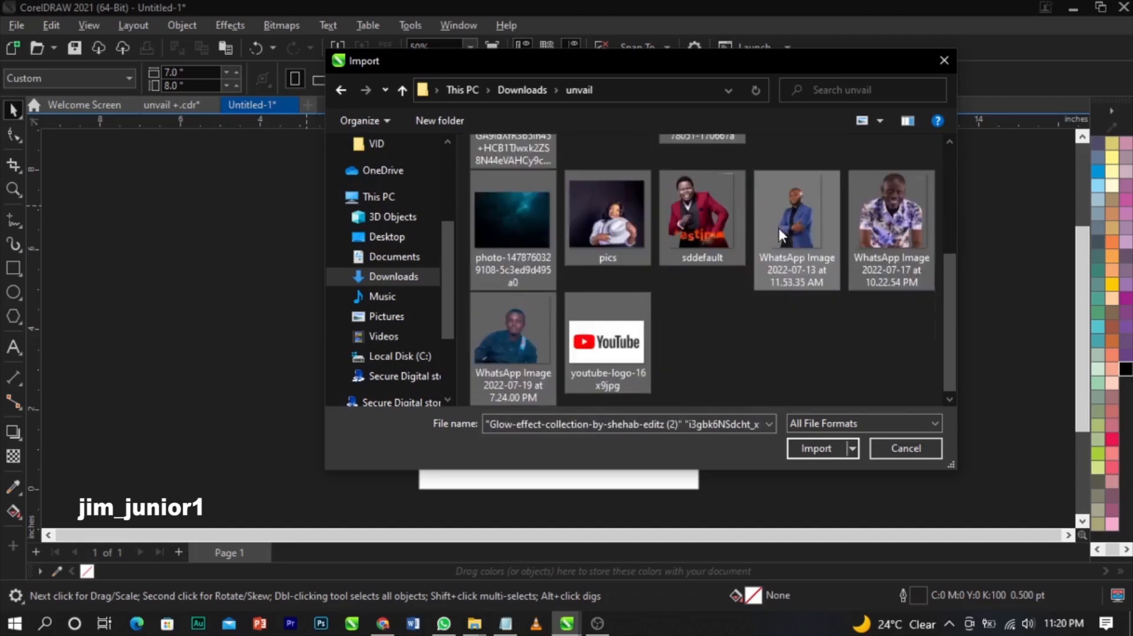
left_click(822, 449)
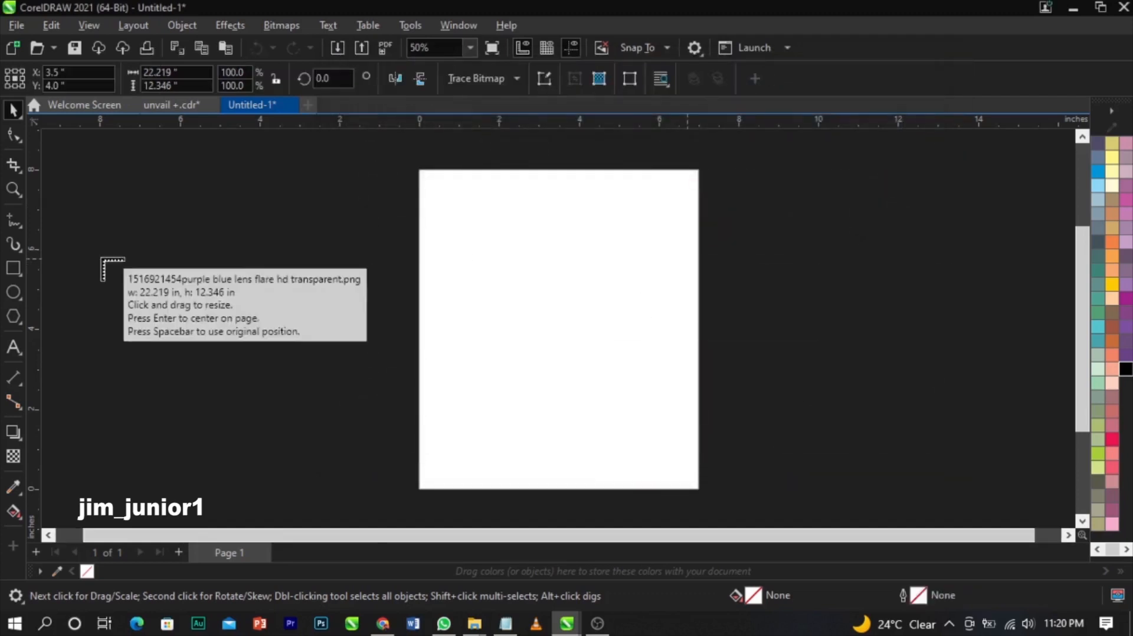
- Place the lens flare, Instagram, Facebook, curtain, IMG_7140, cloudy sky and spotlight images beside the page
left_click_drag(101, 172, 182, 309)
left_click_drag(99, 268, 240, 366)
left_click_drag(172, 268, 275, 372)
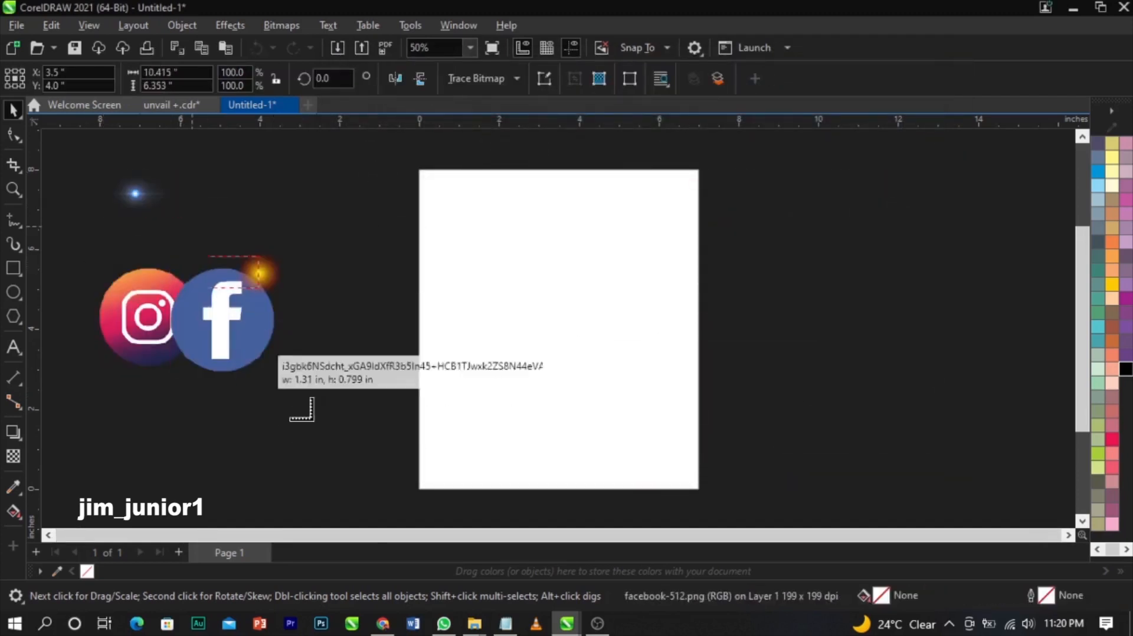
left_click_drag(205, 255, 245, 325)
left_click_drag(208, 382, 266, 456)
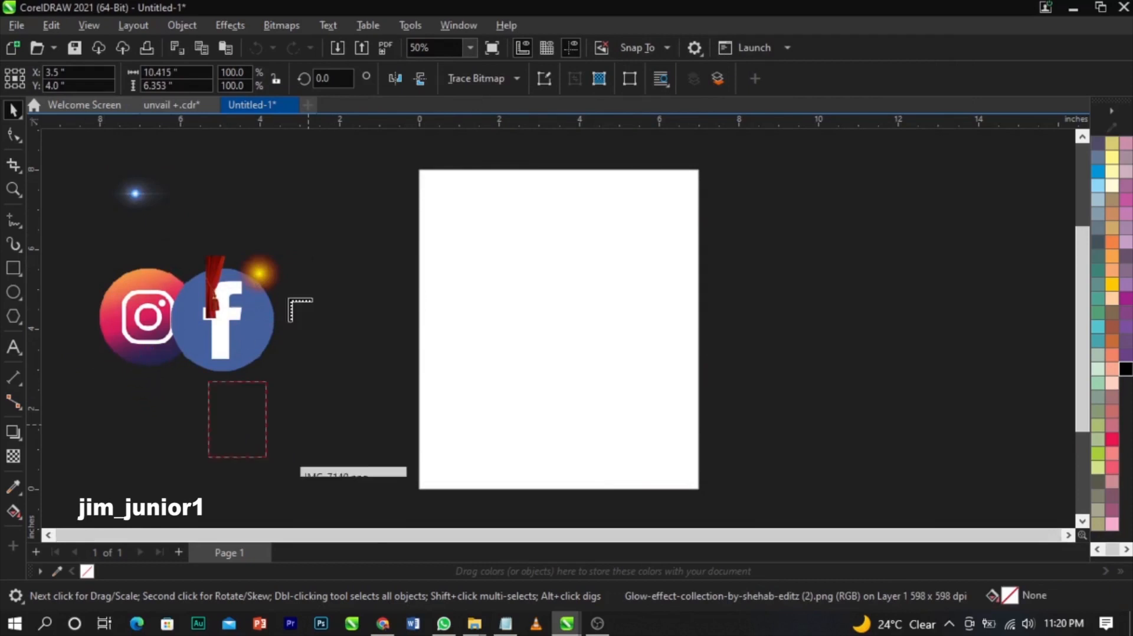
left_click_drag(122, 370, 244, 451)
left_click_drag(213, 201, 355, 318)
- Place the DE'ROCK logo, starry, pics, red suit, blue suit, patterned shirt and YouTube images
left_click_drag(273, 256, 354, 279)
left_click_drag(301, 357, 378, 446)
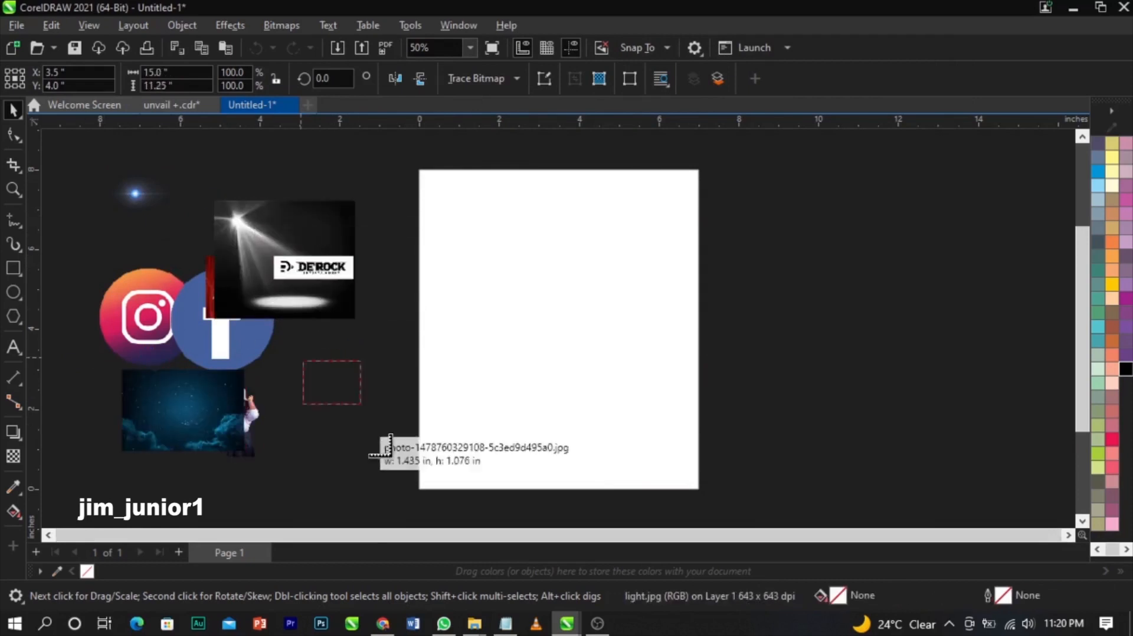
left_click_drag(292, 443, 331, 477)
left_click_drag(90, 285, 158, 339)
left_click_drag(85, 319, 138, 398)
left_click_drag(66, 362, 148, 473)
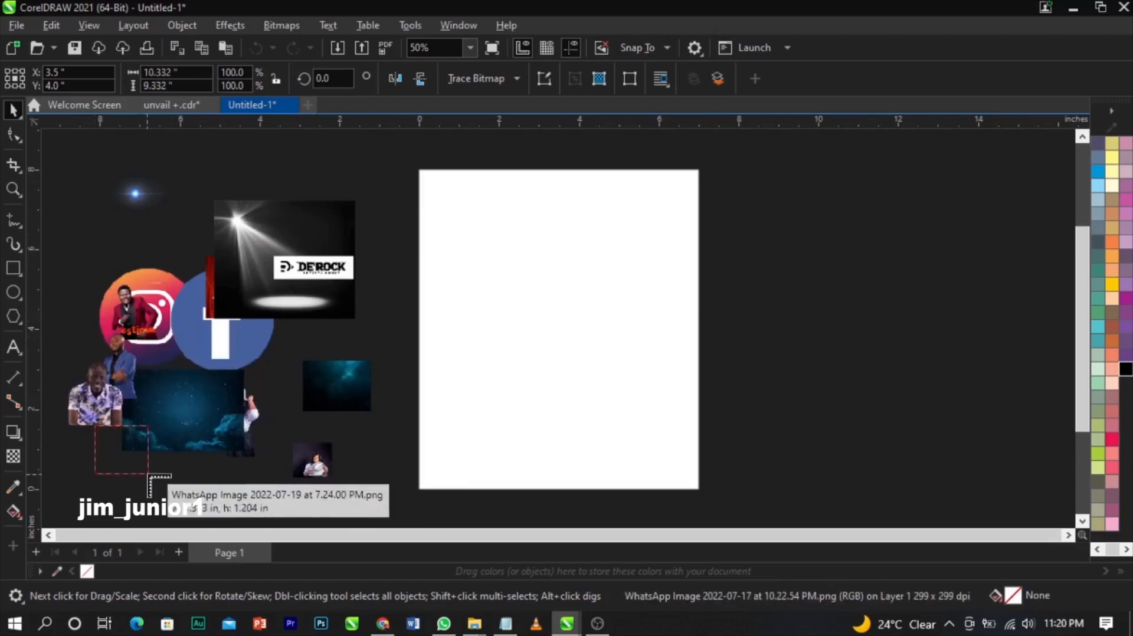
left_click_drag(75, 228, 124, 254)
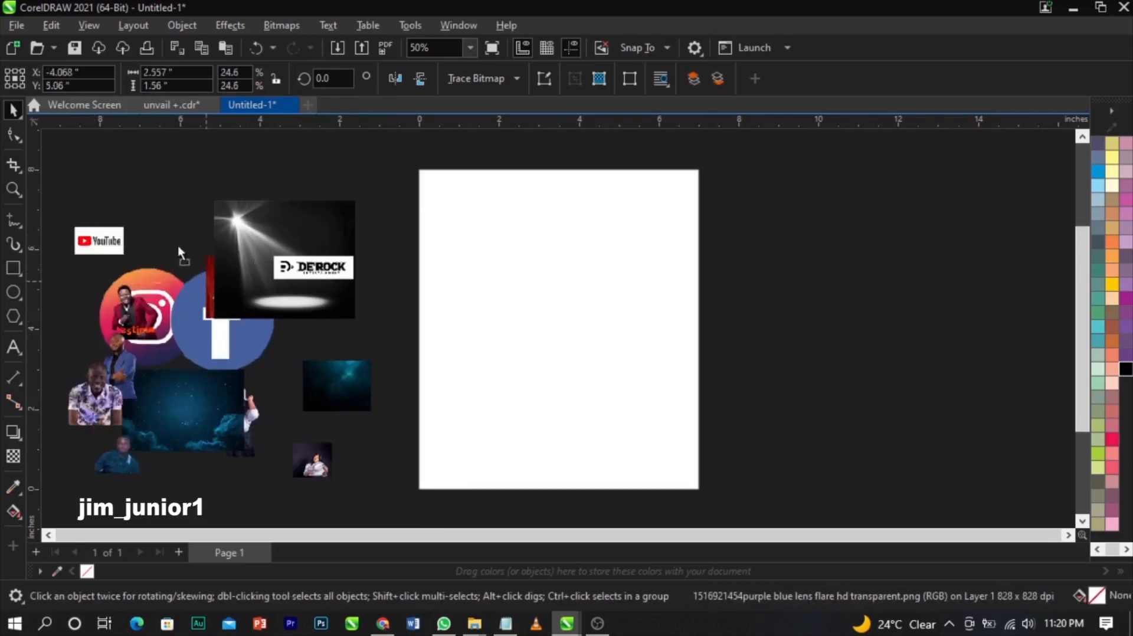
- Spread out the overlapping curtain, spotlight and logos, then bring up the Notepad notes
left_click_drag(207, 282, 142, 219)
left_click_drag(286, 300, 283, 219)
left_click_drag(234, 359, 329, 392)
left_click_drag(313, 268, 301, 267)
left_click(939, 319)
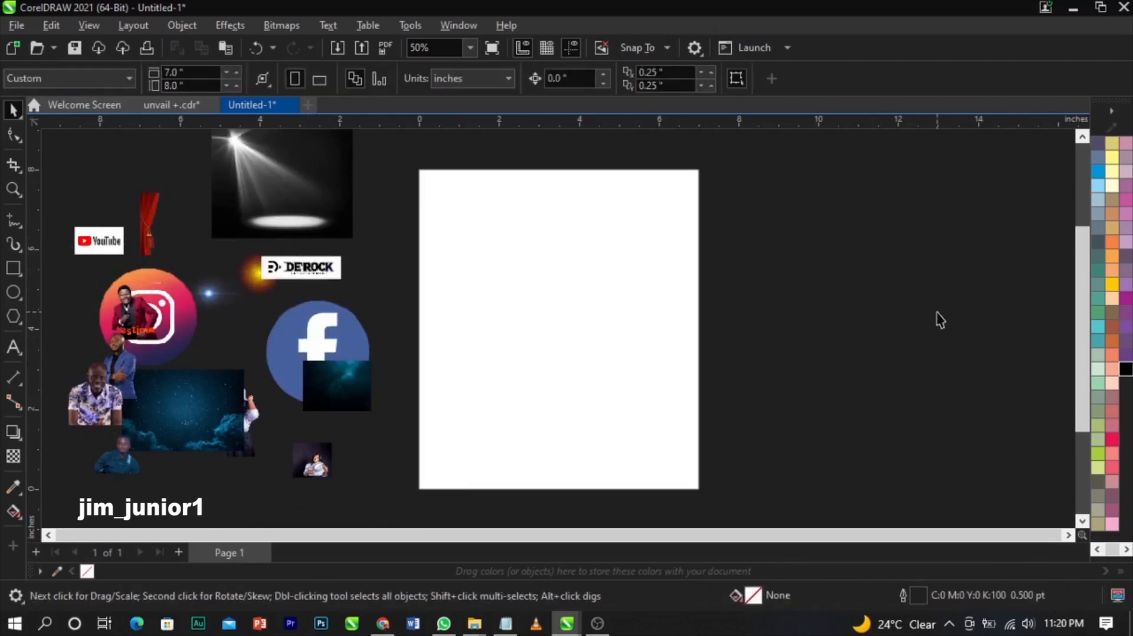
left_click(505, 624)
- Read through the Notepad event notes and font list, then go back to CorelDRAW
scroll(993, 273, "up", 2)
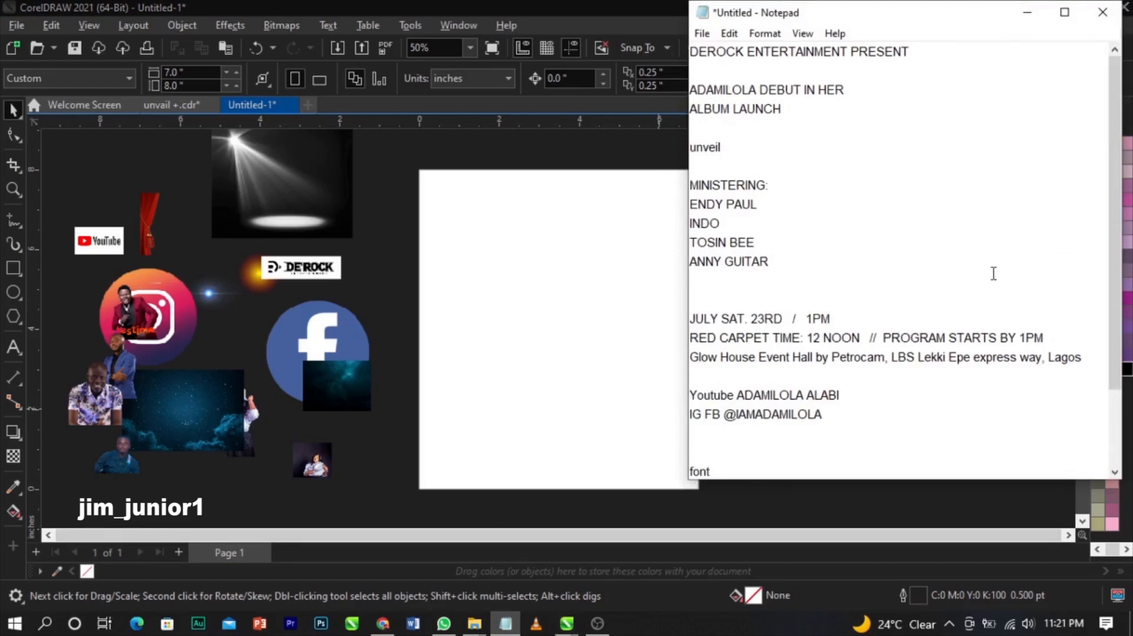
scroll(914, 271, "down", 2)
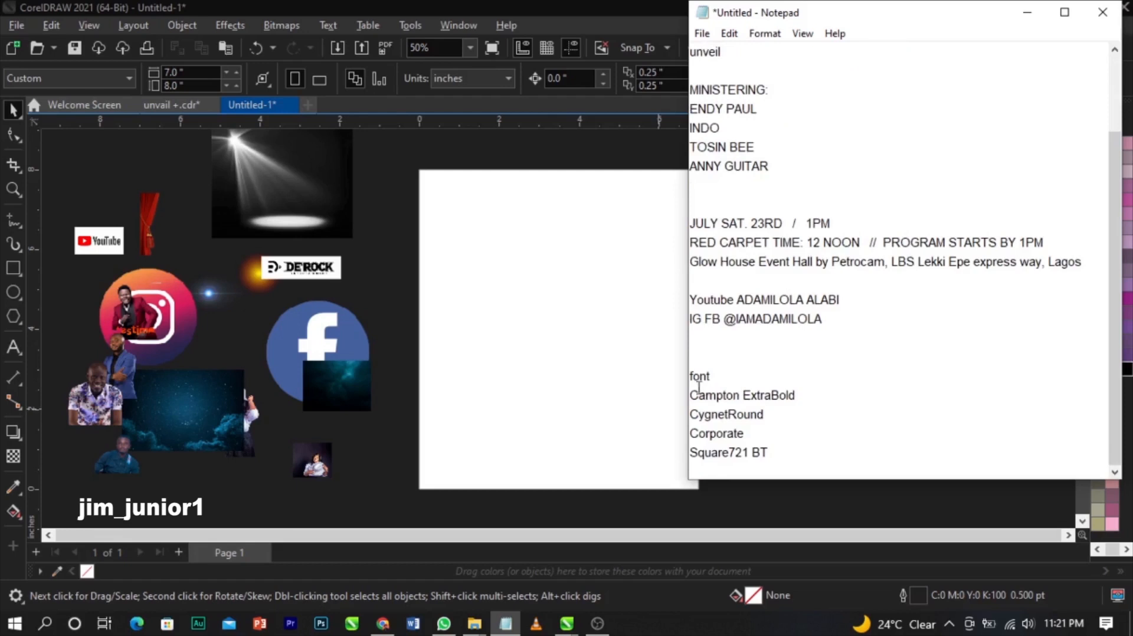
left_click_drag(690, 394, 785, 458)
left_click(784, 459)
scroll(755, 306, "up", 2)
left_click(654, 316)
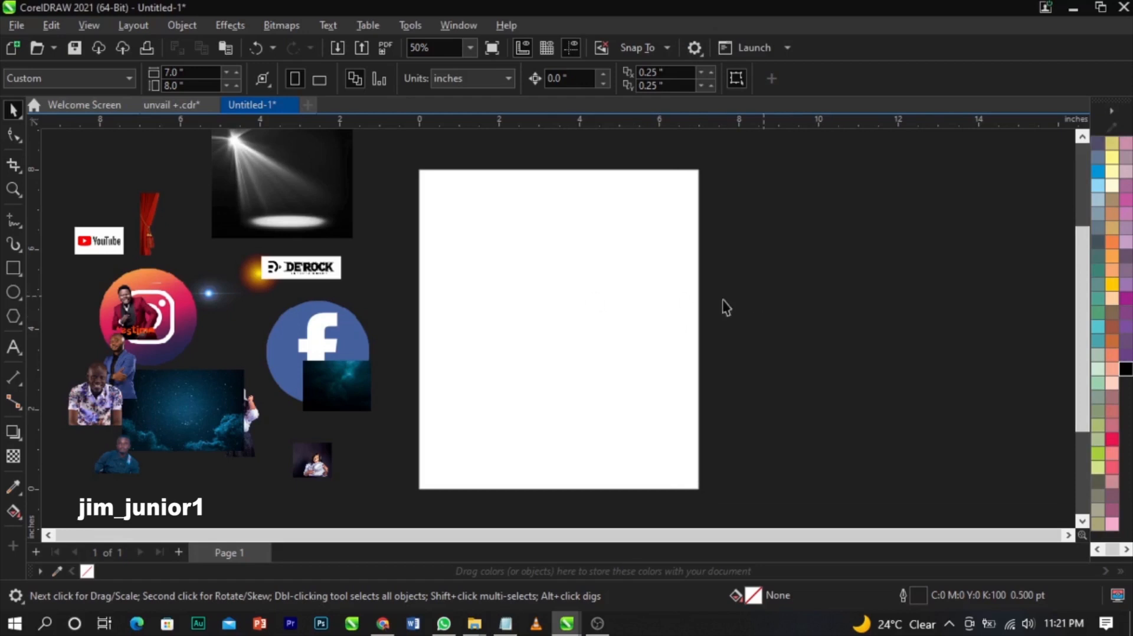
- Draw a rectangle over the page and centre it with P
left_click(7, 271)
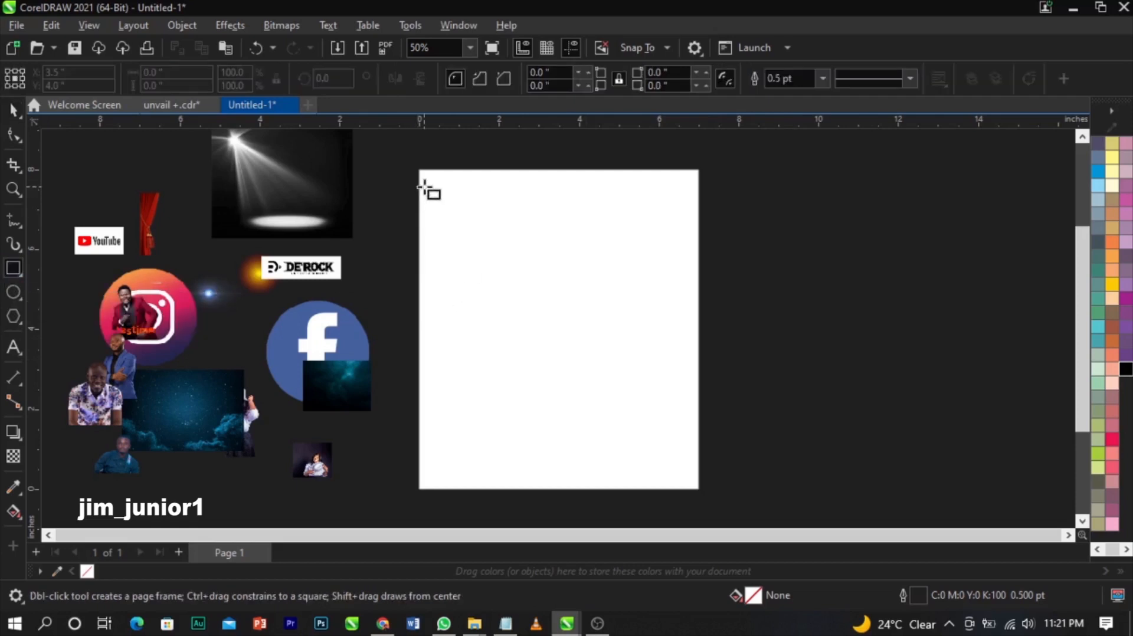
left_click_drag(423, 187, 683, 485)
key("space")
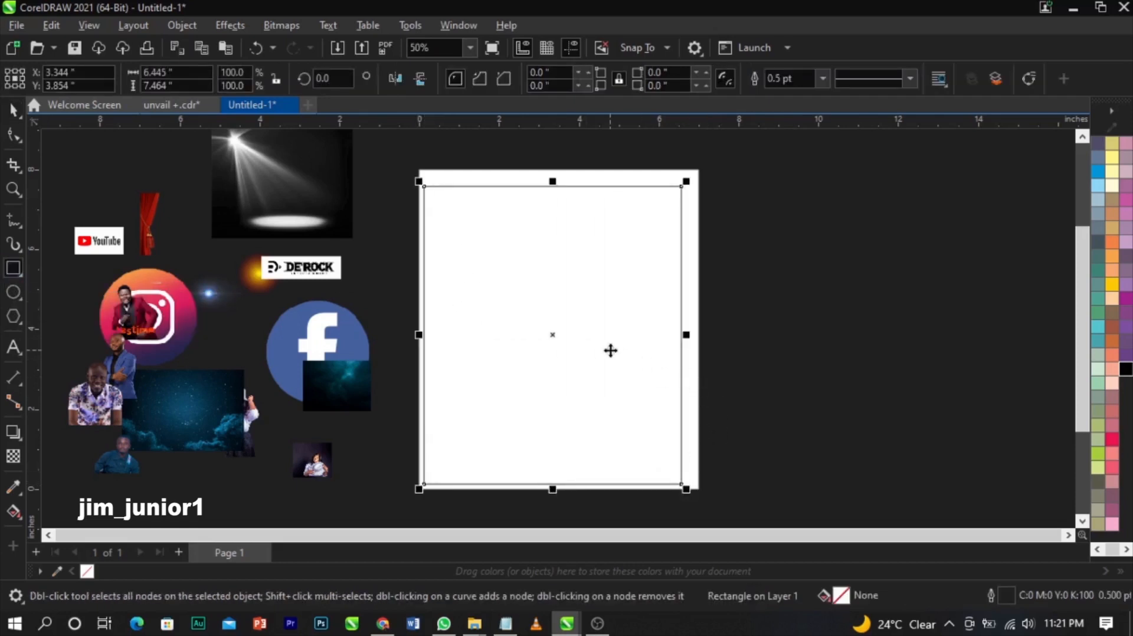
key("p")
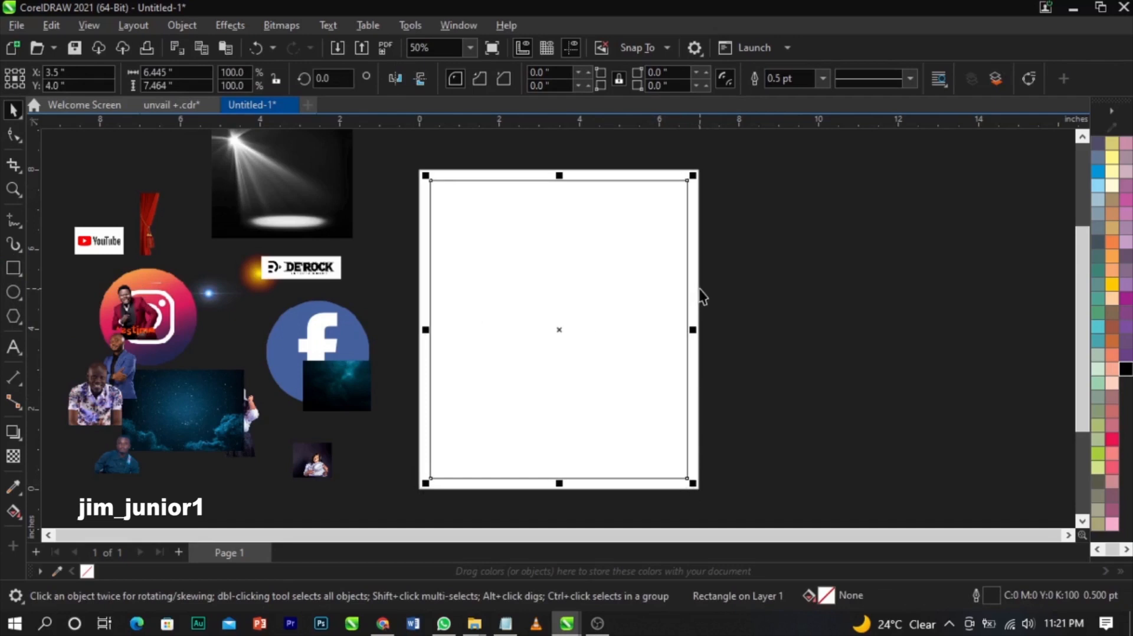
left_click(701, 309)
left_click(648, 317)
- Resize the rectangle to 7 × 8 inches, undoing an accidental move
left_click(156, 71)
type("7")
key("Tab")
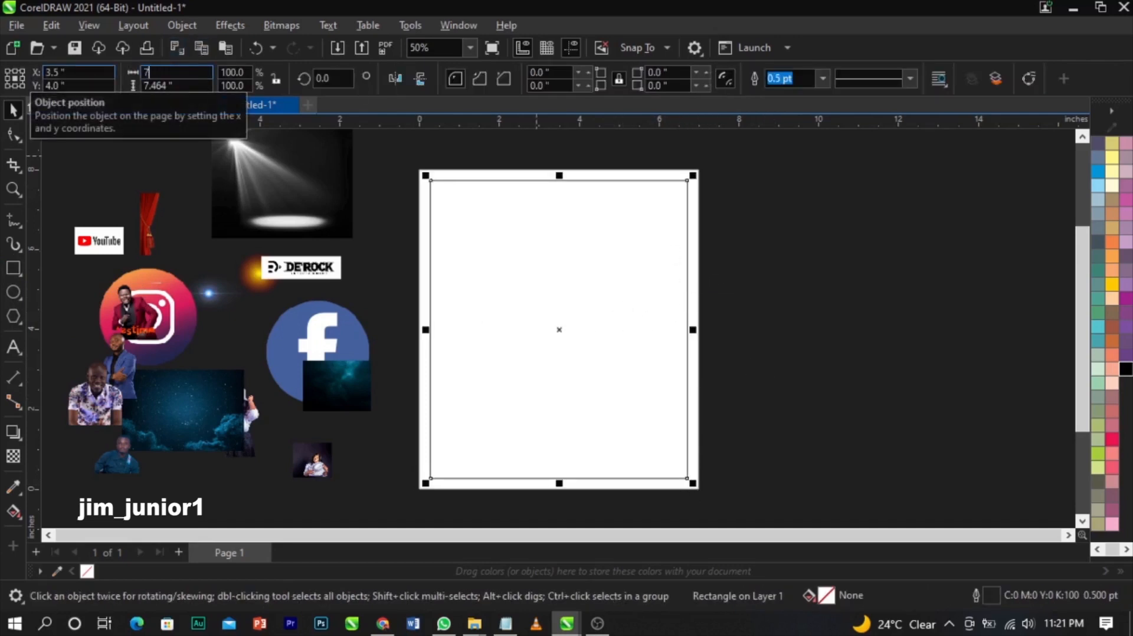
type("8")
key("Return")
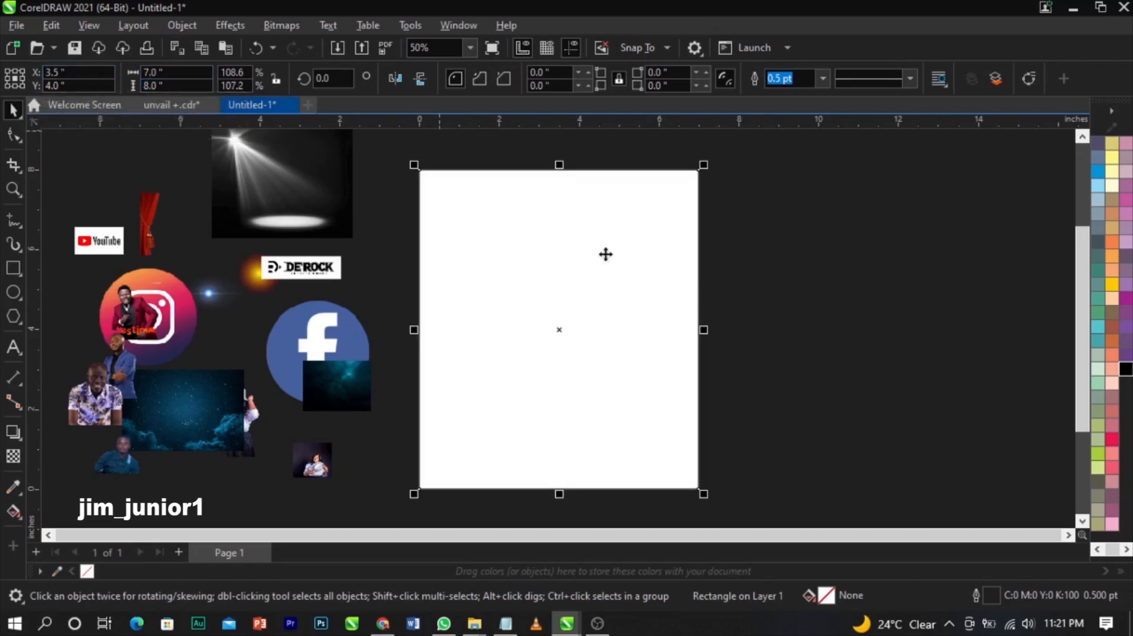
scroll(1124, 215, "up", 1)
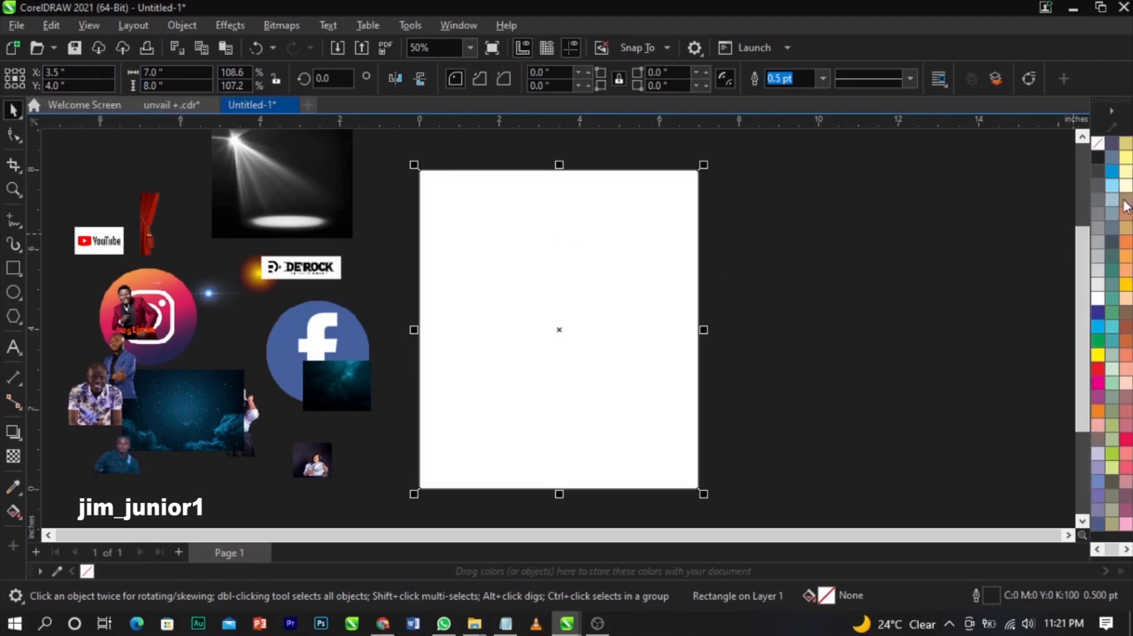
left_click_drag(515, 232, 581, 266)
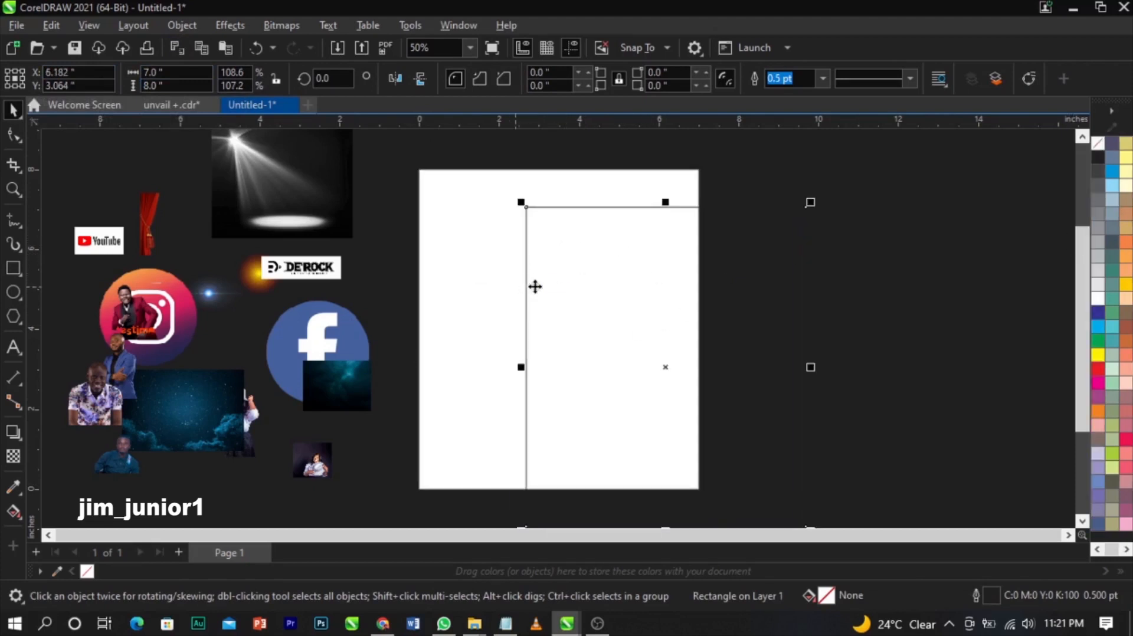
key("ctrl+z")
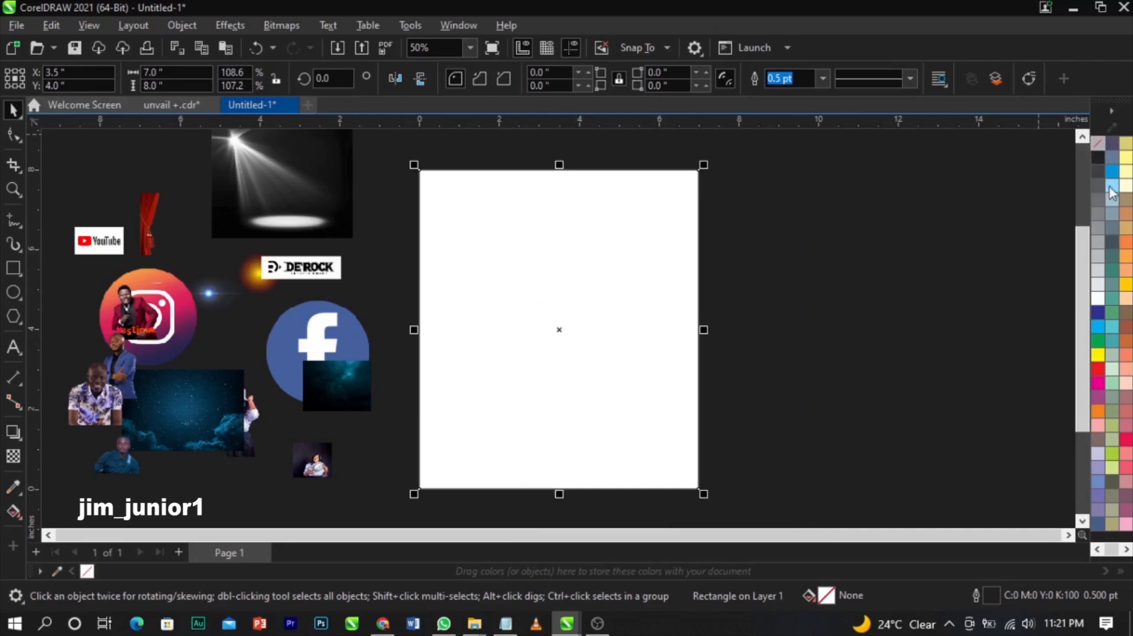
- Set the rectangle's outline to none and keep it centred on the page
right_click(1097, 145)
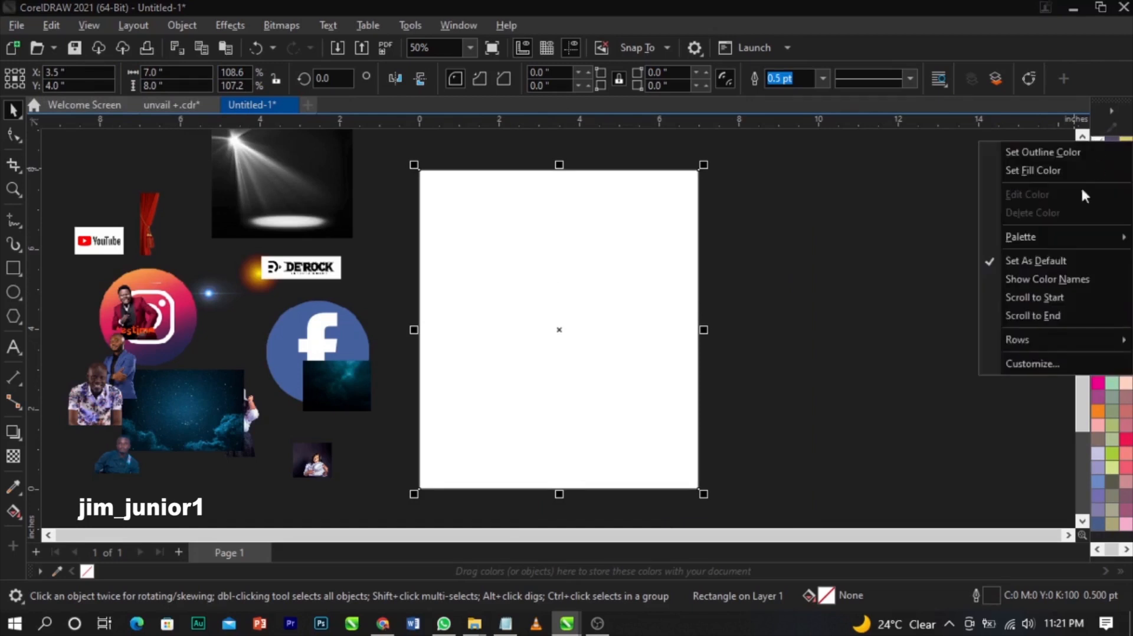
left_click(1076, 153)
left_click_drag(537, 279, 576, 279)
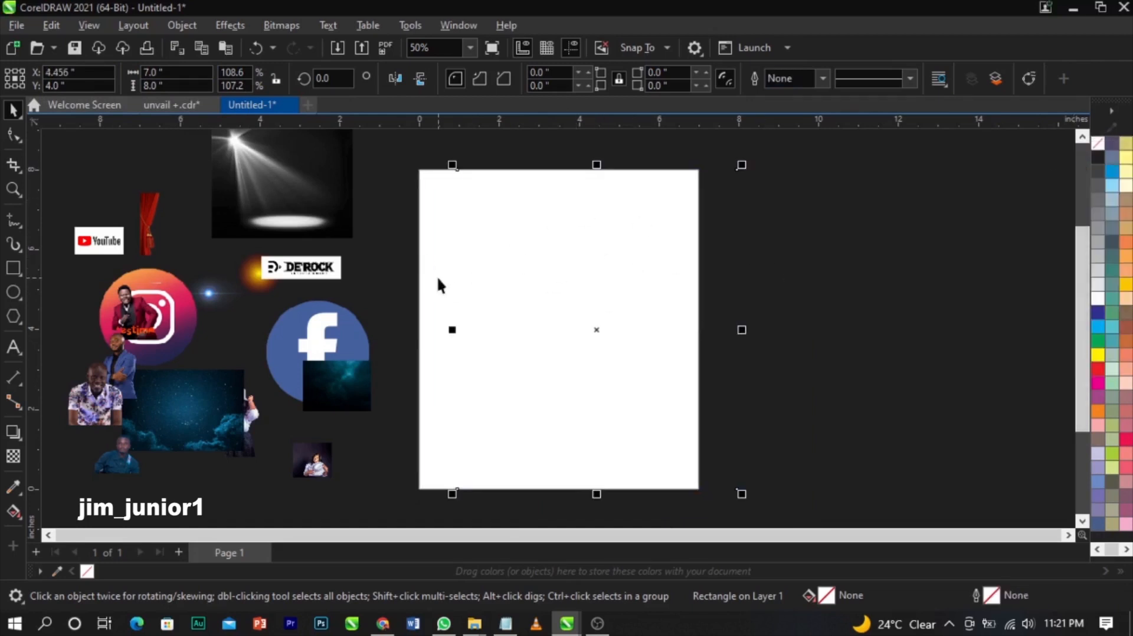
key("p")
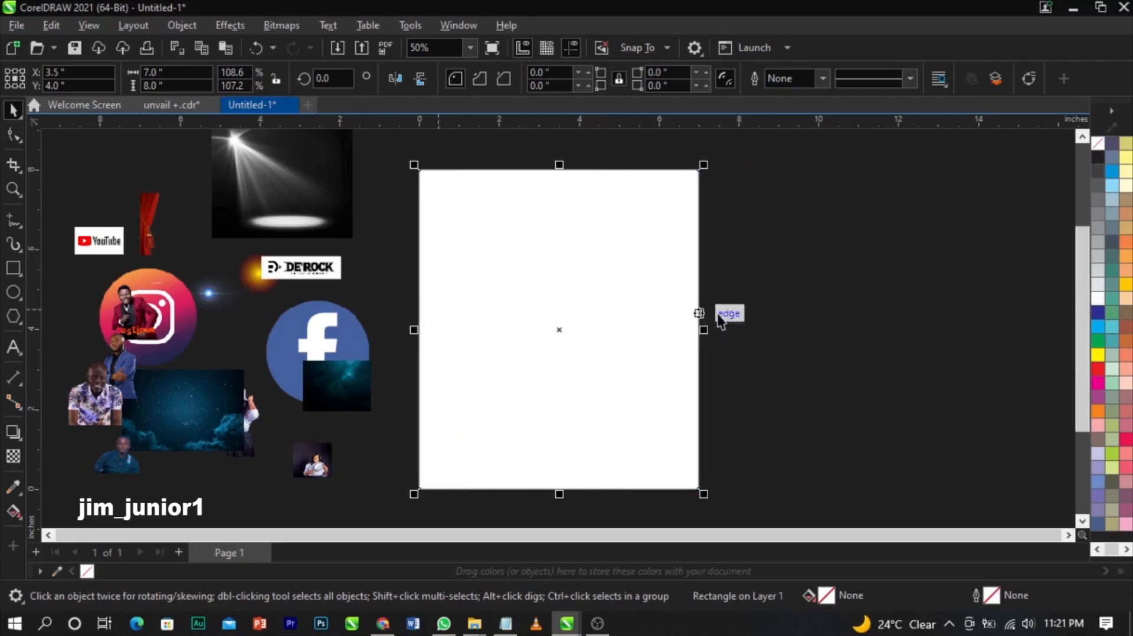
left_click(732, 315)
- Drag the small pics.jpg portrait onto the page and enlarge it about ten times
scroll(649, 342, "down", 1)
scroll(635, 352, "down", 1)
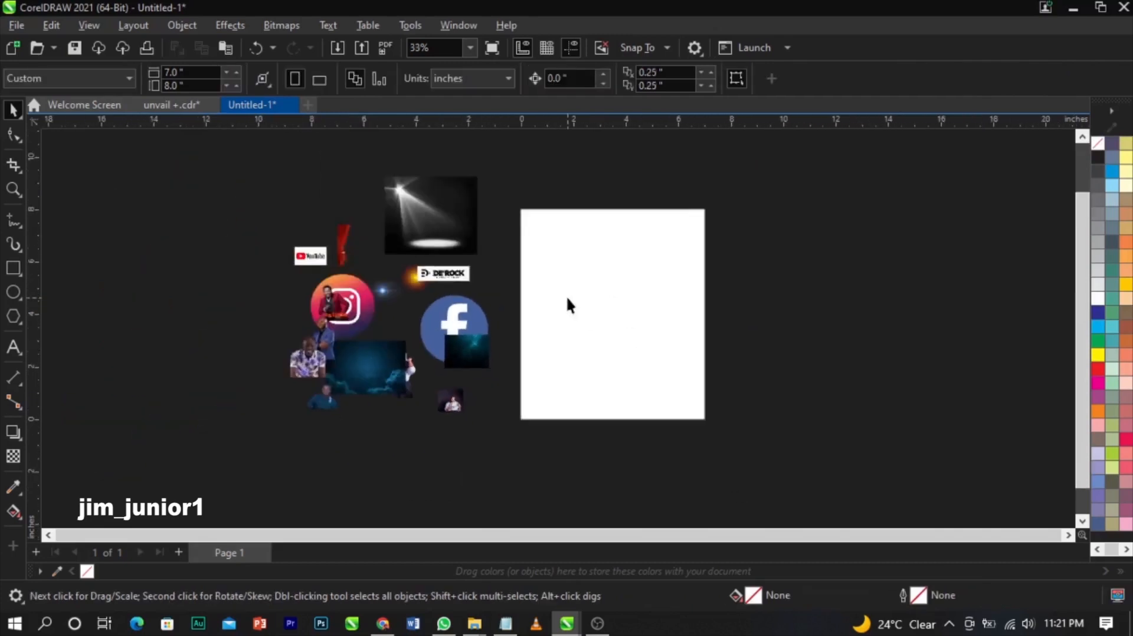
scroll(567, 306, "up", 2)
left_click_drag(390, 455, 903, 196)
left_click_drag(878, 289, 847, 296)
scroll(856, 298, "up", 3)
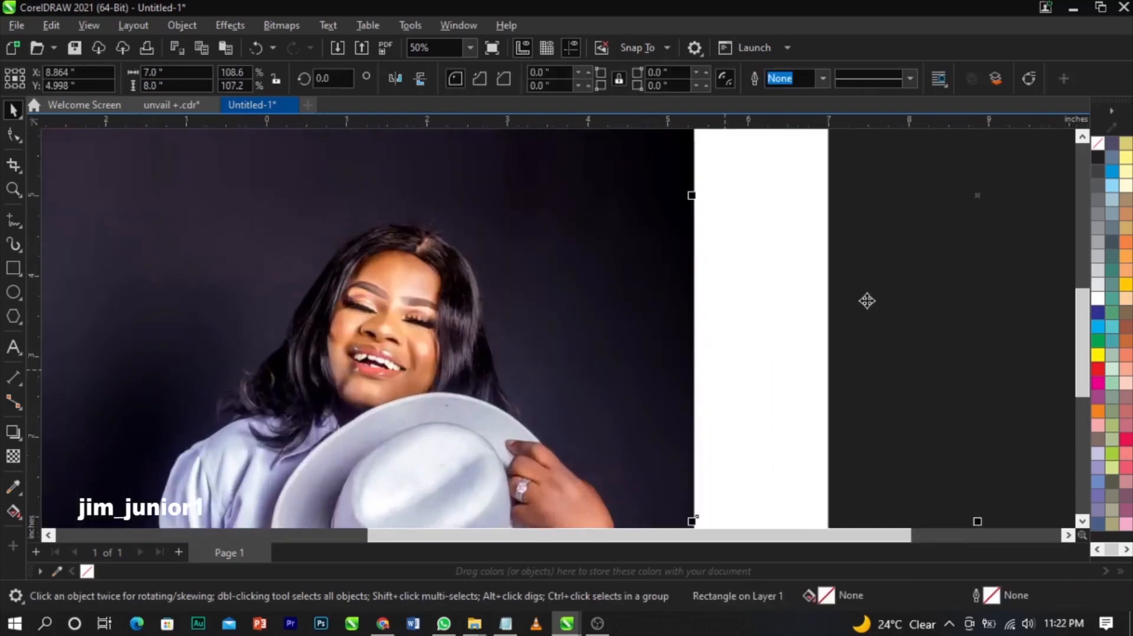
scroll(536, 304, "down", 2)
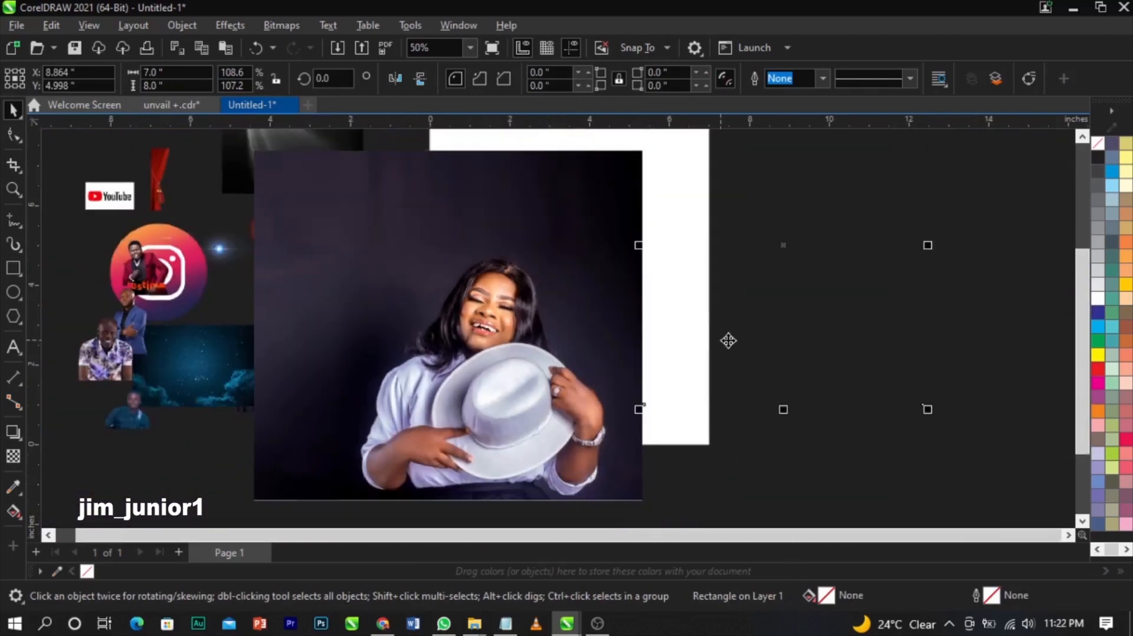
left_click(441, 361)
left_click(344, 255)
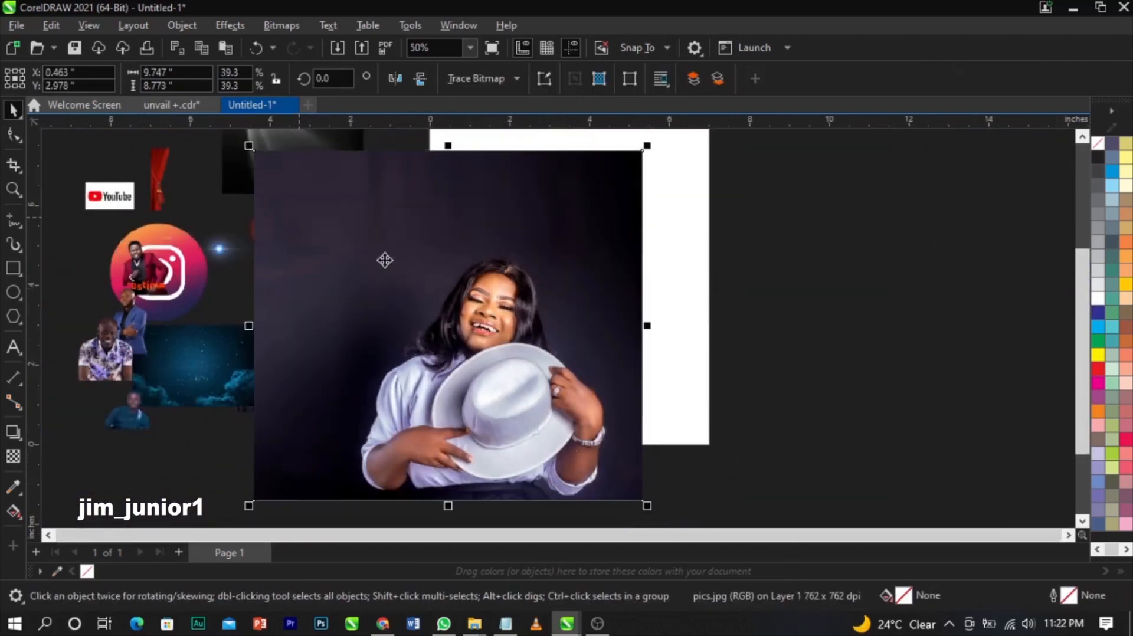
scroll(324, 222, "up", 3)
scroll(432, 312, "down", 4)
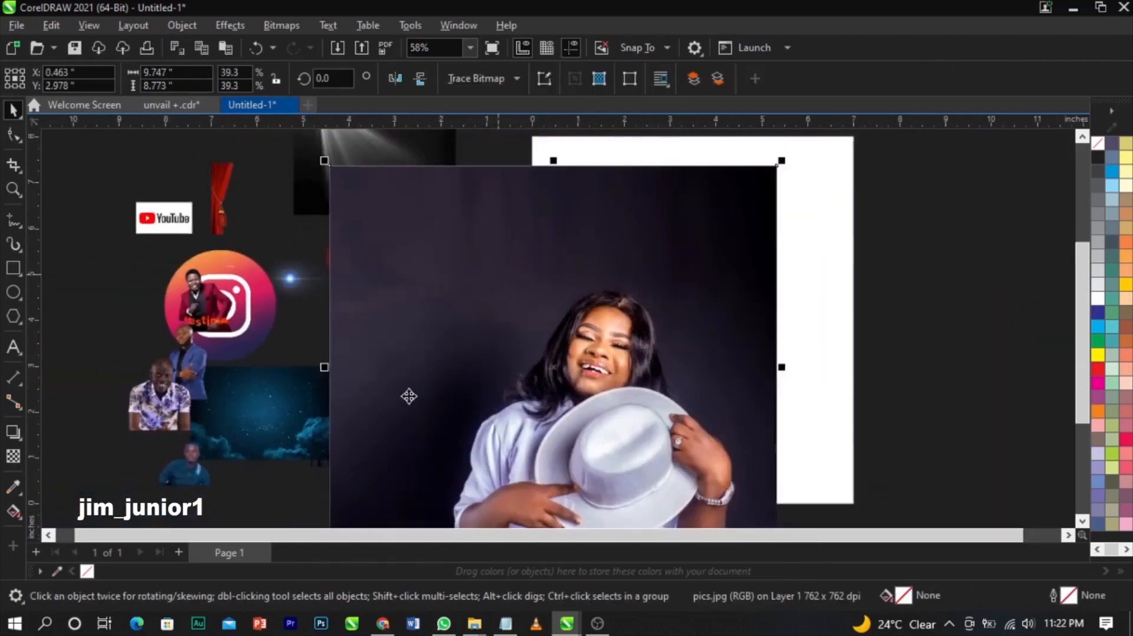
- Position the portrait photo beside the page rectangle and reselect it
left_click_drag(476, 371, 626, 377)
scroll(627, 380, "up", 2)
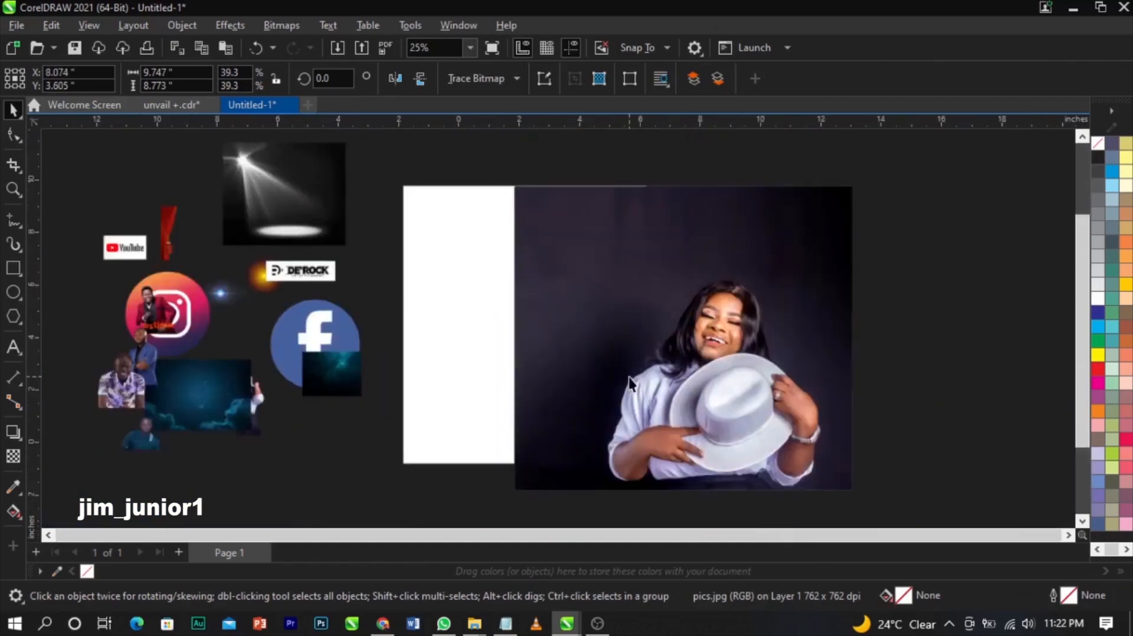
left_click(925, 348)
left_click(692, 328)
scroll(692, 329, "down", 4)
scroll(659, 342, "up", 3)
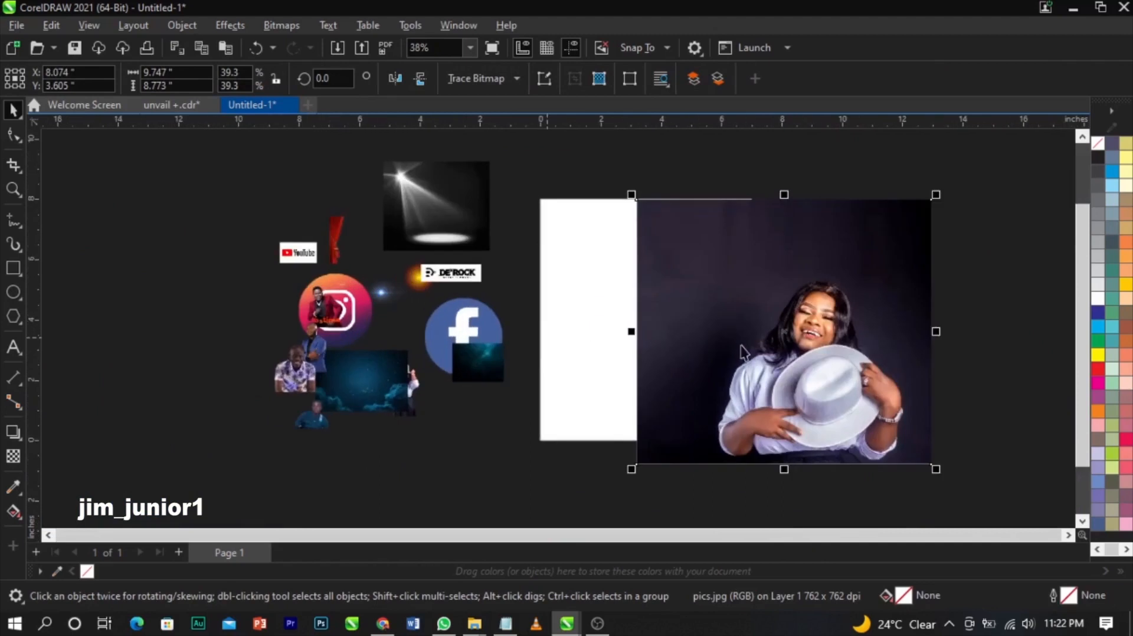
key("Tab")
left_click(829, 344)
- PowerClip the portrait inside the 7 × 8 inch page rectangle
right_click(832, 351)
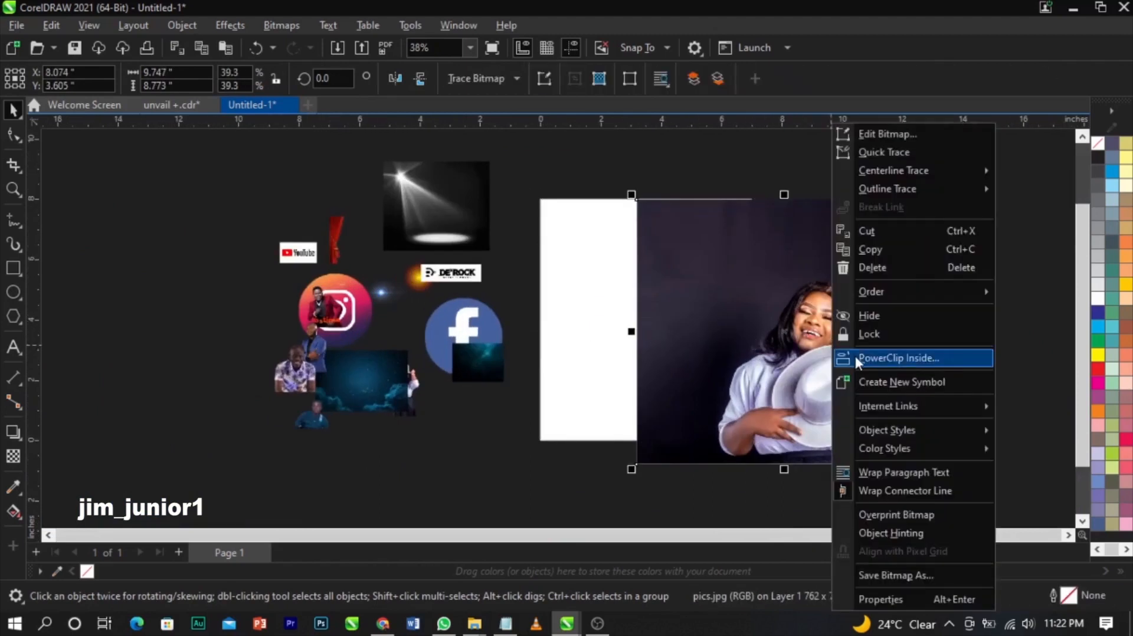
left_click(856, 358)
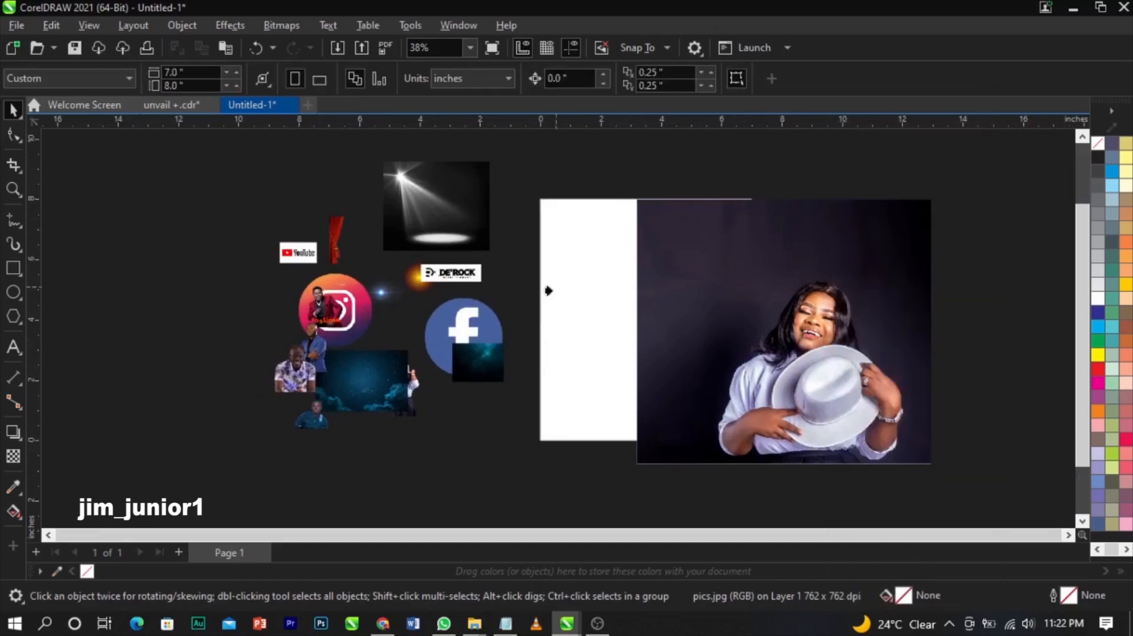
left_click(594, 285)
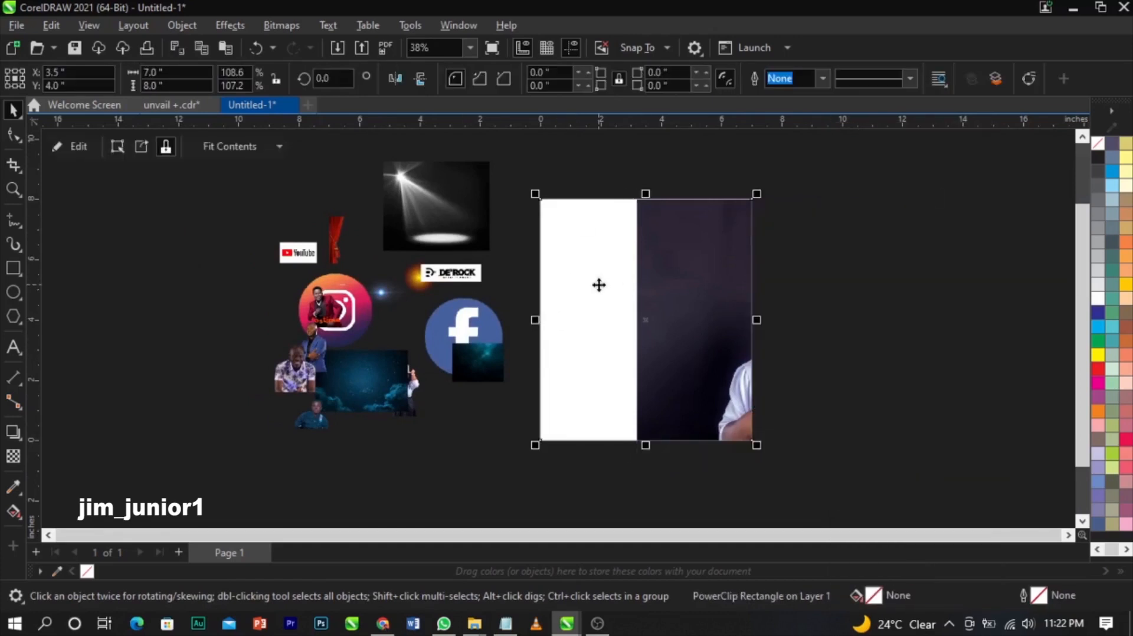
right_click(599, 284)
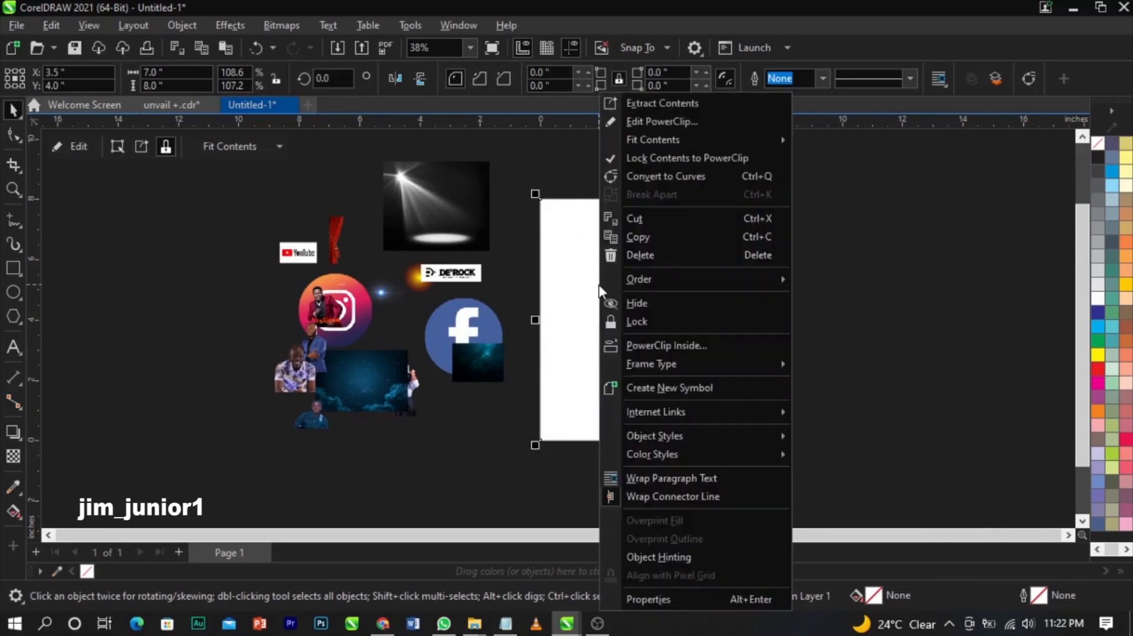
- Edit the PowerClip and enlarge the portrait to about 25 × 22.5 inches to cover the frame
left_click(703, 127)
left_click_drag(930, 201, 986, 147)
left_click_drag(741, 298, 863, 331)
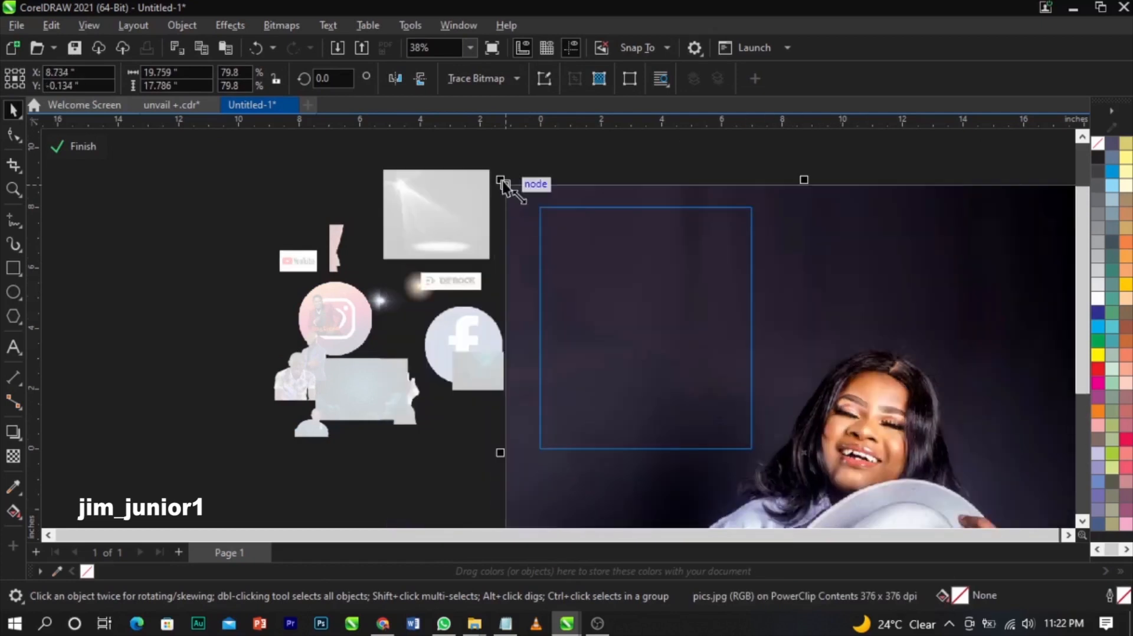
left_click_drag(503, 179, 425, 125)
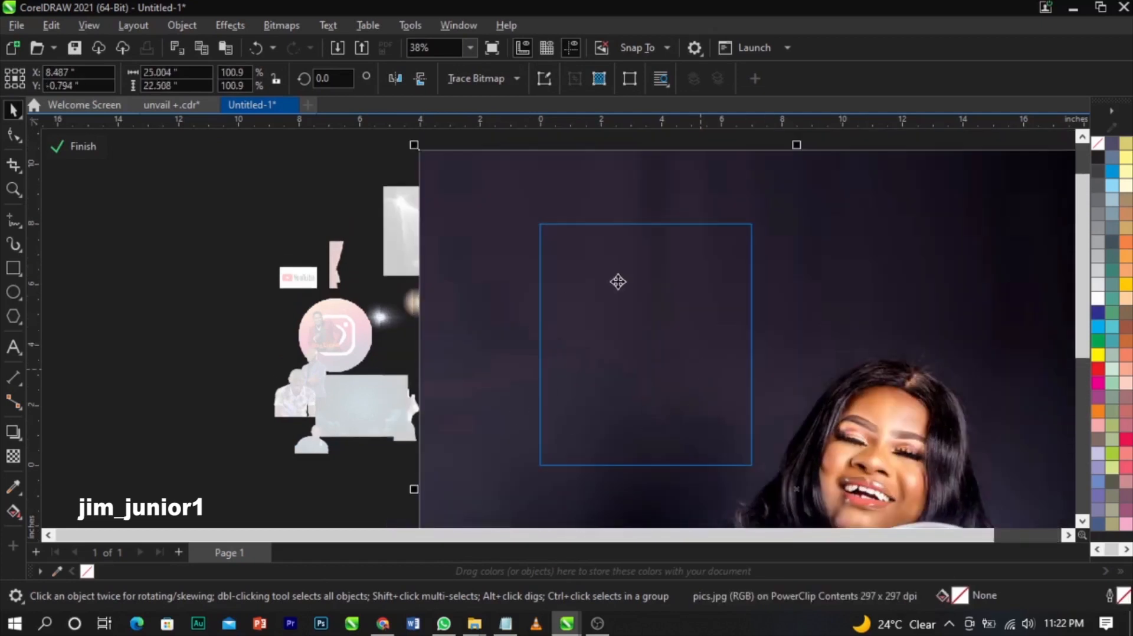
scroll(618, 281, "up", 5)
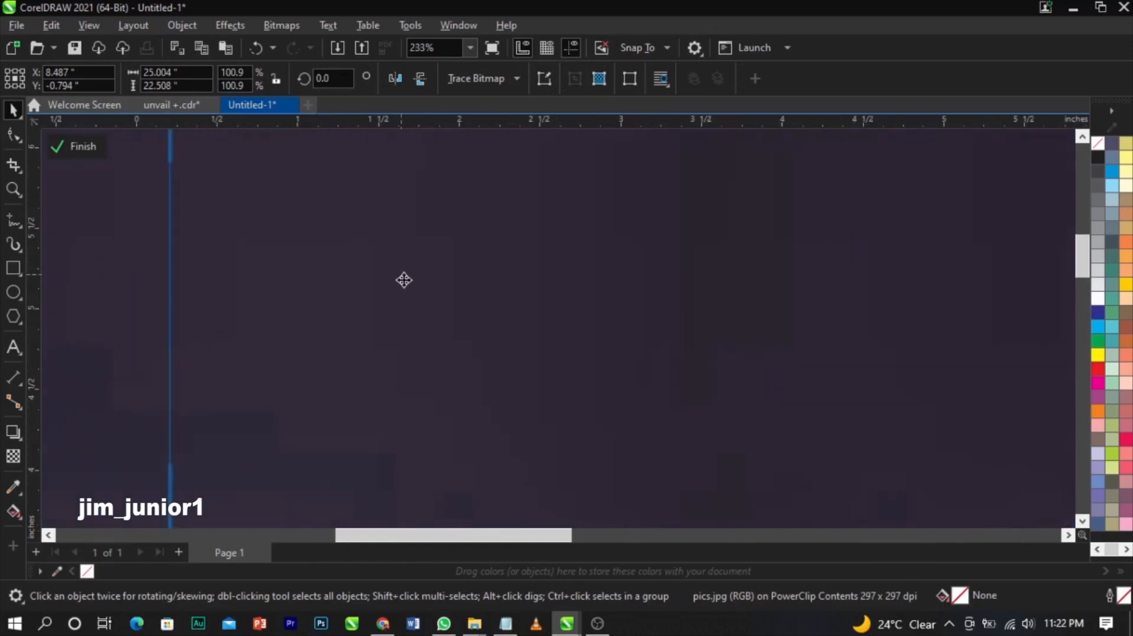
scroll(484, 276, "down", 3)
scroll(483, 277, "down", 1)
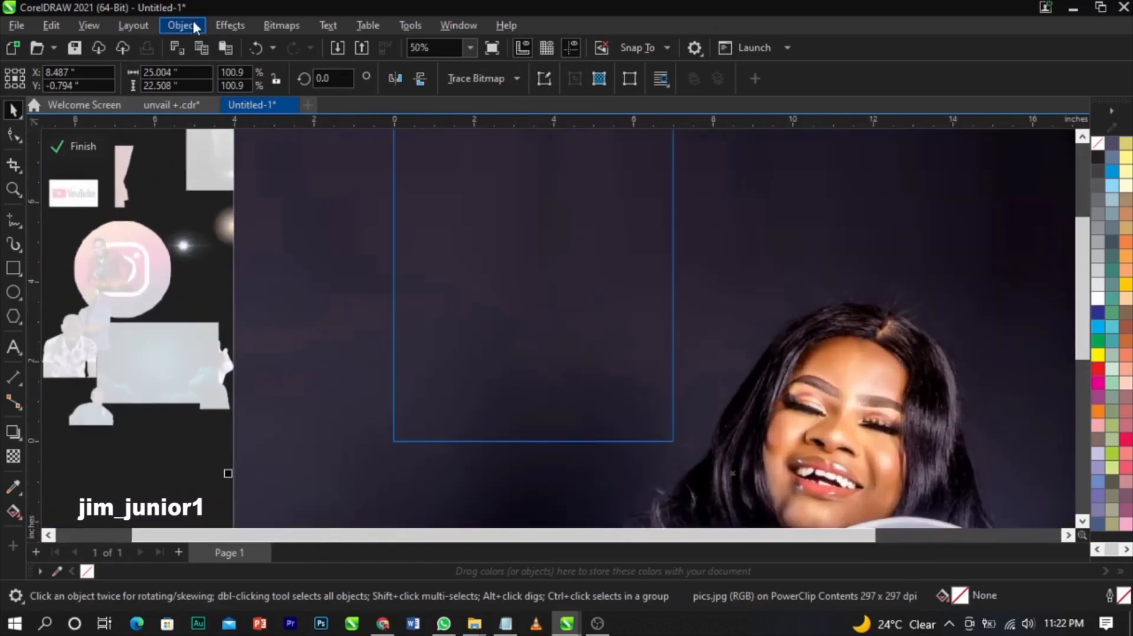
- Open Effects > Blur > Gaussian Blur for the clipped photo
left_click(236, 23)
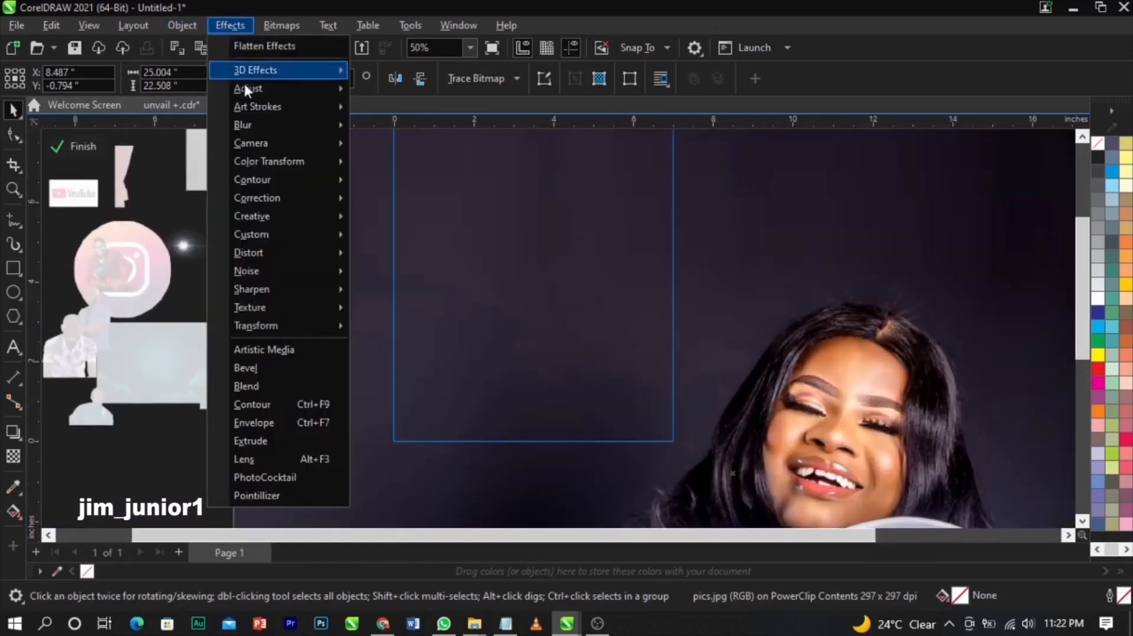
mouse_move(261, 125)
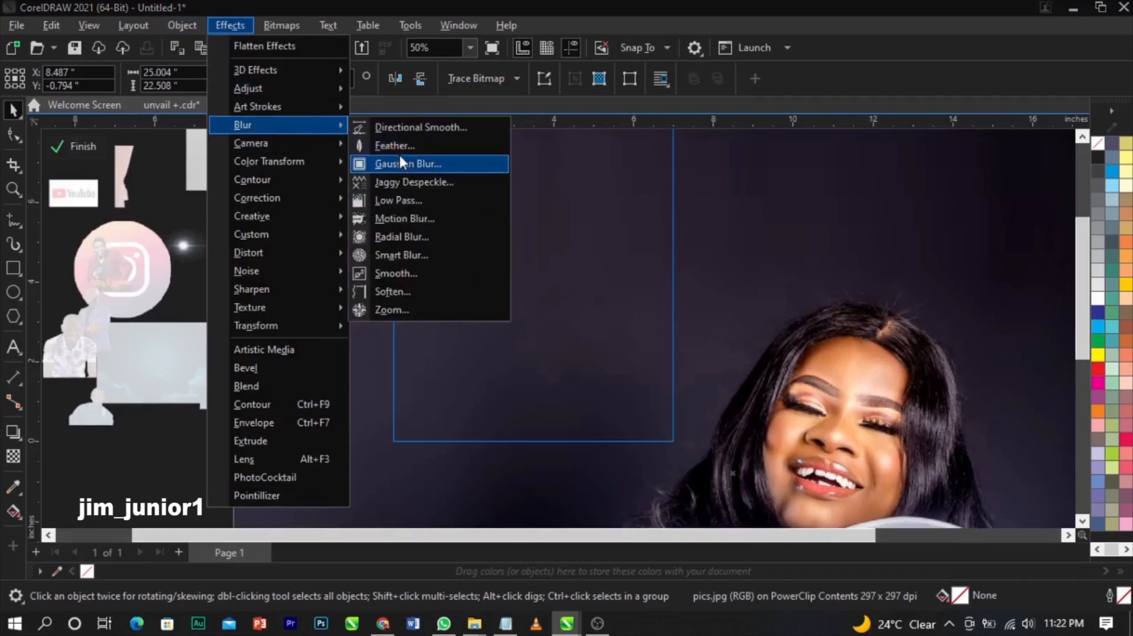
left_click(406, 168)
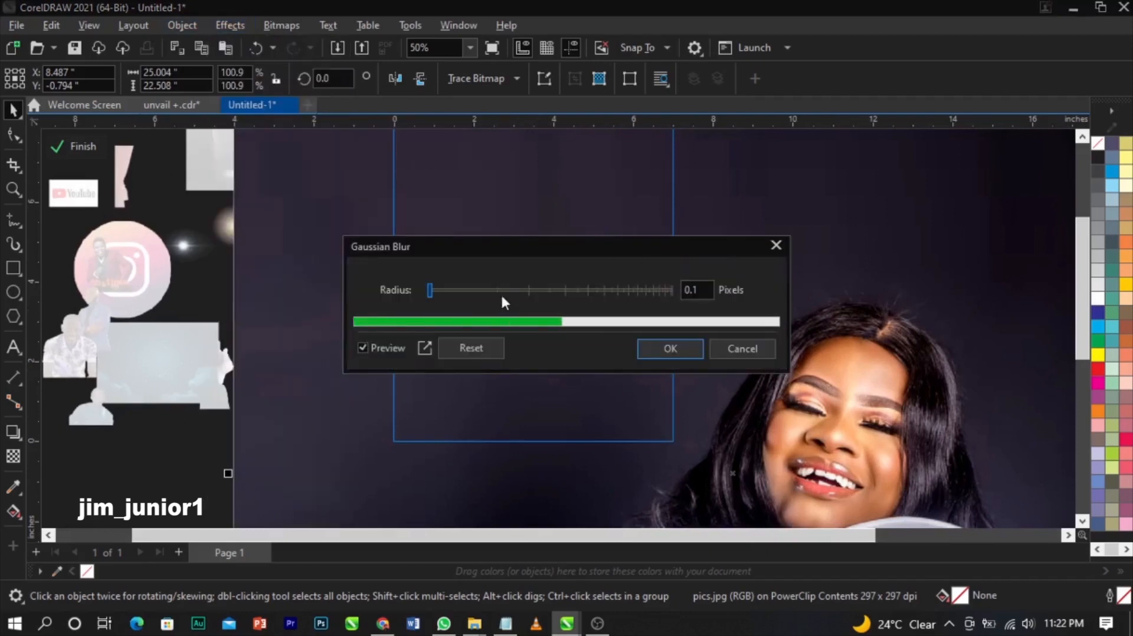
- Apply a Gaussian blur with a 52.2-pixel radius to the portrait
left_click_drag(489, 298, 558, 290)
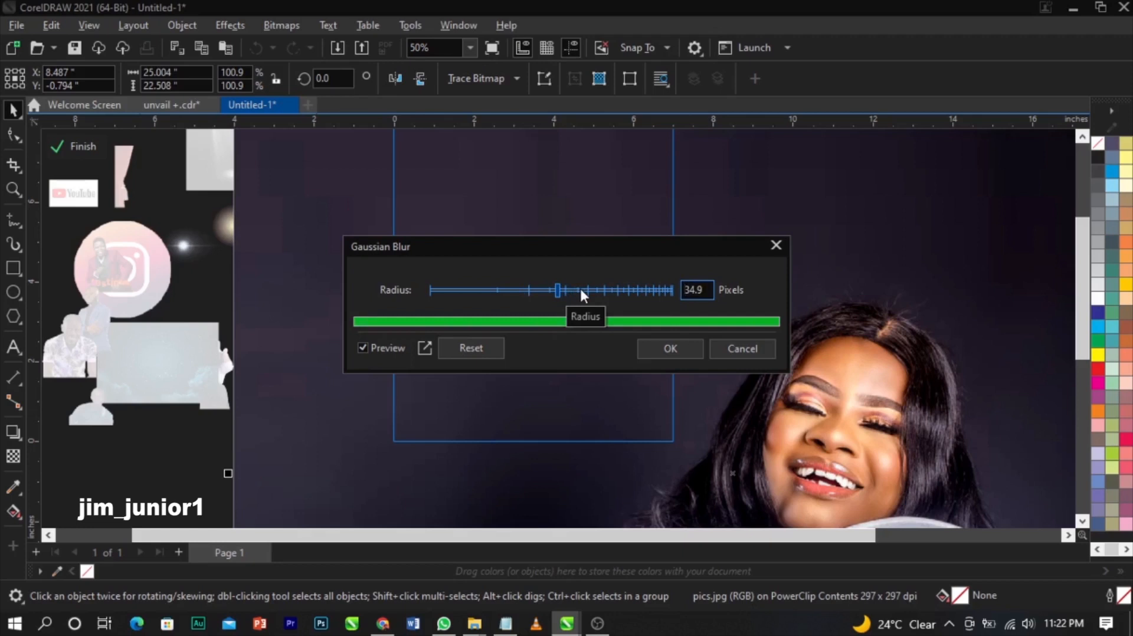
left_click(580, 290)
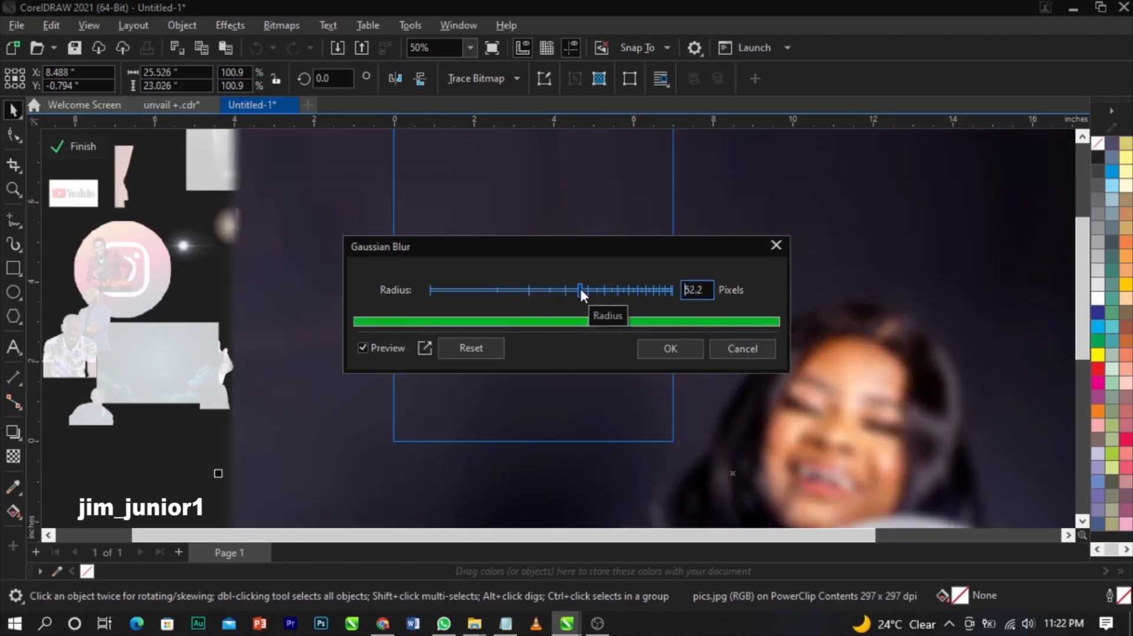
left_click(673, 348)
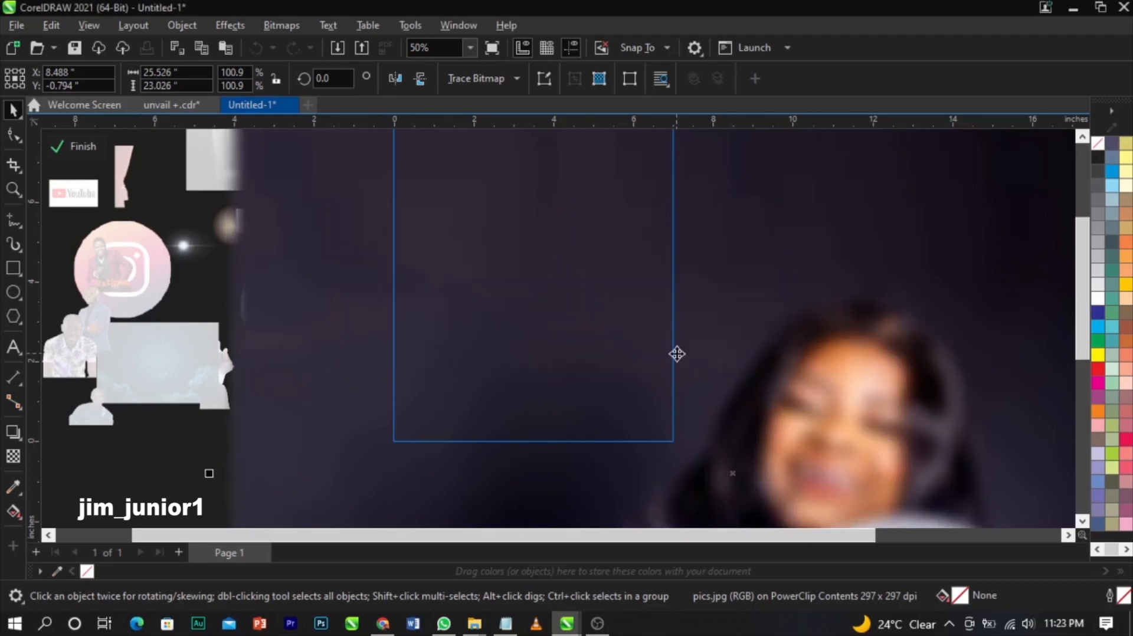
- Scale the blurred portrait to about 28.5 × 25.7 inches and finish PowerClip editing
scroll(663, 271, "down", 1)
scroll(663, 272, "down", 4)
left_click_drag(816, 202, 828, 187)
left_click_drag(721, 313, 726, 314)
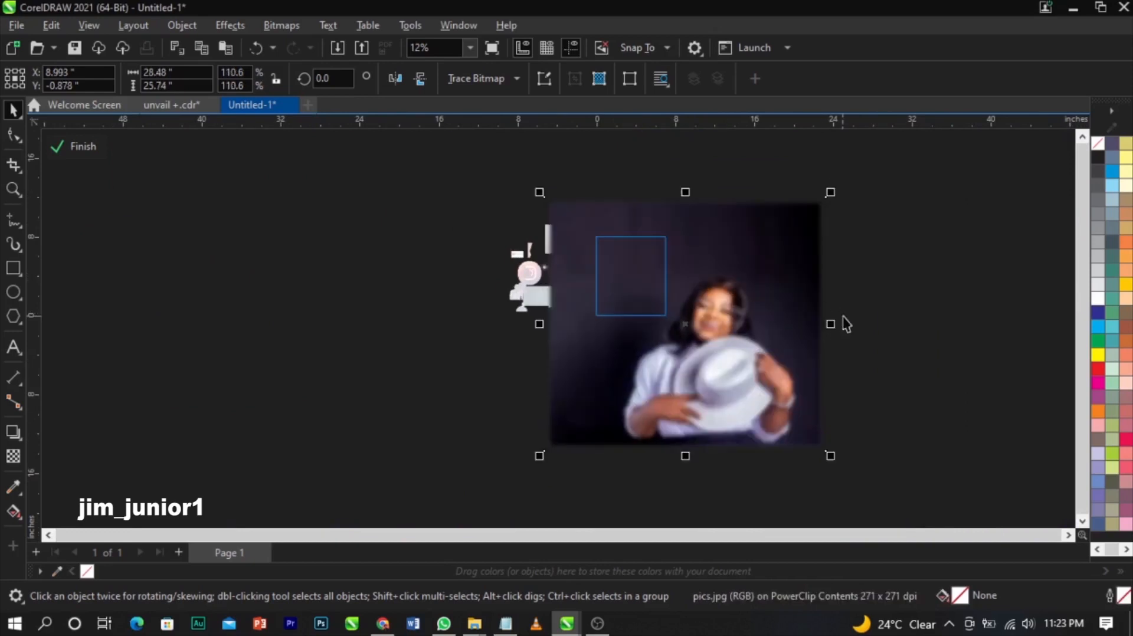
left_click(844, 317, "ctrl")
- Zoom in and draw a 7 × 2.965 inch rectangle across the lower part of the page
key("z")
left_click_drag(471, 216, 776, 384)
scroll(514, 266, "up", 3)
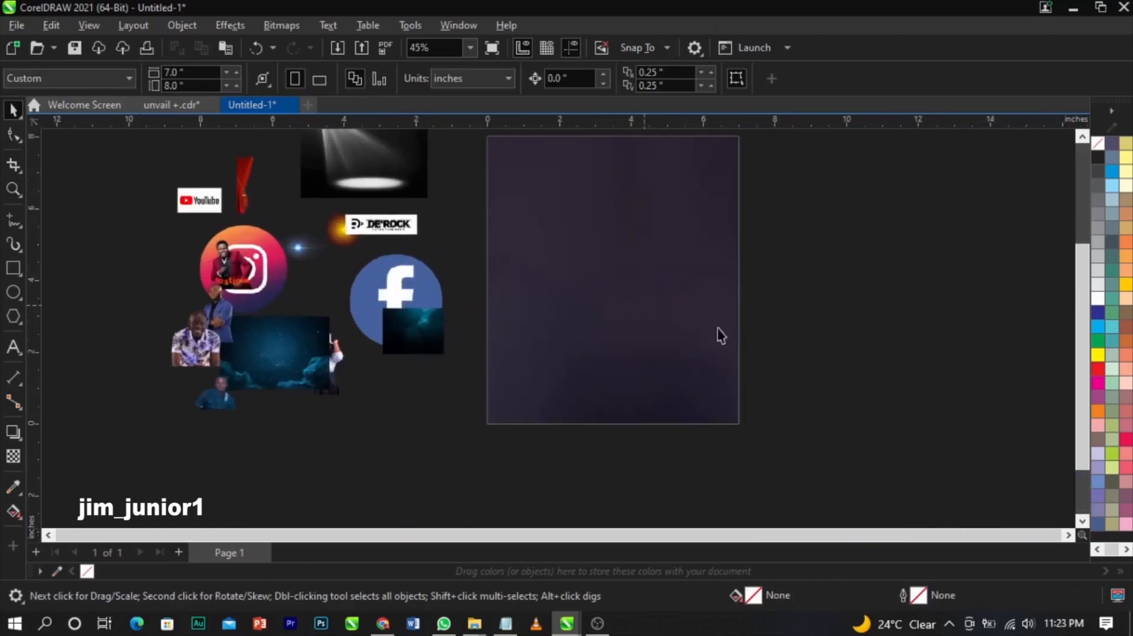
scroll(885, 364, "down", 3)
scroll(669, 278, "up", 3)
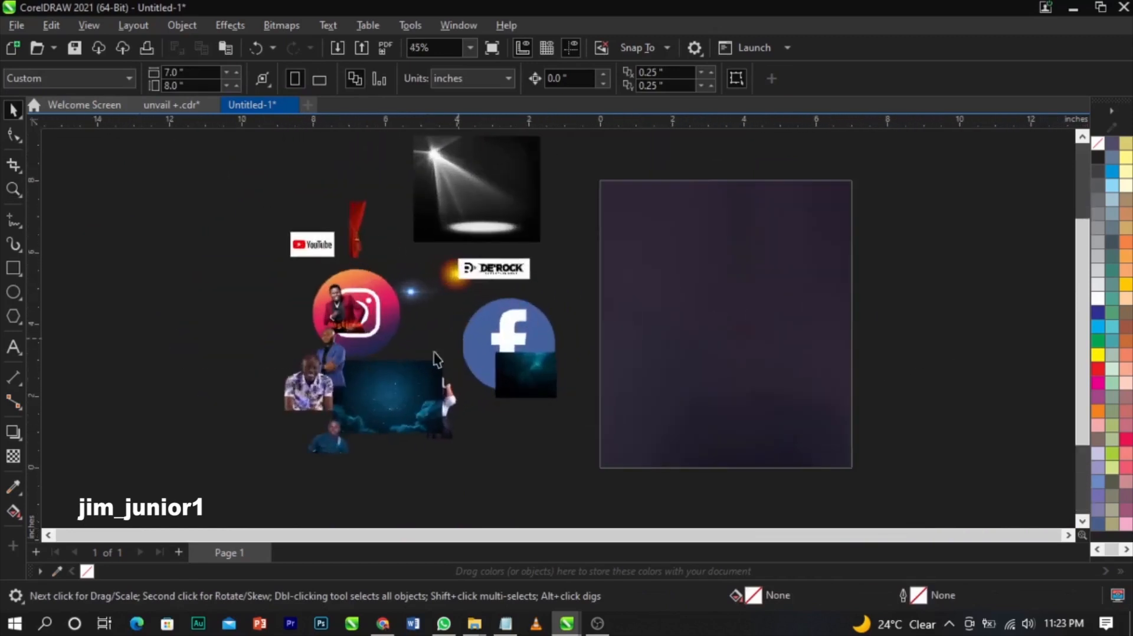
left_click(13, 269)
left_click_drag(601, 350, 858, 469)
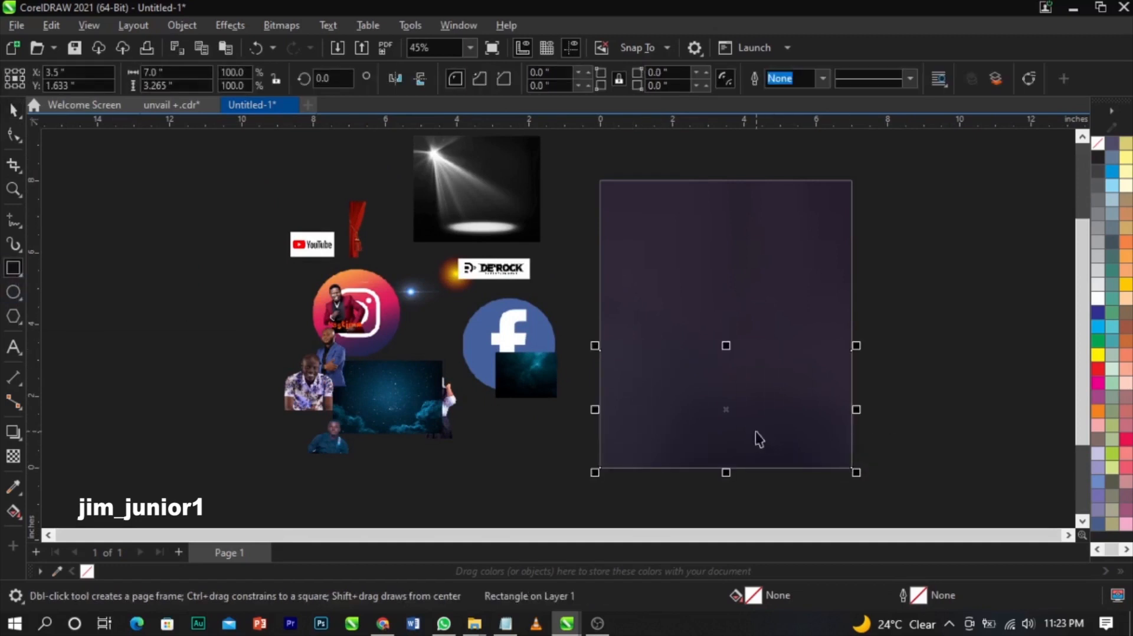
key("space")
left_click_drag(728, 354, 741, 360)
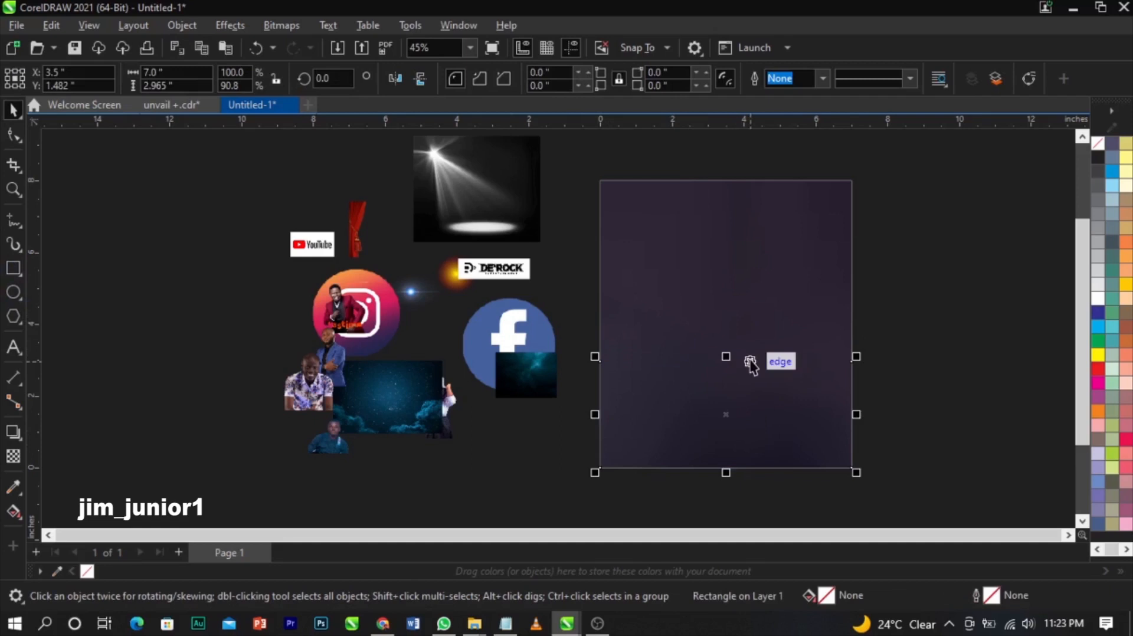
- Spread out the pasteboard images, moving the white-shirt woman photo to the far right
left_click_drag(333, 374, 231, 375)
left_click_drag(445, 211, 126, 187)
left_click_drag(345, 310, 180, 271)
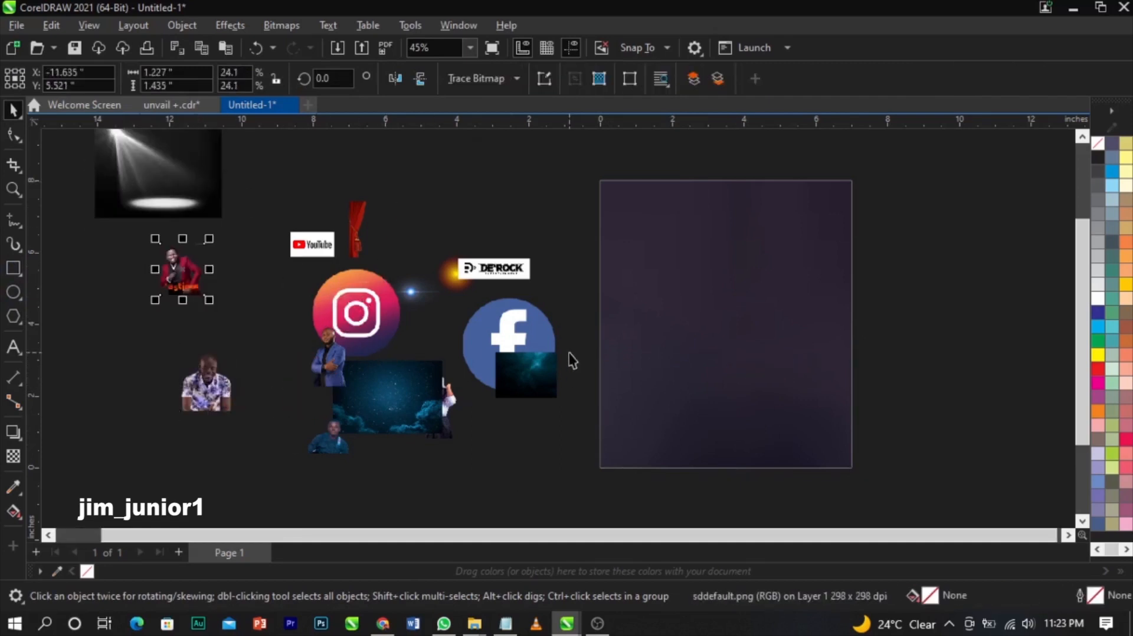
left_click_drag(531, 377, 529, 458)
left_click_drag(508, 348, 506, 334)
left_click_drag(463, 415, 967, 407)
- Fill the lower rectangle light grey, then reselect the woman's photo
left_click(725, 443)
left_click(1097, 286)
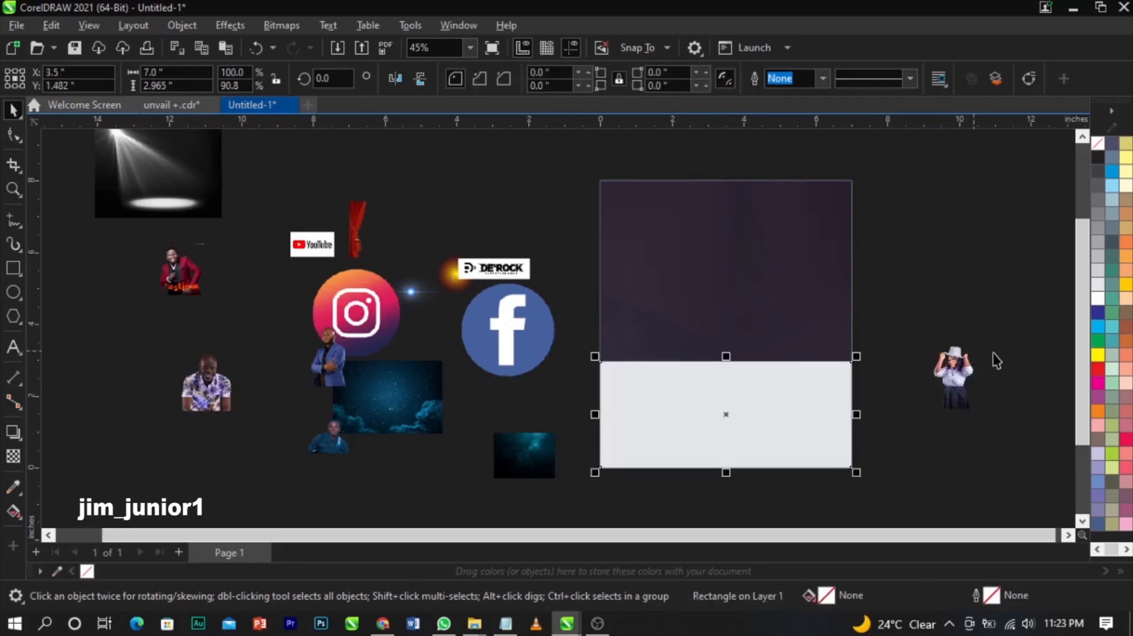
left_click(951, 371)
- Enlarge the woman's photo to nearly full size with a corner handle
left_click_drag(944, 365, 860, 198)
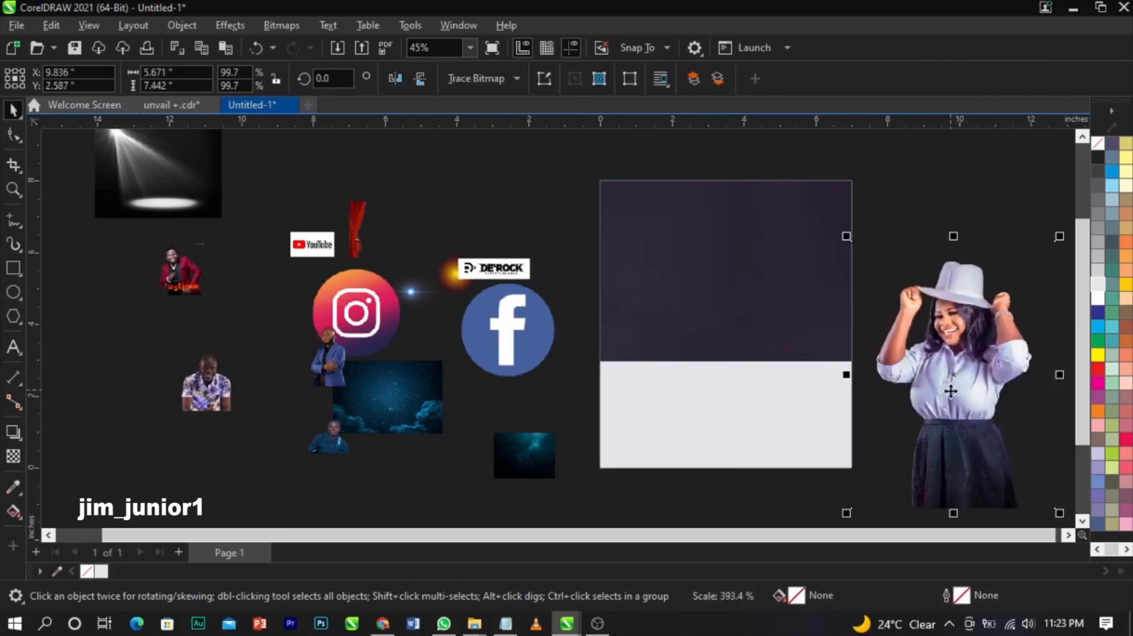
scroll(958, 417, "up", 4)
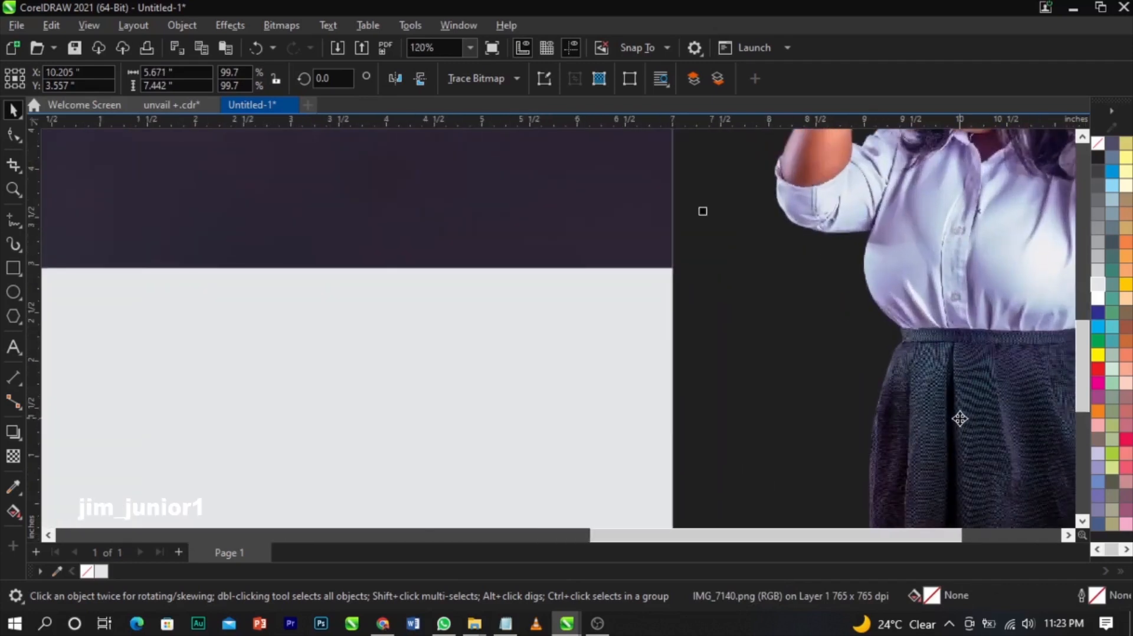
scroll(956, 416, "down", 4)
scroll(968, 321, "up", 5)
scroll(970, 324, "down", 5)
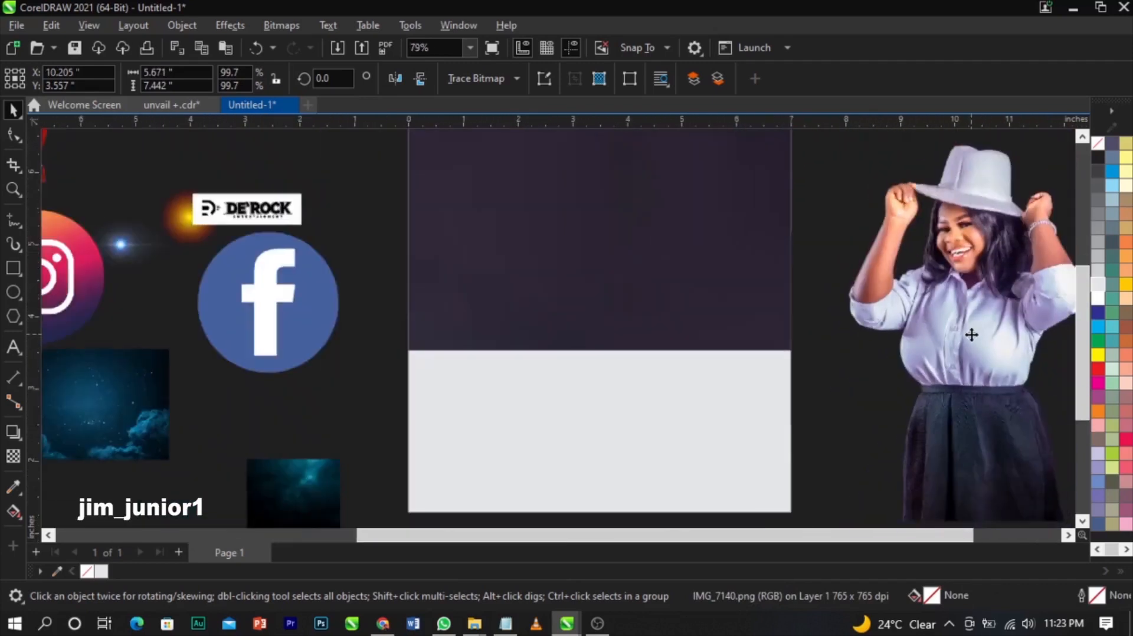
scroll(967, 413, "up", 5)
scroll(956, 426, "up", 3)
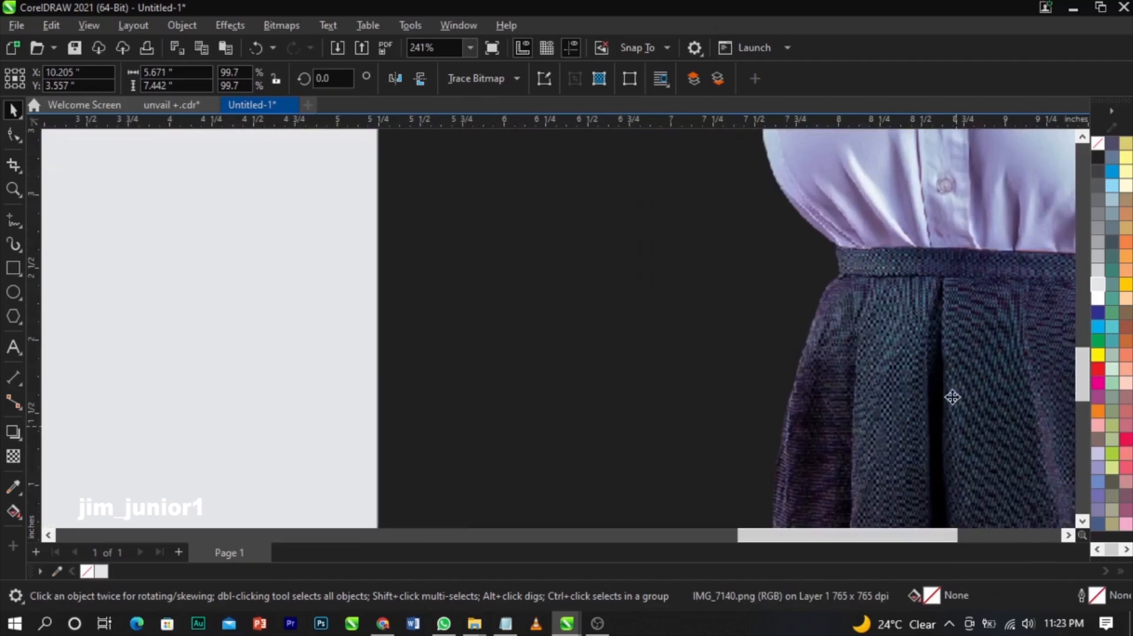
scroll(956, 404, "down", 2)
scroll(595, 363, "up", 2)
scroll(700, 248, "down", 1)
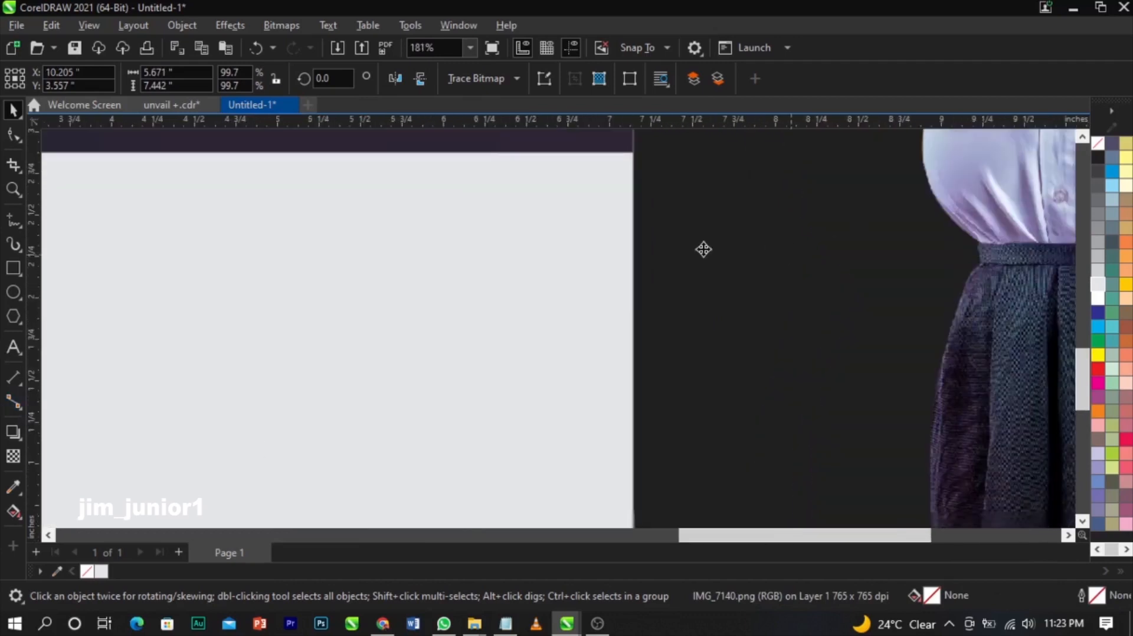
- Sample dark maroon #21030C from the woman's skirt and fill the lower rectangle with it
left_click(13, 487)
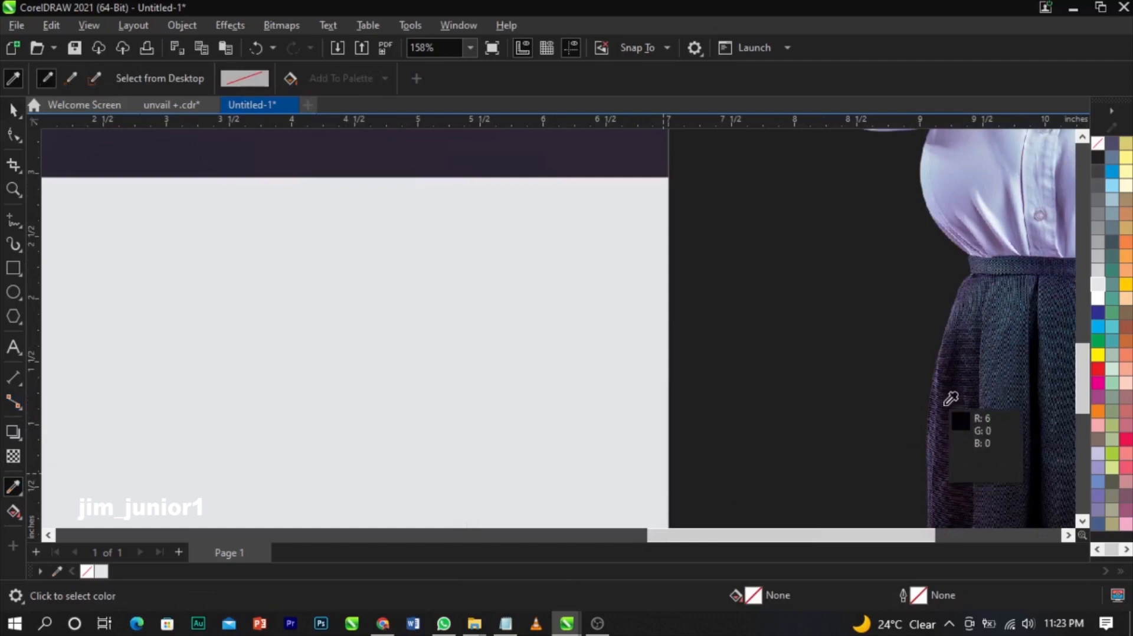
left_click(945, 406)
key("space")
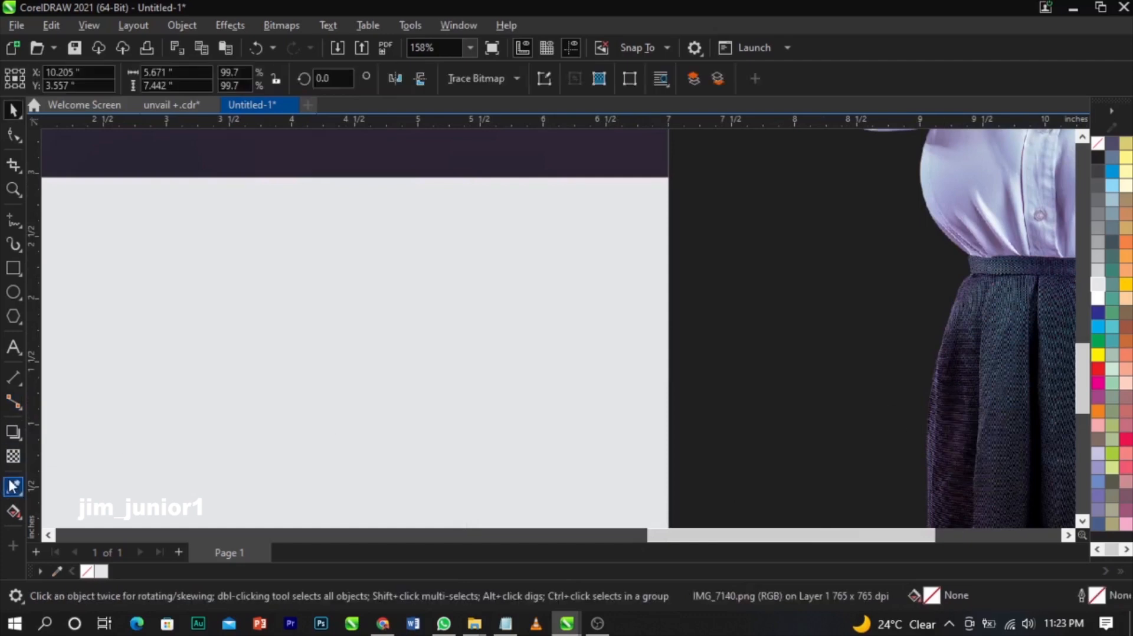
left_click(13, 487)
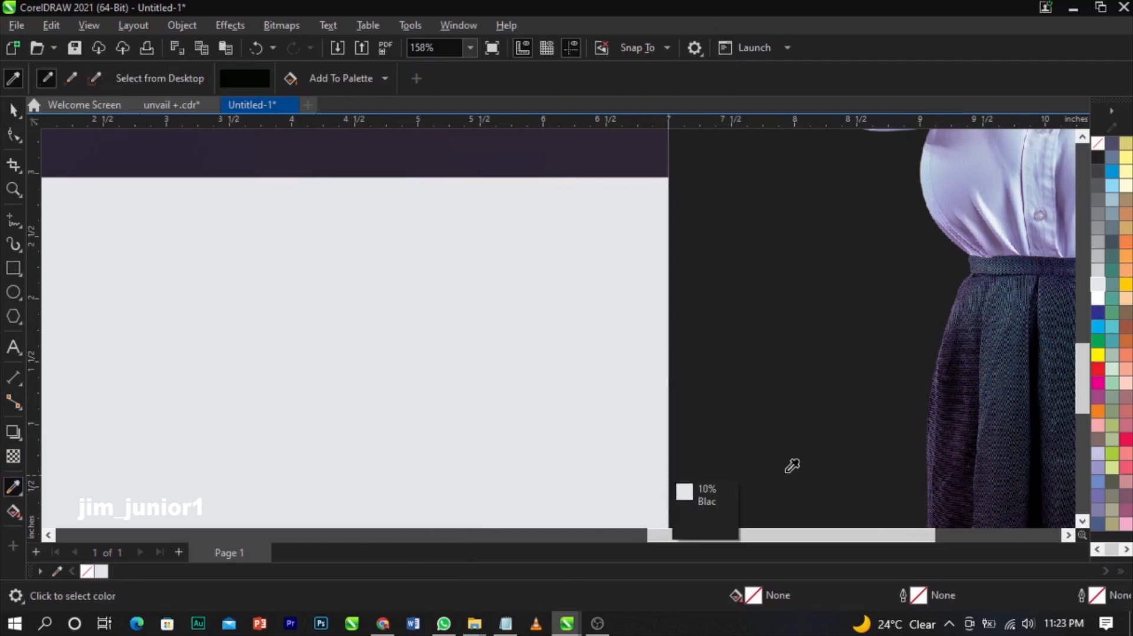
left_click(948, 434)
scroll(935, 392, "down", 3)
left_click(584, 404)
scroll(867, 378, "down", 1)
key("space")
left_click(589, 350)
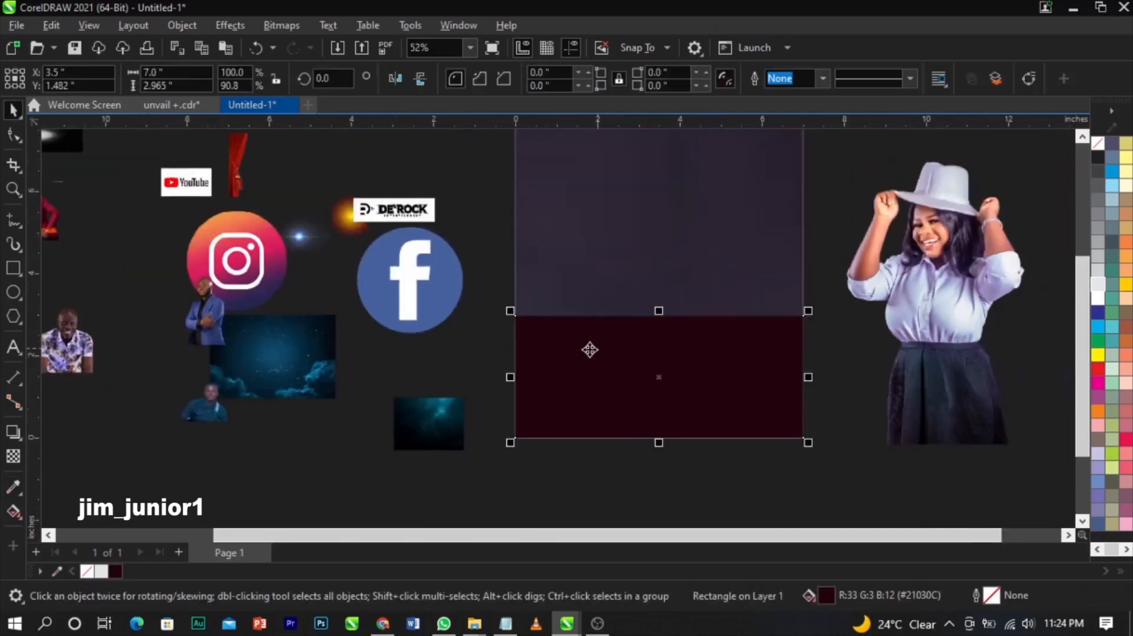
- Recolour the lower rectangle's fill to very dark purple #0B001A in Edit Fill
double_click(826, 592)
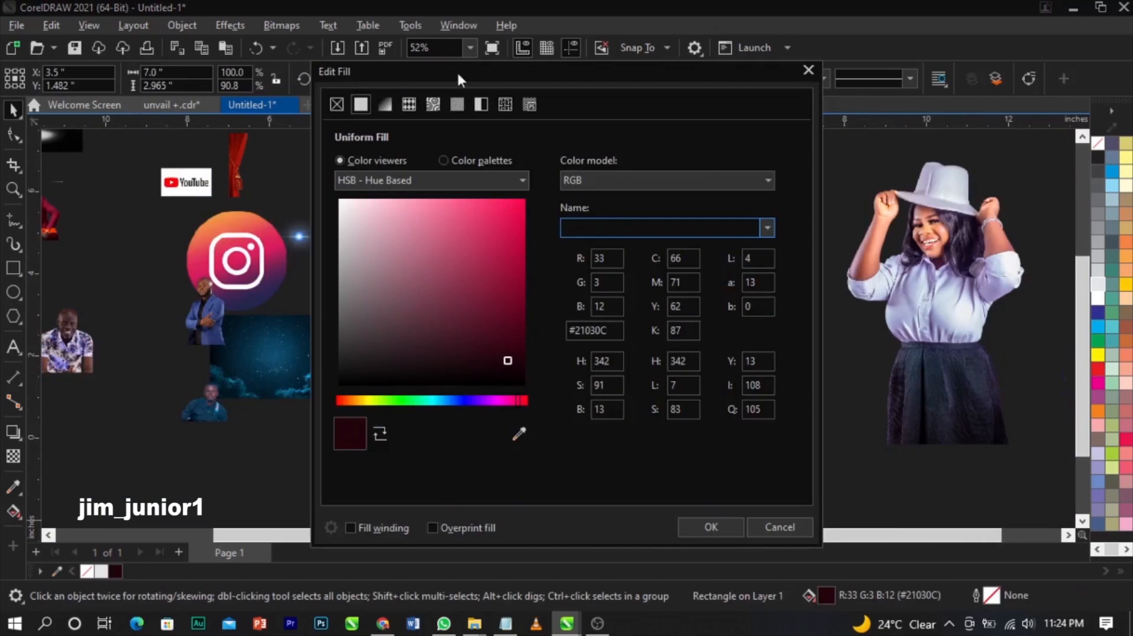
left_click_drag(456, 71, 950, 134)
left_click_drag(1011, 454, 972, 456)
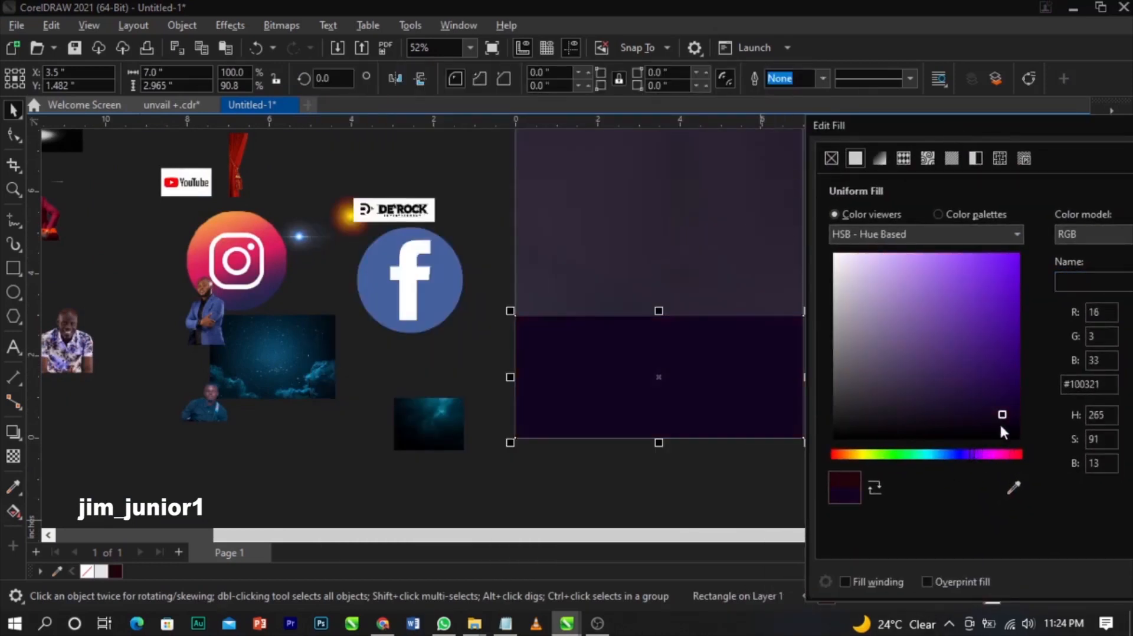
left_click_drag(1013, 413, 1024, 419)
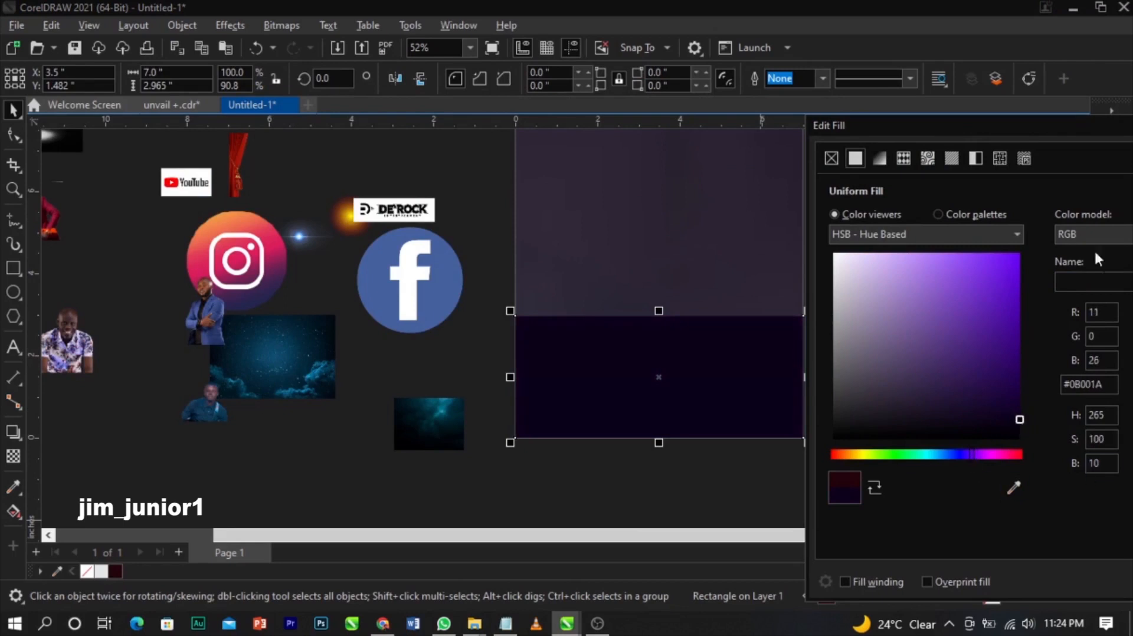
left_click_drag(979, 121, 840, 113)
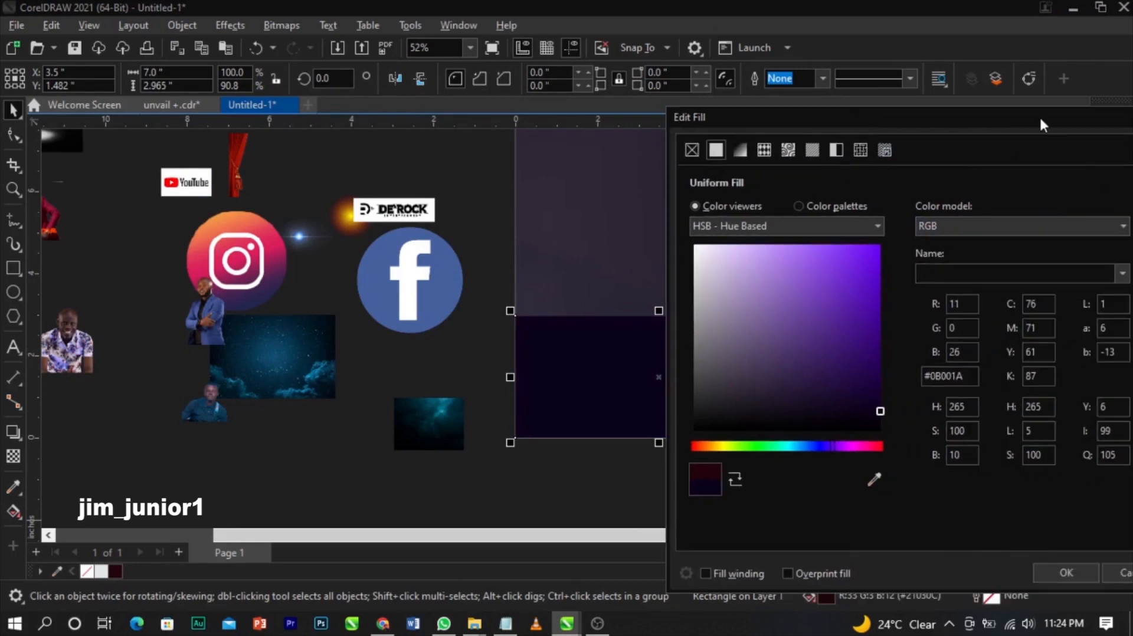
left_click_drag(1040, 122, 820, 128)
left_click(866, 574)
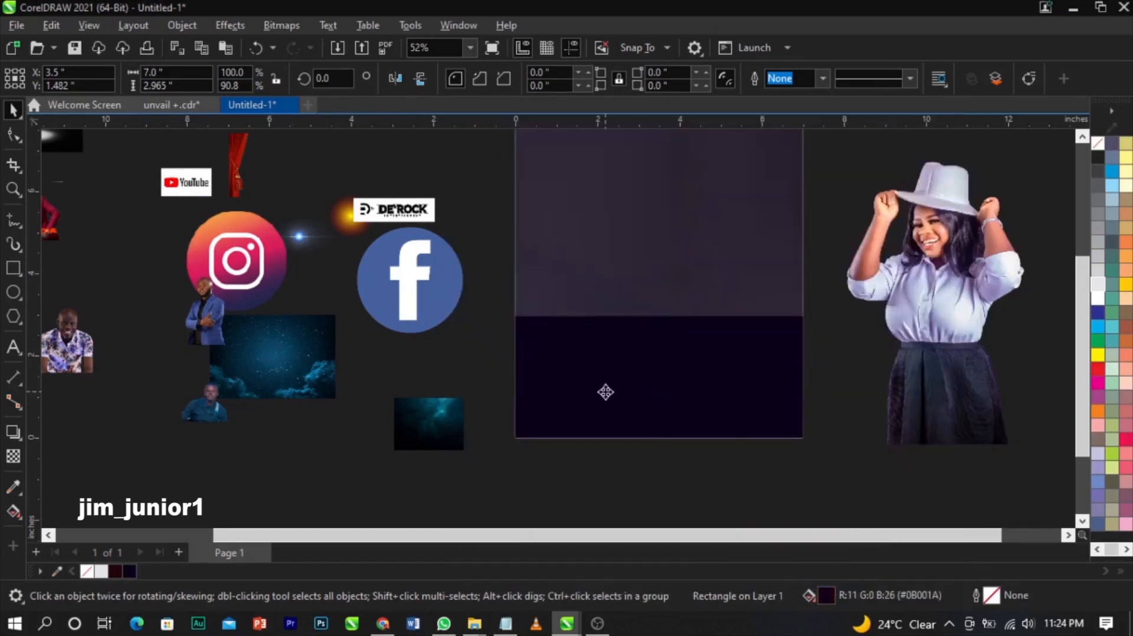
scroll(623, 357, "up", 3)
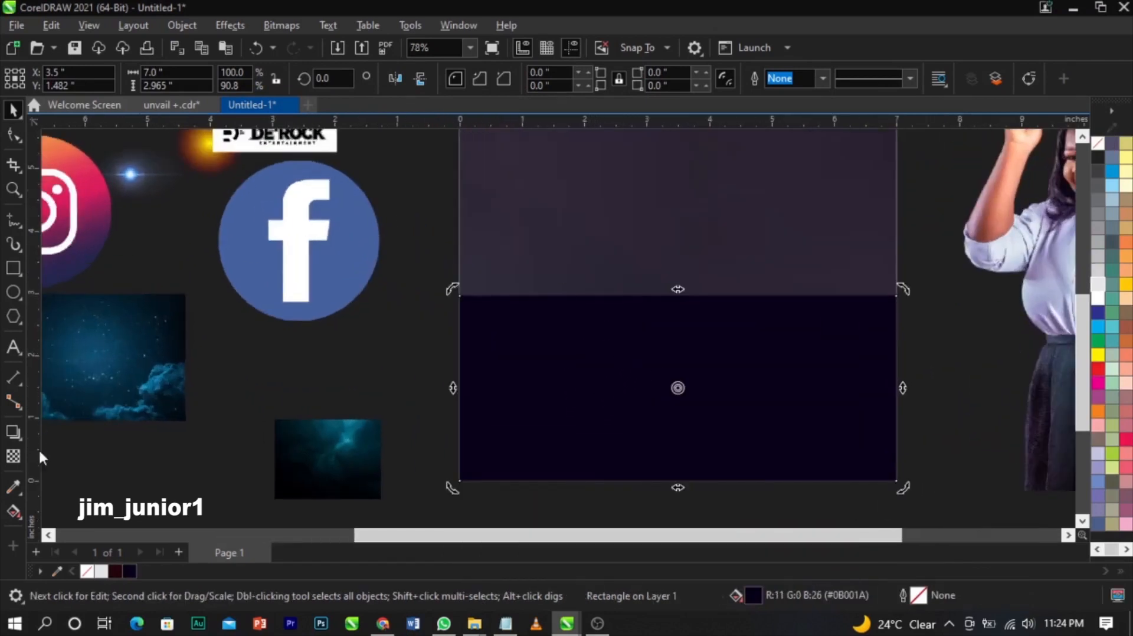
- Apply a vertical linear fountain transparency to the dark purple rectangle
left_click(13, 456)
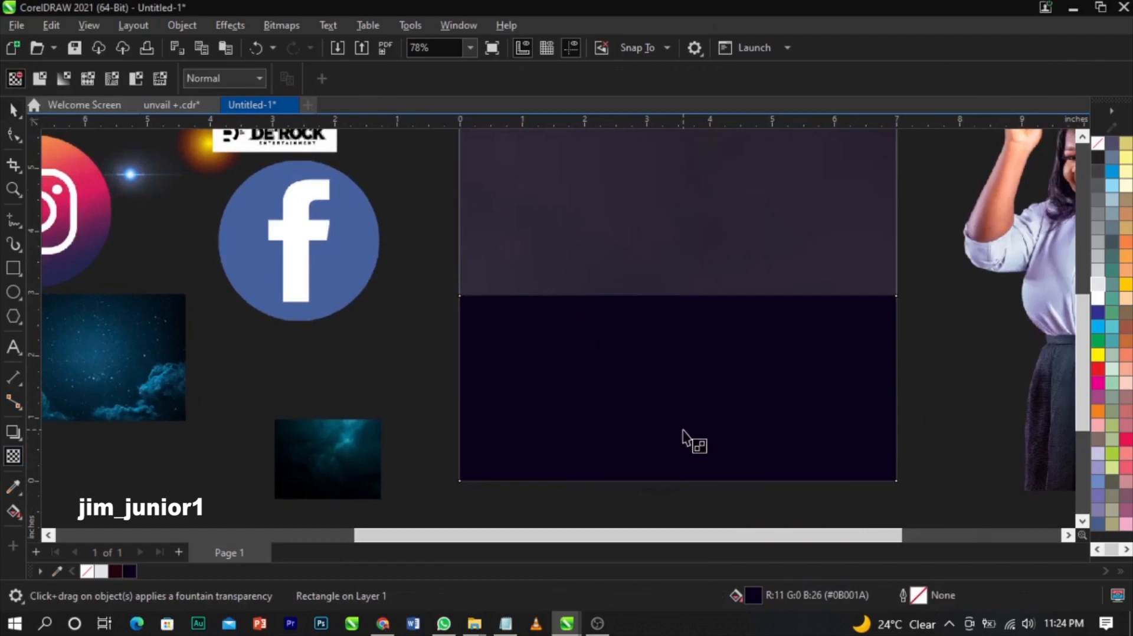
left_click_drag(682, 430, 683, 298)
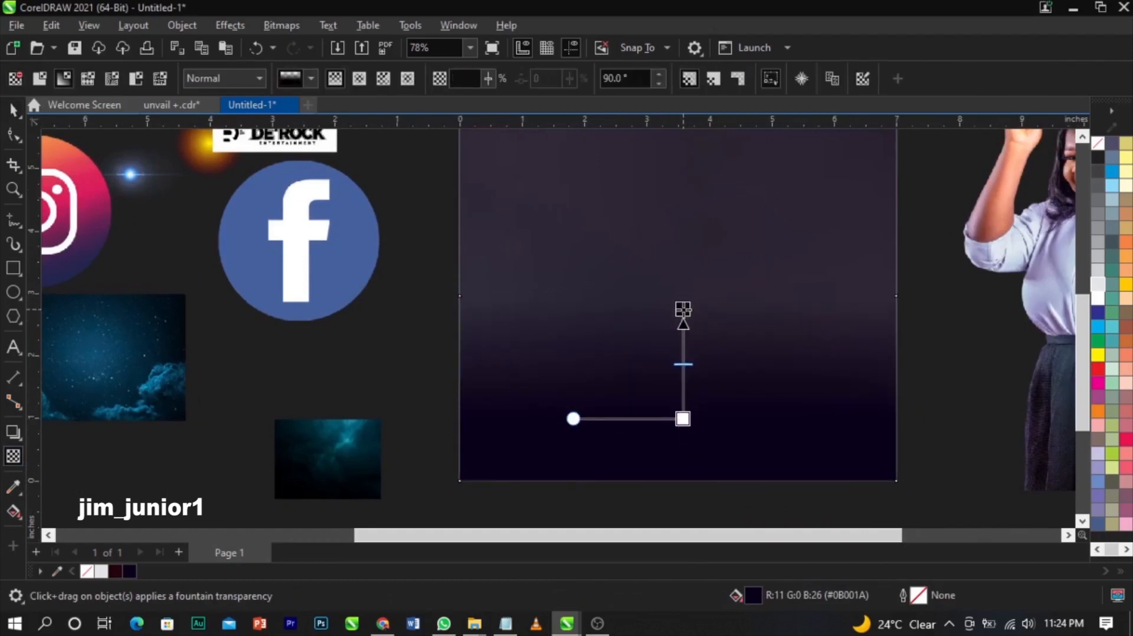
key("space")
- Stretch the rectangle taller by dragging its top edge upward
left_click_drag(678, 264, 678, 234)
scroll(696, 354, "down", 2)
left_click(781, 487)
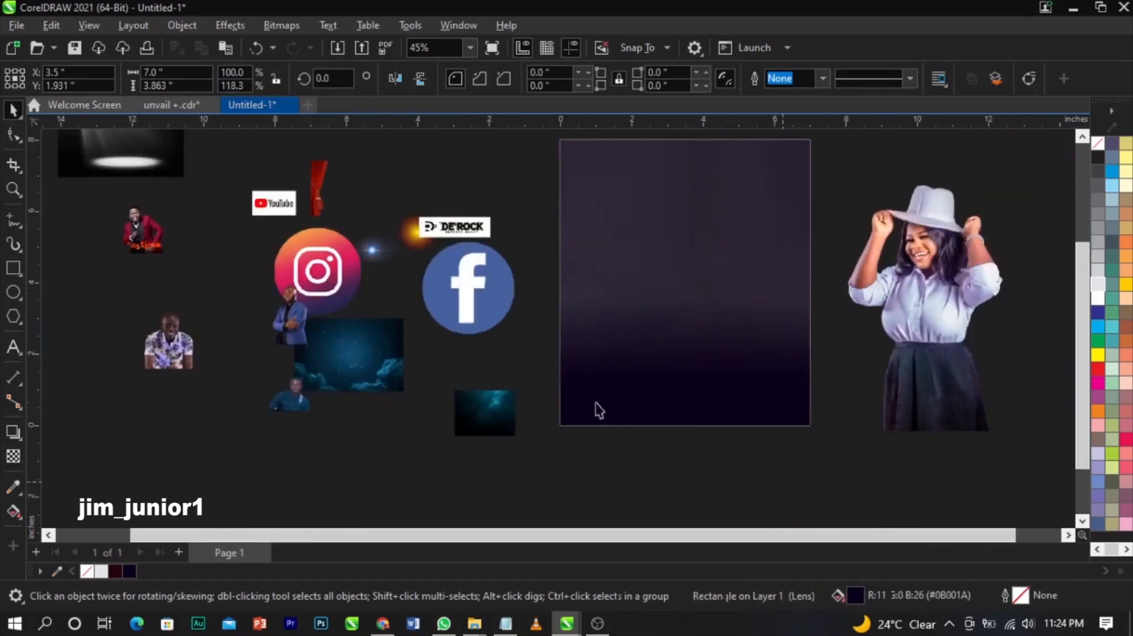
scroll(583, 405, "down", 1)
key("z")
left_click_drag(278, 466, 879, 191)
- Shrink the woman's photo, PowerClip it into the purple background, and enlarge it there
key("space")
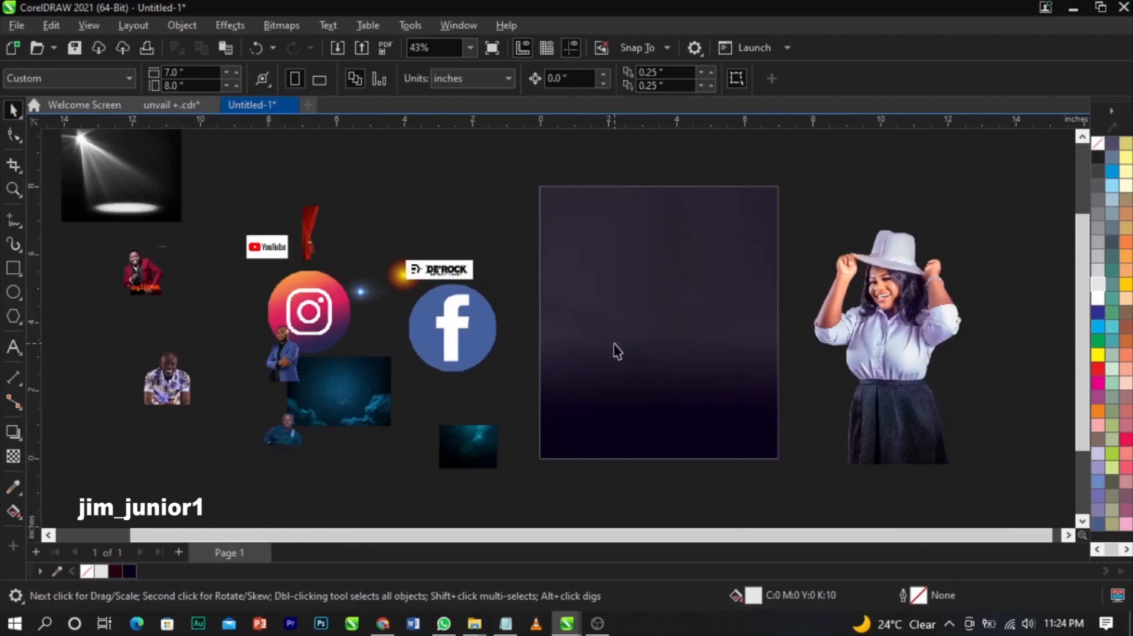
scroll(616, 351, "down", 2)
scroll(692, 342, "up", 1)
left_click(778, 354)
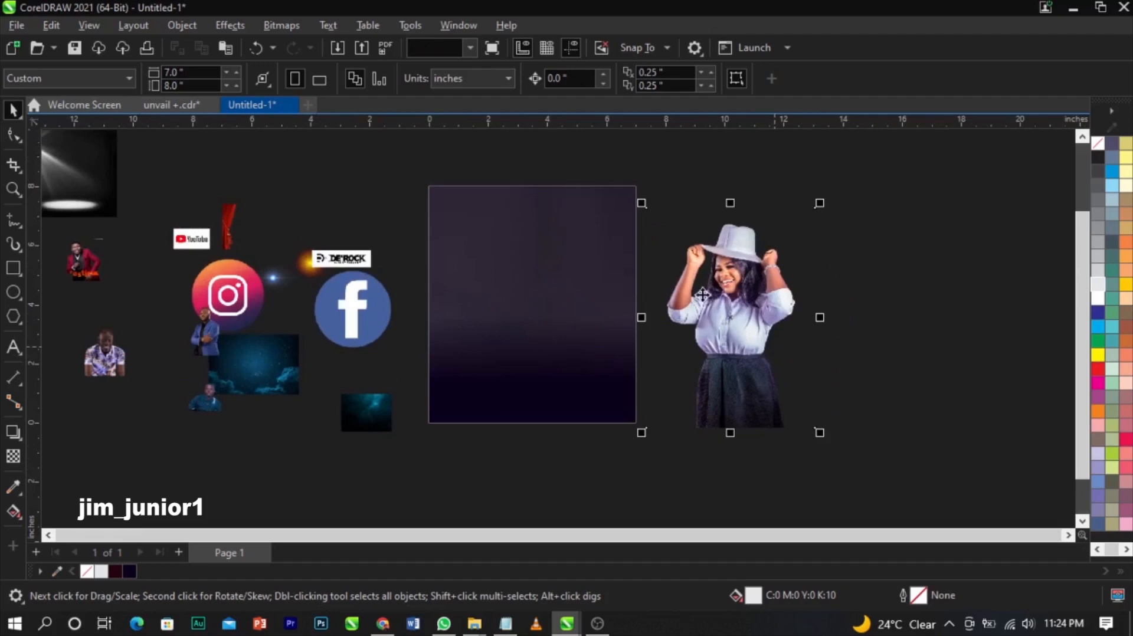
left_click_drag(815, 205, 752, 290)
left_click_drag(708, 377, 561, 366)
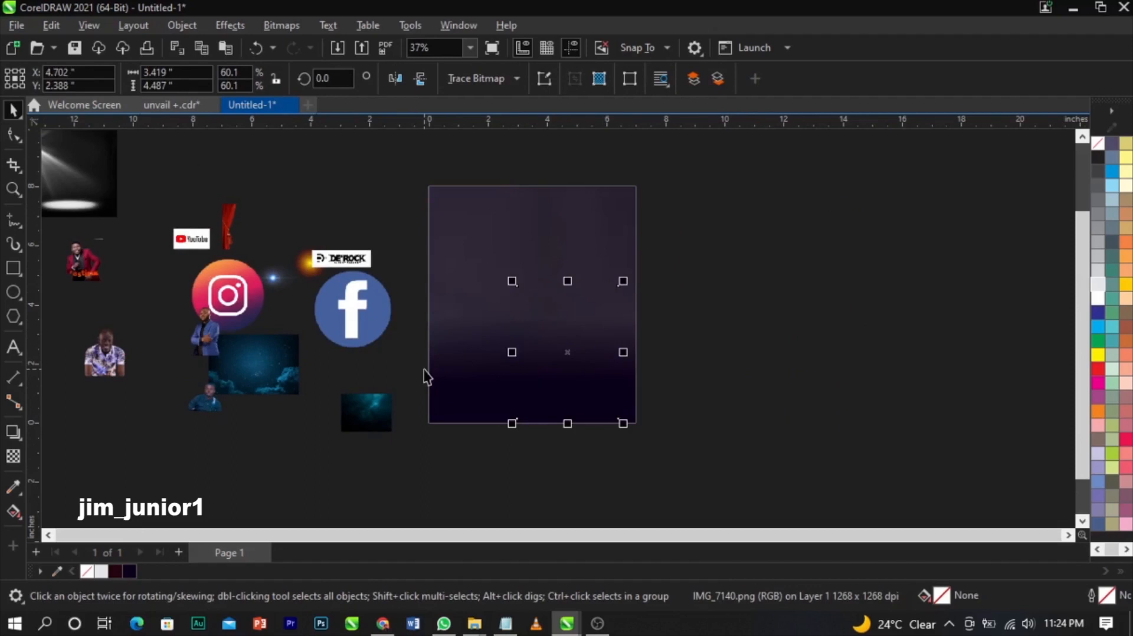
scroll(399, 318, "up", 2)
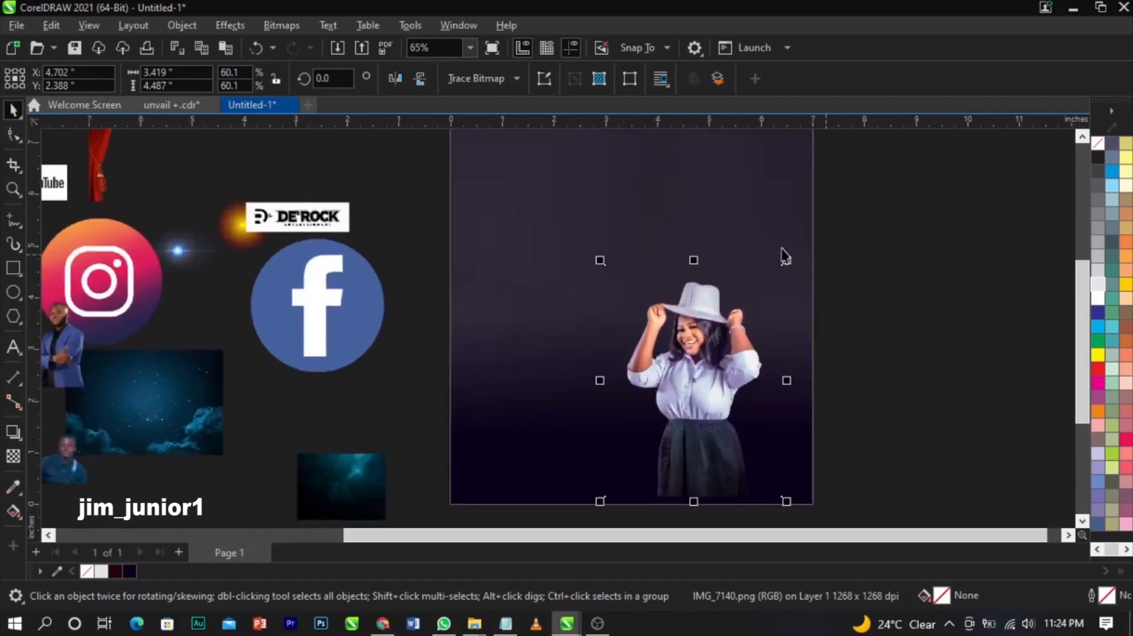
left_click_drag(785, 259, 834, 236)
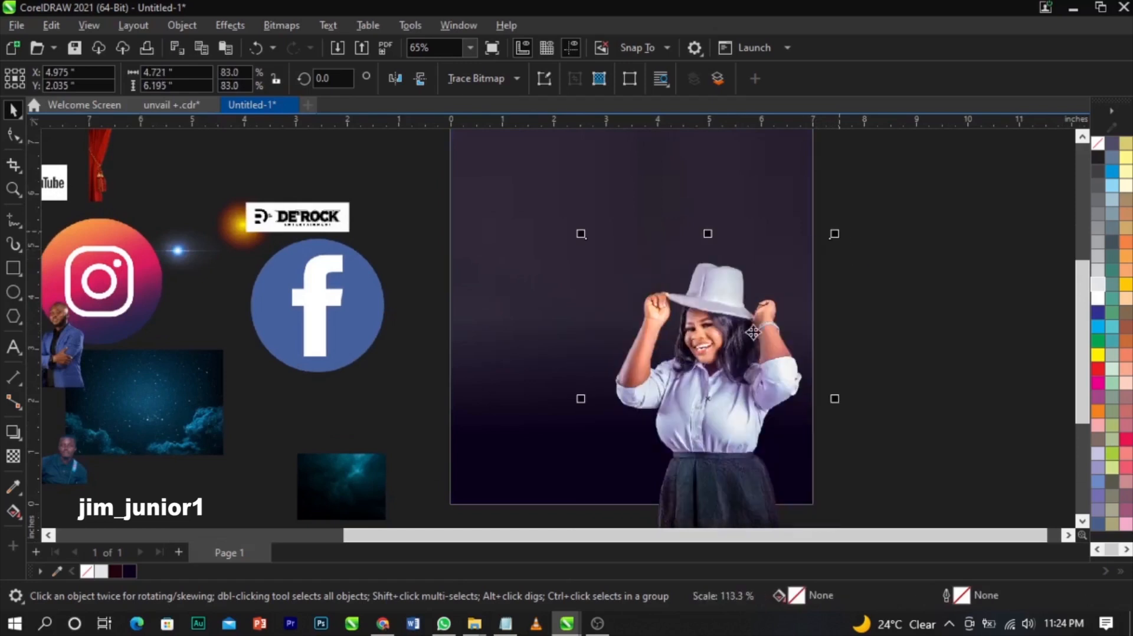
mouse_move(737, 335)
left_mouse_down()
mouse_move(726, 346)
mouse_move(751, 328)
left_mouse_up()
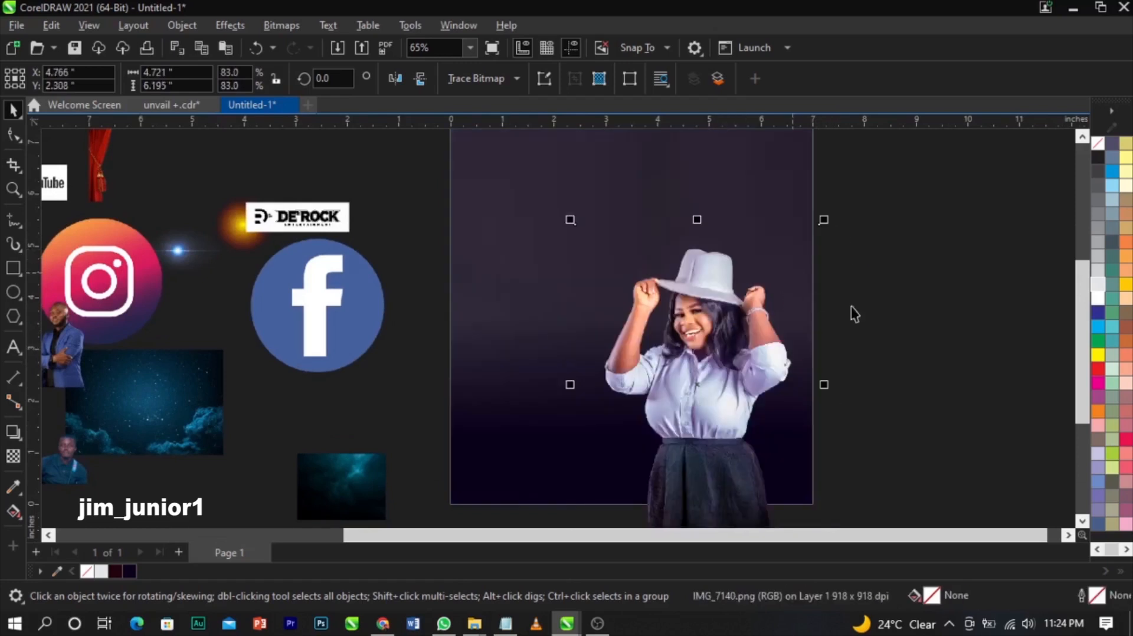
- Place the blue-suit man's photo inside the PowerClip, enlarged and positioned beside the woman
left_click(851, 308)
scroll(852, 308, "down", 3)
scroll(690, 283, "up", 1)
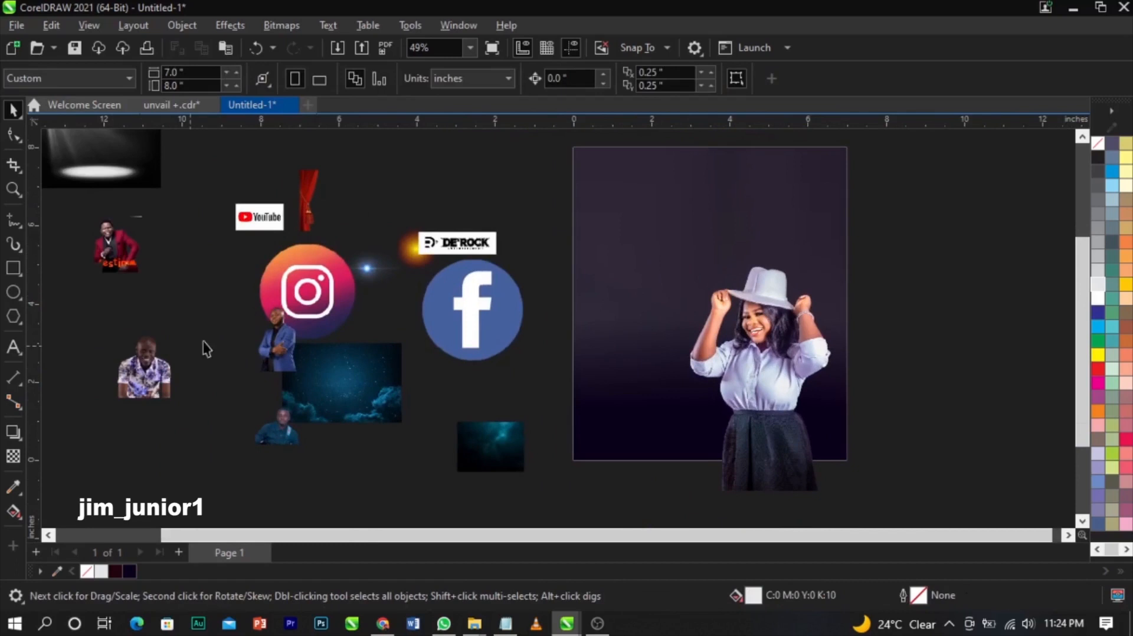
left_click_drag(269, 346, 832, 258)
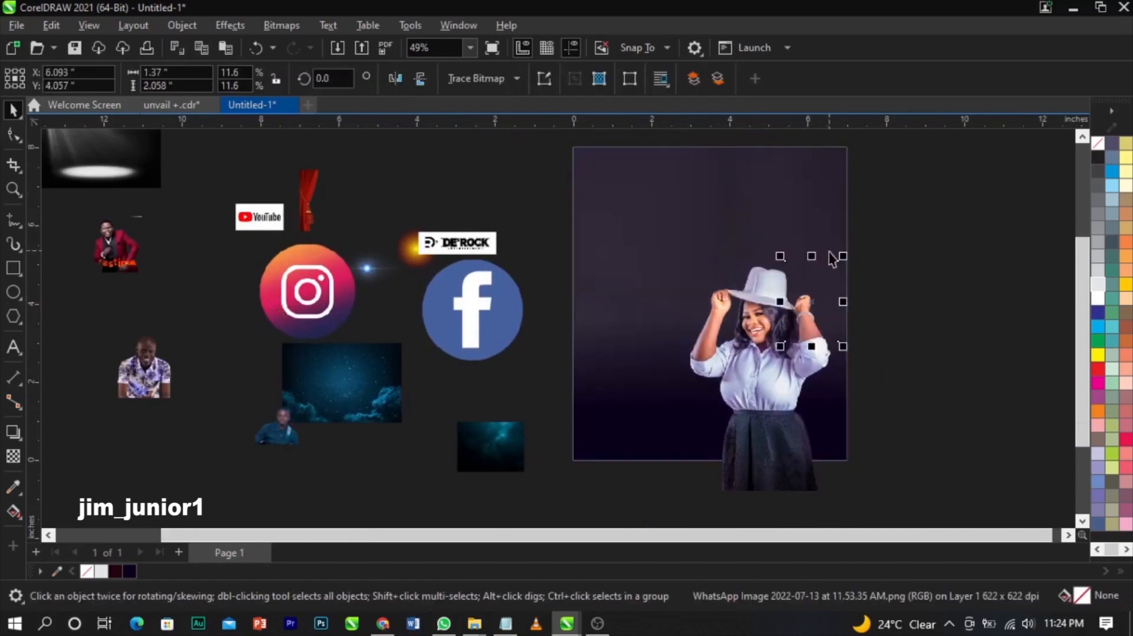
left_click(643, 233)
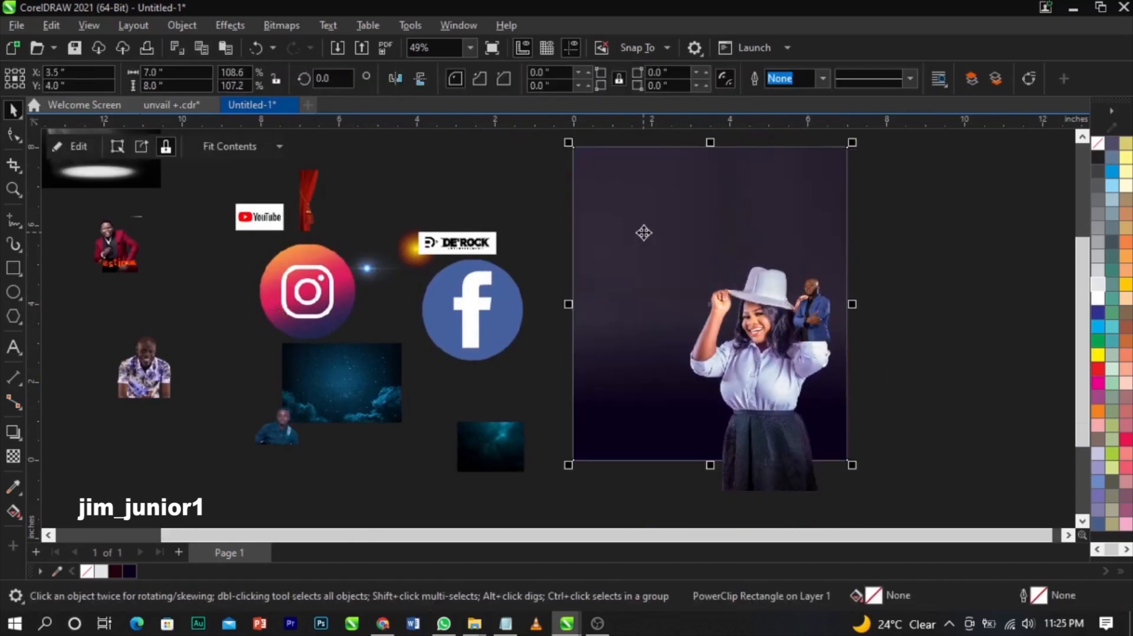
left_click(877, 308)
left_click(814, 307)
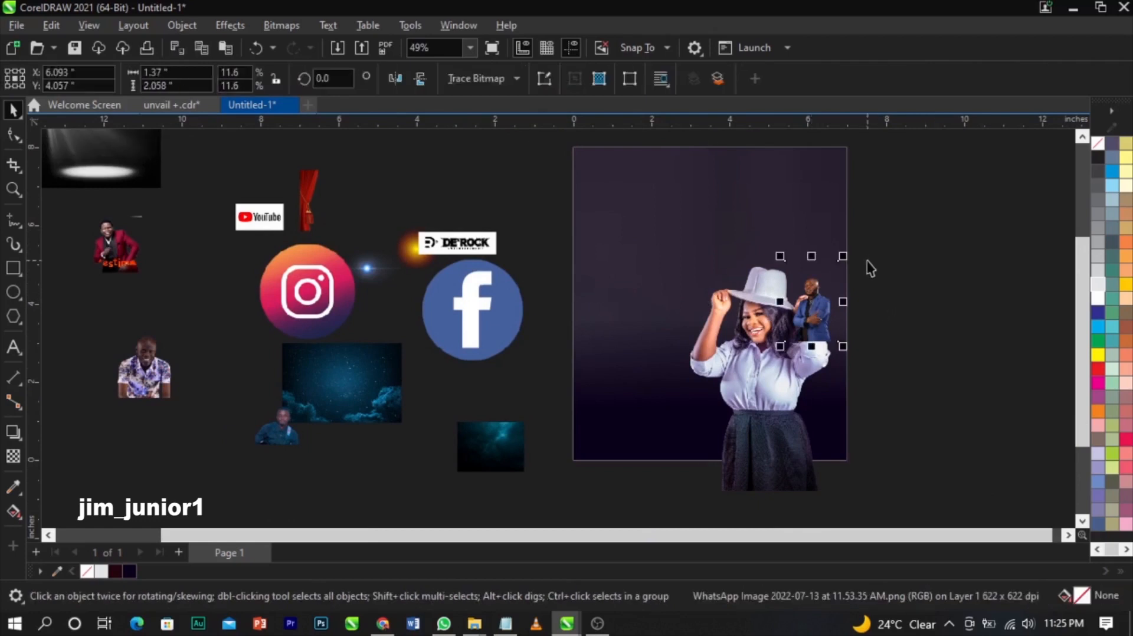
left_click_drag(862, 261, 938, 190)
left_click_drag(884, 235, 842, 268)
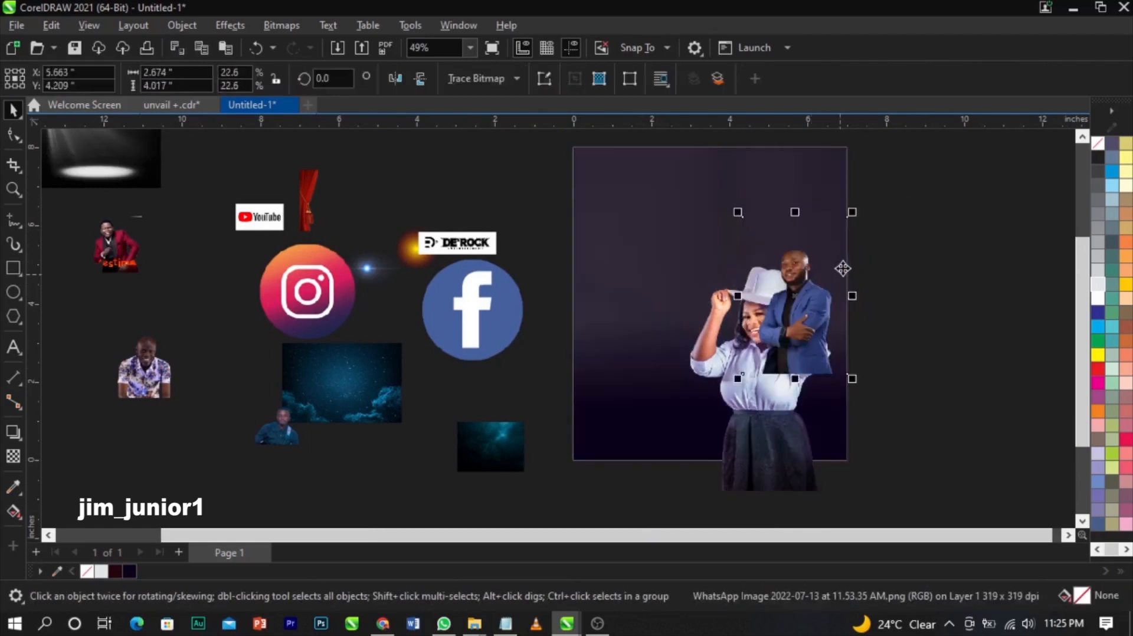
scroll(842, 265, "up", 3)
left_click_drag(856, 162, 883, 130)
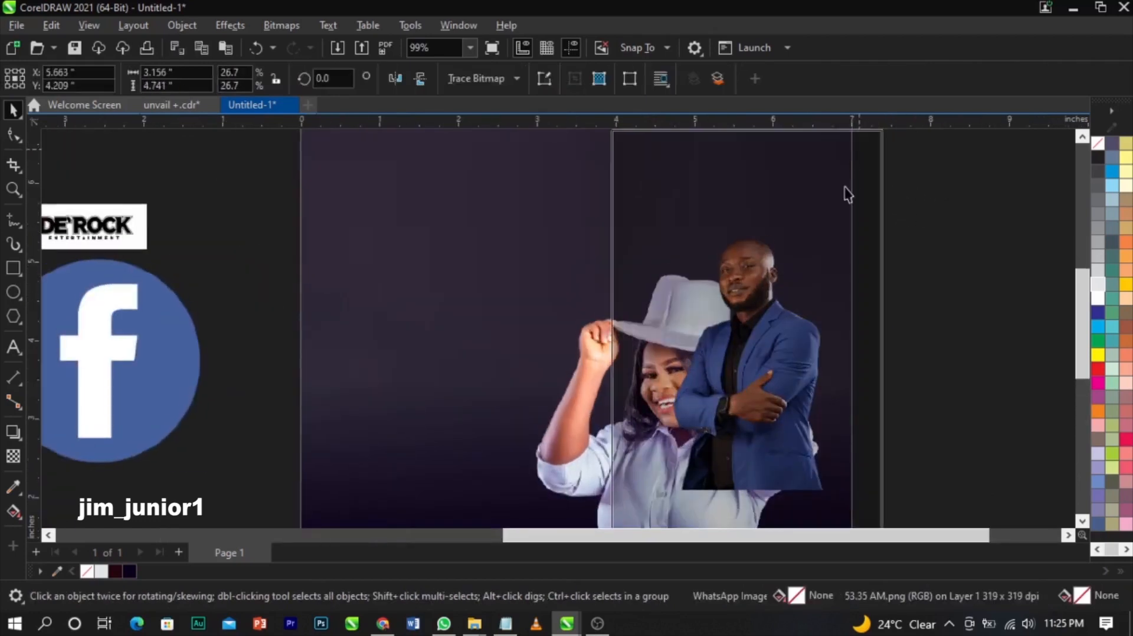
left_click_drag(810, 251, 815, 254)
- Crop the top of the man's photo by lowering its top nodes with the Shape tool
left_click(13, 136)
scroll(580, 312, "down", 1)
left_click_drag(574, 140, 912, 210)
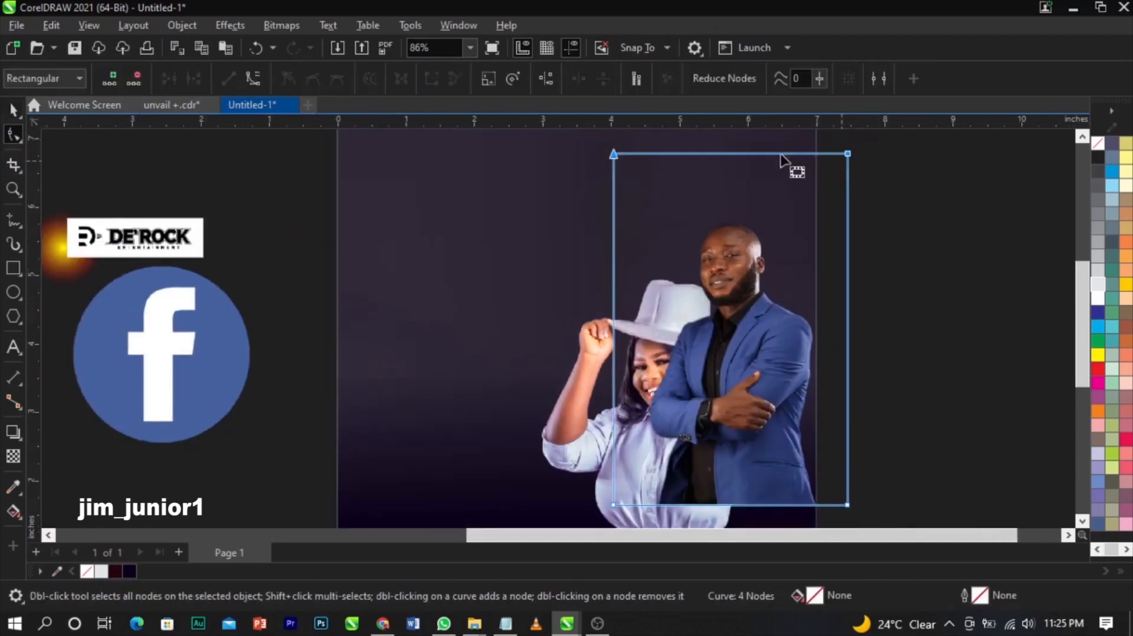
left_click_drag(929, 138, 435, 244)
left_click_drag(847, 155, 850, 213)
left_click_drag(911, 183, 824, 507)
key("space")
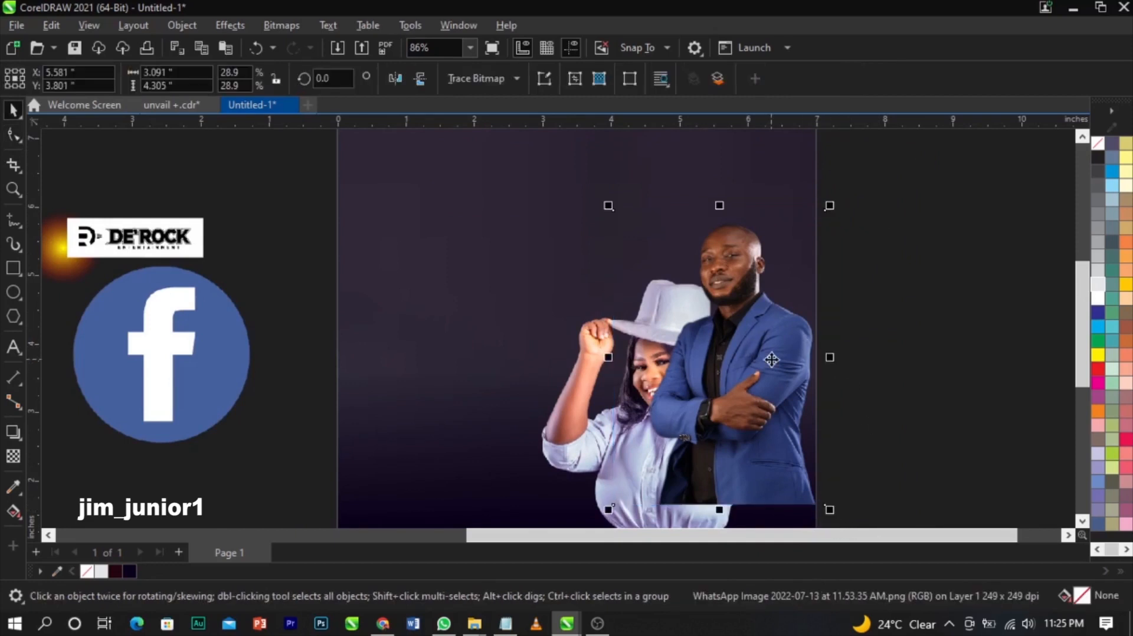
- Mirror the man's photo horizontally, move it right, and bring the woman in front of him
scroll(771, 359, "up", 2)
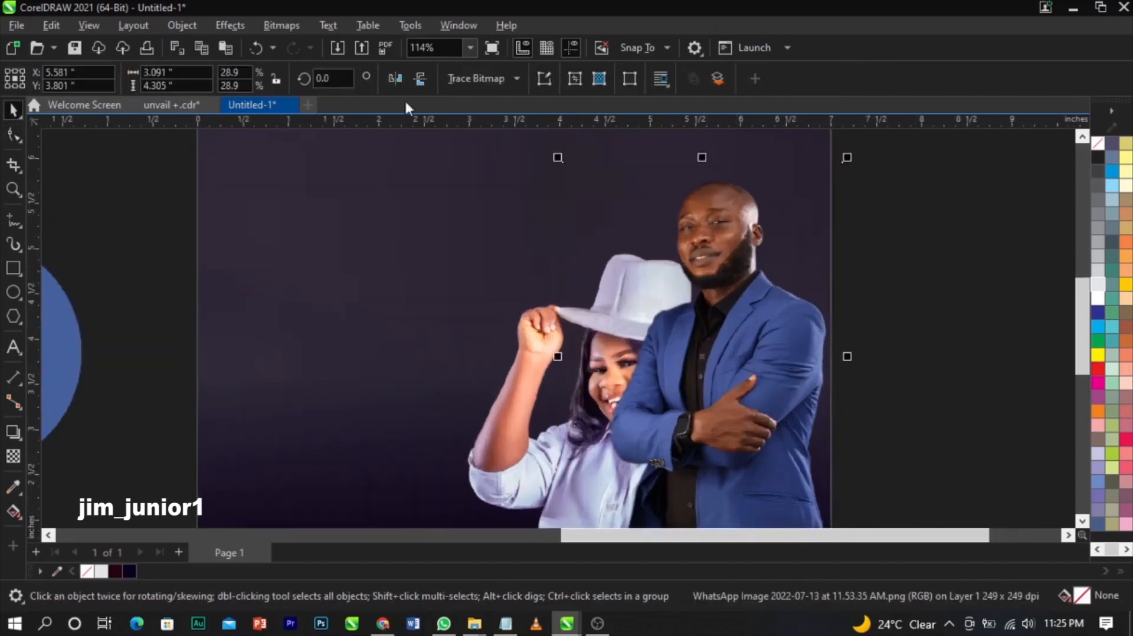
left_click(400, 82)
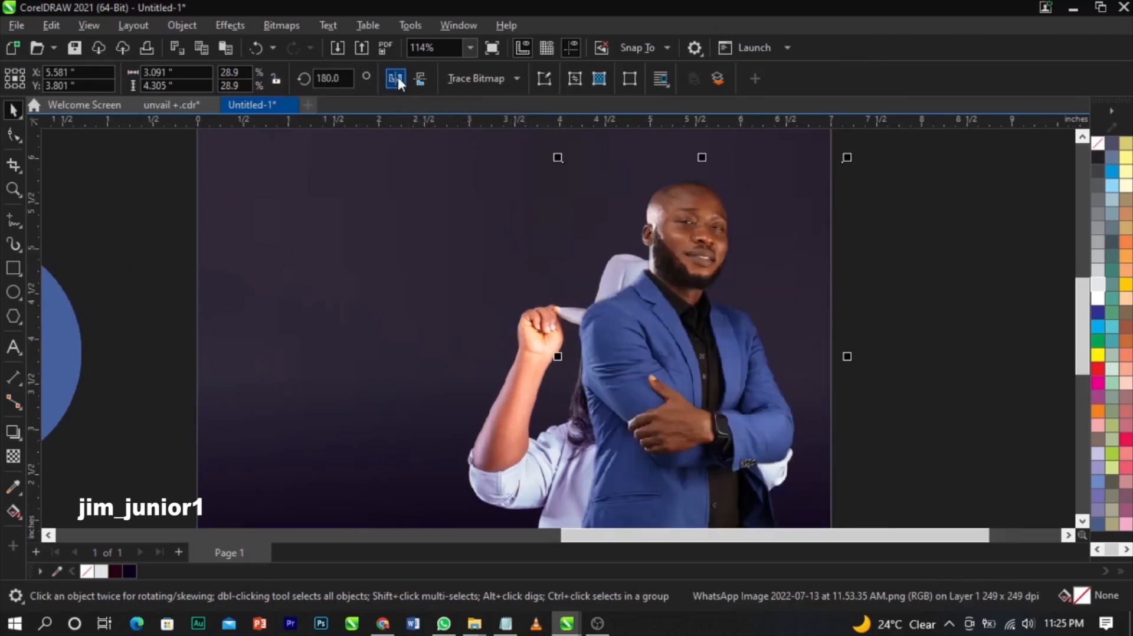
left_click_drag(688, 286, 745, 278)
left_click(560, 368)
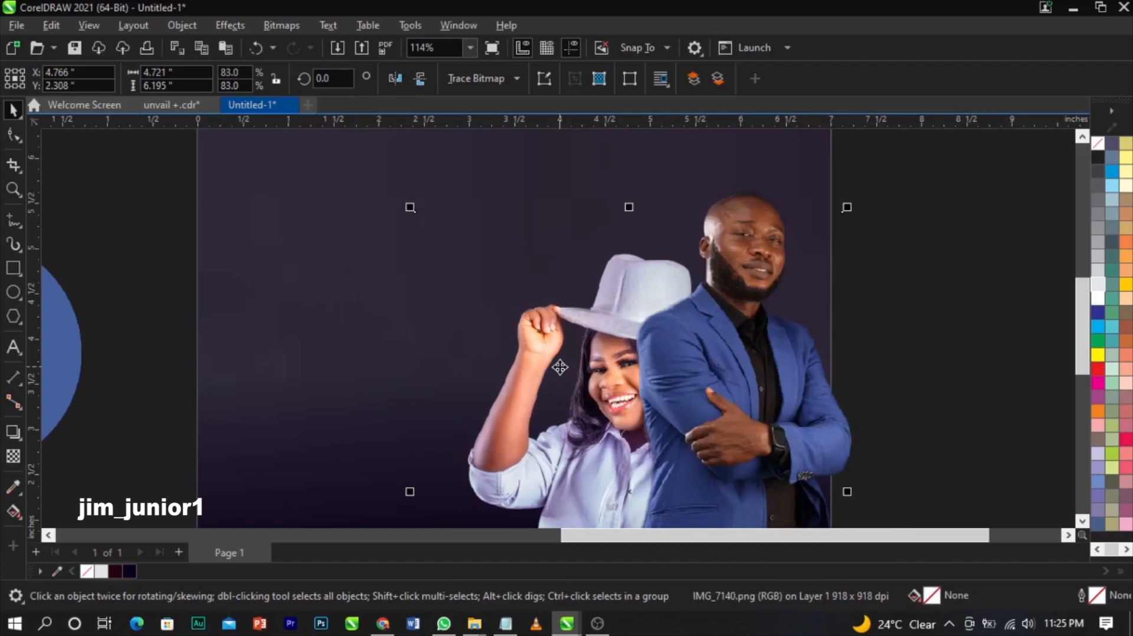
key("shift+Page_Up")
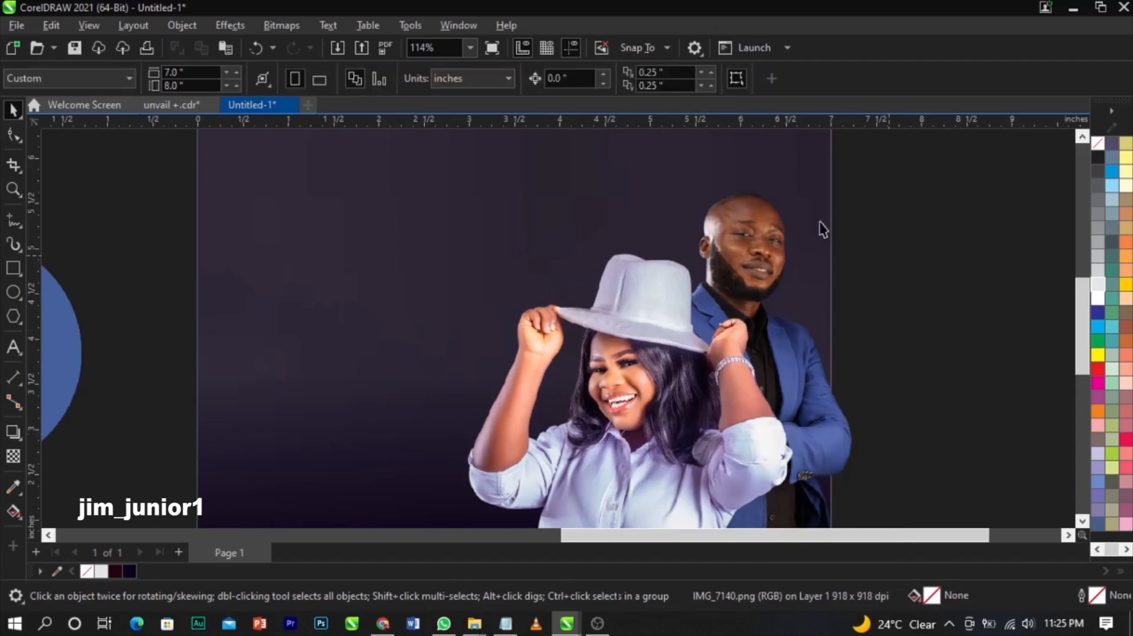
left_click_drag(779, 192, 755, 185)
scroll(997, 236, "down", 3)
left_click(1002, 237)
scroll(920, 244, "down", 1)
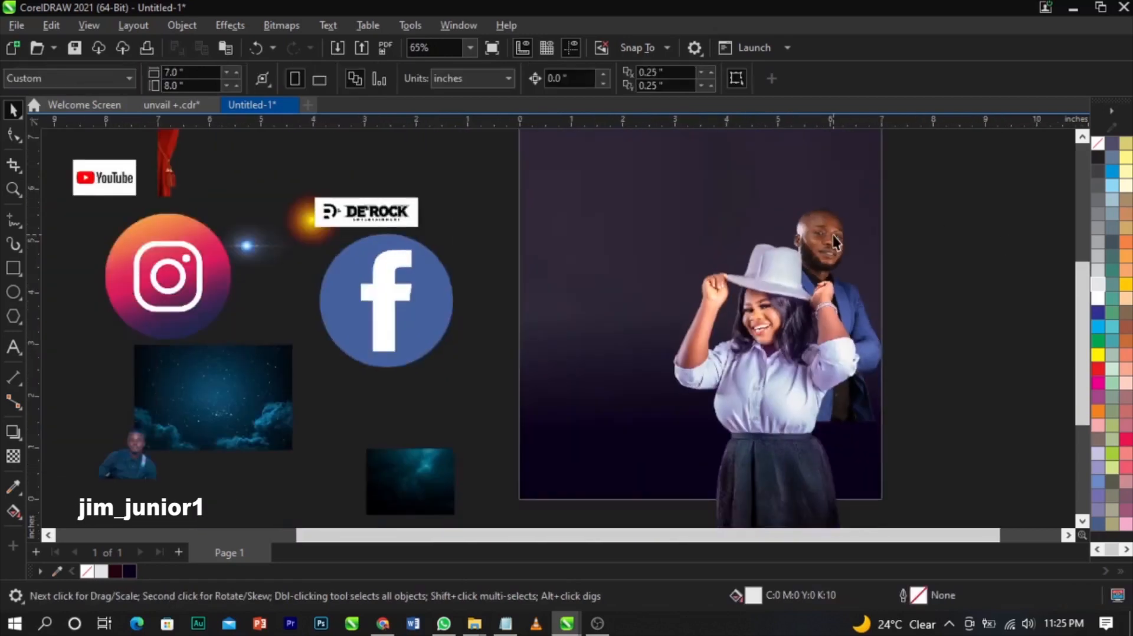
- Put the red-jacket man's photo into the PowerClip, enlarged and moved behind the woman's hat
scroll(756, 268, "down", 3)
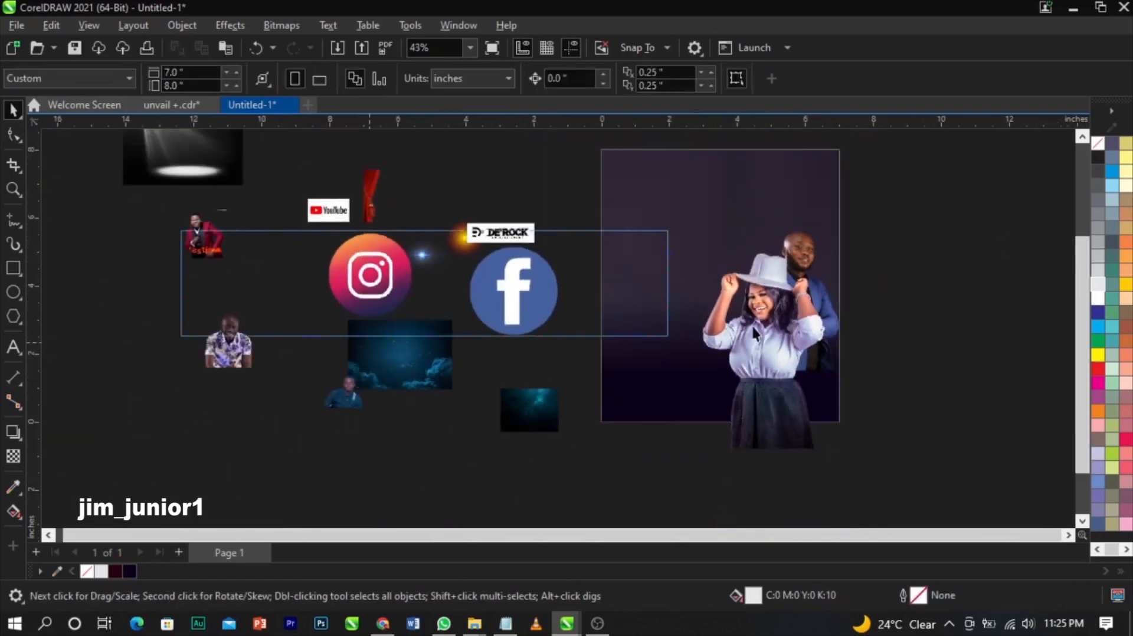
left_click_drag(220, 255, 787, 278)
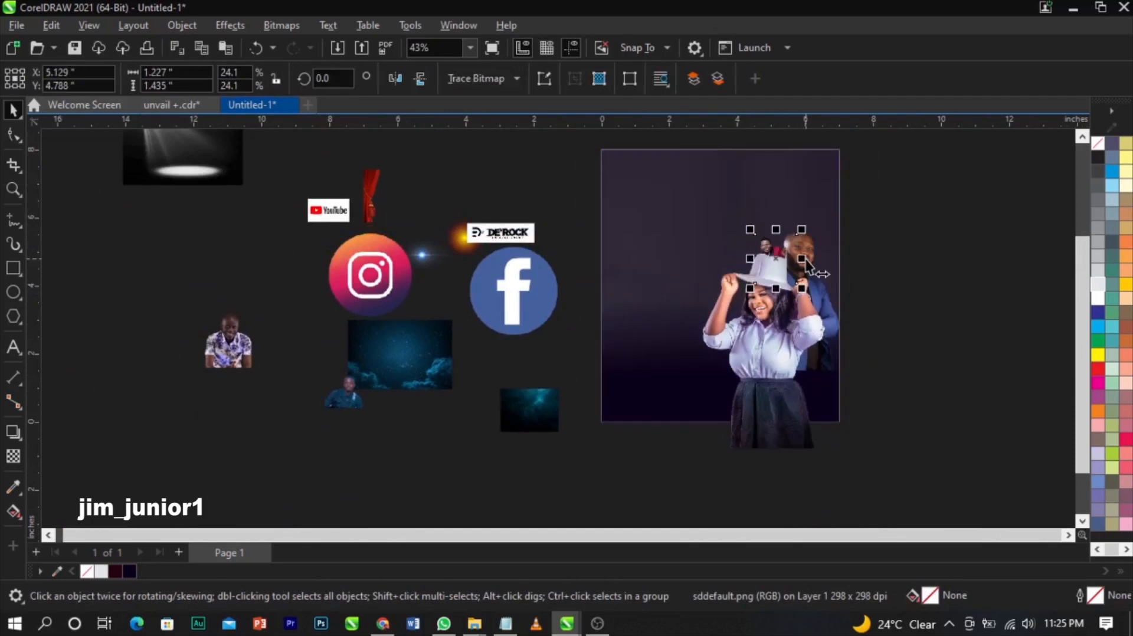
scroll(751, 241, "up", 6)
left_click_drag(795, 327, 877, 395)
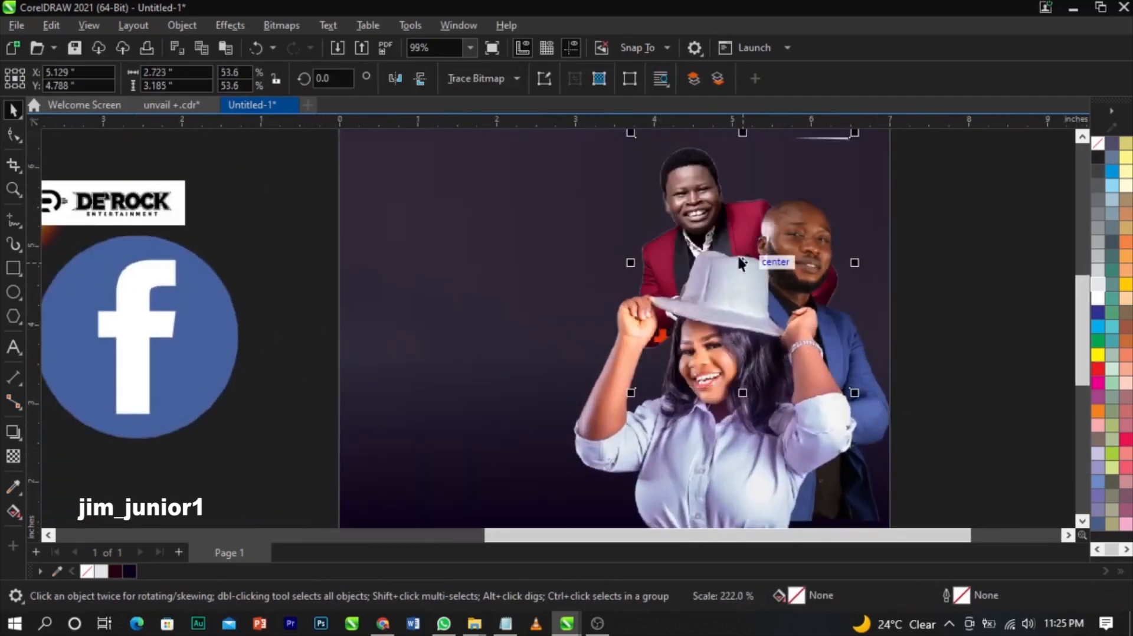
left_click_drag(743, 260, 714, 307)
mouse_move(824, 184)
left_mouse_down()
mouse_move(845, 179)
mouse_move(824, 172)
left_mouse_up()
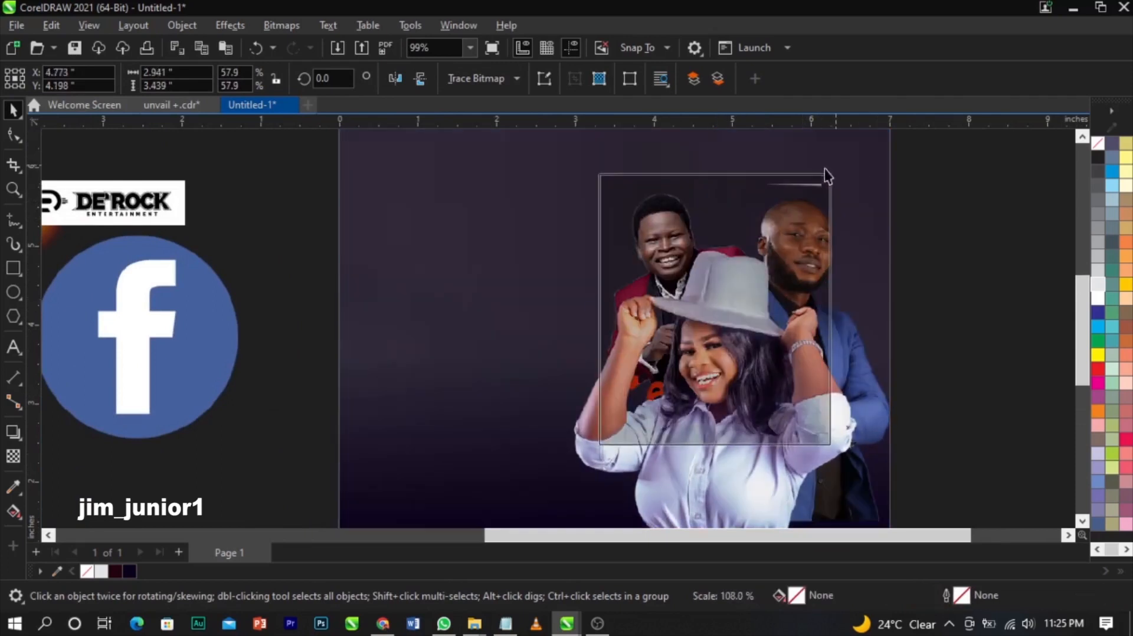
scroll(821, 173, "up", 2)
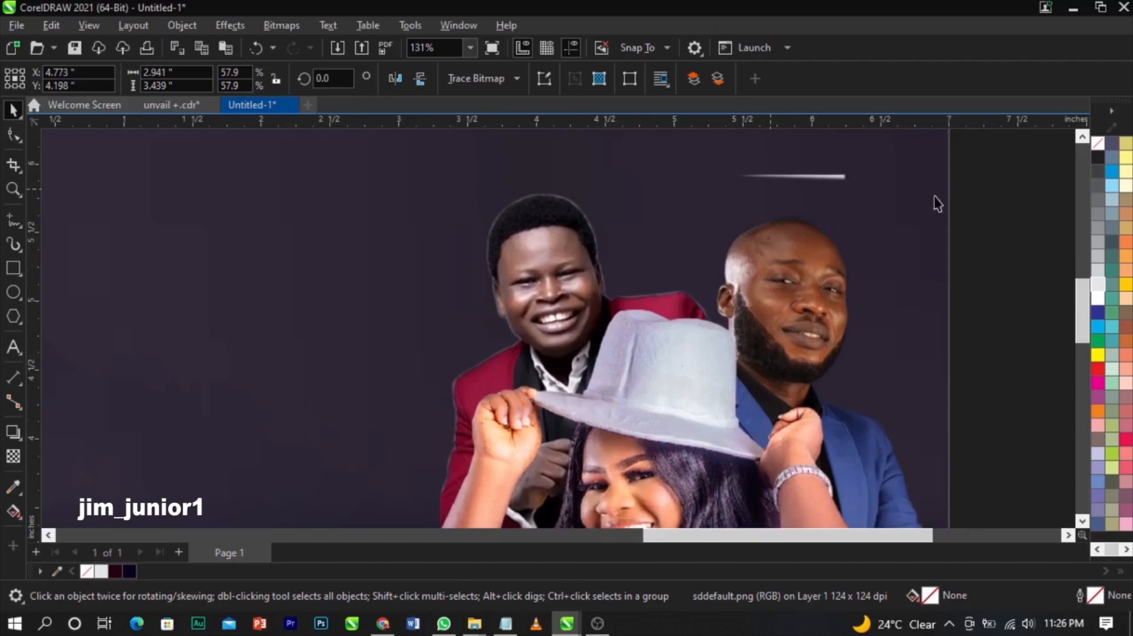
- Trim the stray streak by lowering the photo's top-right node with the Shape tool
left_click(6, 140)
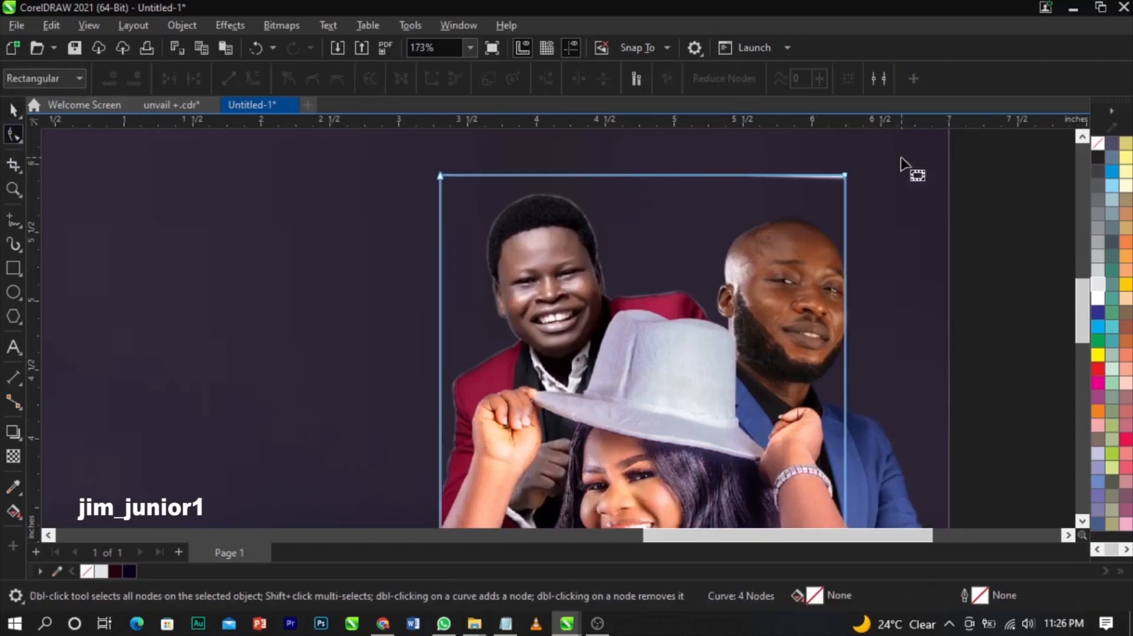
left_click(851, 173)
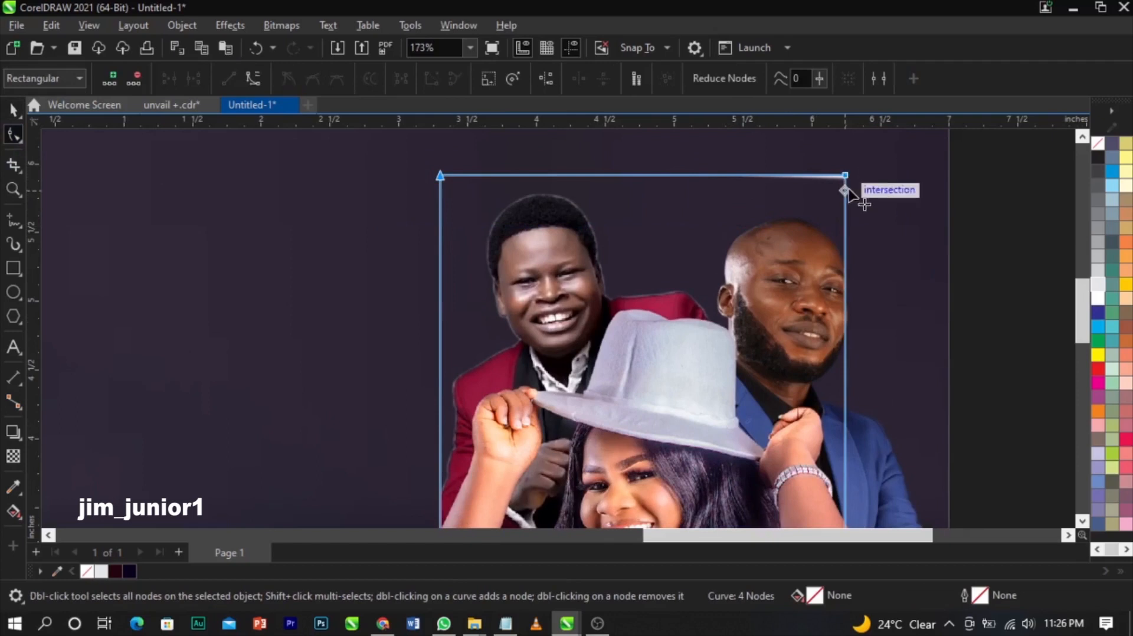
left_click_drag(848, 191, 850, 191)
key("space")
left_click(978, 220)
scroll(823, 193, "down", 2)
left_click(945, 248)
- Fine-tune the red-jacket man's size and position beside the blue-suit man
left_click(628, 244)
scroll(641, 195, "up", 1)
left_click_drag(641, 193, 639, 200)
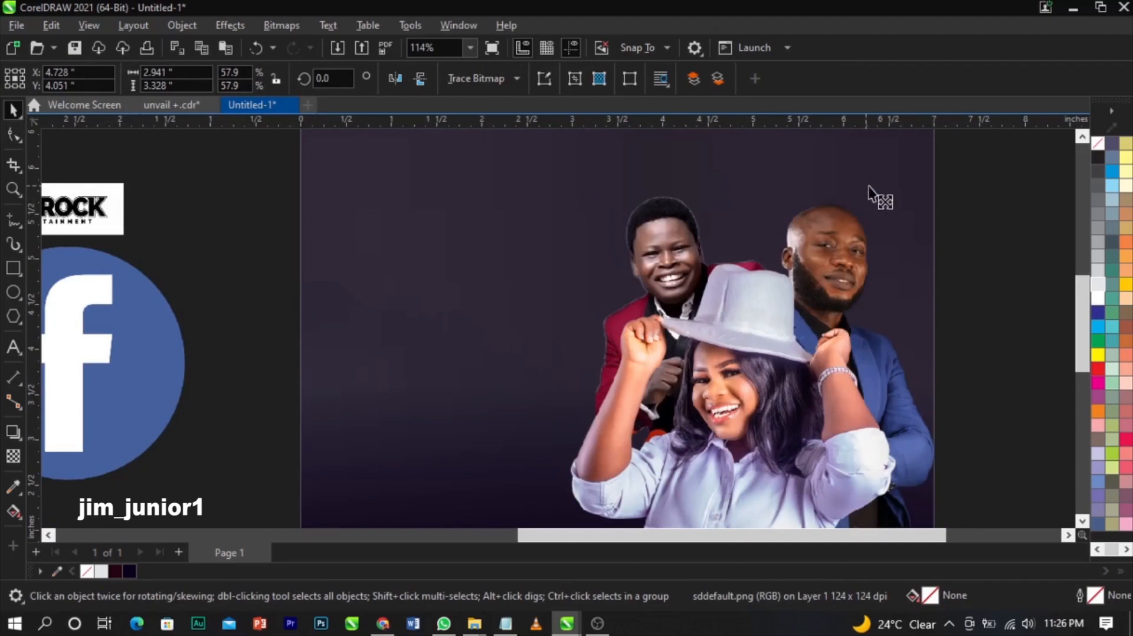
left_click_drag(870, 191, 875, 183)
left_click_drag(727, 349, 725, 353)
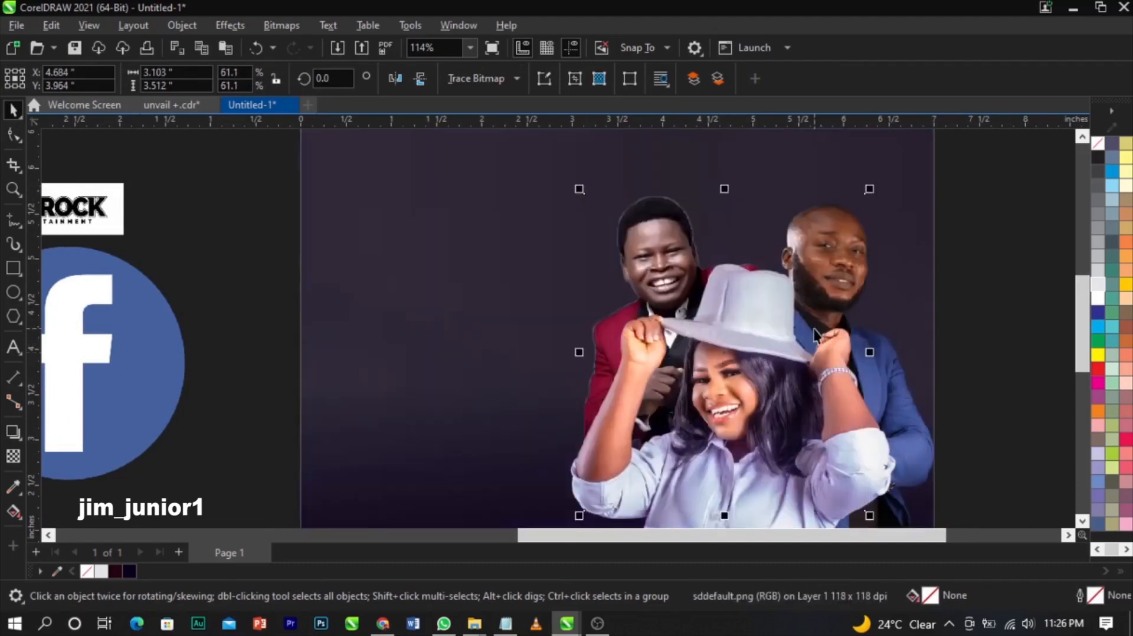
scroll(813, 329, "down", 1)
left_click(961, 309)
scroll(961, 310, "down", 3)
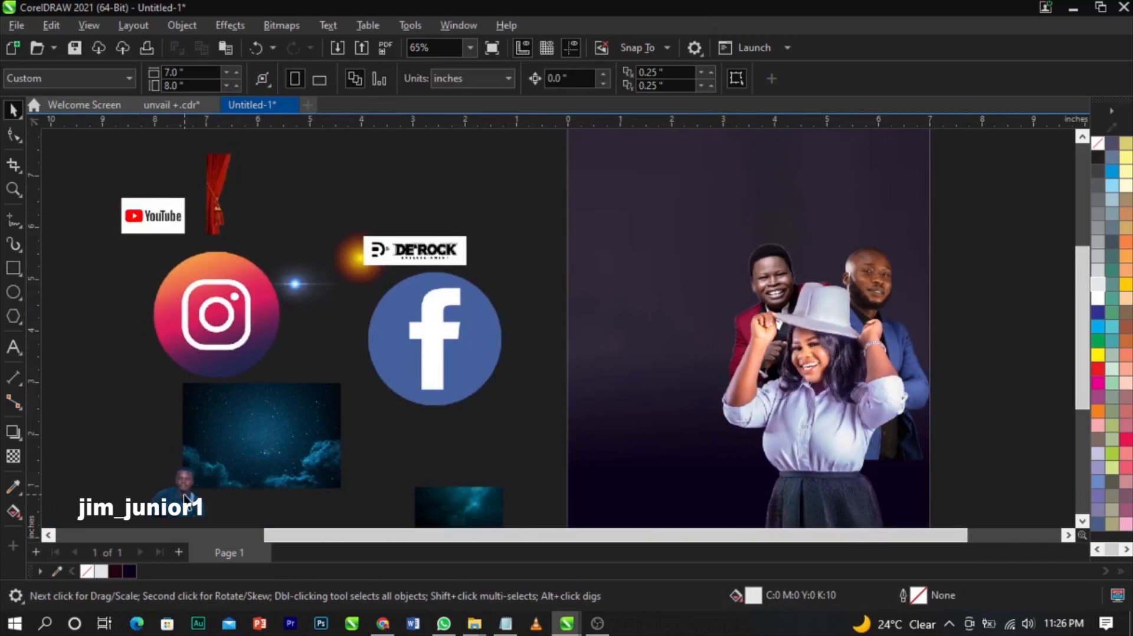
- Add the floral-shirt man's photo to the PowerClip, enlarge it, and send it behind the others
left_click_drag(187, 500, 655, 296)
scroll(655, 296, "down", 4)
left_click_drag(306, 373, 779, 289)
key("z")
left_click_drag(549, 205, 949, 359)
key("space")
left_click_drag(630, 276, 692, 213)
left_click_drag(599, 311, 620, 324)
left_click_drag(711, 226, 731, 203)
scroll(632, 349, "up", 2)
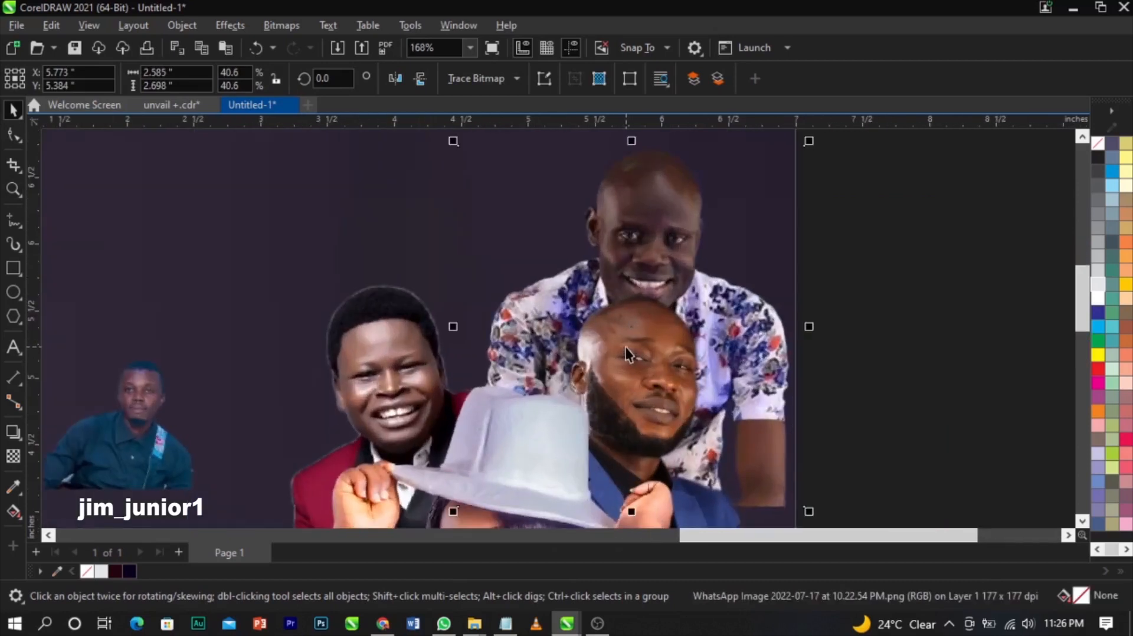
left_click_drag(630, 327, 576, 323)
key("ctrl+Page_Down")
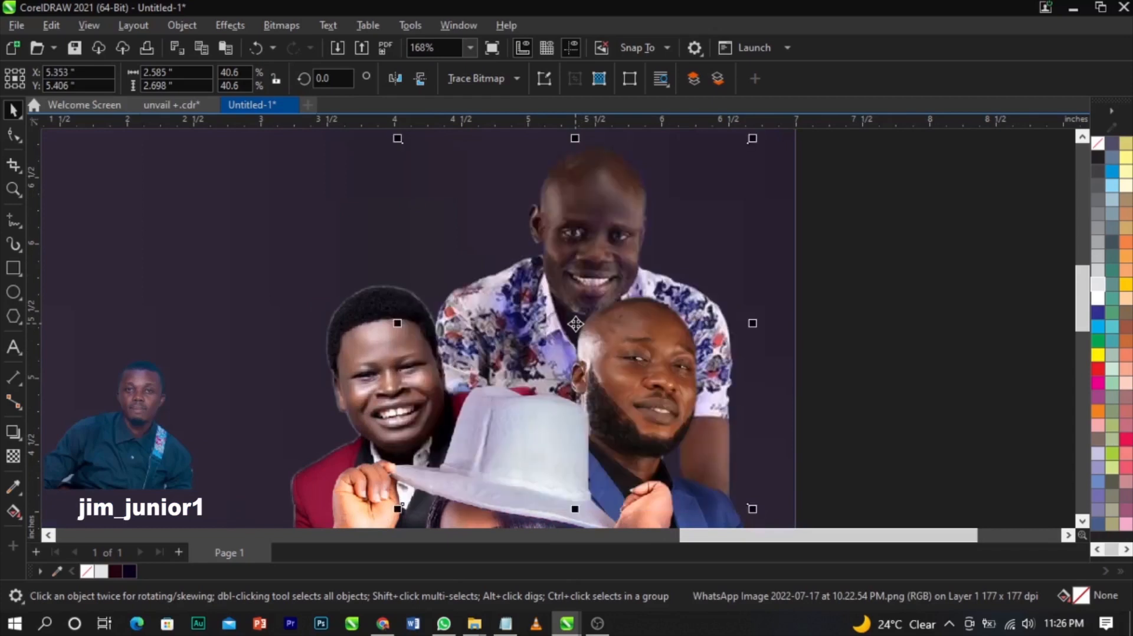
- Enlarge, mirror and move the teal-shirt man into the group, then send him behind the others
scroll(713, 385, "down", 2)
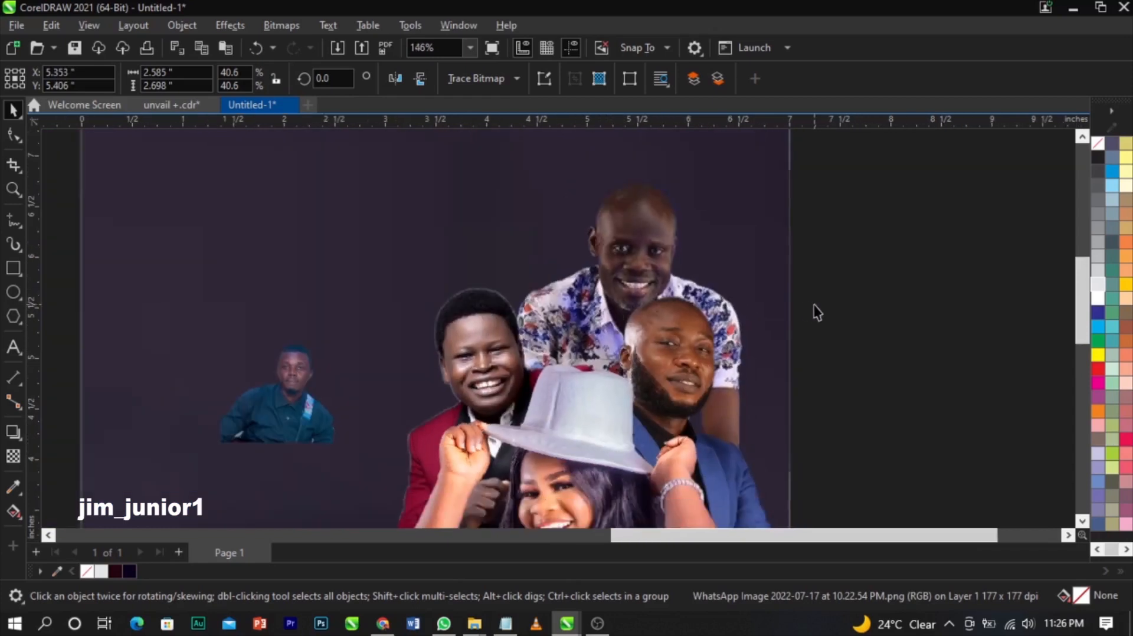
left_click(266, 378)
left_click_drag(360, 316, 430, 251)
left_click_drag(318, 368, 528, 238)
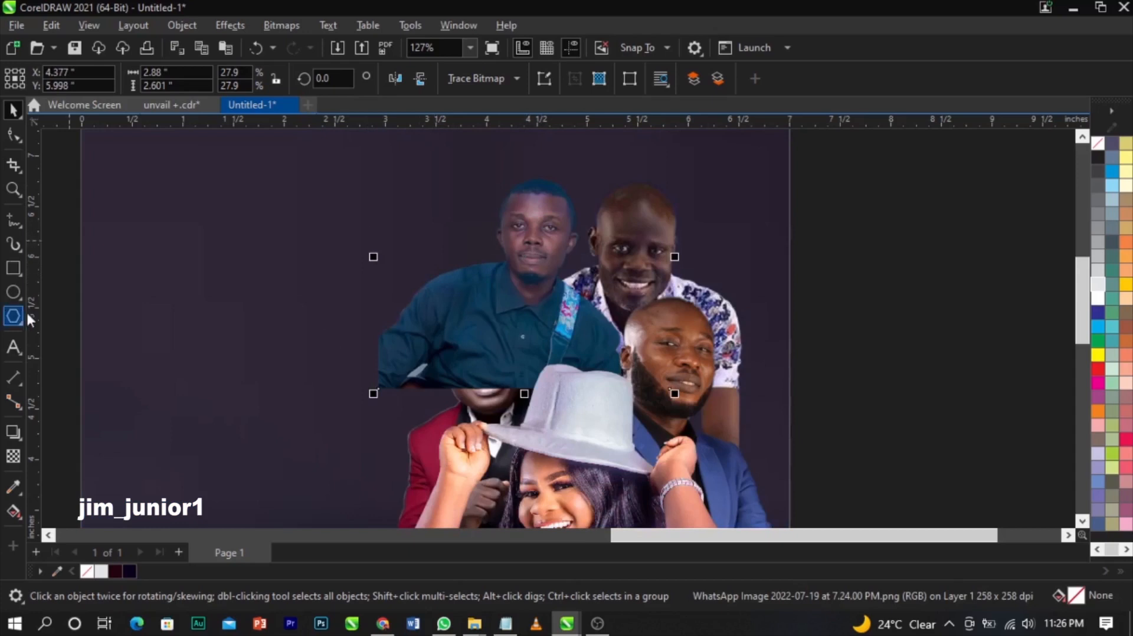
left_click(401, 79)
left_click_drag(674, 393, 717, 432)
left_click_drag(543, 277, 532, 272)
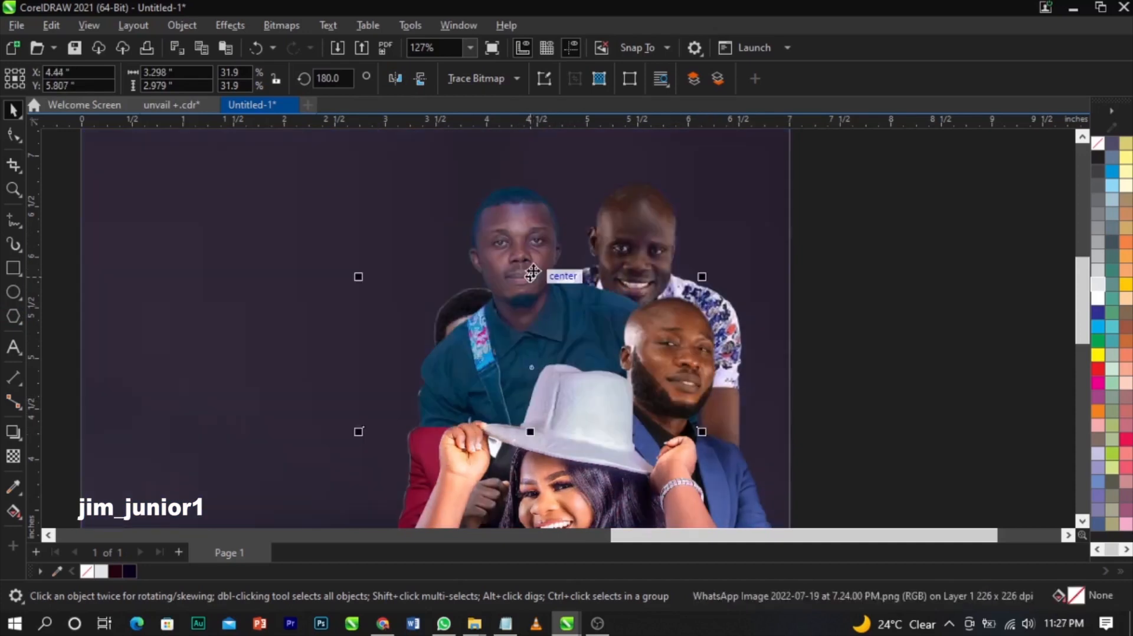
key("ctrl+Page_Down")
key("ctrl+Page_Down")
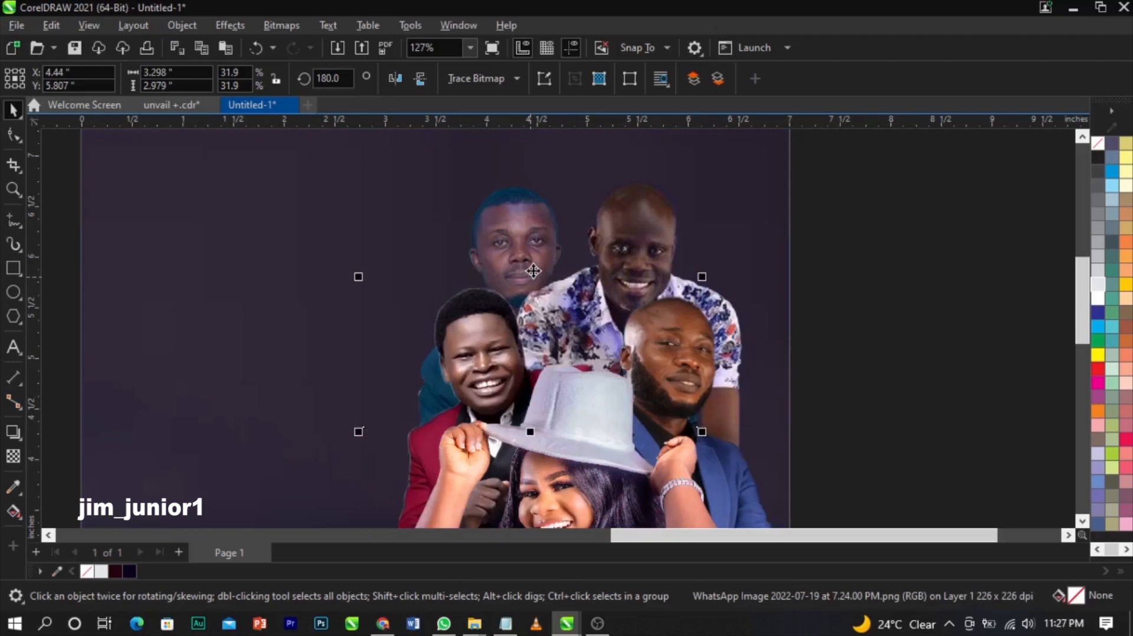
- Move the face photo to a new spot, undoing one misplaced move
scroll(533, 271, "up", 2)
left_click_drag(532, 260, 477, 232)
key("ctrl+z")
left_click_drag(434, 190, 436, 187)
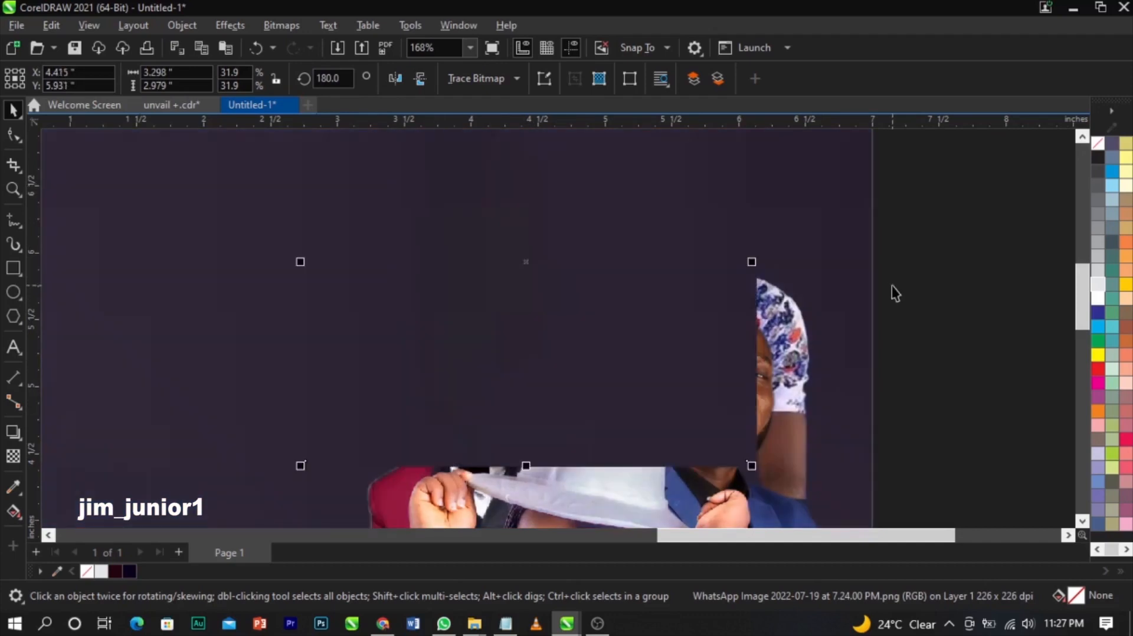
scroll(891, 286, "down", 2)
- Add Page 2 and paste the group photo there, shrunk and moved up-left
left_click(949, 307)
scroll(792, 284, "down", 1)
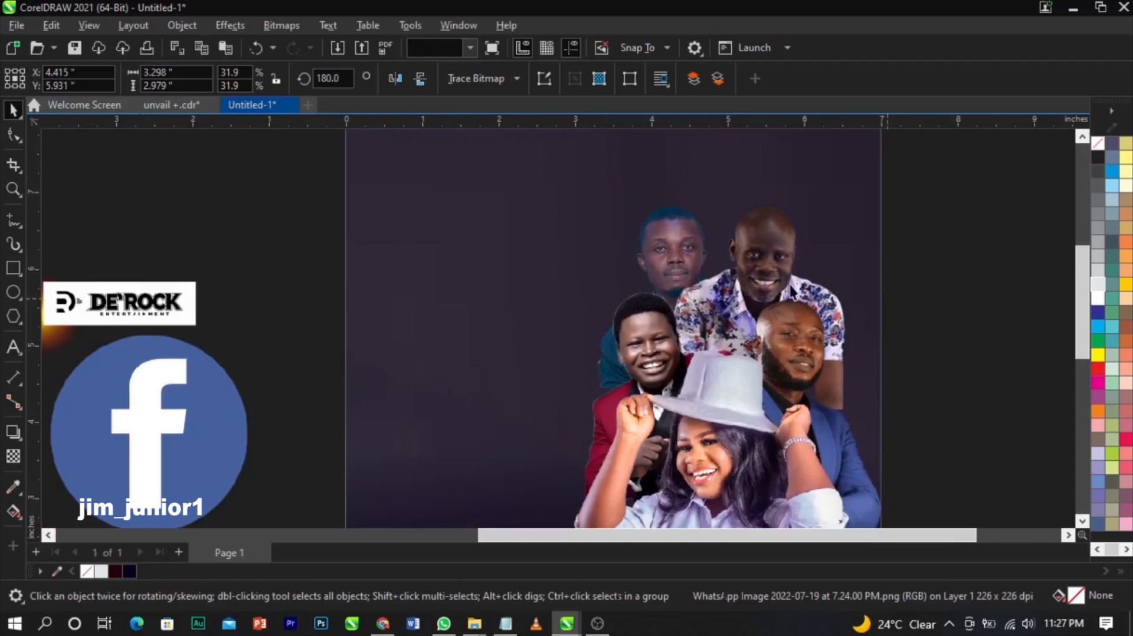
scroll(889, 306, "down", 3)
left_click_drag(882, 179, 593, 495)
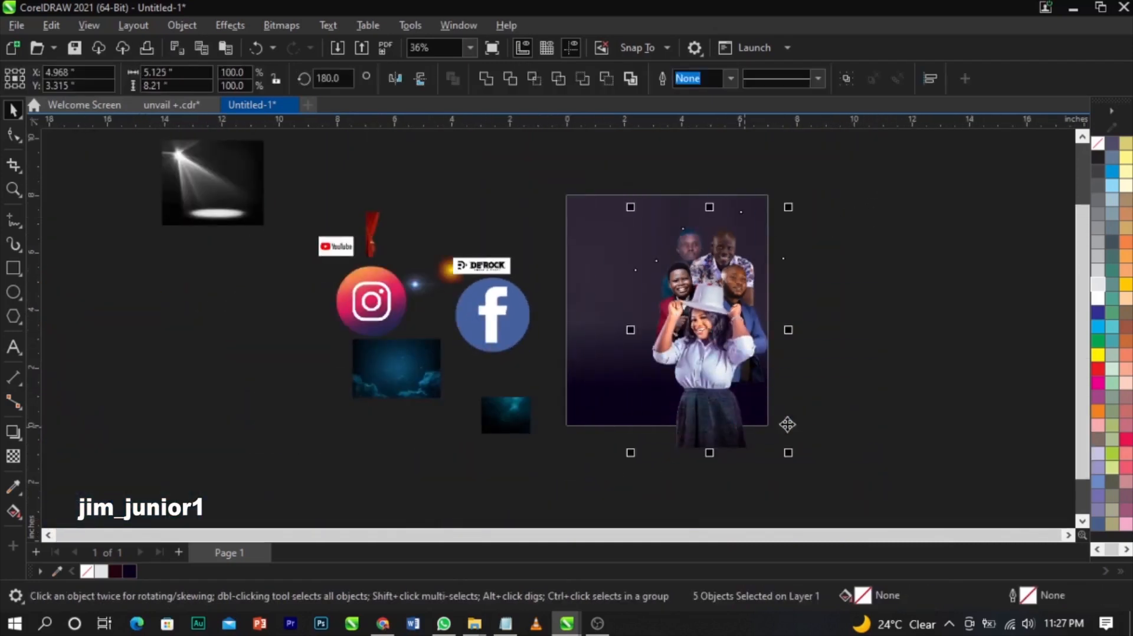
left_click(284, 512)
left_click(178, 551)
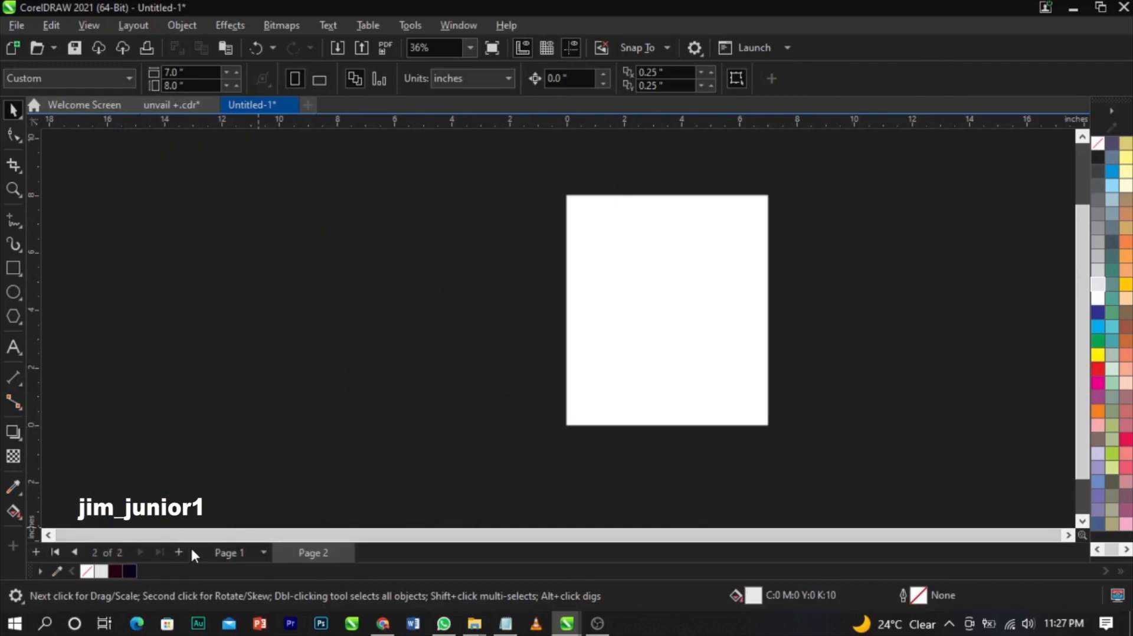
key("ctrl+v")
left_click_drag(791, 212, 765, 244)
left_click_drag(691, 337, 656, 317)
- Return to Page 1 and select the group photo on the flyer
left_click(855, 351)
key("Page_Up")
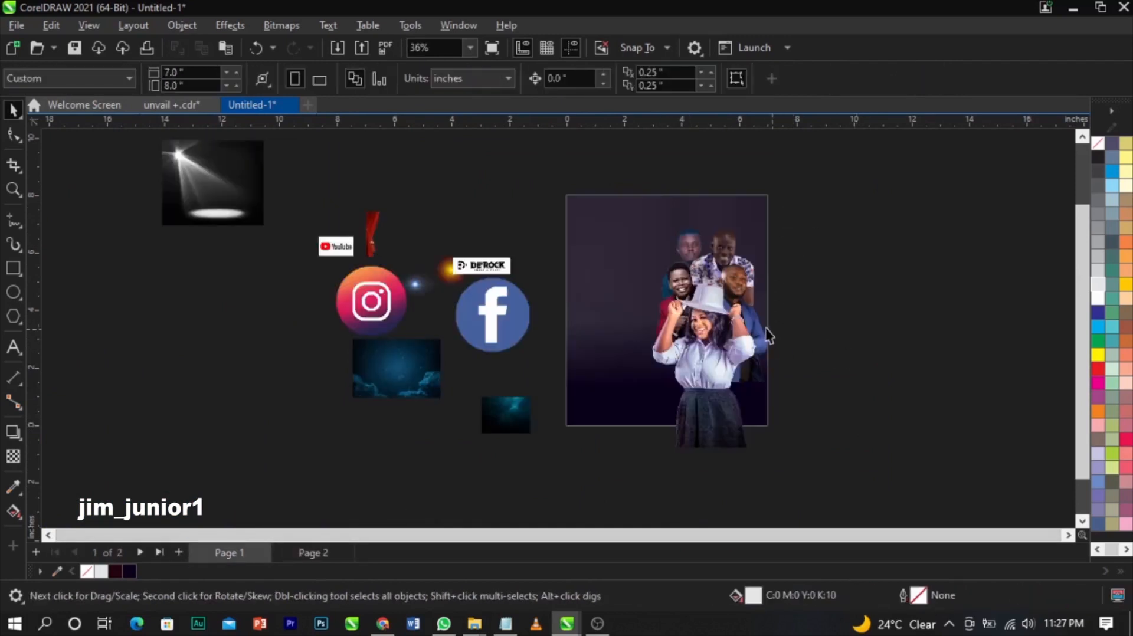
left_click(749, 372)
scroll(704, 386, "up", 2)
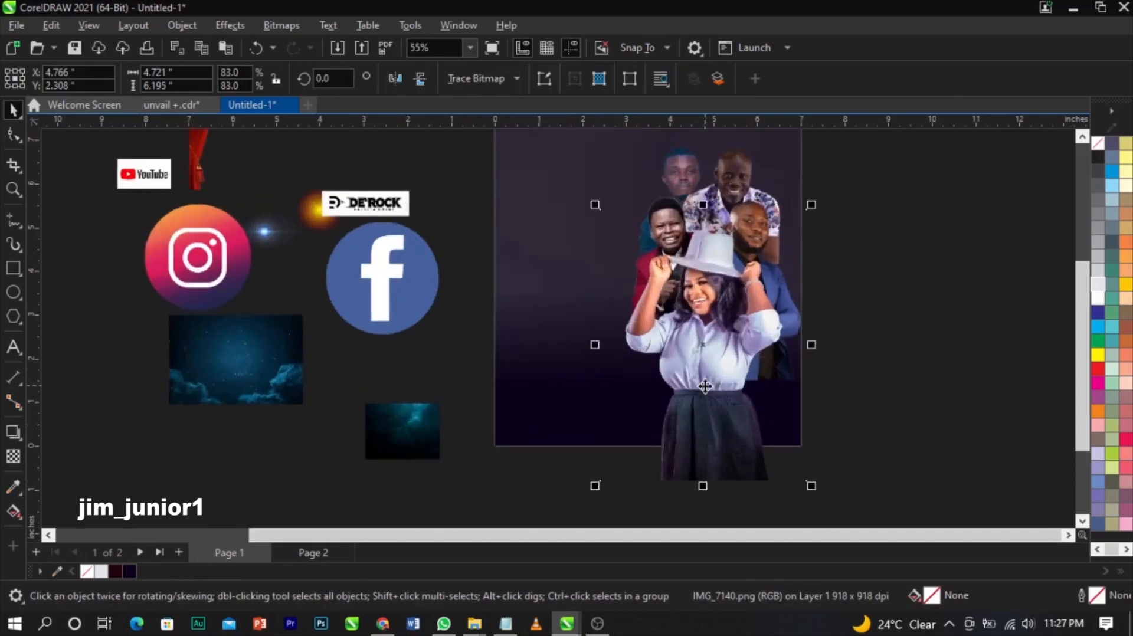
scroll(704, 386, "up", 2)
scroll(704, 387, "down", 2)
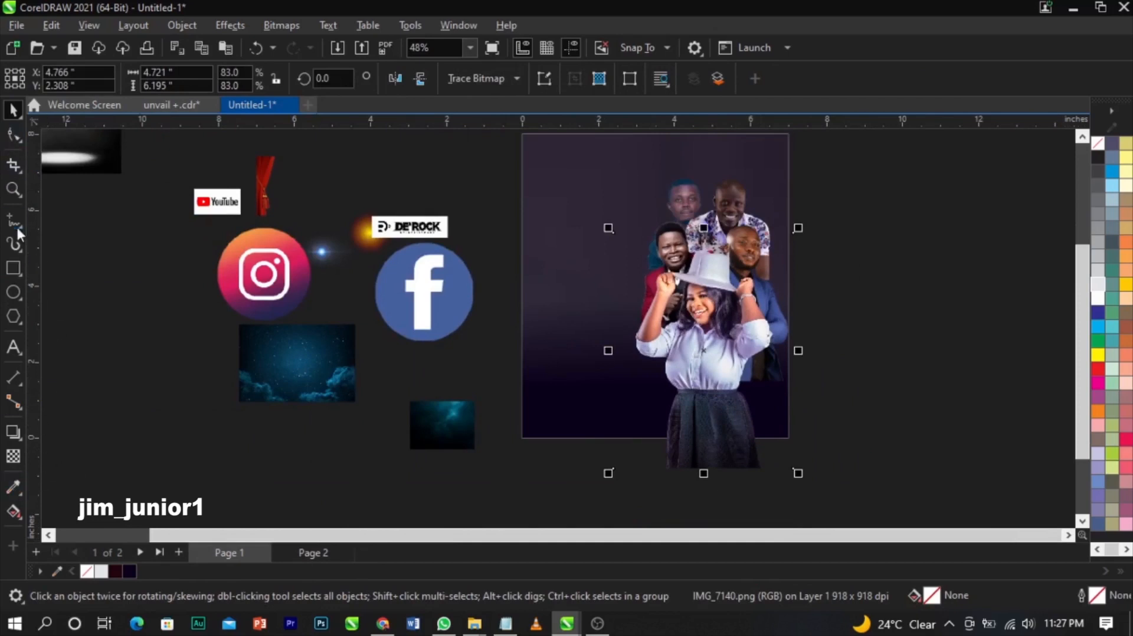
left_click(9, 462)
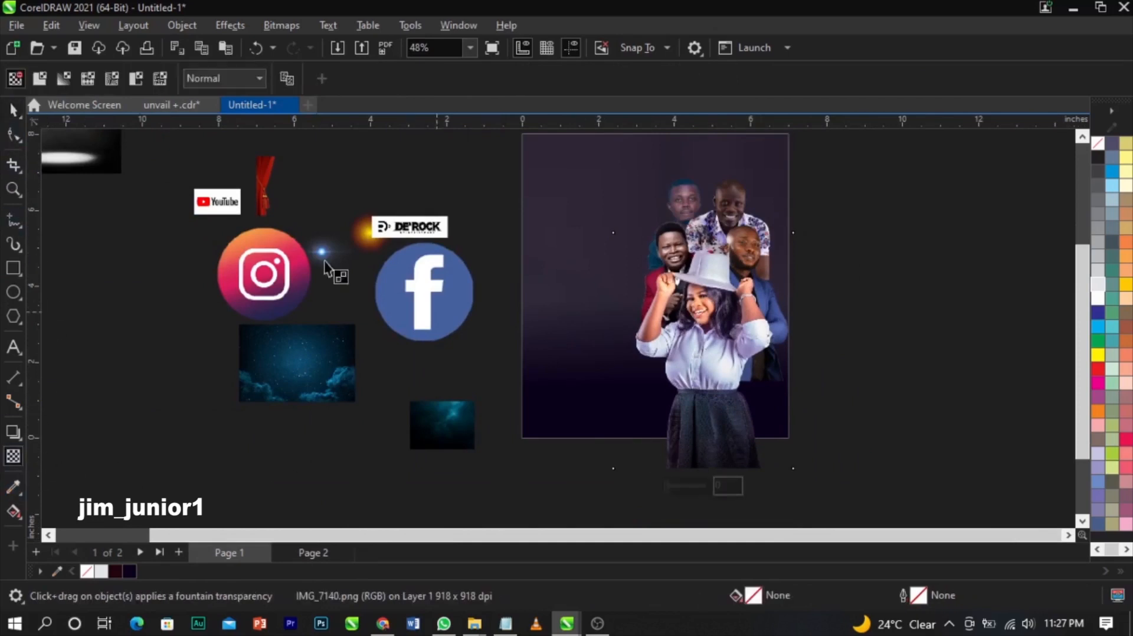
- Trim the group photo by dragging its bottom nodes up to the page edge
left_click(12, 135)
left_click_drag(593, 438, 837, 490)
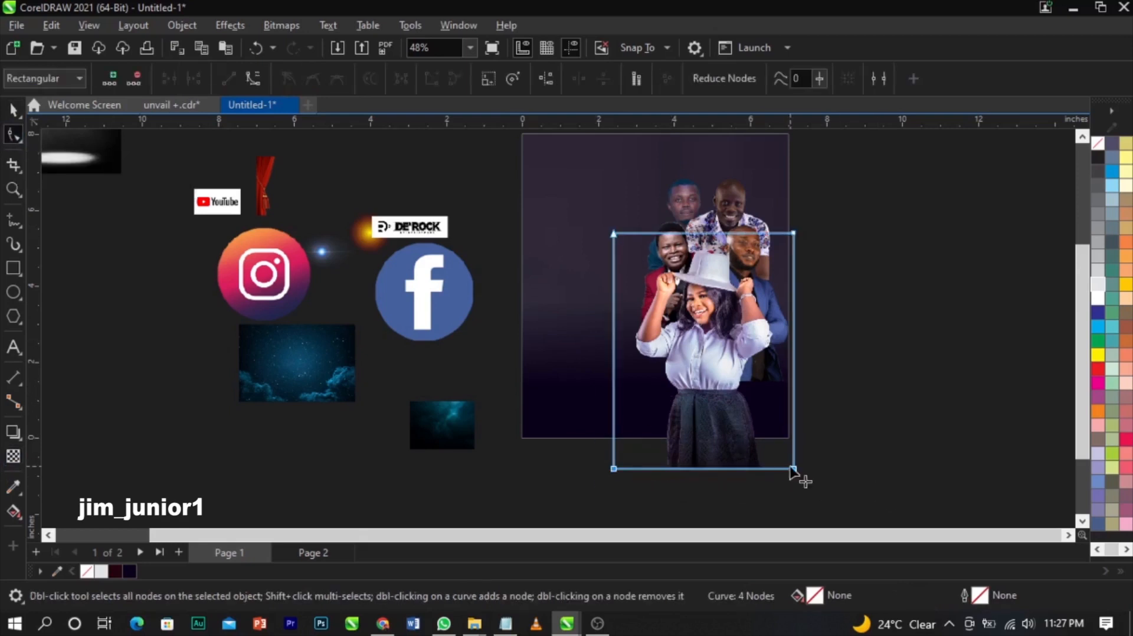
scroll(605, 472, "up", 2)
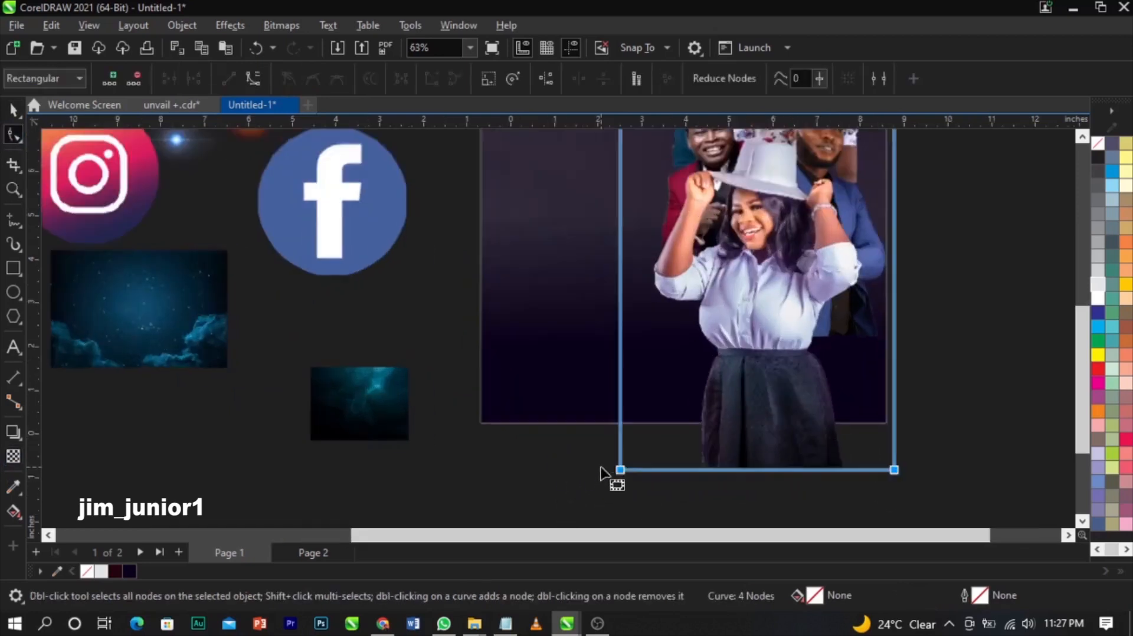
left_click_drag(620, 470, 620, 424)
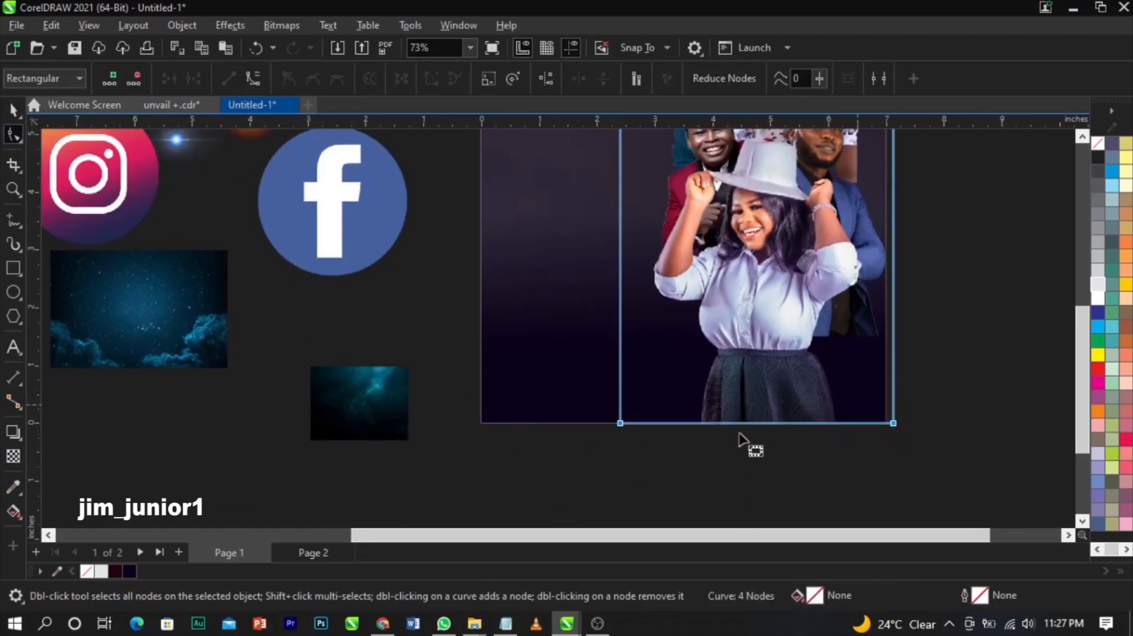
key("space")
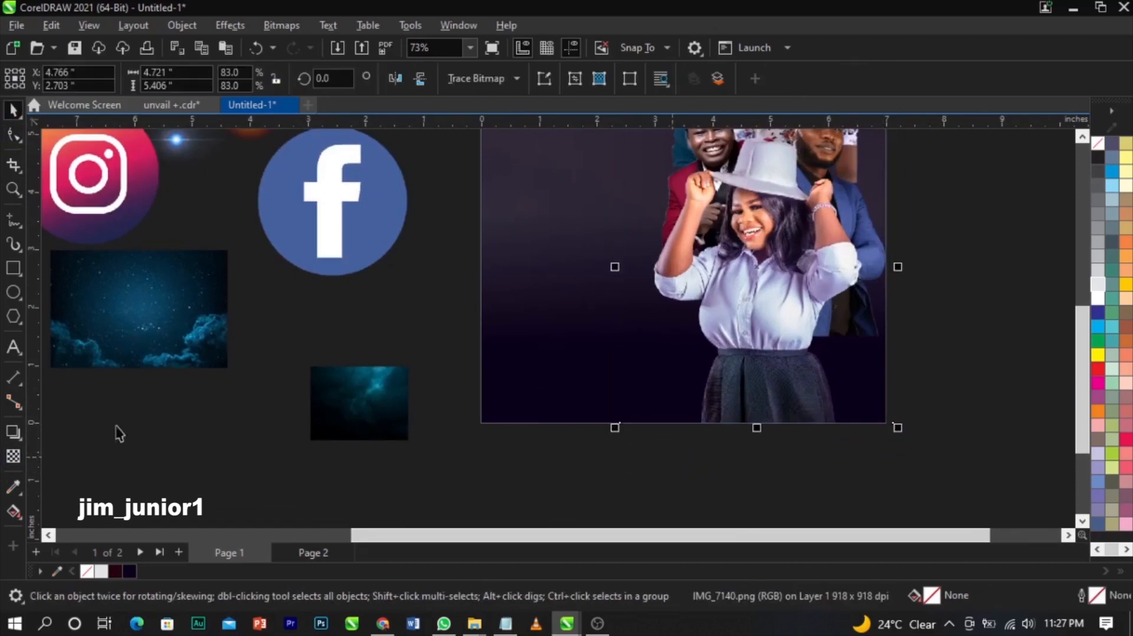
- Fade the woman's lower body into the purple background with a linear transparency
left_click(13, 456)
left_click_drag(772, 312, 772, 399)
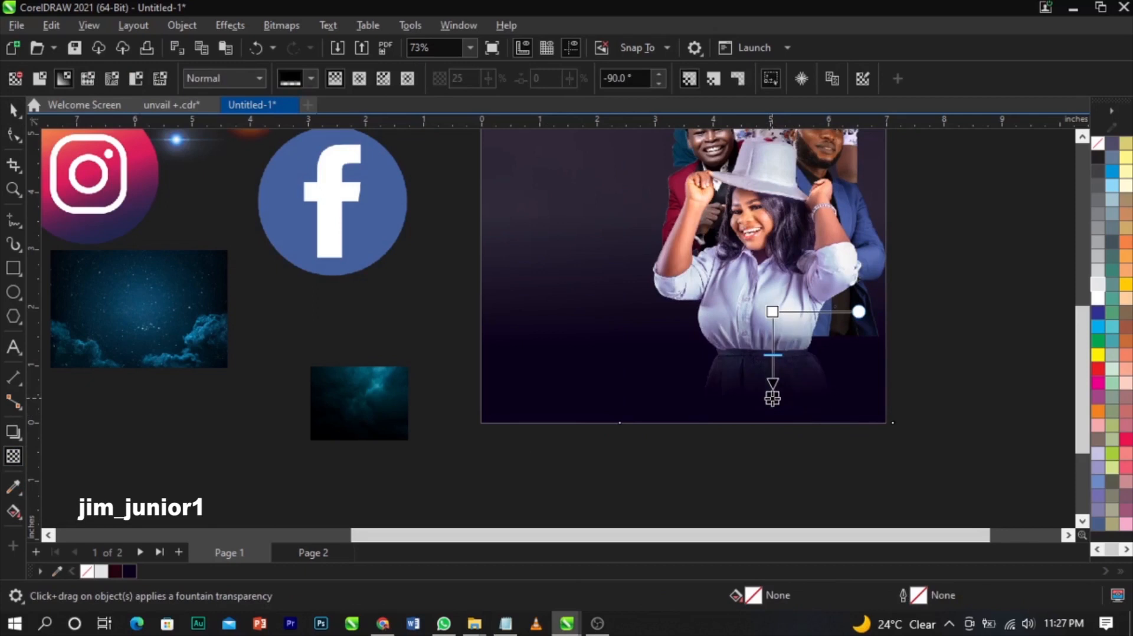
key("space")
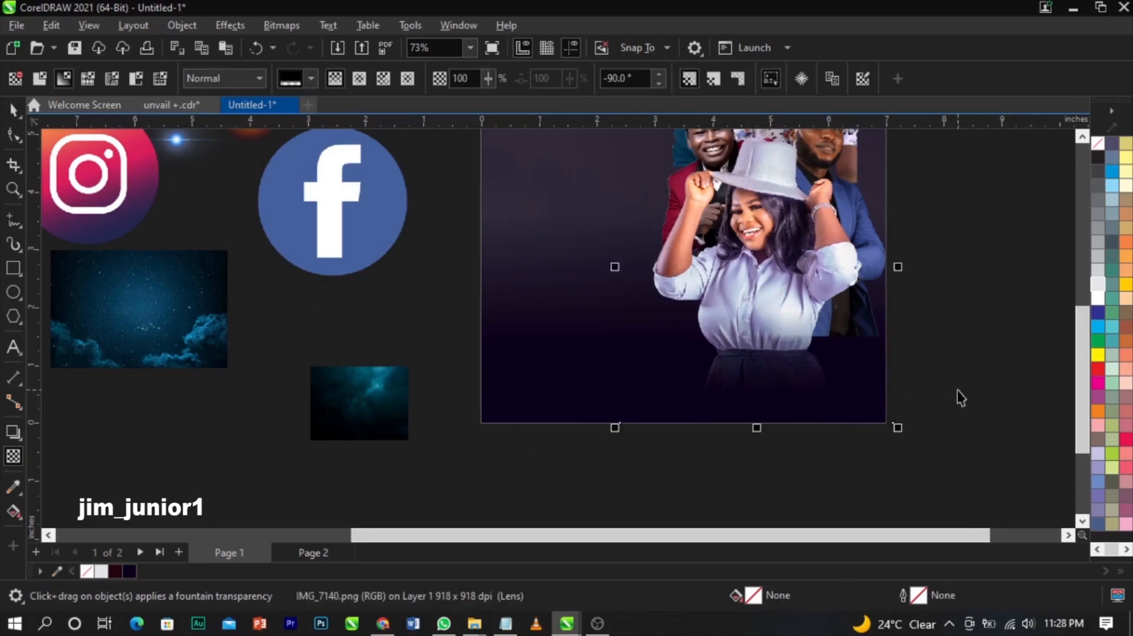
key("Escape")
scroll(806, 399, "up", 2)
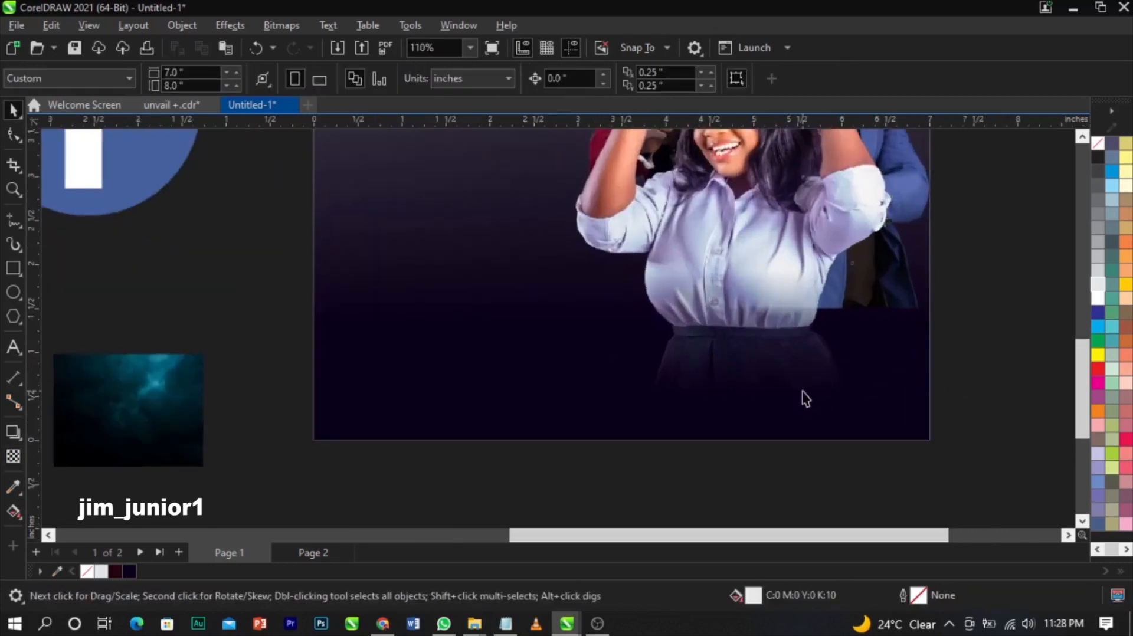
scroll(806, 399, "down", 2)
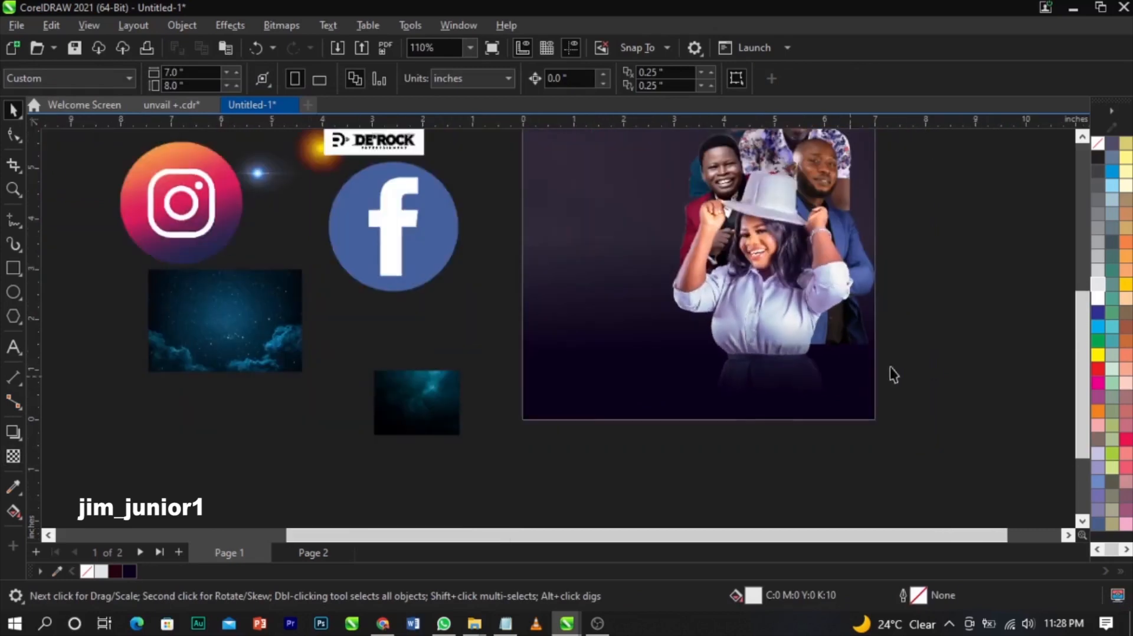
scroll(830, 256, "up", 1)
- Shift the people photo slightly to the right
left_click(877, 319)
left_click_drag(883, 312, 892, 312)
key("ctrl+z")
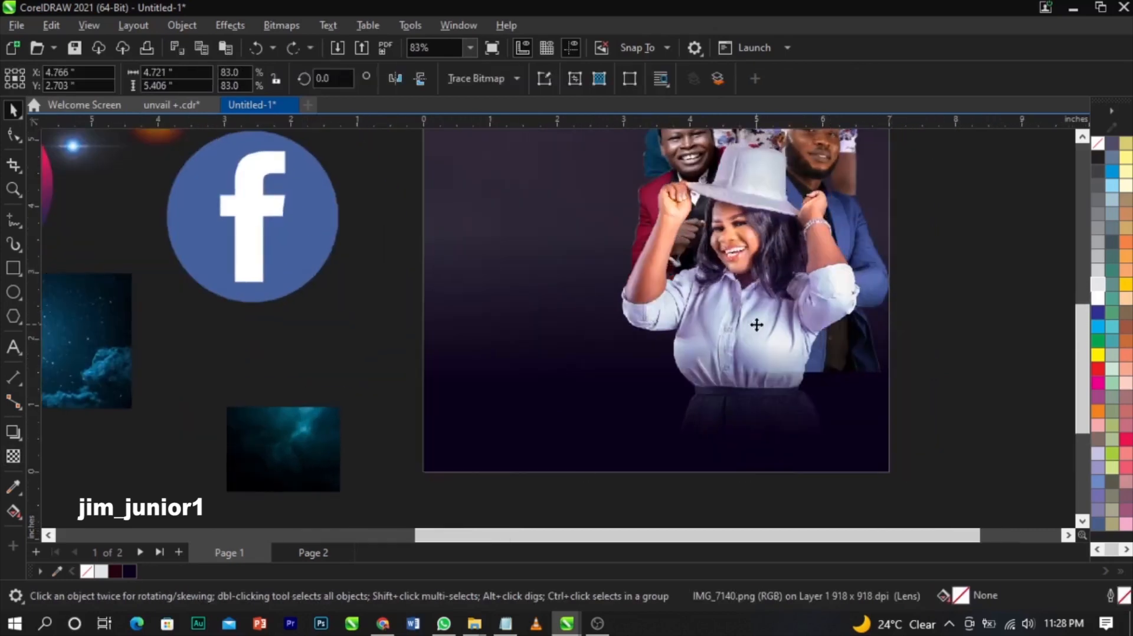
scroll(755, 324, "down", 1)
left_click(1008, 241)
left_click(827, 154)
left_click_drag(826, 154, 852, 156)
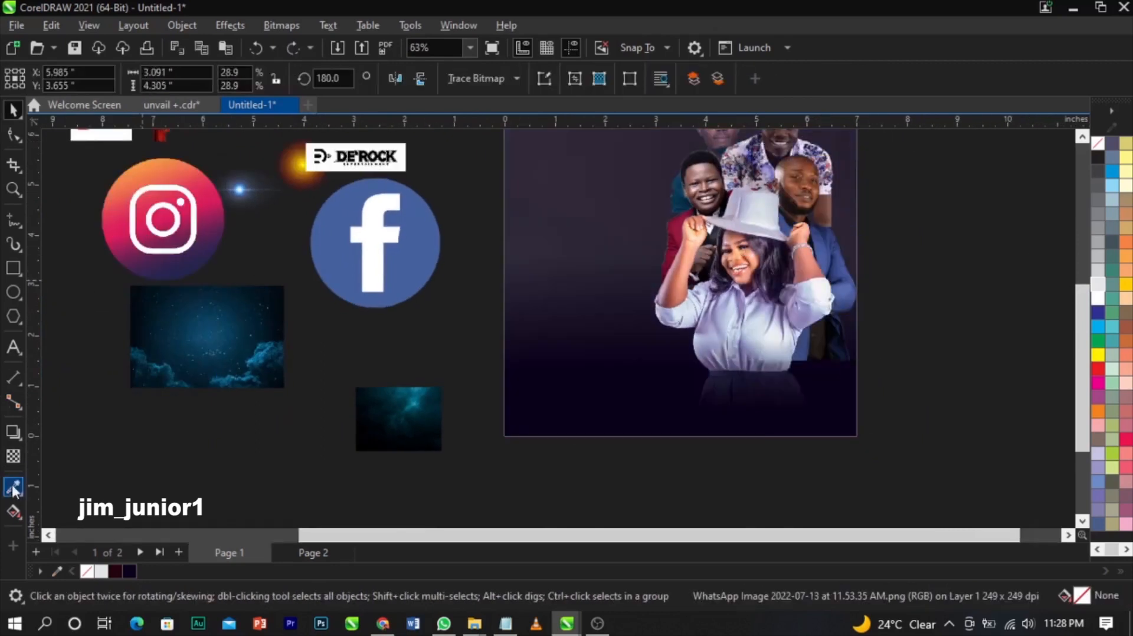
- Fade the bottom of the bearded man's photo with a linear transparency
left_click(13, 456)
mouse_move(810, 270)
left_mouse_down()
mouse_move(809, 333)
mouse_move(810, 253)
left_mouse_up()
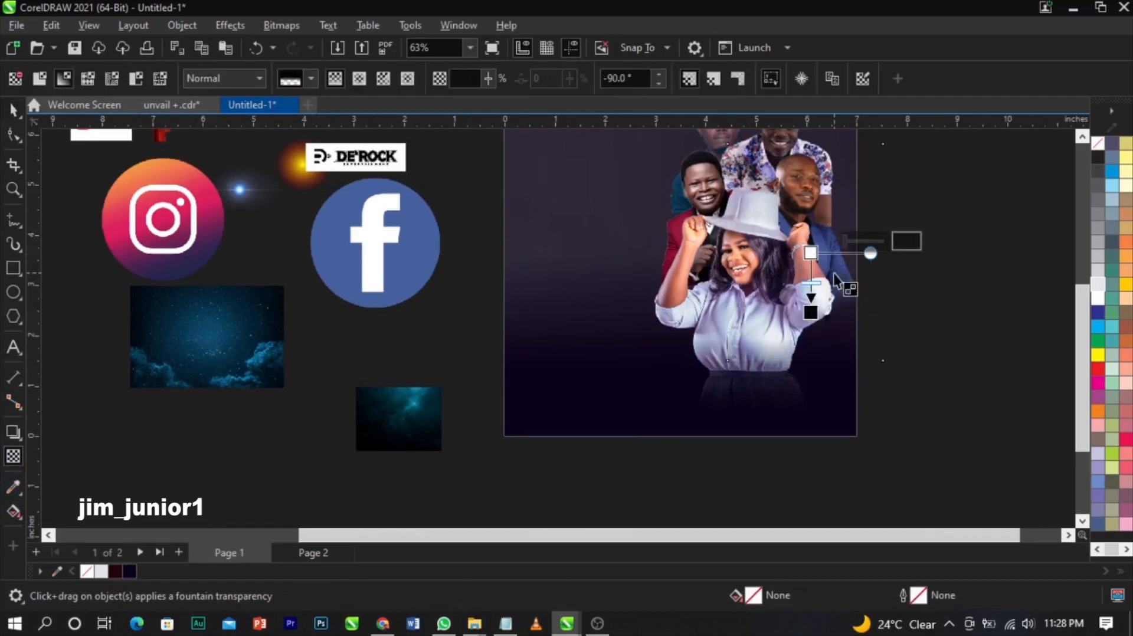
scroll(847, 285, "up", 3)
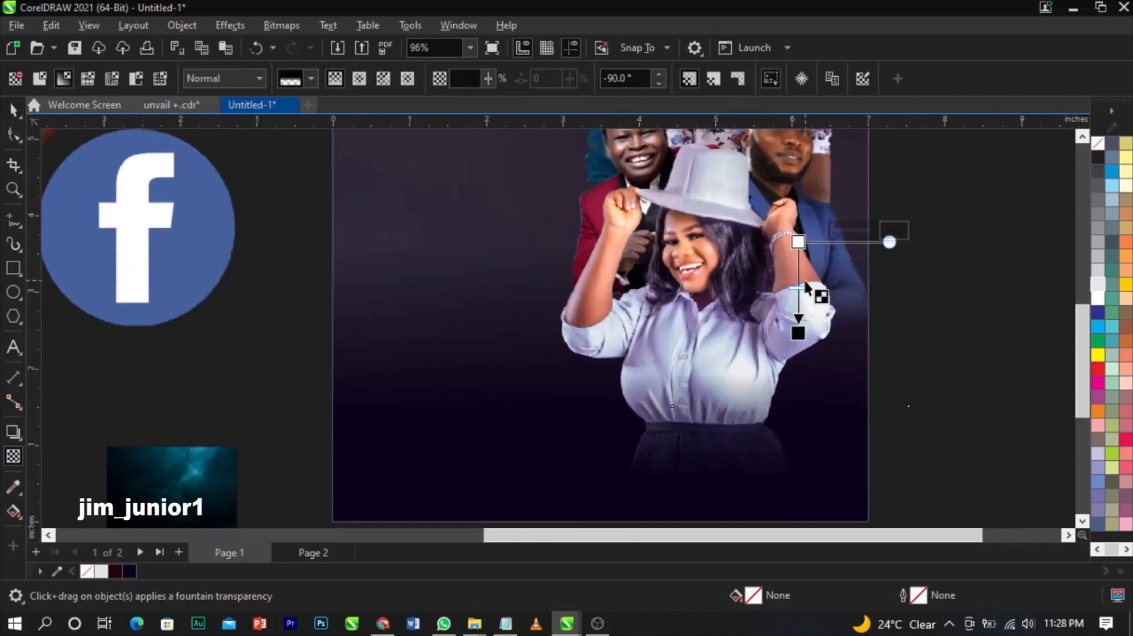
scroll(661, 284, "down", 2)
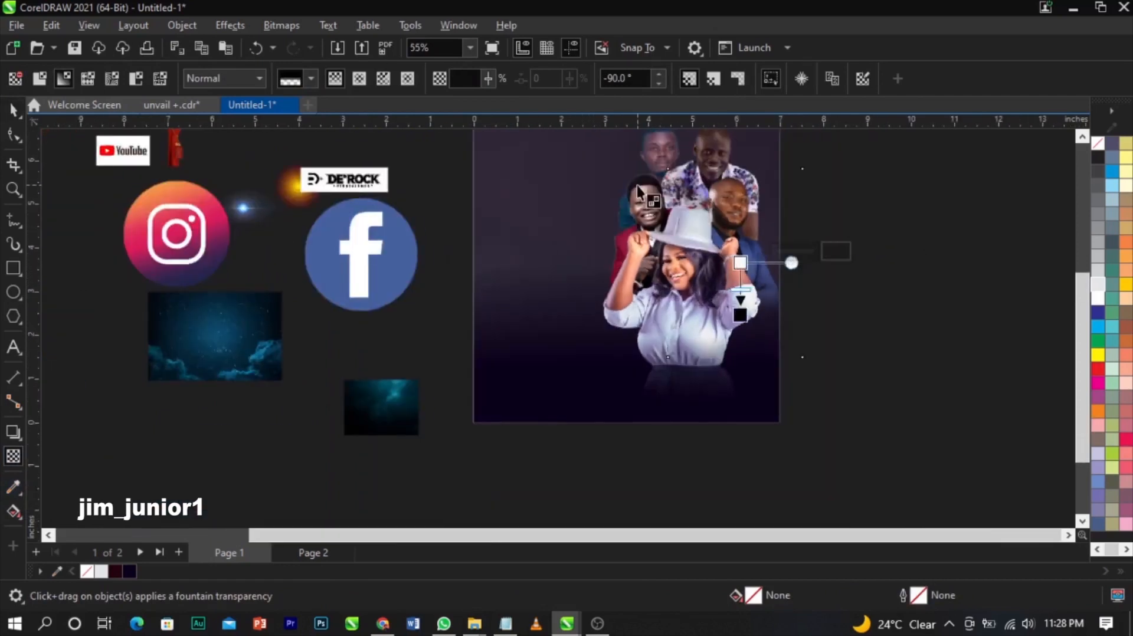
scroll(618, 364, "up", 3)
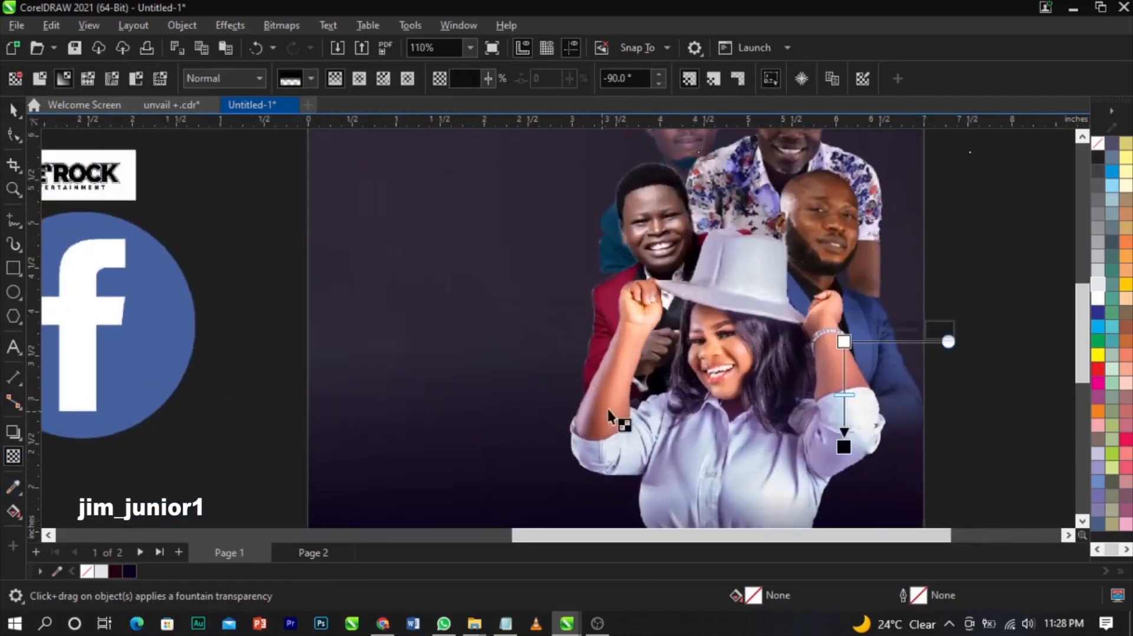
scroll(651, 341, "down", 2)
- Fade the bottom of the floral-shirt man's photo into the background
left_click(662, 162)
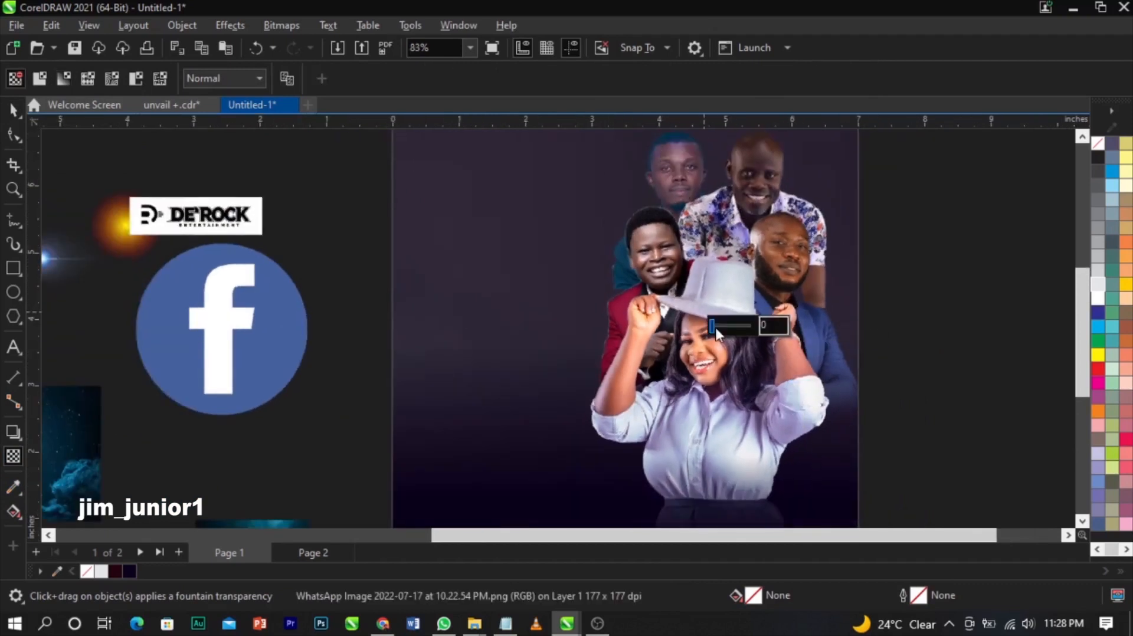
key("space")
left_click(958, 280)
scroll(736, 339, "down", 2)
scroll(731, 302, "up", 3)
left_click(756, 213)
left_click(16, 463)
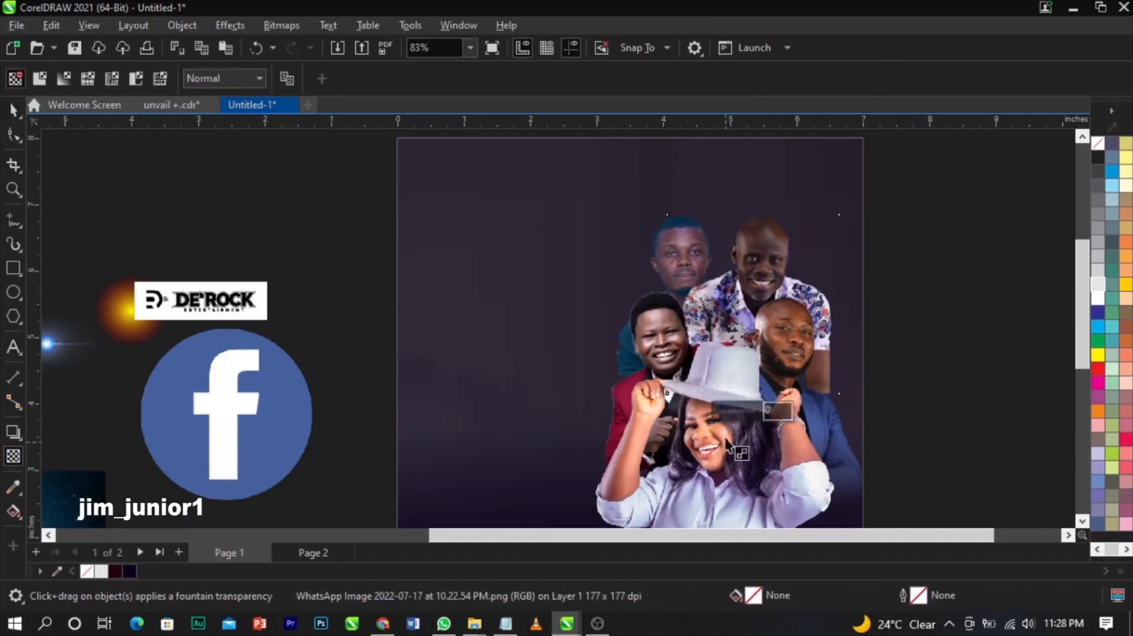
left_click_drag(793, 338, 813, 382)
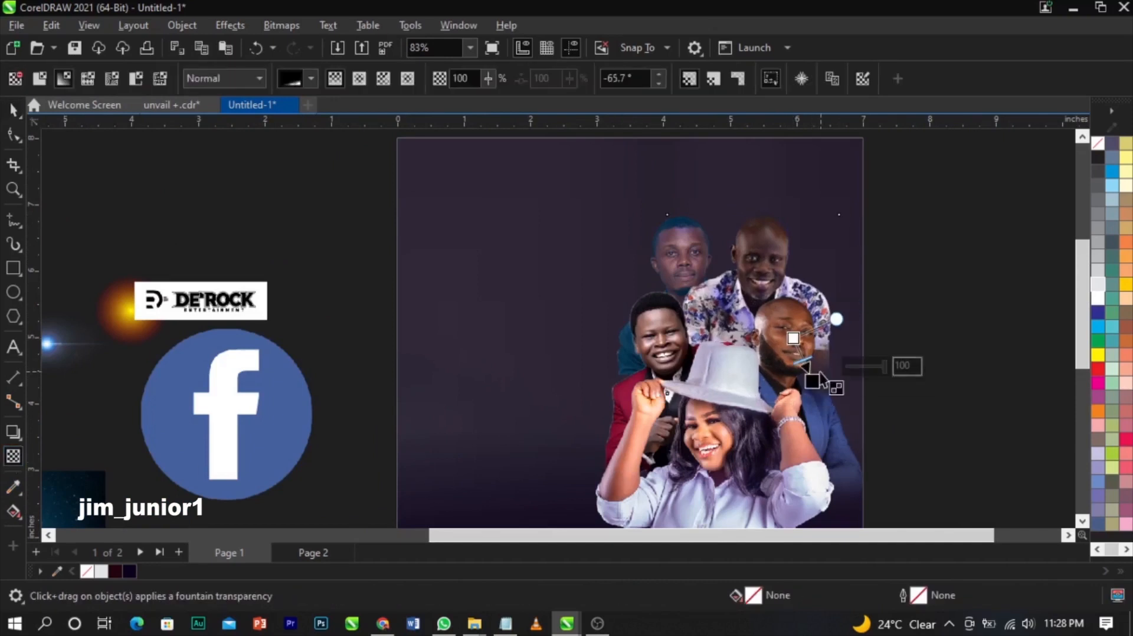
- Fade another face photo's edge diagonally into the purple background
left_click(662, 224)
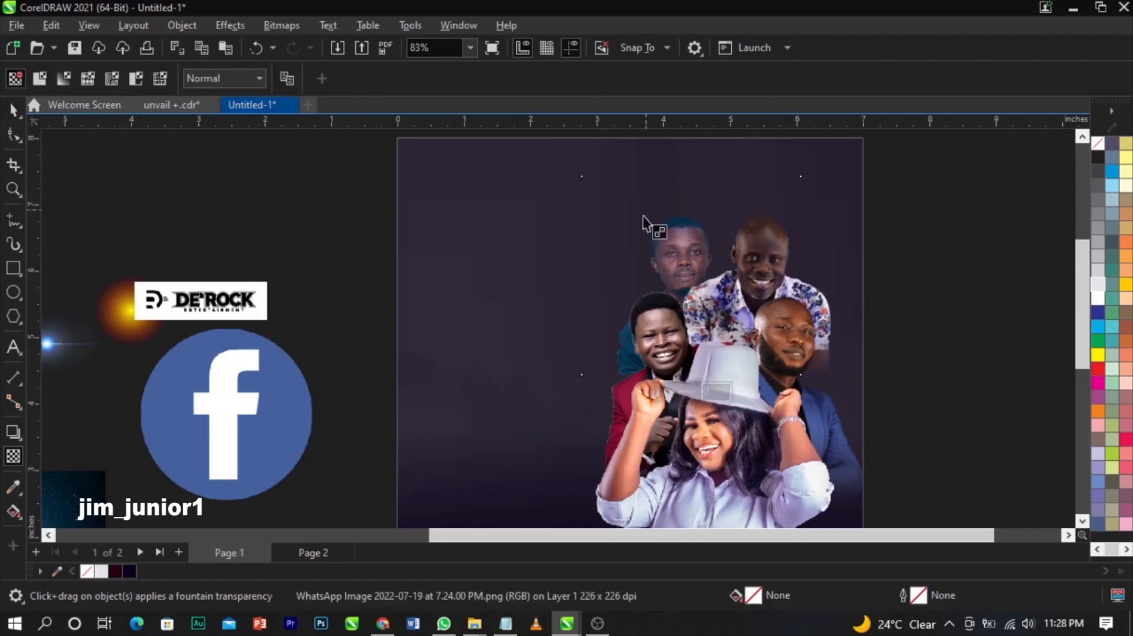
left_click_drag(633, 374, 680, 301)
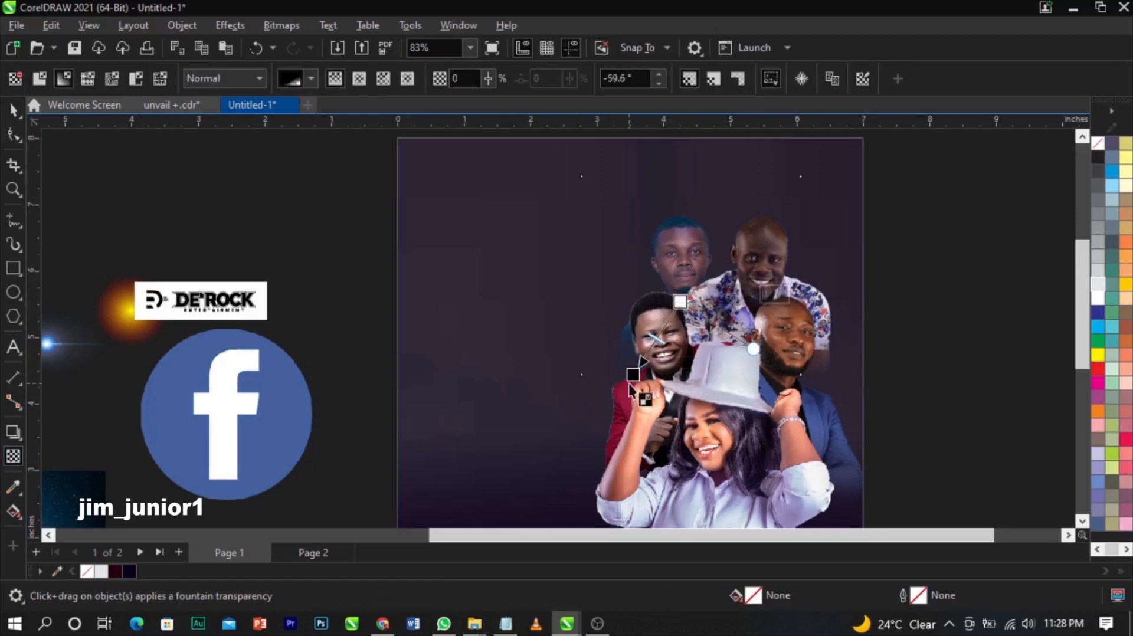
left_click_drag(634, 378, 646, 357)
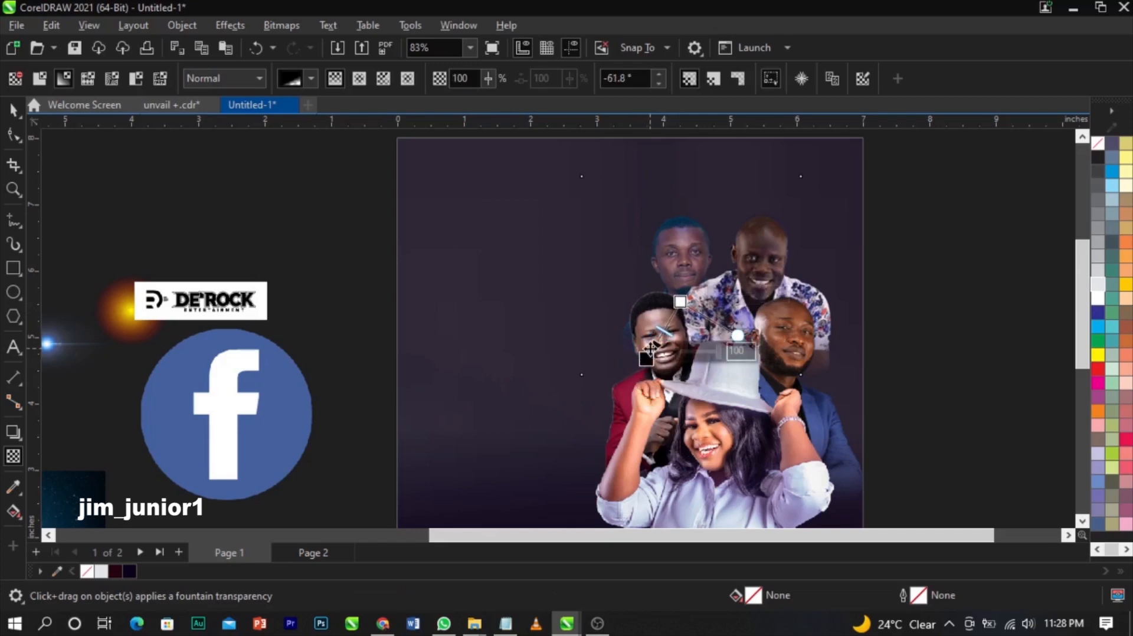
key("space")
scroll(888, 321, "down", 2)
left_click(964, 211)
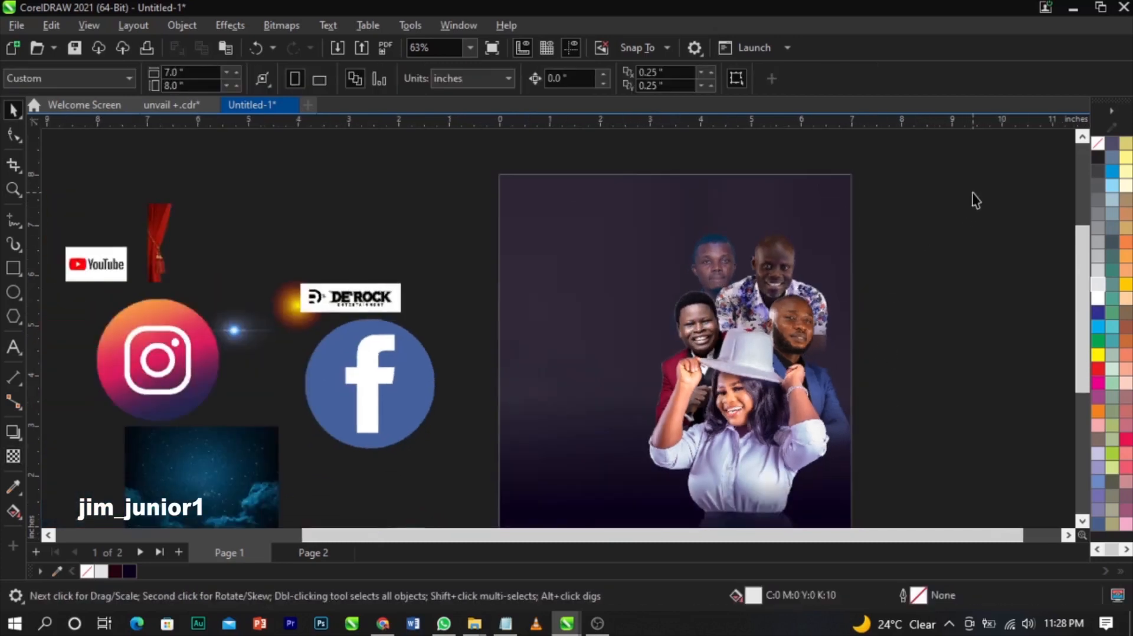
- Convert the four selected people photos into one 300 dpi RGB Color (24-bit) bitmap
left_click_drag(992, 182, 538, 512)
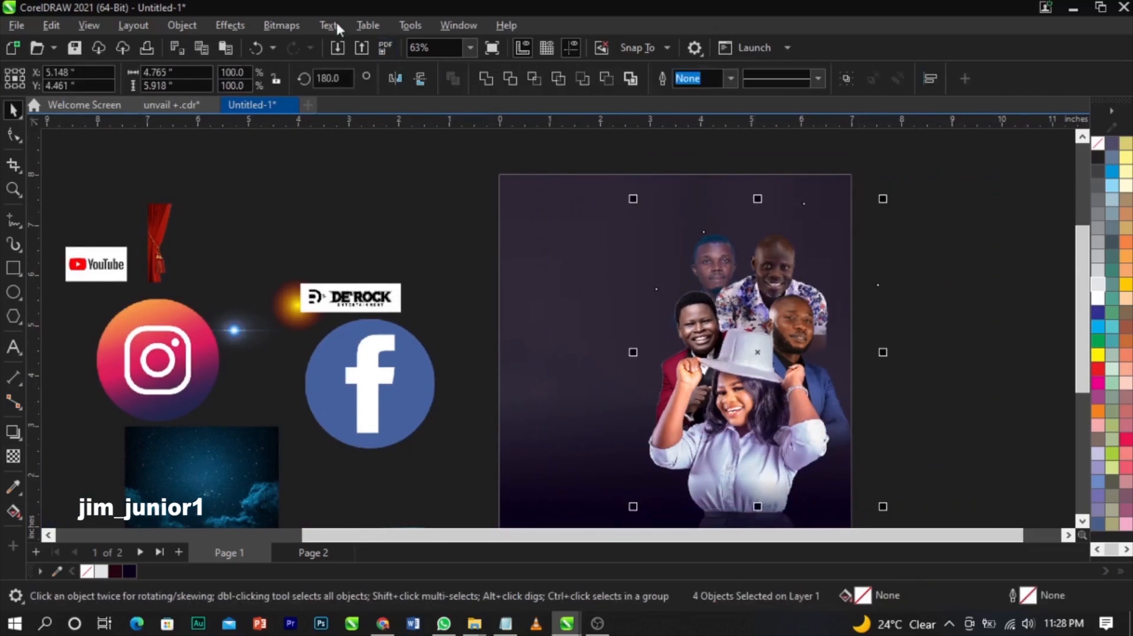
left_click(285, 21)
left_click(299, 40)
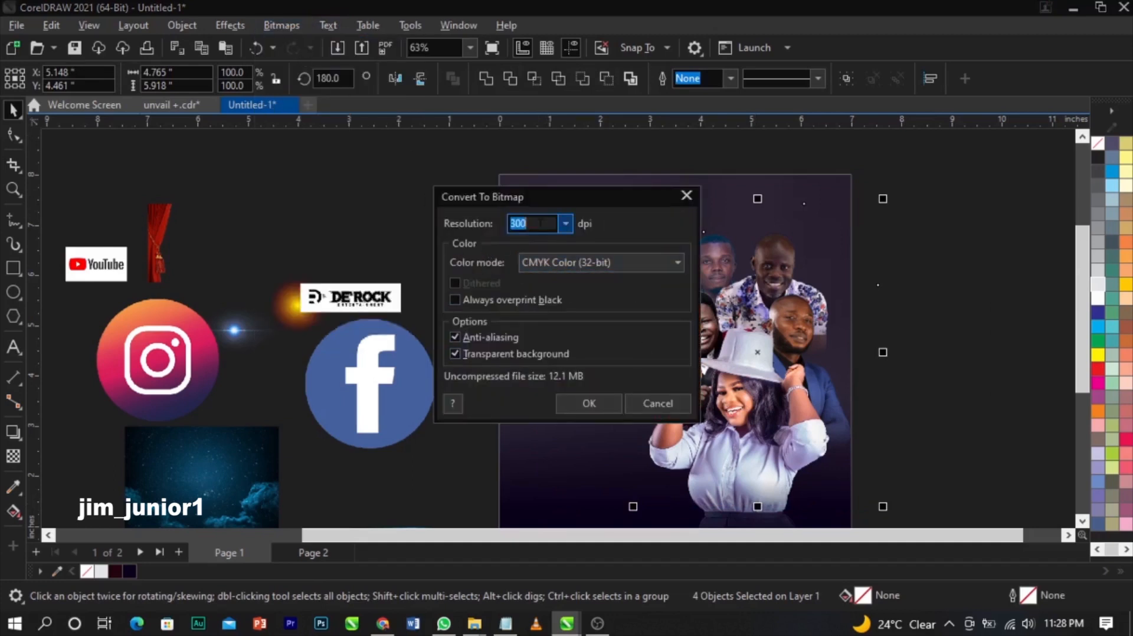
left_click(578, 263)
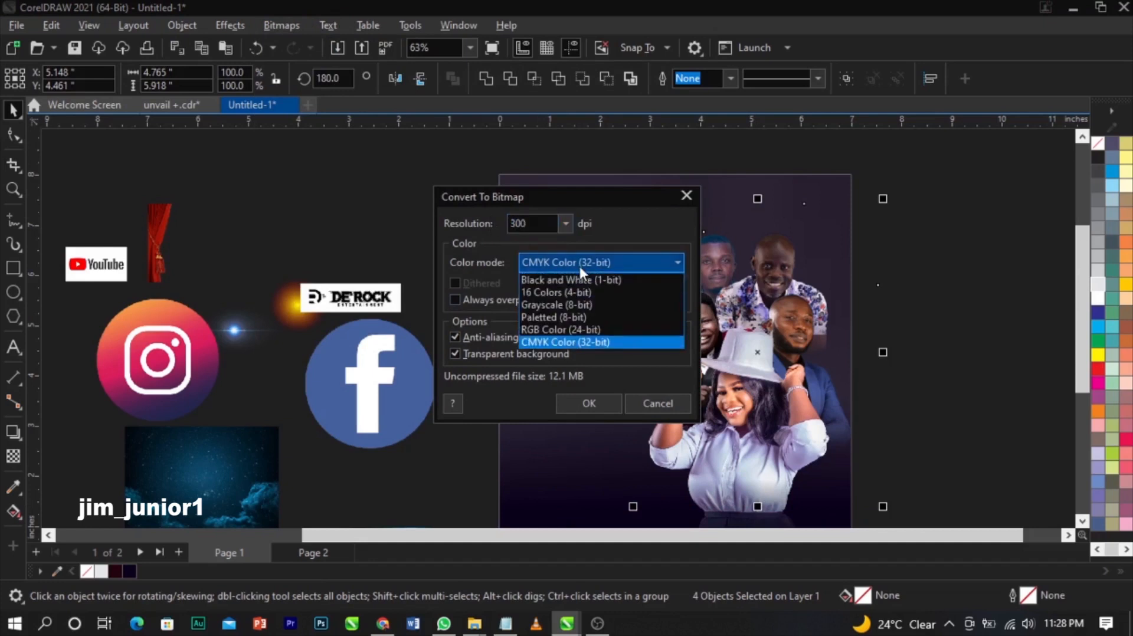
left_click(577, 328)
left_click(575, 405)
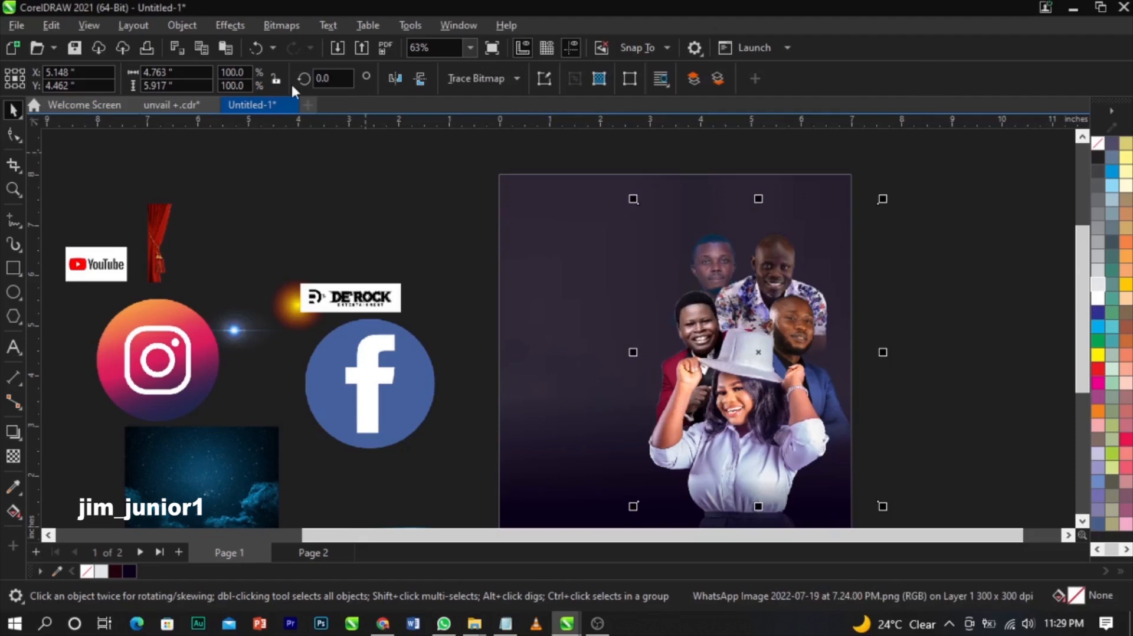
left_click(238, 23)
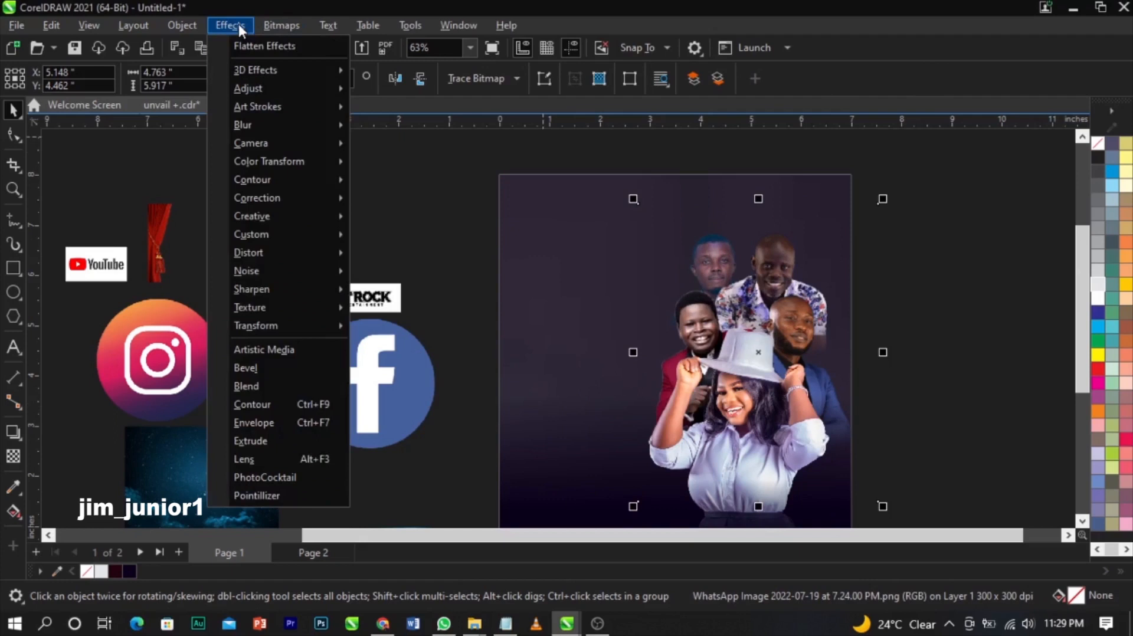
- Apply Brightness/Contrast/Intensity to the merged people bitmap: brightness 4, contrast 28
mouse_move(258, 86)
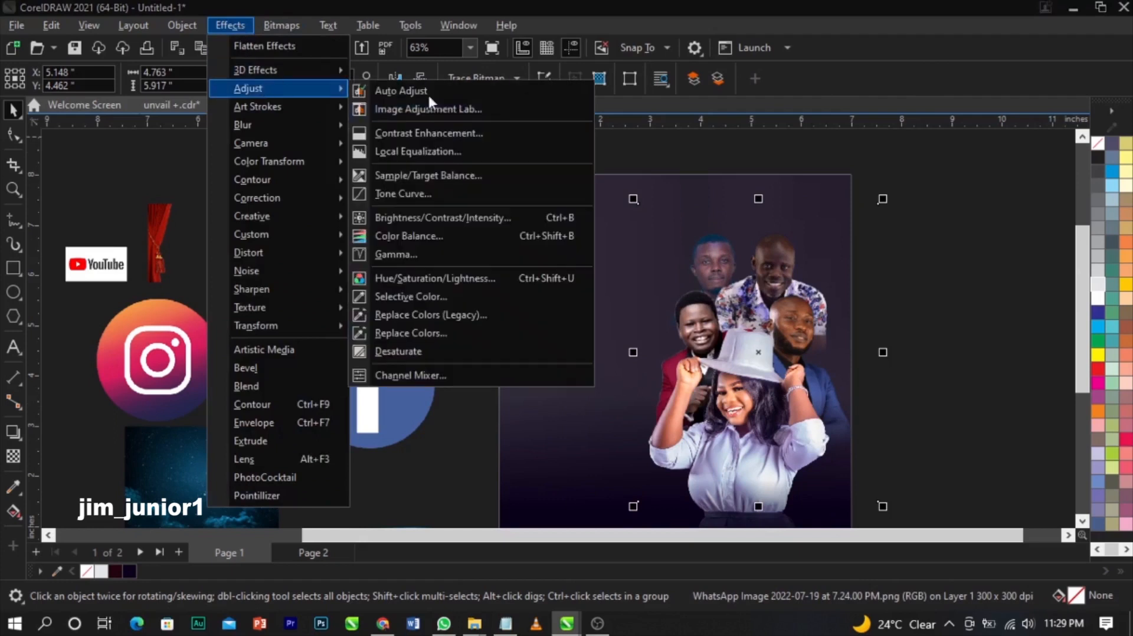
left_click(432, 217)
left_click_drag(608, 225, 368, 164)
left_click(348, 233)
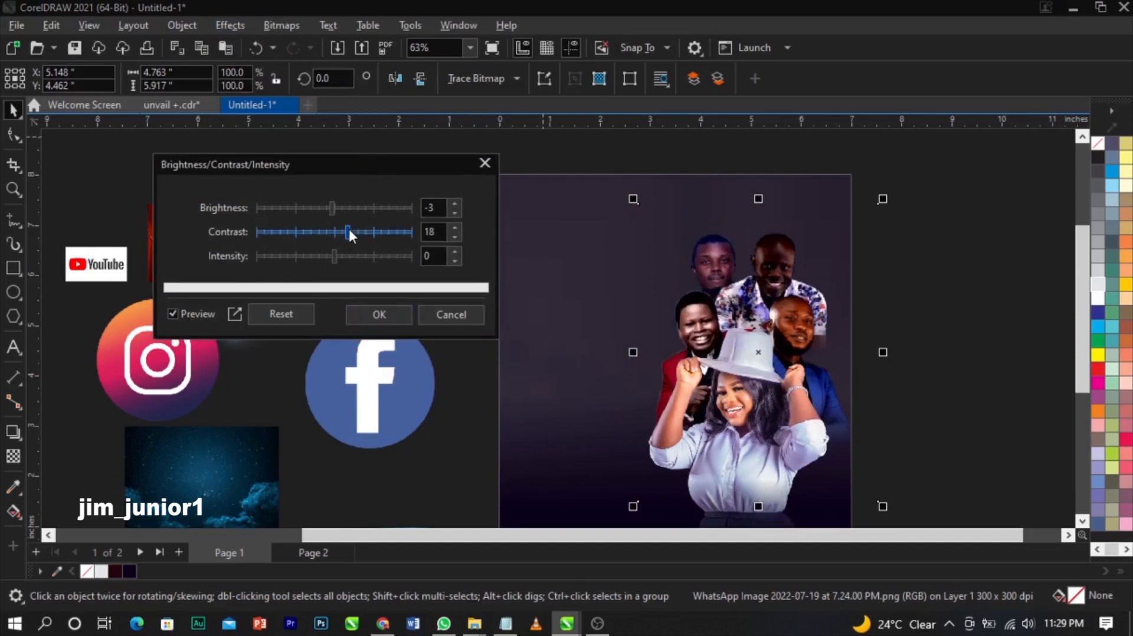
left_click(337, 208)
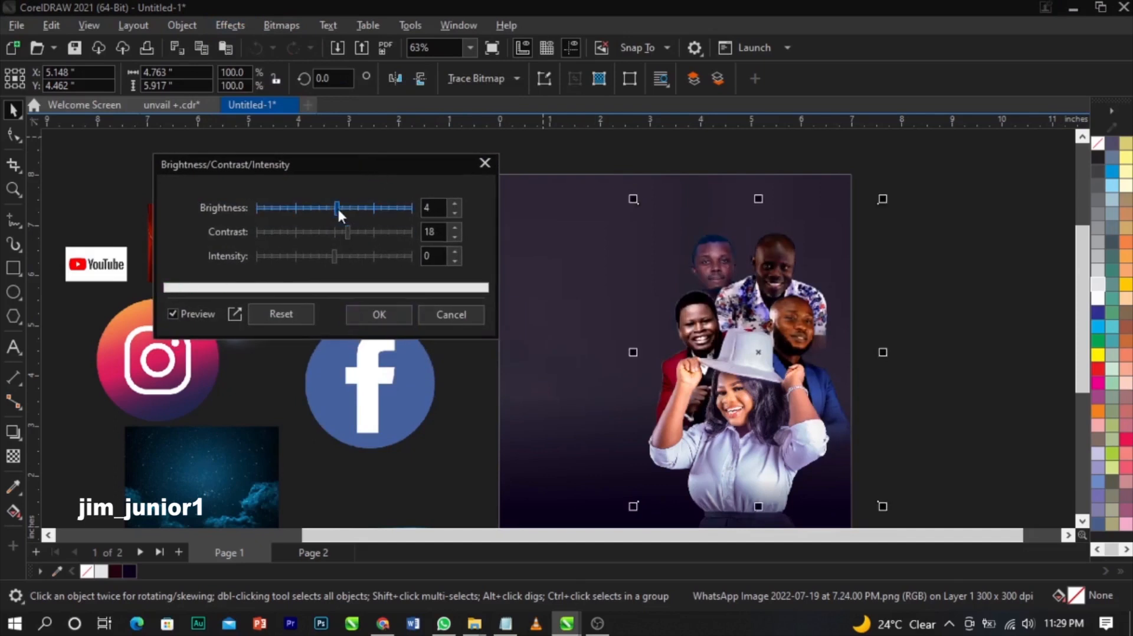
left_click(352, 230)
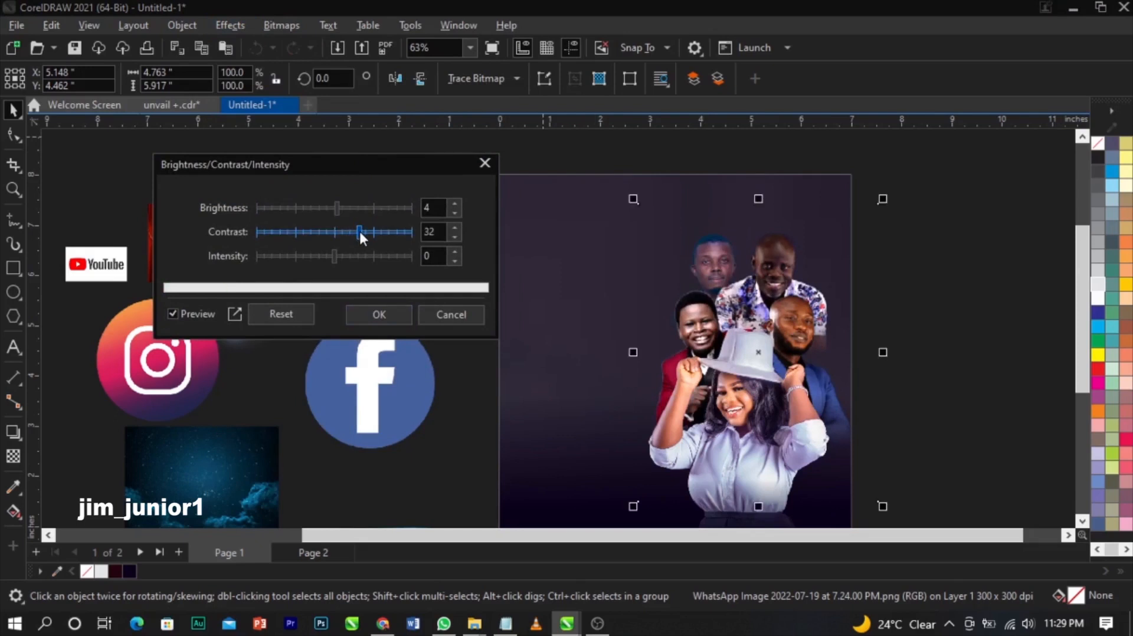
left_click_drag(359, 231, 355, 228)
left_click(378, 314)
left_click(910, 291)
scroll(860, 273, "down", 1)
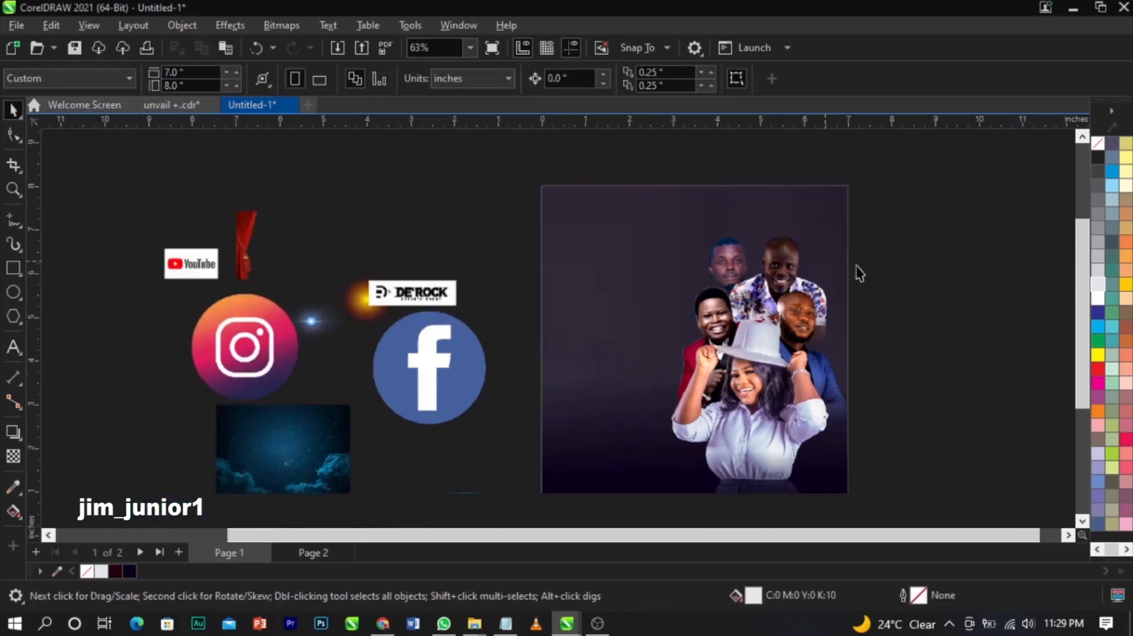
- Convert the people bitmap to Grayscale (8-bit)
left_click(749, 257)
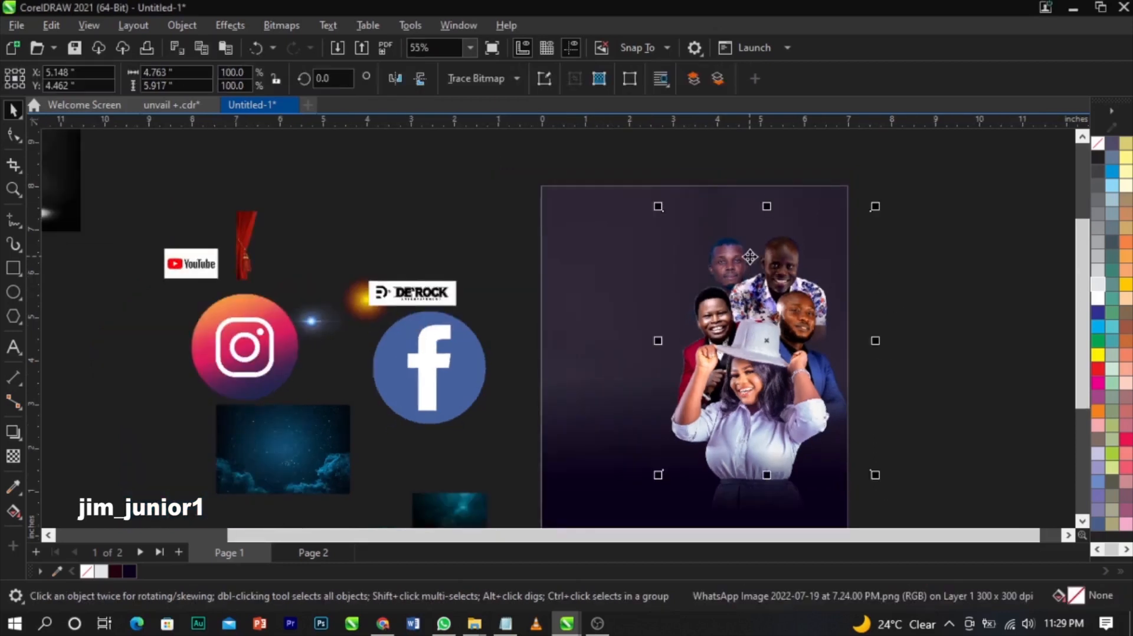
left_click(282, 26)
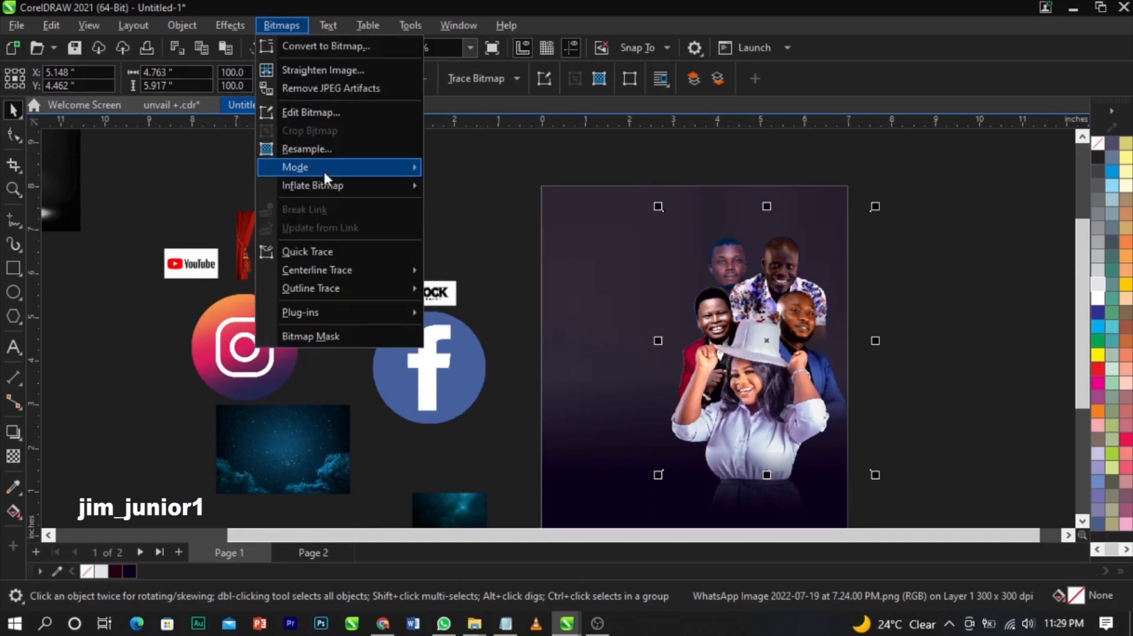
left_click(456, 189)
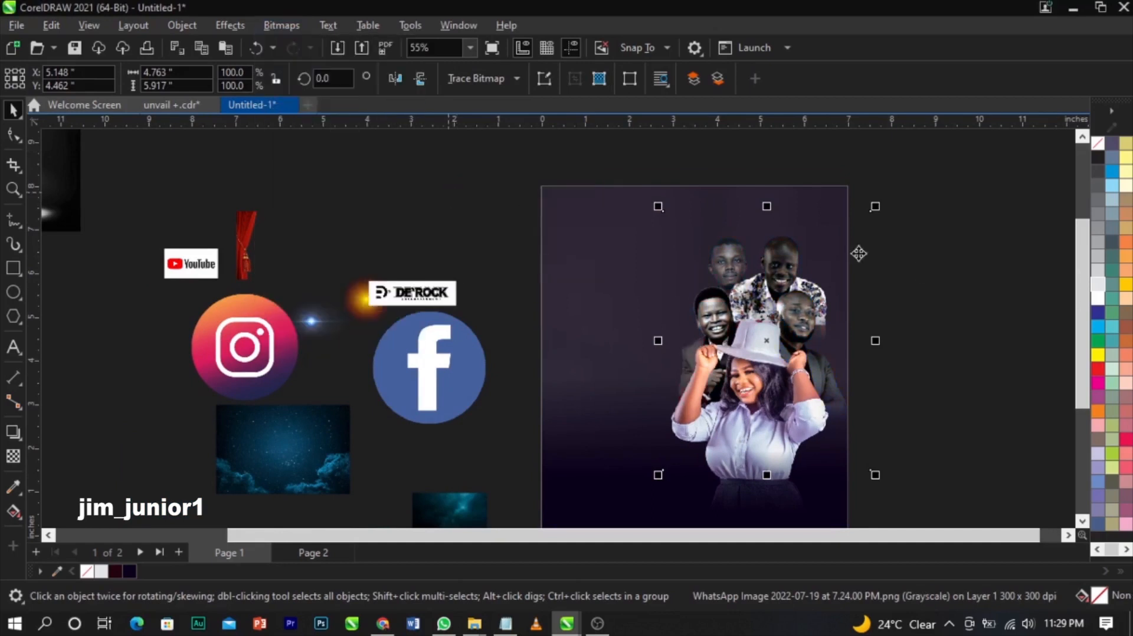
left_click(799, 205)
scroll(799, 204, "down", 2)
key("F2")
left_click_drag(614, 195, 902, 388)
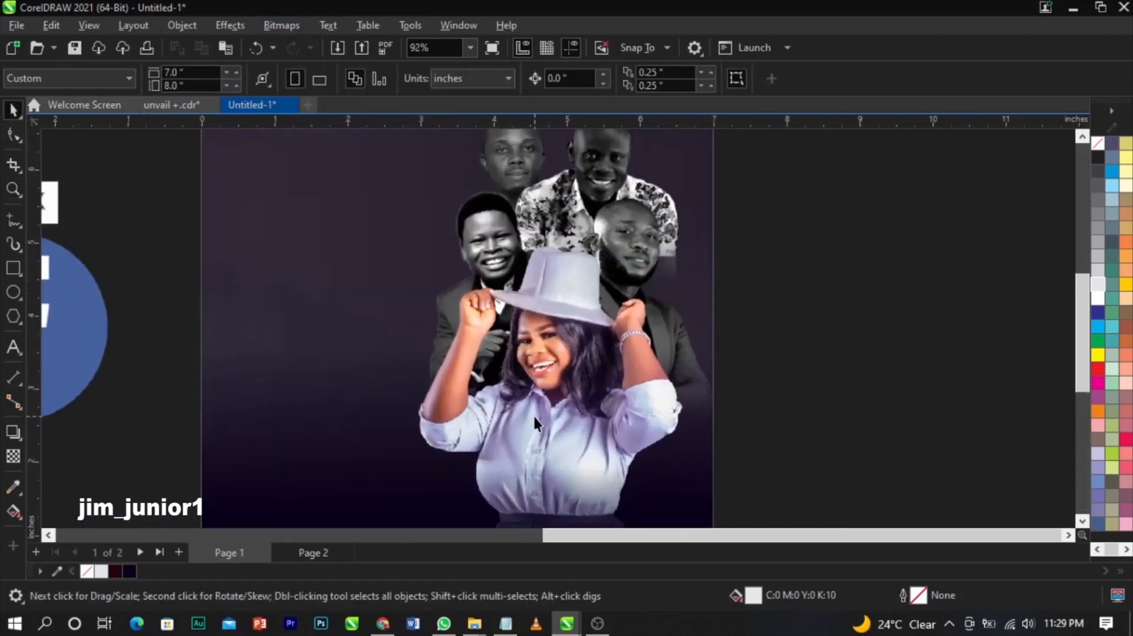
- Nudge the grayscale group photo slightly upward on the page
left_click(532, 414)
left_click(876, 352)
scroll(877, 352, "down", 1)
left_click(673, 184)
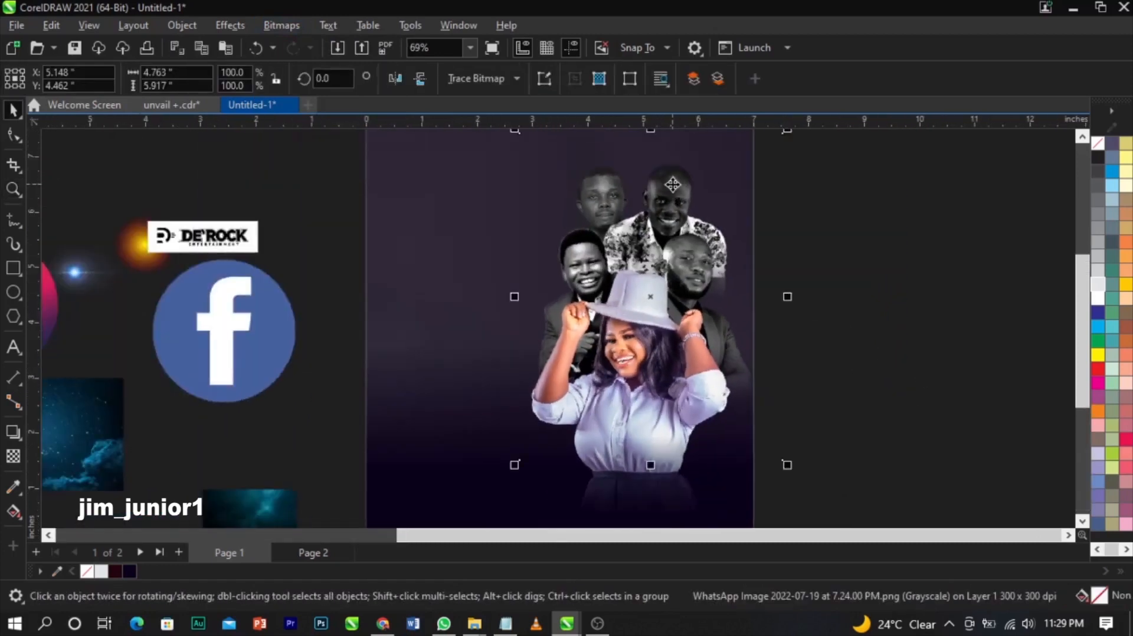
scroll(796, 224, "down", 2)
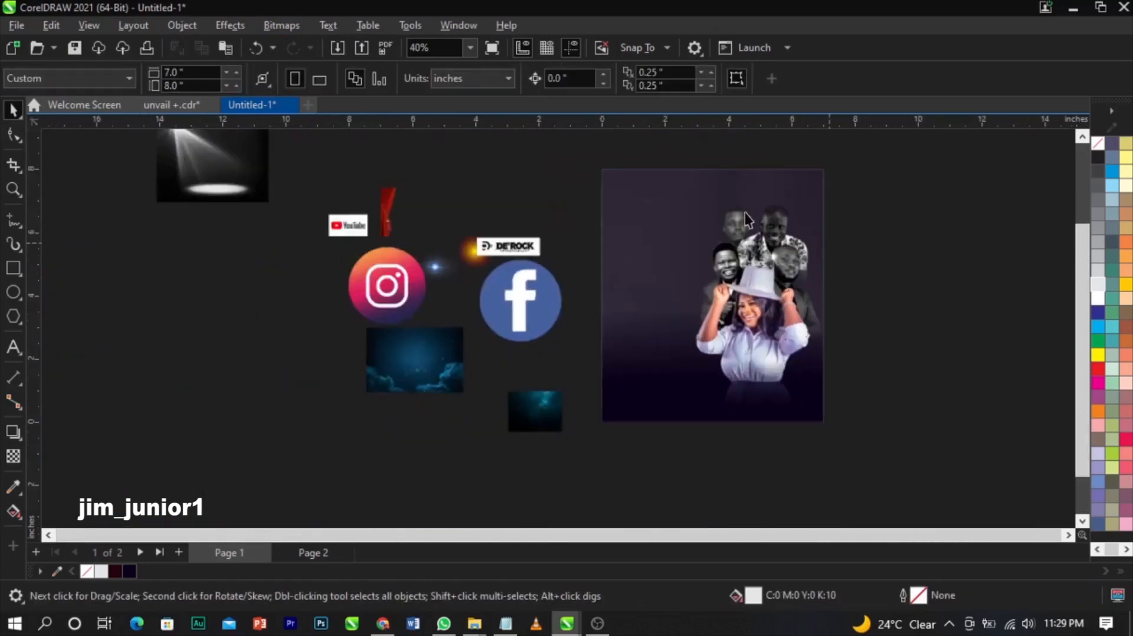
scroll(744, 212, "up", 2)
scroll(746, 212, "up", 1)
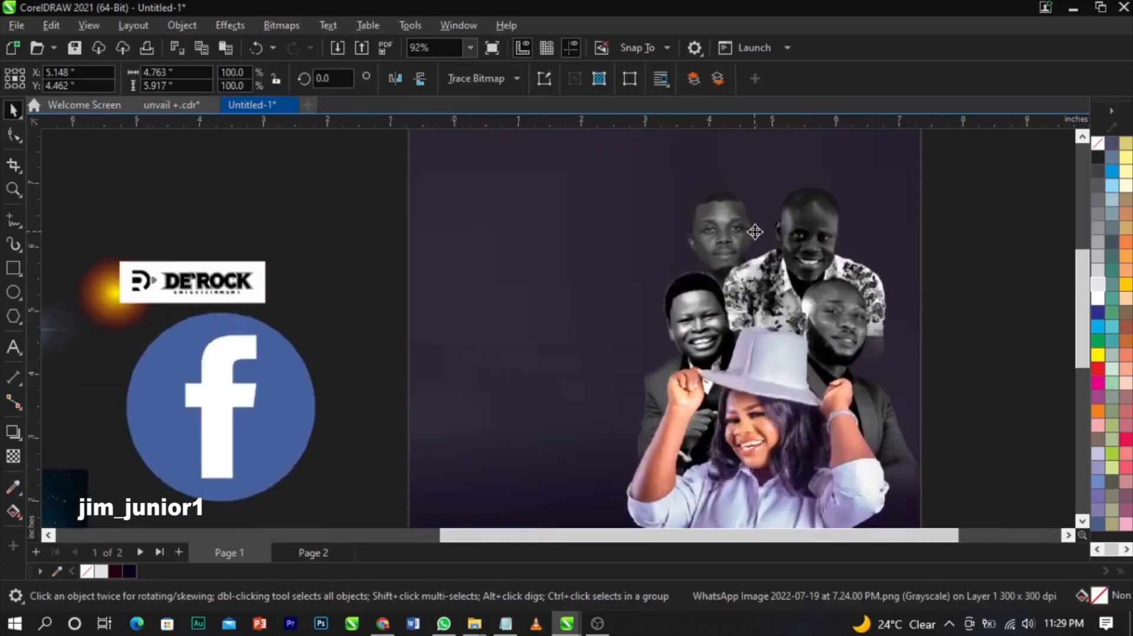
left_click_drag(755, 232, 753, 230)
scroll(754, 230, "down", 2)
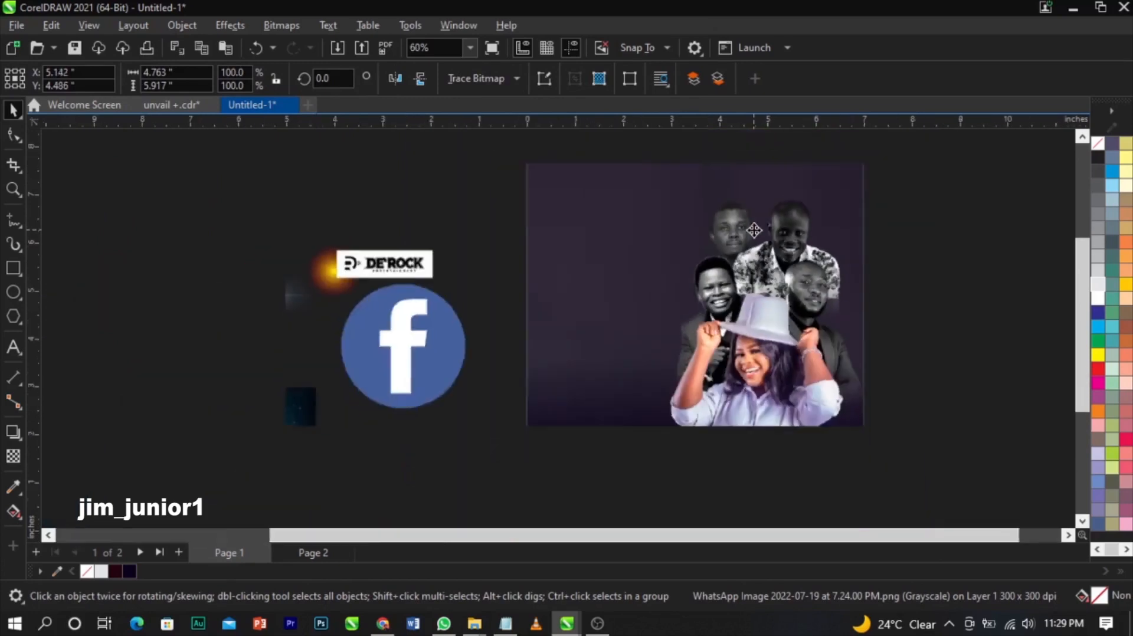
left_click(892, 274)
- Zoom out to the whole page and marquee-select the group photo with the background
left_click(766, 240)
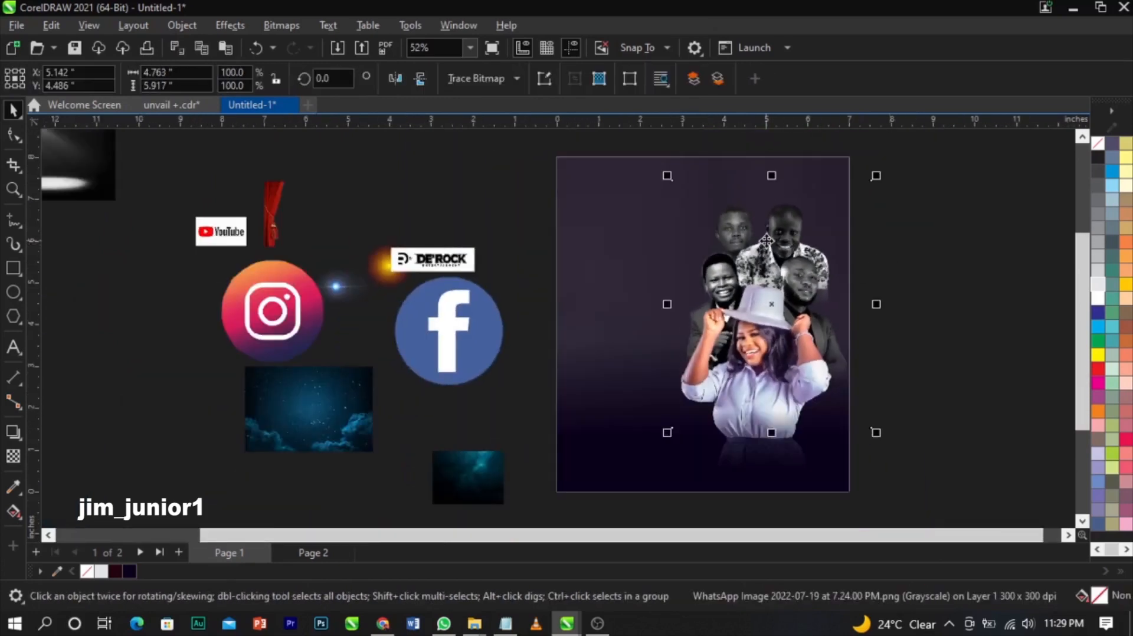
scroll(735, 232, "up", 3)
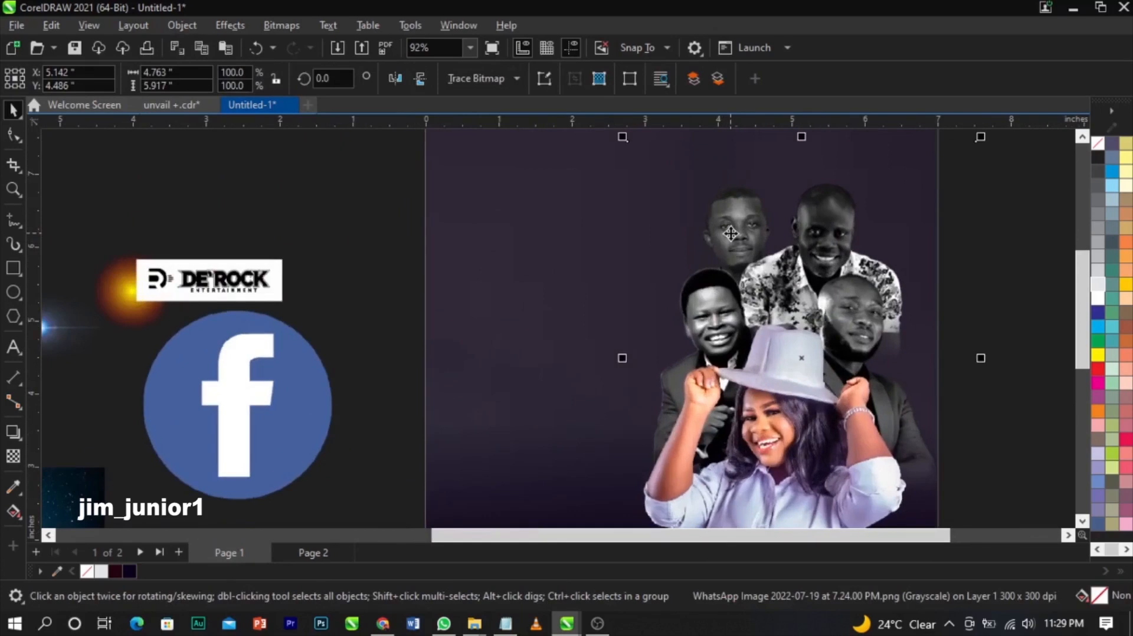
scroll(895, 263, "down", 2)
left_click(904, 269)
scroll(905, 266, "down", 1)
key("F2")
left_click_drag(938, 174, 566, 463)
left_click_drag(849, 157, 649, 406)
scroll(892, 365, "down", 3)
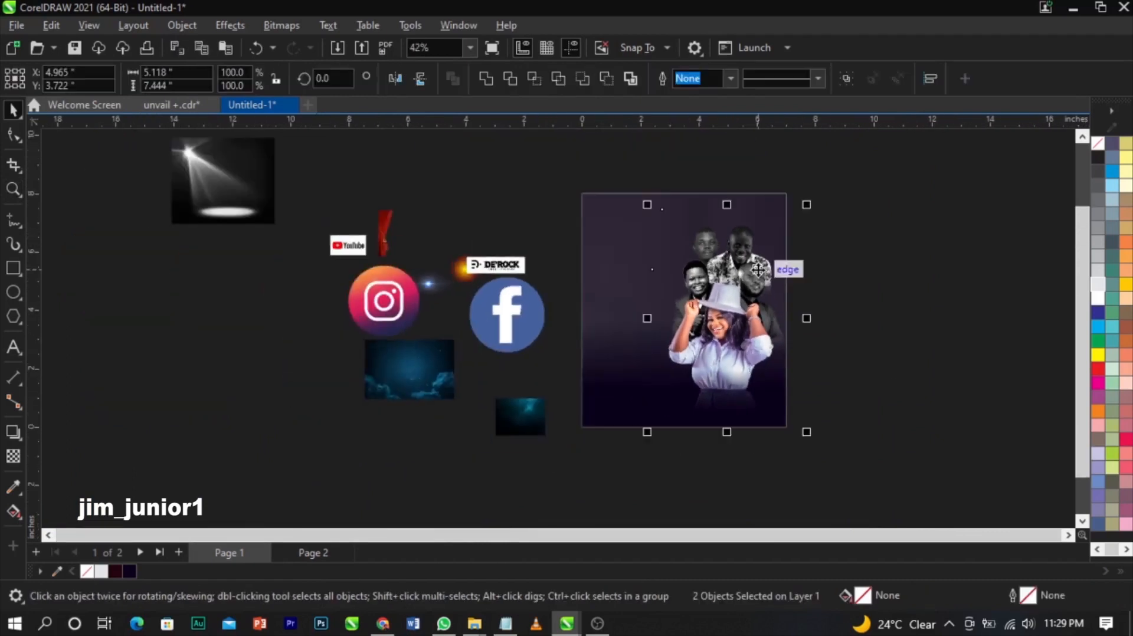
- PowerClip the grayscale people images inside the page-sized purple background rectangle
scroll(603, 251, "up", 1)
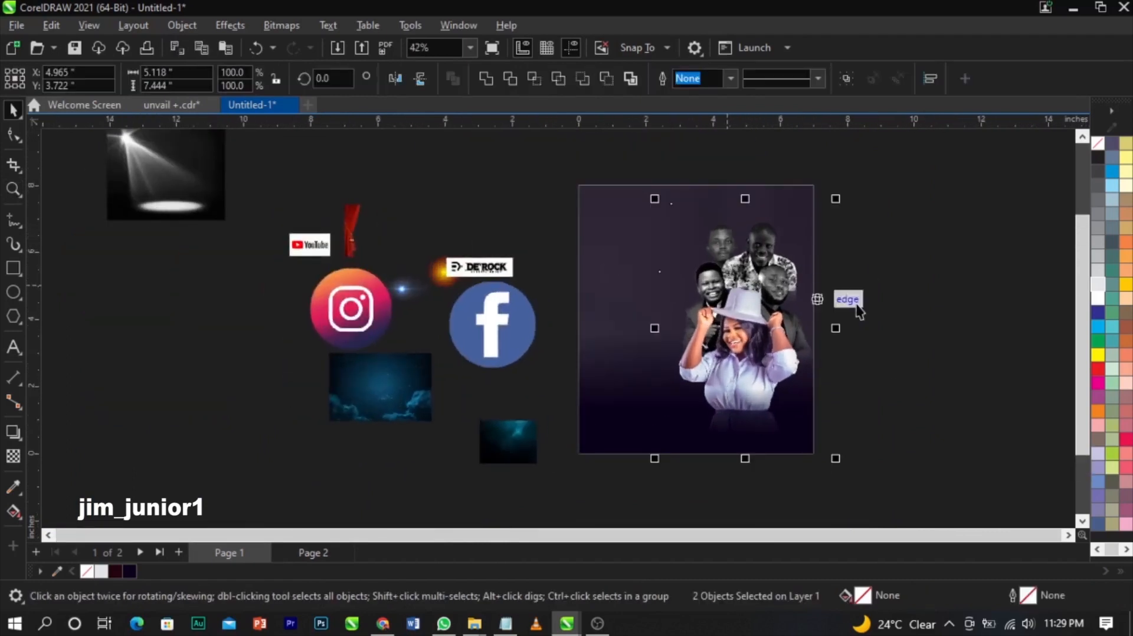
right_click(739, 283)
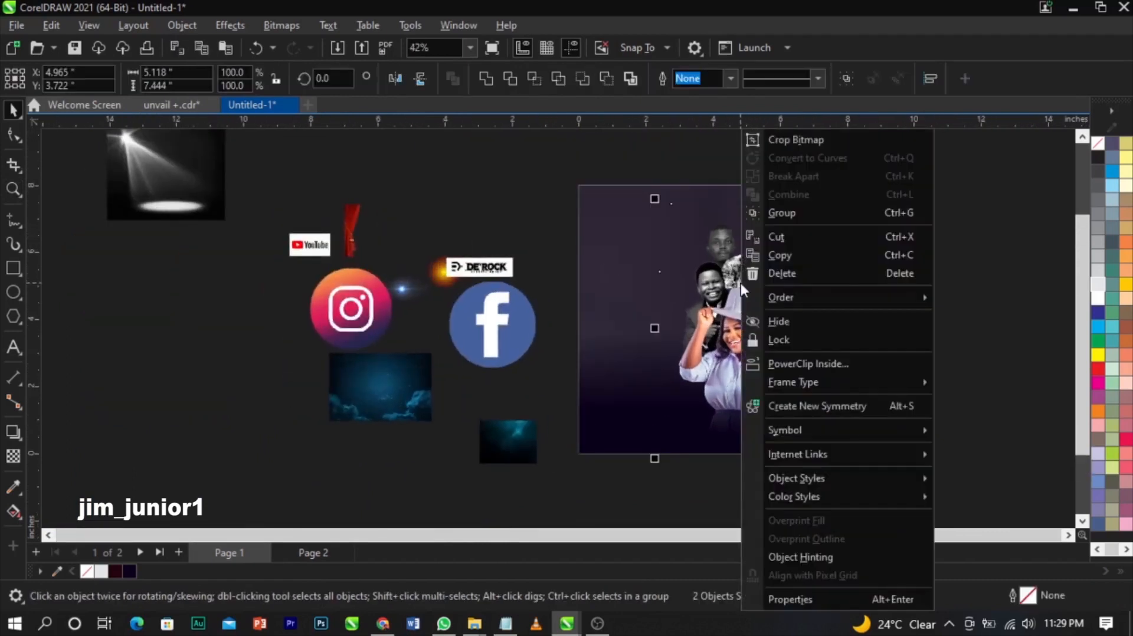
left_click(774, 363)
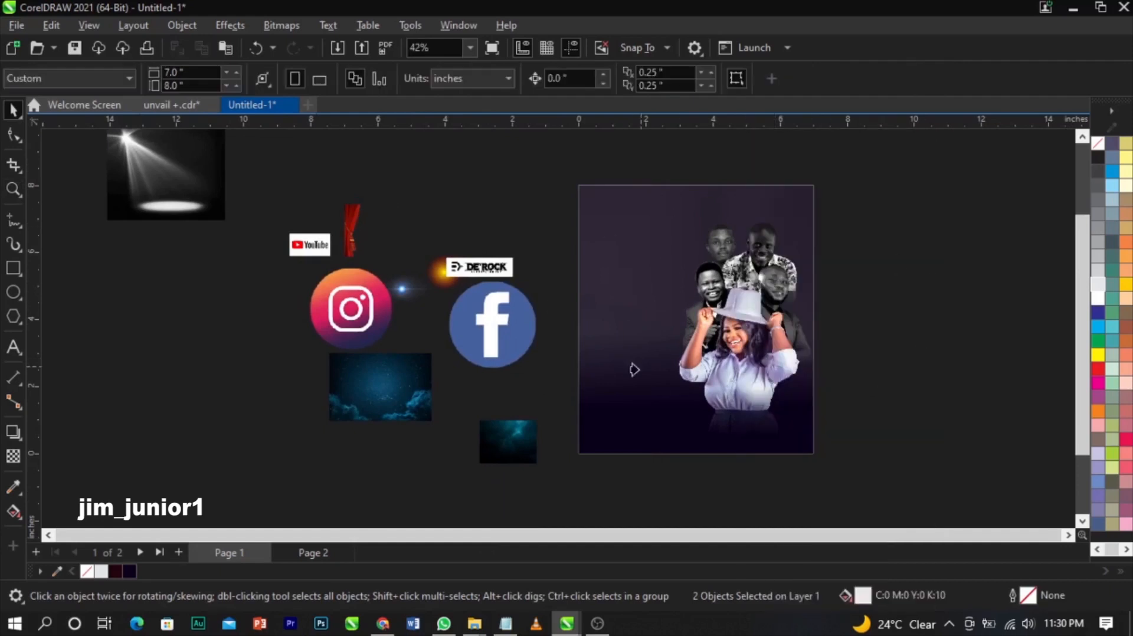
key("F2")
left_click(885, 348)
scroll(944, 364, "down", 4)
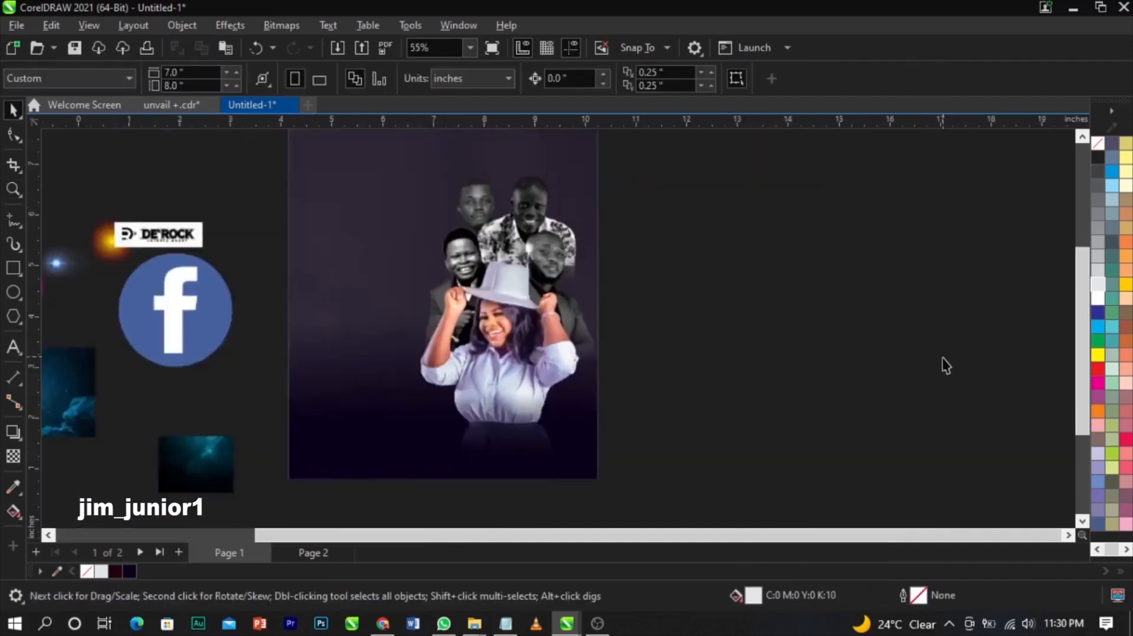
left_click(593, 305)
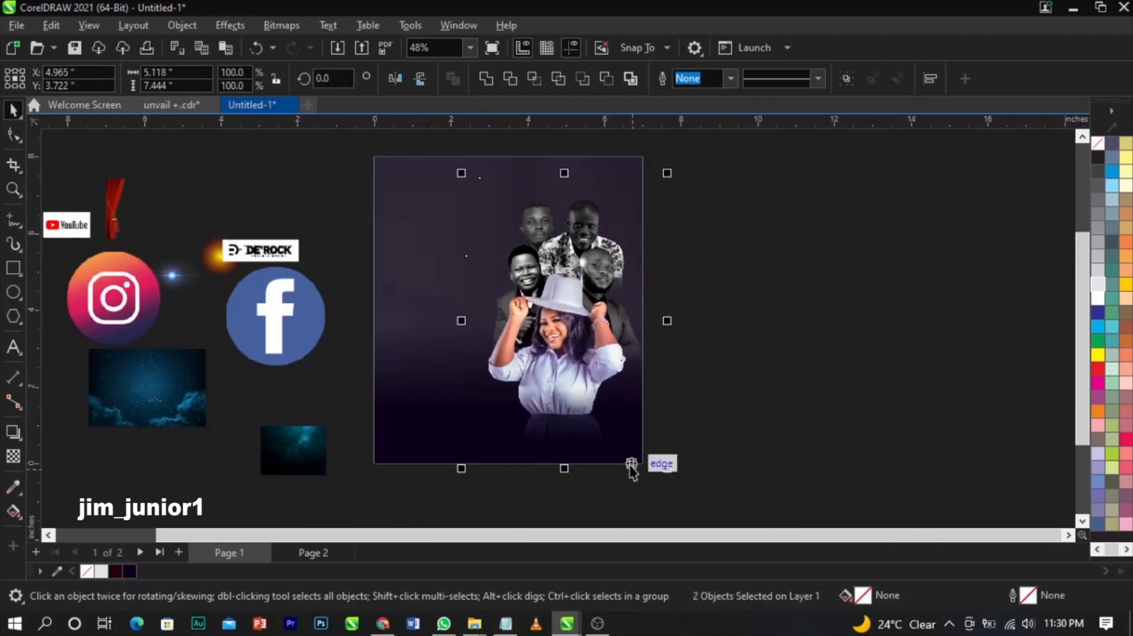
right_click(529, 302)
left_click(594, 353)
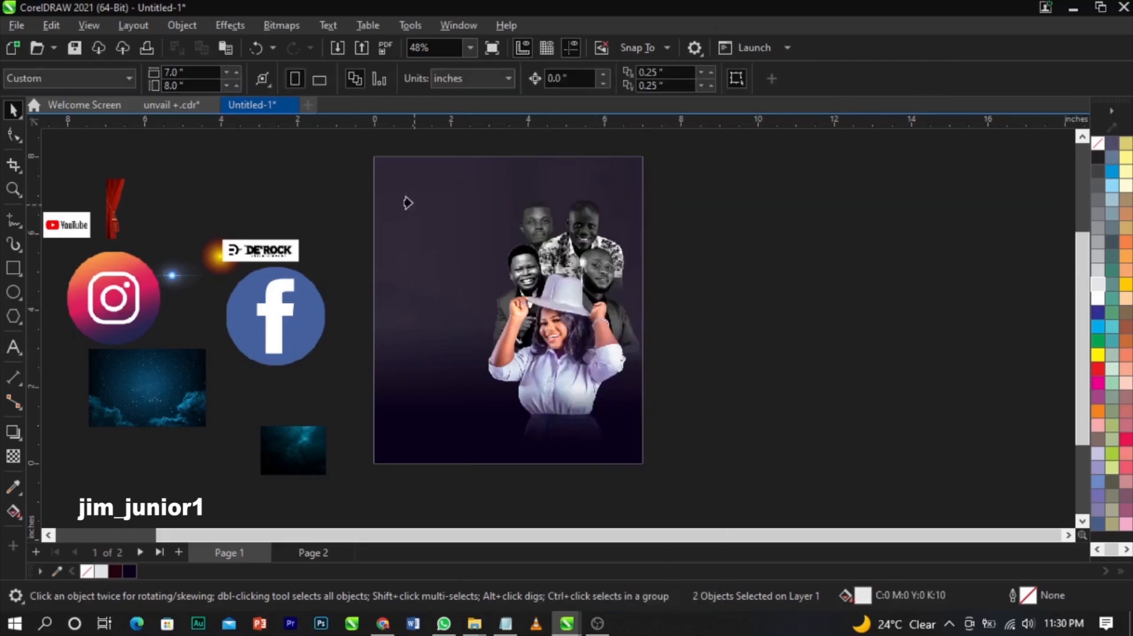
left_click(391, 192)
left_click(704, 328)
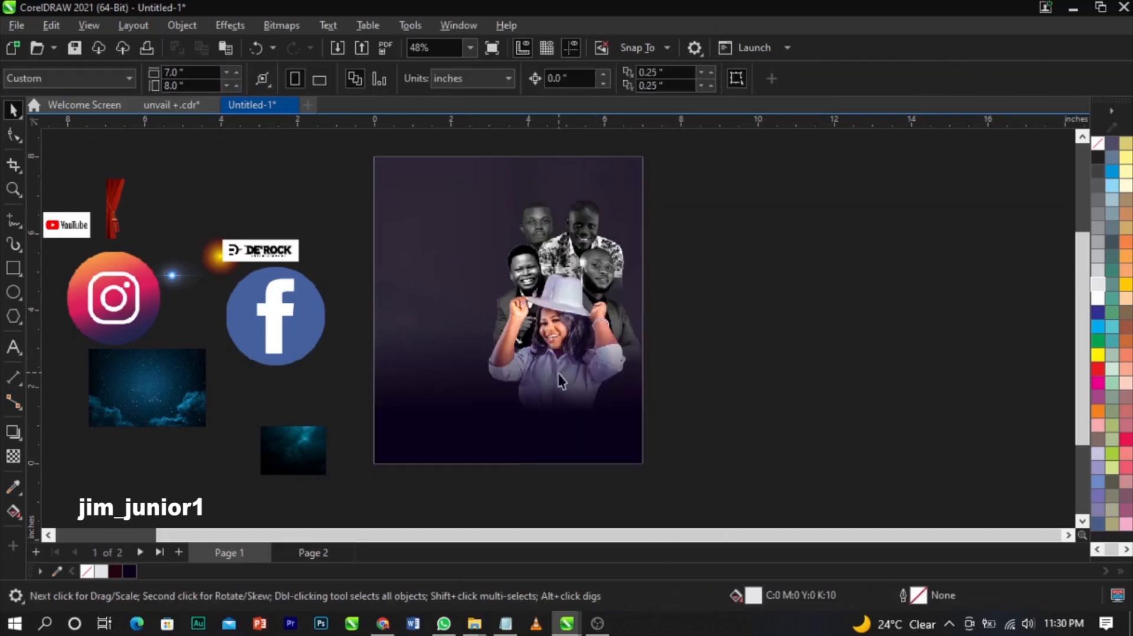
left_click(415, 431)
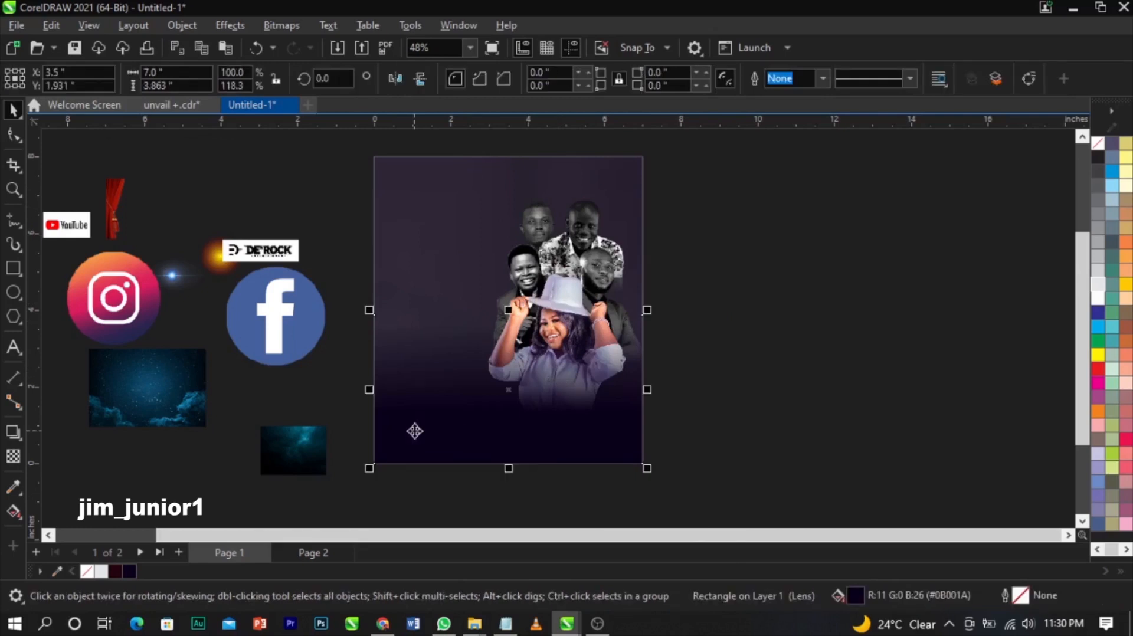
- Delete the extra lens rectangle and send the clipped one behind the woman's photo
key("Delete")
double_click(415, 431)
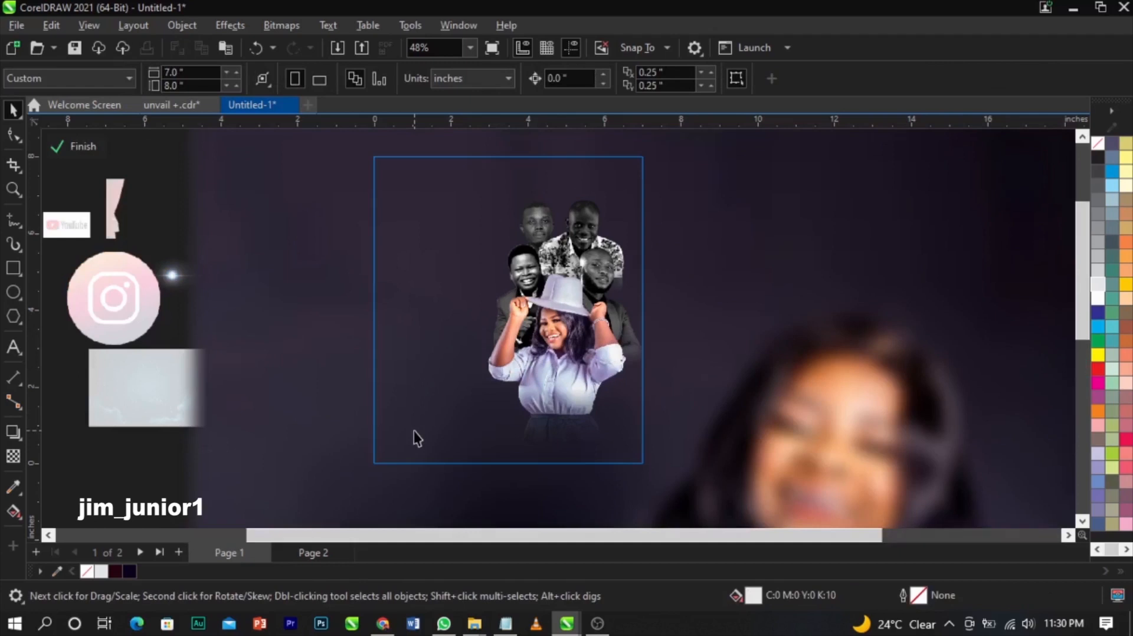
left_click(414, 432)
left_click(516, 272)
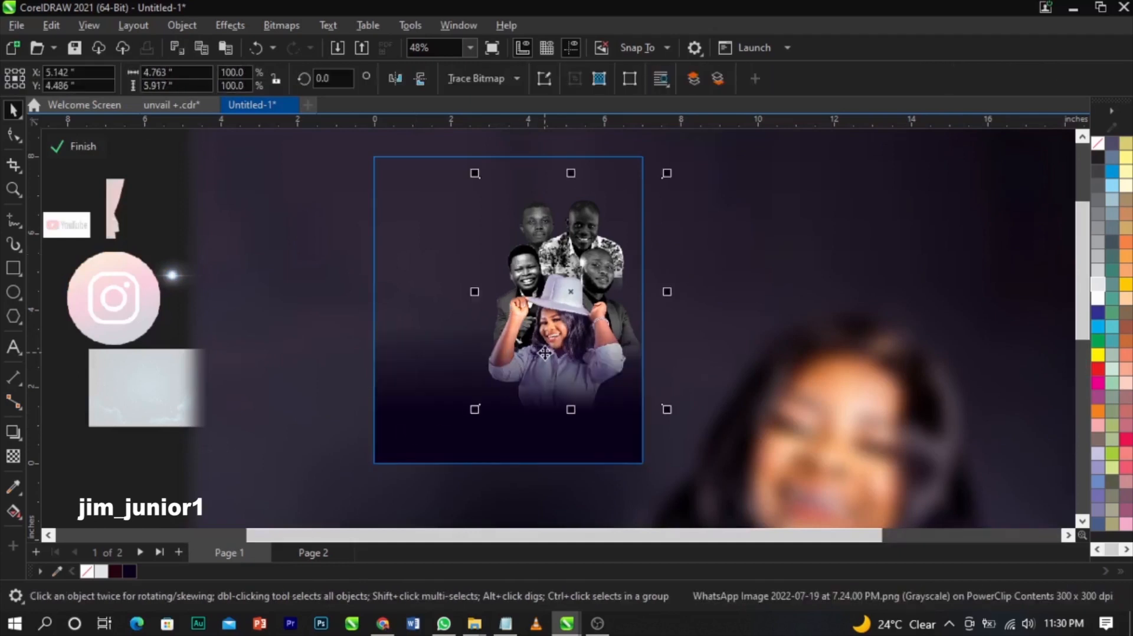
key("ctrl+a")
key("shift+Page_Up")
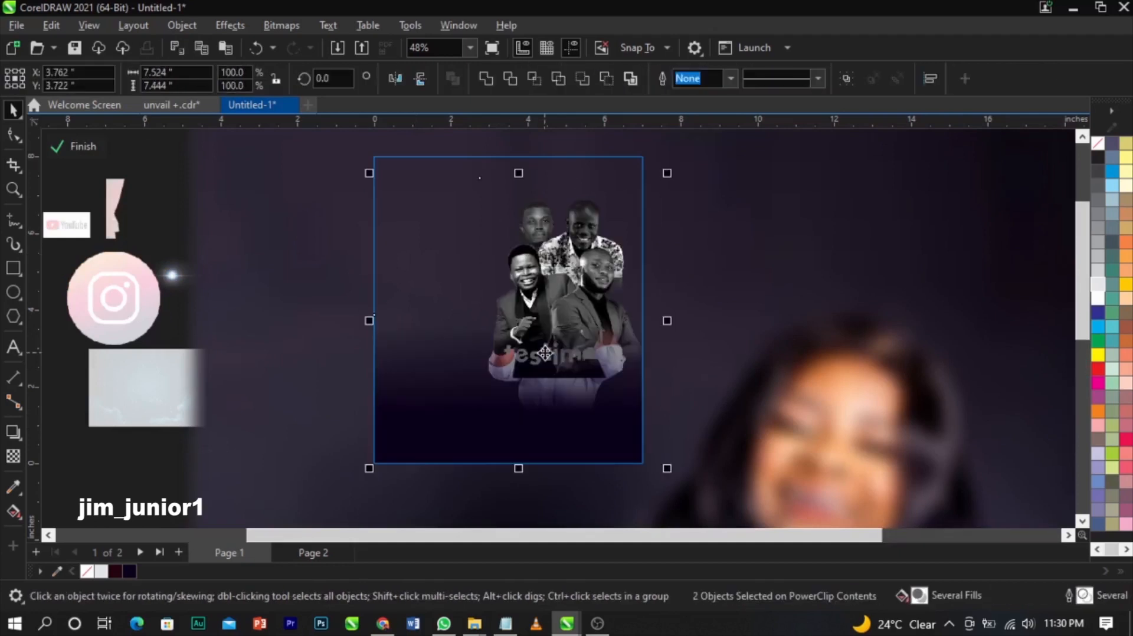
key("ctrl+z")
left_click(412, 447)
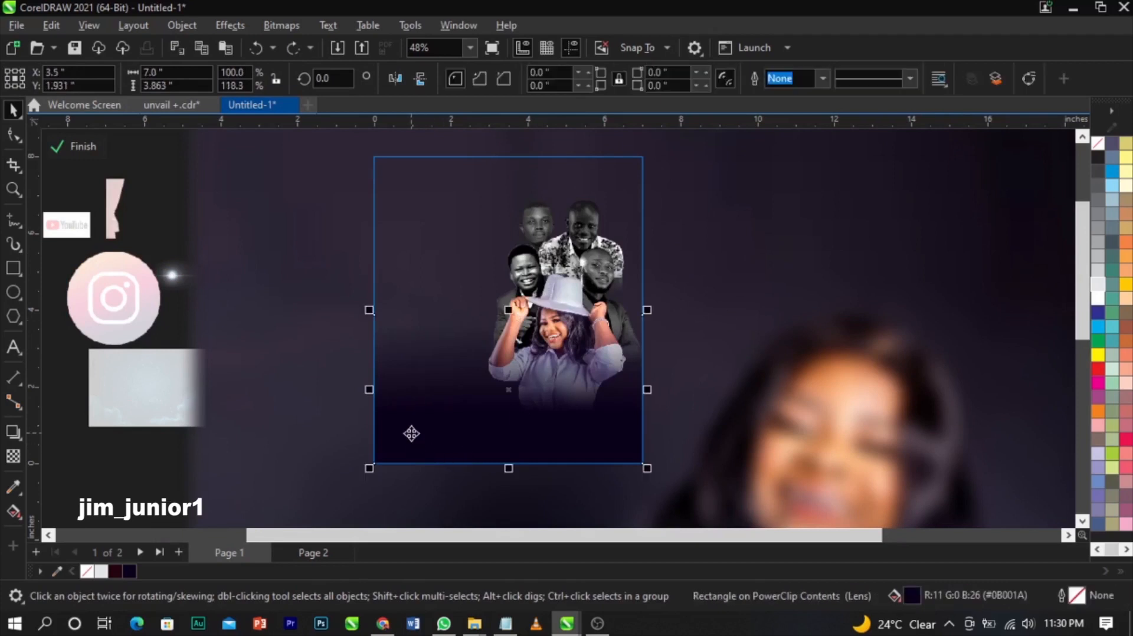
key("ctrl+Page_Down")
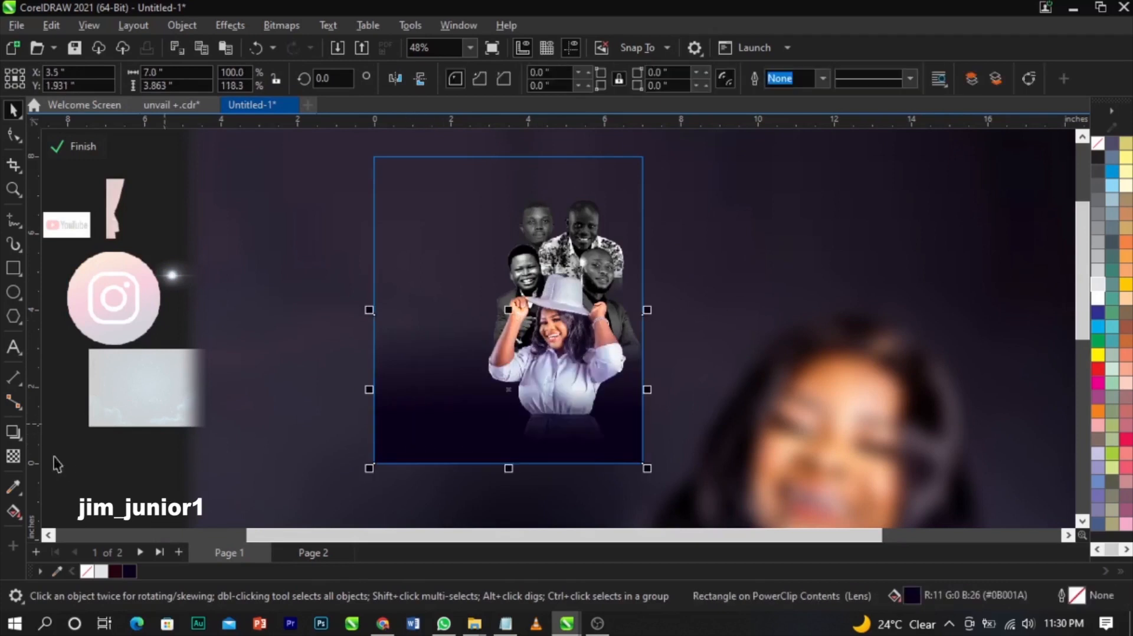
left_click(66, 148)
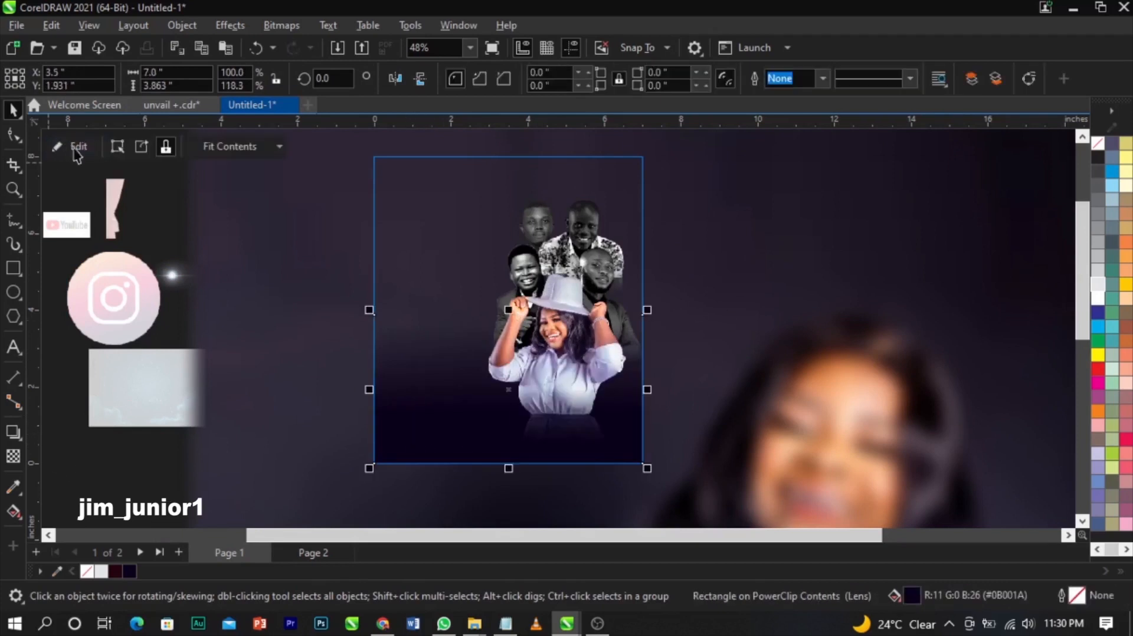
- Enlarge the red curtain image and drag it onto the flyer page
scroll(987, 363, "down", 1)
key("z")
left_click_drag(316, 194, 888, 445)
scroll(930, 421, "up", 1)
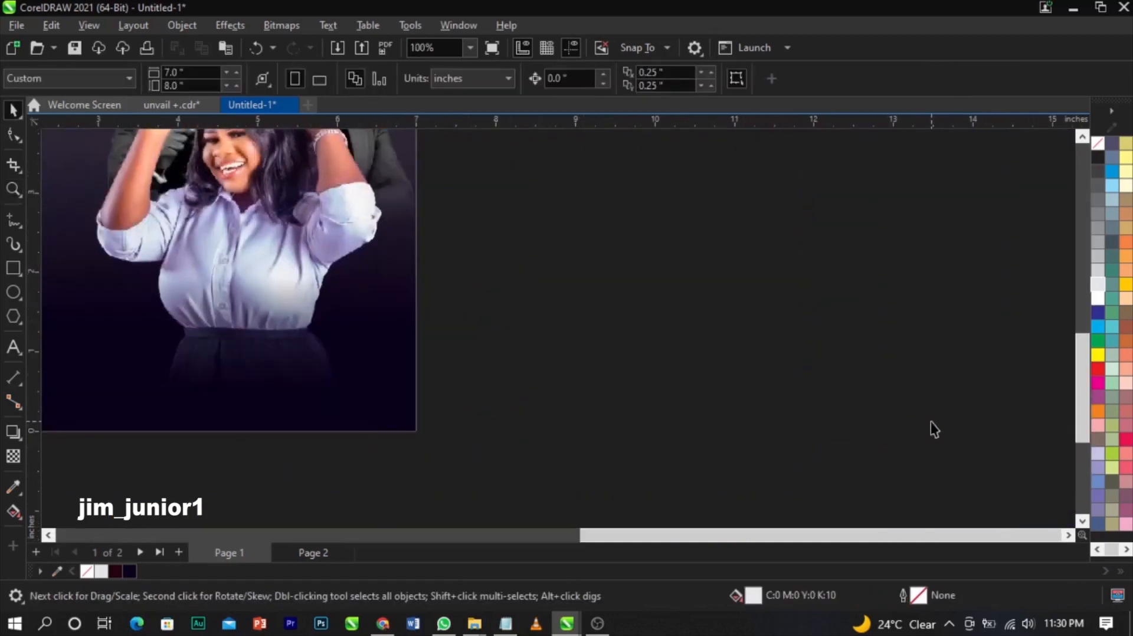
key("F4")
scroll(675, 389, "down", 1)
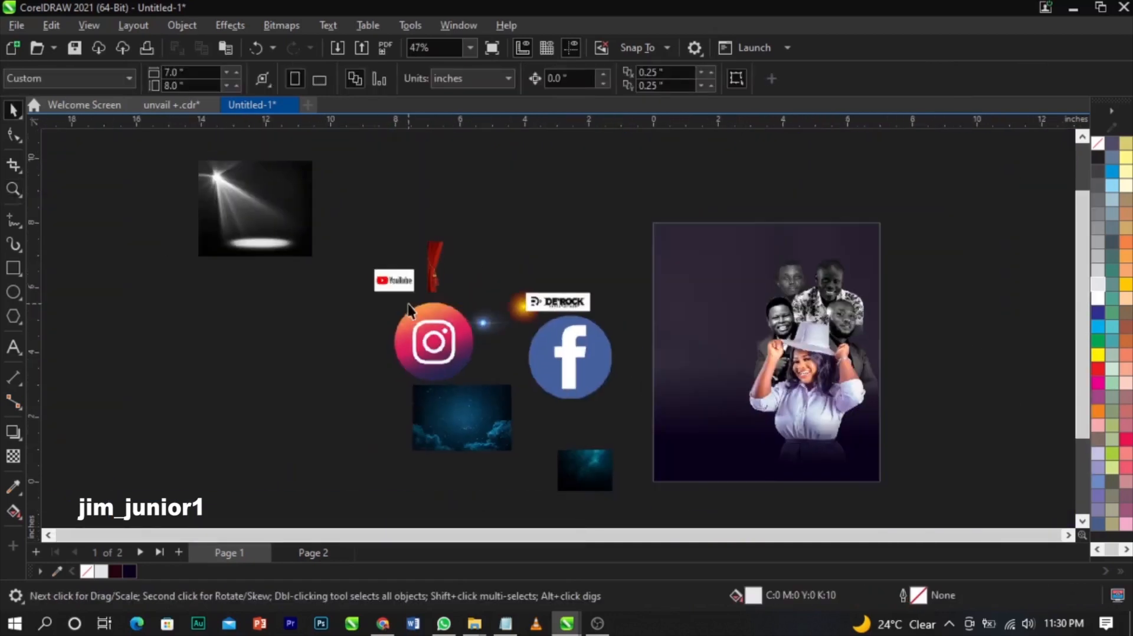
left_click(441, 266)
left_click_drag(516, 239, 781, 131)
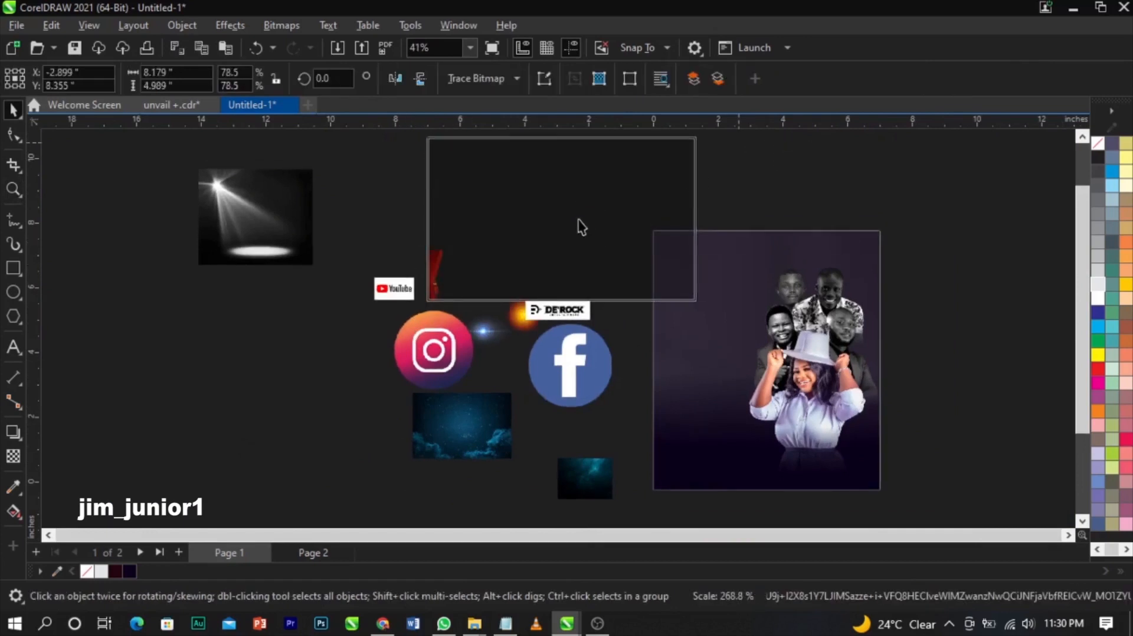
left_click_drag(553, 216, 887, 359)
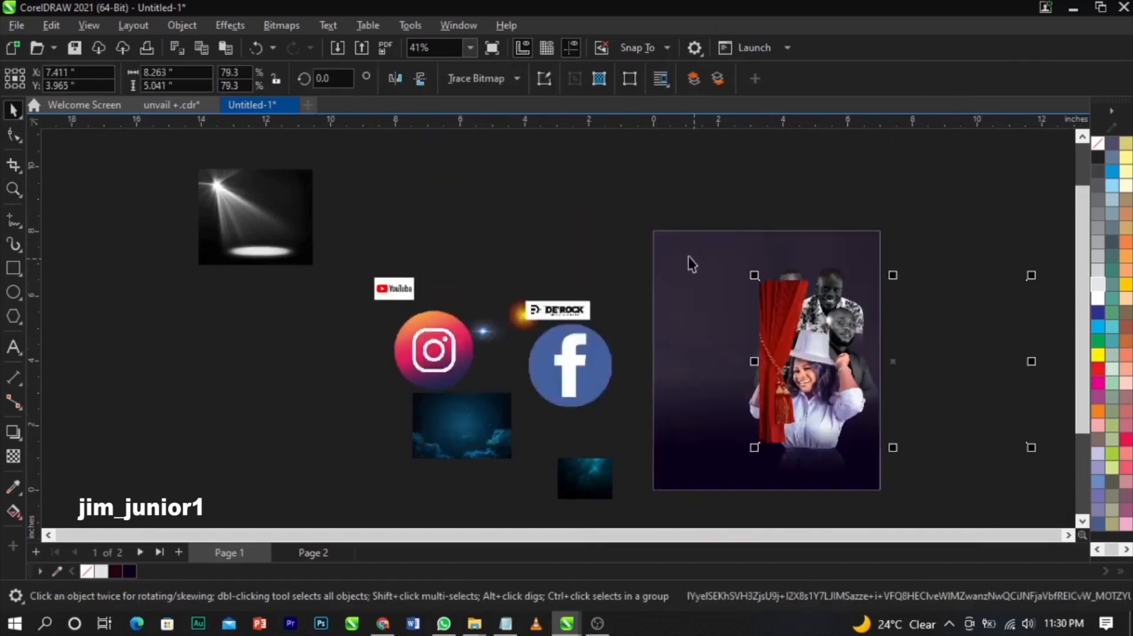
- PowerClip the red curtain inside the flyer background rectangle
scroll(604, 245, "down", 1)
key("F2")
left_click_drag(615, 228, 863, 446)
right_click(623, 301)
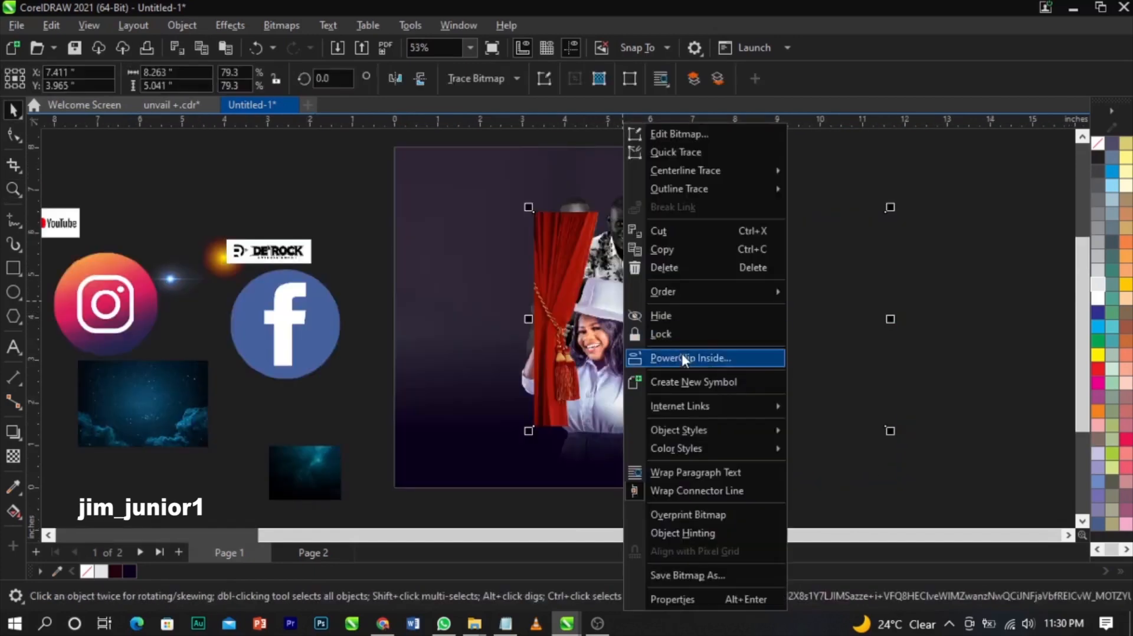
left_click(679, 354)
left_click(439, 269)
- Inside the PowerClip, move the curtain up and mirror it horizontally
left_click(437, 260)
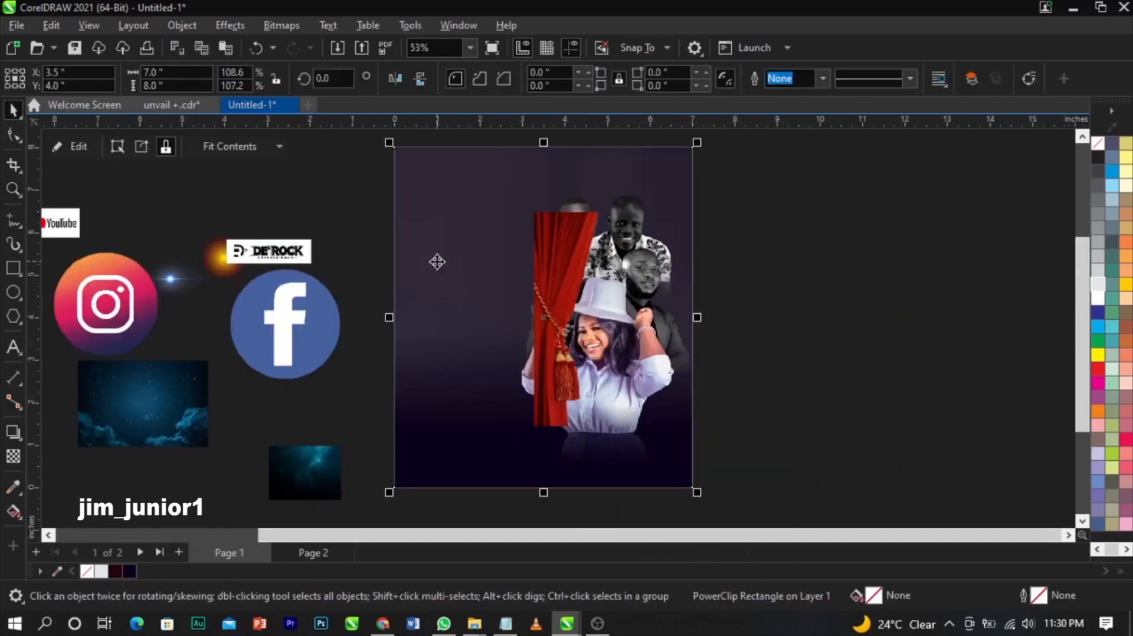
right_click(437, 260)
left_click(491, 121)
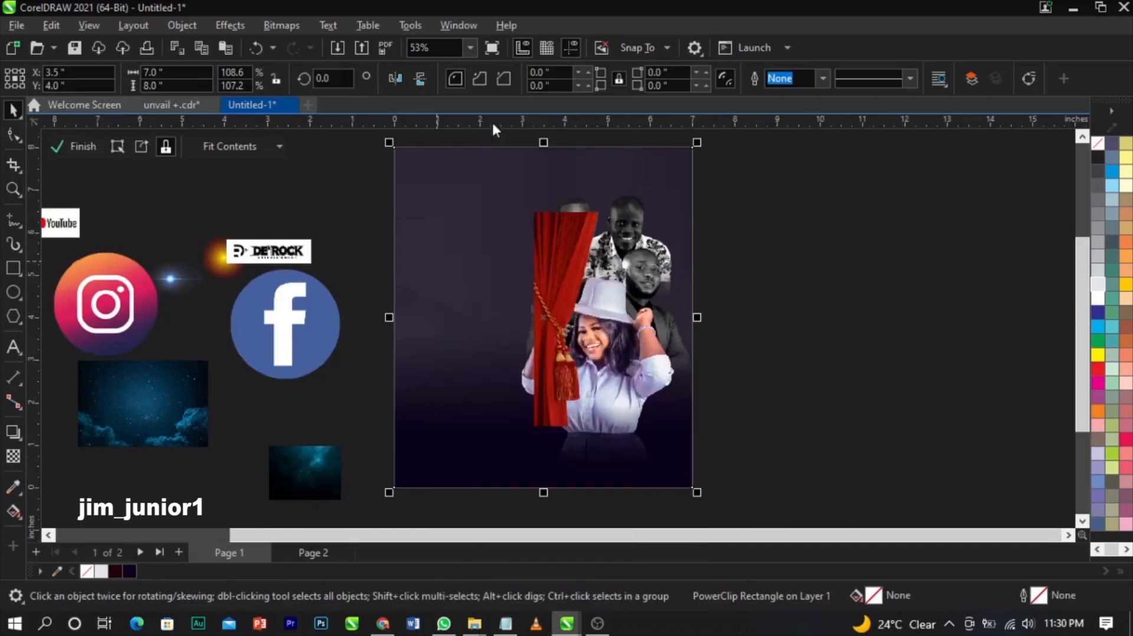
left_click_drag(567, 246, 580, 219)
left_click(399, 83)
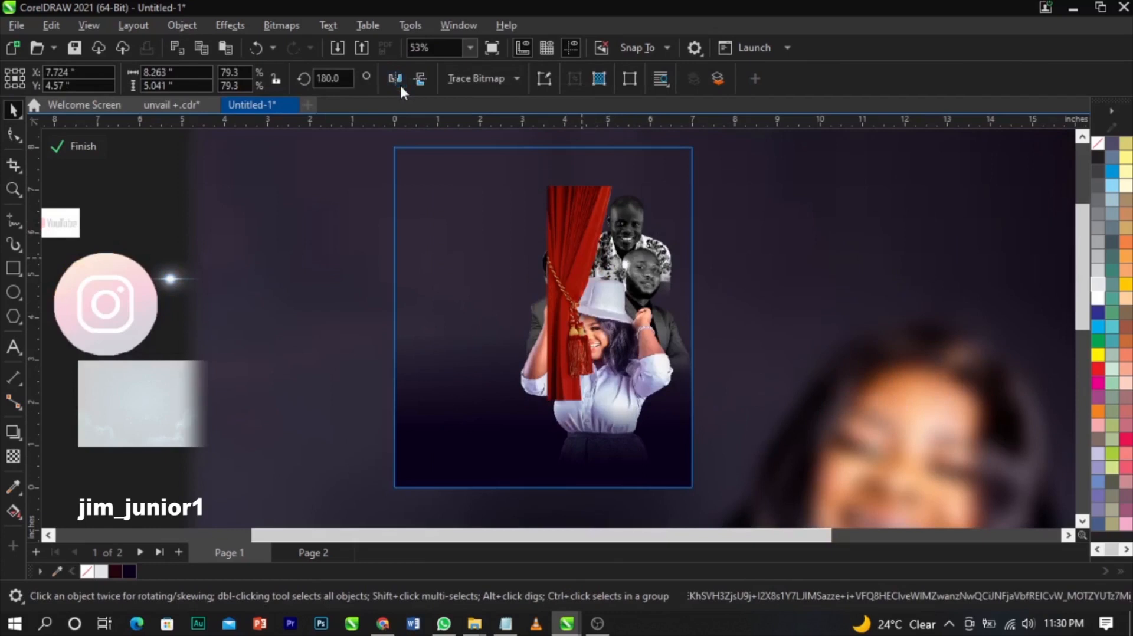
- Position and scale the curtain to about 3.388 × 6.56 inches along the right edge
left_click(13, 137)
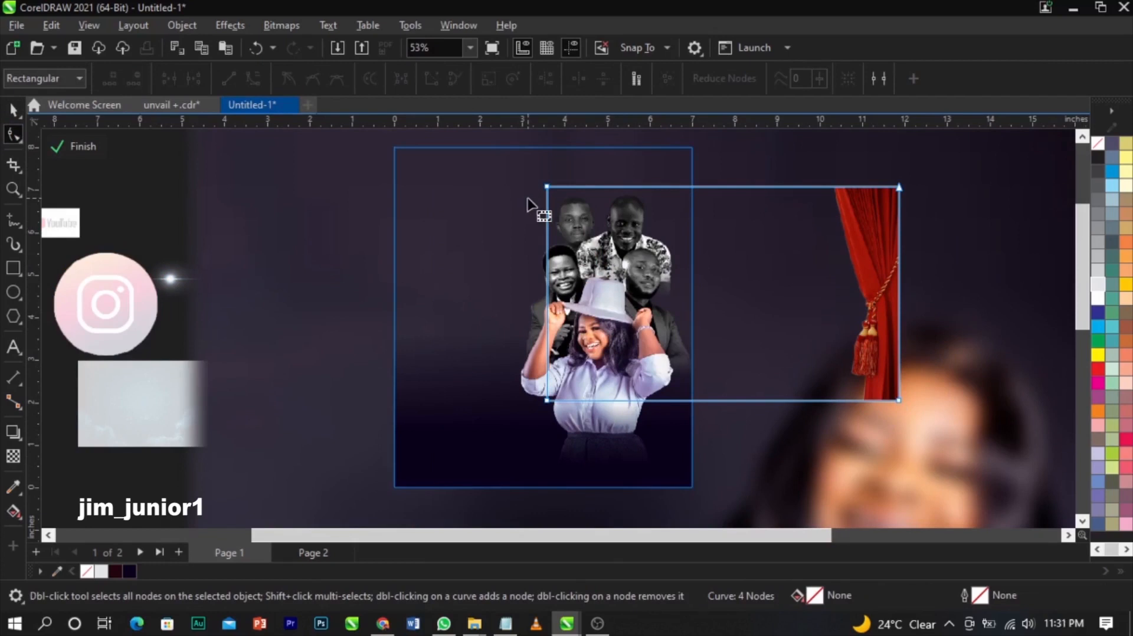
left_click_drag(527, 171, 778, 412)
key("space")
left_click_drag(879, 300, 680, 261)
left_click_drag(711, 372, 735, 435)
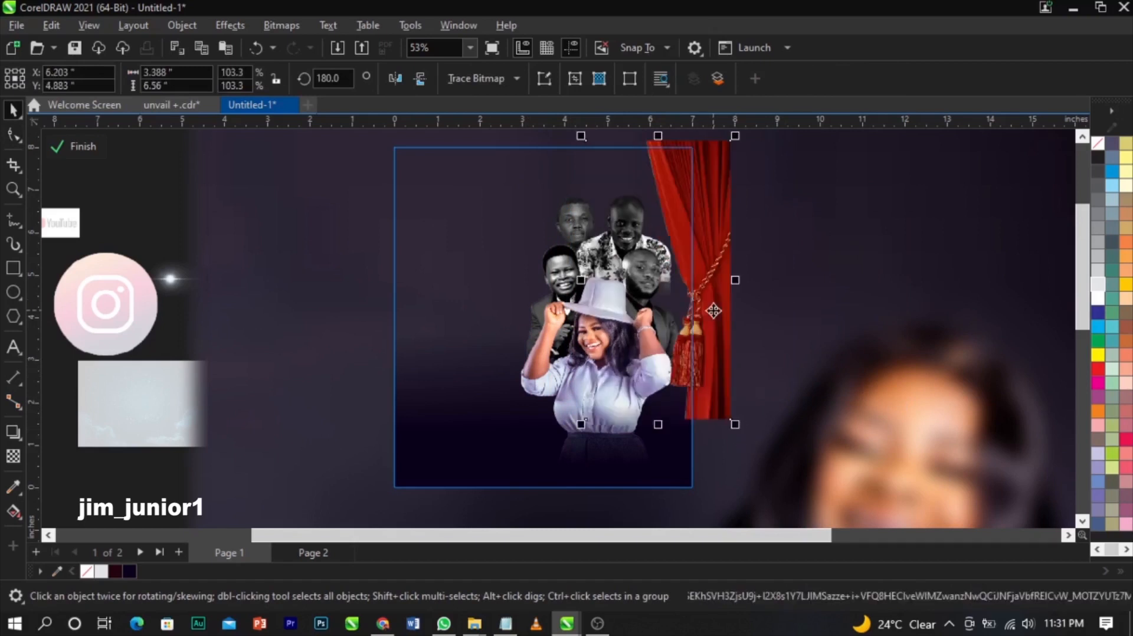
left_click_drag(713, 311, 703, 308)
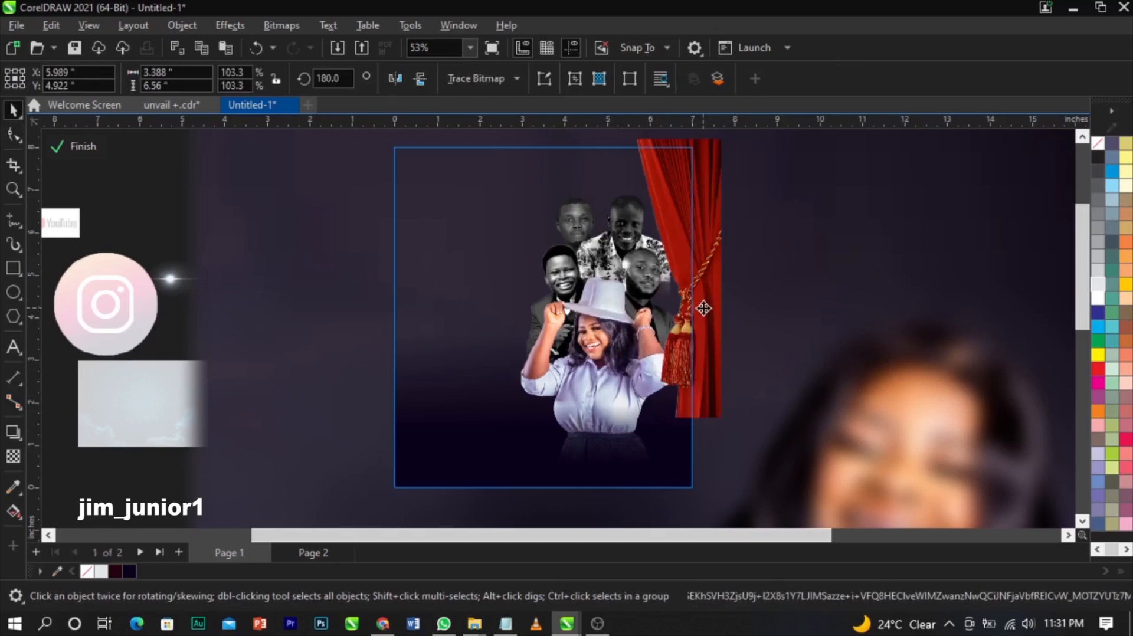
left_click(703, 308)
left_click(702, 308)
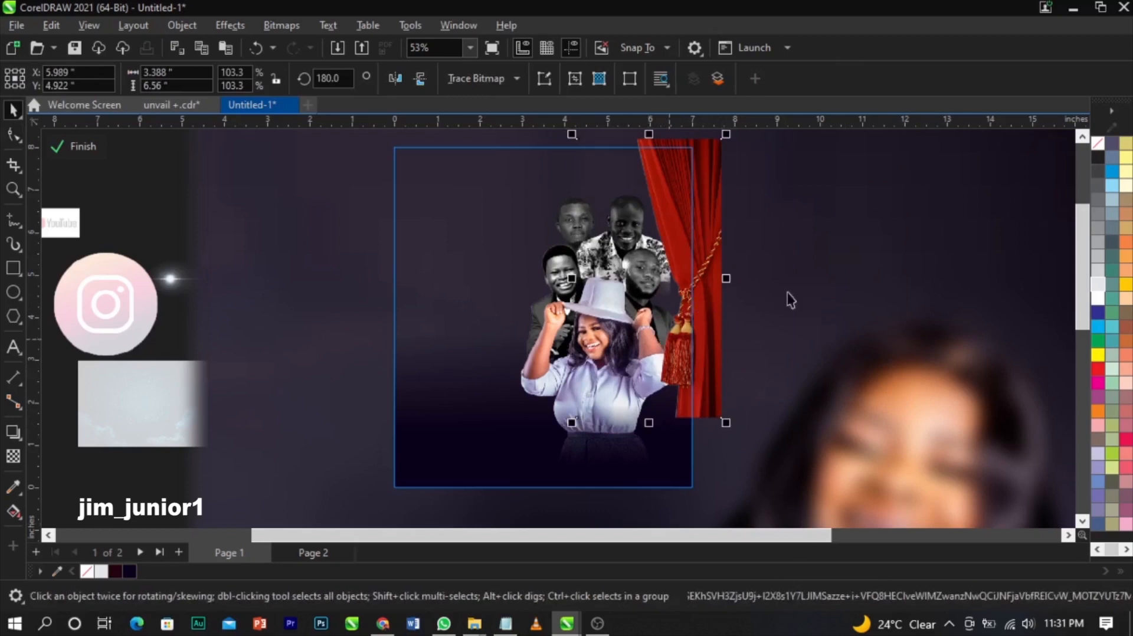
- Open Color Balance on the curtain and try initial Cyan–Red, Magenta–Green and Yellow–Blue shifts
left_click(233, 27)
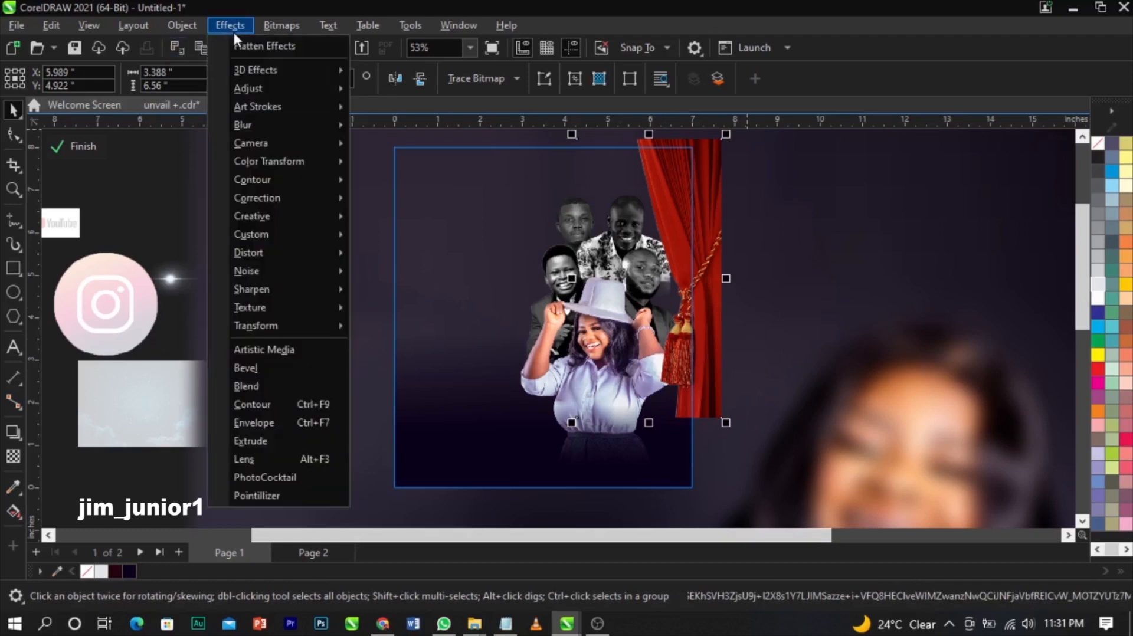
mouse_move(260, 88)
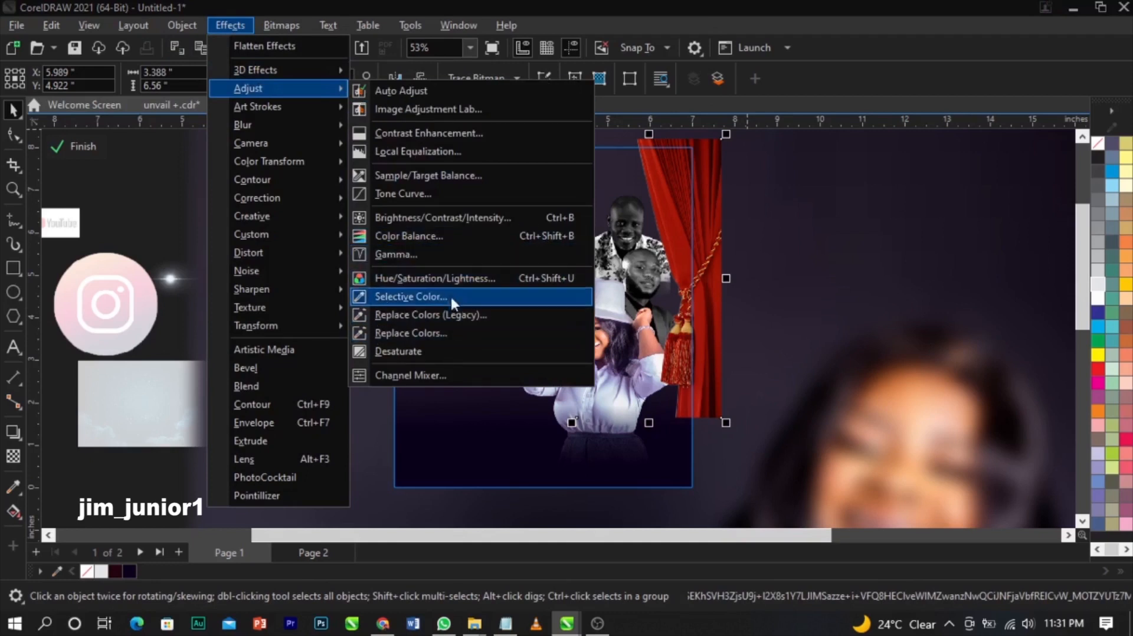
left_click(439, 237)
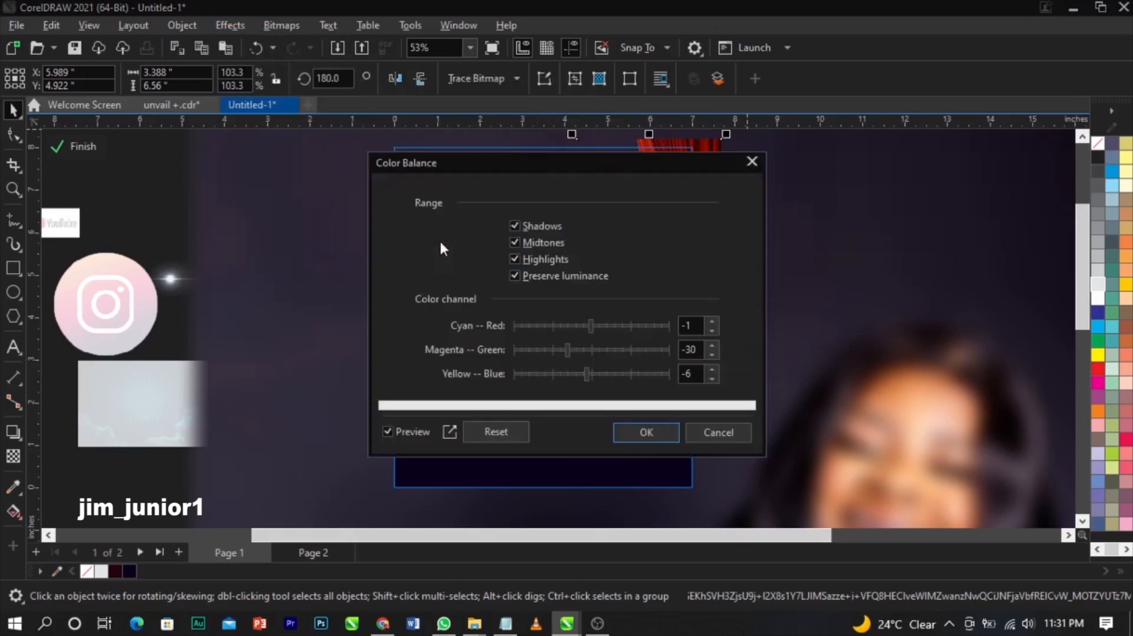
left_click_drag(553, 172, 249, 107)
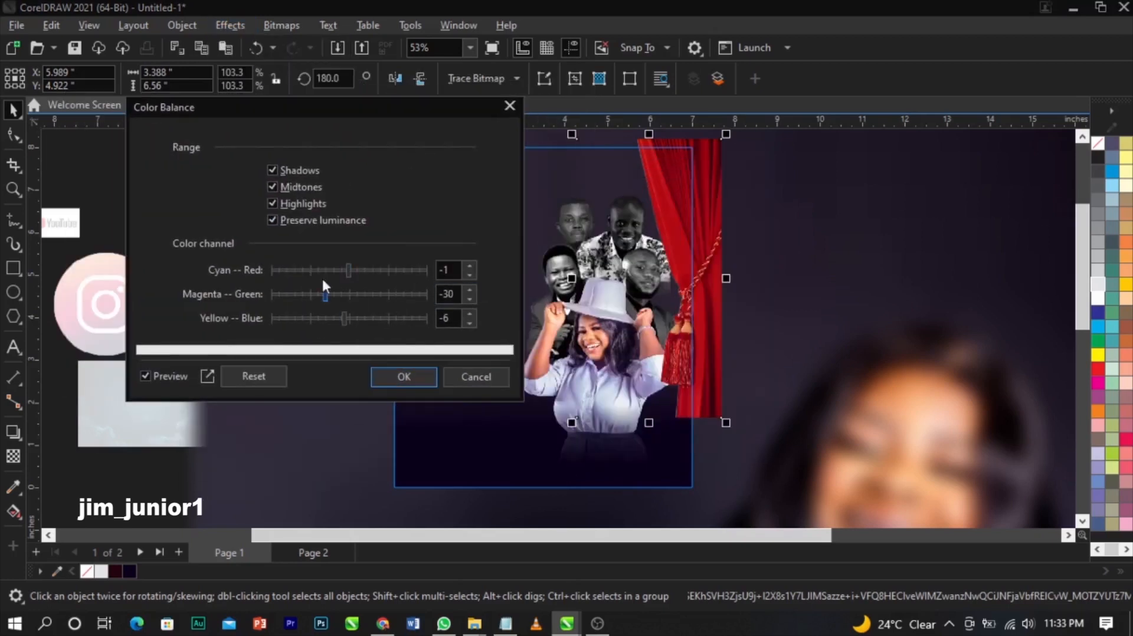
left_click(296, 271)
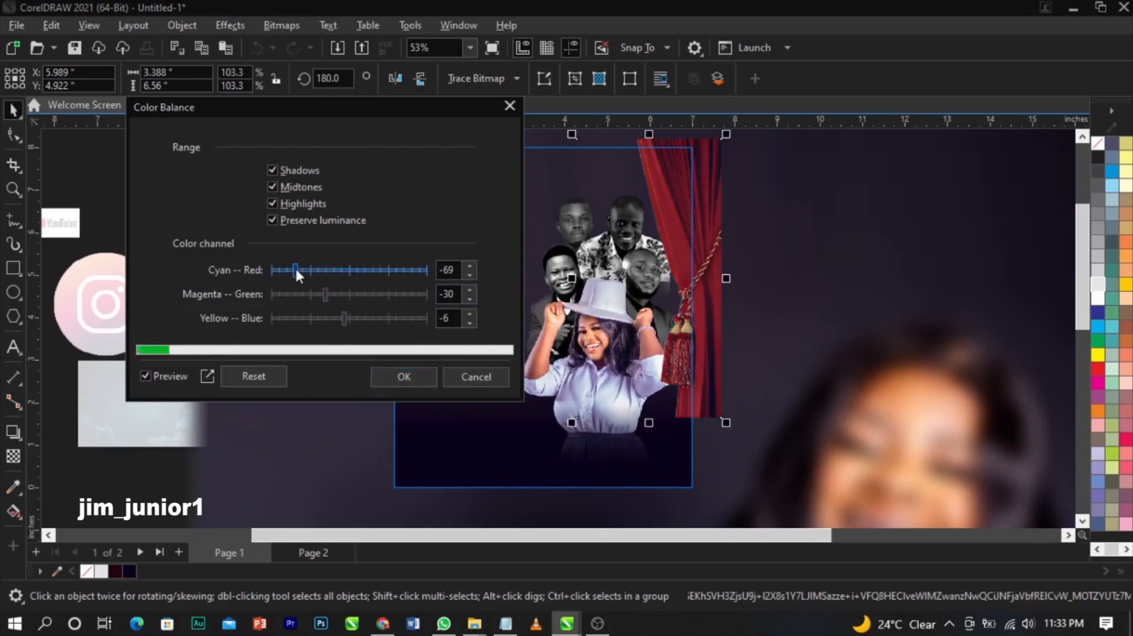
left_click(370, 295)
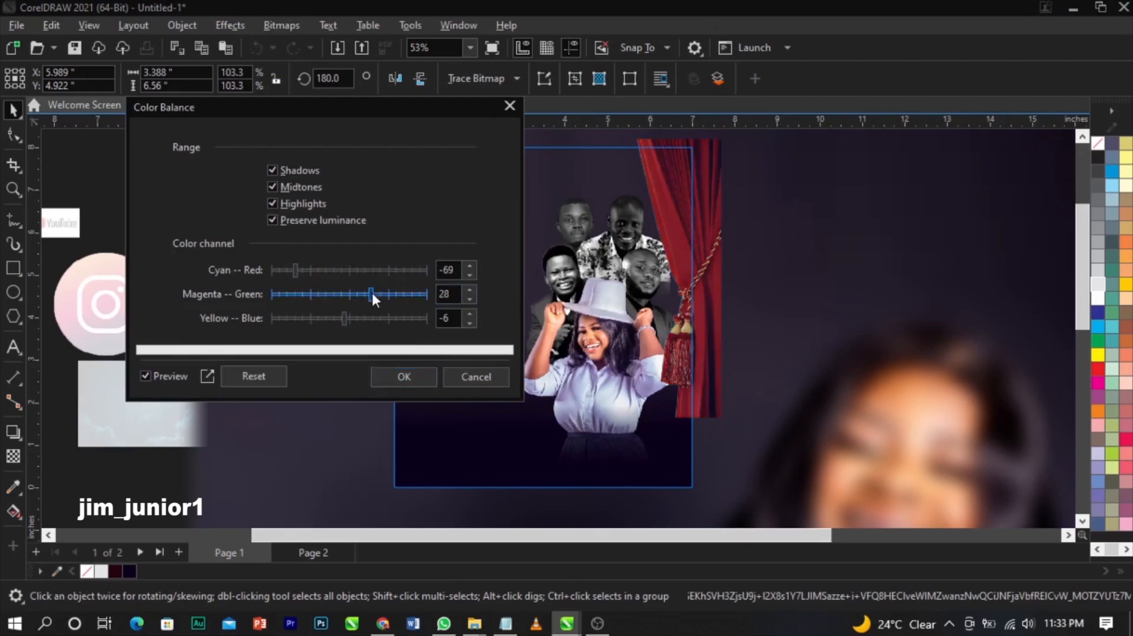
left_click(401, 318)
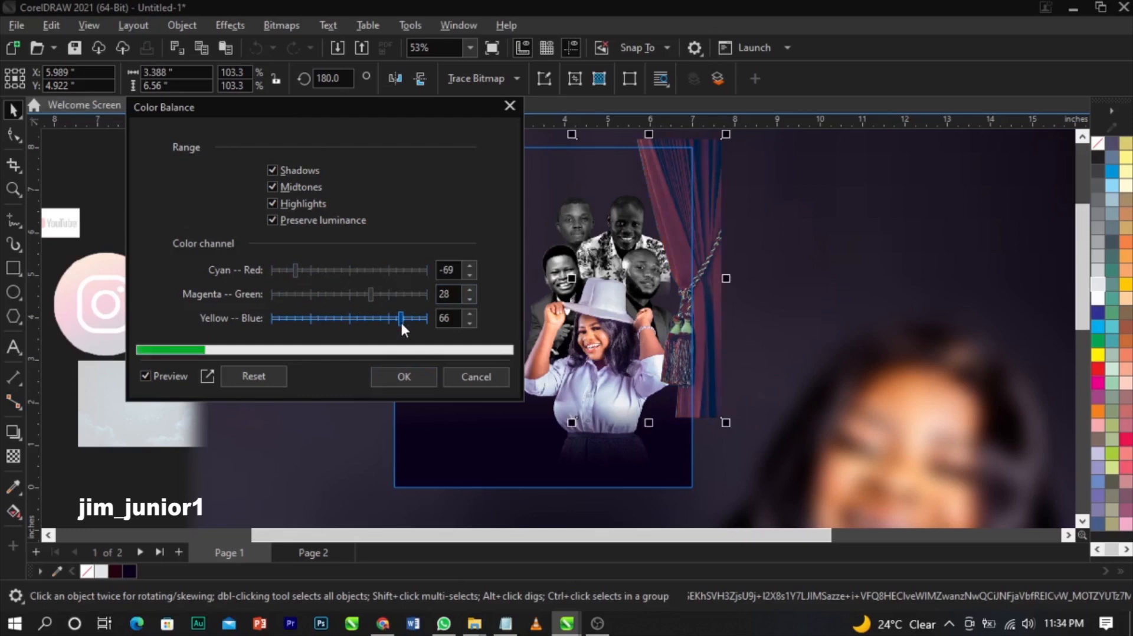
left_click(308, 270)
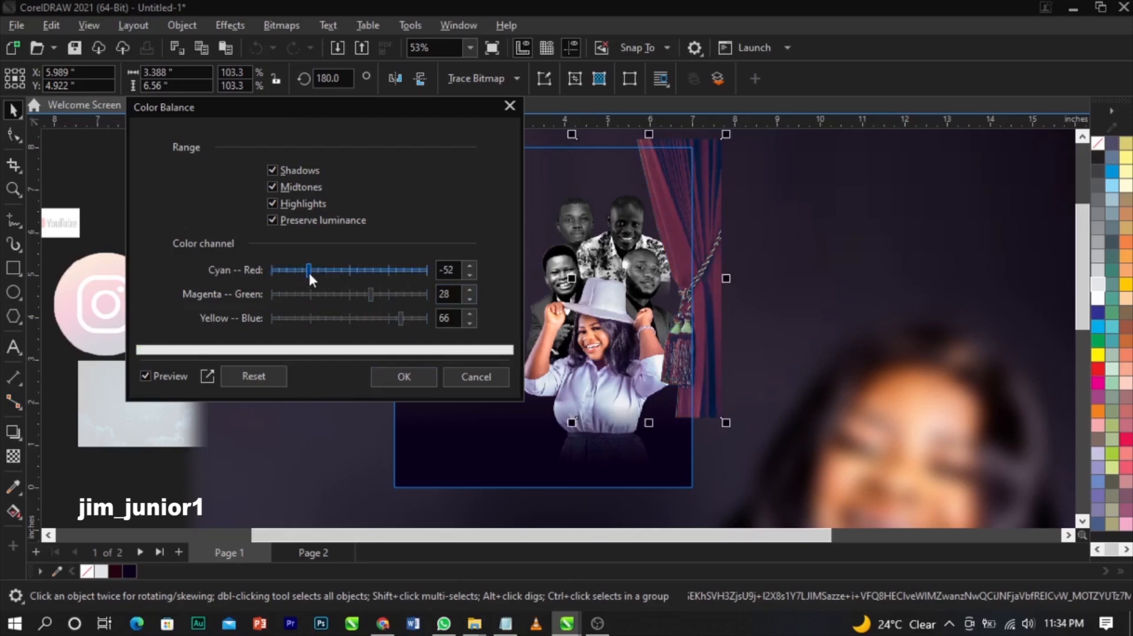
left_click(292, 269)
left_click(306, 269)
- Settle the curtain's balance at Cyan–Red -62, Magenta–Green 13 and Yellow–Blue 71
left_click(389, 294)
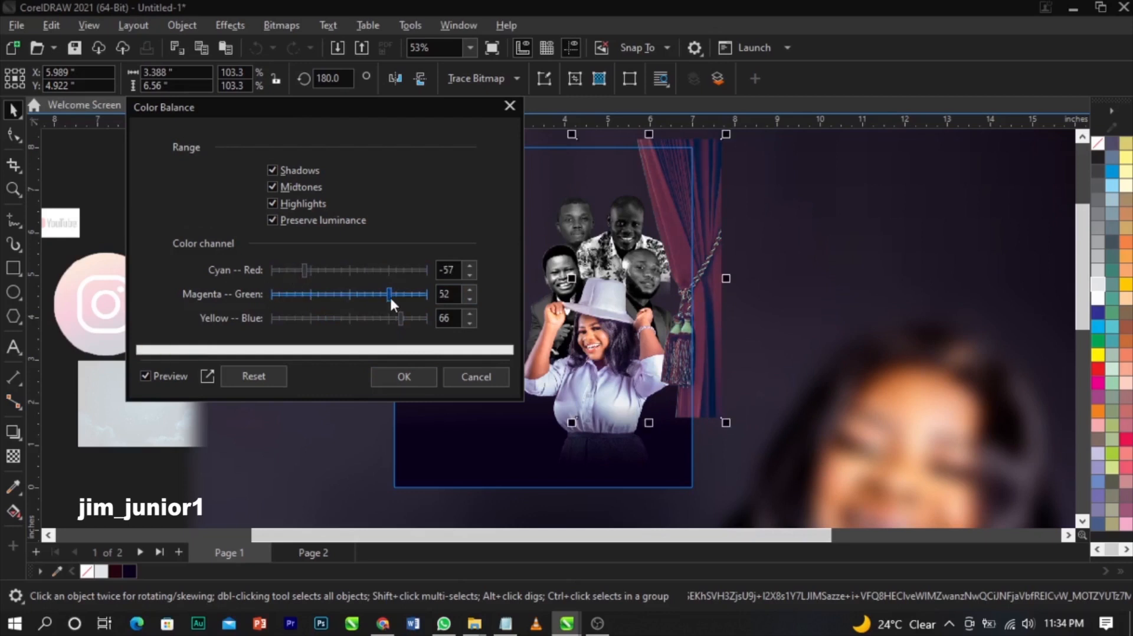
left_click(375, 315)
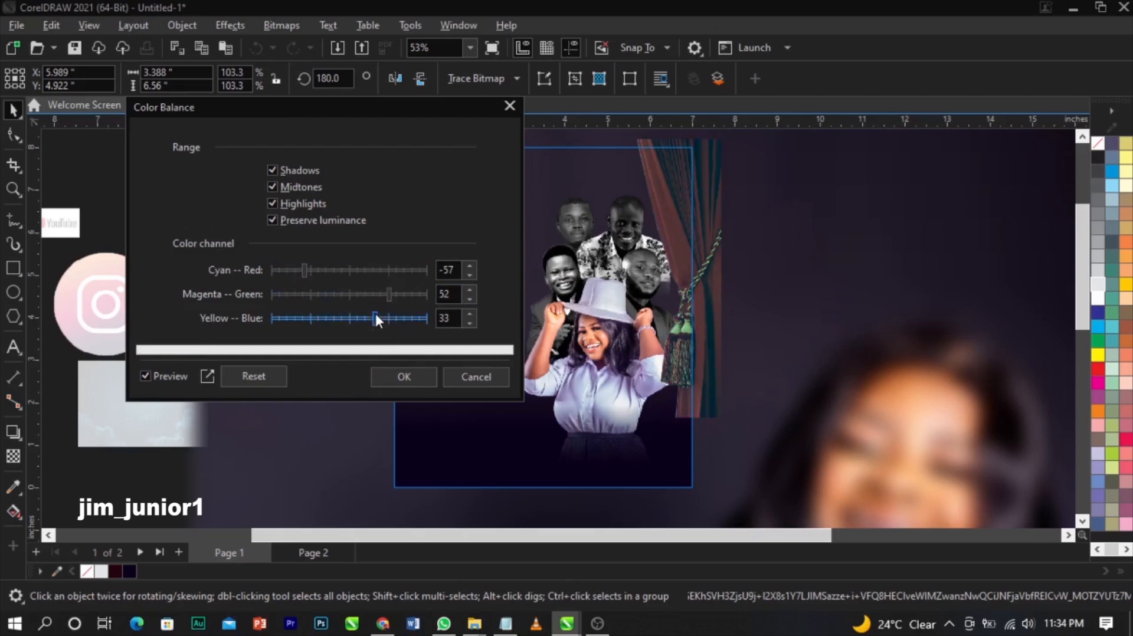
left_click(404, 317)
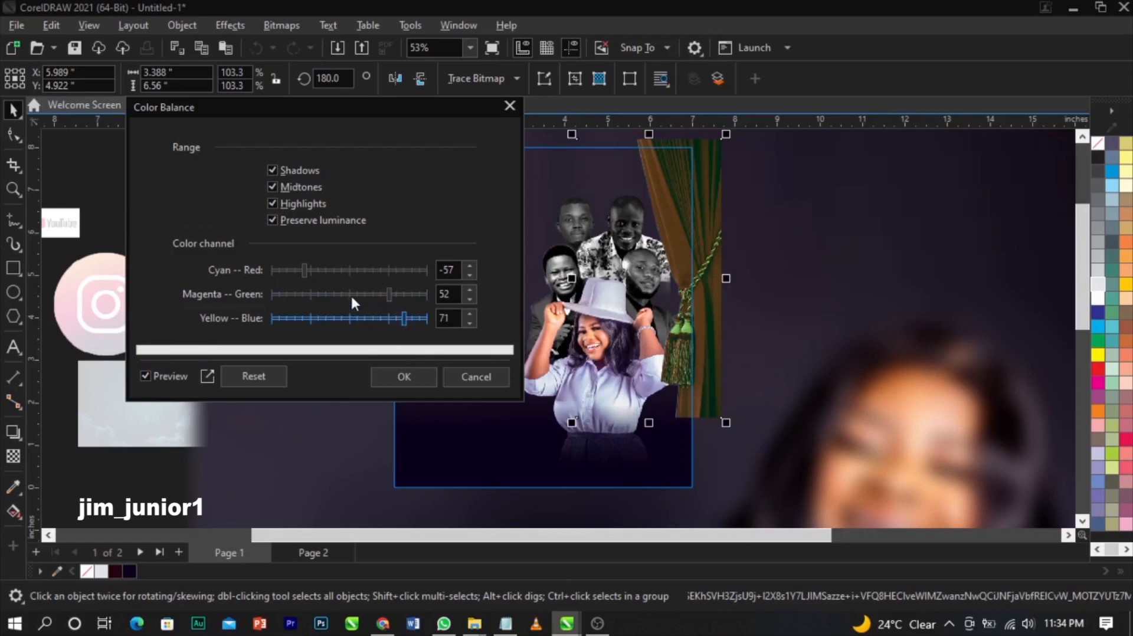
left_click(350, 294)
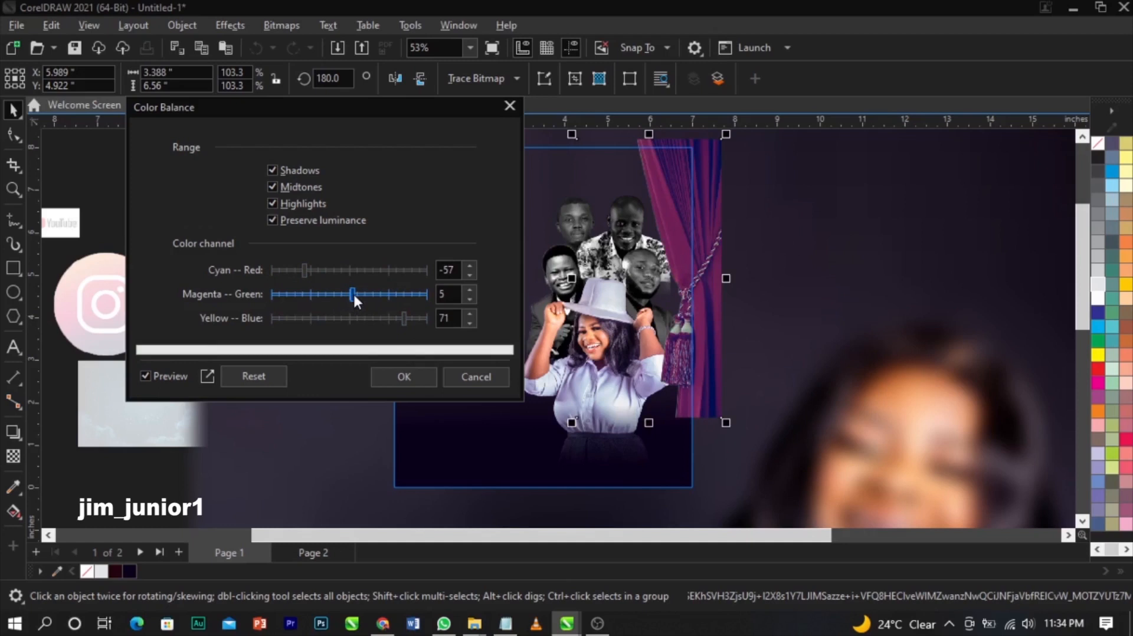
left_click_drag(353, 292, 359, 292)
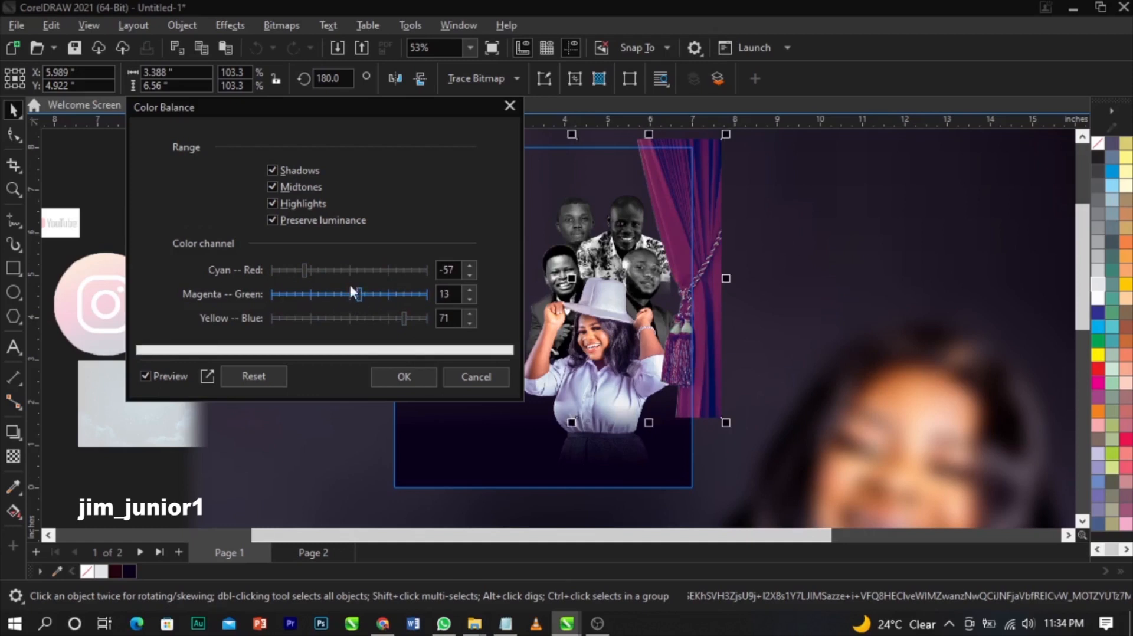
left_click(320, 269)
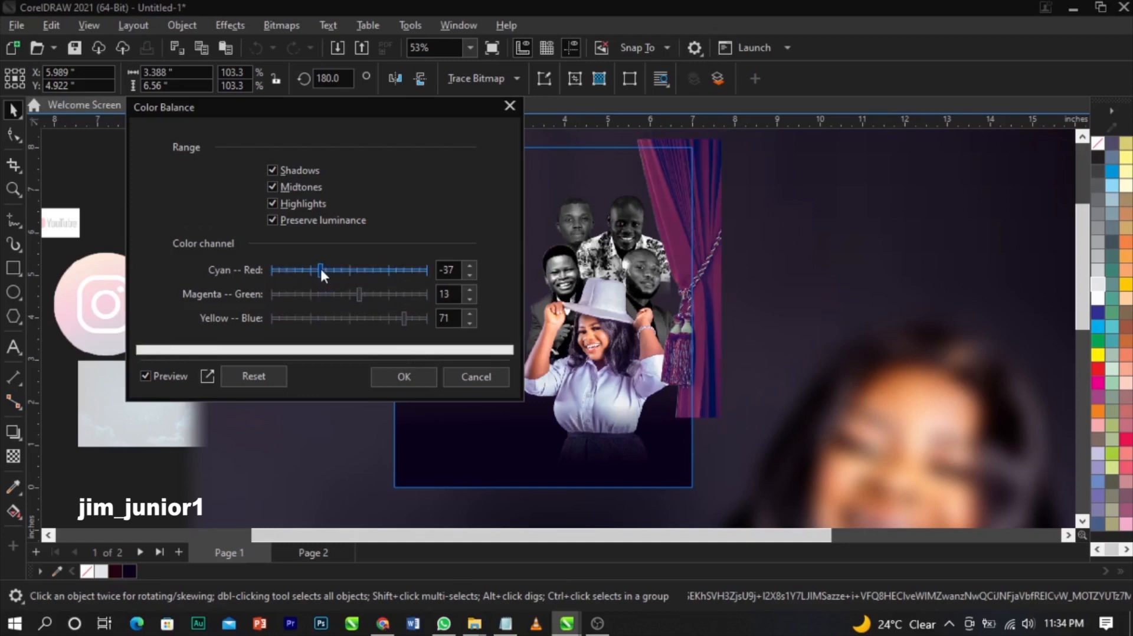
mouse_move(320, 269)
left_mouse_down()
mouse_move(285, 268)
mouse_move(301, 266)
left_mouse_up()
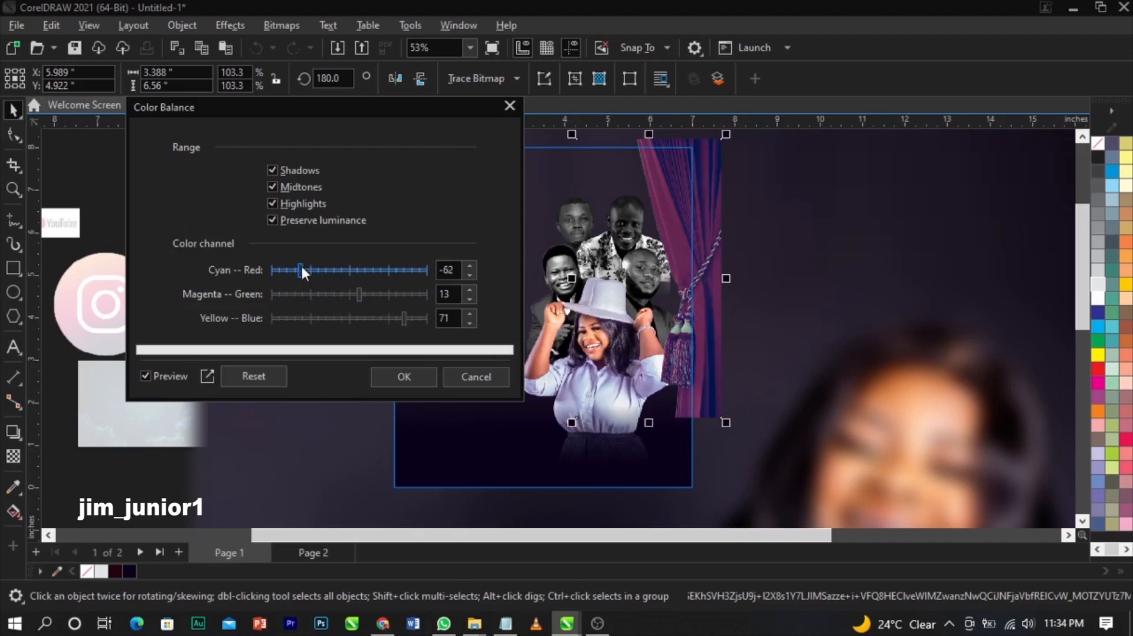
- Apply the colour balance, finish PowerClip editing, then reopen the frame's contents
left_click(419, 377)
left_click(83, 162, "ctrl")
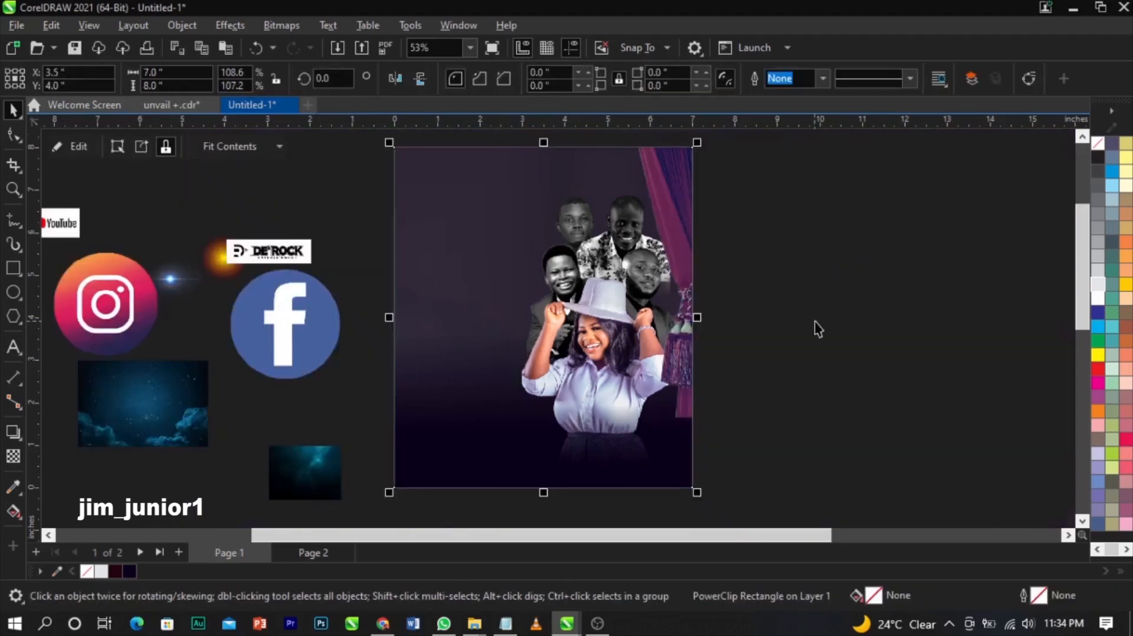
left_click(686, 307, "ctrl")
- Select the clipped curtain and shift it slightly left
left_click(712, 305)
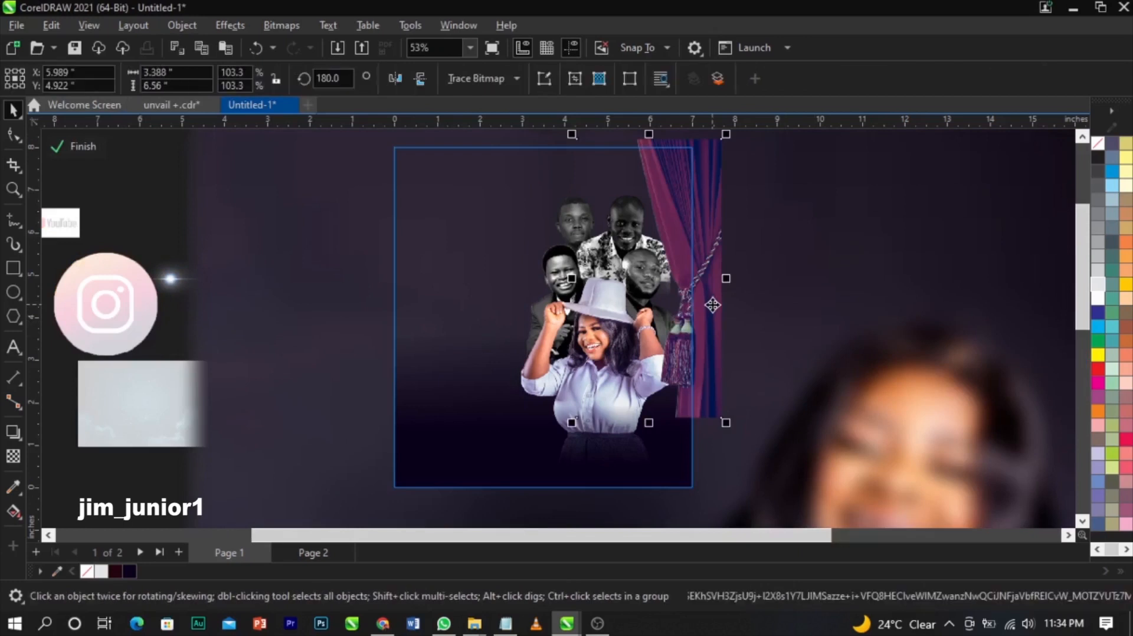
scroll(712, 305, "up", 1)
left_click_drag(707, 288, 700, 288)
left_click(700, 287)
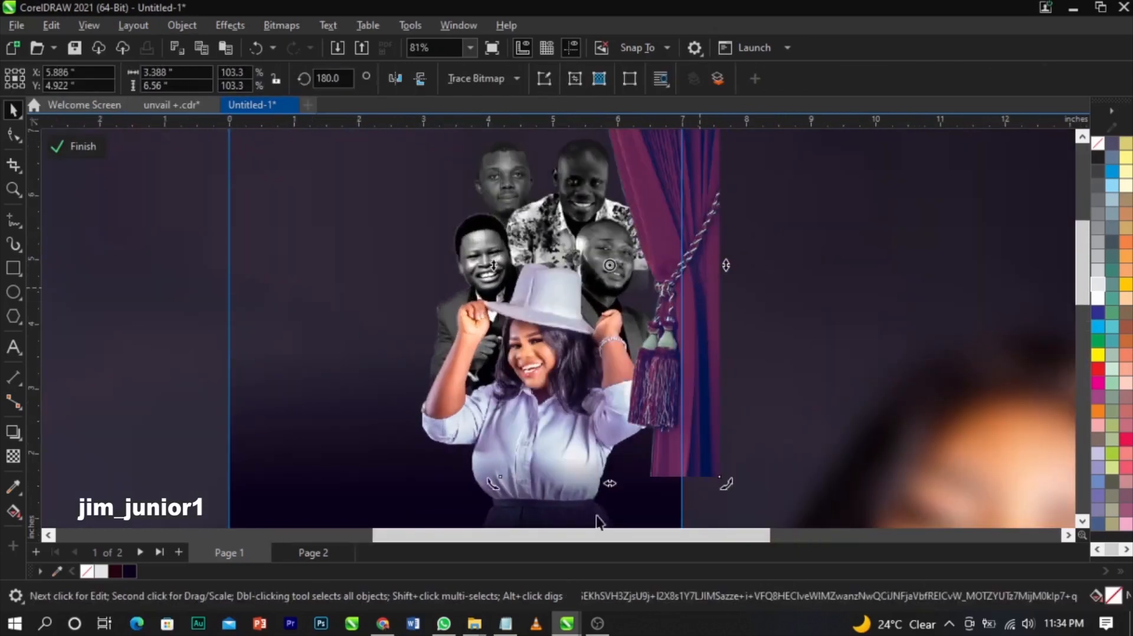
scroll(657, 493, "up", 1)
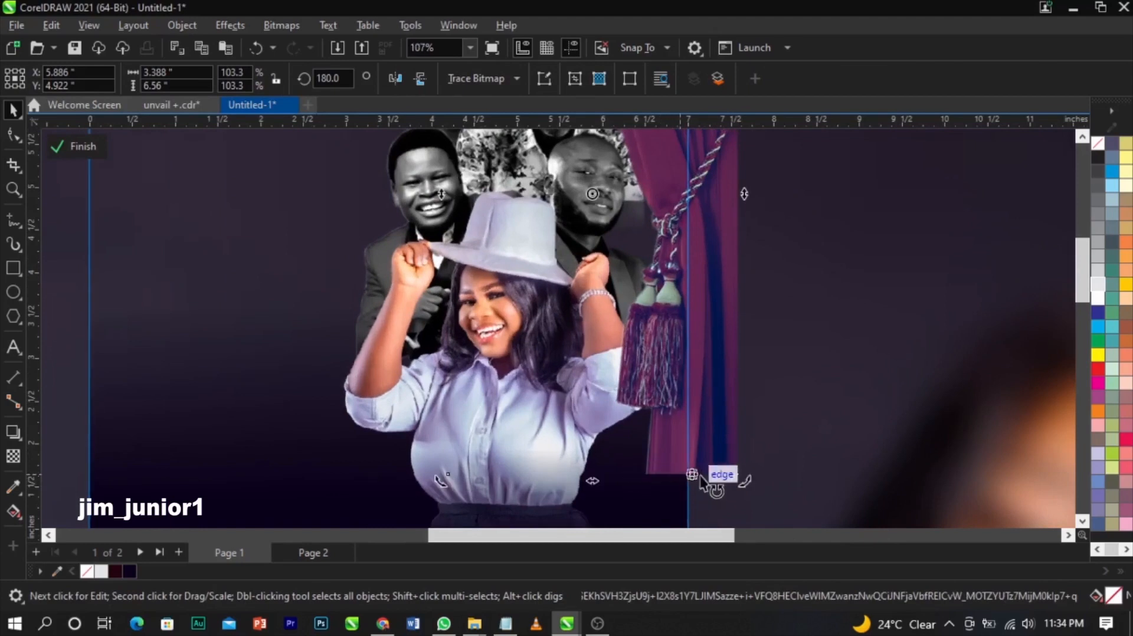
- Add a fountain transparency fading the curtain toward its bottom, with both fade points raised
left_click(13, 457)
left_click_drag(679, 391, 680, 447)
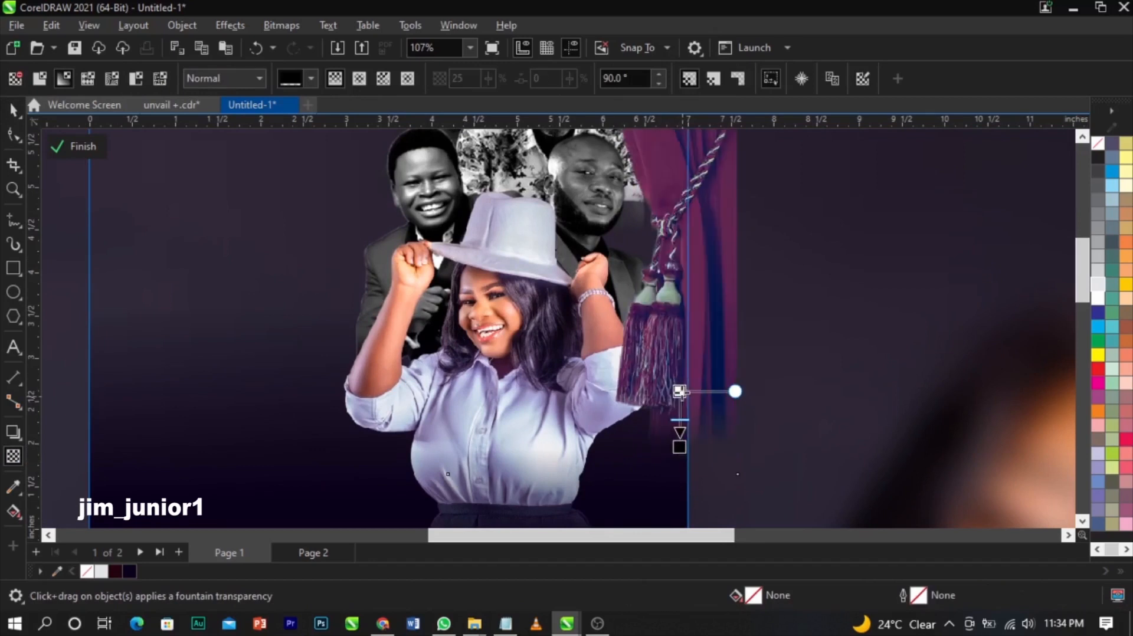
left_click_drag(679, 391, 679, 372)
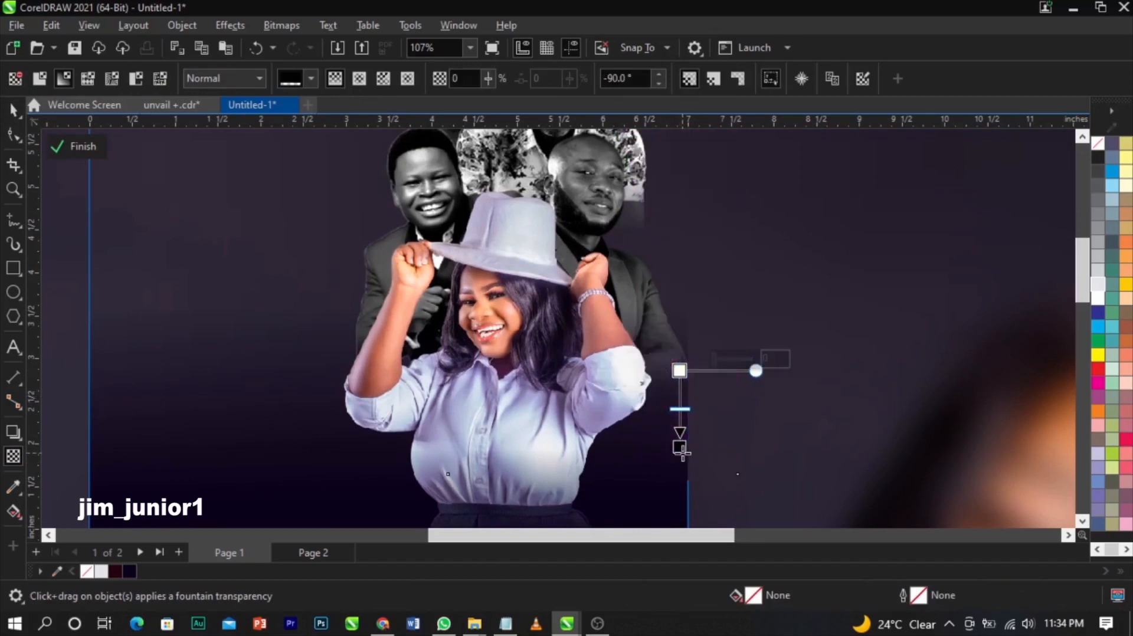
left_click_drag(680, 435, 681, 427)
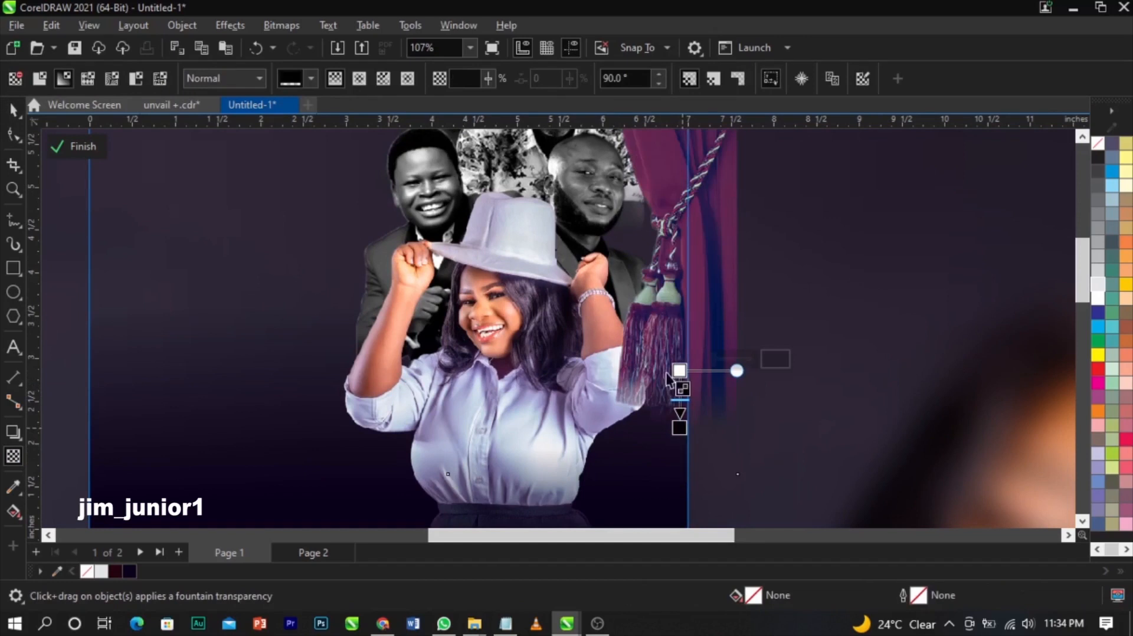
scroll(682, 265, "down", 2)
- Nudge the curtain slightly right, finish PowerClip editing and deselect the frame
key("space")
scroll(681, 260, "up", 1)
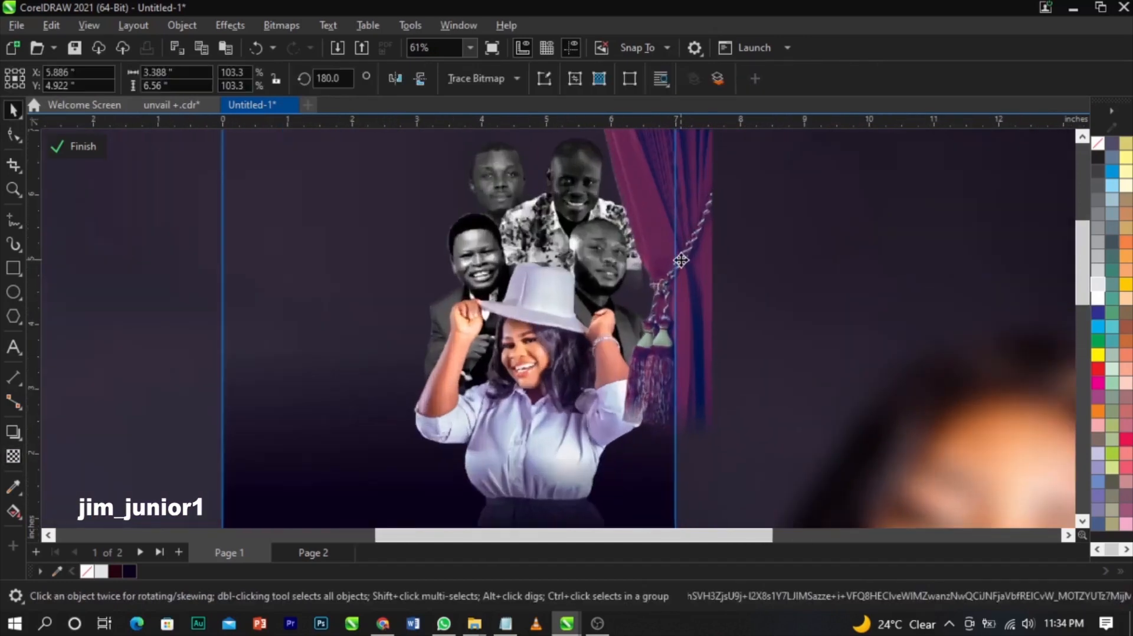
left_click_drag(681, 259, 684, 260)
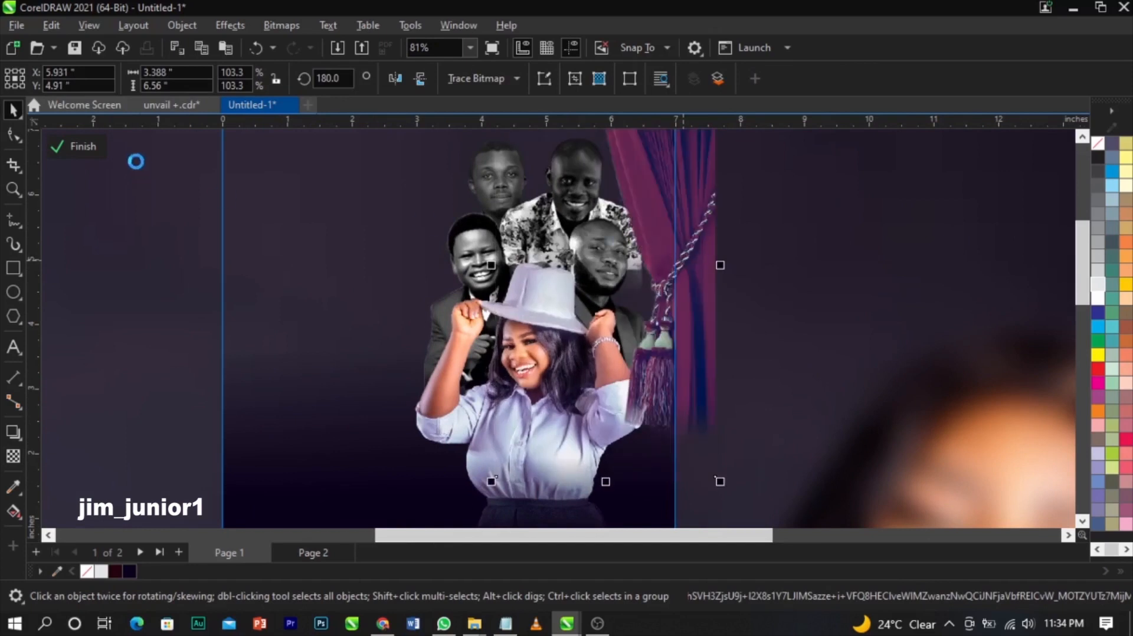
left_click(72, 146)
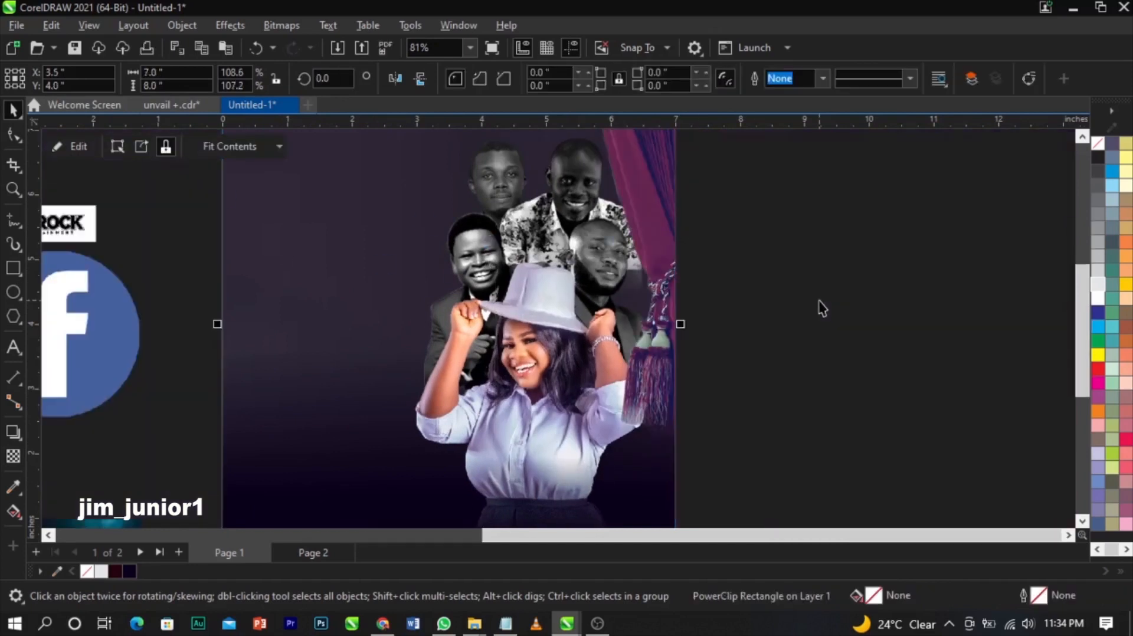
left_click(822, 308)
scroll(822, 308, "down", 1)
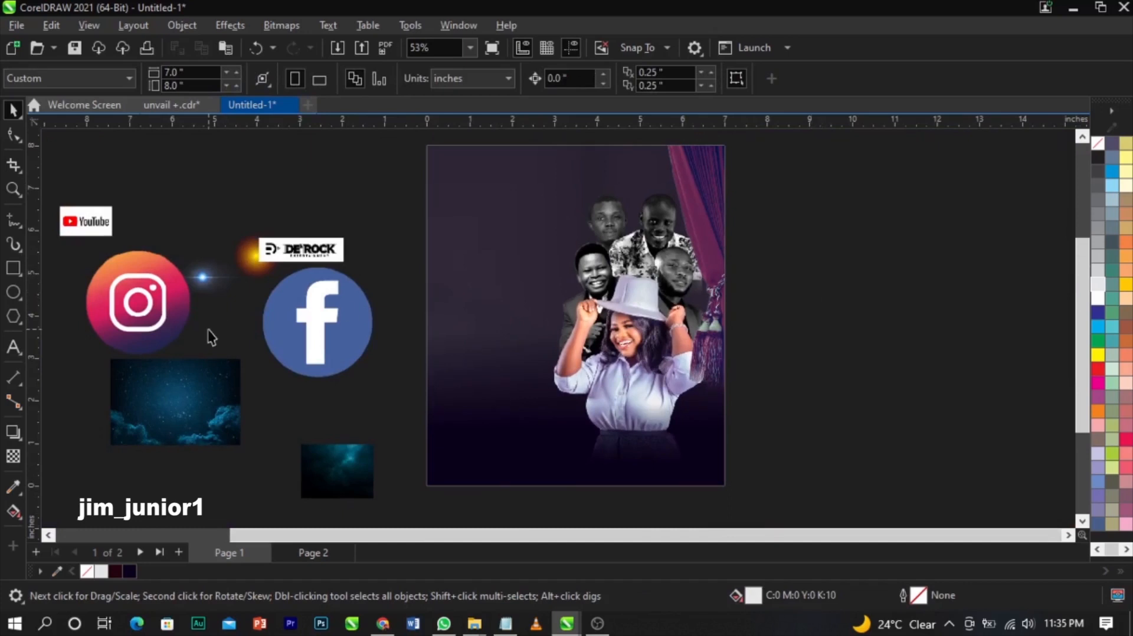
- Place the starry-sky image over the flyer's top, mirrored vertically so clouds sit on top
left_click_drag(112, 425, 693, 368)
left_click_drag(549, 274, 623, 233)
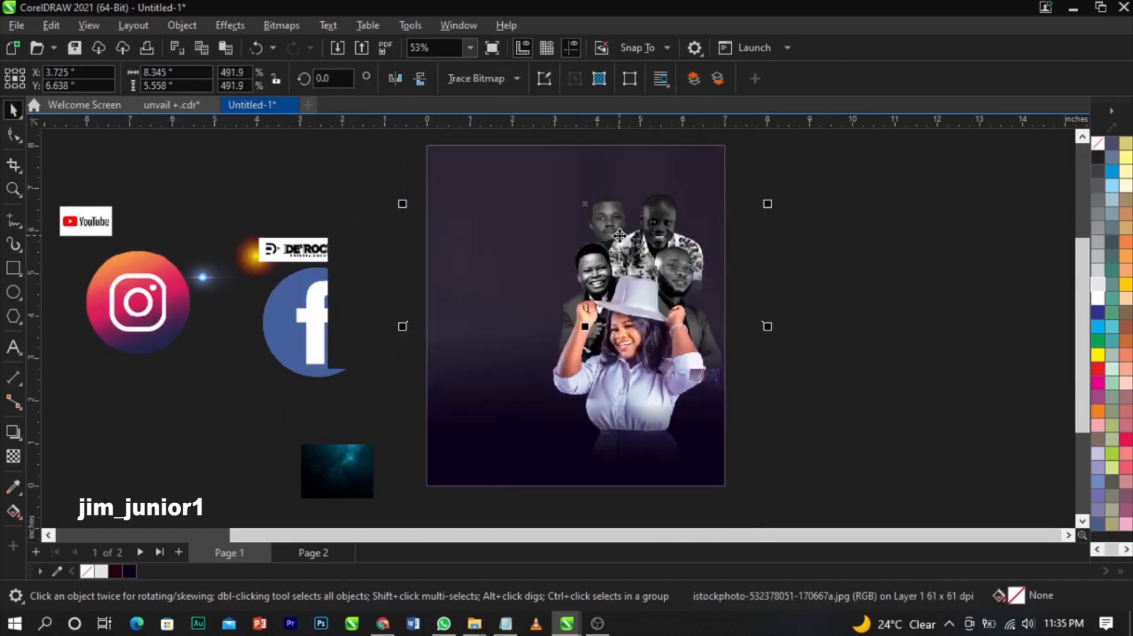
left_click(420, 78)
left_click_drag(635, 203, 639, 229)
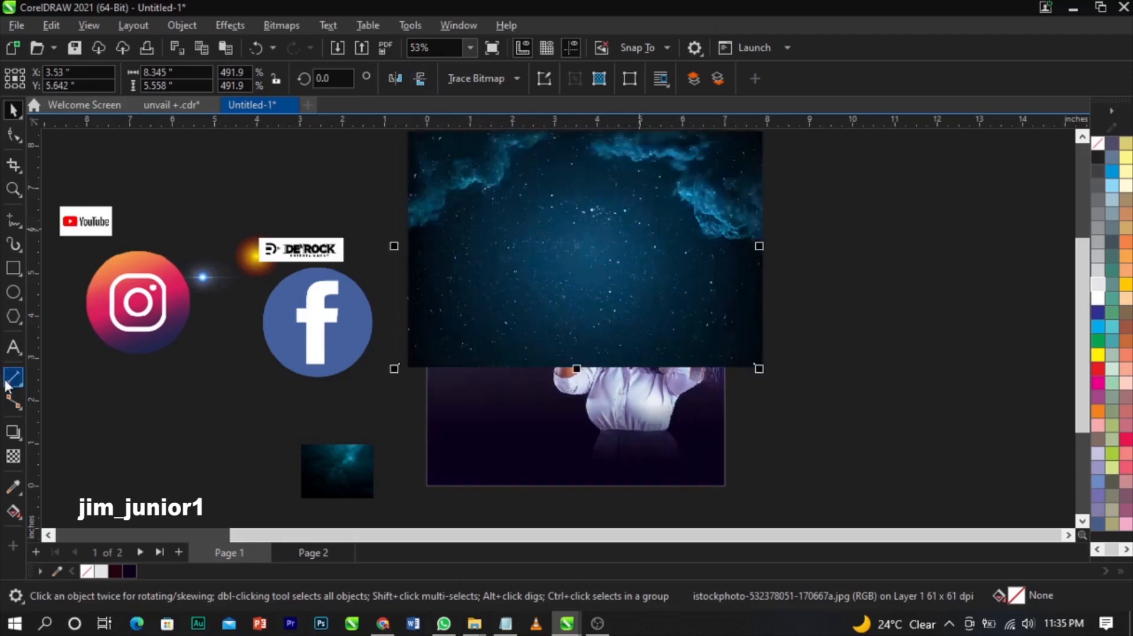
- Convert the starry sky to grayscale via the Bitmaps mode options
left_click(281, 28)
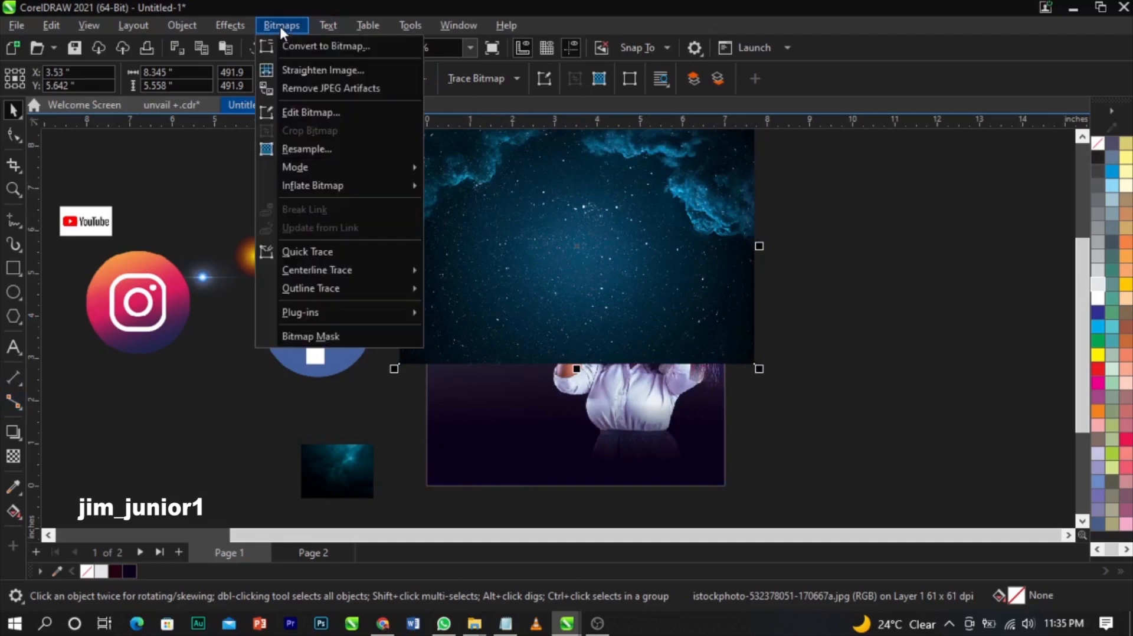
mouse_move(327, 167)
left_click(473, 189)
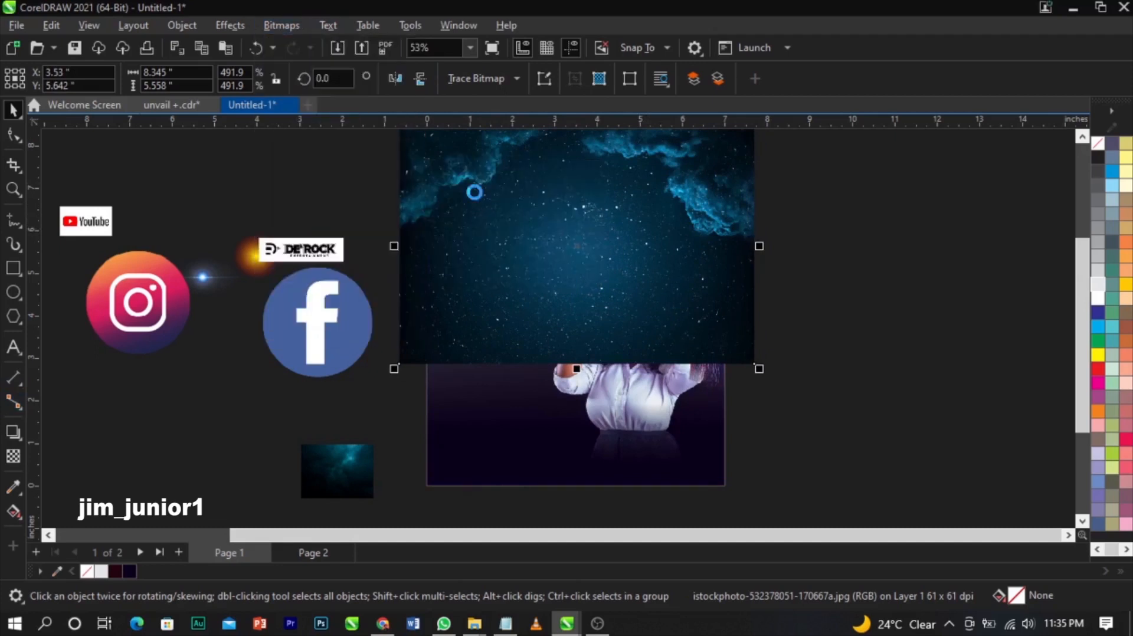
- Give the starry sky a downward fountain transparency blended in Screen mode
left_click(14, 456)
left_click_drag(575, 190, 575, 293)
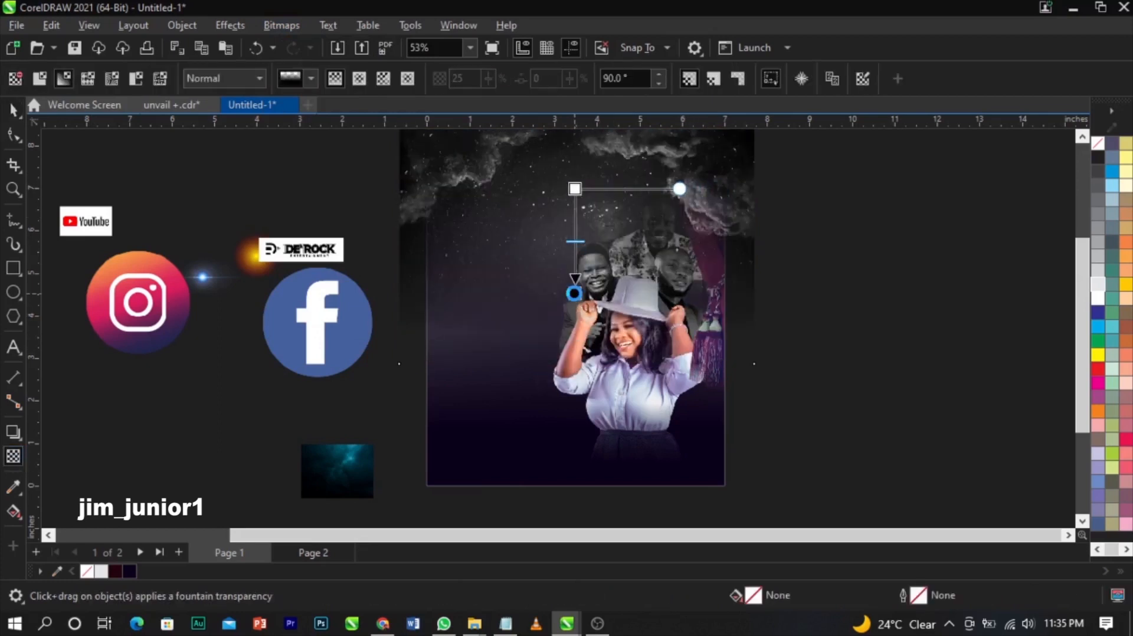
left_click(243, 77)
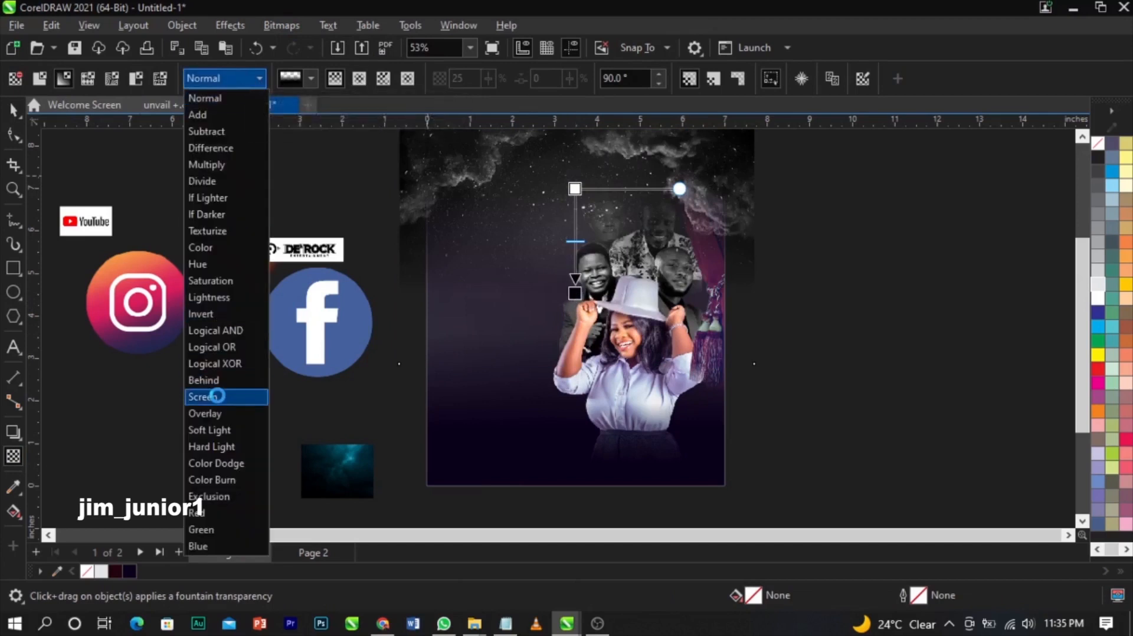
left_click(217, 396)
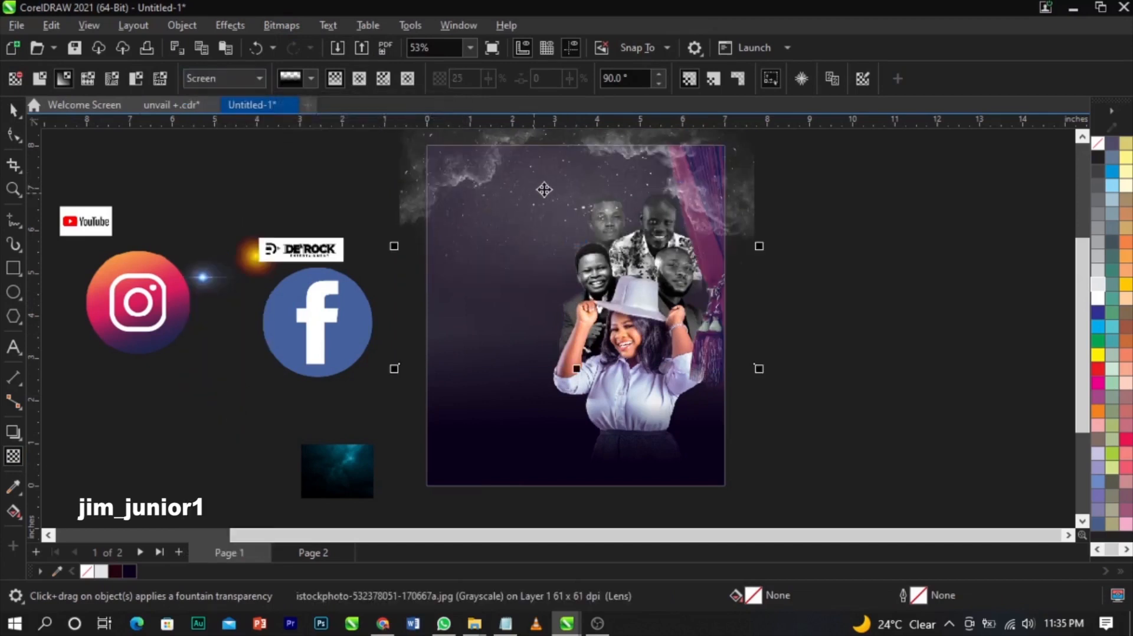
key("space")
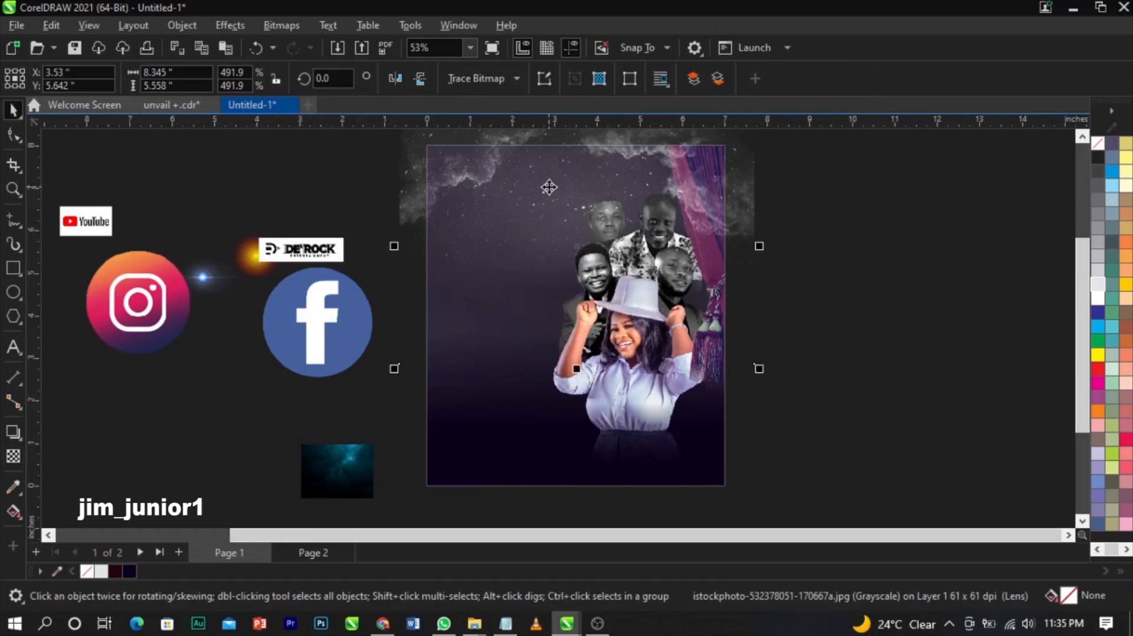
- PowerClip the starry-sky image inside the flyer frame
right_click(551, 187)
left_click(611, 354)
left_click(639, 389)
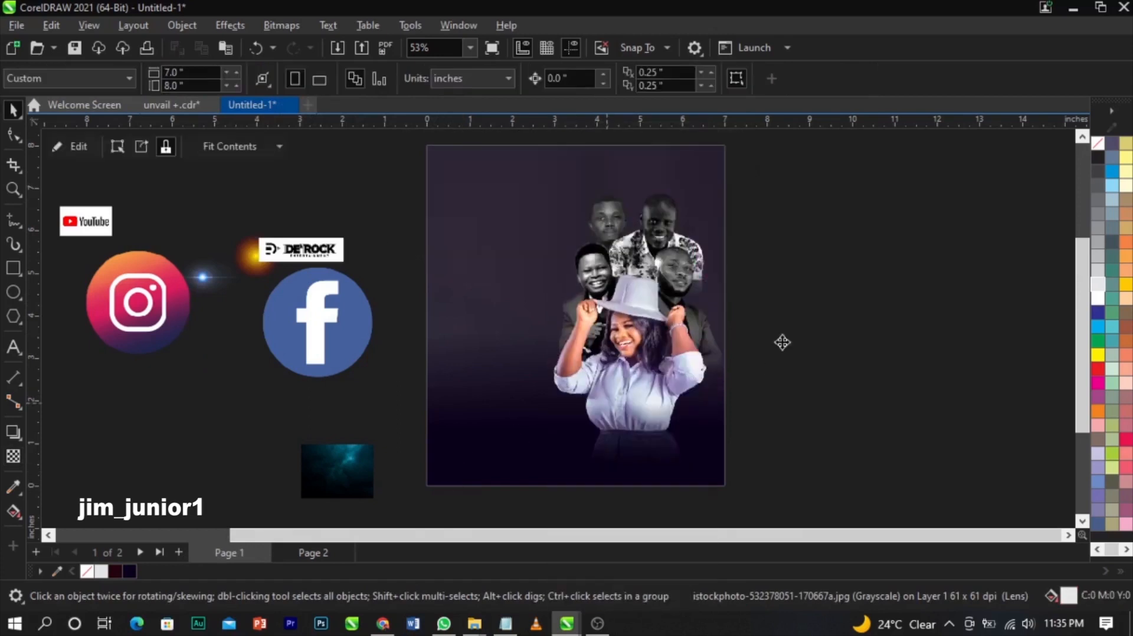
- Open the frame's contents for editing, finish, then reopen them for further adjustment
right_click(534, 203)
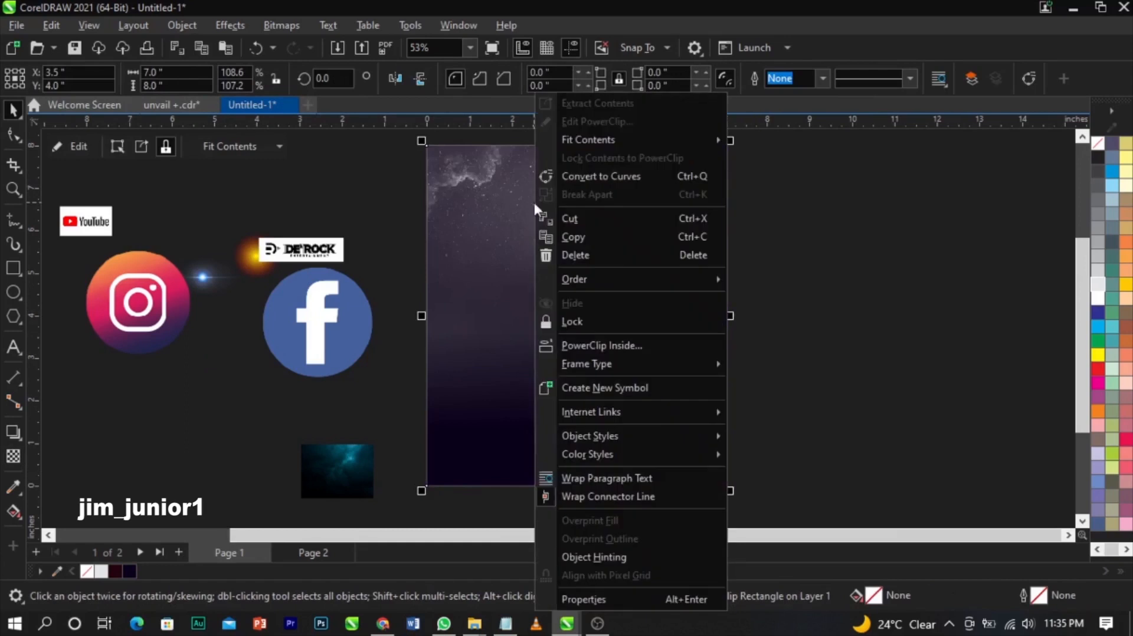
left_click(578, 121)
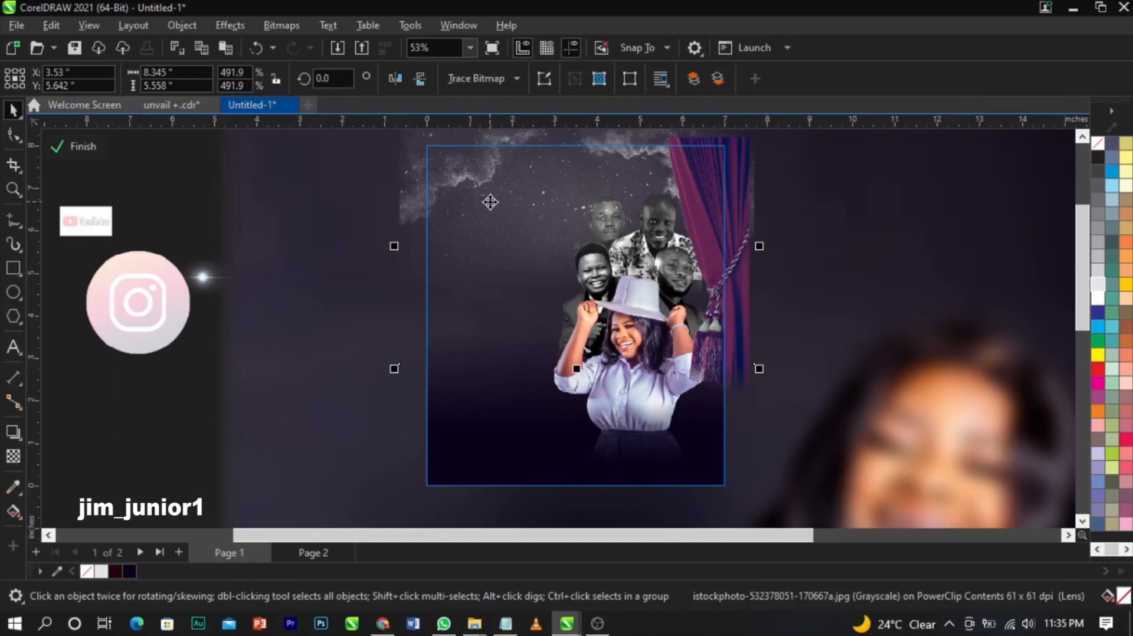
left_click(78, 148)
left_click(77, 150)
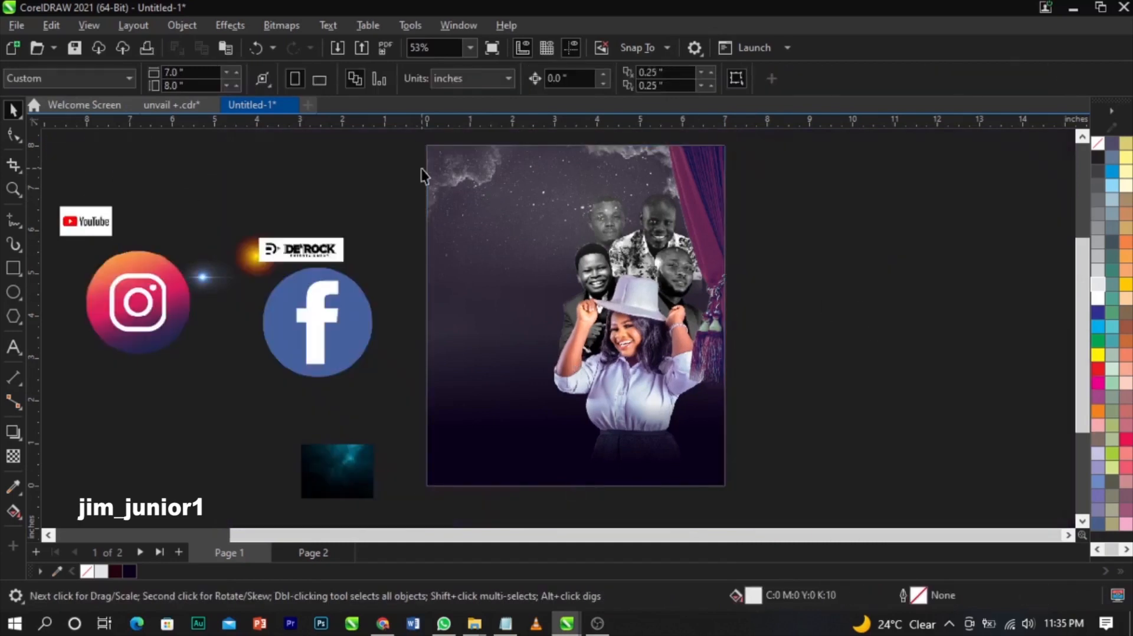
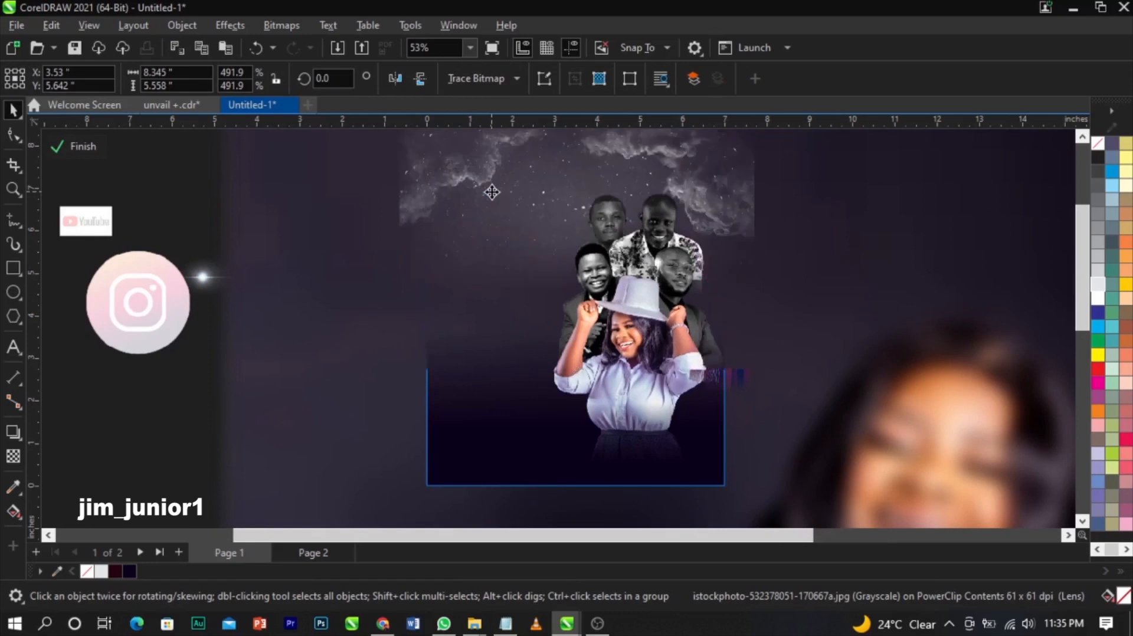
- Raise the sky photo's transparency to about 45 and finish editing the PowerClip contents
left_click(13, 456)
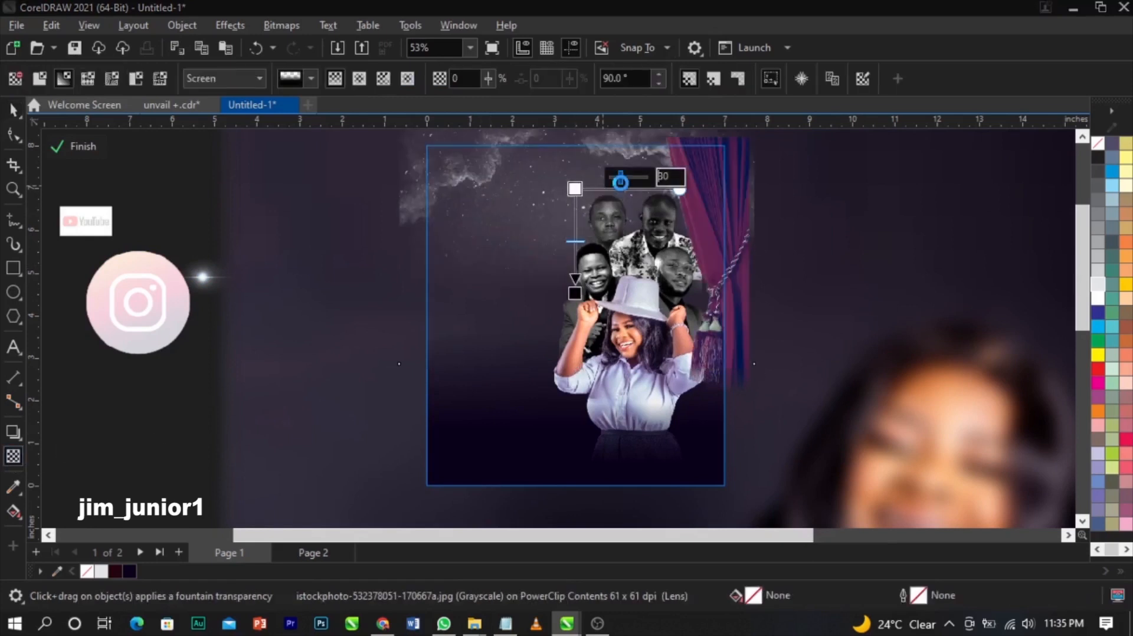
left_click(621, 182)
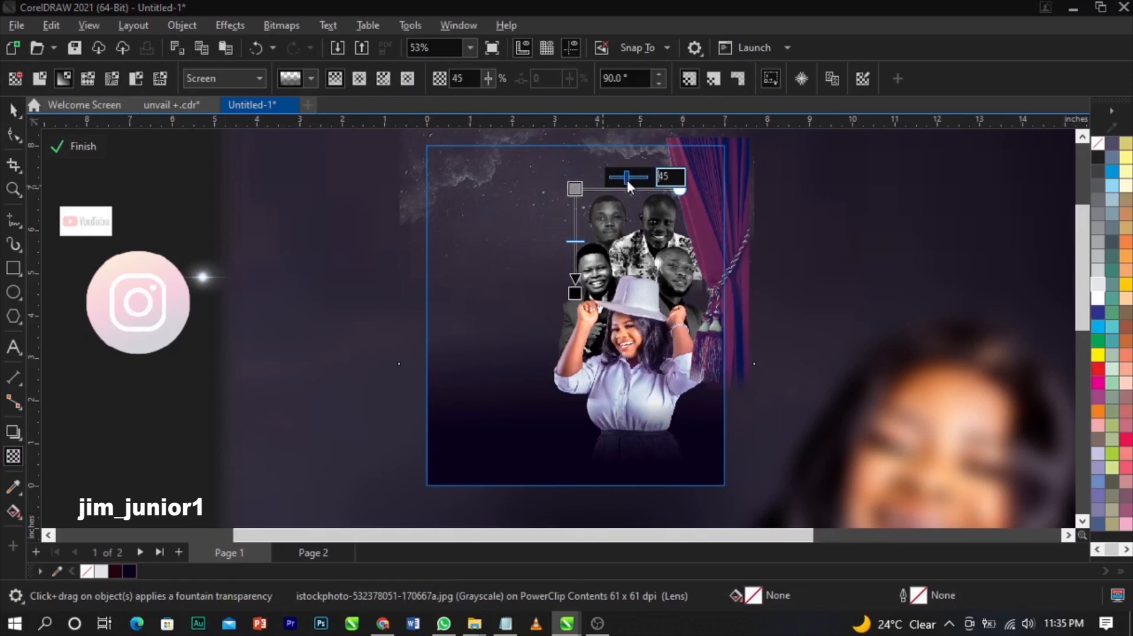
key("space")
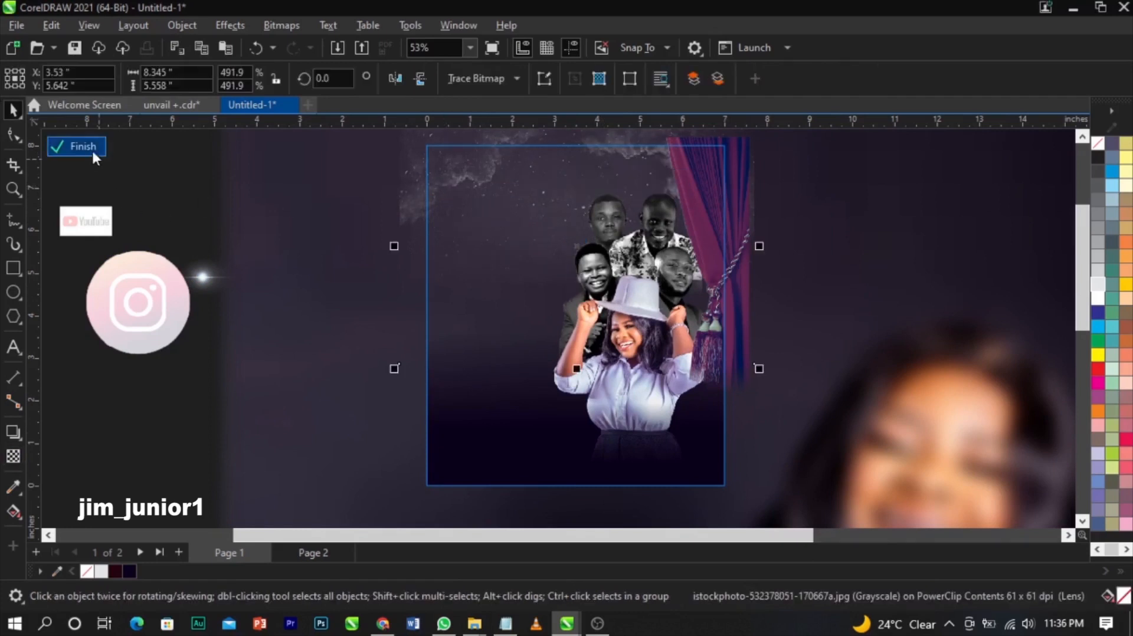
left_click(91, 148)
left_click(787, 248)
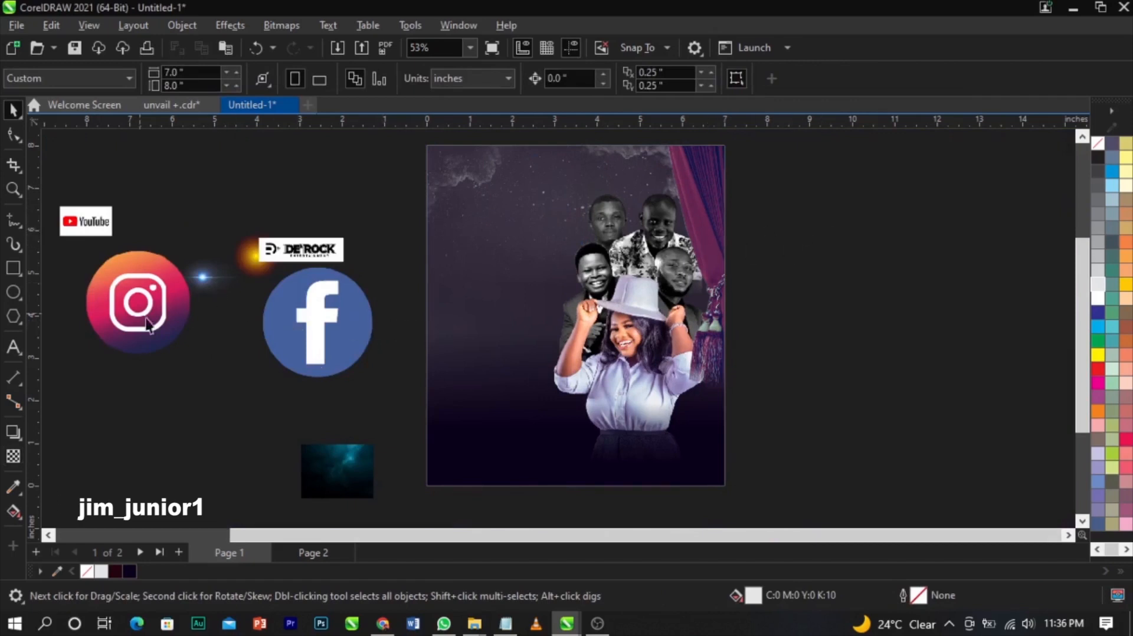
- Move the dark cloud photo over the flyer and convert it to grayscale
left_click_drag(339, 472, 671, 365)
left_click_drag(550, 282, 599, 290)
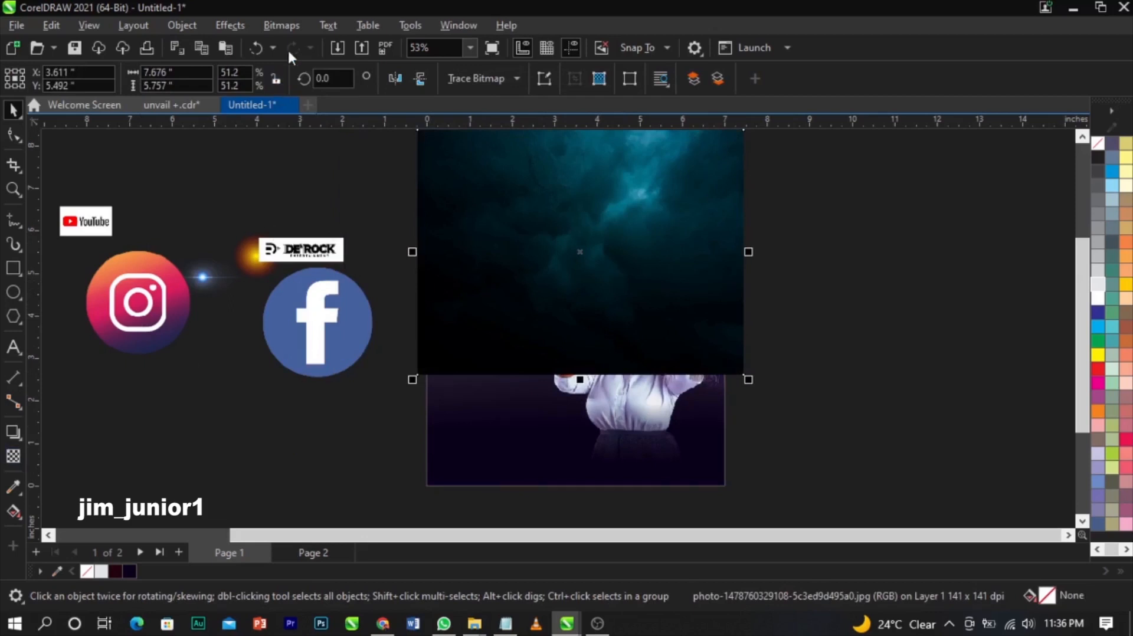
left_click(281, 25)
mouse_move(314, 166)
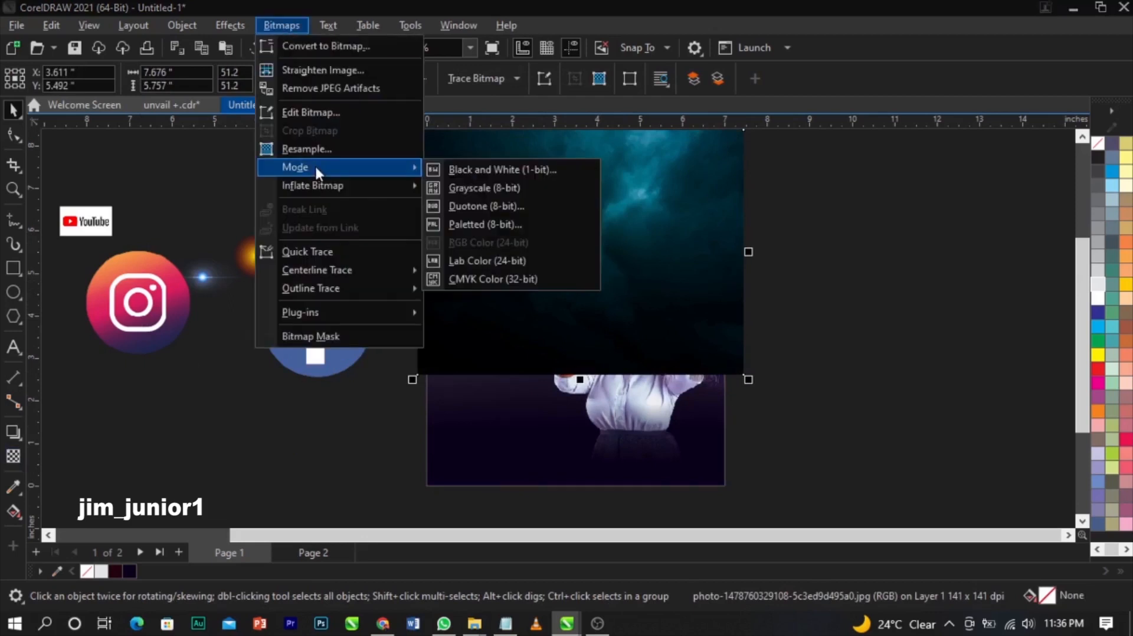
left_click(479, 188)
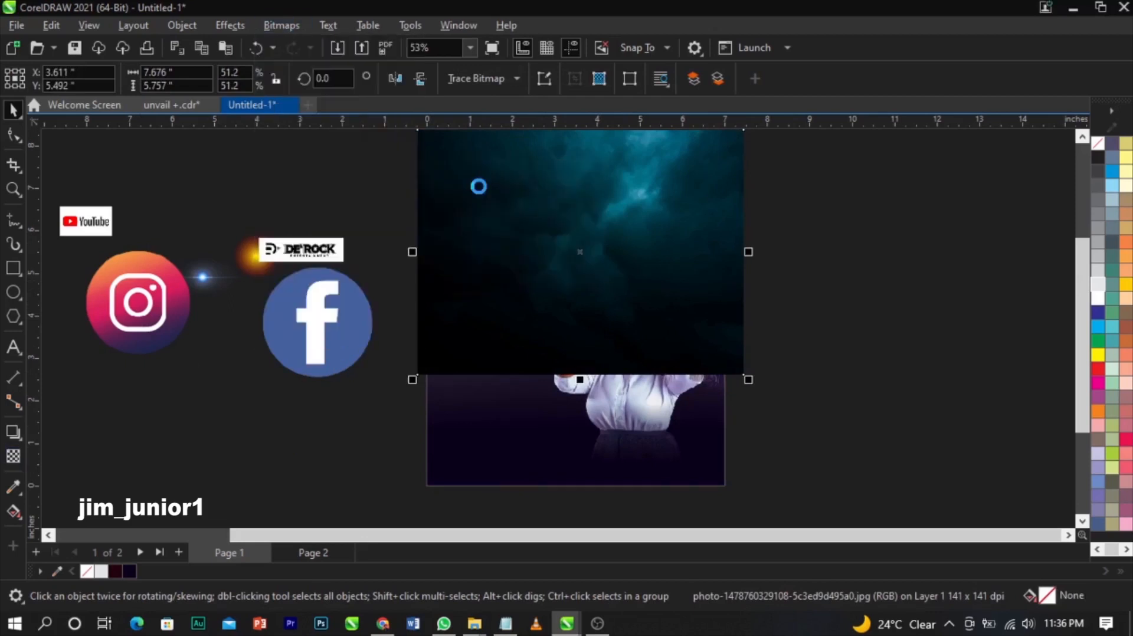
- Give the cloud photo a top-to-bottom fountain transparency in Screen mode
left_click(13, 458)
left_click_drag(602, 218, 602, 323)
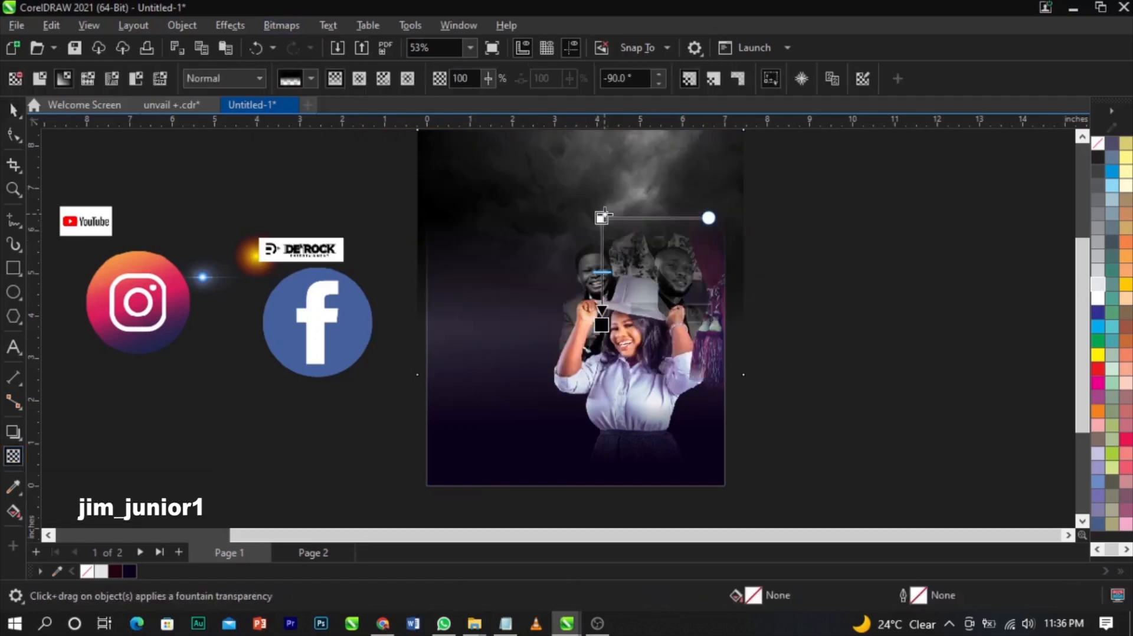
left_click(603, 216)
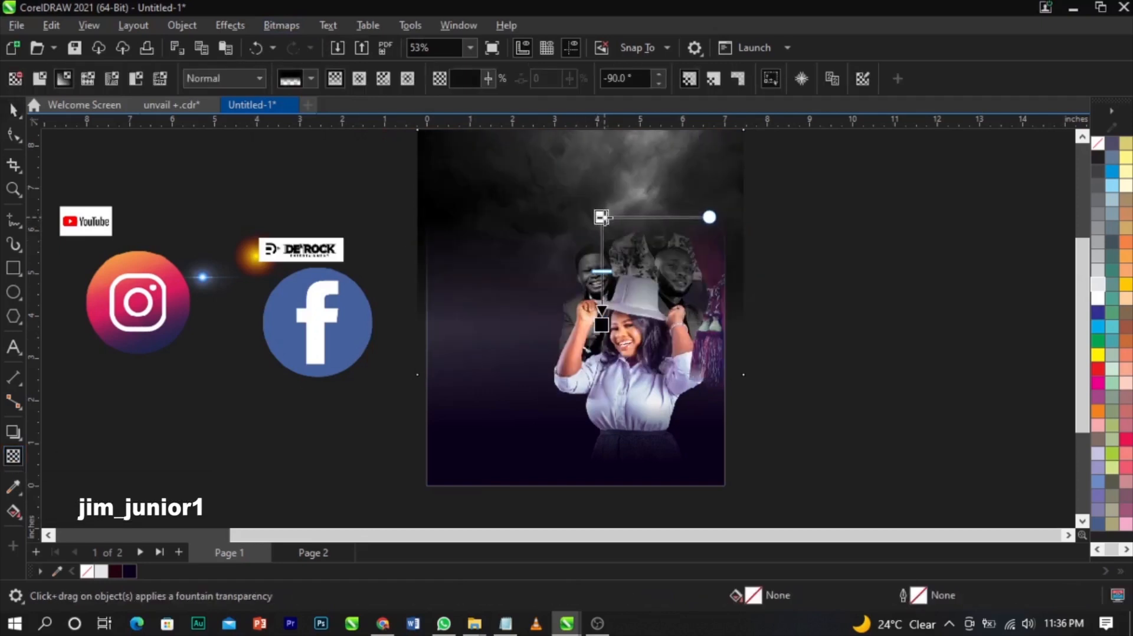
left_click(243, 79)
left_click(222, 394)
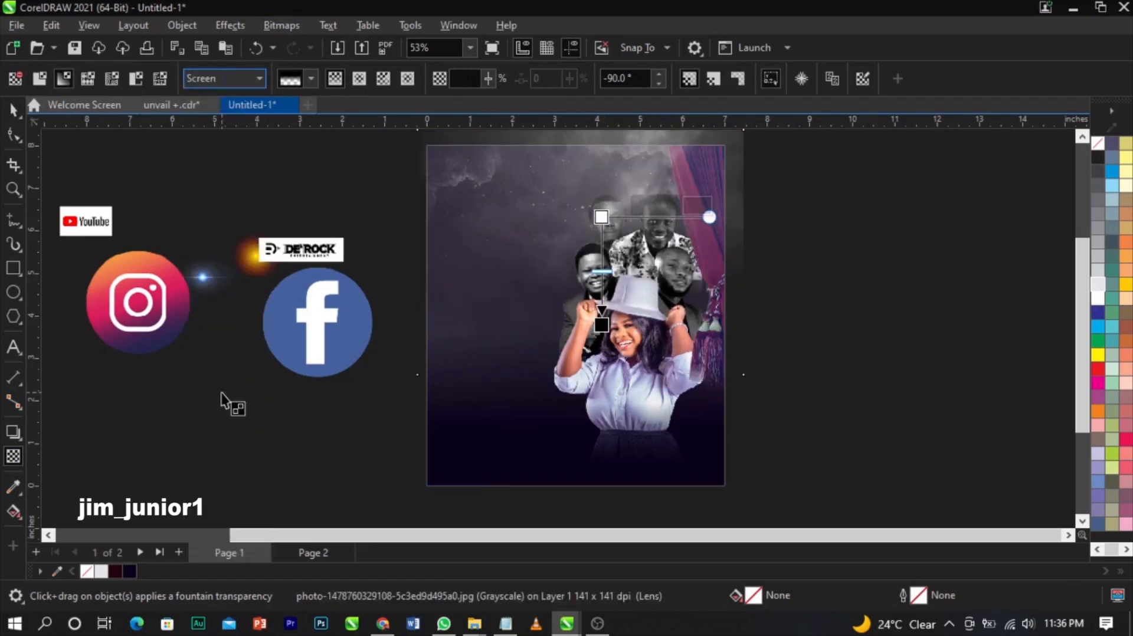
key("space")
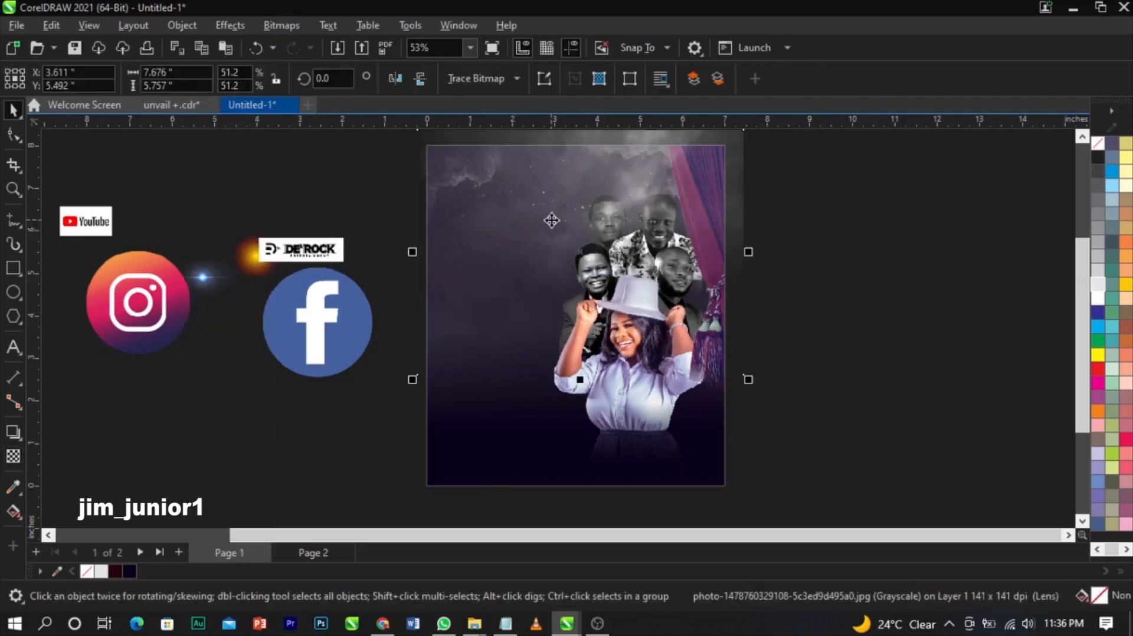
- Place the cloud photo inside the flyer's PowerClip frame and finish editing
key("ctrl+x")
double_click(476, 362)
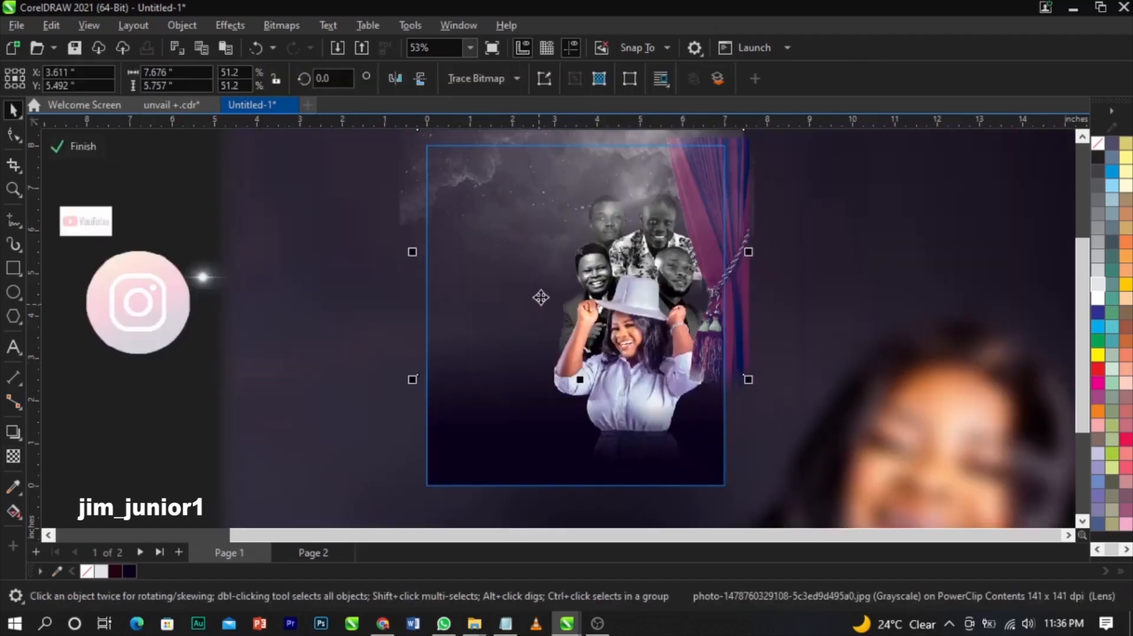
key("ctrl+v")
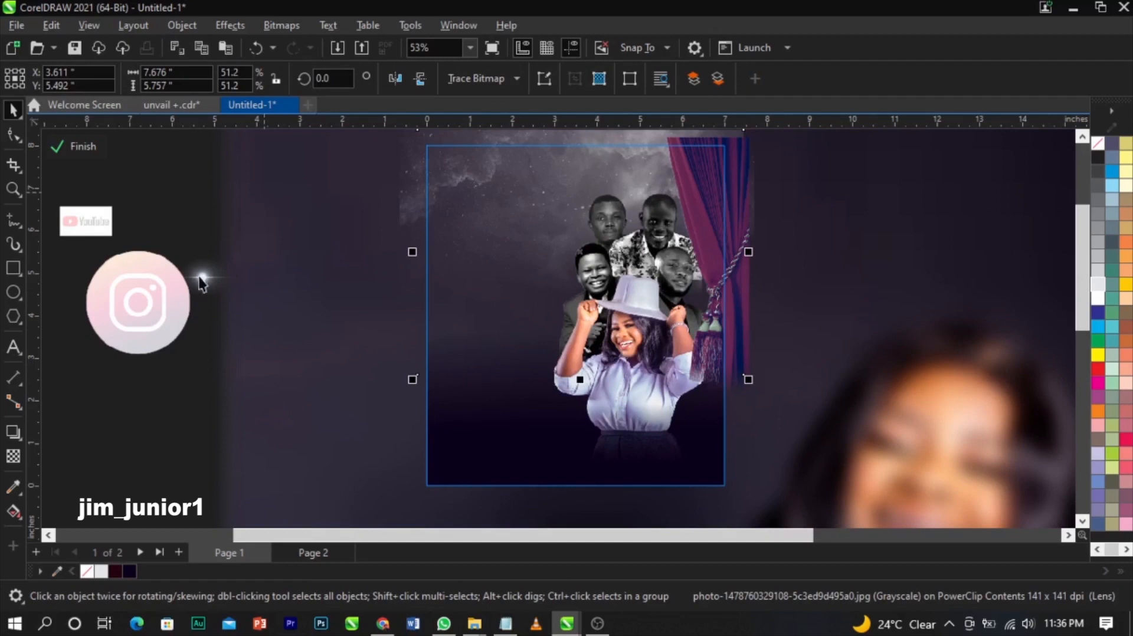
left_click(68, 146)
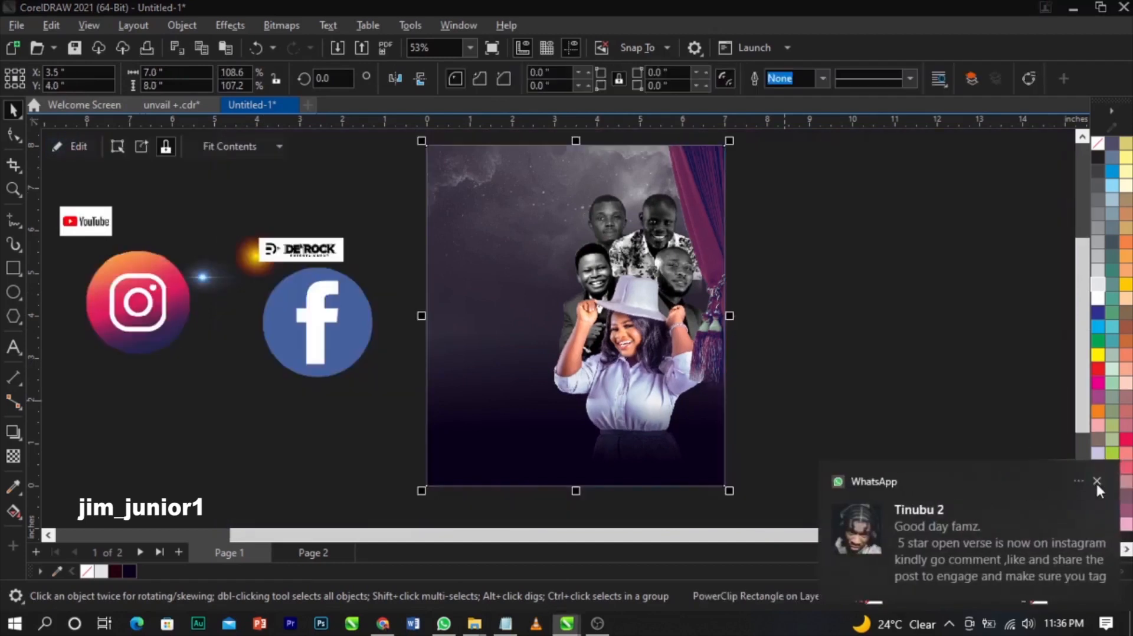
left_click(1096, 482)
left_click(891, 304)
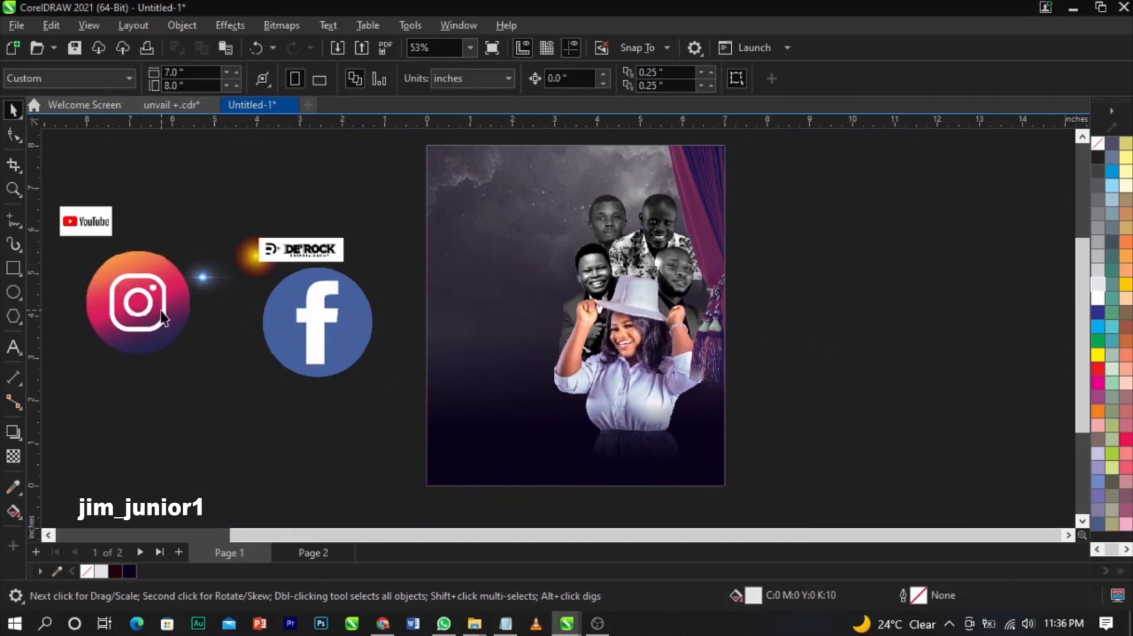
- Shift the DE'ROCK logo up and right, then put the orange glow inside the PowerClip frame
left_click(300, 248)
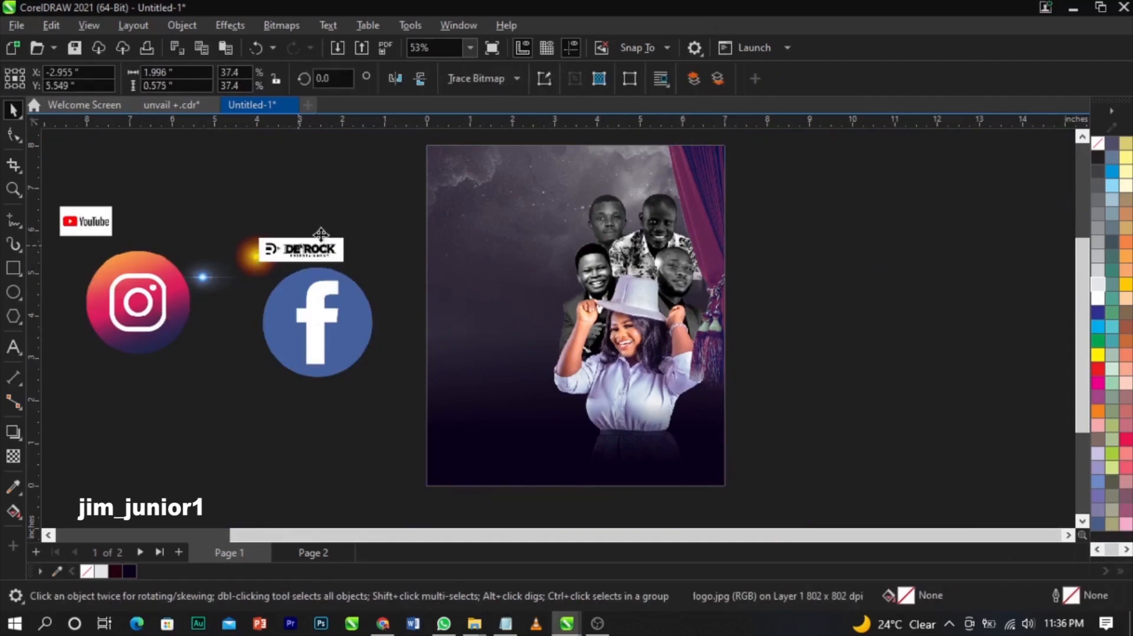
left_click_drag(300, 246, 318, 211)
left_click(207, 289)
left_click(273, 260)
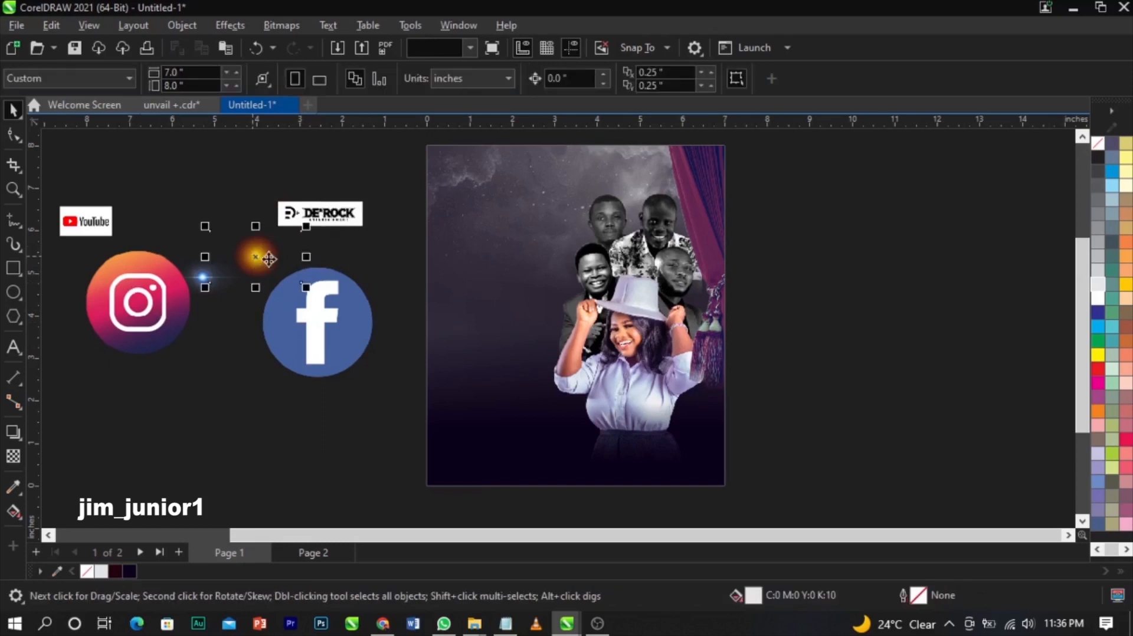
key("ctrl+x")
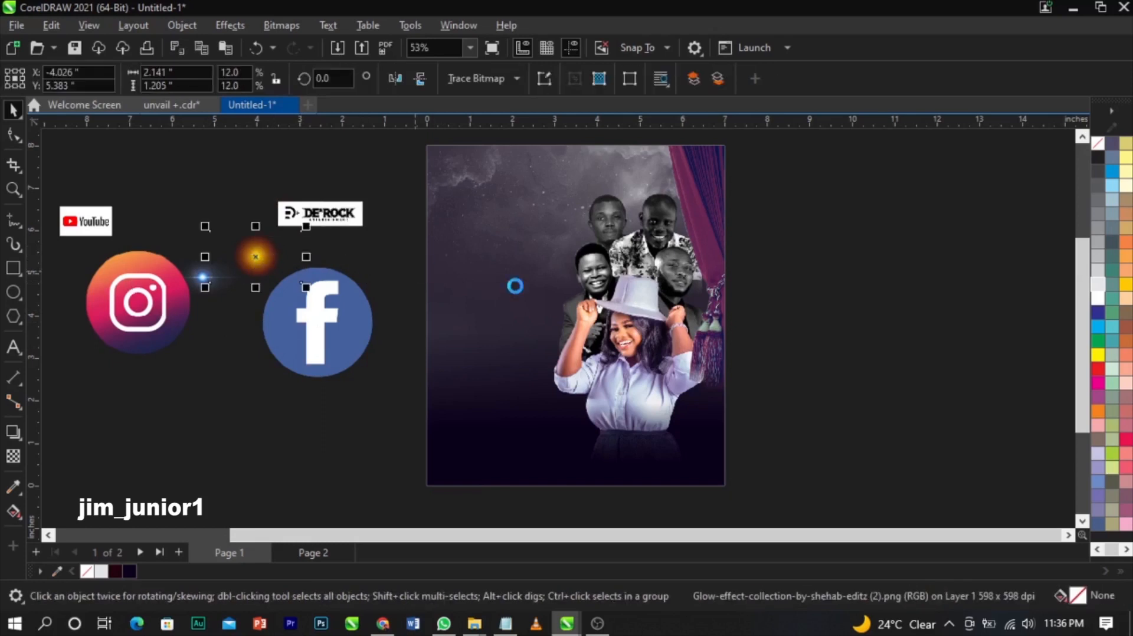
left_click(526, 285, "ctrl")
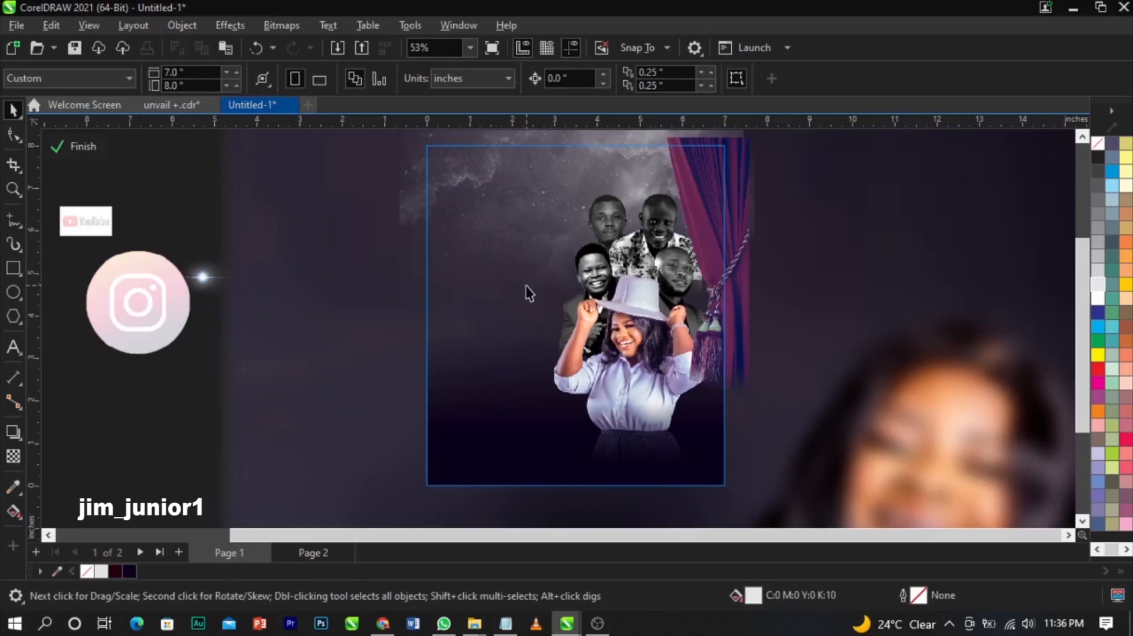
key("ctrl+v")
- Position the glow at the curtain's edge, blend it in Screen mode, and layer it behind the people
mouse_move(270, 270)
left_mouse_down()
mouse_move(737, 328)
mouse_move(735, 305)
mouse_move(864, 391)
left_mouse_up()
left_click_drag(753, 317, 754, 306)
scroll(755, 306, "up", 4)
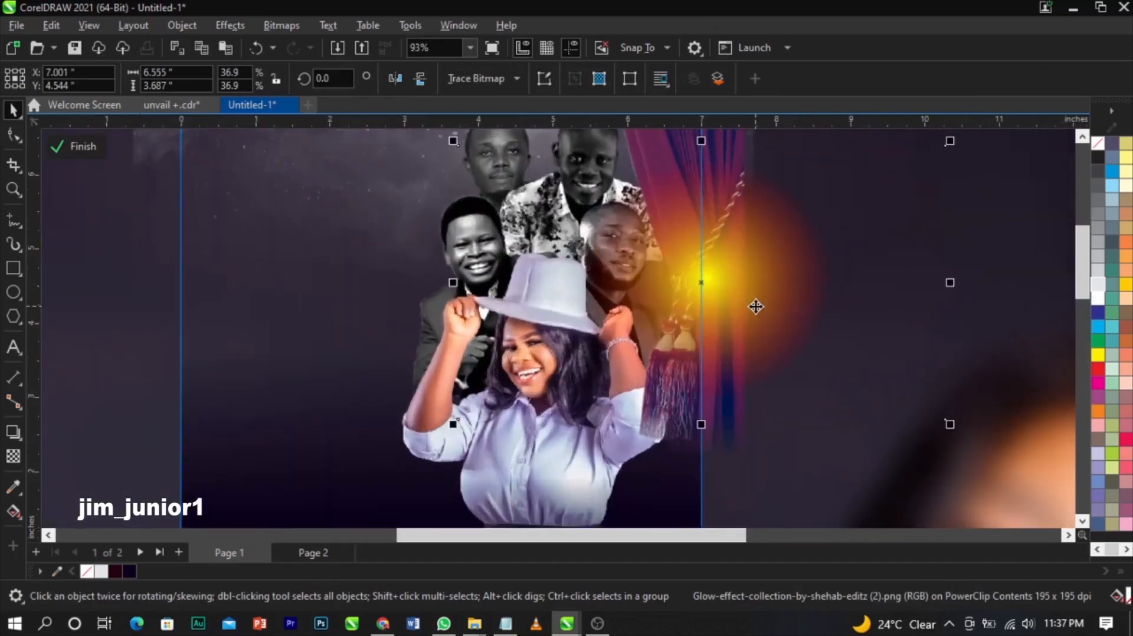
left_click_drag(754, 307, 743, 310)
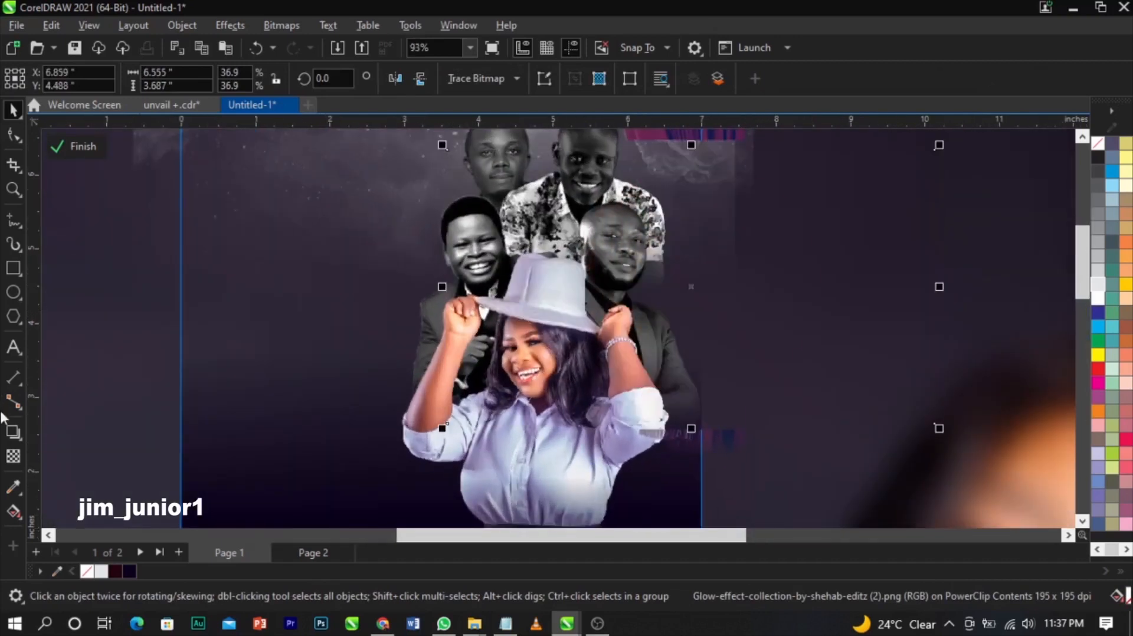
left_click(13, 456)
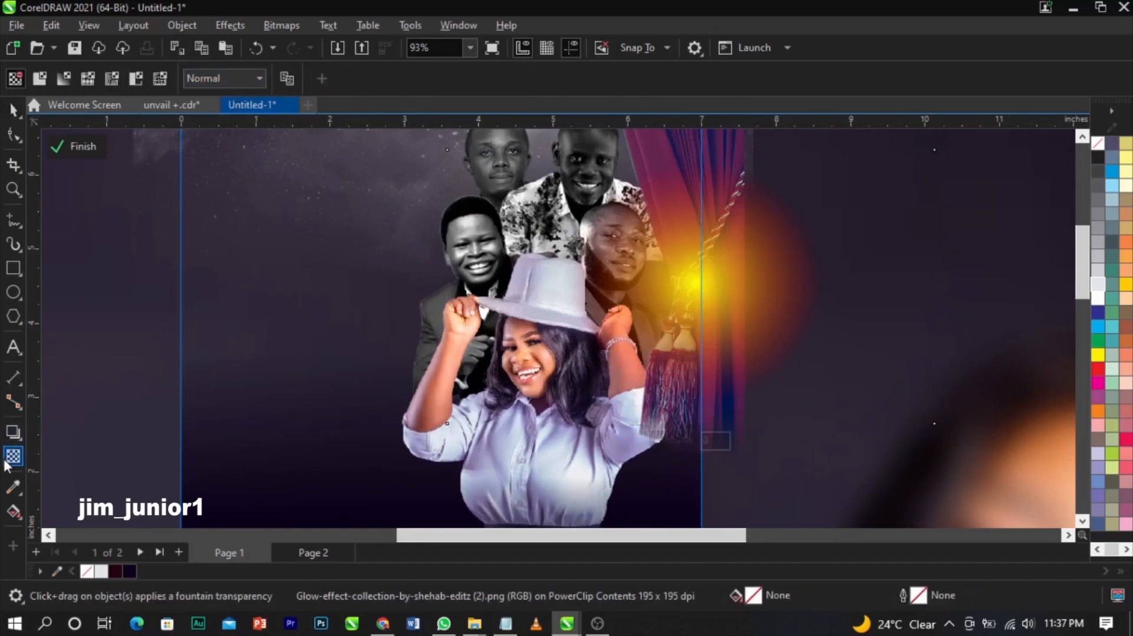
left_click(224, 81)
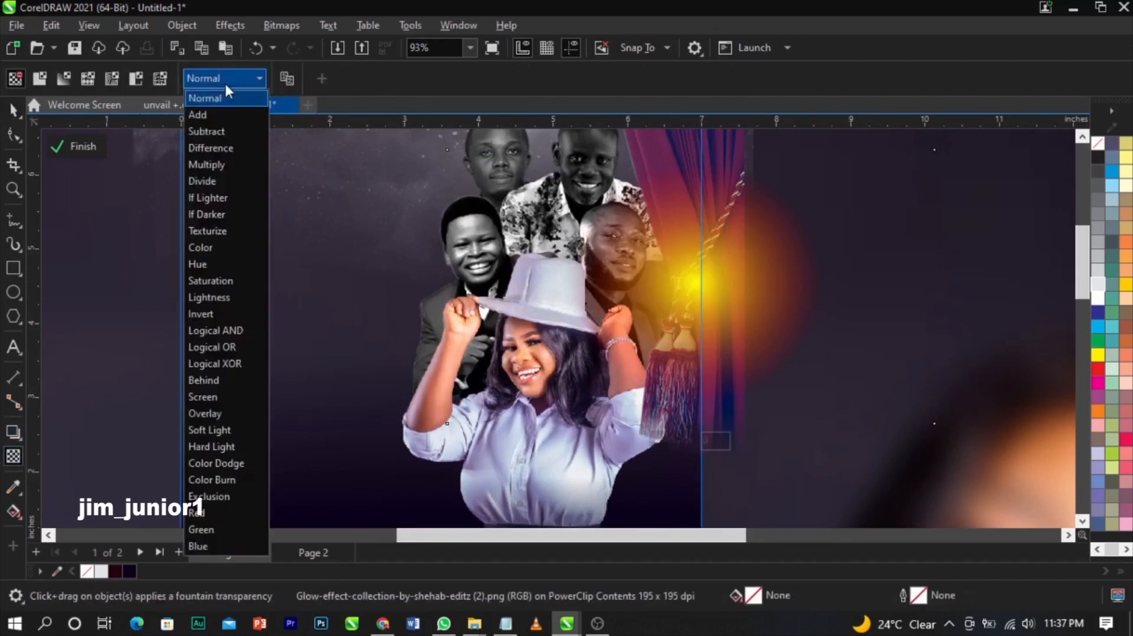
left_click(213, 396)
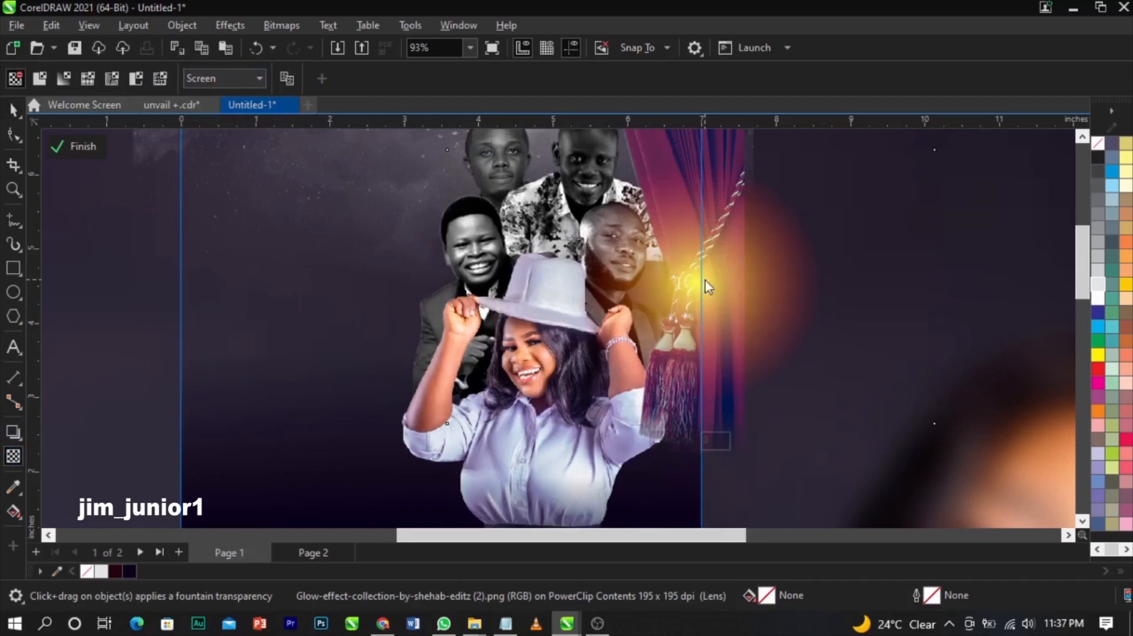
key("space")
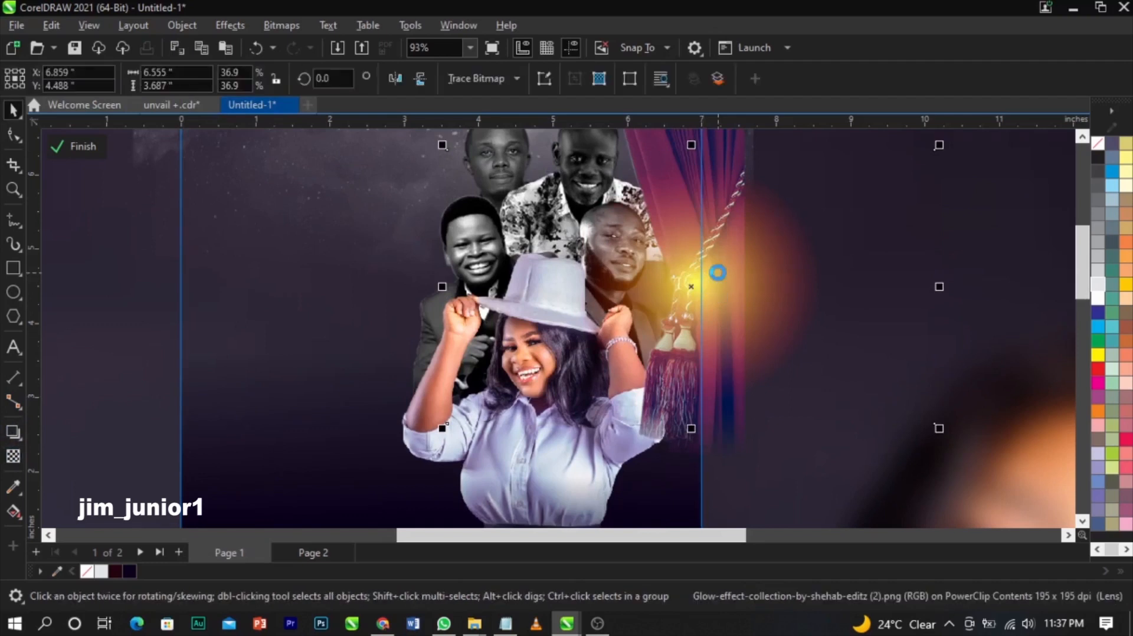
key("shift+Page_Down")
key("ctrl+Page_Up")
key("ctrl+Page_Up")
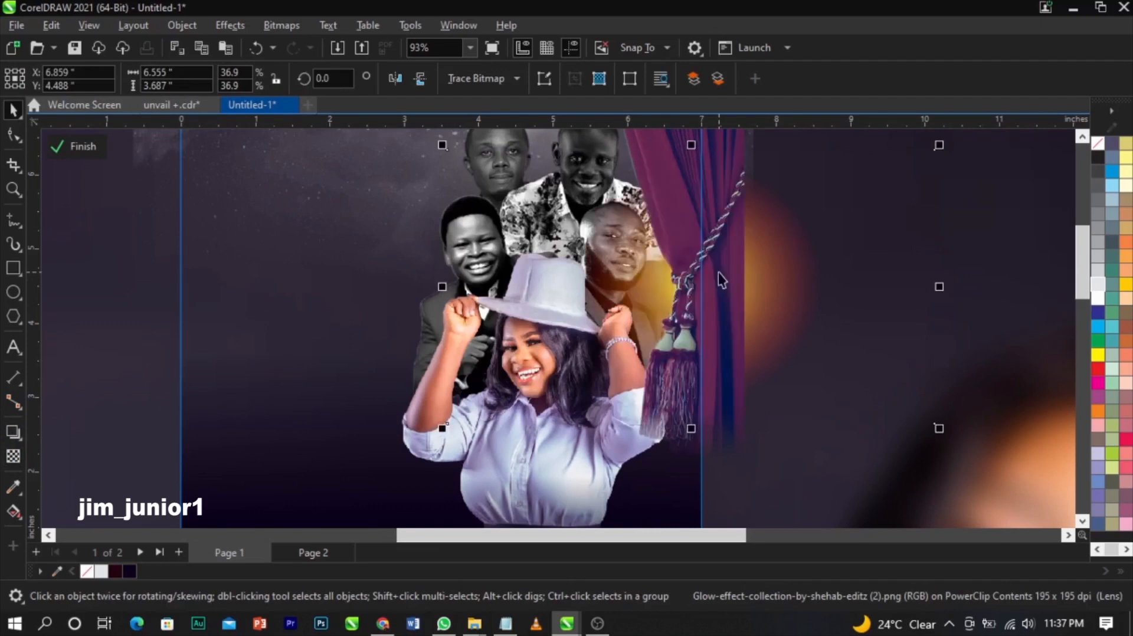
- Enlarge the glow behind the group photo and finish PowerClip editing
scroll(725, 284, "down", 1)
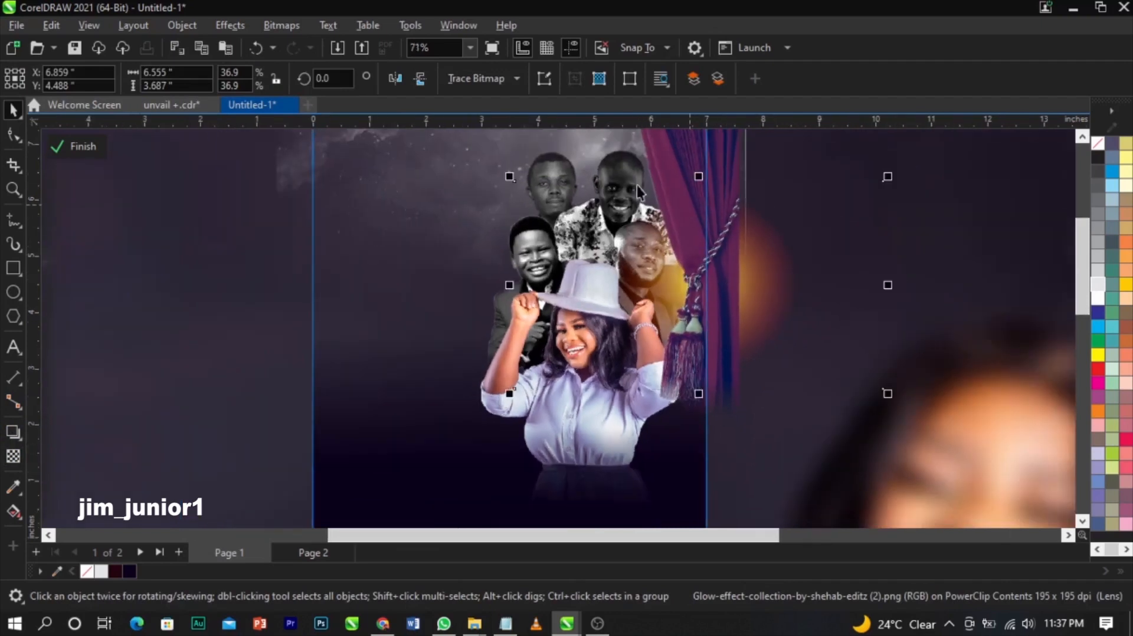
left_click_drag(511, 176, 459, 144)
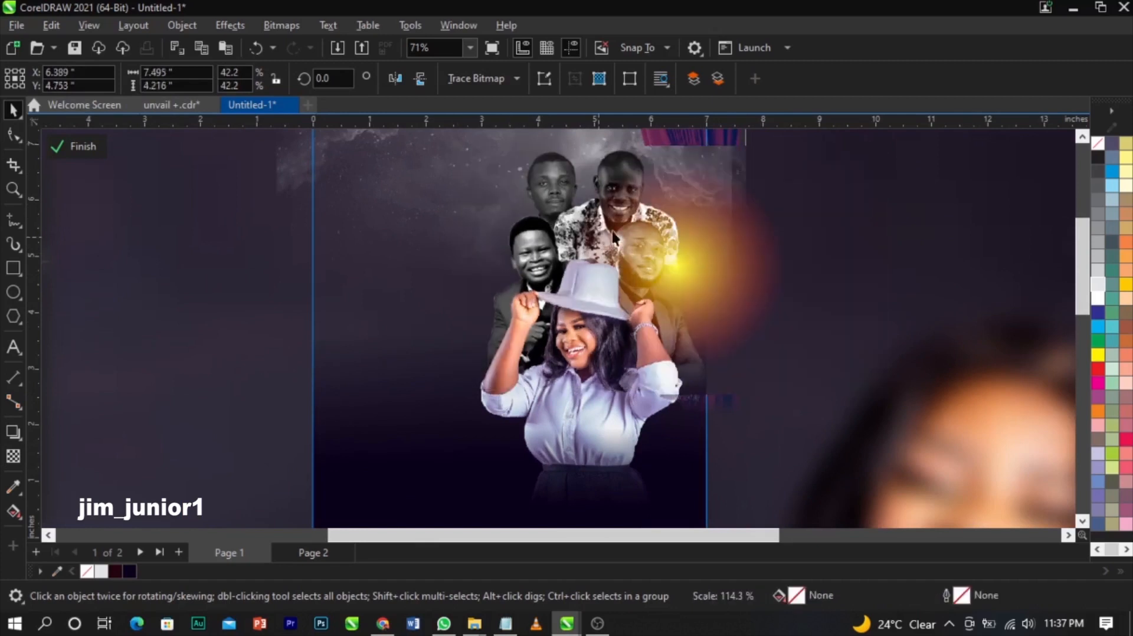
left_click_drag(672, 270, 691, 245)
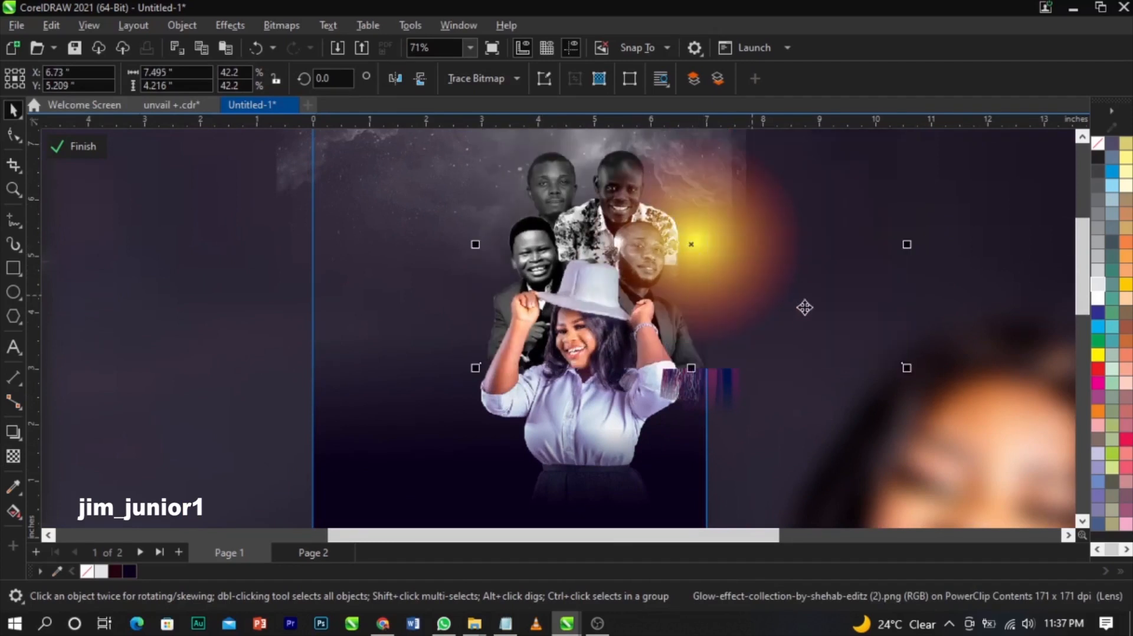
left_click_drag(904, 370, 944, 387)
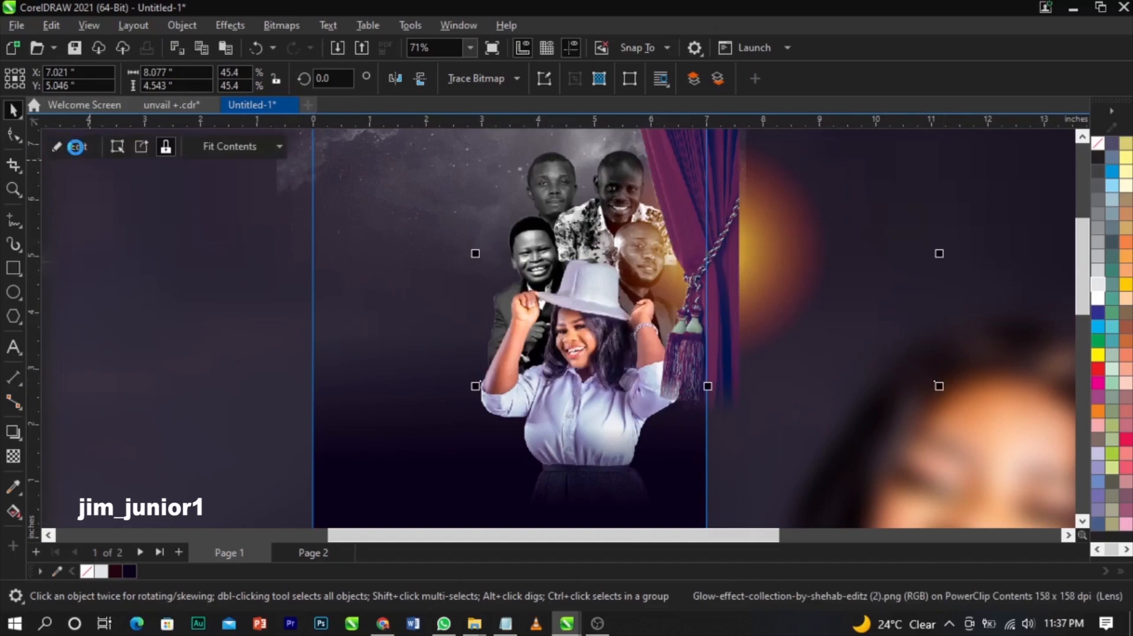
left_click(75, 145)
scroll(796, 278, "down", 3)
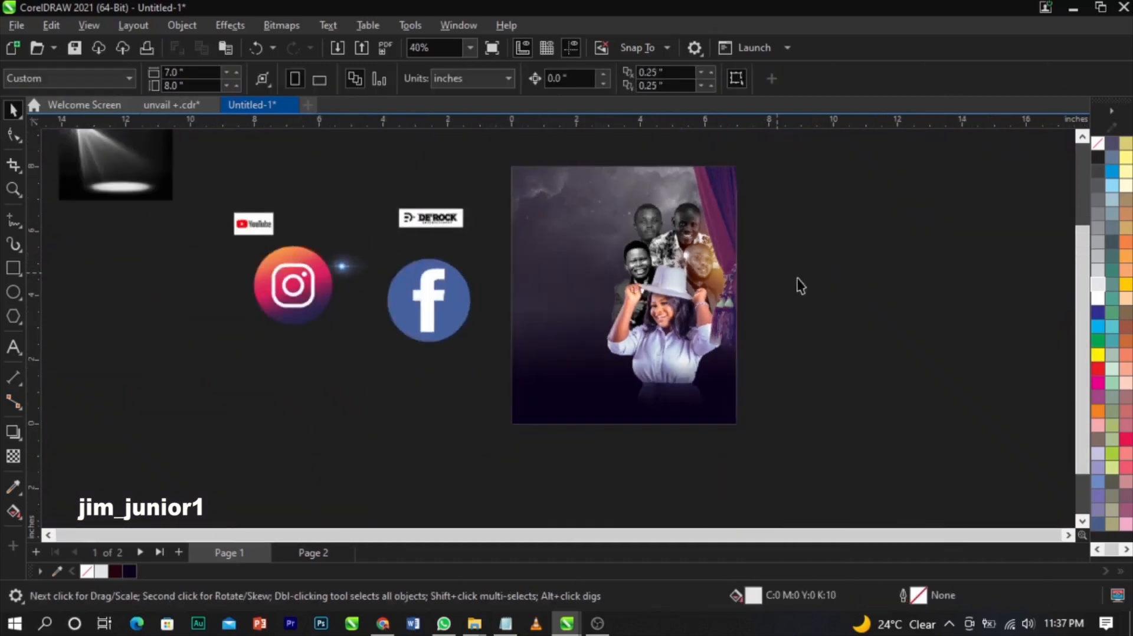
- Move the DE'ROCK logo to the right of the page and zoom in on it
key("z")
left_click_drag(334, 161, 820, 410)
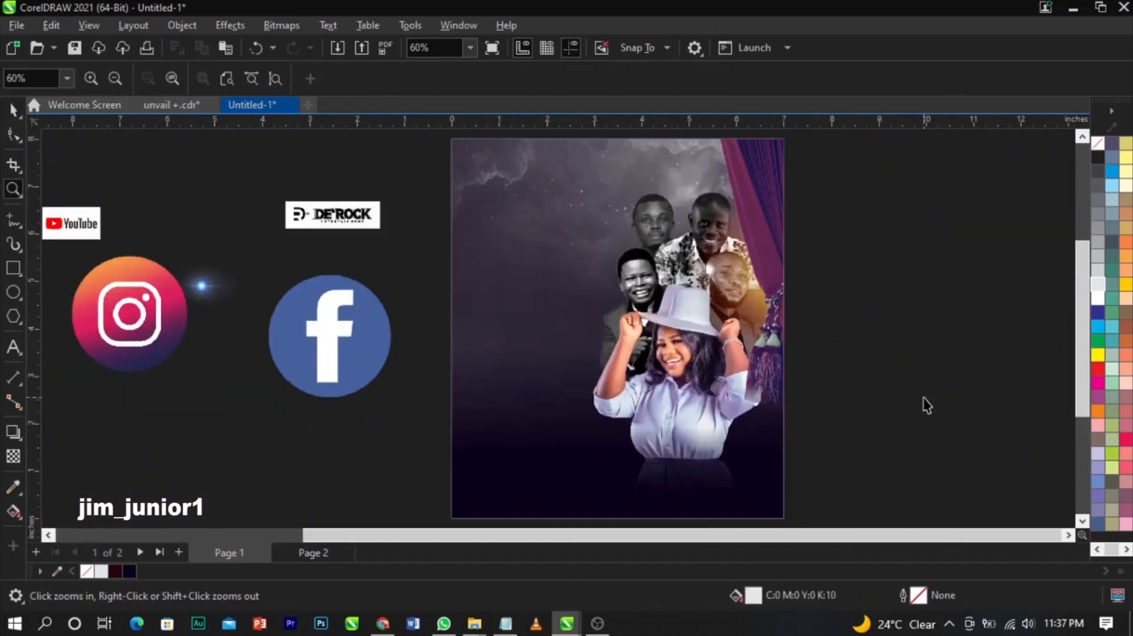
key("space")
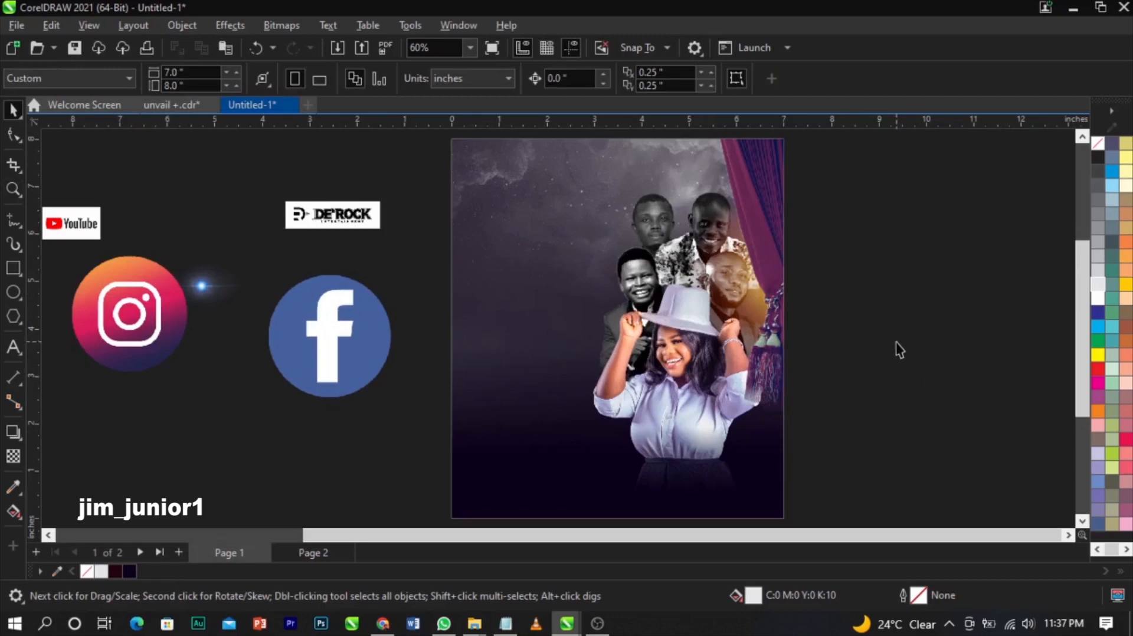
scroll(340, 345, "down", 1)
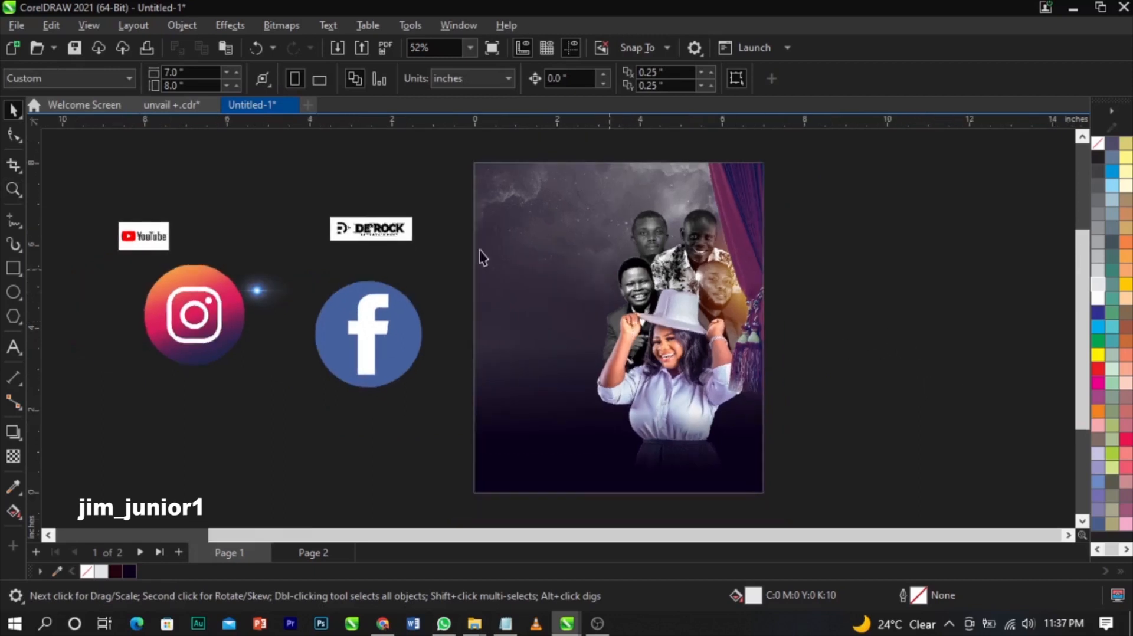
left_click(389, 238)
left_click_drag(390, 238, 858, 254)
key("z")
left_click_drag(767, 216, 912, 278)
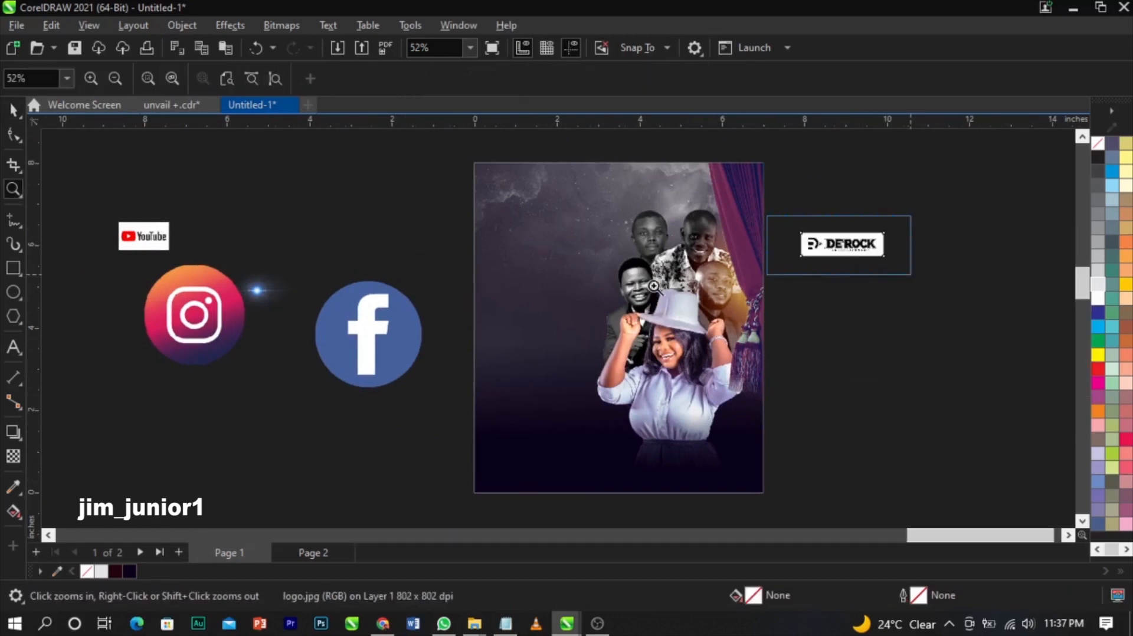
key("space")
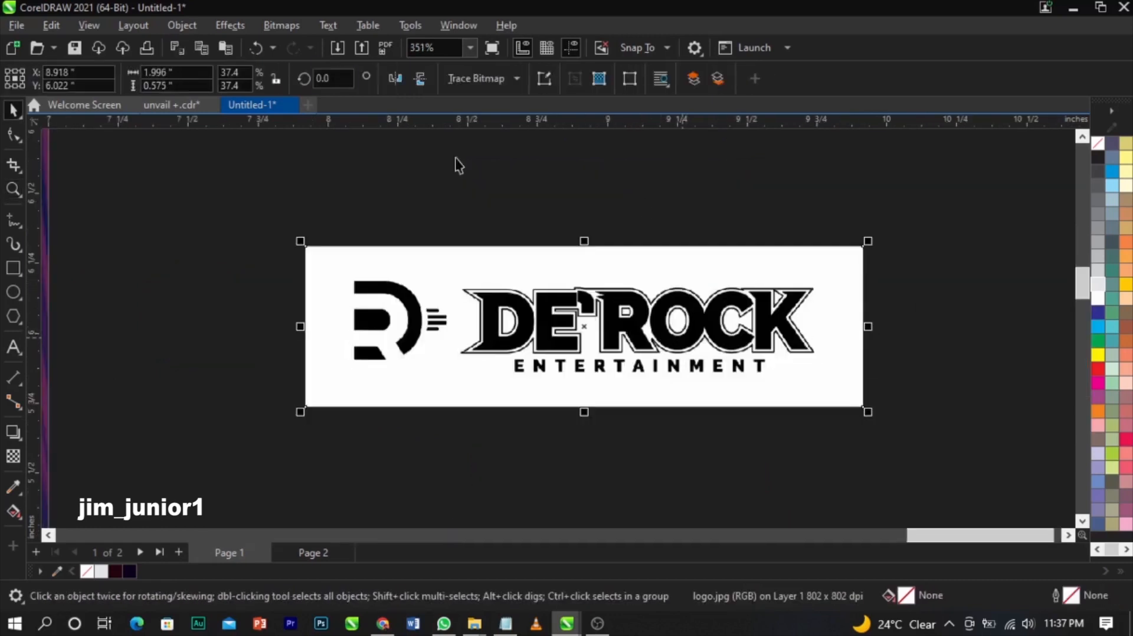
- Convert the logo to a 300 dpi bitmap
left_click(283, 26)
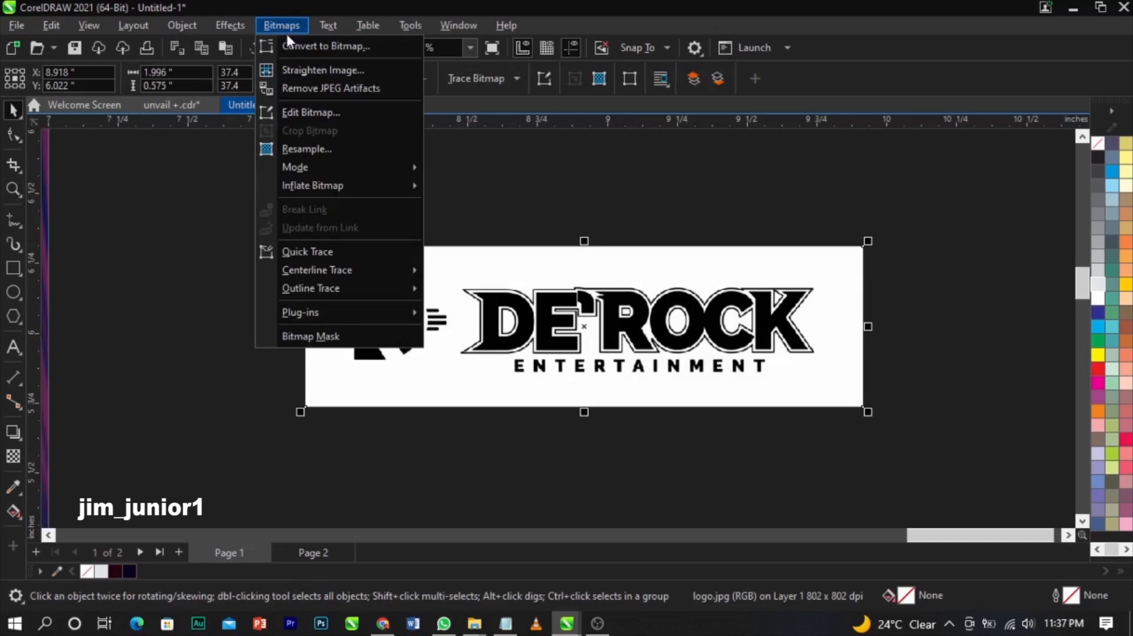
left_click(294, 45)
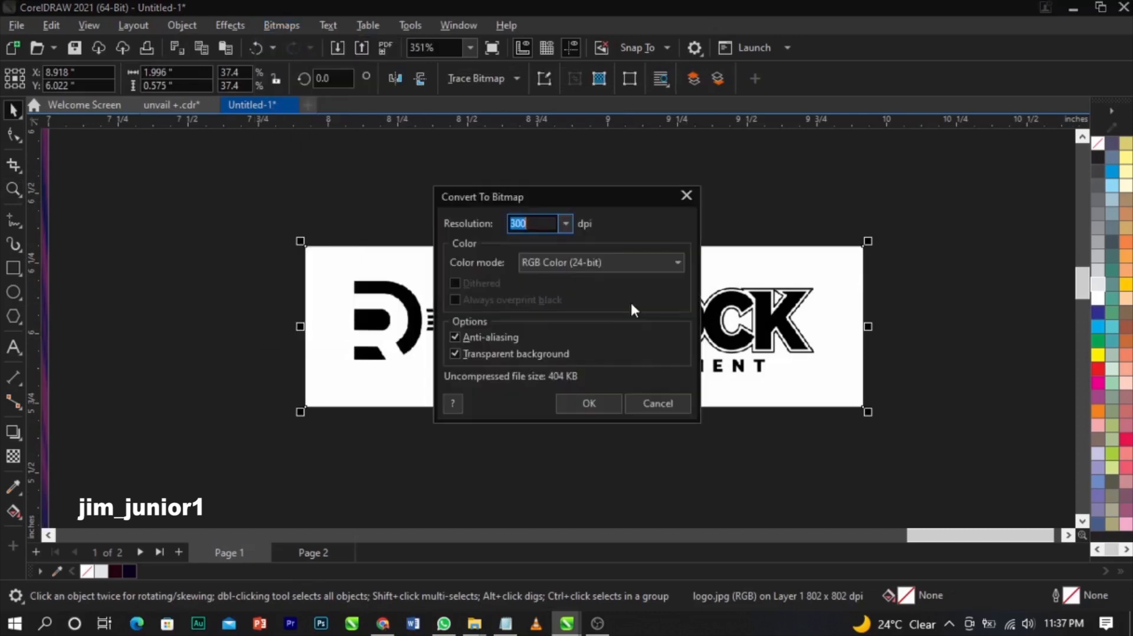
left_click(589, 401)
- Change the logo bitmap to Black and White (1-bit) mode, Line Art at threshold 165
left_click(292, 26)
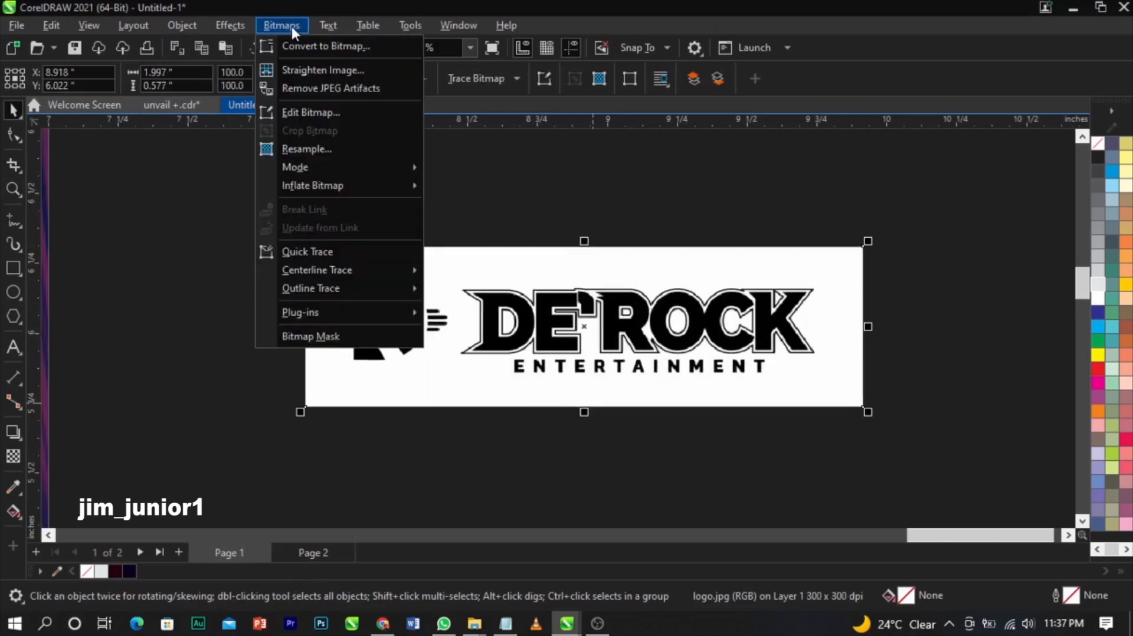
mouse_move(321, 173)
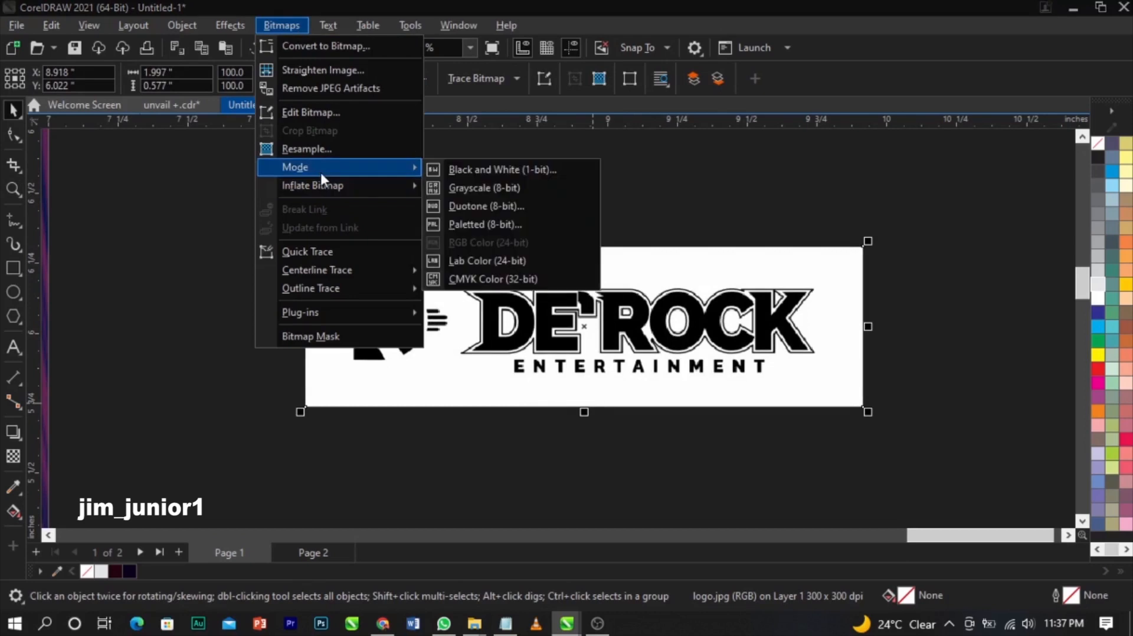
left_click(470, 177)
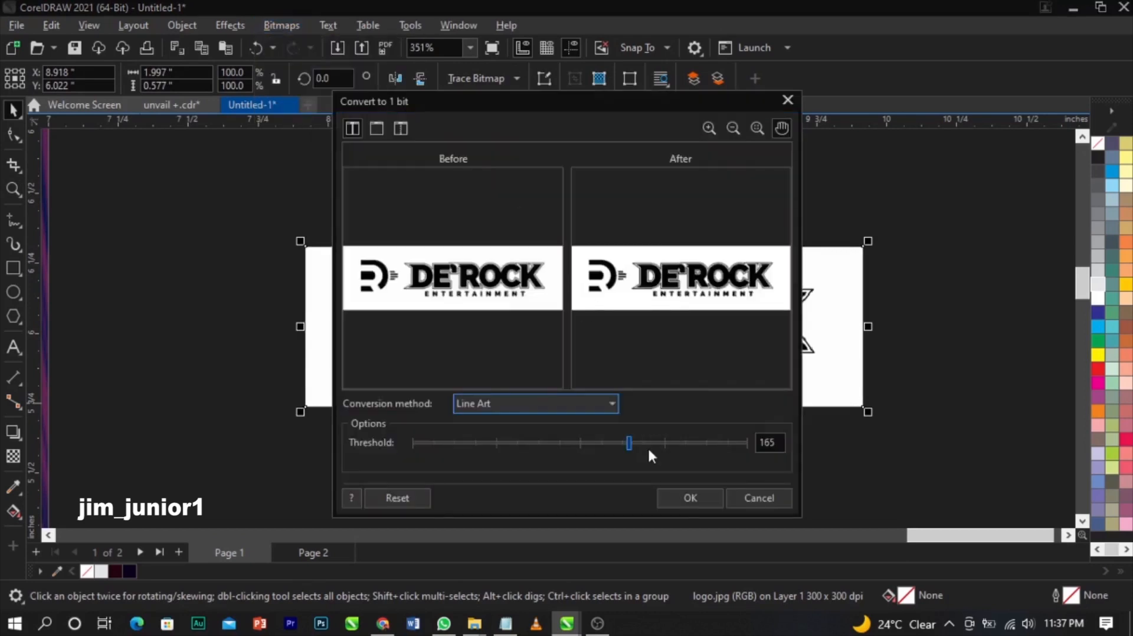
left_click(682, 499)
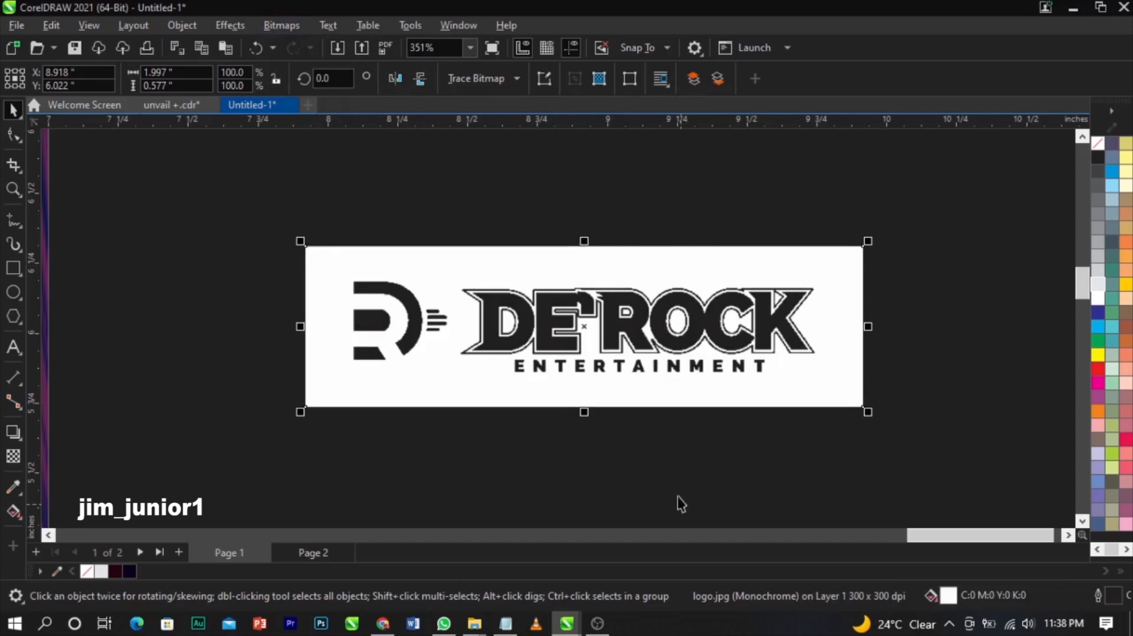
- Outline-trace the logo with Line Art settings into a 40-object vector group
left_click(490, 80)
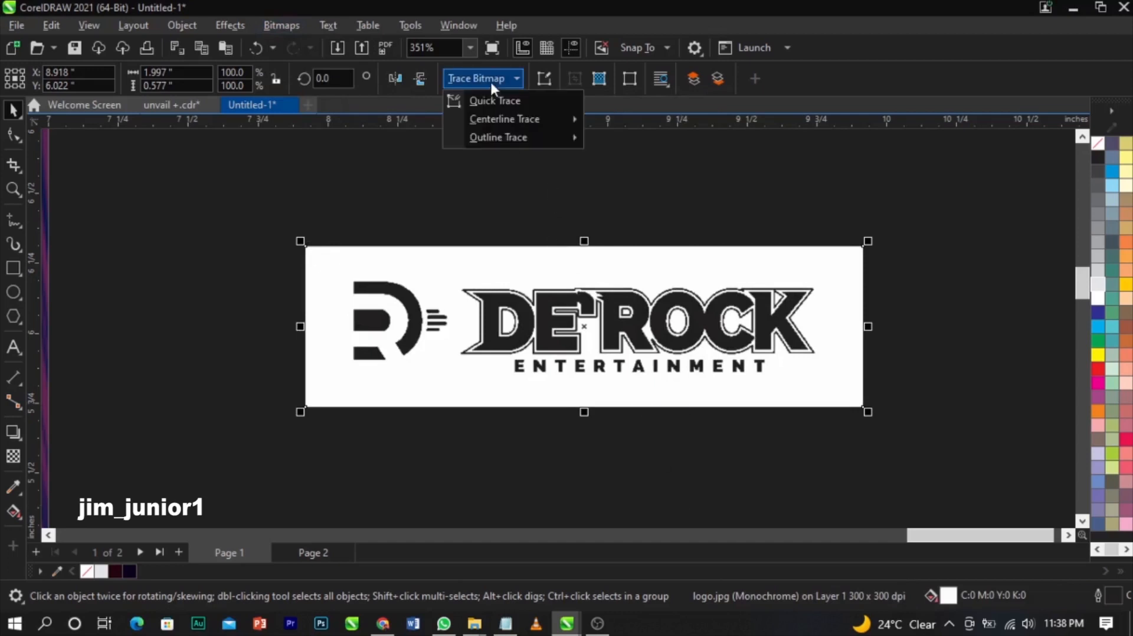
mouse_move(500, 137)
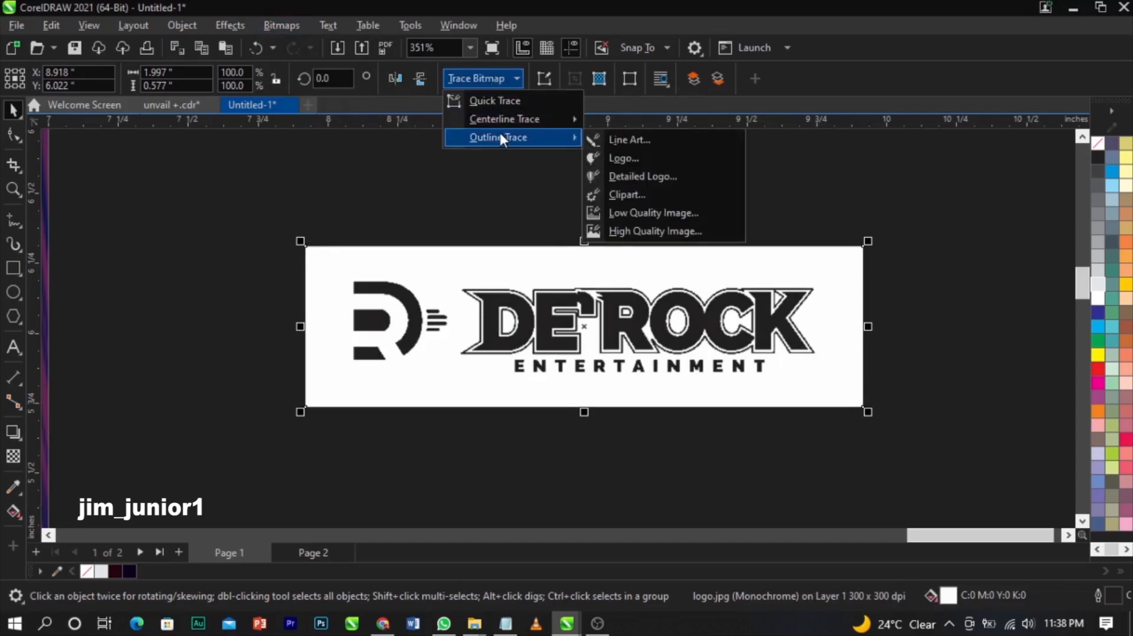
left_click(667, 141)
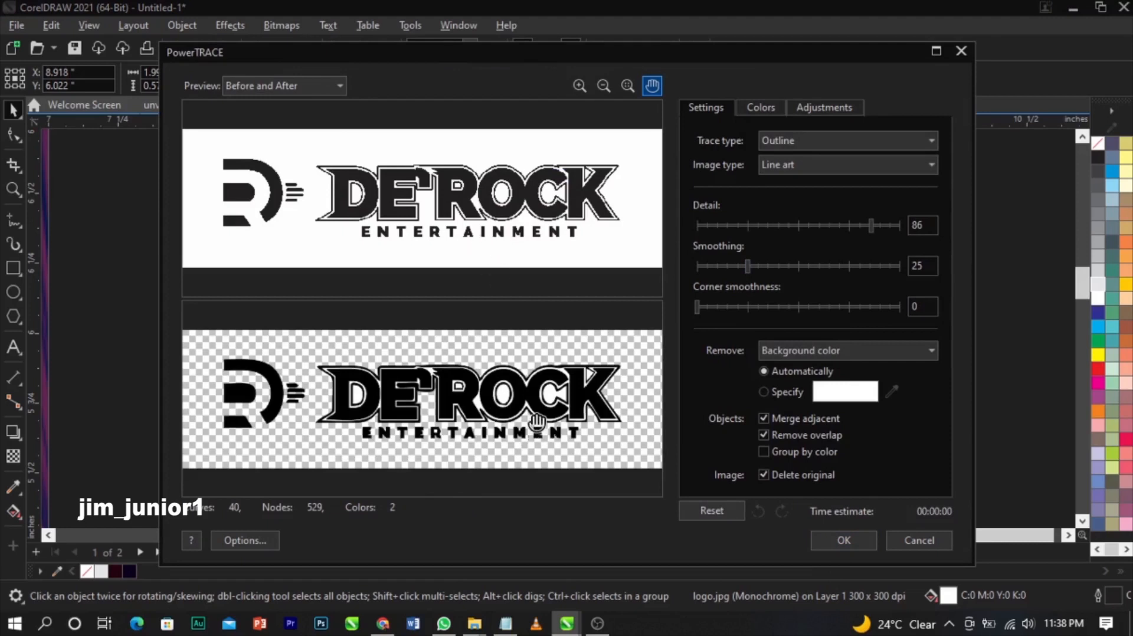
left_click(821, 540)
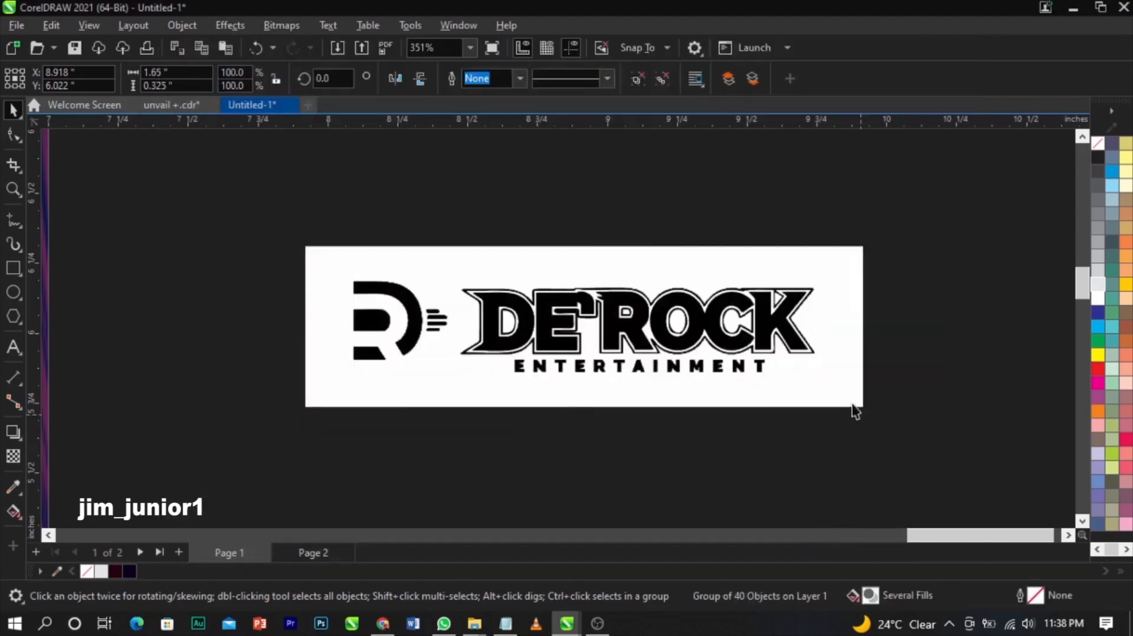
- Delete the white bitmap behind the trace and ungroup all the traced logo pieces
key("Delete")
left_click(707, 318)
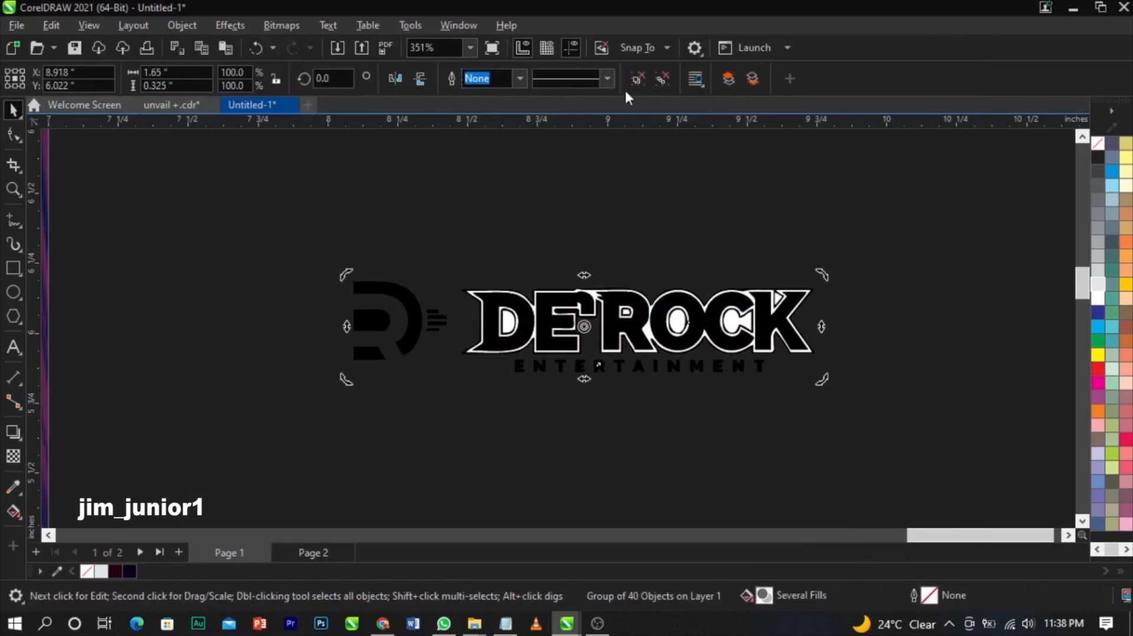
left_click(635, 83)
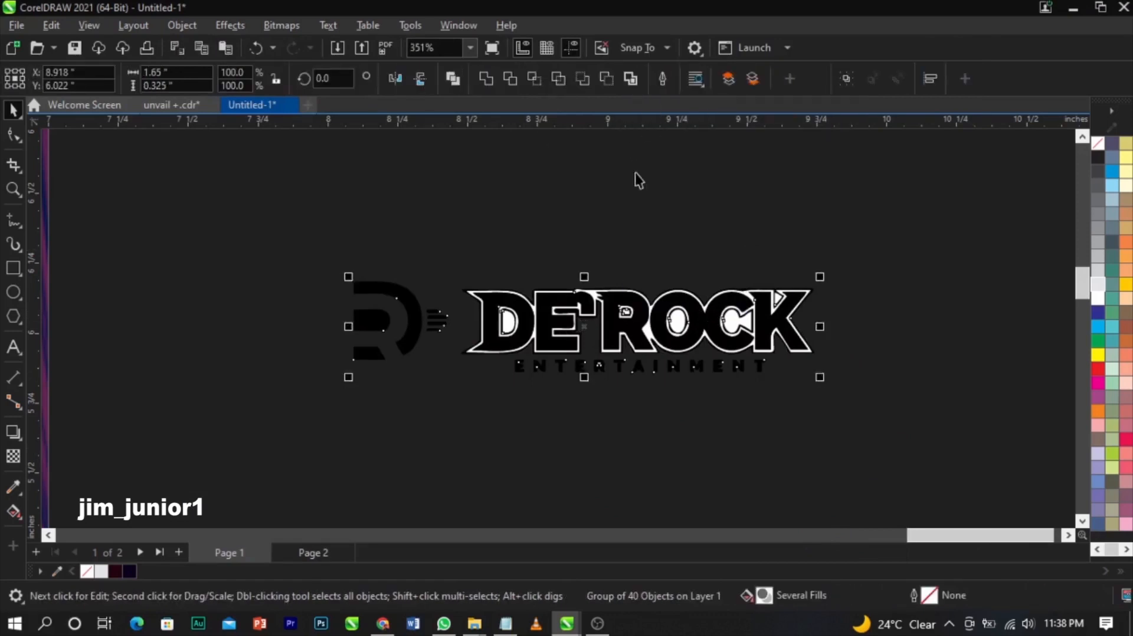
left_click(635, 161)
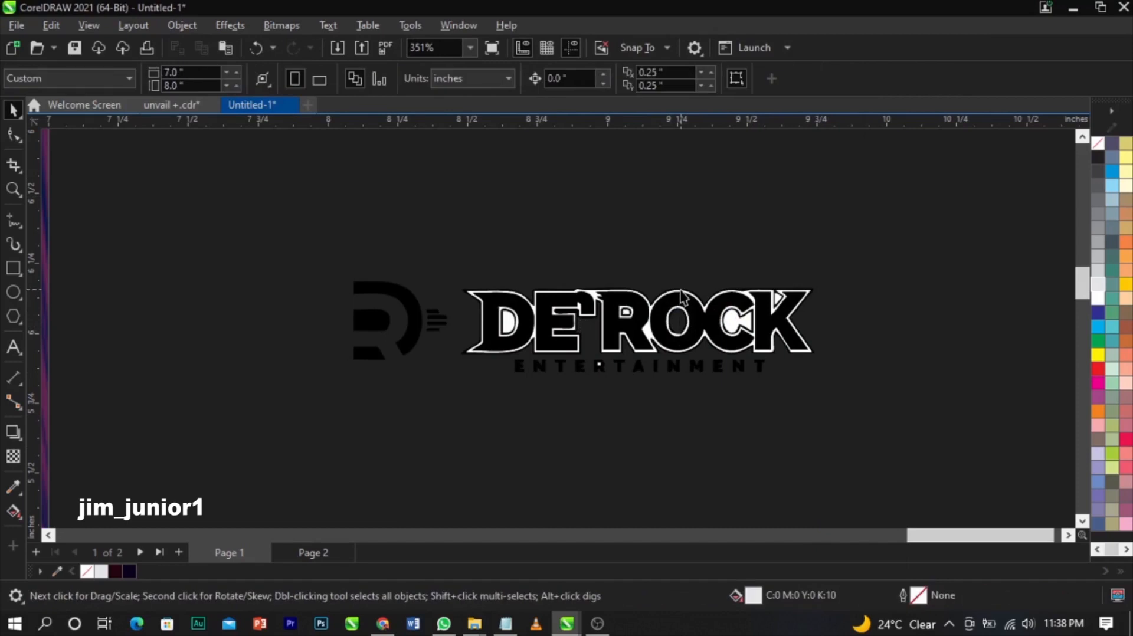
scroll(681, 295, "up", 4)
- Delete the white letter outline and the white inner shapes of the C, O and R
left_click(685, 305)
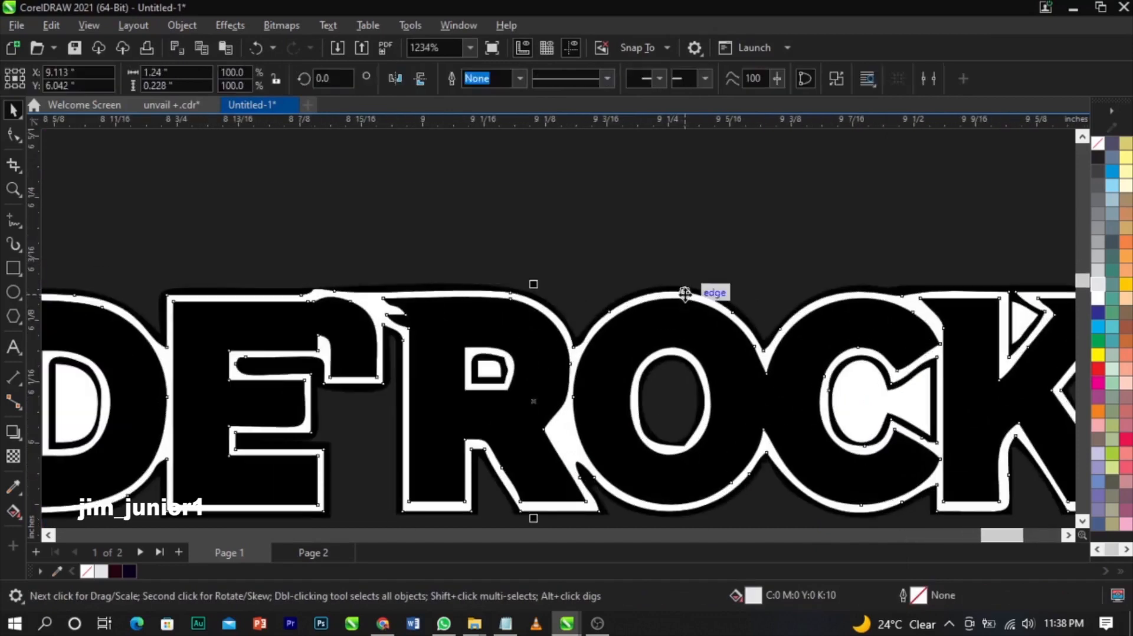
key("Delete")
left_click(851, 389)
key("Delete")
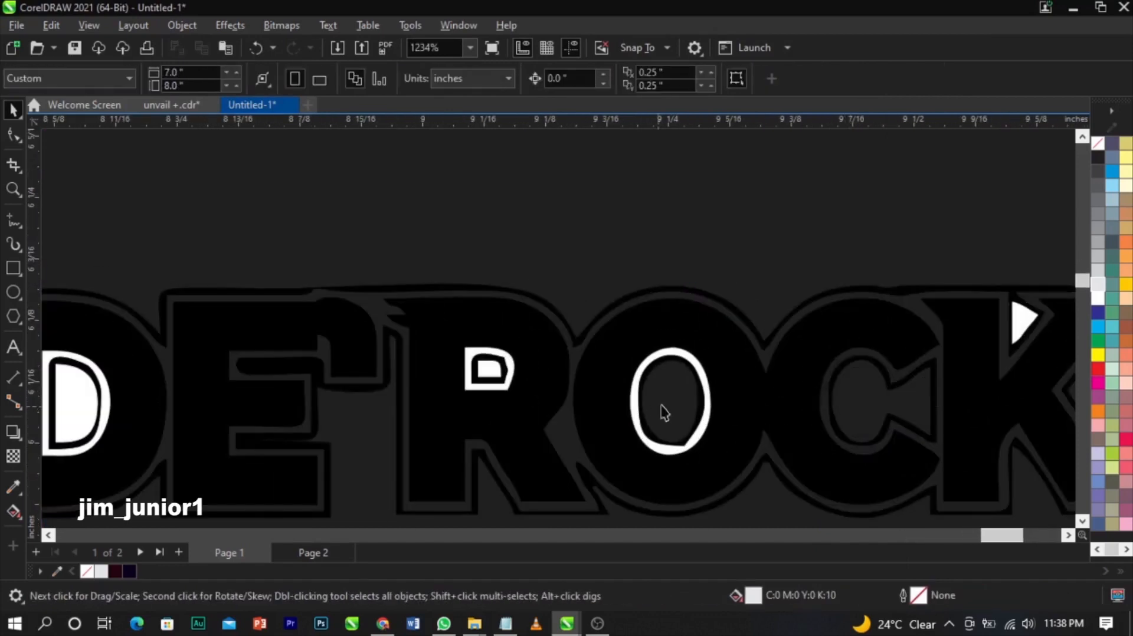
left_click(672, 354)
key("Delete")
left_click(485, 356)
key("Delete")
left_click(477, 349)
key("ctrl+z")
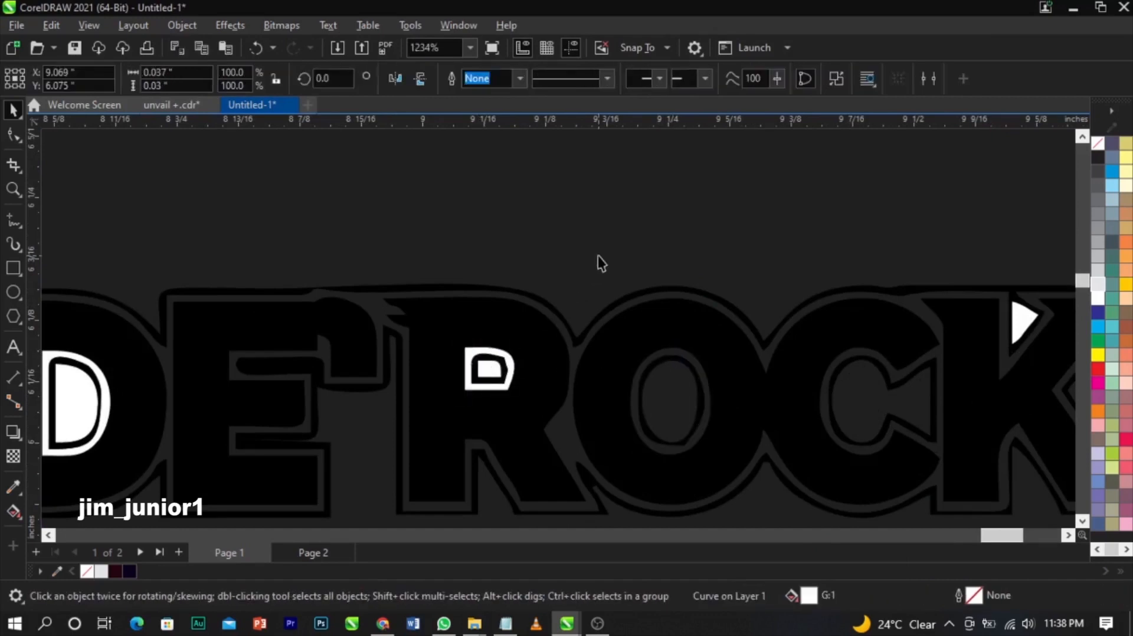
left_click(599, 257)
scroll(503, 340, "up", 1)
left_click(448, 365)
key("Delete")
scroll(448, 364, "down", 5)
left_click(466, 383)
key("Delete")
- Remove the white pieces in the K, the D and at the bottom, then group the 30 remaining pieces
scroll(466, 384, "down", 1)
scroll(828, 363, "up", 1)
left_click(954, 336)
key("Delete")
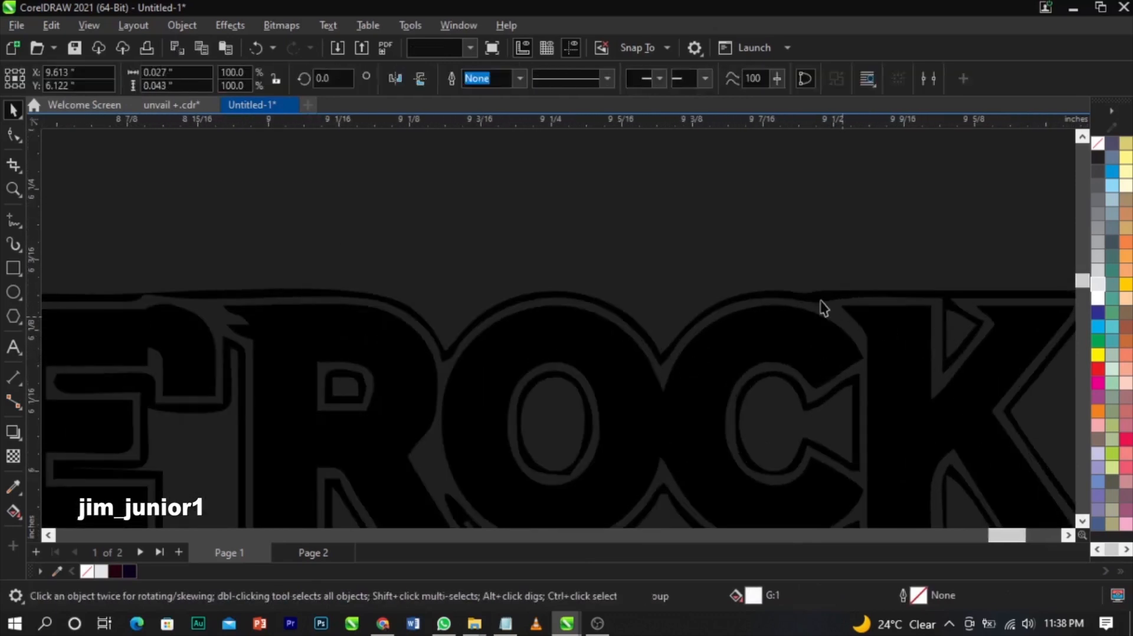
scroll(823, 305, "down", 2)
scroll(443, 358, "down", 1)
scroll(354, 369, "up", 2)
left_click(300, 370)
key("Delete")
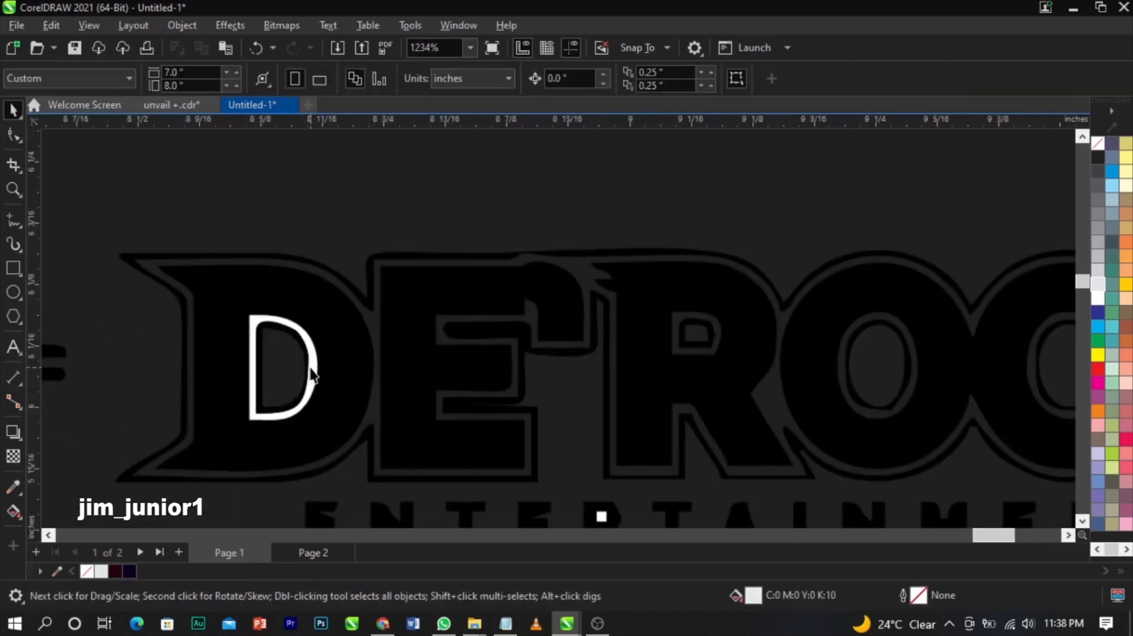
left_click(311, 370)
key("Delete")
scroll(424, 307, "down", 1)
scroll(542, 452, "up", 4)
left_click(599, 515)
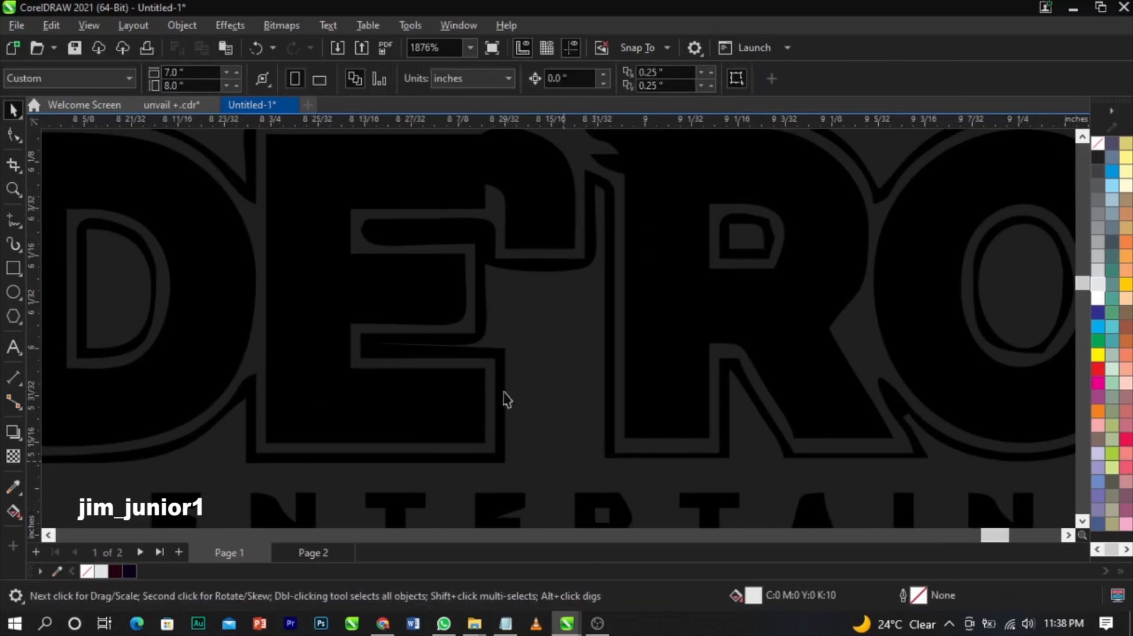
key("Delete")
scroll(572, 362, "down", 4)
left_click_drag(273, 255, 980, 480)
key("ctrl+g")
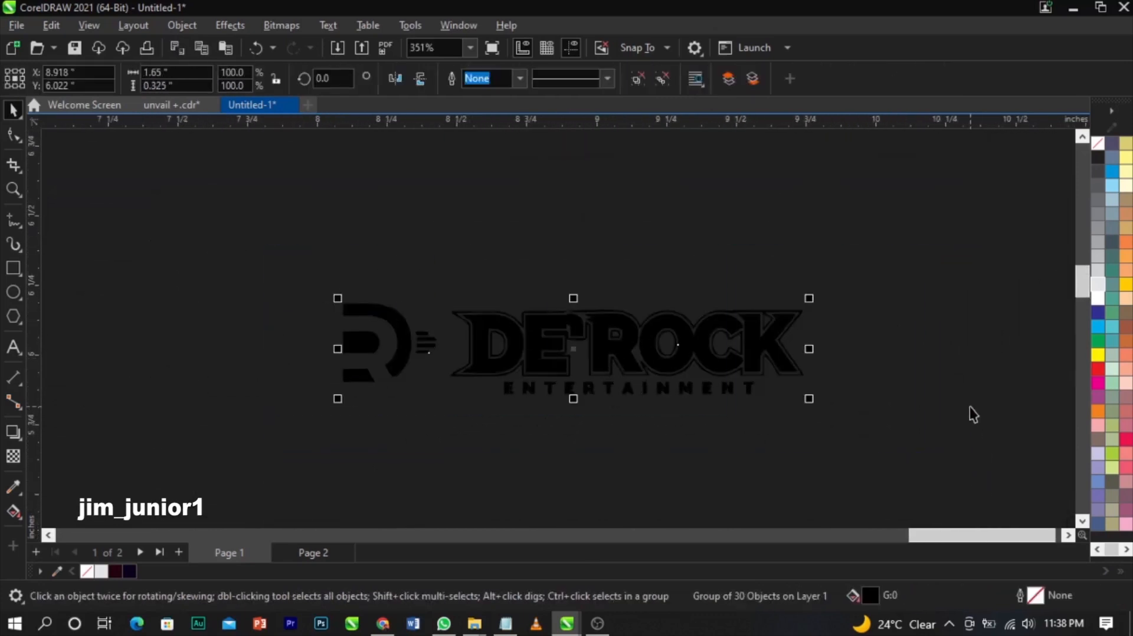
- Place the DE'ROCK logo at the top centre of the flyer
scroll(968, 406, "down", 2)
scroll(1004, 396, "down", 2)
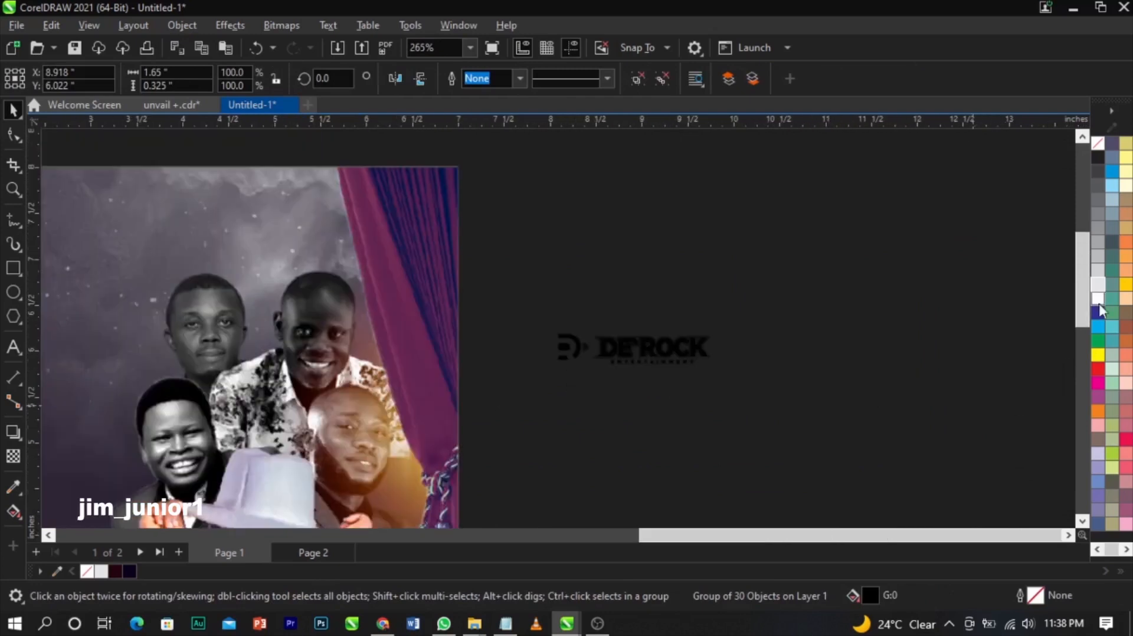
left_click(986, 343)
scroll(979, 343, "down", 2)
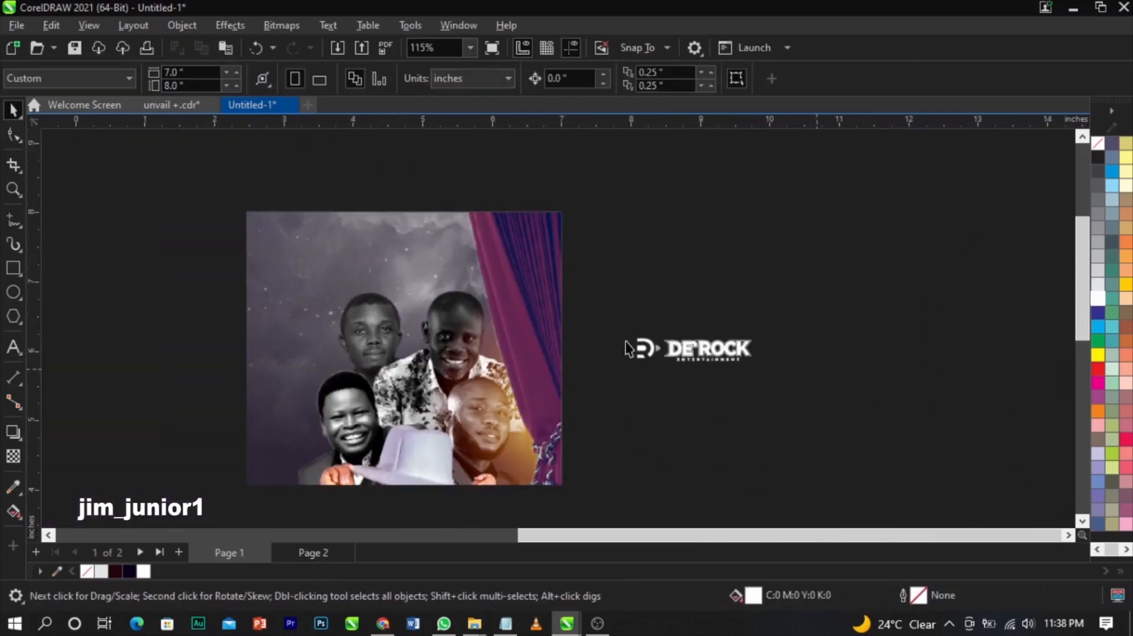
left_click(682, 350)
left_click_drag(682, 350, 306, 258)
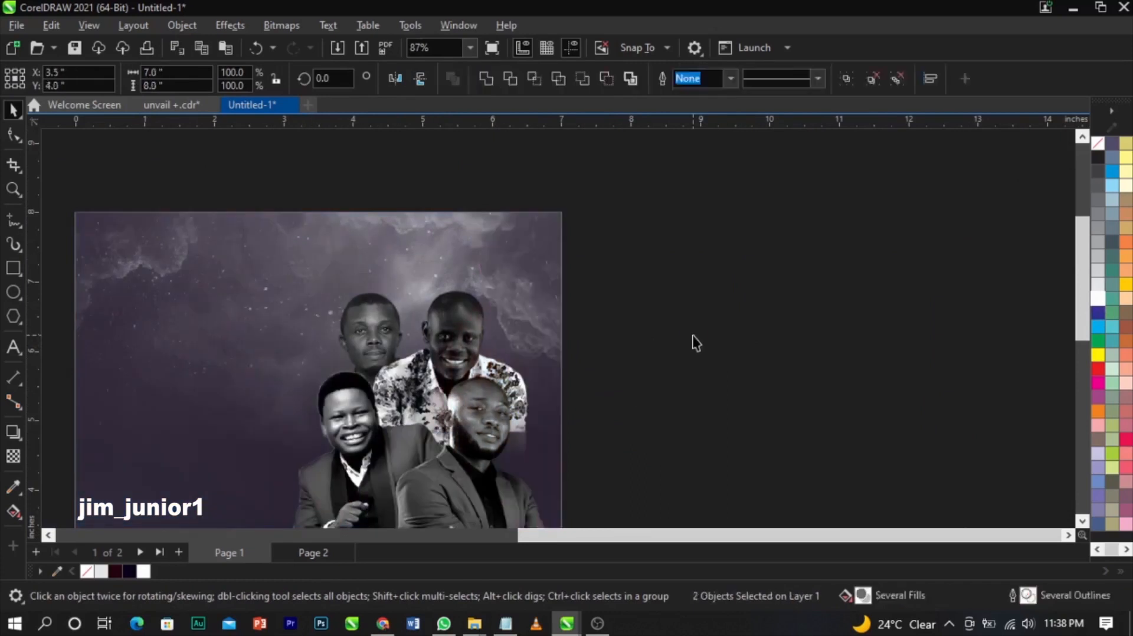
left_click(702, 329)
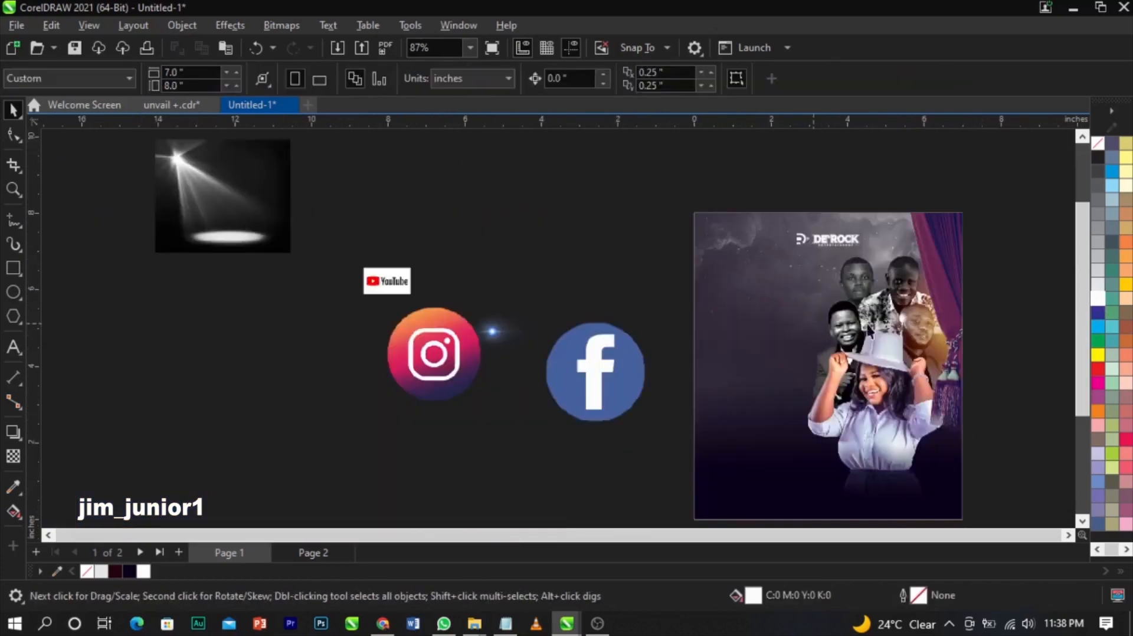
scroll(1024, 283, "down", 2)
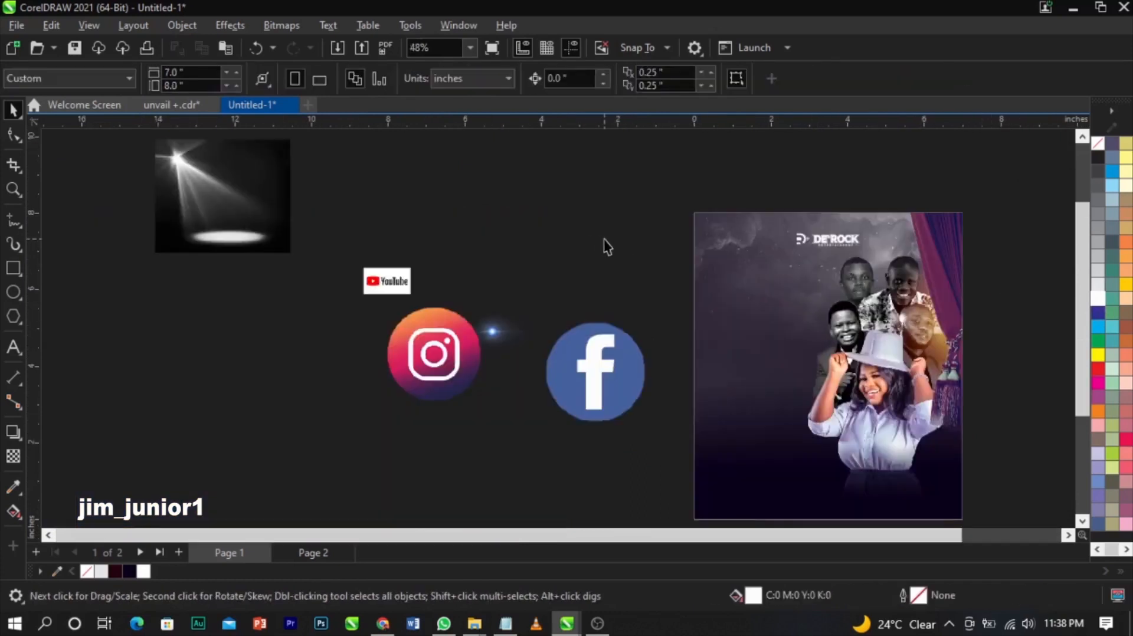
scroll(538, 221, "down", 3)
key("z")
left_click_drag(612, 202, 858, 286)
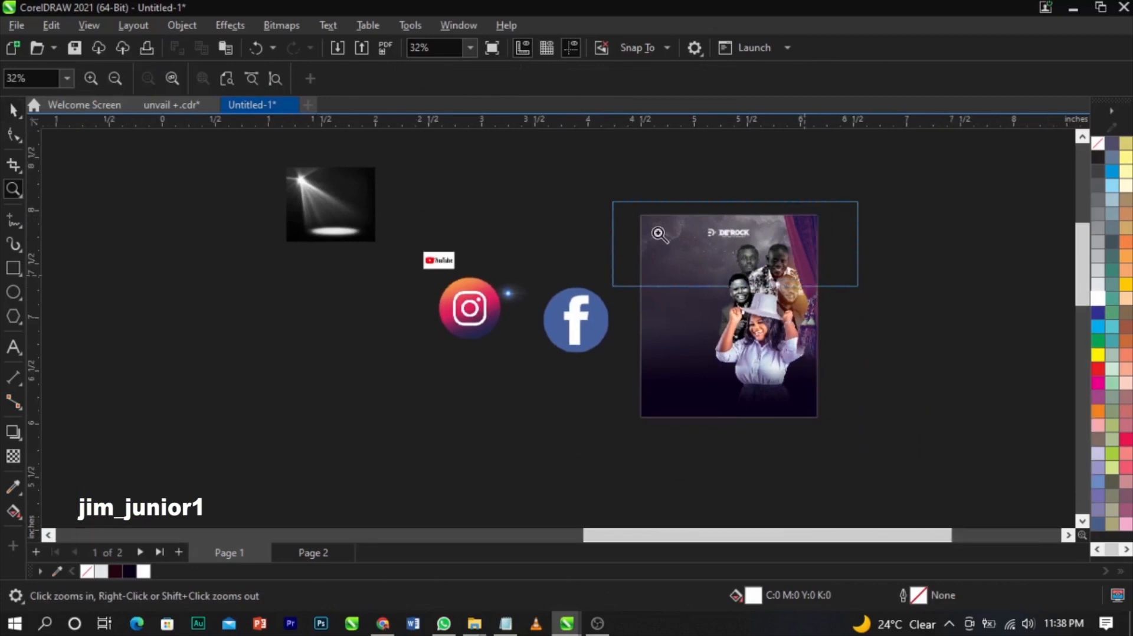
left_click_drag(552, 287, 520, 271)
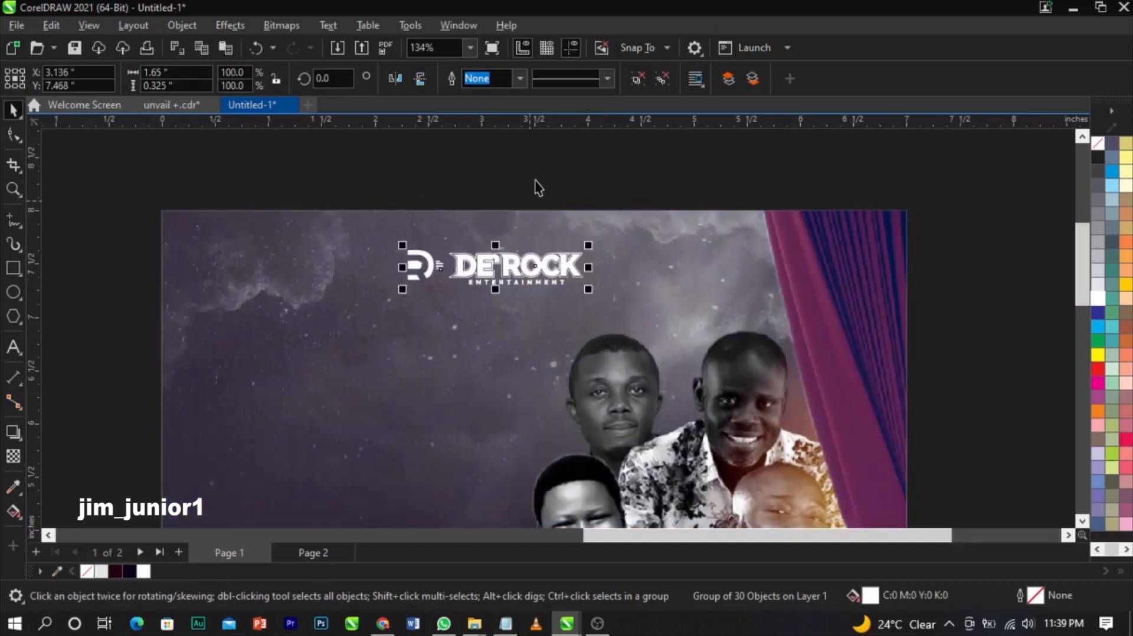
left_click(529, 197)
- Copy the flyer wording from the Notepad notes and return to the flyer, fitted in view
left_click(511, 624)
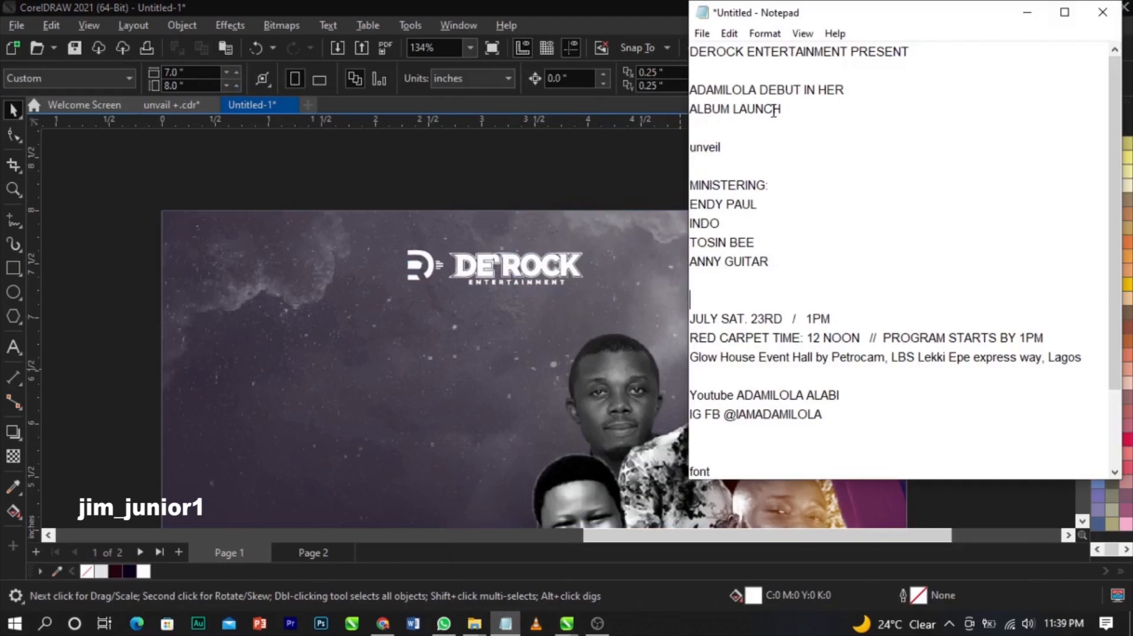
left_click_drag(692, 54, 826, 416)
left_click(369, 141)
key("F4")
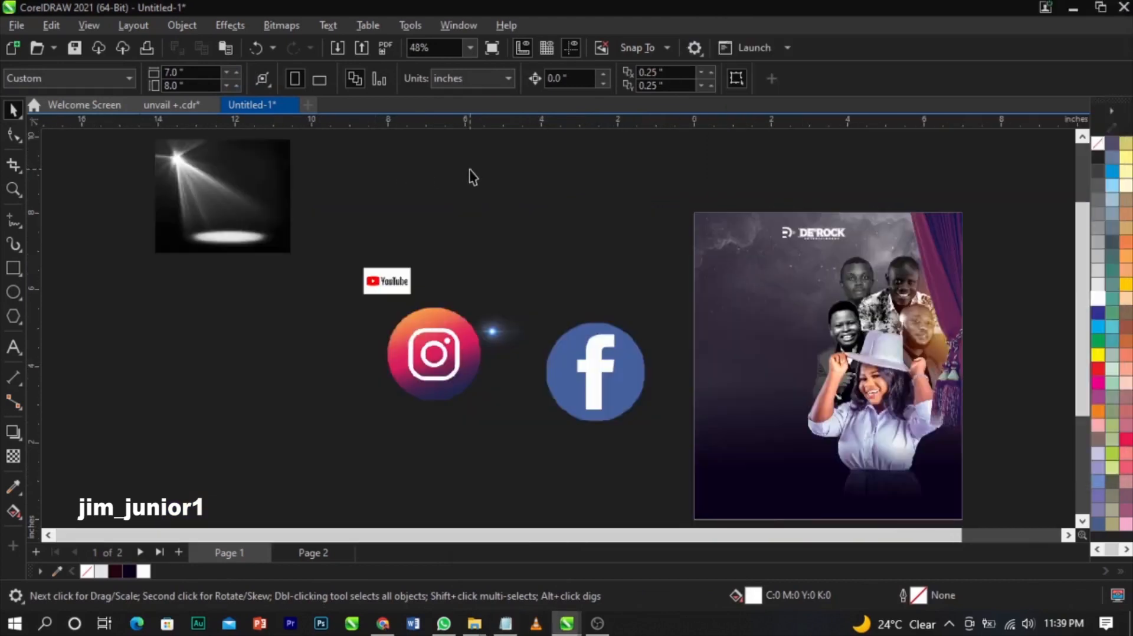
- Paste the copied flyer wording as a new text object beside the flyer
scroll(269, 162, "down", 3)
scroll(734, 264, "up", 2)
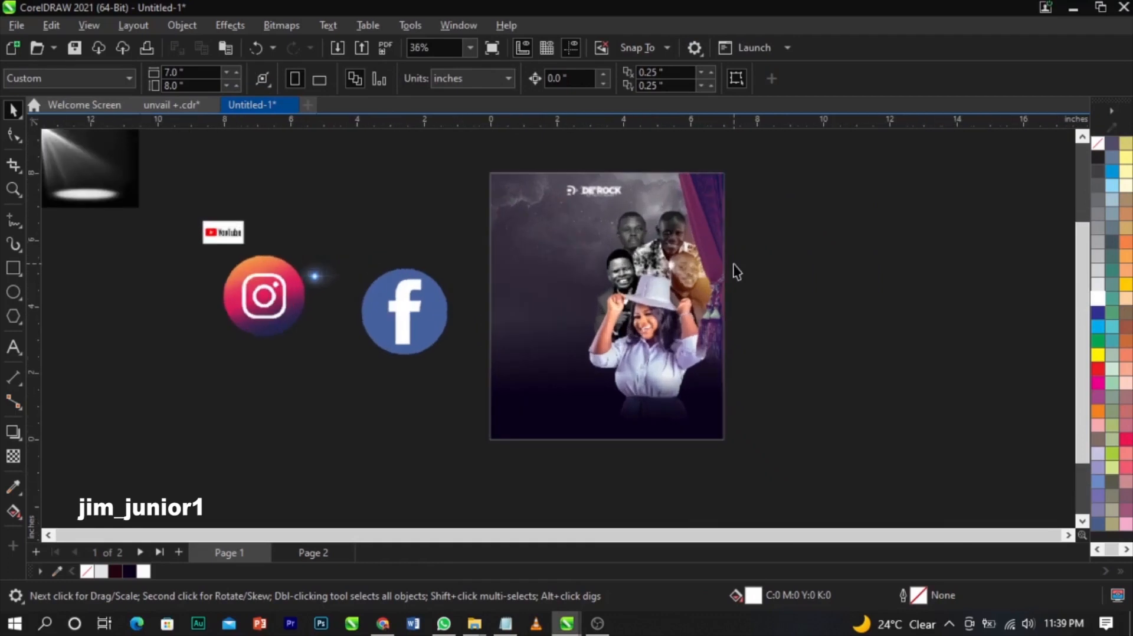
left_click(15, 350)
left_click(37, 350)
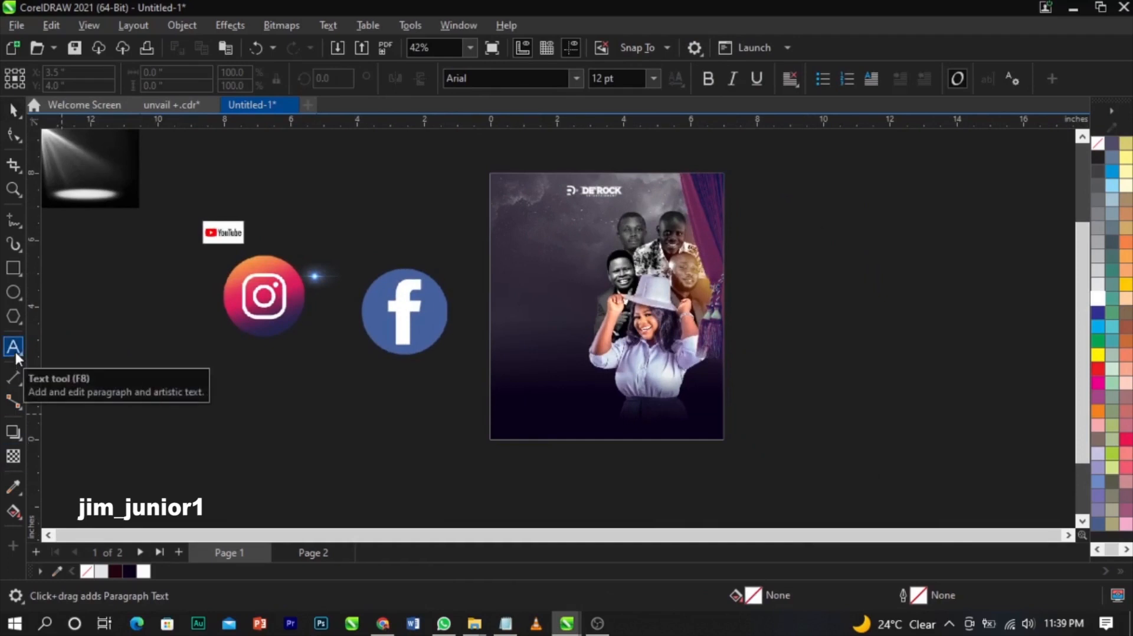
left_click(798, 269)
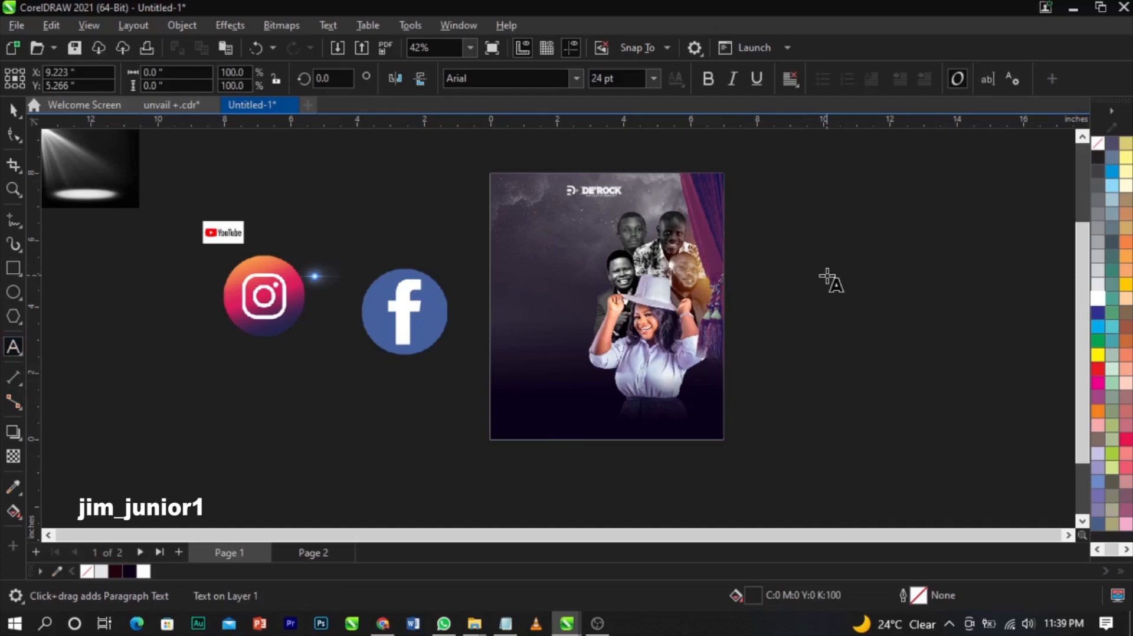
key("ctrl+v")
key("ctrl+space")
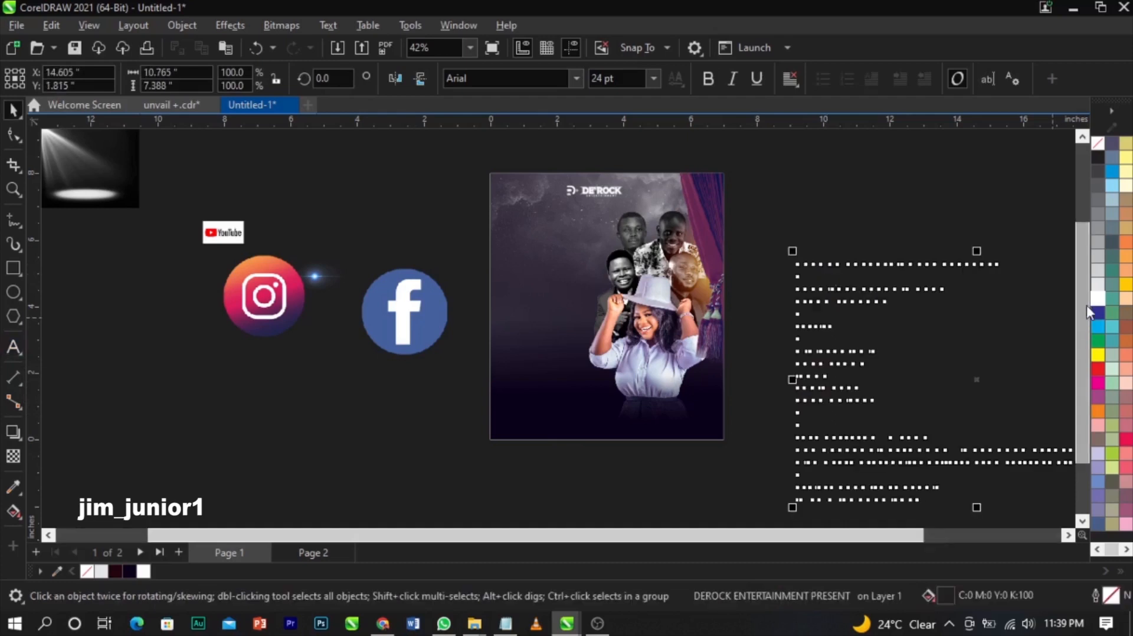
- Set the wording to 12 pt beside the flyer and move the spotlight image next to it
left_click_drag(876, 298, 849, 254)
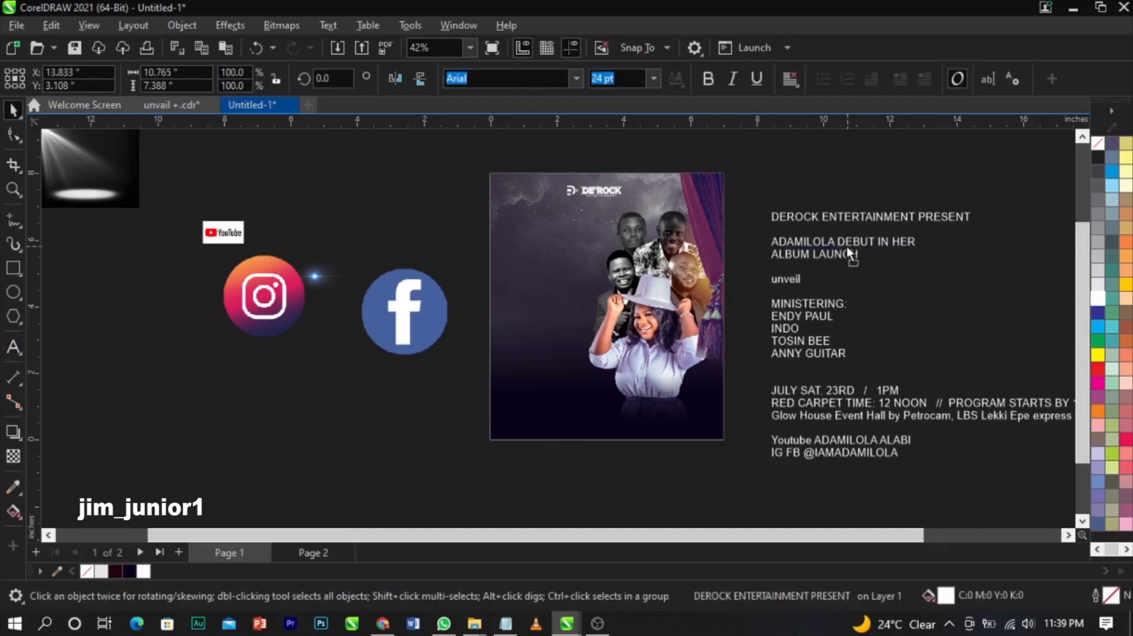
left_click(653, 78)
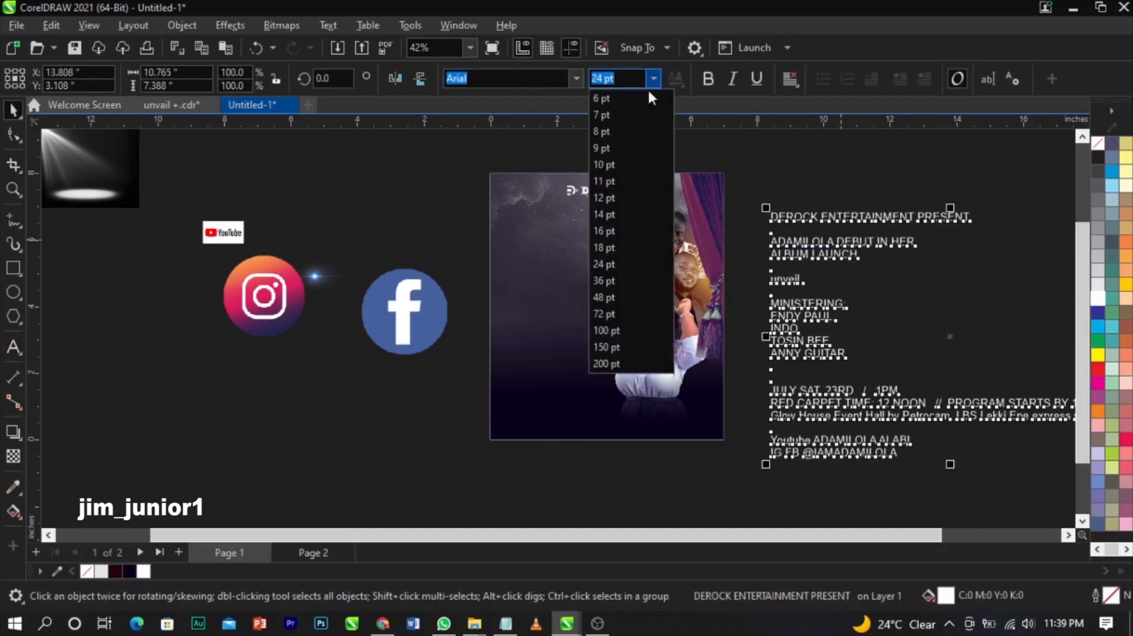
left_click(618, 195)
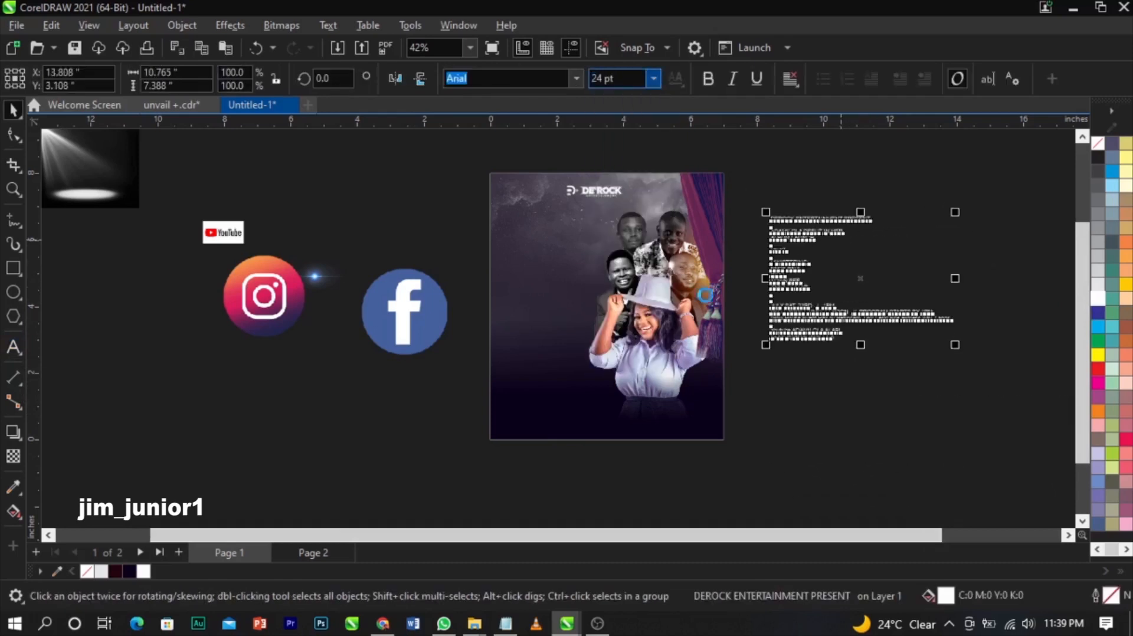
left_click(840, 363)
left_click_drag(827, 334, 819, 350)
left_click(897, 296)
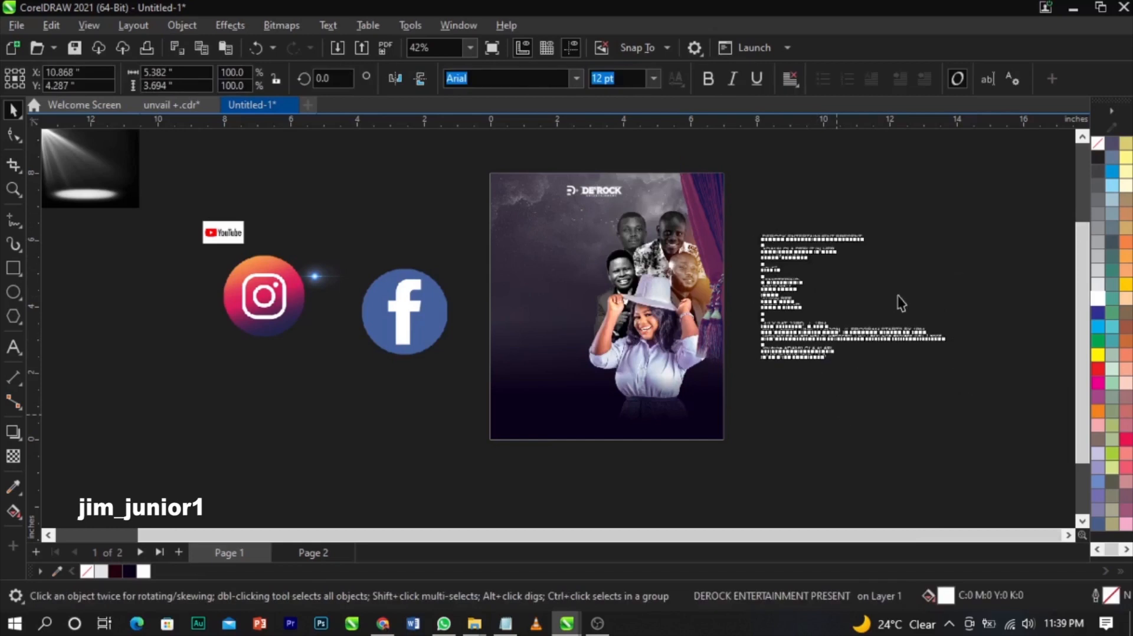
left_click_drag(83, 183, 434, 260)
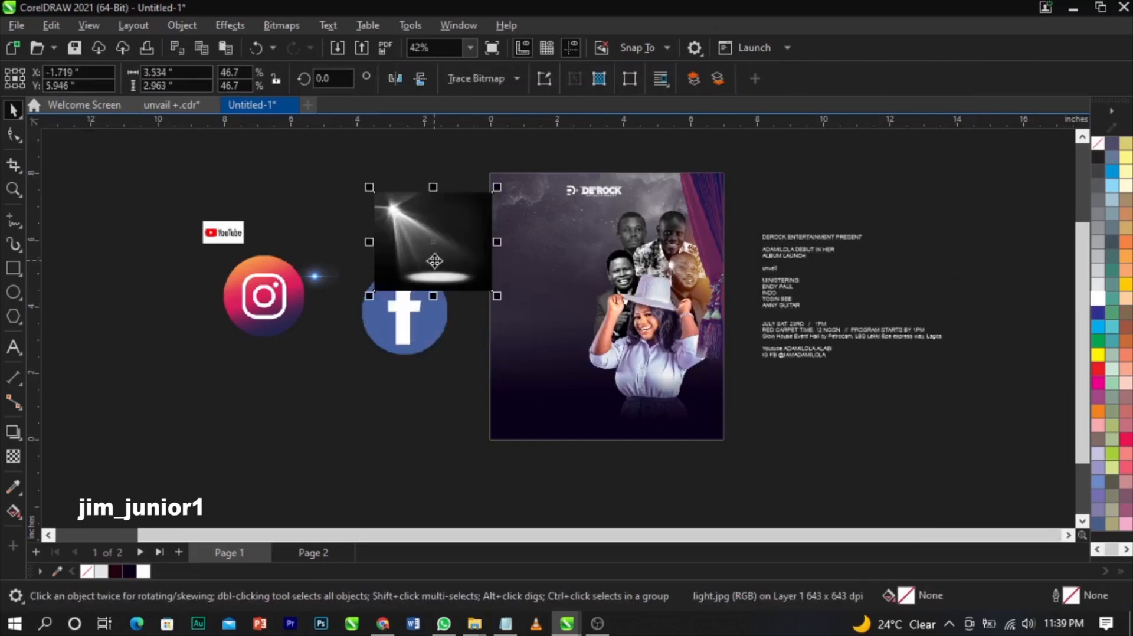
- Place the spotlight image inside the flyer as PowerClip contents
right_click(442, 265)
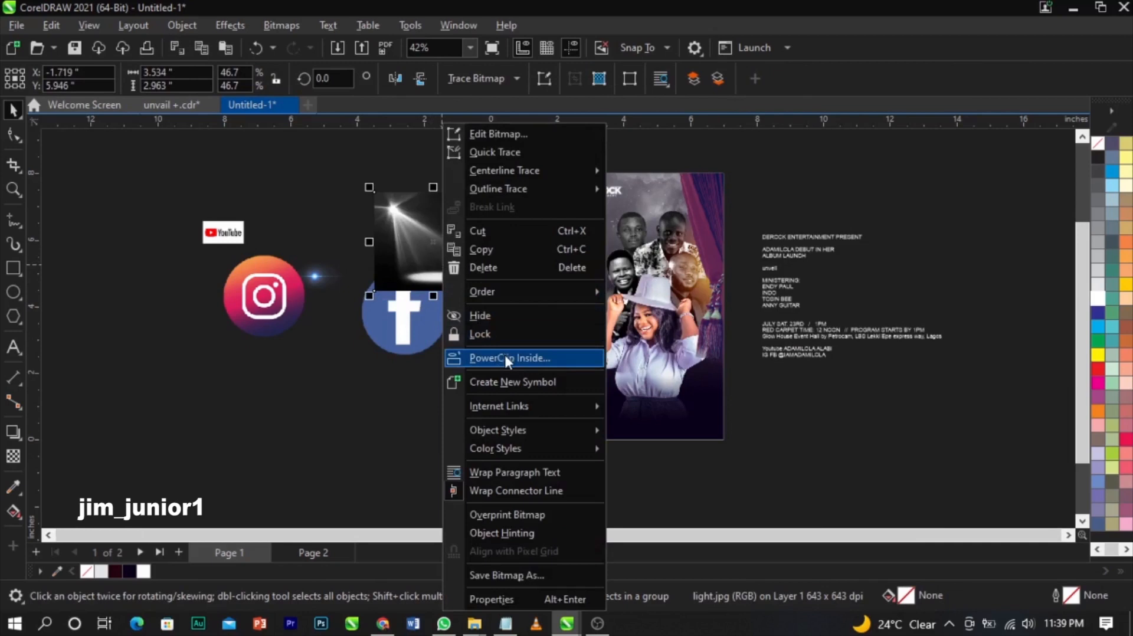
left_click(506, 358)
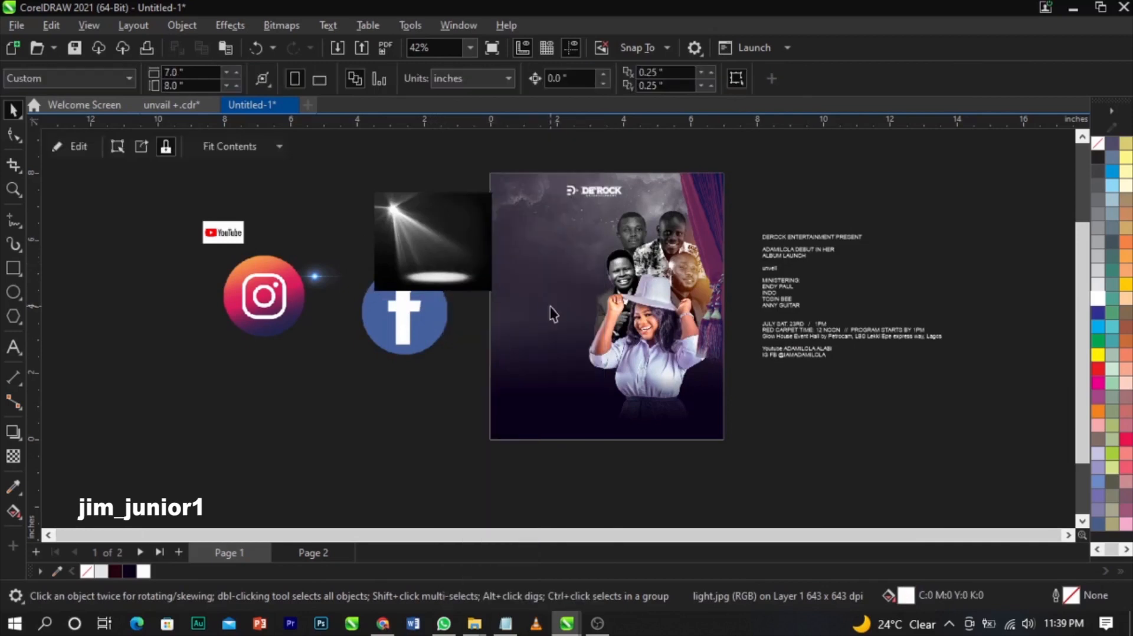
left_click(551, 298)
- Inside the PowerClip, enlarge the spotlight to about 58% and move it to the flyer's upper left
right_click(550, 296)
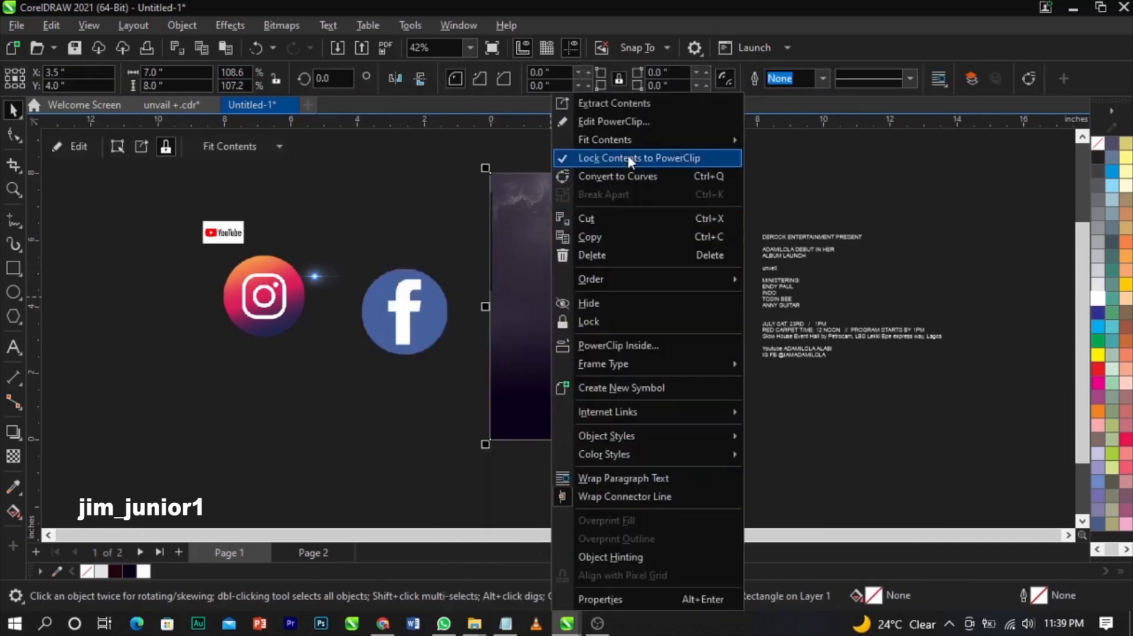
left_click(624, 121)
left_click(479, 245)
left_click_drag(429, 220, 532, 190)
key("z")
left_click_drag(430, 146, 728, 362)
key("space")
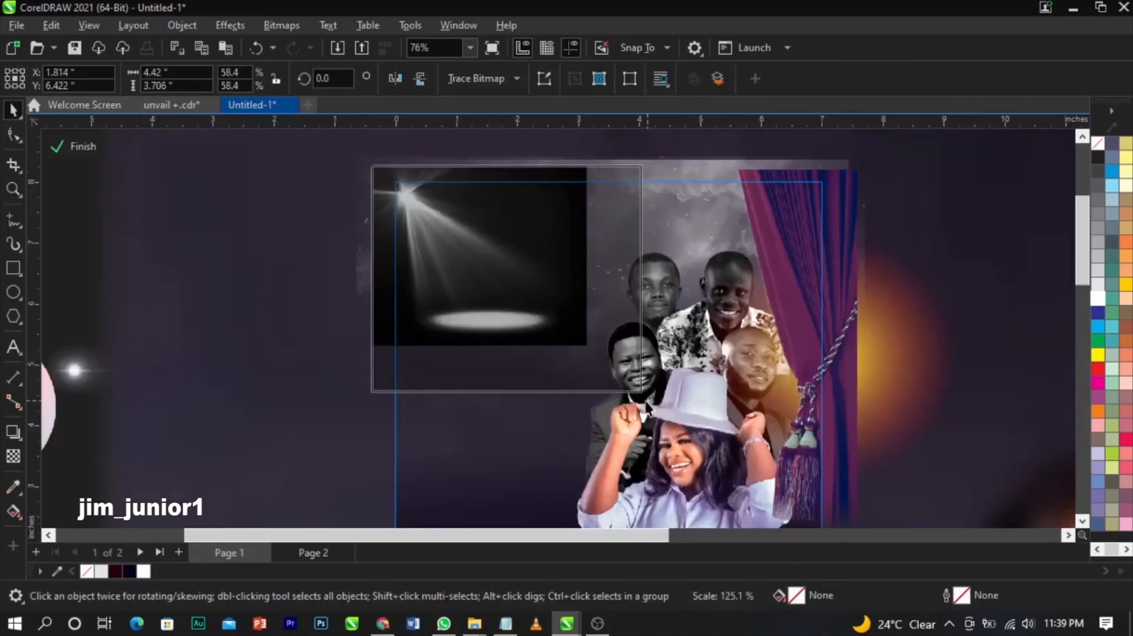
left_click_drag(592, 350, 641, 391)
left_click_drag(561, 331, 510, 328)
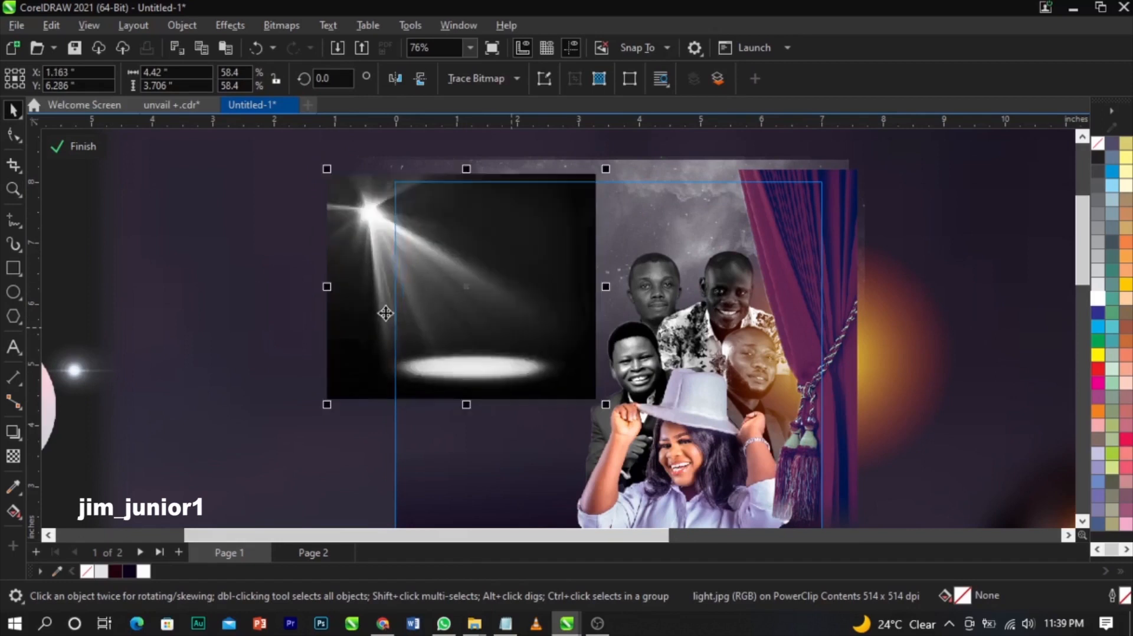
- Fade the spotlight with a vertical transparency and convert it to a 300 dpi bitmap
left_click(14, 456)
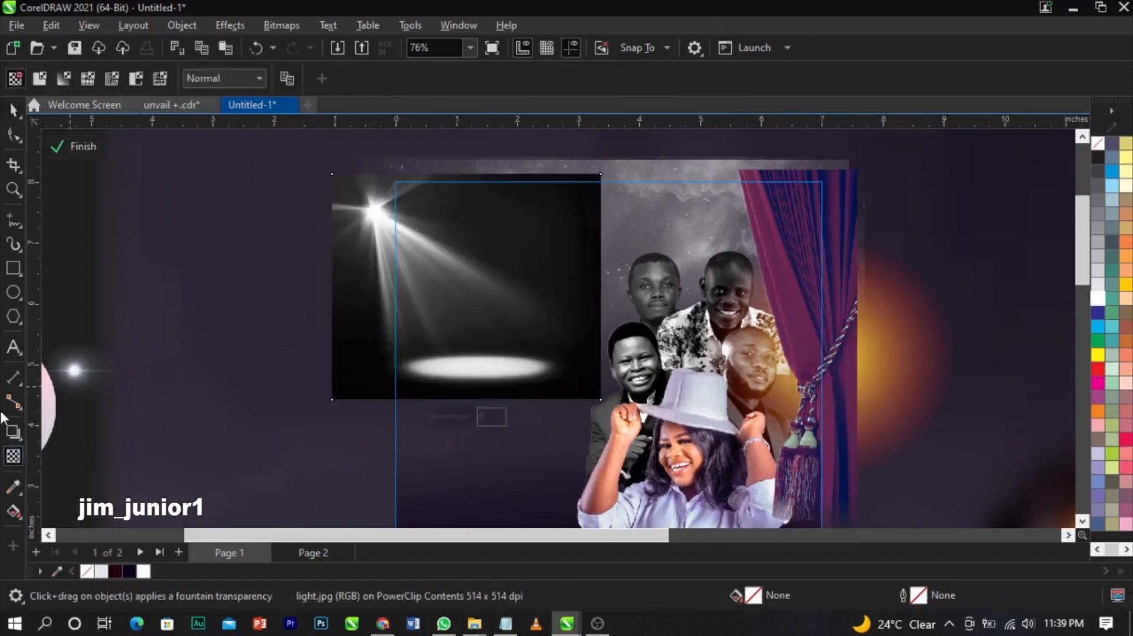
left_click_drag(491, 303, 491, 356)
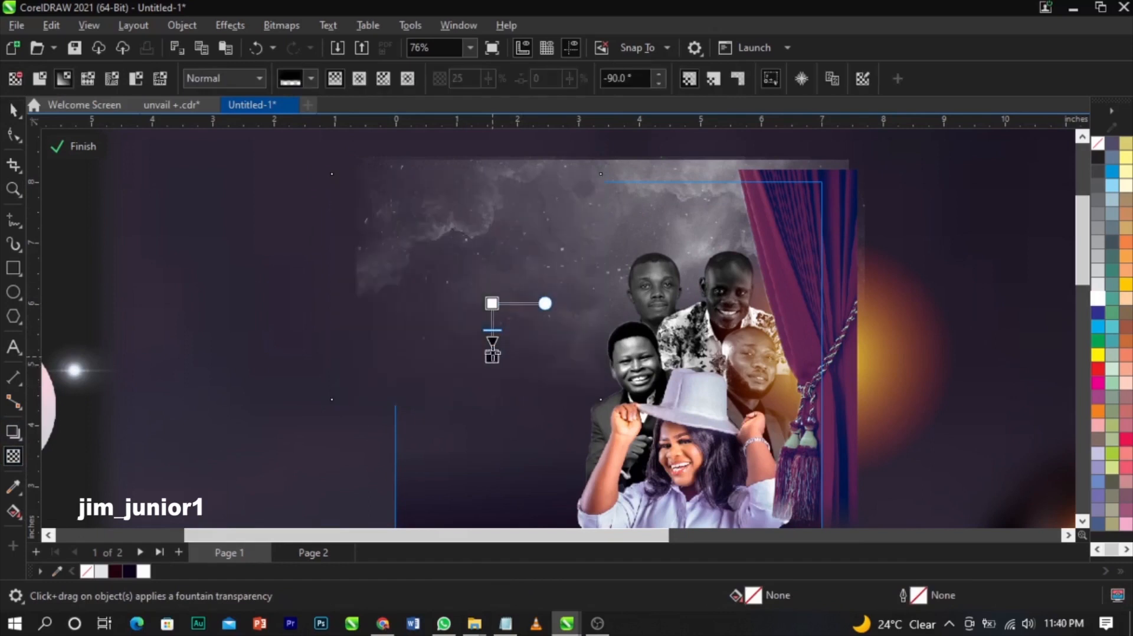
left_click(291, 28)
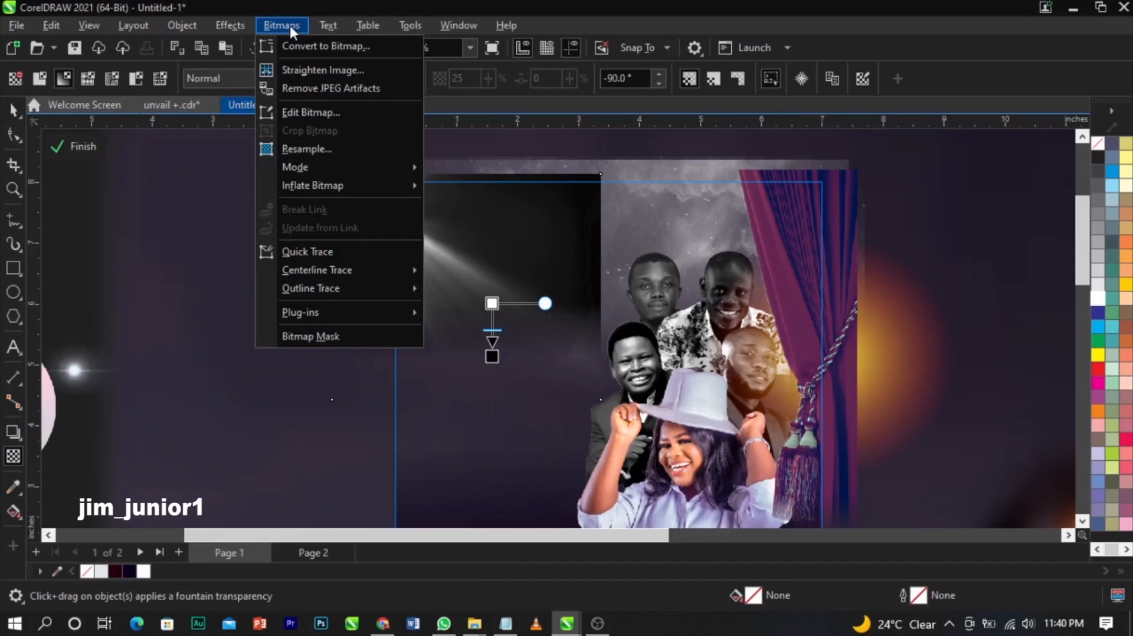
left_click(302, 46)
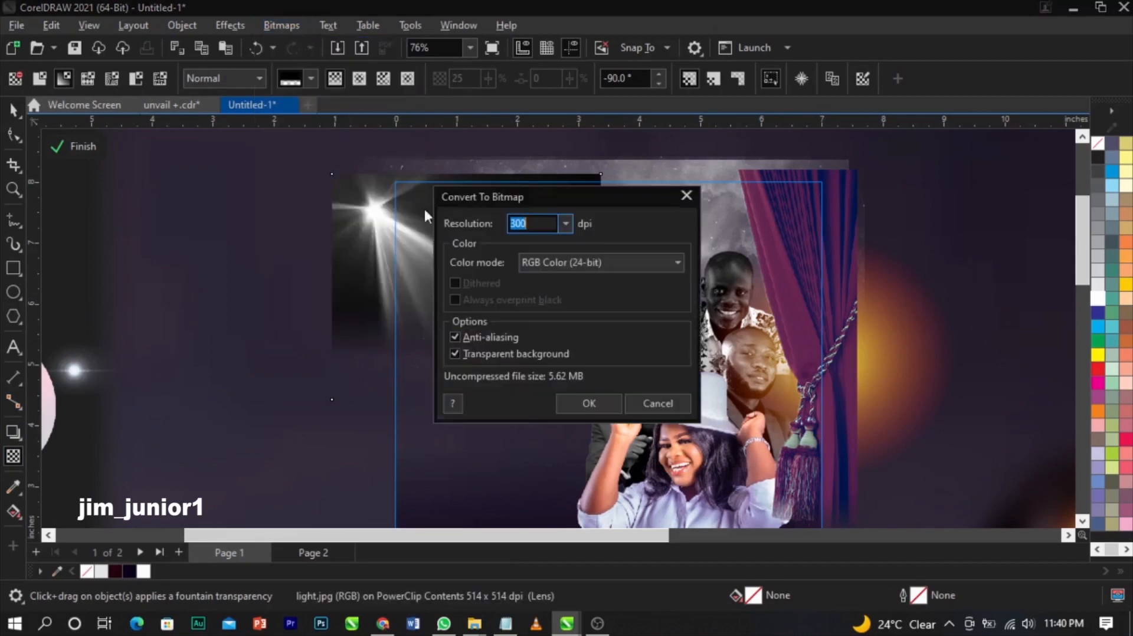
left_click(579, 408)
- Give the spotlight a horizontal transparency fade using the Screen merge mode
left_click_drag(457, 271, 591, 271)
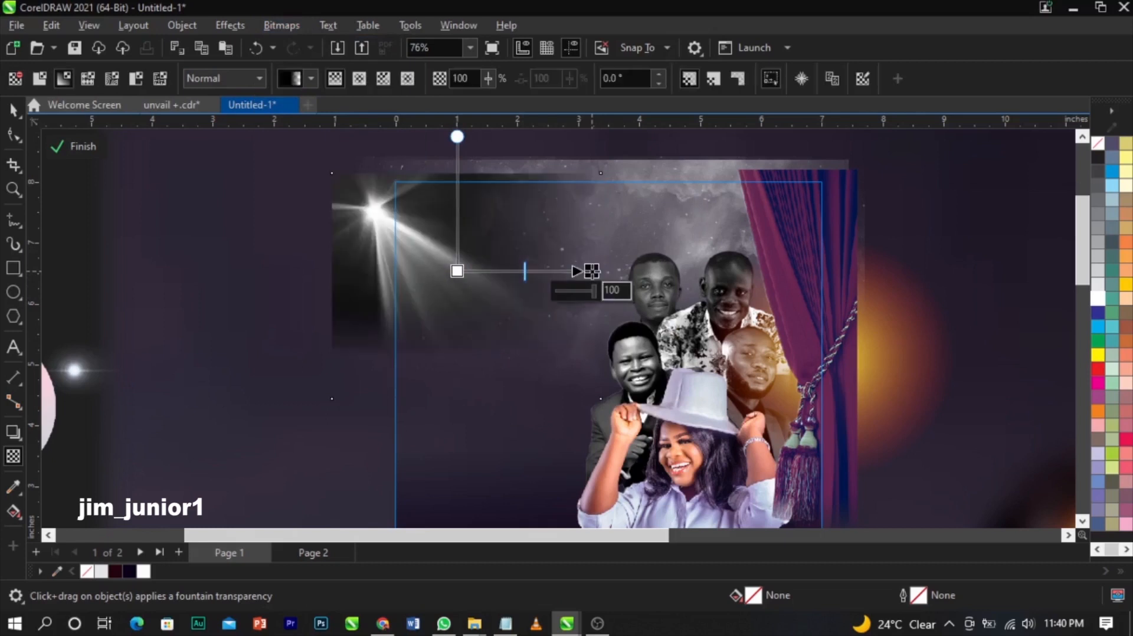
left_click(231, 77)
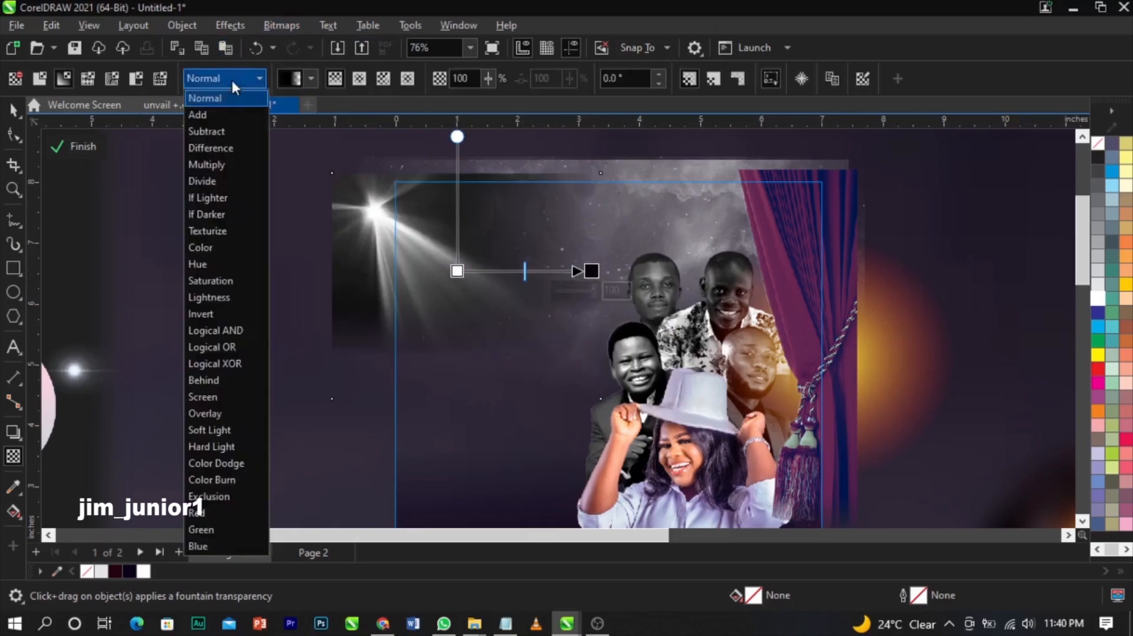
left_click(230, 403)
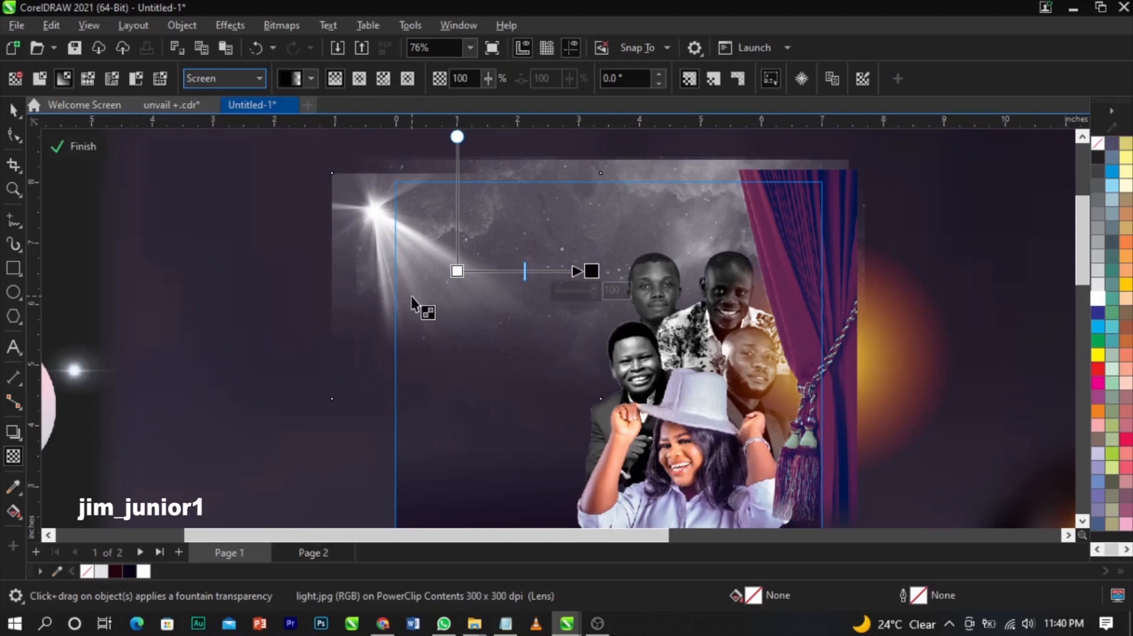
- Enlarge the spotlight to 114.7% and finish editing the PowerClip
key("space")
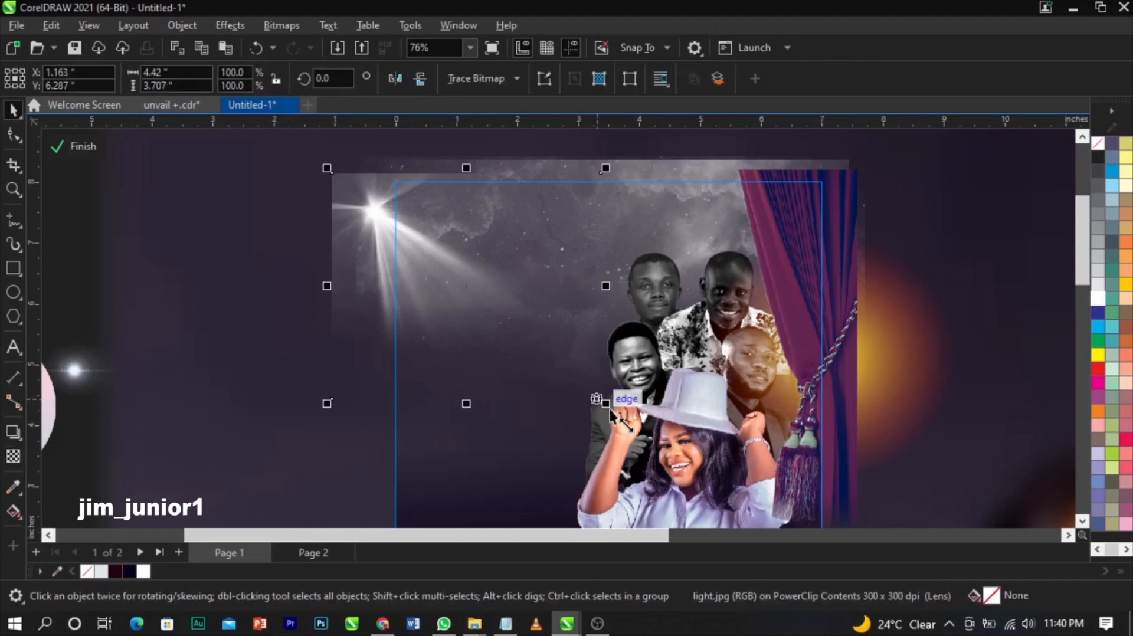
left_click_drag(605, 404, 501, 305)
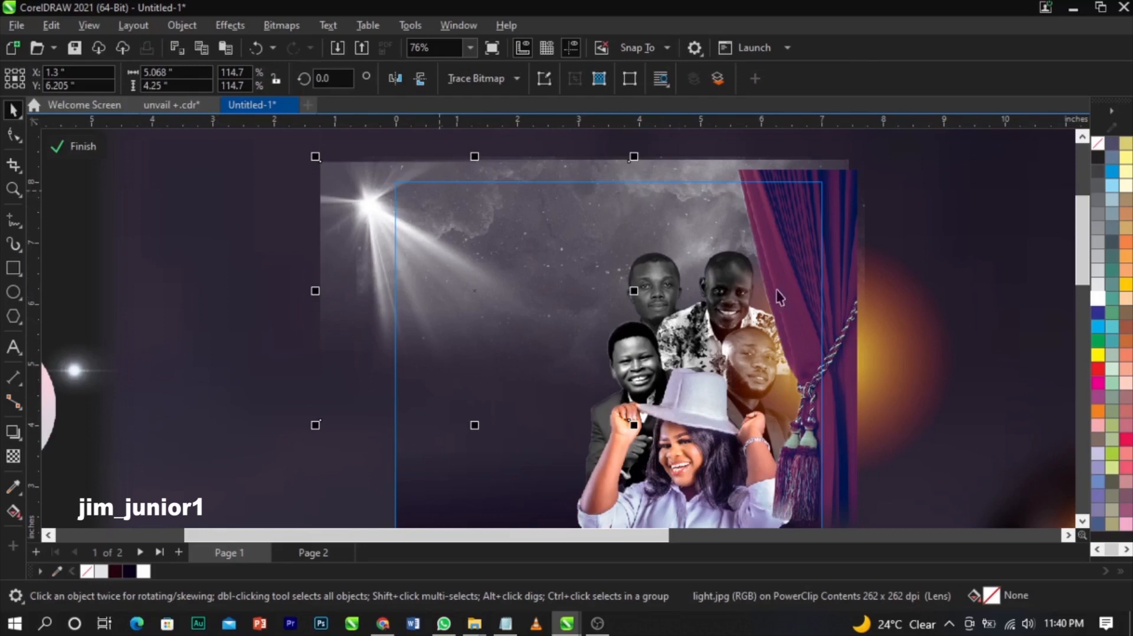
left_click(66, 139)
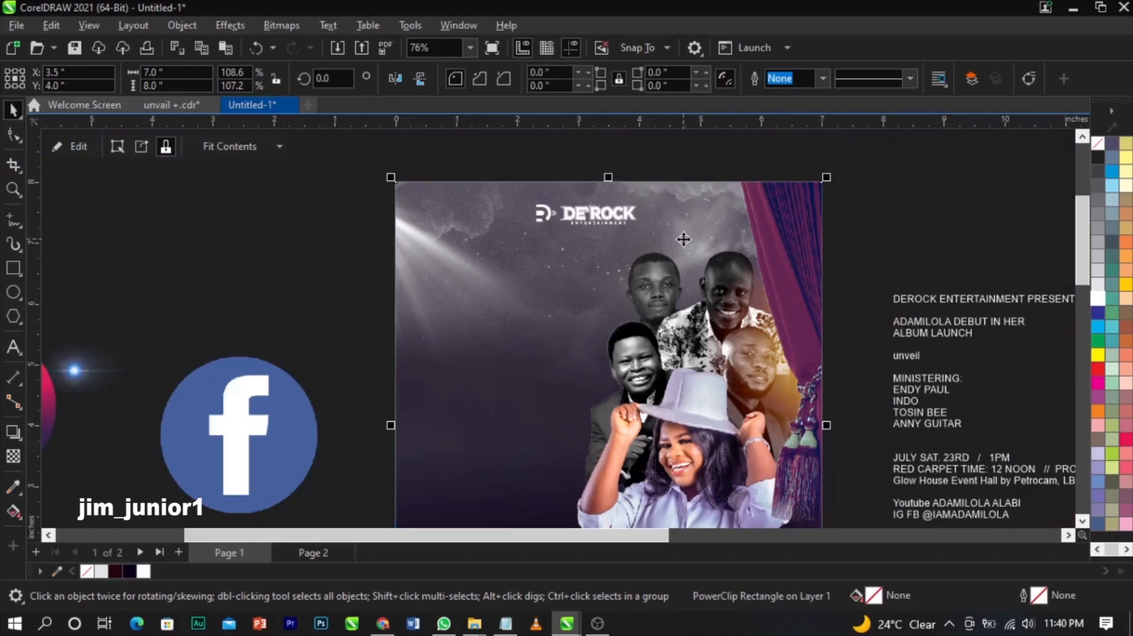
- Cut the top lines from the side text block and paste them onto the poster
left_click(901, 221)
scroll(706, 216, "down", 4)
key("z")
left_click_drag(445, 192, 876, 466)
key("space")
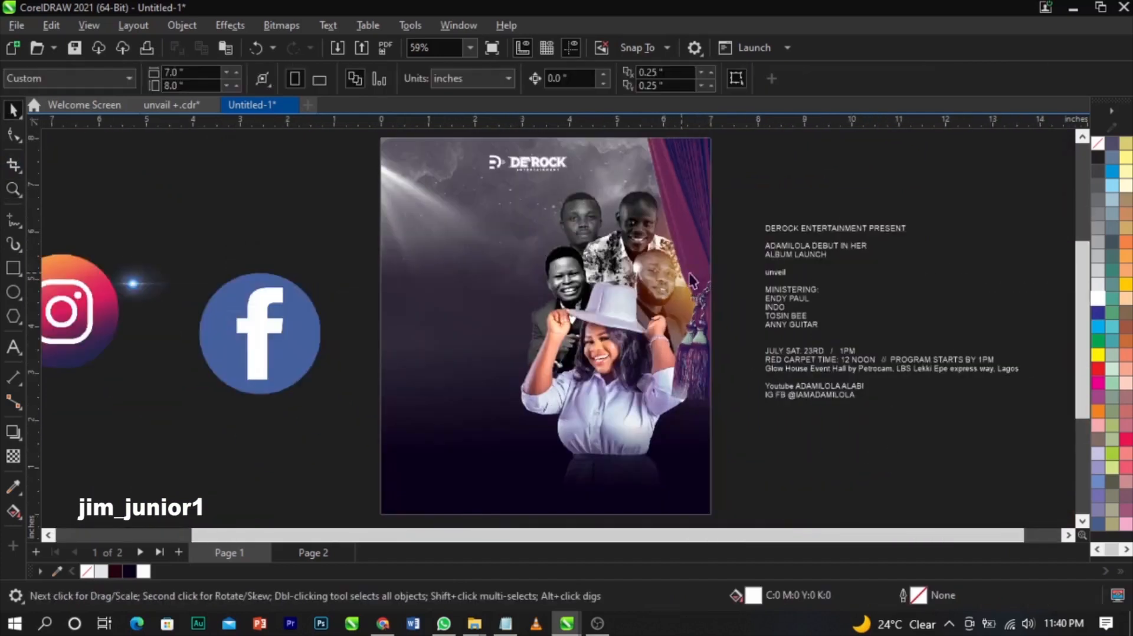
double_click(788, 239)
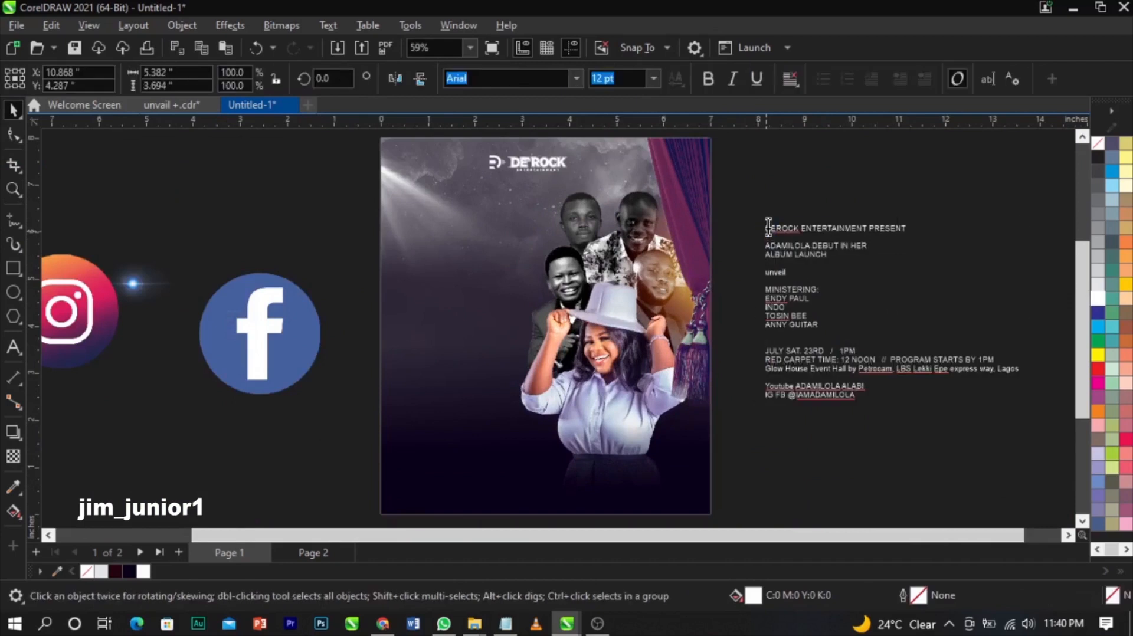
left_click_drag(767, 227, 852, 254)
key("ctrl+x")
left_click(424, 217)
key("ctrl+v")
- Move the DEROCK ENTERTAINMENT PRESENT line into its own text beneath the logo
key("z")
left_click_drag(360, 148, 717, 270)
key("space")
double_click(538, 338)
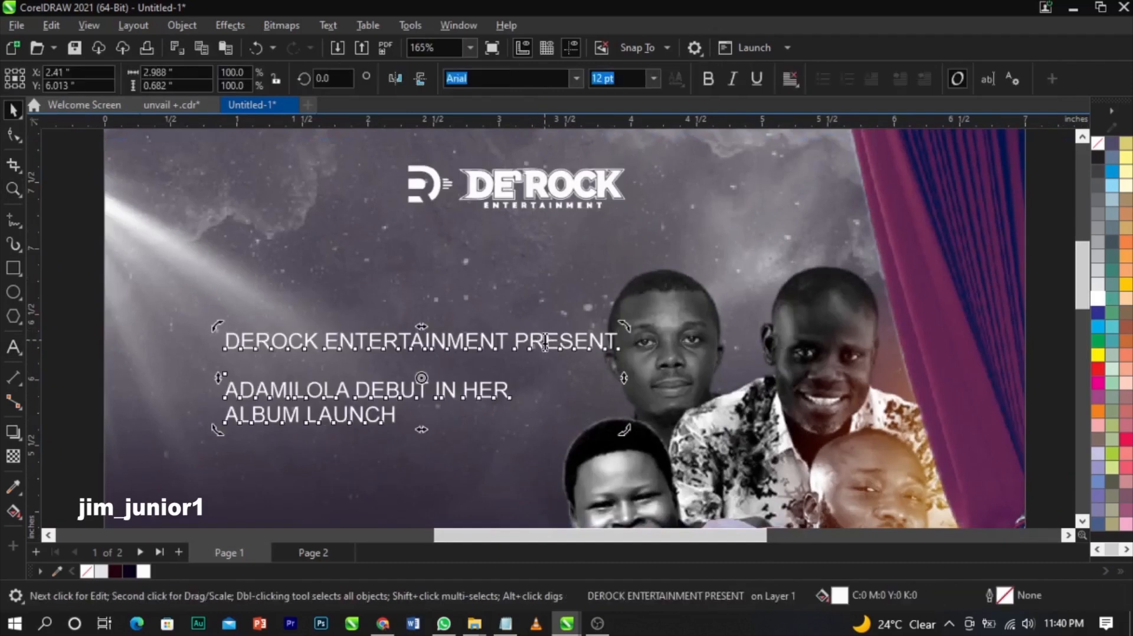
left_click_drag(617, 344, 223, 341)
key("Delete")
key("Delete")
key("Delete")
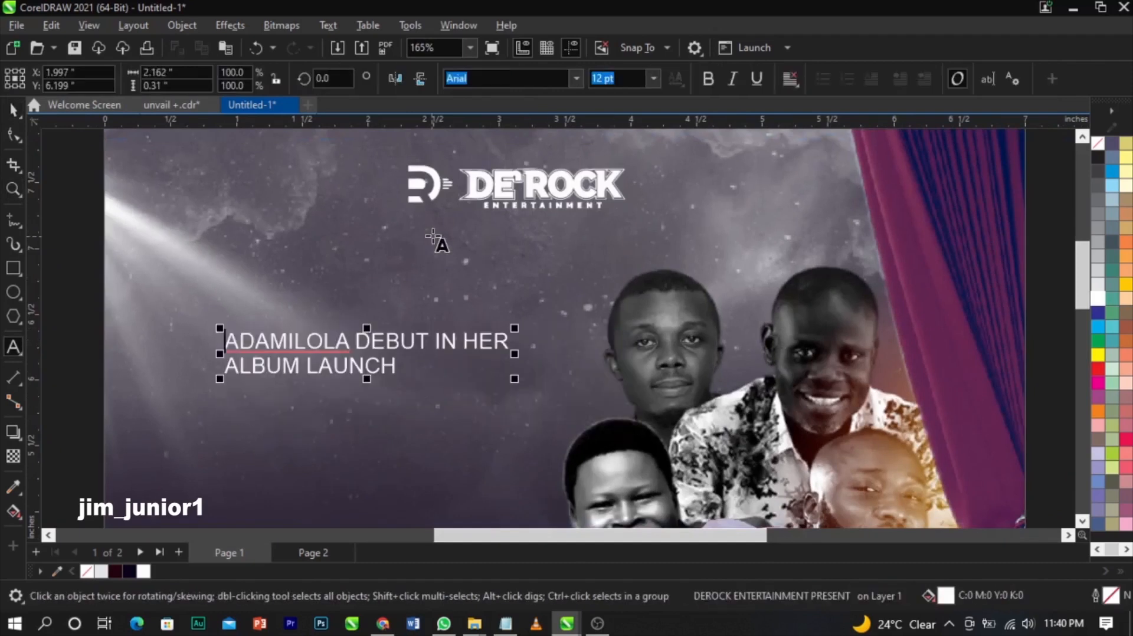
left_click(432, 236)
key("ctrl+v")
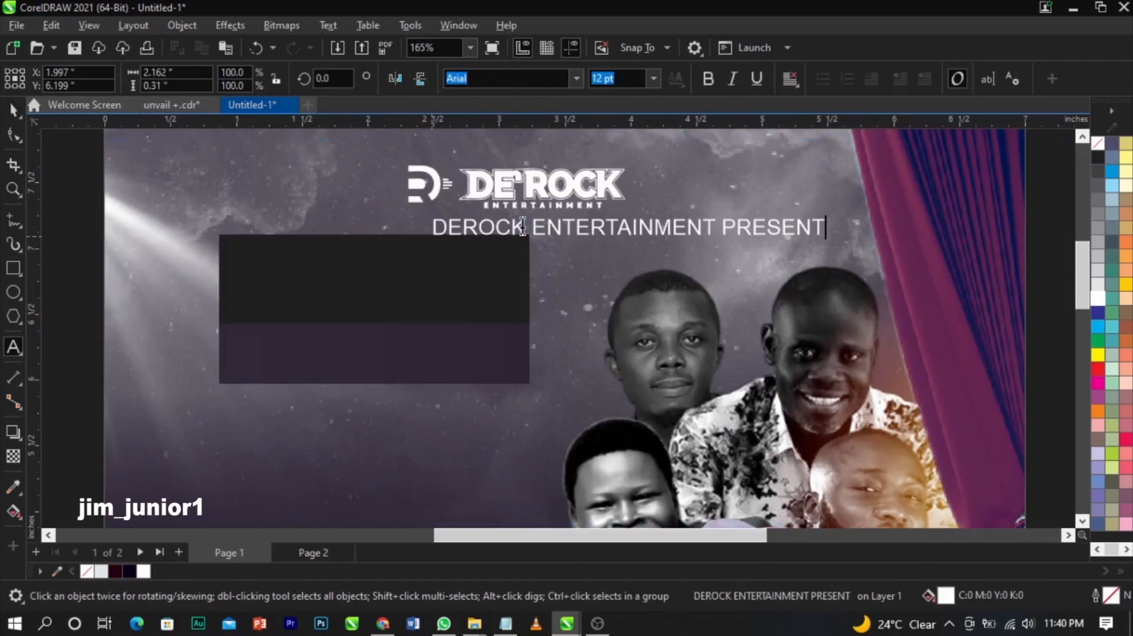
key("ctrl+space")
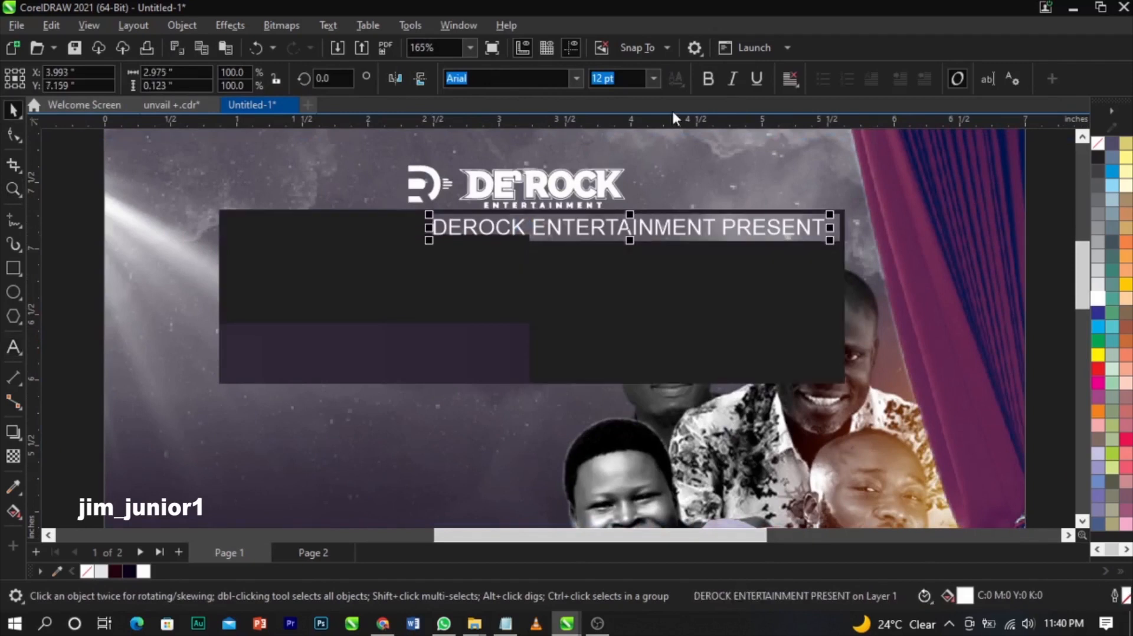
- Bold the DEROCK ENTERTAINMENT PRESENT line, centre it under the logo, and shrink it to about 10.7 pt
left_click(708, 85)
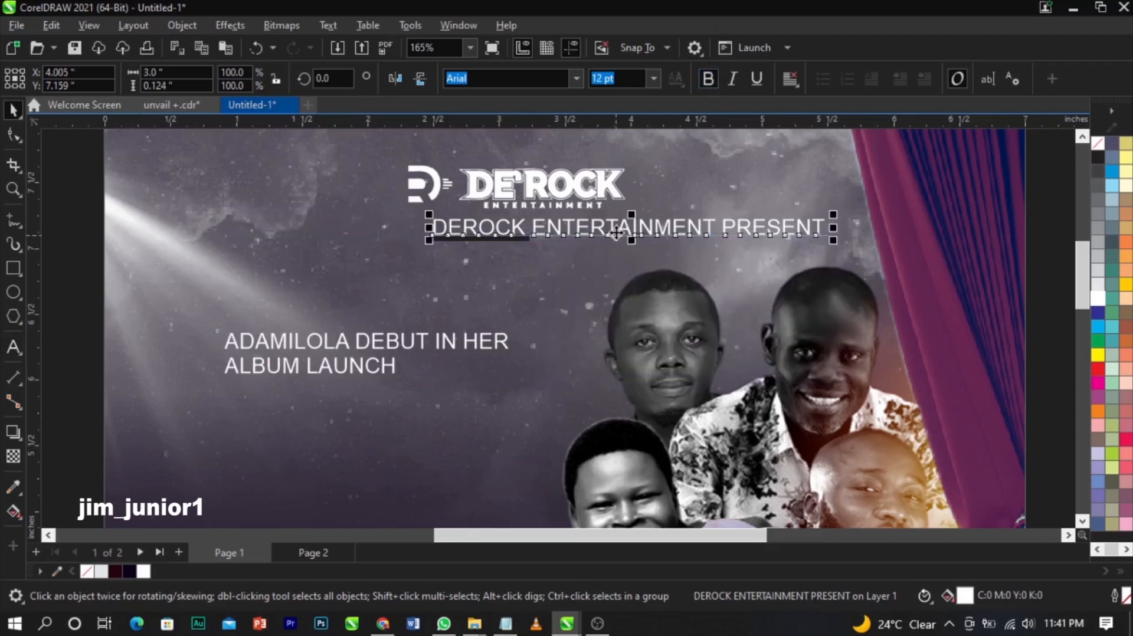
left_click(607, 188, "shift")
key("c")
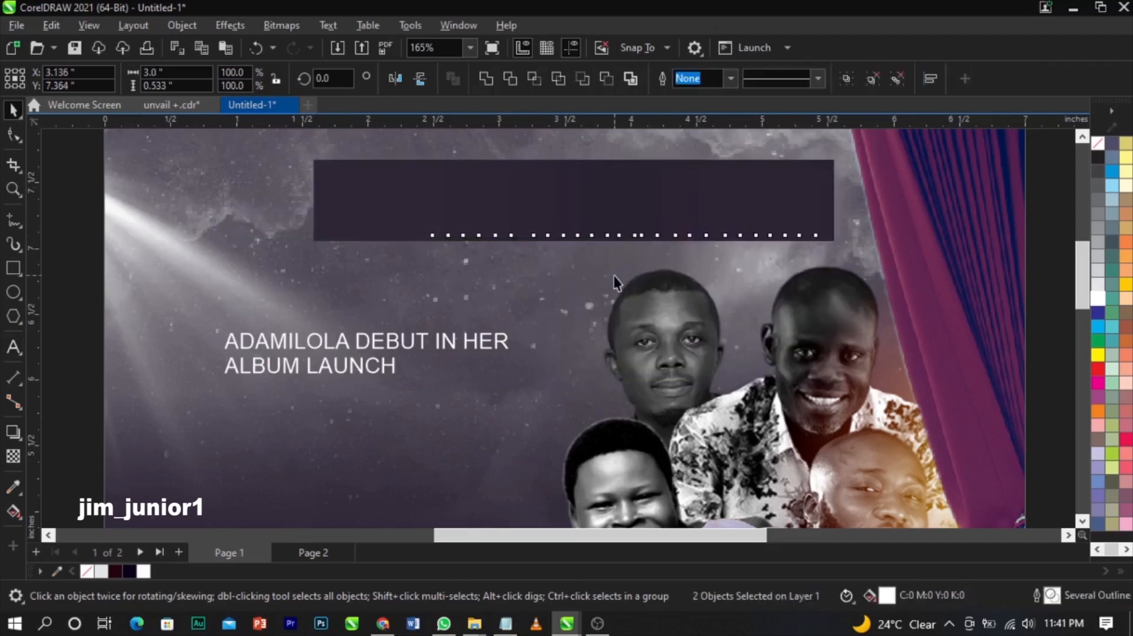
left_click(641, 244)
left_click(646, 232)
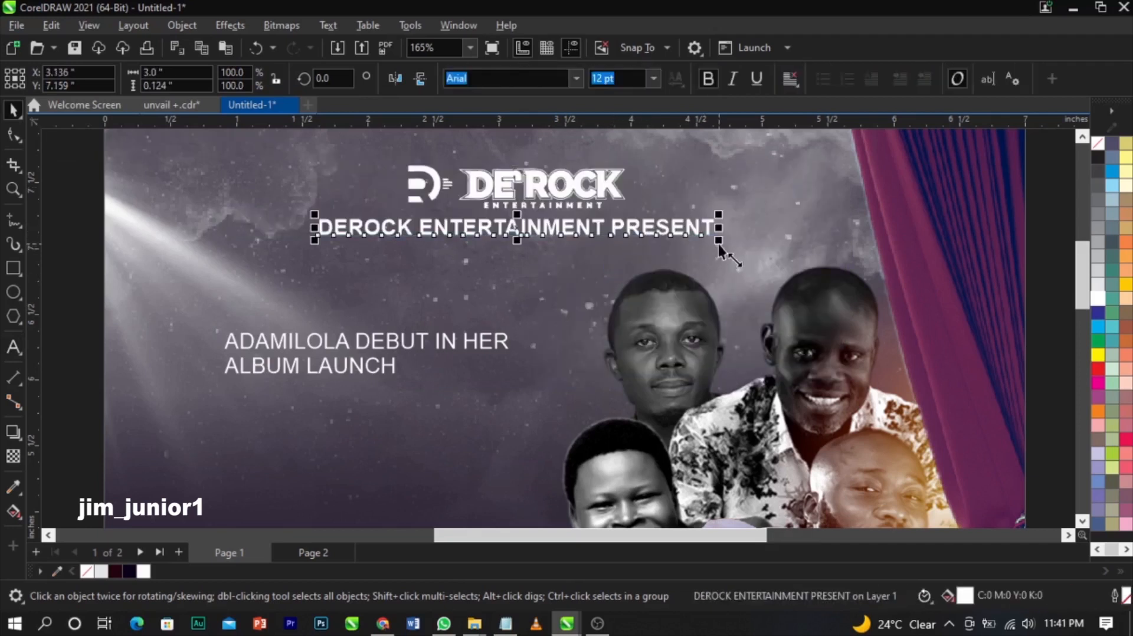
left_click_drag(717, 242, 697, 255)
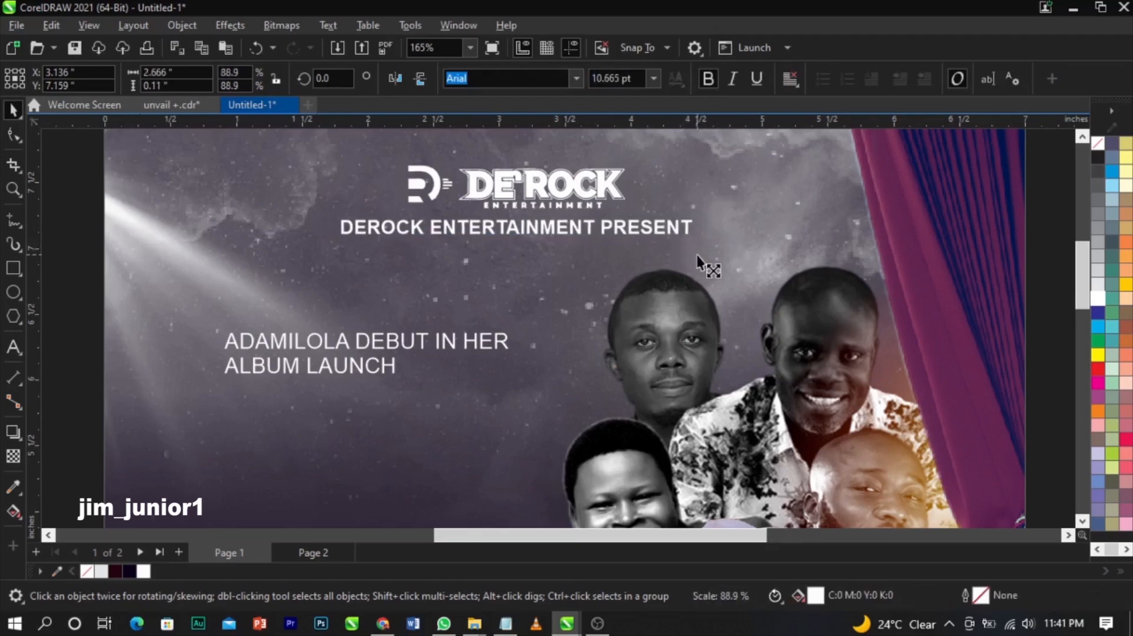
- Widen the line's letter spacing and re-centre it under the DE'ROCK logo
left_click(12, 137)
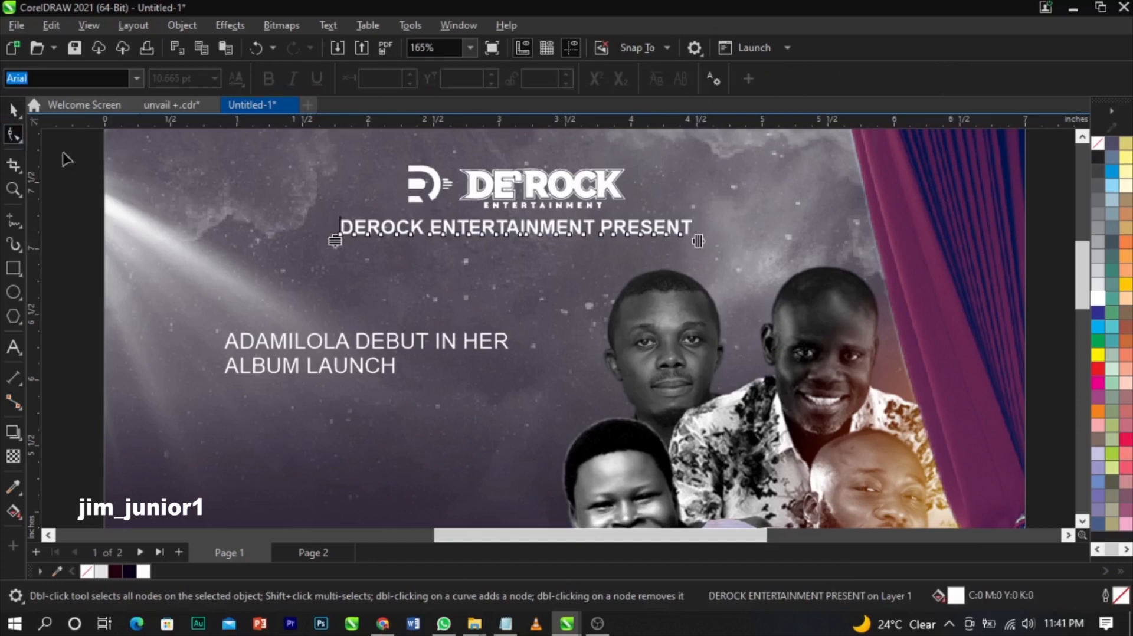
left_click_drag(794, 251, 804, 250)
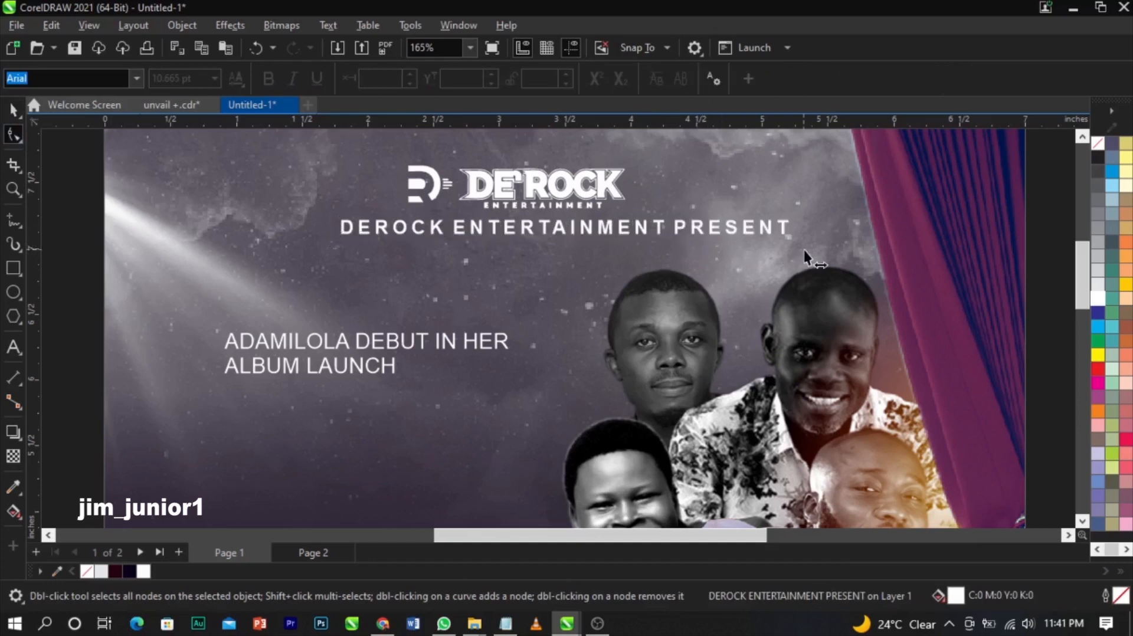
key("space")
left_click(618, 198, "shift")
key("c")
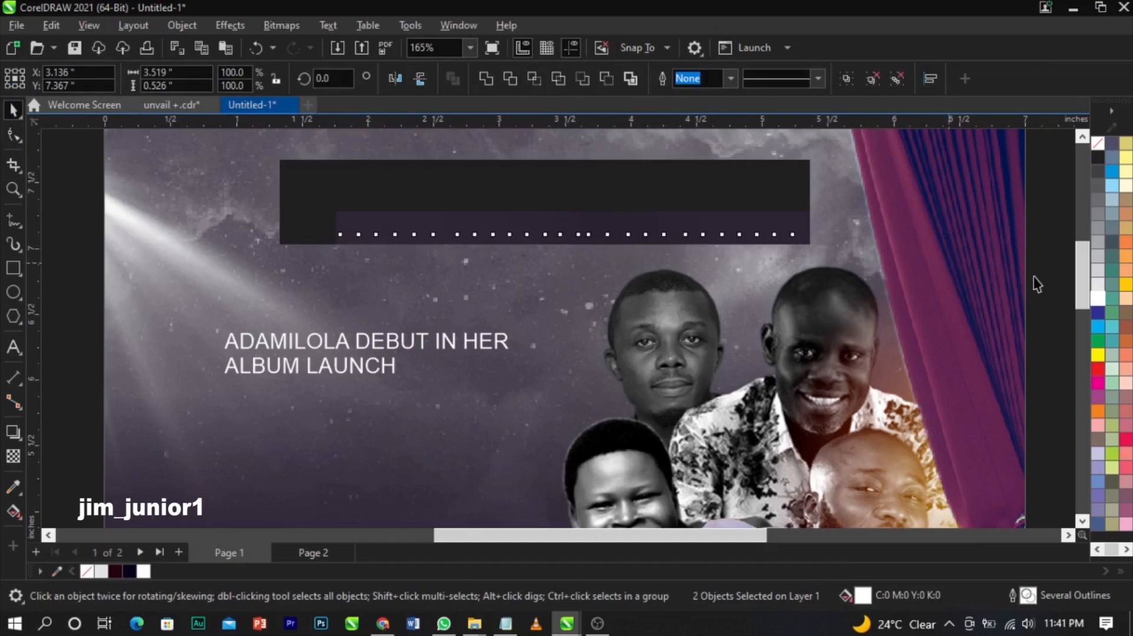
key("Escape")
- Paste the word 'unveil' as new text on the flyer
scroll(728, 215, "down", 2)
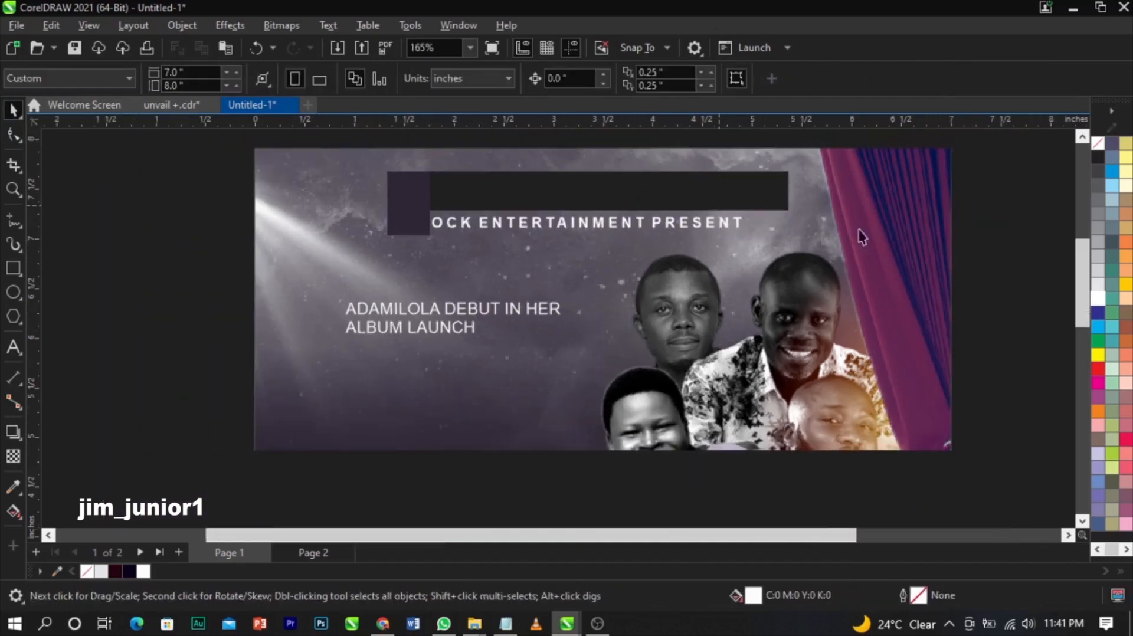
scroll(903, 230, "down", 2)
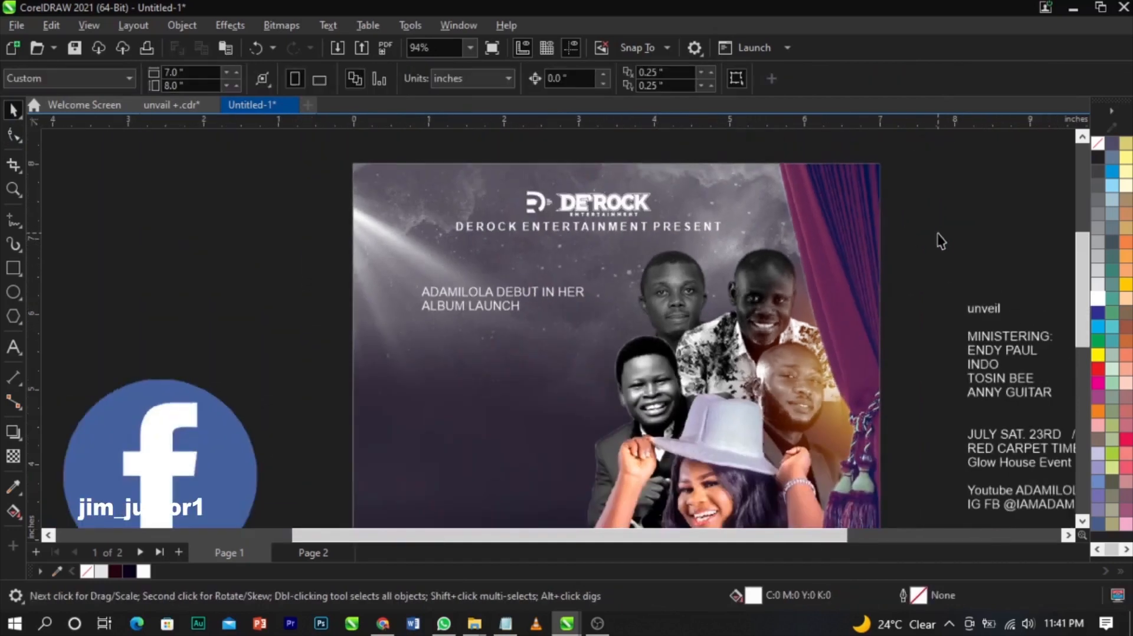
scroll(618, 212, "down", 2)
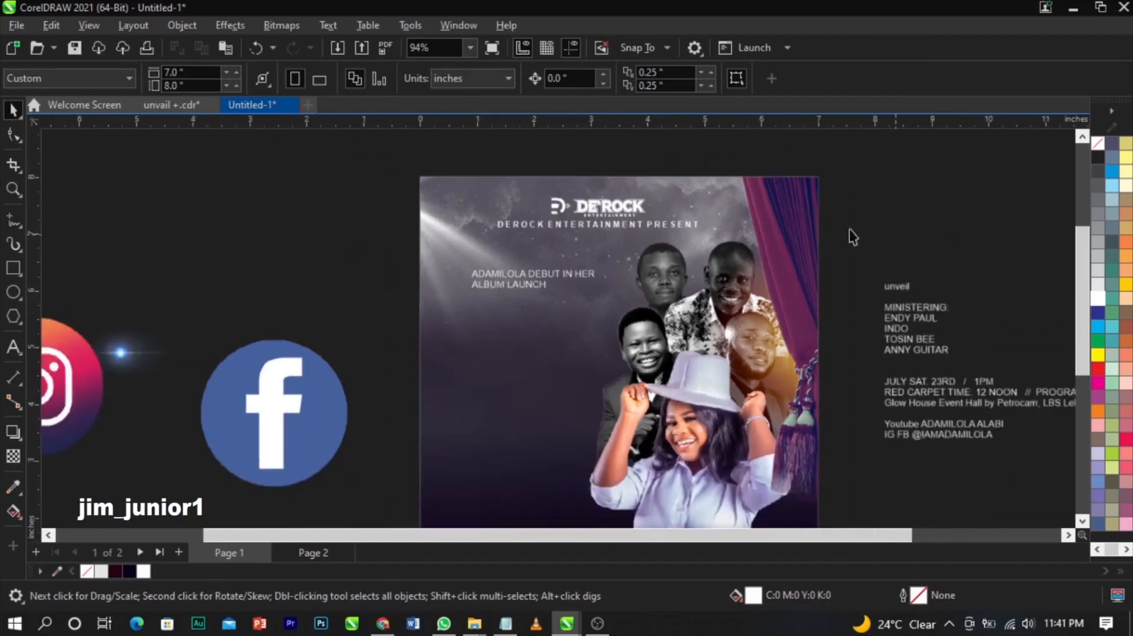
key("z")
mouse_move(412, 189)
left_mouse_down()
mouse_move(702, 450)
mouse_move(801, 483)
left_mouse_up()
key("space")
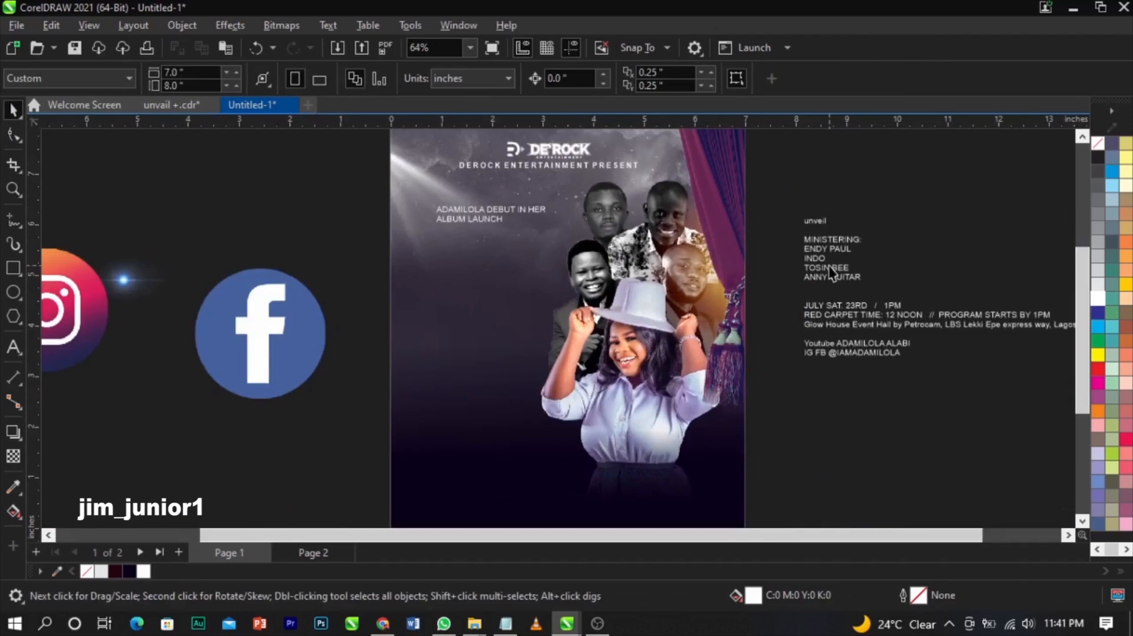
left_click(843, 224)
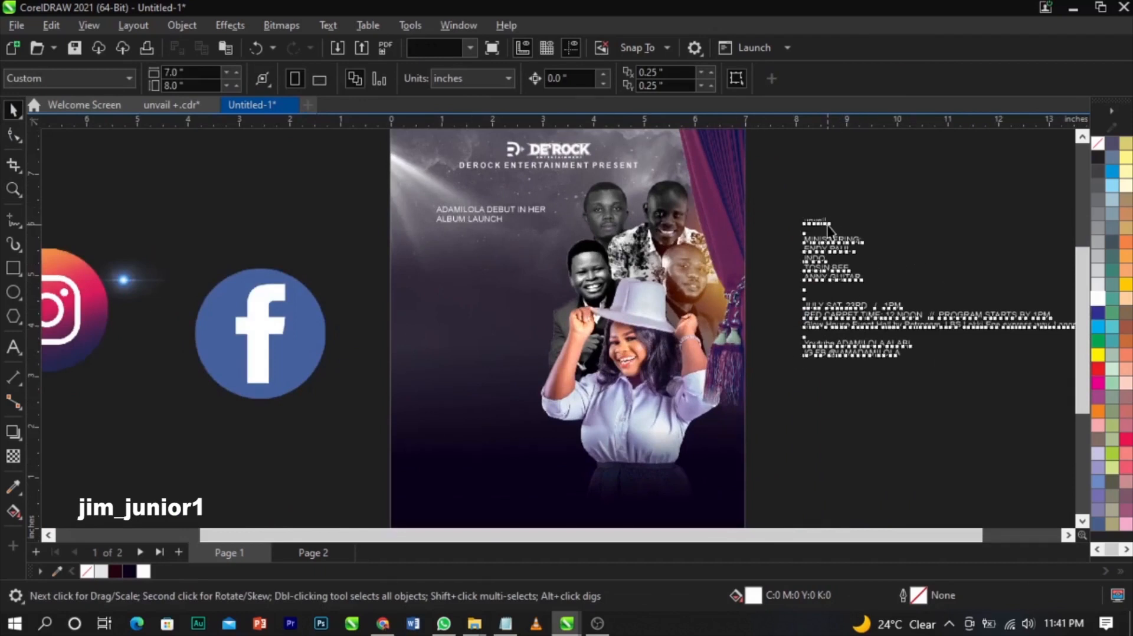
left_click(432, 261)
type("unveil")
key("ctrl+space")
- Start DEBUT IN HER on a new line in the title and break the title apart with Ctrl+K
key("z")
left_click_drag(293, 174, 741, 414)
key("space")
left_click(557, 200)
double_click(539, 193)
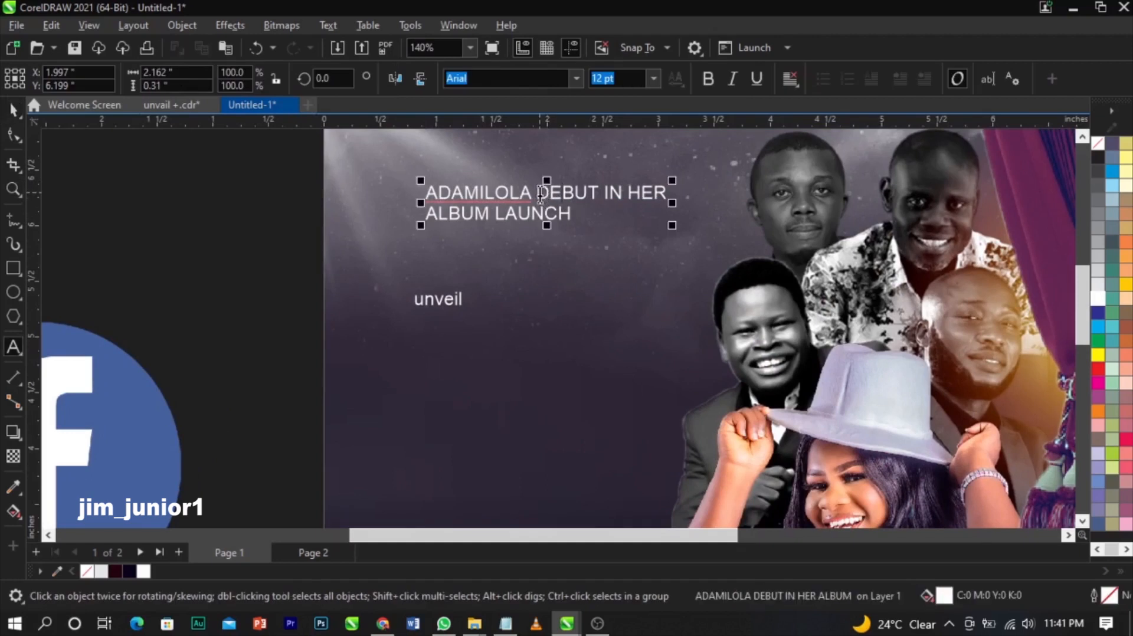
key("Return")
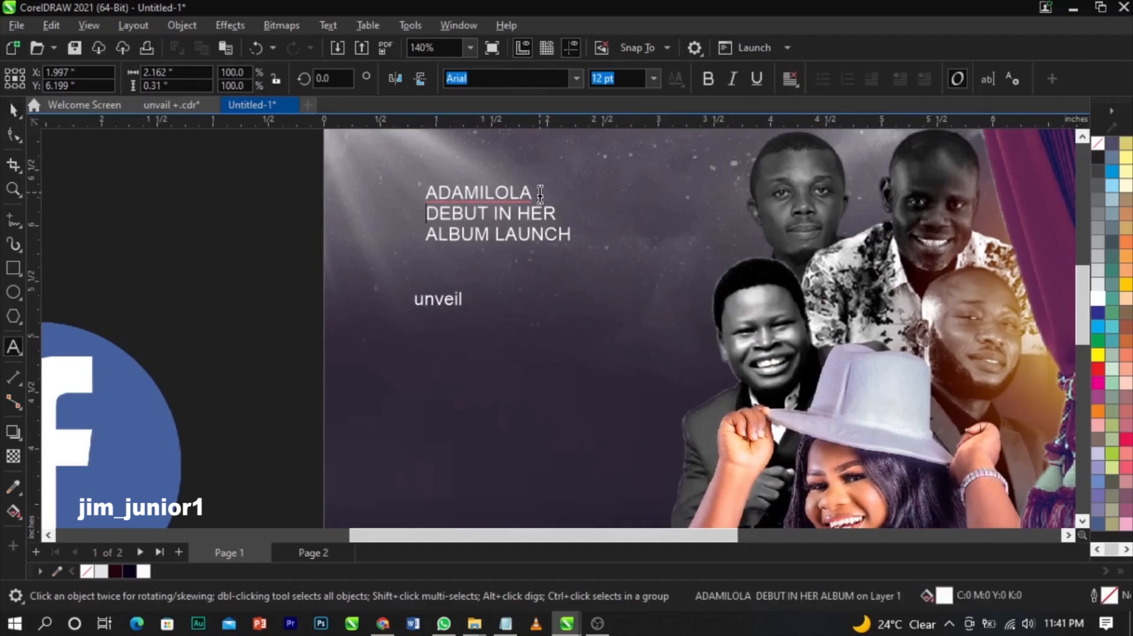
key("ctrl+space")
key("ctrl+k")
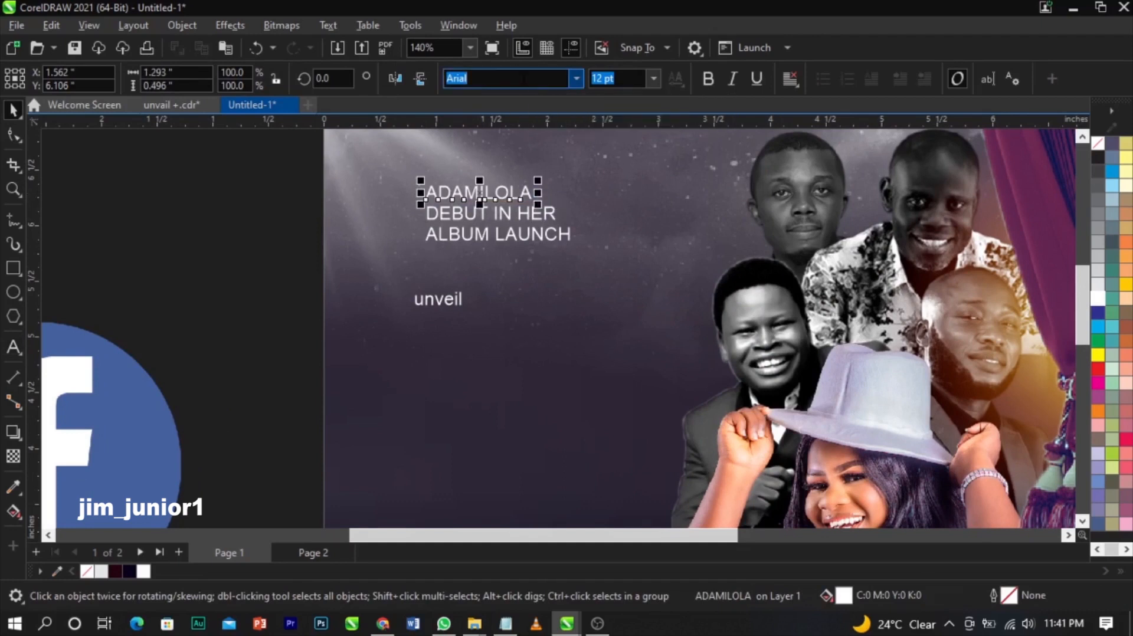
- Set ADAMILOLA in Campton Black and enlarge it
type("camp")
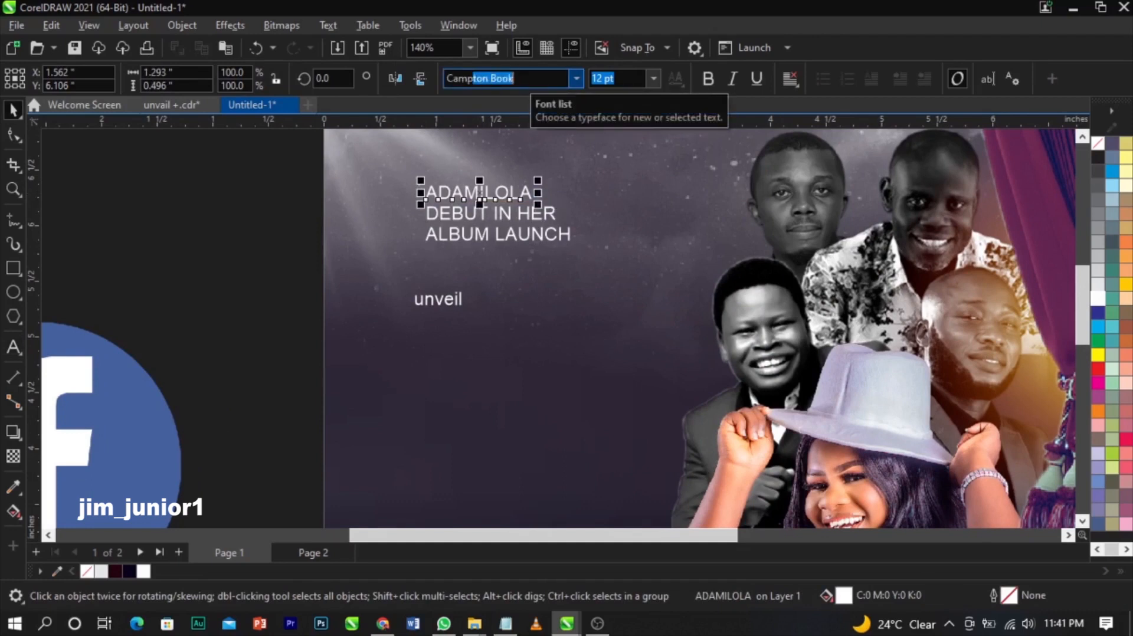
left_click(521, 78)
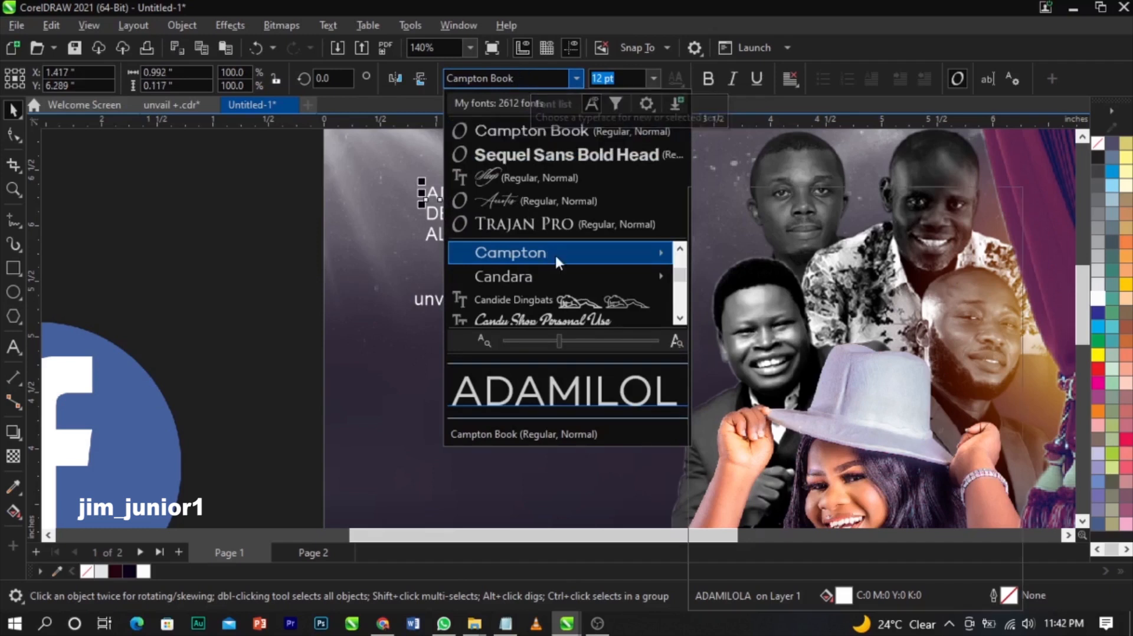
mouse_move(554, 253)
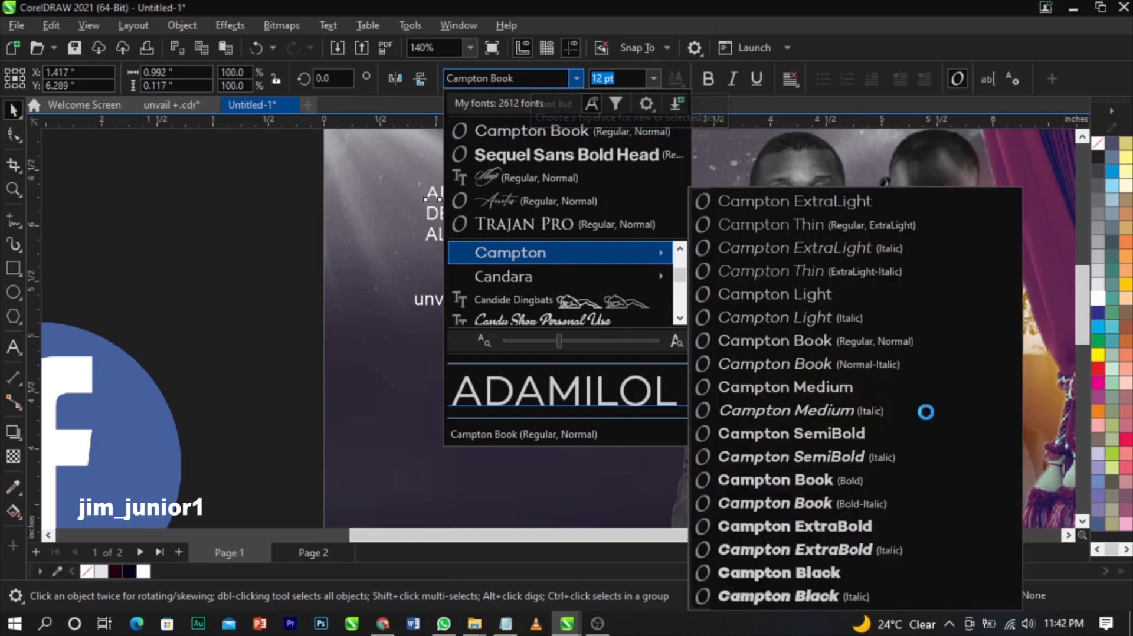
left_click(763, 575)
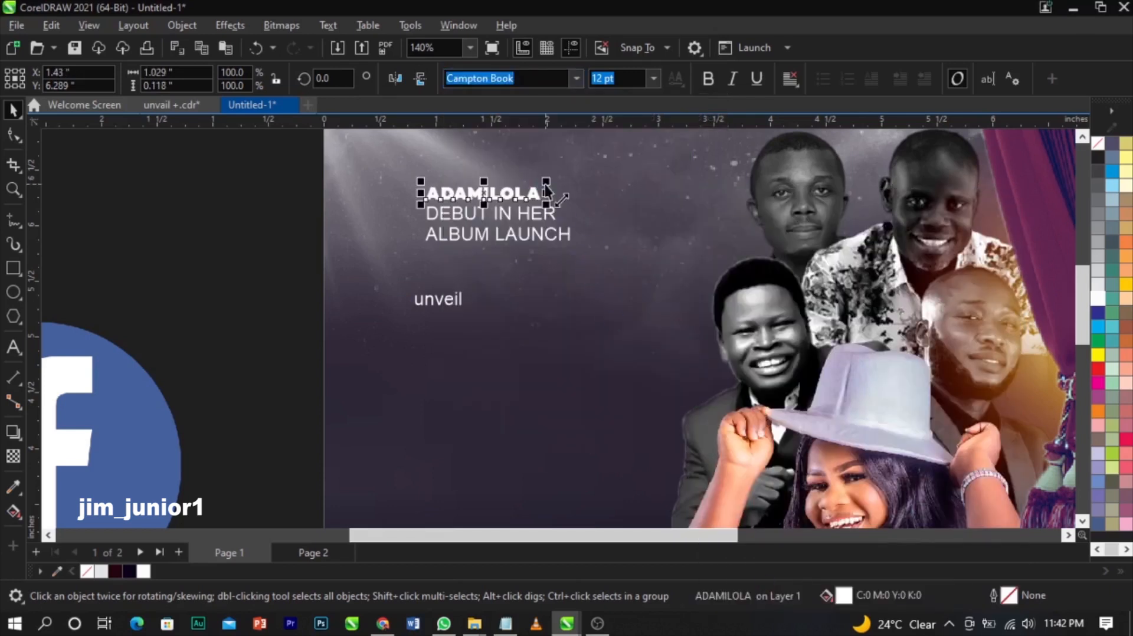
left_click_drag(545, 182, 652, 147)
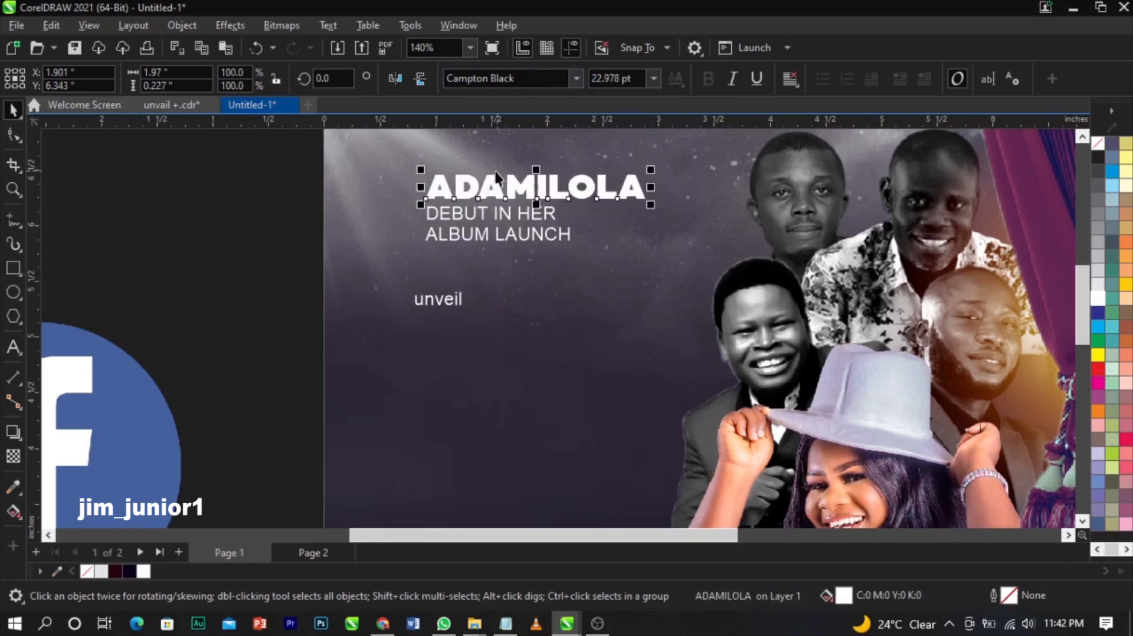
- Set DEBUT IN HER and ALBUM LAUNCH in Campton Black
scroll(495, 174, "up", 1)
scroll(495, 174, "up", 1)
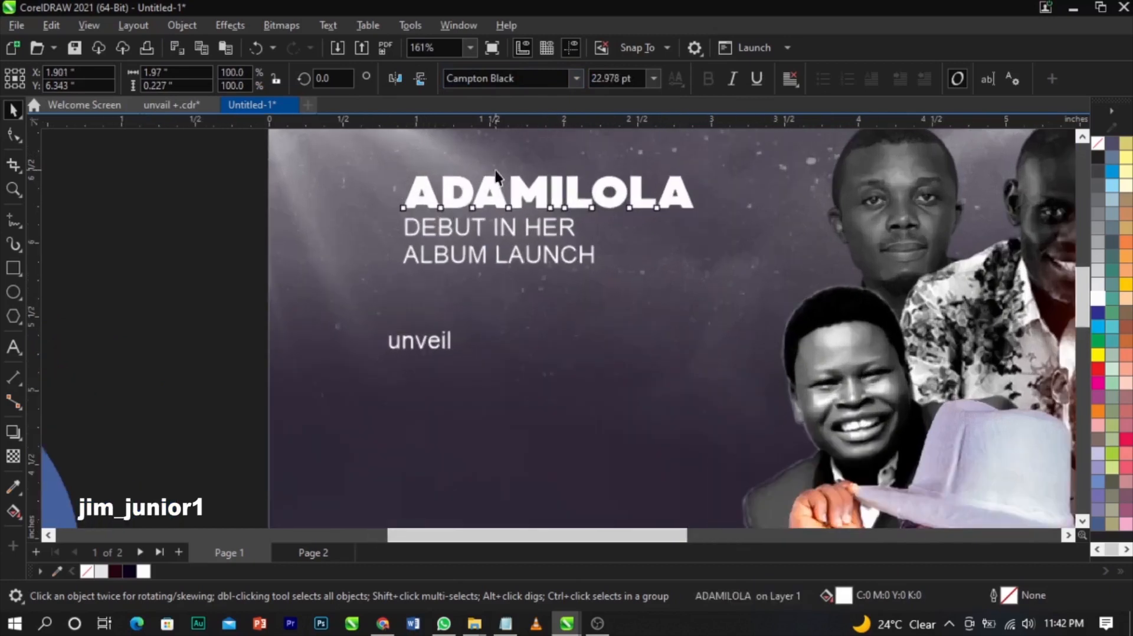
left_click(536, 236)
left_click(572, 83)
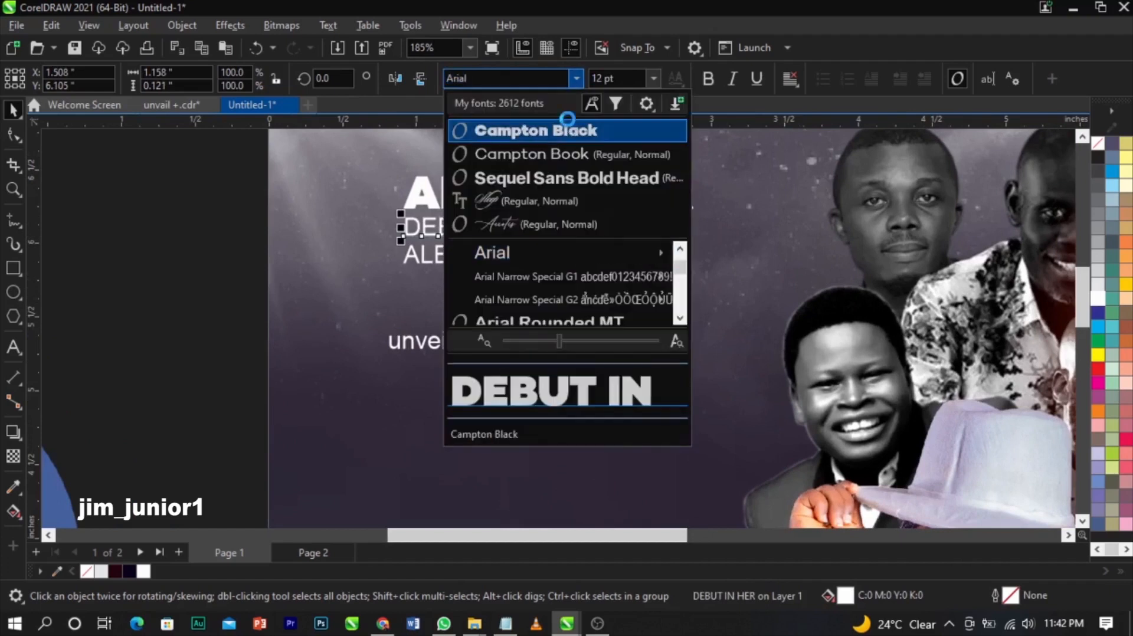
left_click(567, 119)
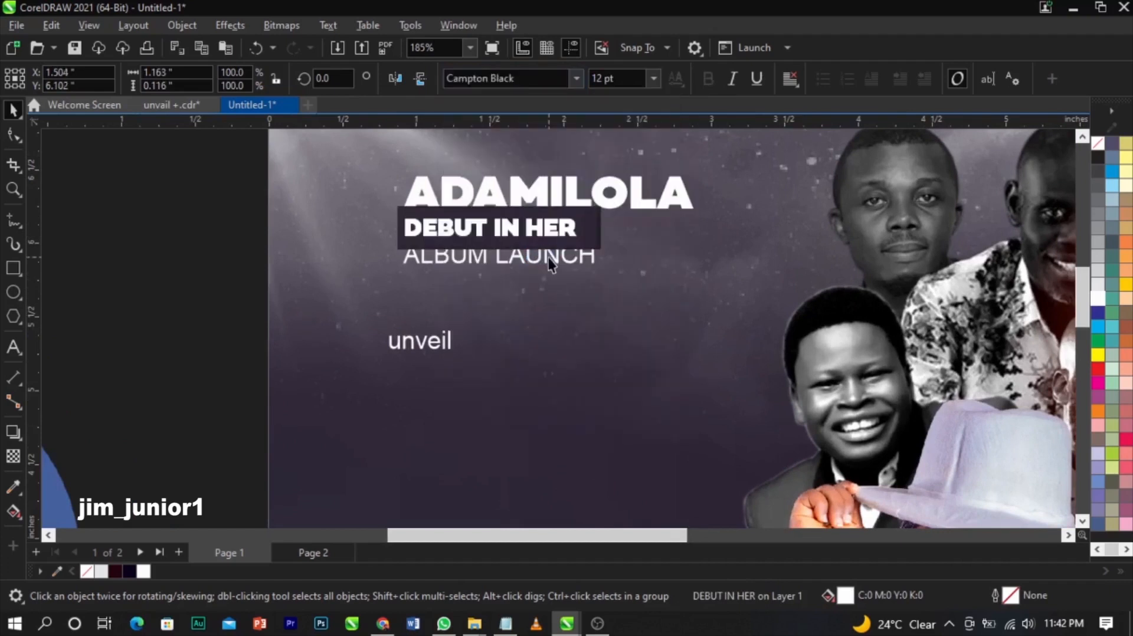
left_click(547, 257)
left_click(572, 82)
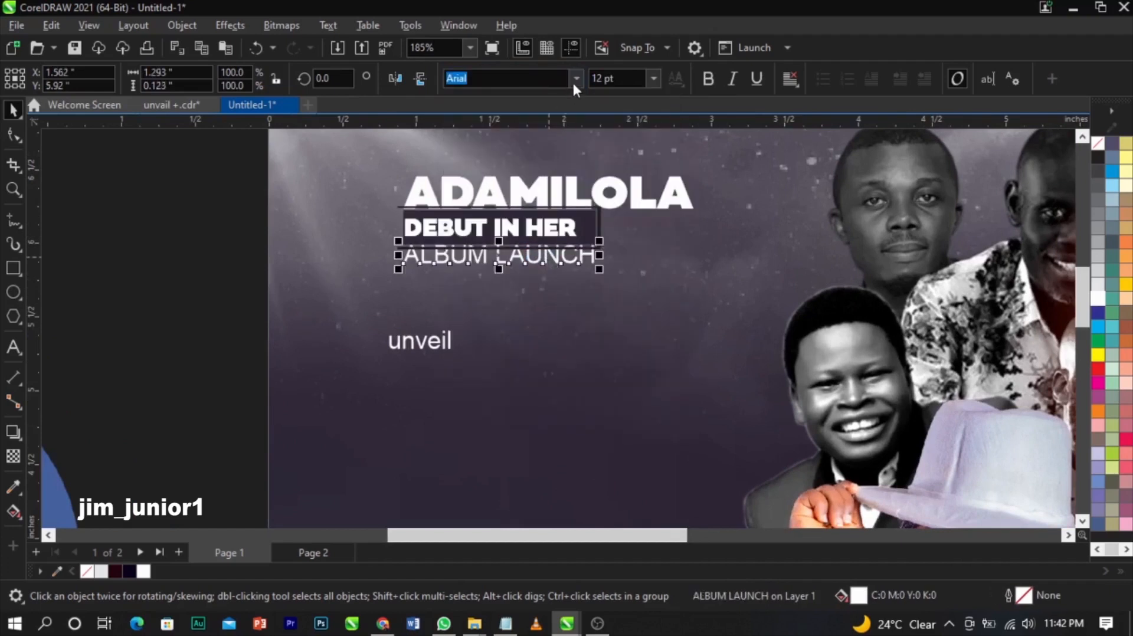
left_click(553, 131)
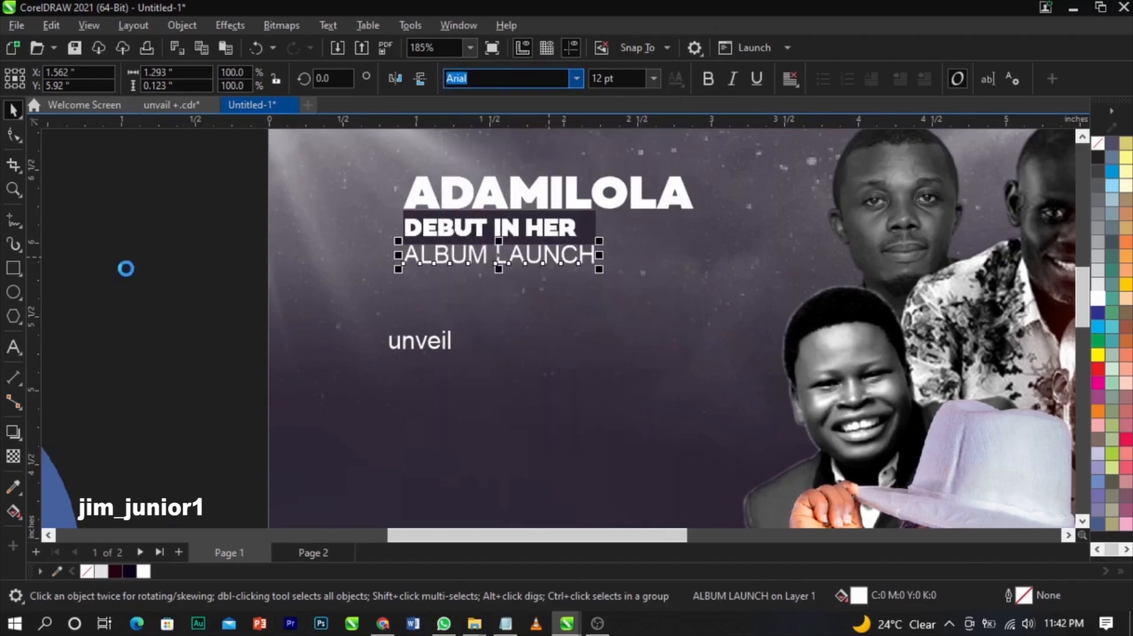
- Shift the three title lines slightly left and scale ALBUM LAUNCH up to the title's width
key("Escape")
scroll(584, 298, "down", 1)
left_click_drag(254, 170, 708, 306)
left_click_drag(542, 242, 495, 242)
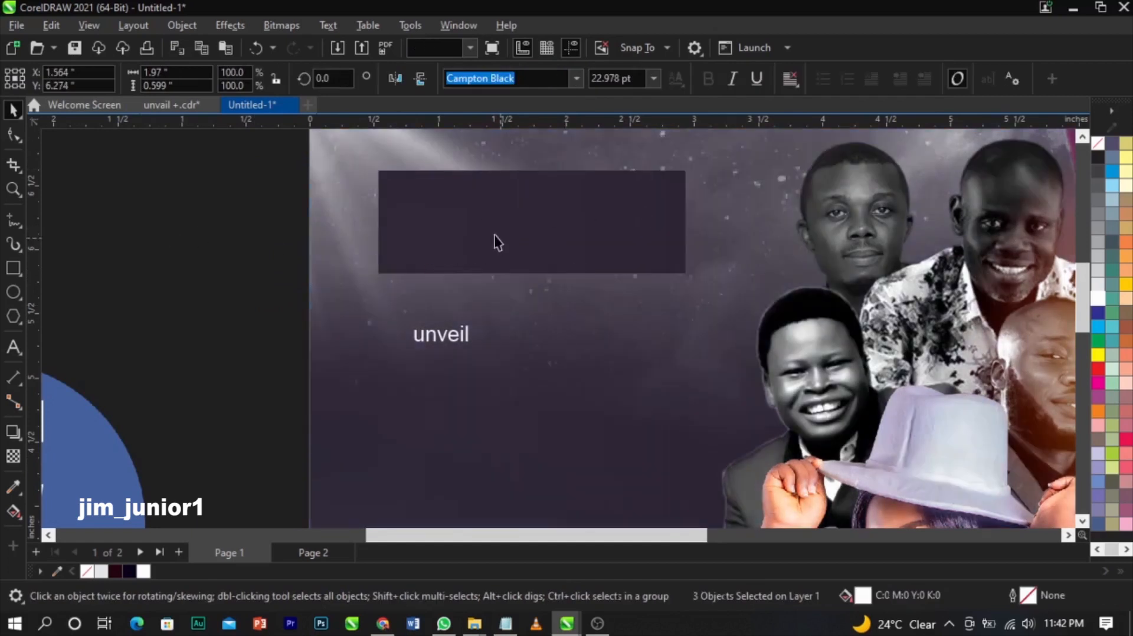
key("Escape")
scroll(549, 242, "up", 2)
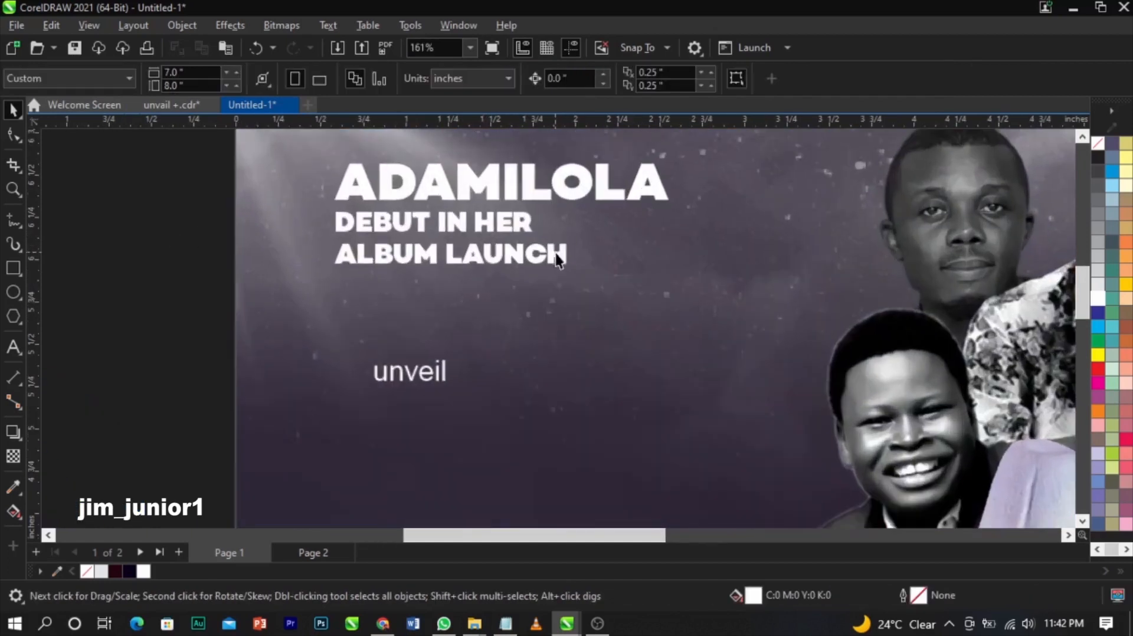
left_click(555, 253)
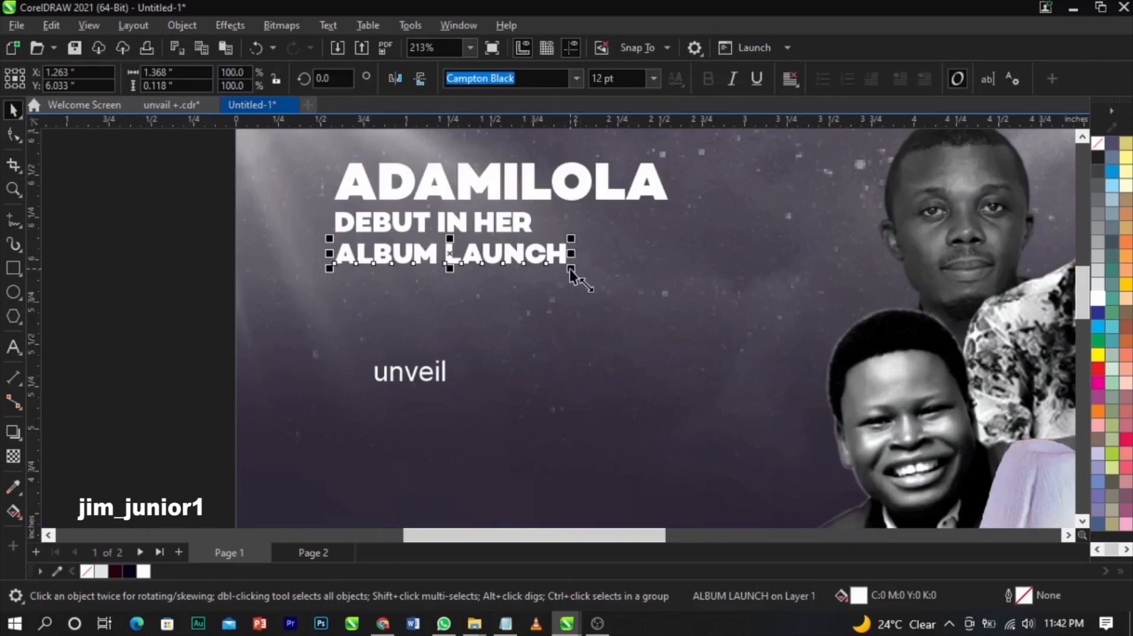
left_click_drag(569, 269, 672, 310)
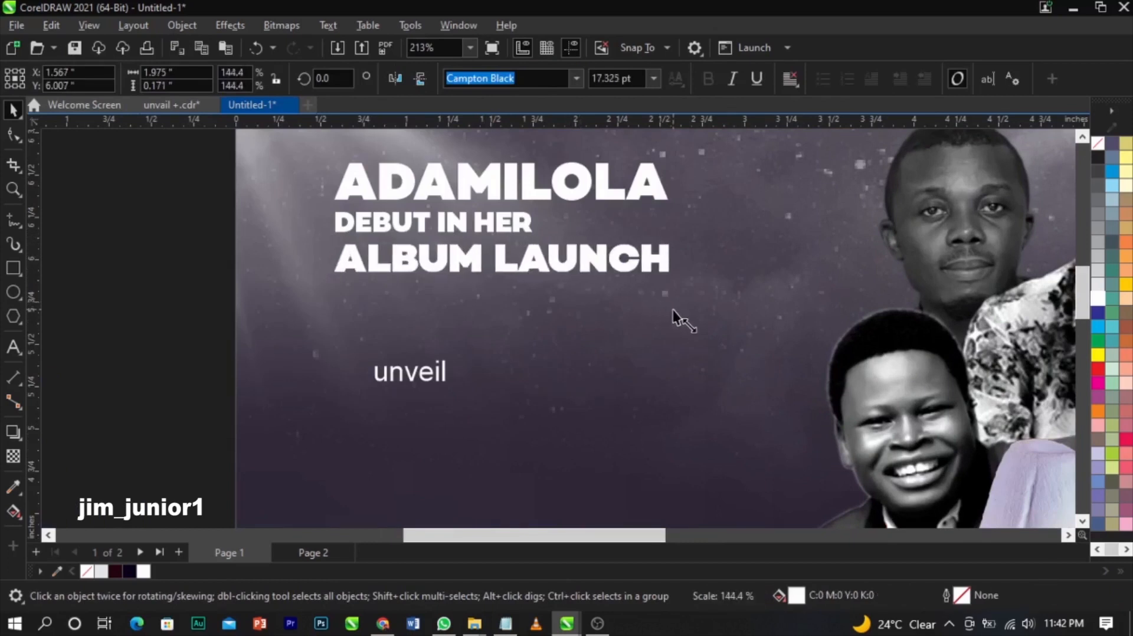
- Move DEBUT IN HER and ALBUM LAUNCH slightly higher, nudging ALBUM LAUNCH up a bit more
left_click(532, 222)
left_click(531, 255)
left_click(529, 227, "shift")
scroll(529, 228, "up", 4)
left_click_drag(532, 216, 527, 206)
left_click(507, 362)
left_click(528, 290)
left_click_drag(529, 286, 526, 281)
- Colour ALBUM LAUNCH yellow
scroll(527, 282, "down", 1)
scroll(527, 282, "down", 1)
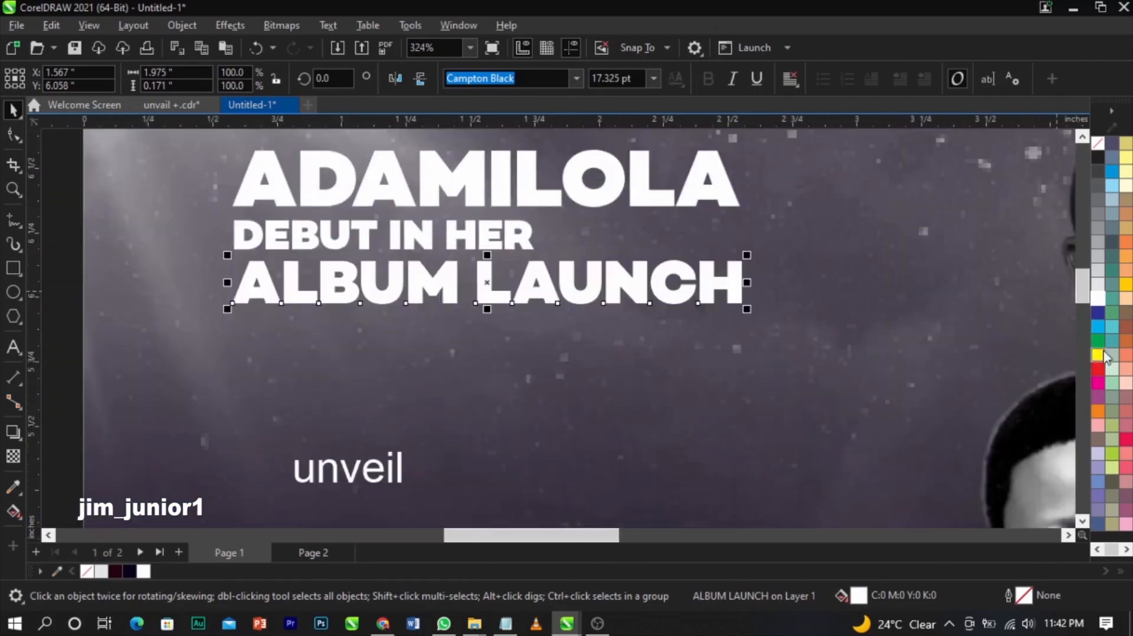
left_click(1125, 286)
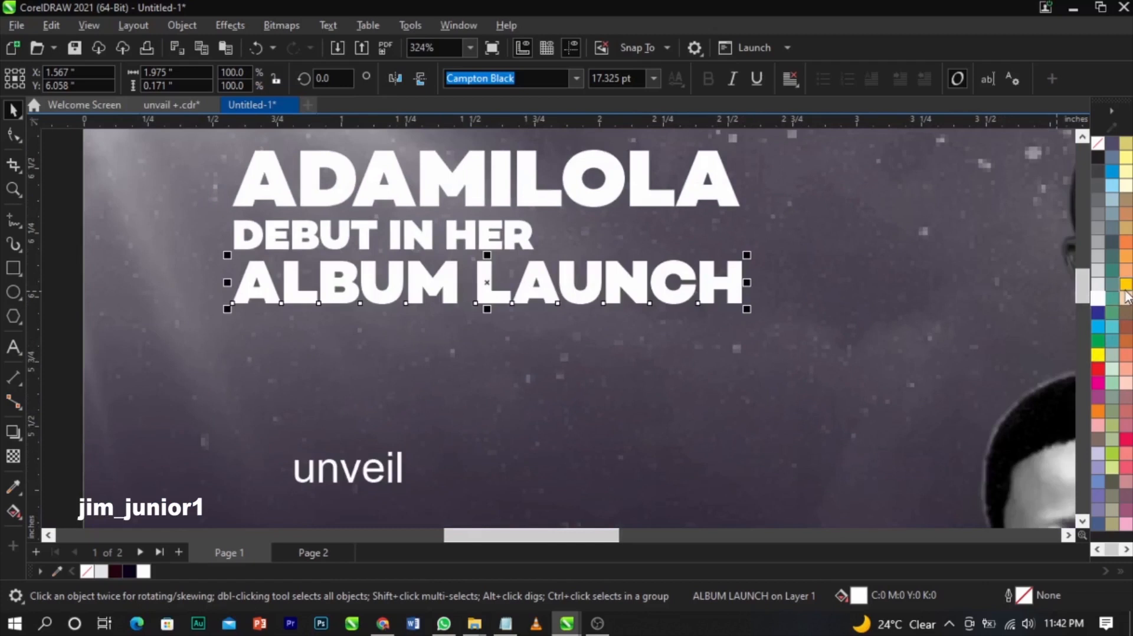
left_click(696, 343)
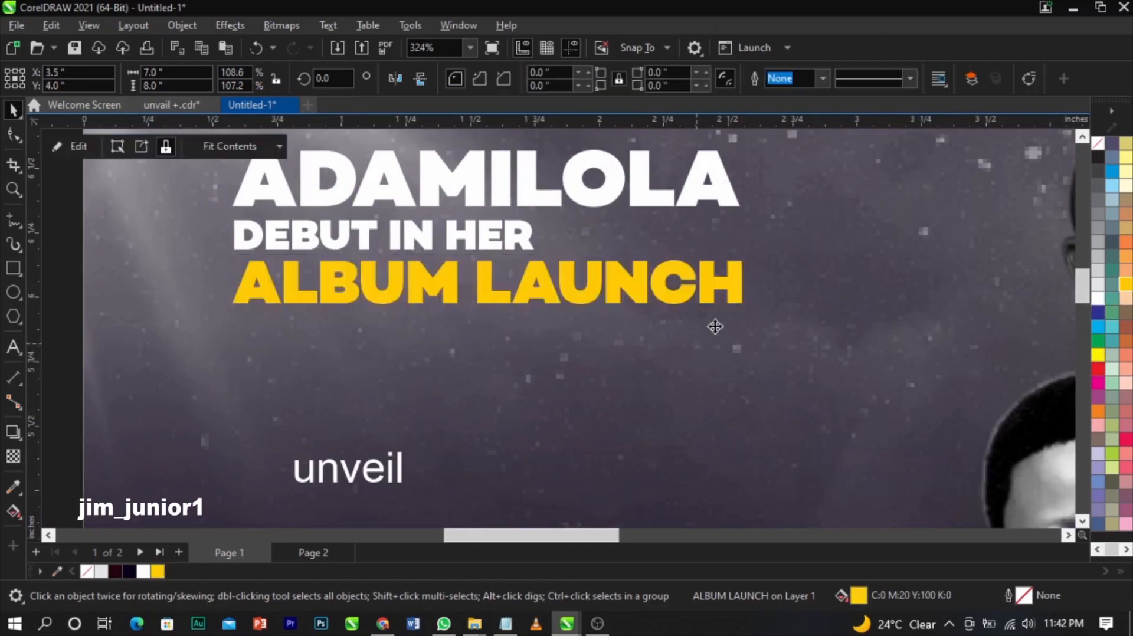
- Draw a white three-segment line from beside DEBUT IN HER, down the right, and under ALBUM LAUNCH
left_click(14, 223)
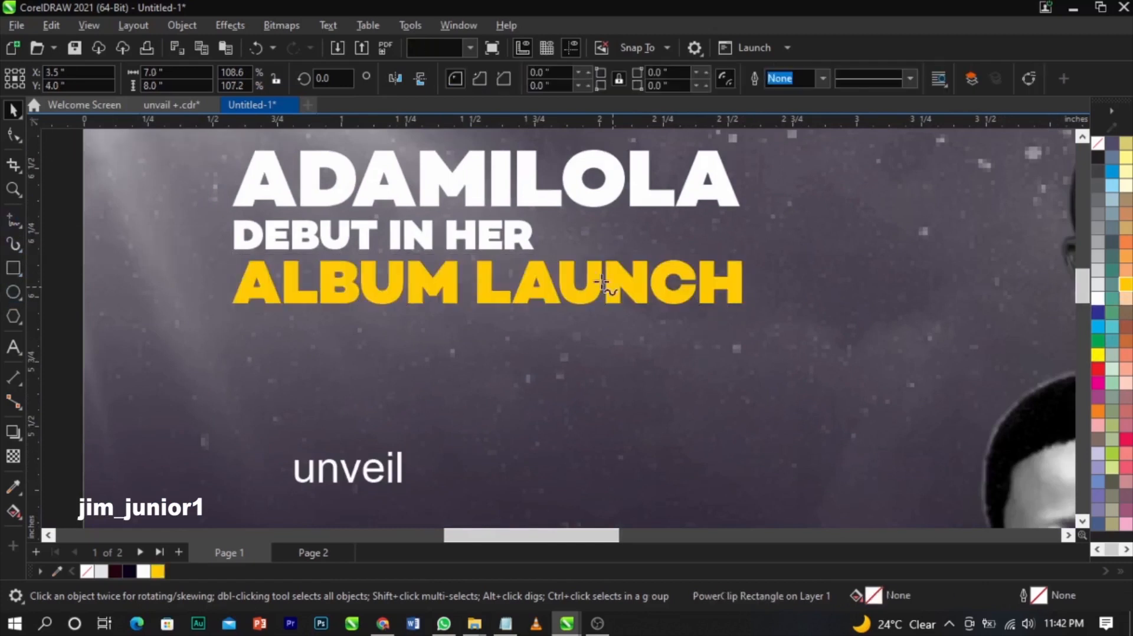
left_click(543, 243)
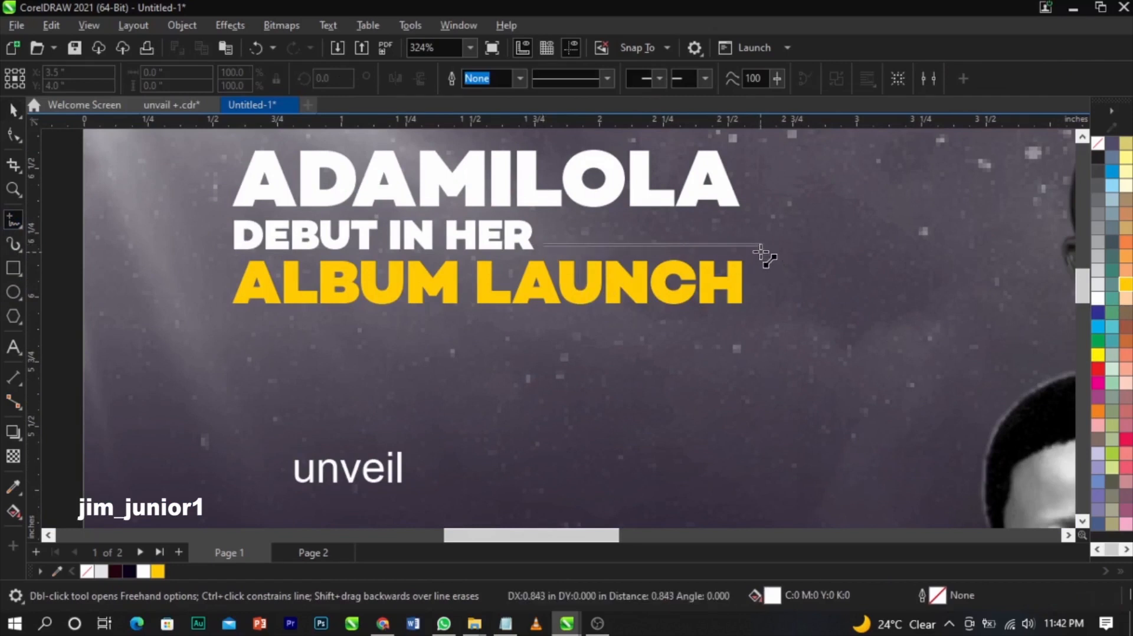
left_click(766, 244)
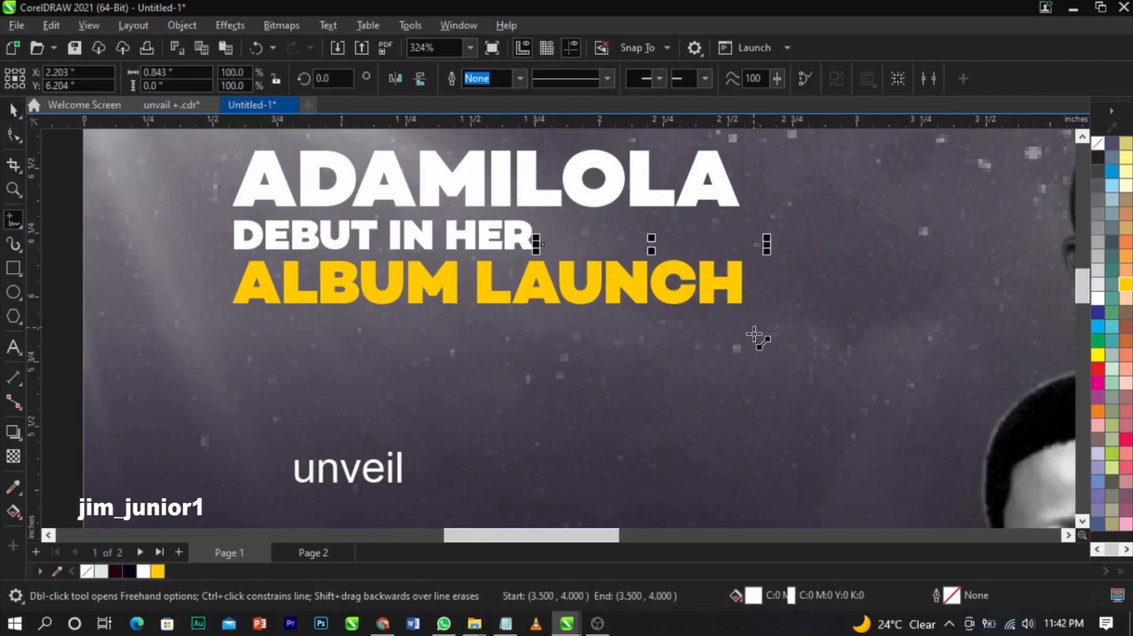
left_click(766, 244)
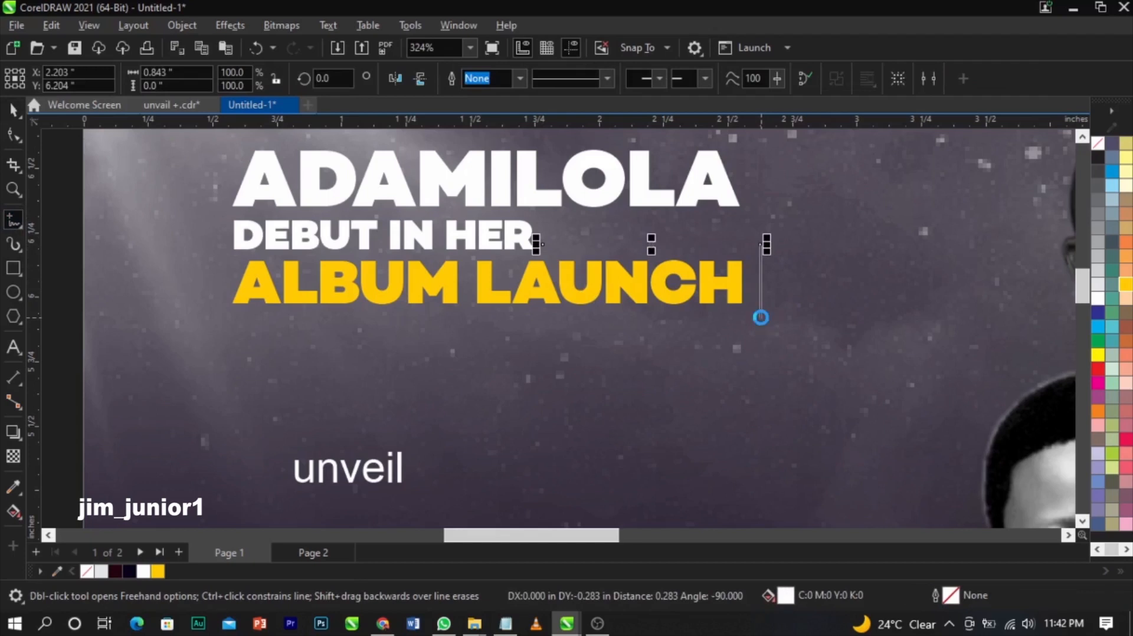
left_click(761, 318)
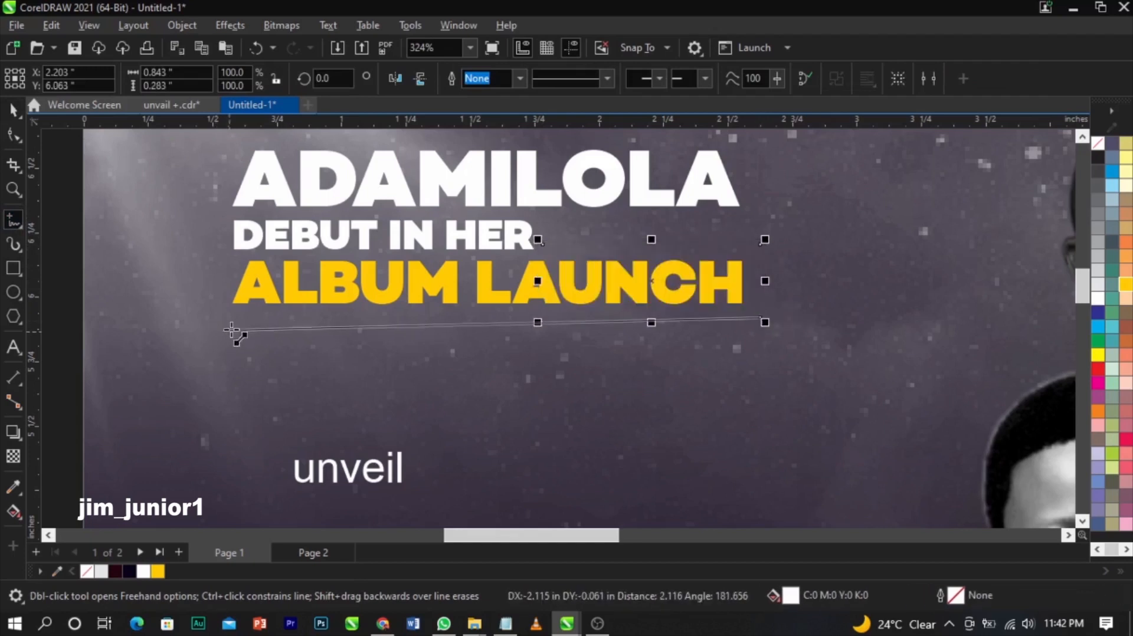
left_click(227, 322)
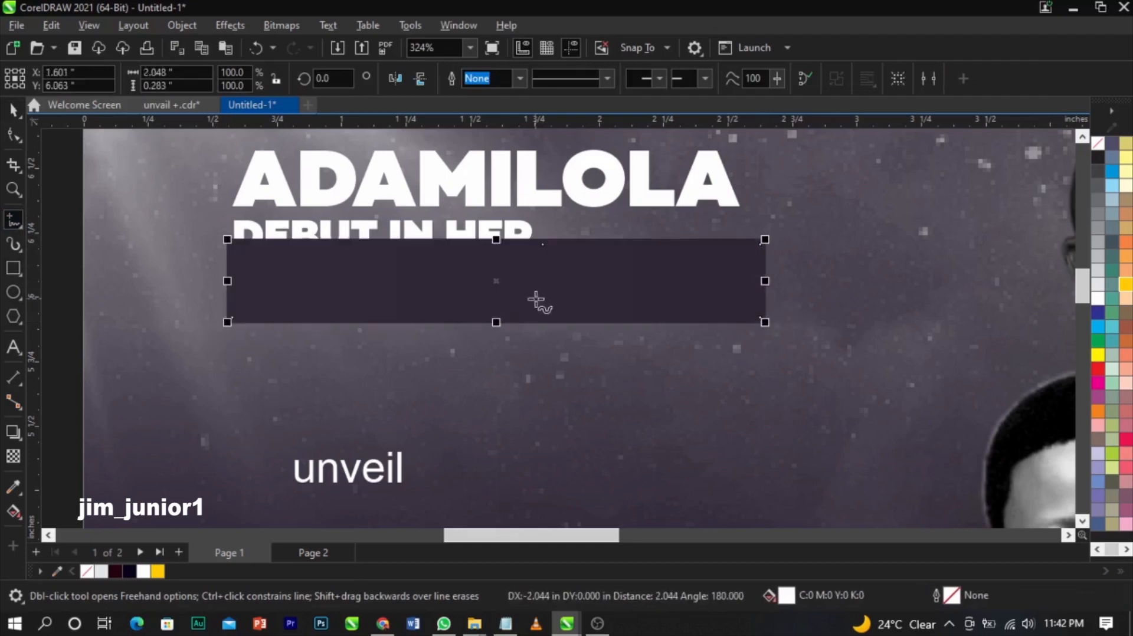
key("space")
right_click(1097, 299)
left_click(1059, 310)
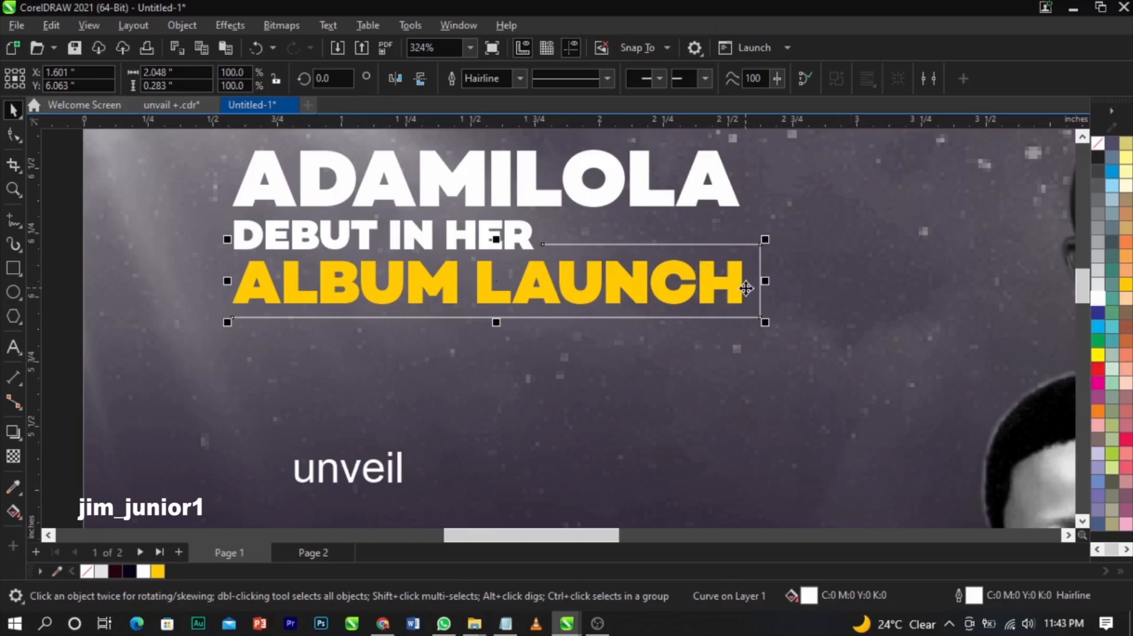
- Change the frame line's width to 0.75 pt in the Outline Pen dialog
double_click(973, 597)
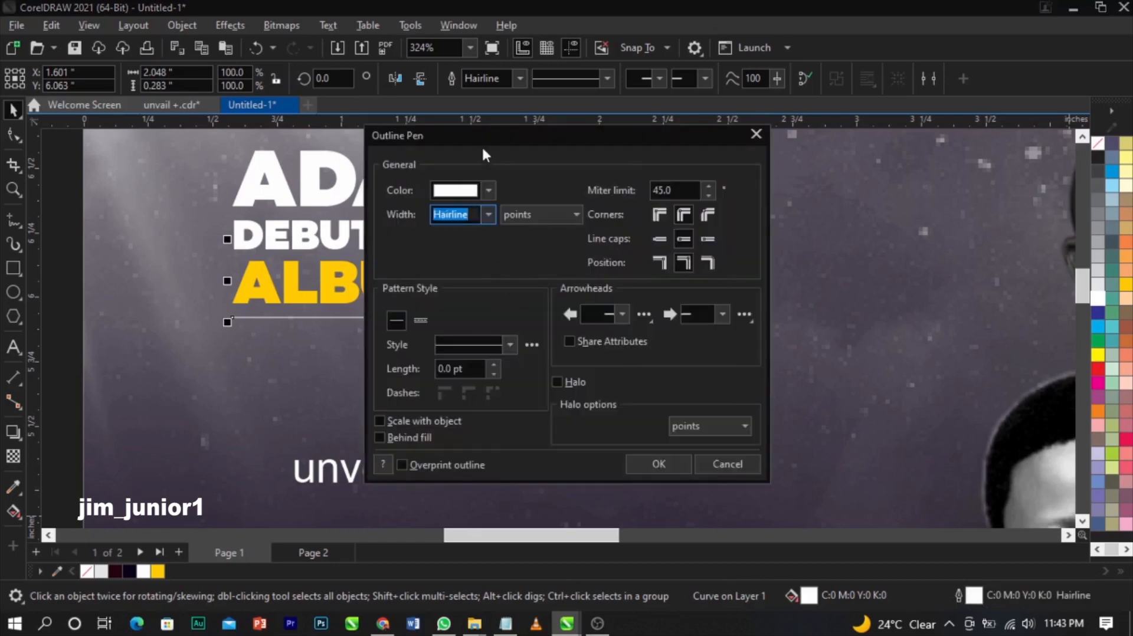
left_click_drag(481, 145, 842, 108)
left_click(850, 177)
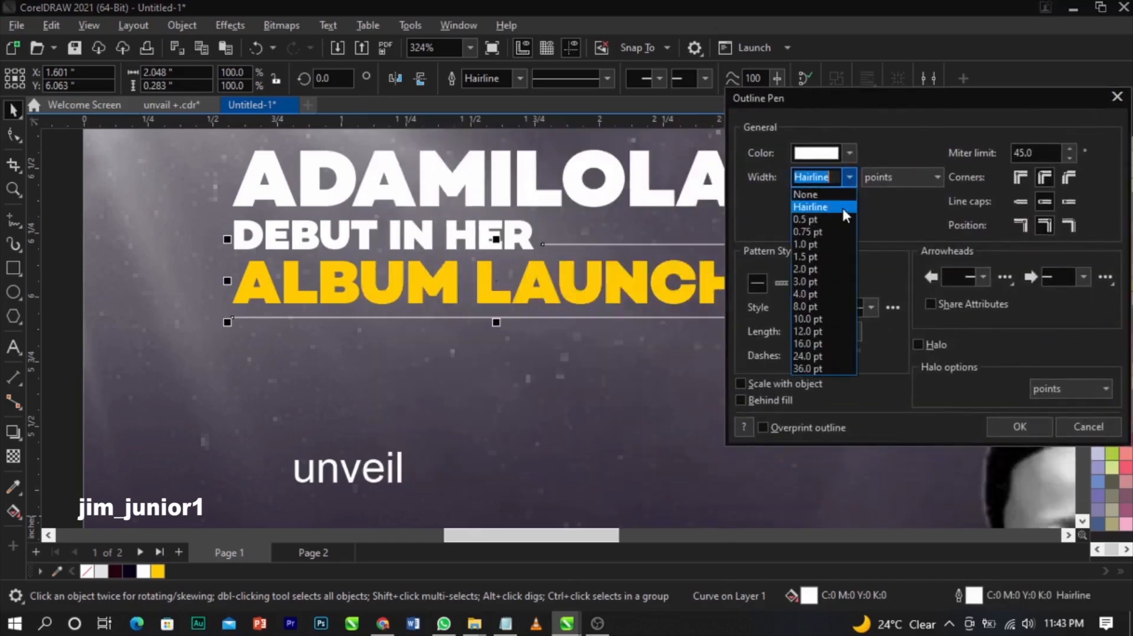
left_click(840, 219)
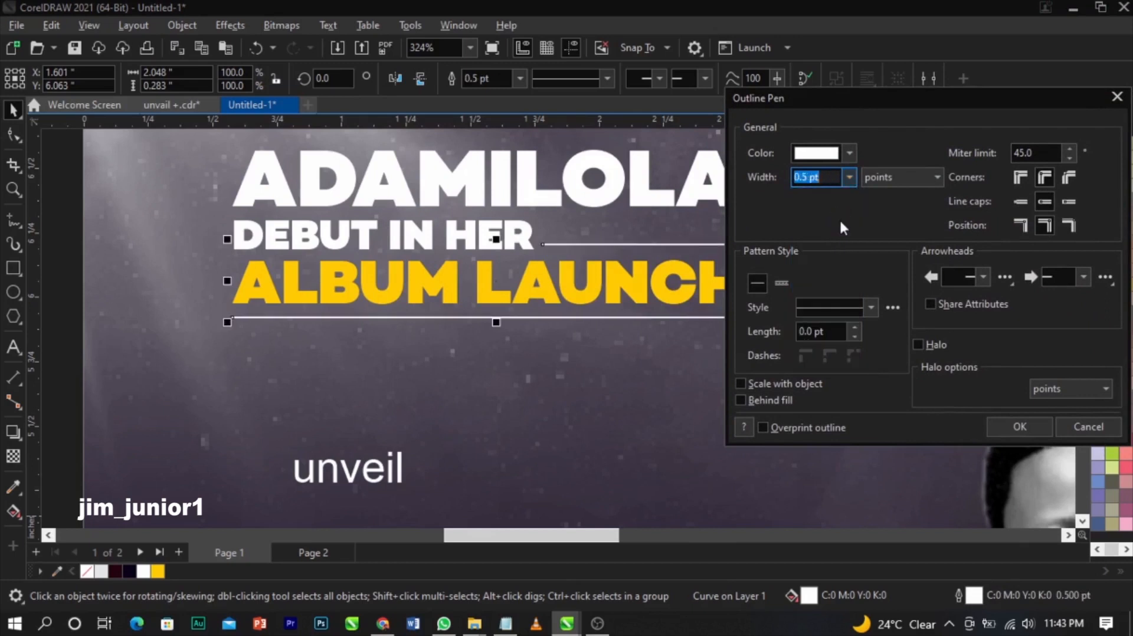
left_click(849, 177)
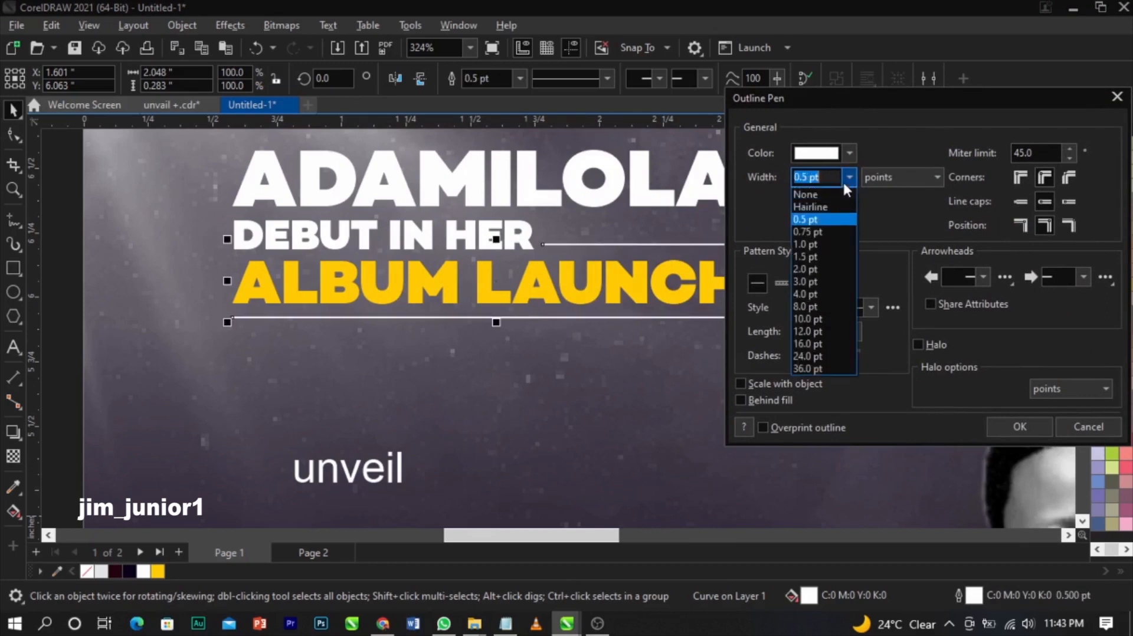
left_click(808, 228)
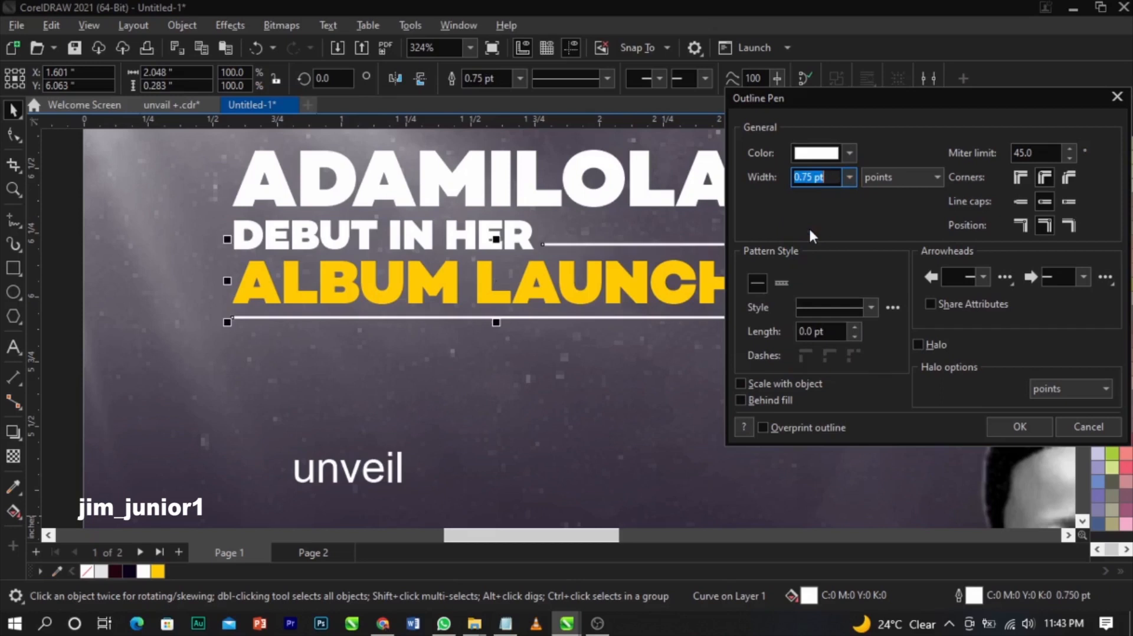
left_click(1021, 427)
scroll(511, 223, "down", 3)
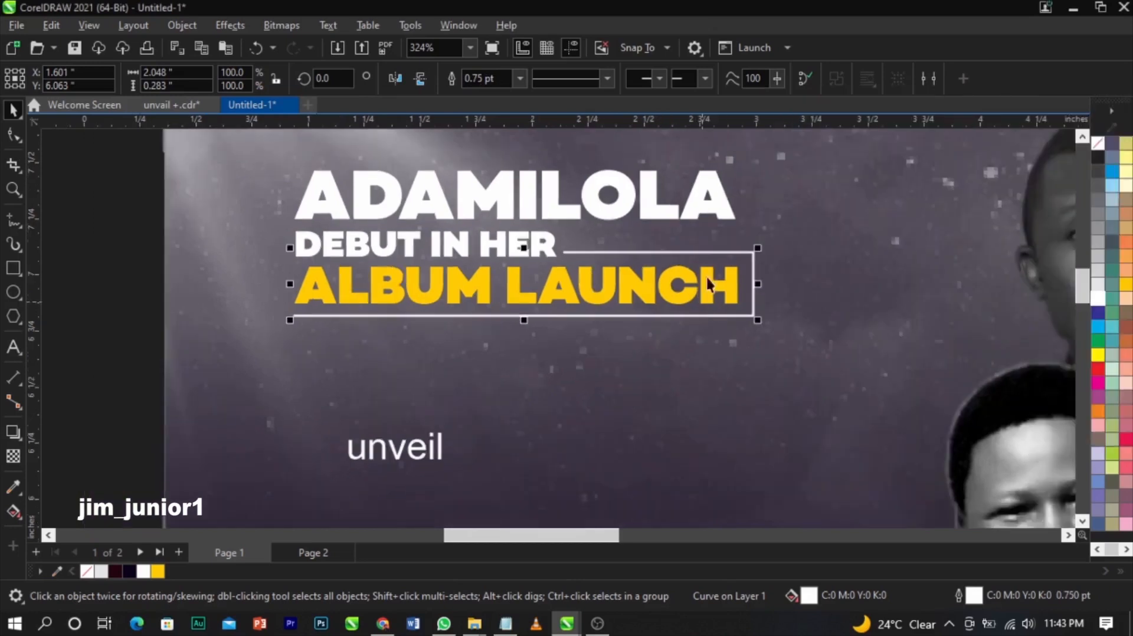
left_click(167, 266)
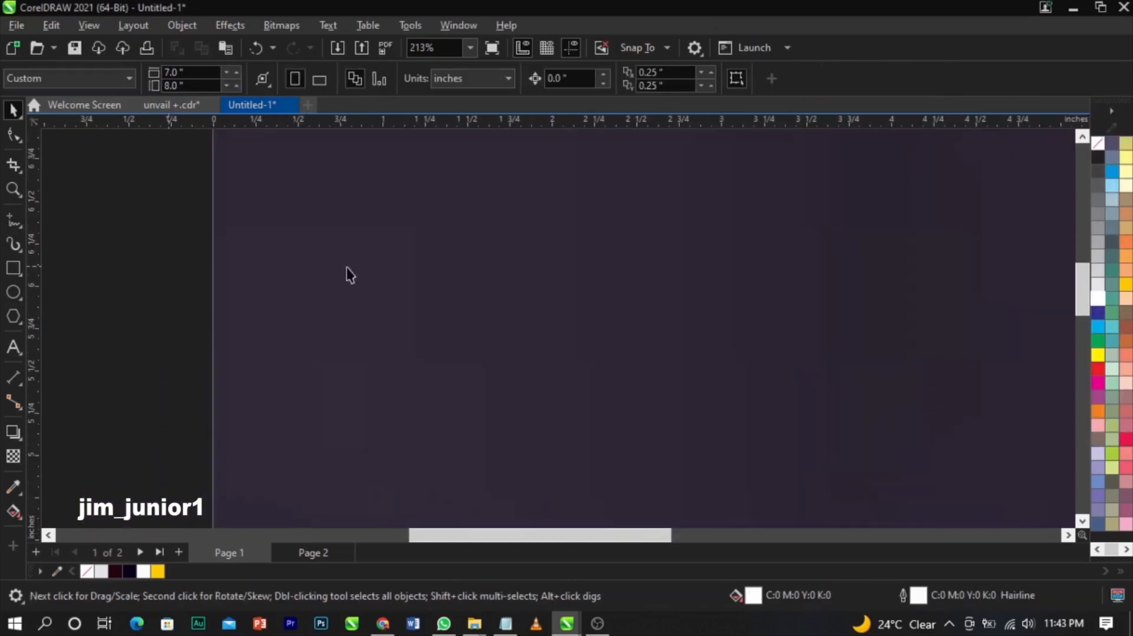
- Zoom in on the title area and greatly enlarge the unveil text
scroll(512, 268, "down", 1)
scroll(480, 272, "down", 1)
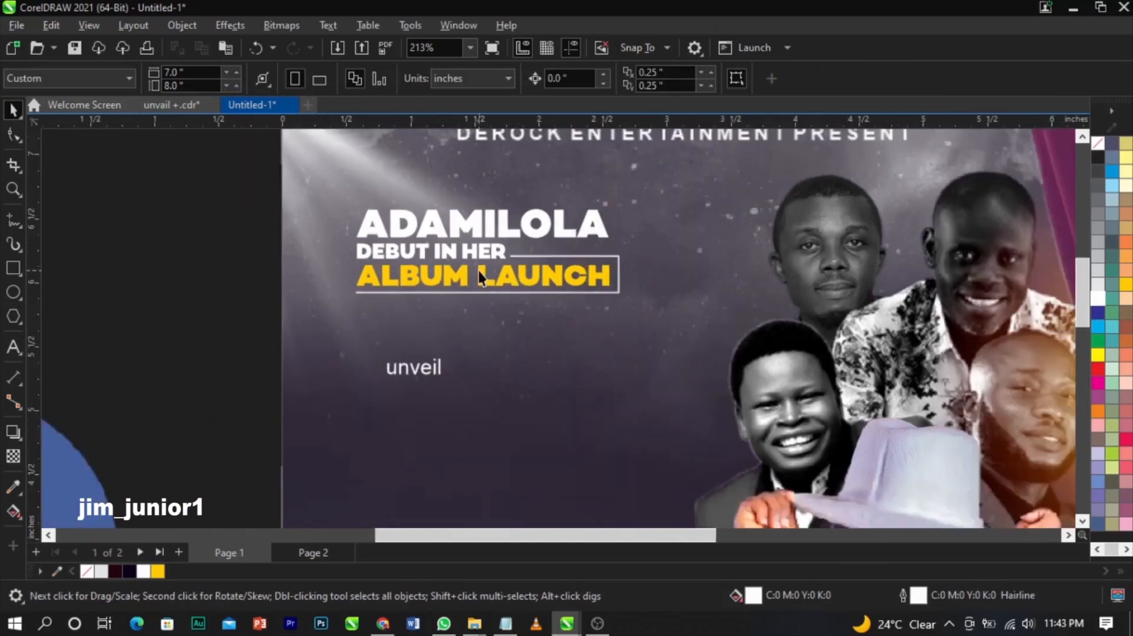
scroll(478, 271, "down", 1)
key("z")
left_click_drag(230, 211, 767, 491)
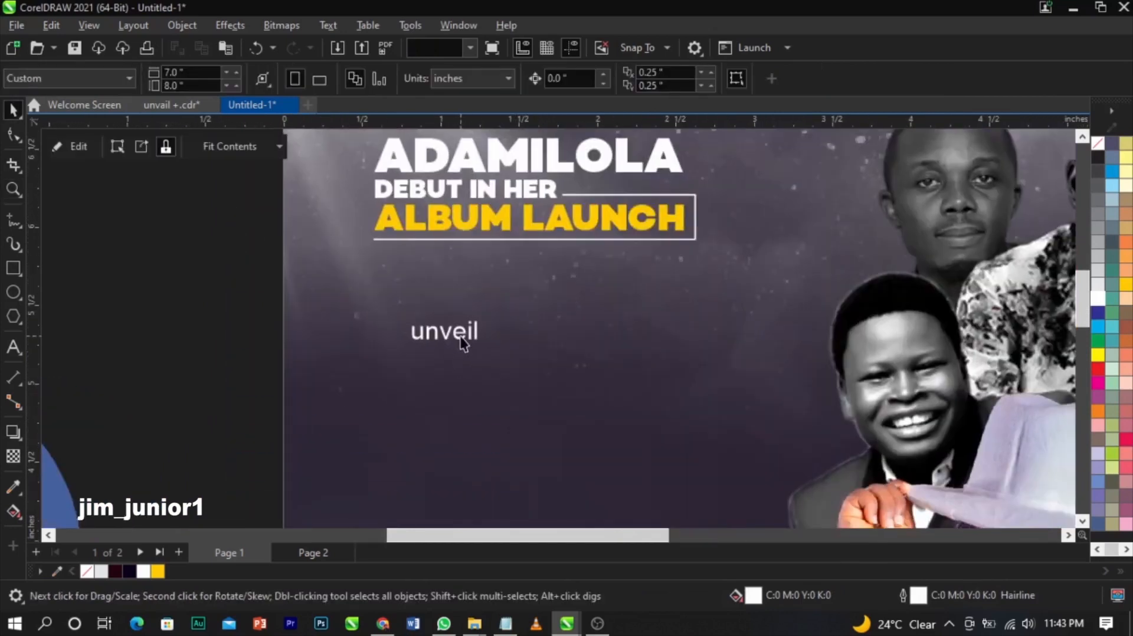
left_click(463, 344)
left_click(467, 336)
left_click_drag(482, 345, 712, 465)
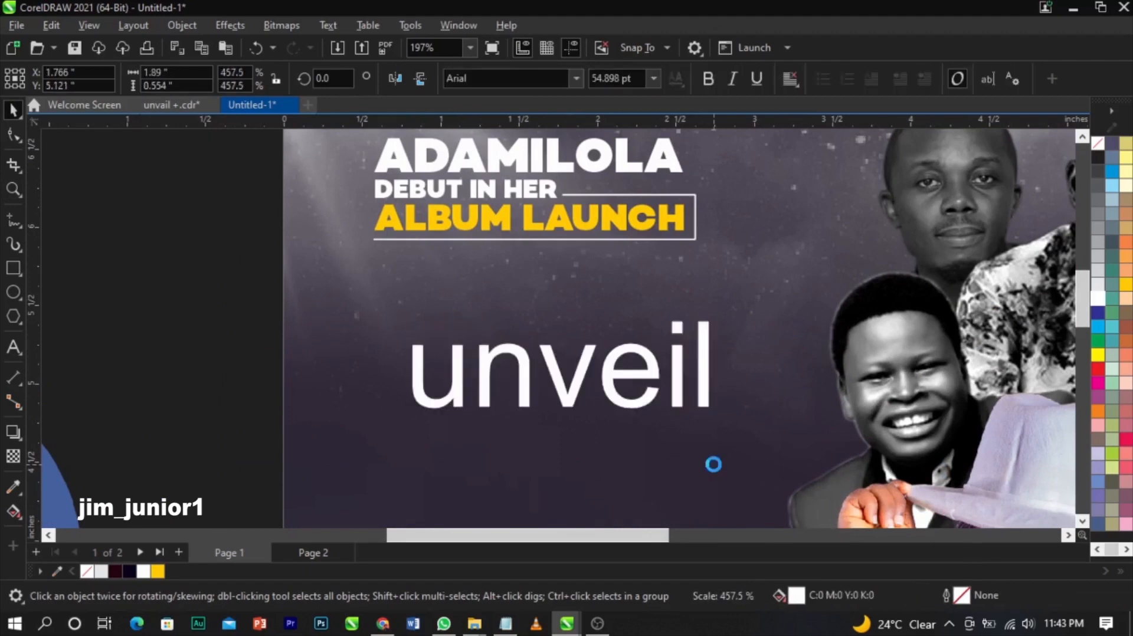
- Delete the u from unveil and retype it as a separate u below nveil
double_click(480, 381)
left_click_drag(480, 382, 378, 376)
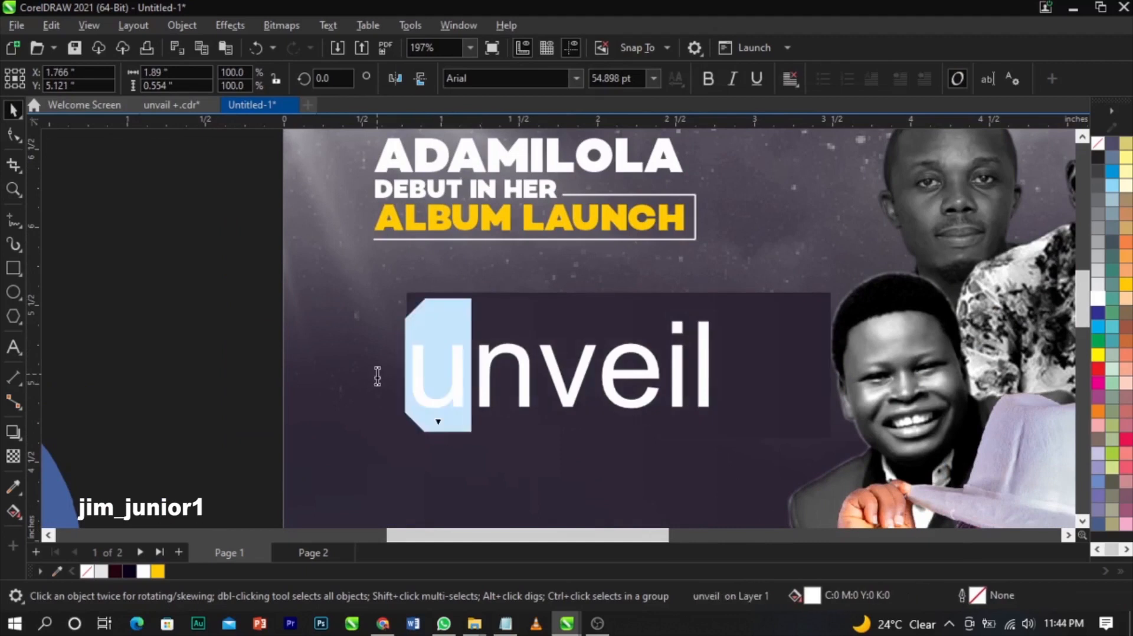
key("Delete")
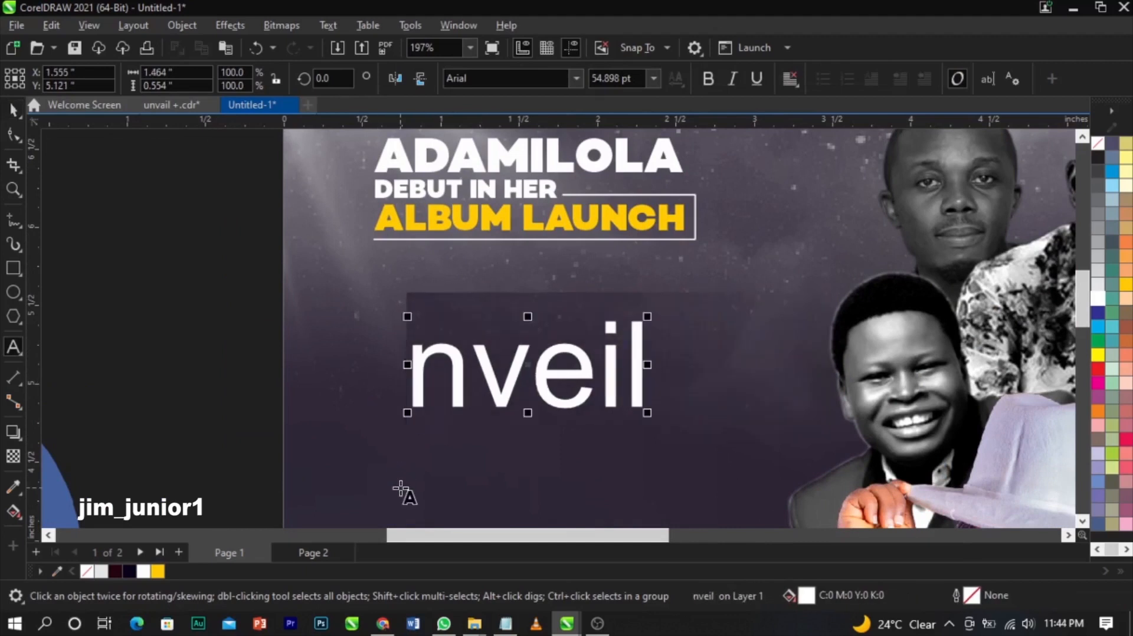
left_click(401, 492)
type("u")
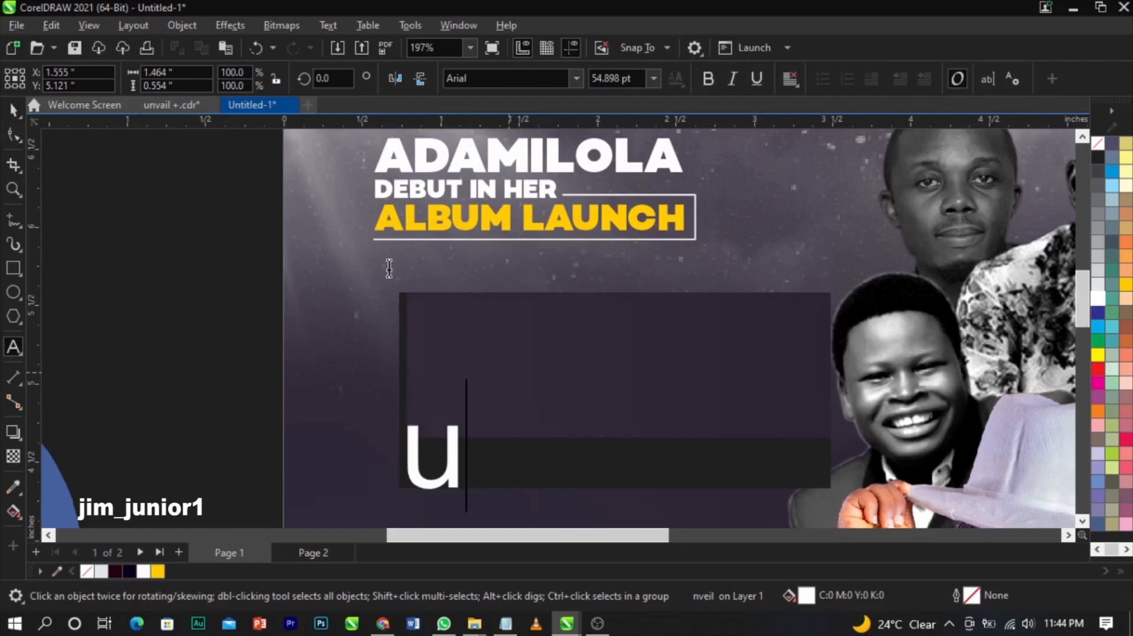
left_click(13, 109)
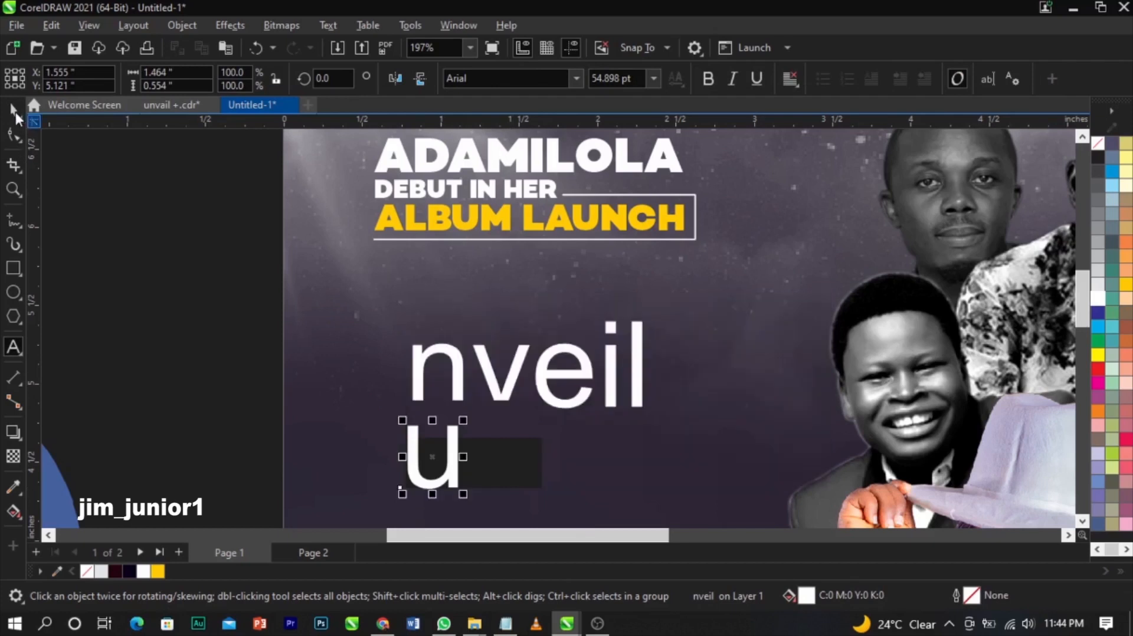
- Set nveil in the Corporate font after trying Copperplate-Cd
left_click(585, 351)
left_click(578, 351)
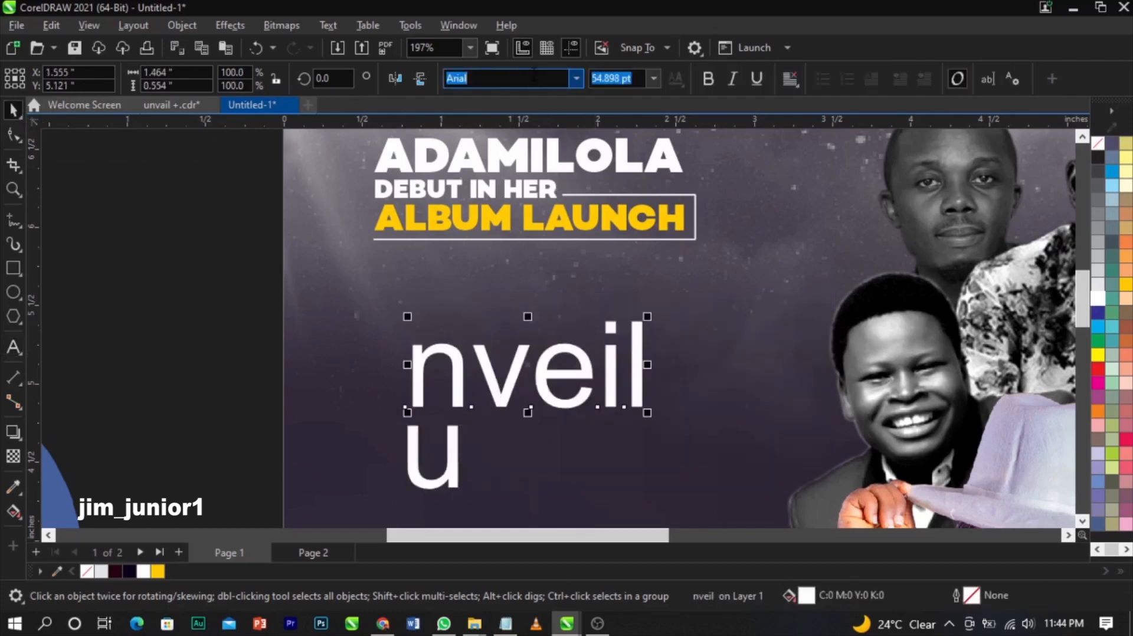
type("Copperplate-Cd")
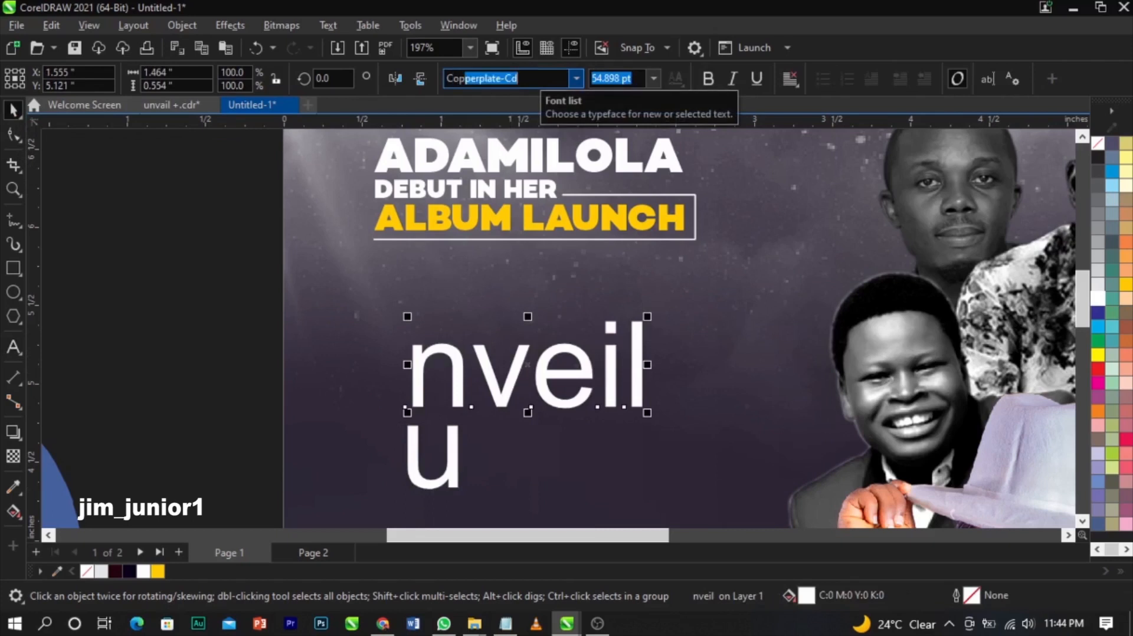
key("Return")
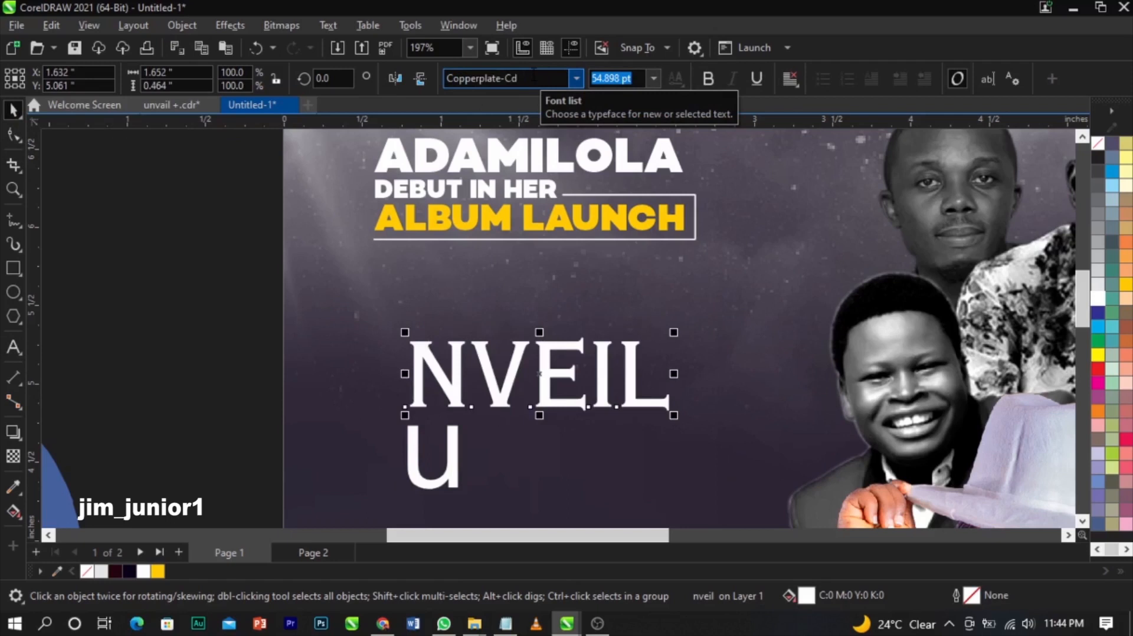
left_click(576, 78)
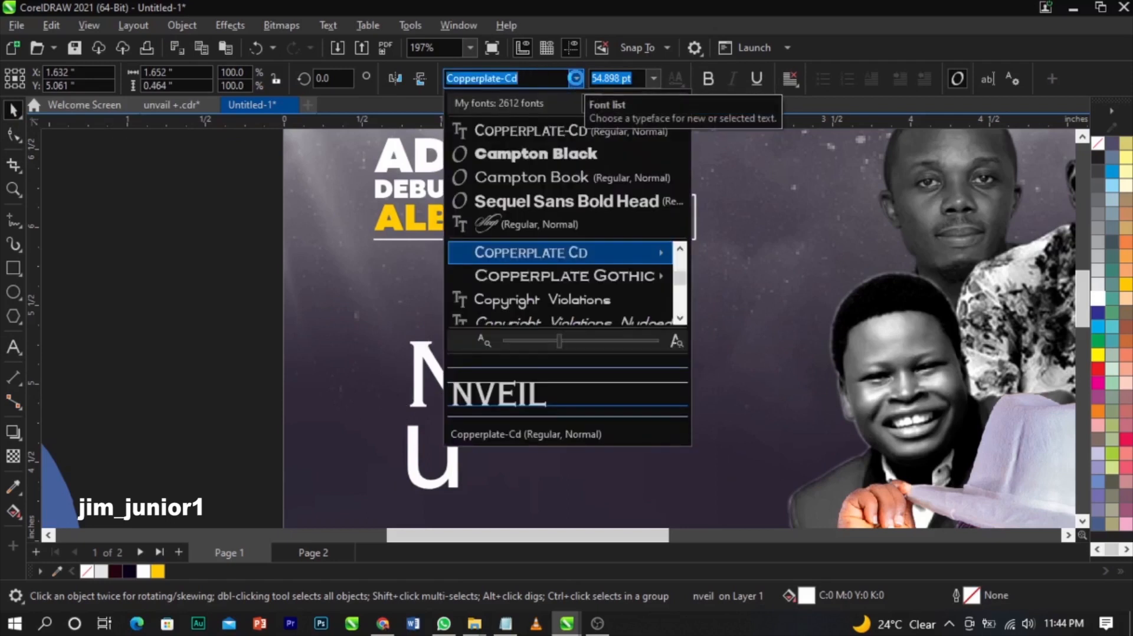
type("corp")
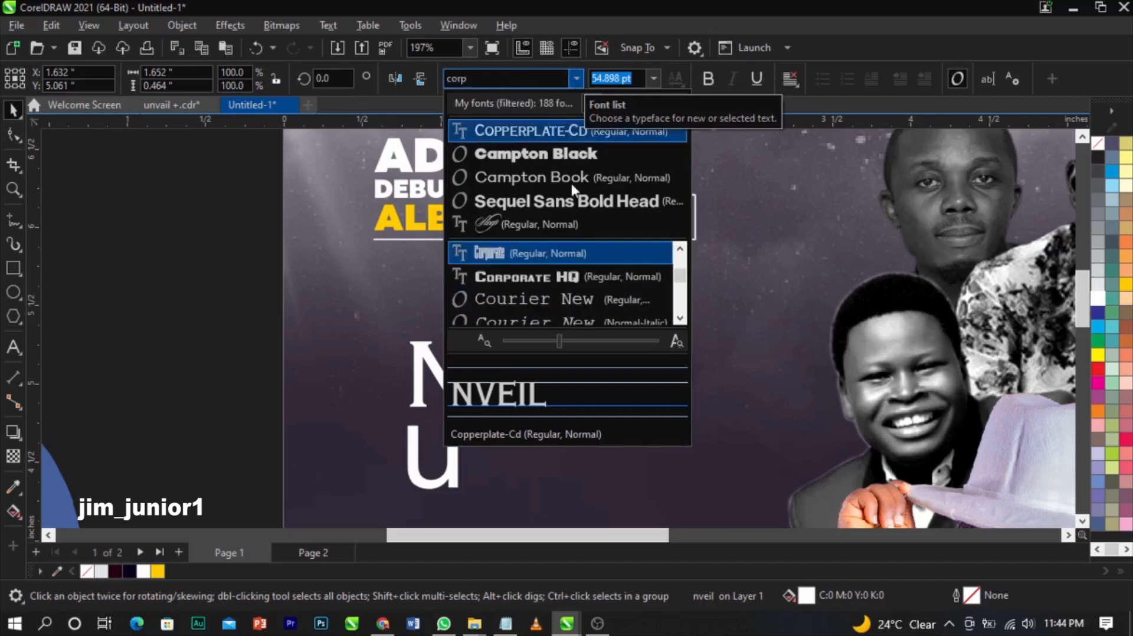
left_click(551, 252)
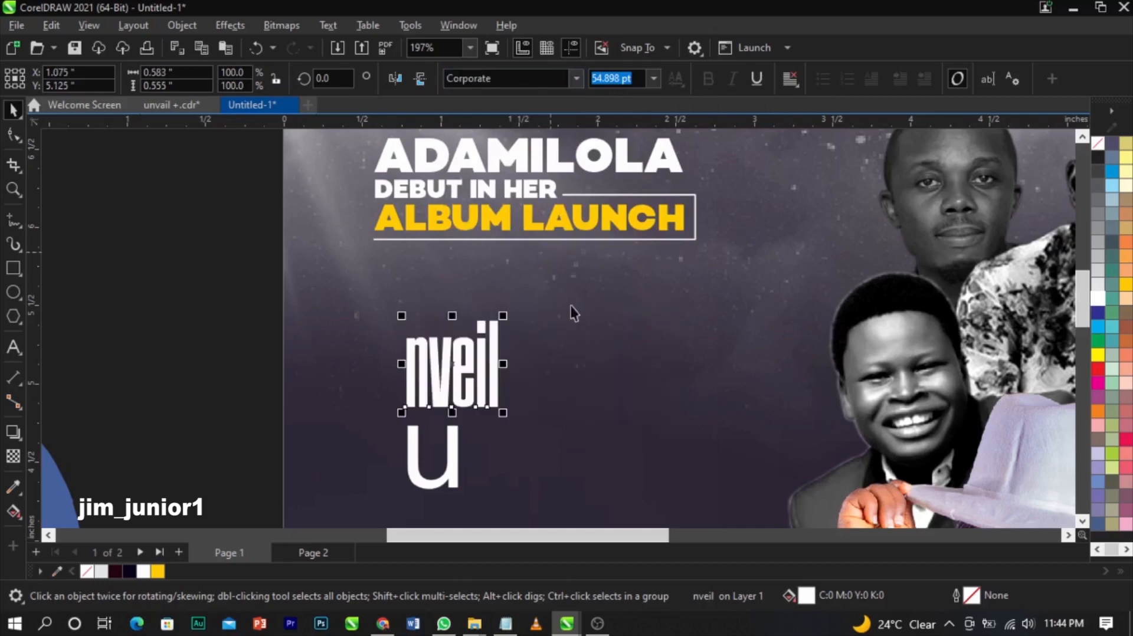
- Select the CygnetRound font name in the Notepad font notes
left_click(505, 622)
scroll(825, 355, "down", 2)
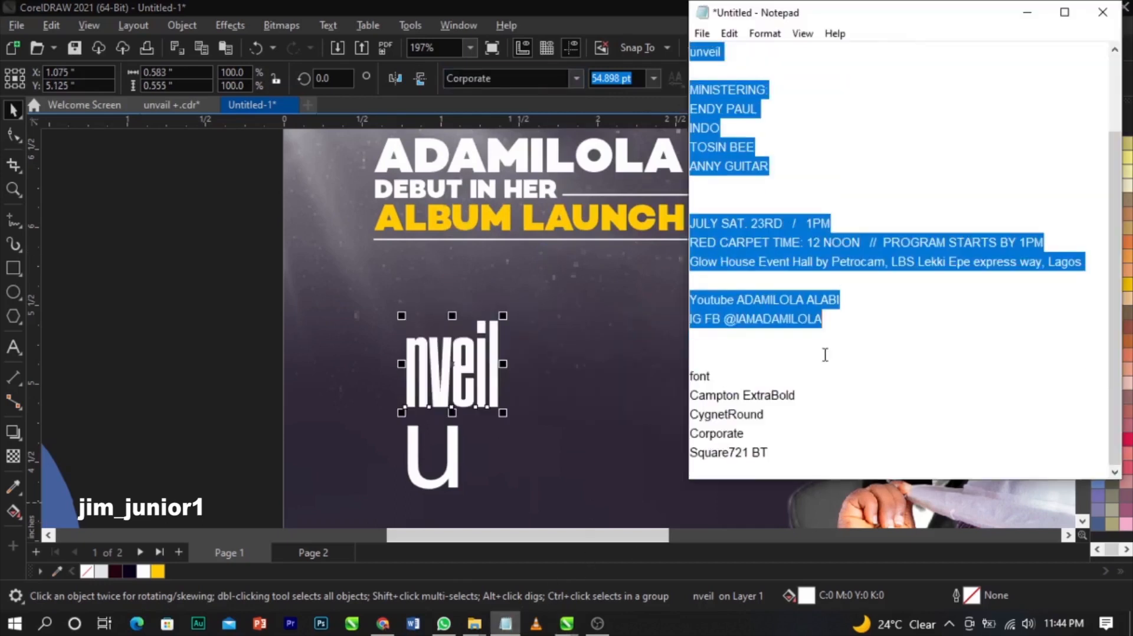
left_click(774, 422)
left_click_drag(771, 414, 669, 433)
- Move nveil to the right of the u and scale it up to 206.2%
left_click(479, 354)
left_click_drag(479, 354, 543, 352)
left_click_drag(577, 413, 678, 496)
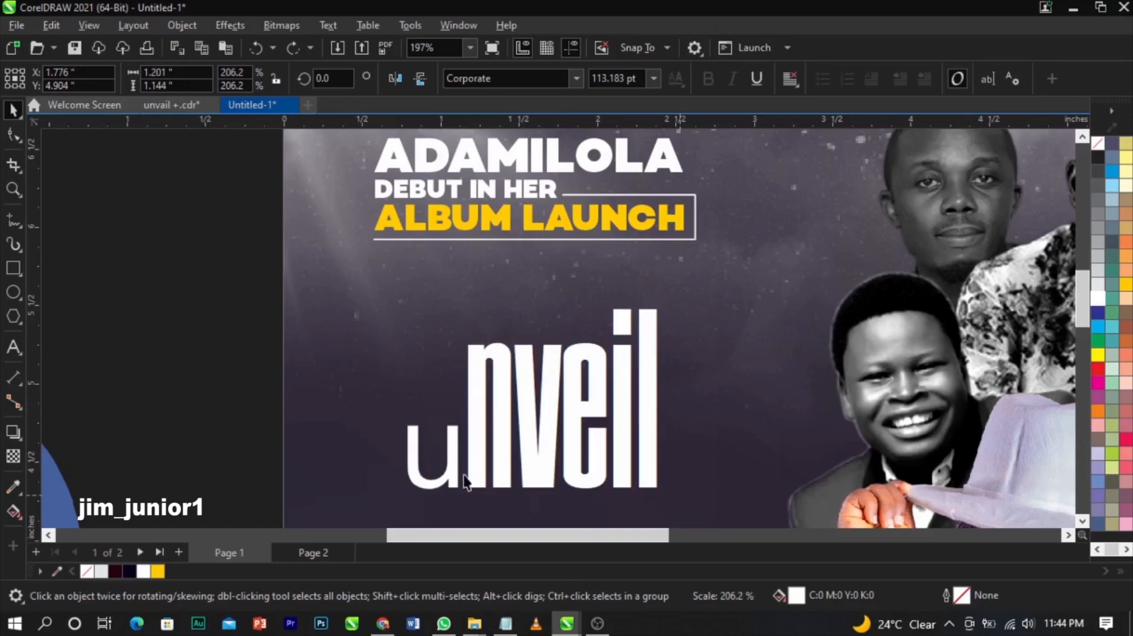
- Apply the CygnetRound font from the notes to the u
left_click(432, 455)
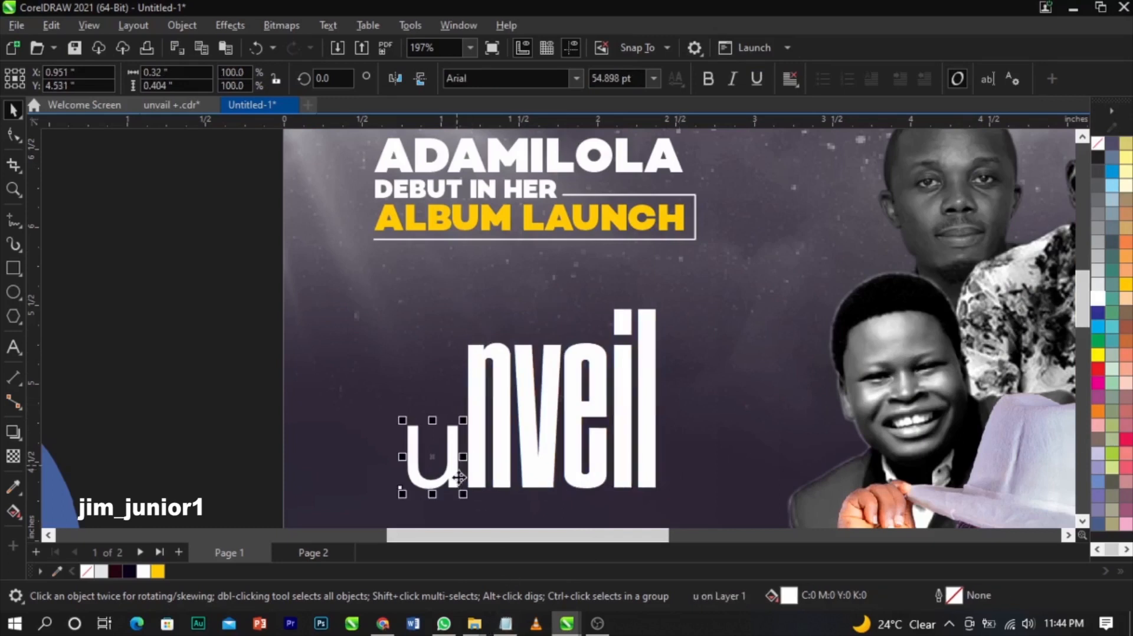
left_click(506, 623)
left_click_drag(762, 420, 678, 416)
key("ctrl+c")
left_click(440, 436)
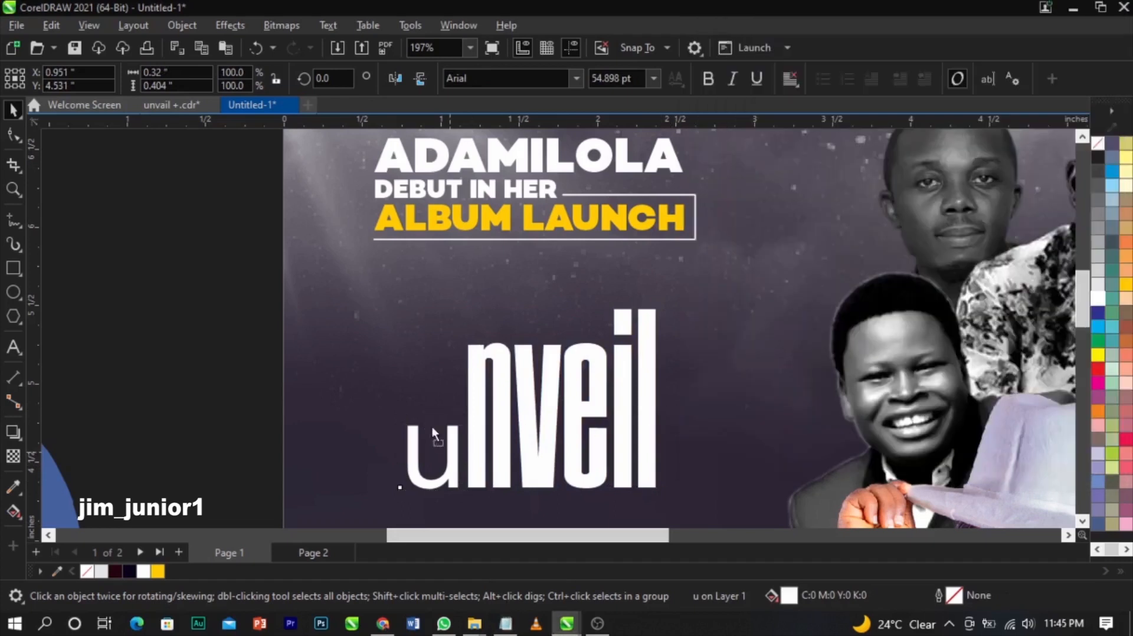
left_click_drag(439, 437, 417, 413)
left_click(517, 78)
key("ctrl+v")
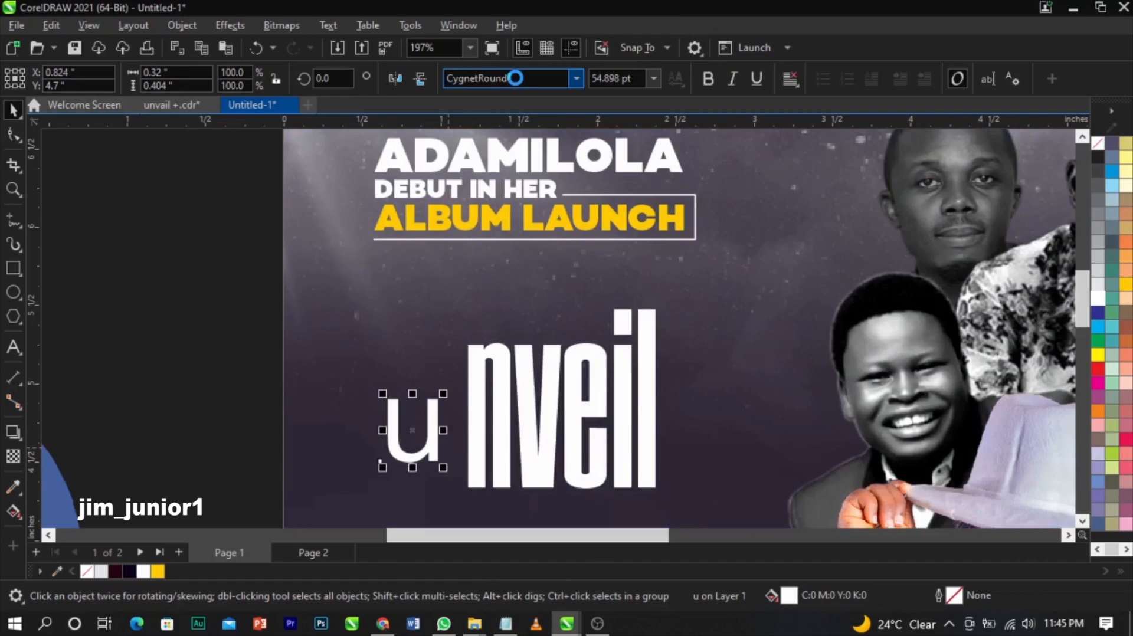
key("Return")
- Move the u left of nveil and retype it as a capital U
left_click_drag(443, 462, 381, 395)
double_click(382, 395)
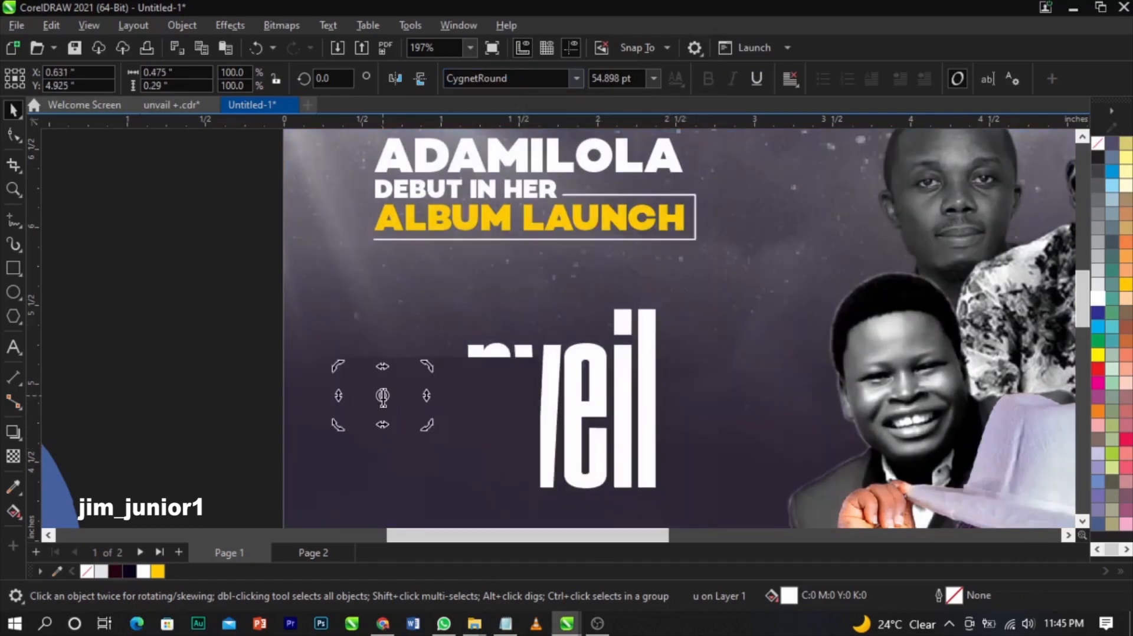
key("ctrl+a")
type("U")
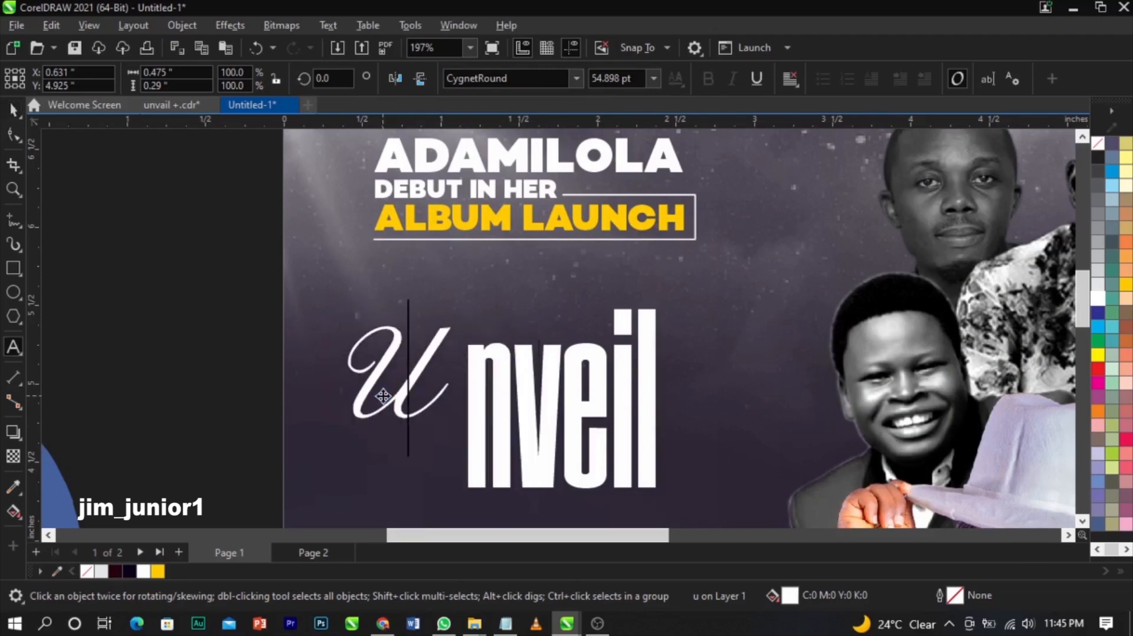
key("ctrl+space")
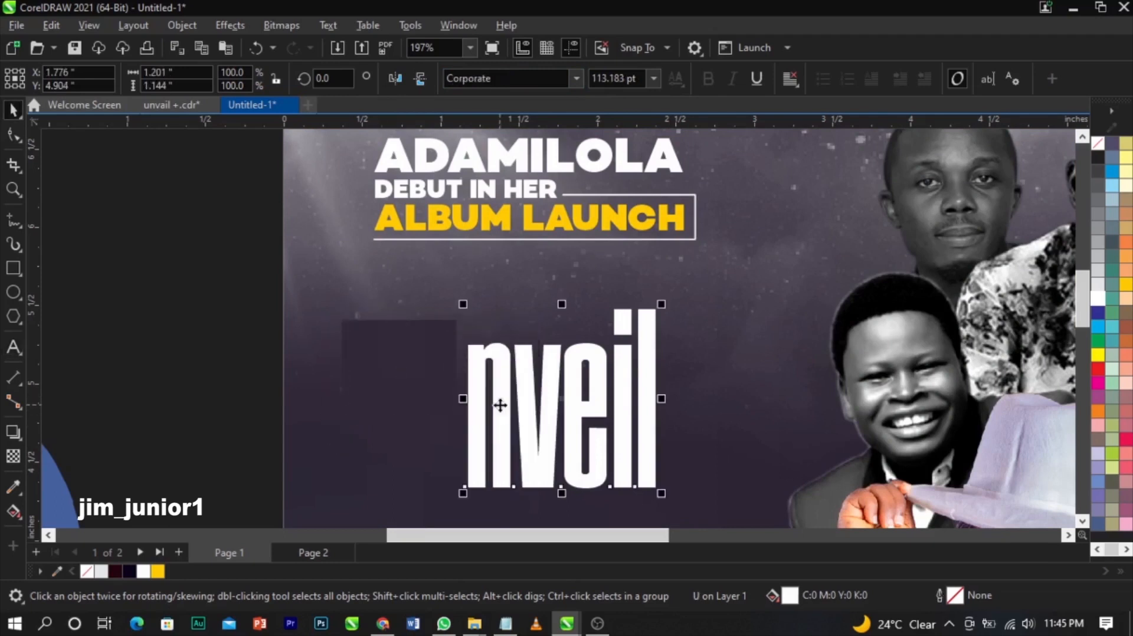
- Skew nveil so it slants to the right
left_click(499, 407)
left_click(501, 404)
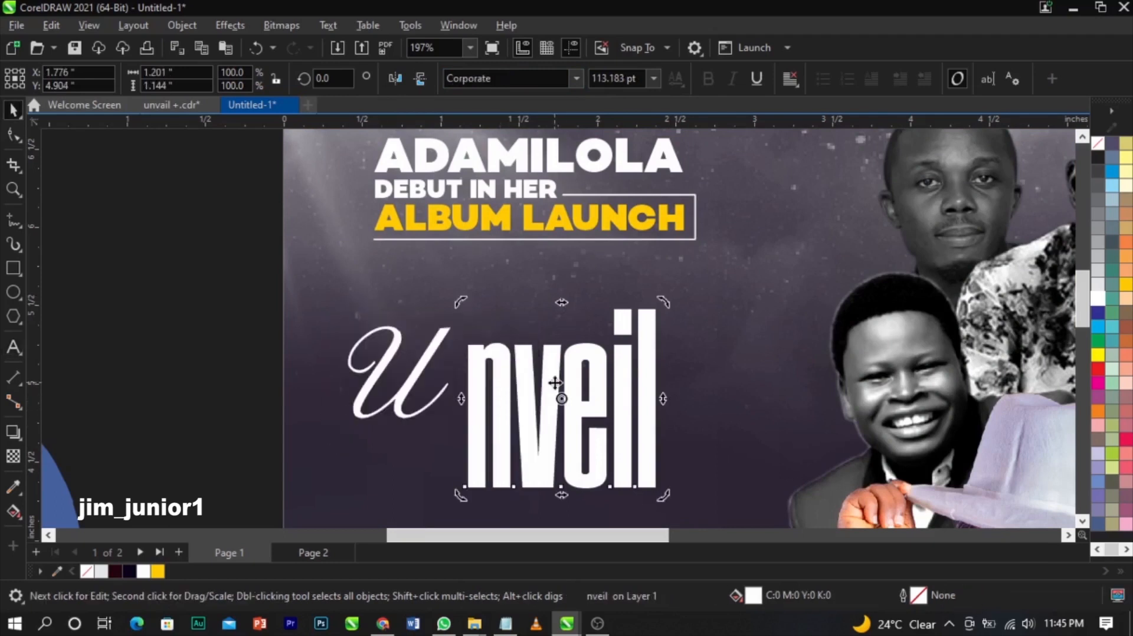
left_click(555, 383)
left_click(648, 357)
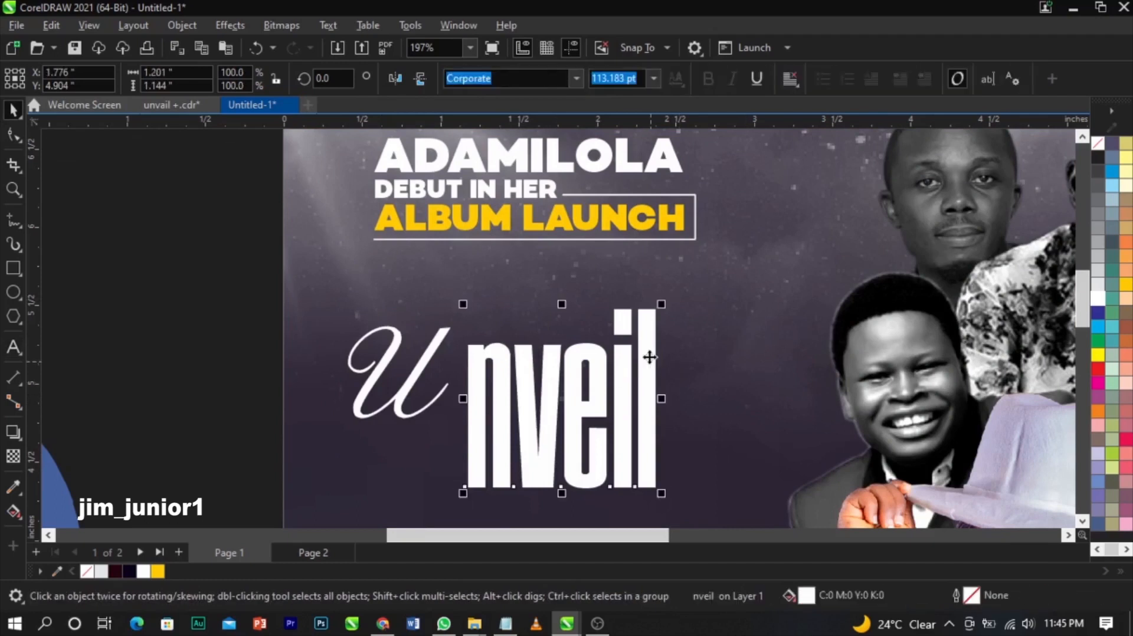
left_click(649, 351)
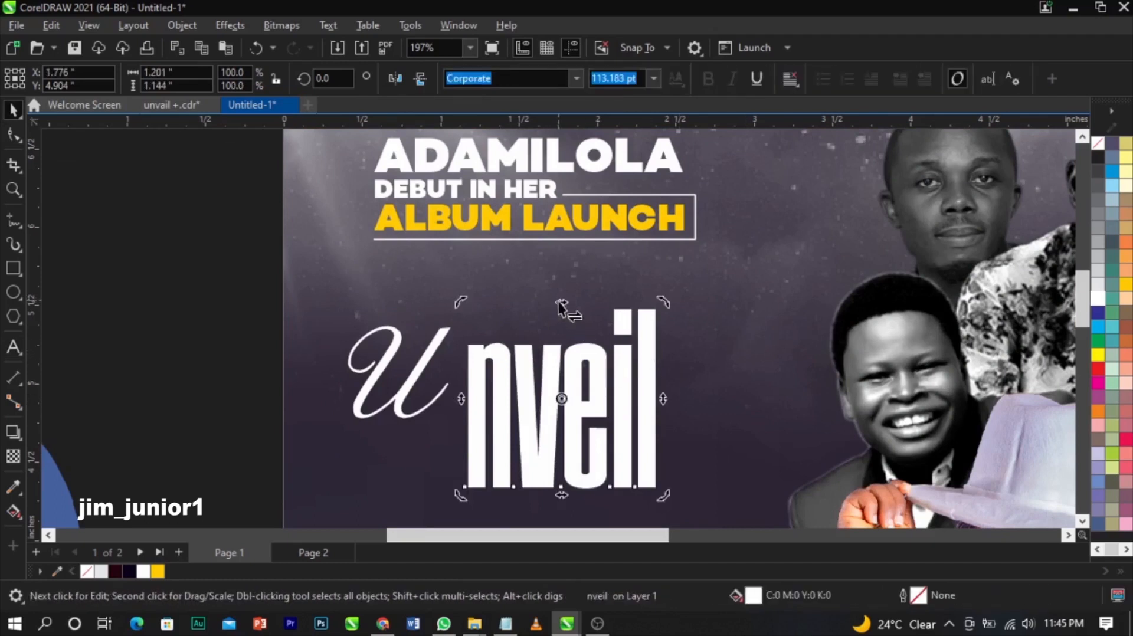
mouse_move(581, 312)
left_mouse_down()
mouse_move(598, 312)
mouse_move(584, 310)
left_mouse_up()
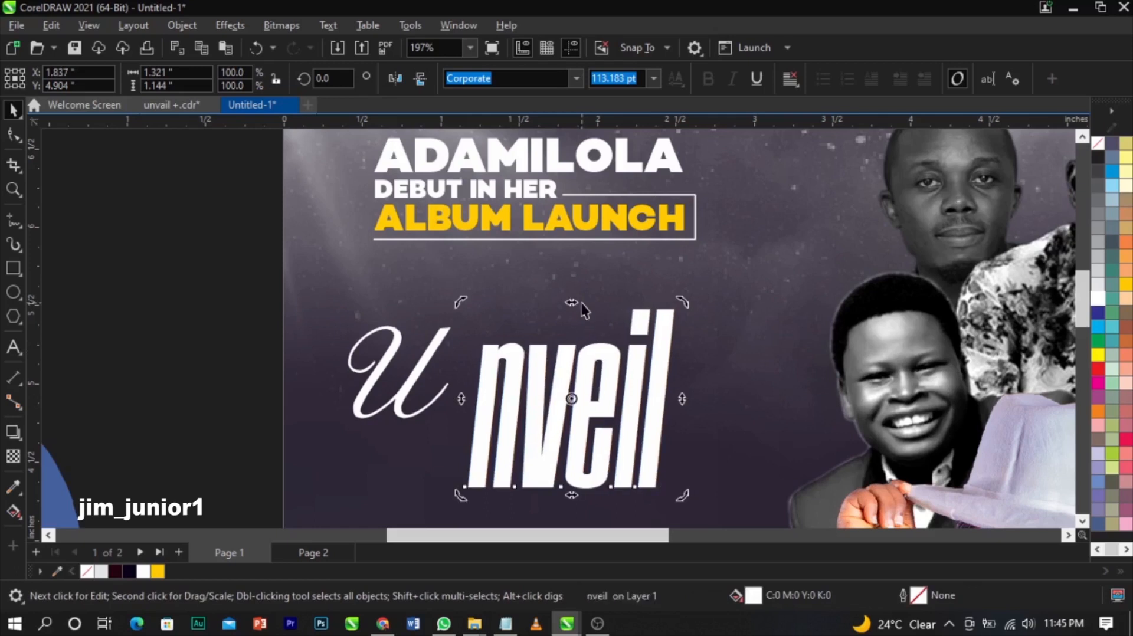
left_click_drag(581, 303, 581, 306)
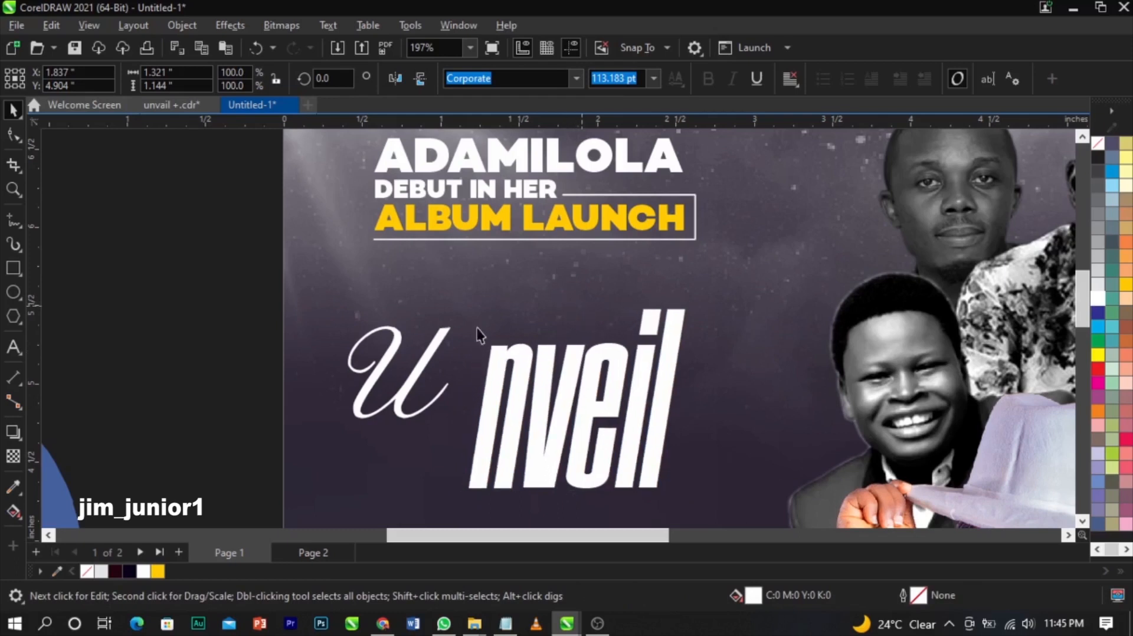
- Double the script U's size and move it to overlap nveil
left_click(445, 329)
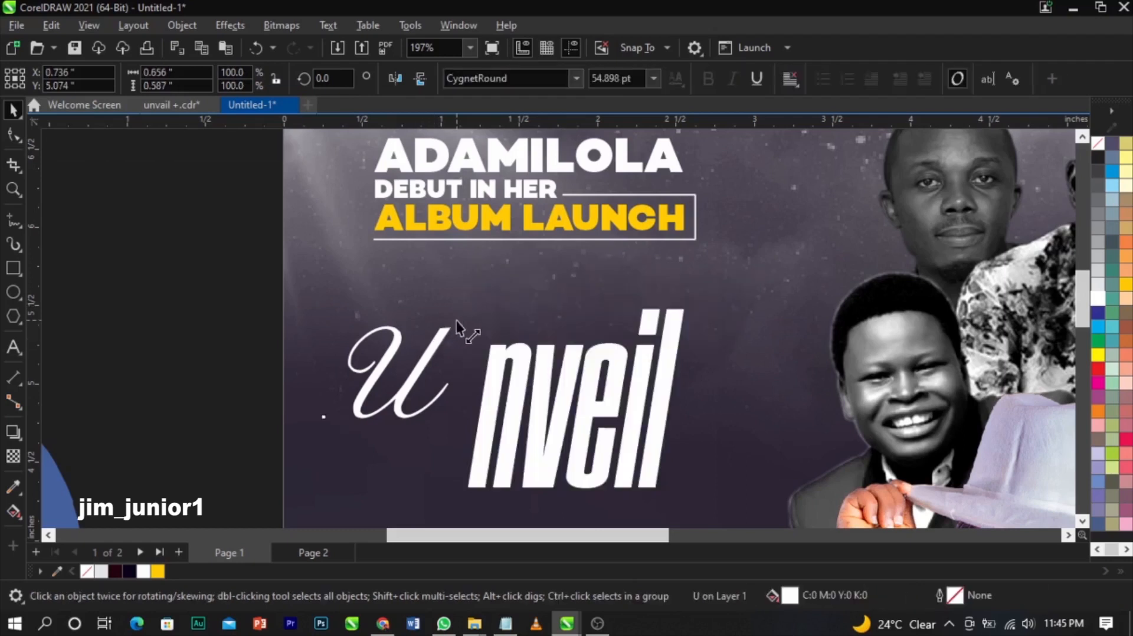
left_click_drag(510, 284, 514, 275)
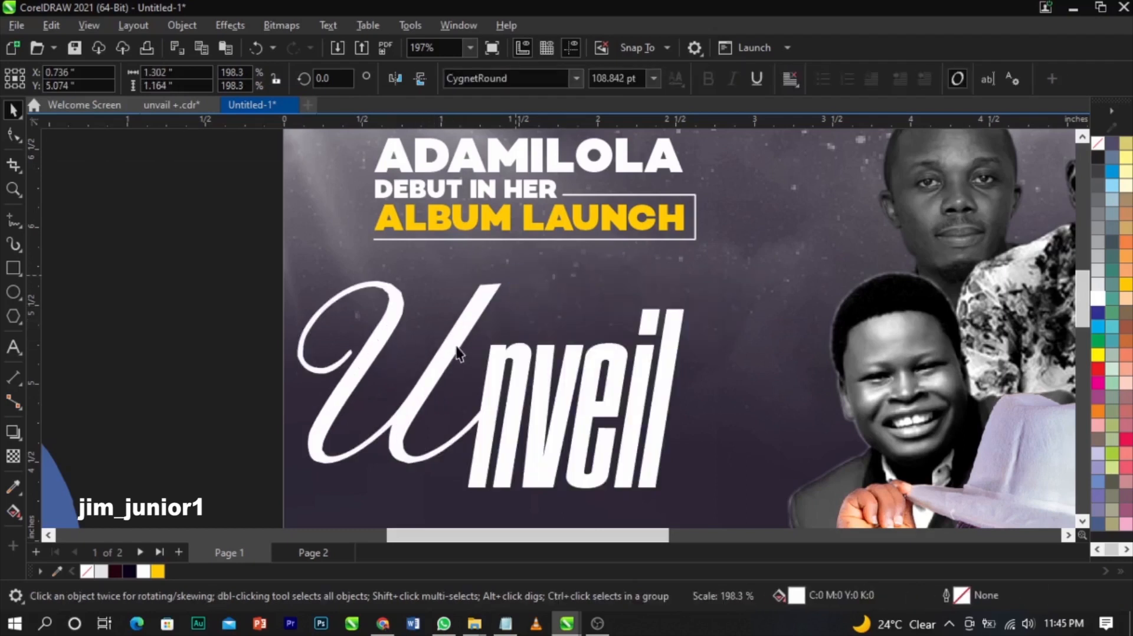
left_click_drag(456, 336, 471, 358)
- Scale the combined U and nveil together, shift them right, and enlarge to about 120%
left_click(657, 436, "shift")
left_click_drag(688, 493, 630, 460)
left_click_drag(600, 413, 634, 417)
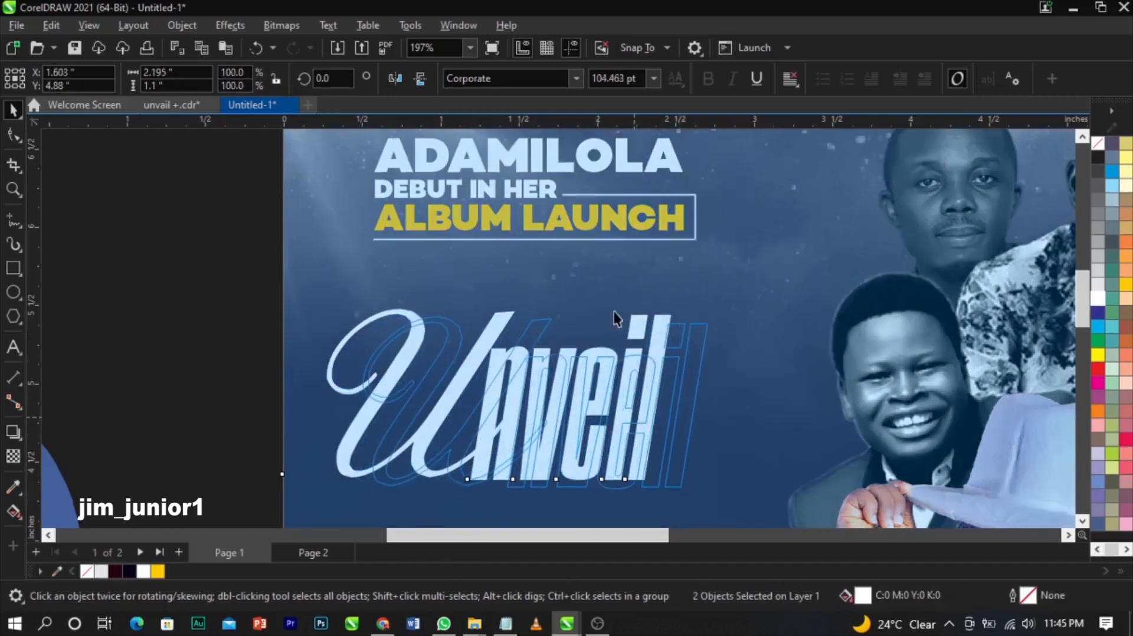
scroll(614, 310, "down", 1)
scroll(614, 310, "down", 1)
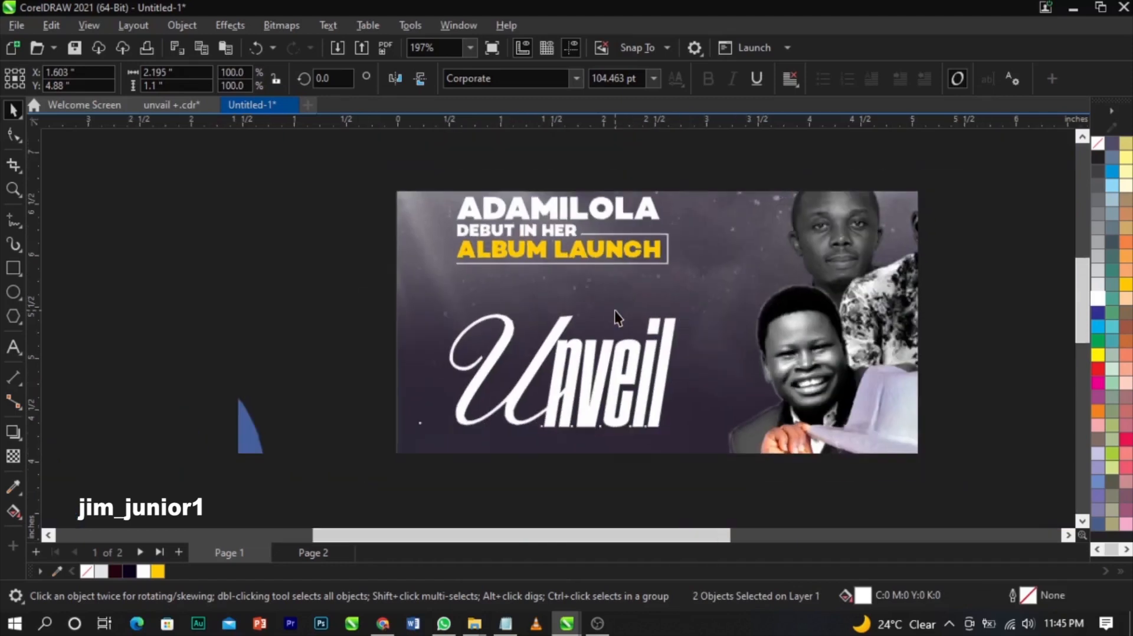
scroll(614, 311, "down", 1)
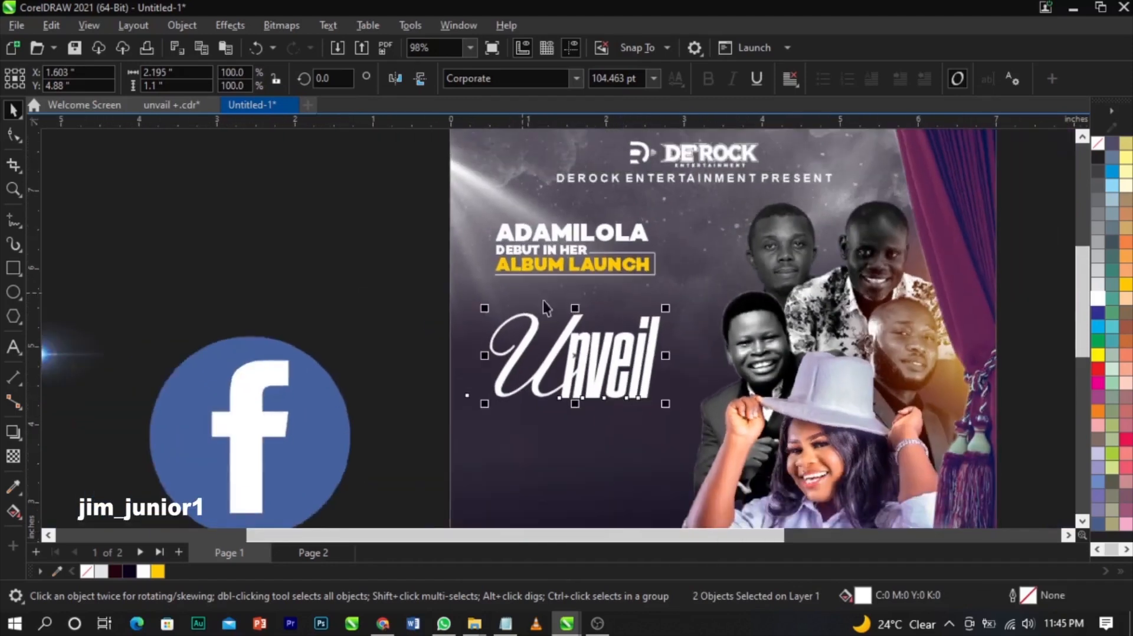
scroll(505, 310, "down", 3)
left_click_drag(373, 280, 720, 495)
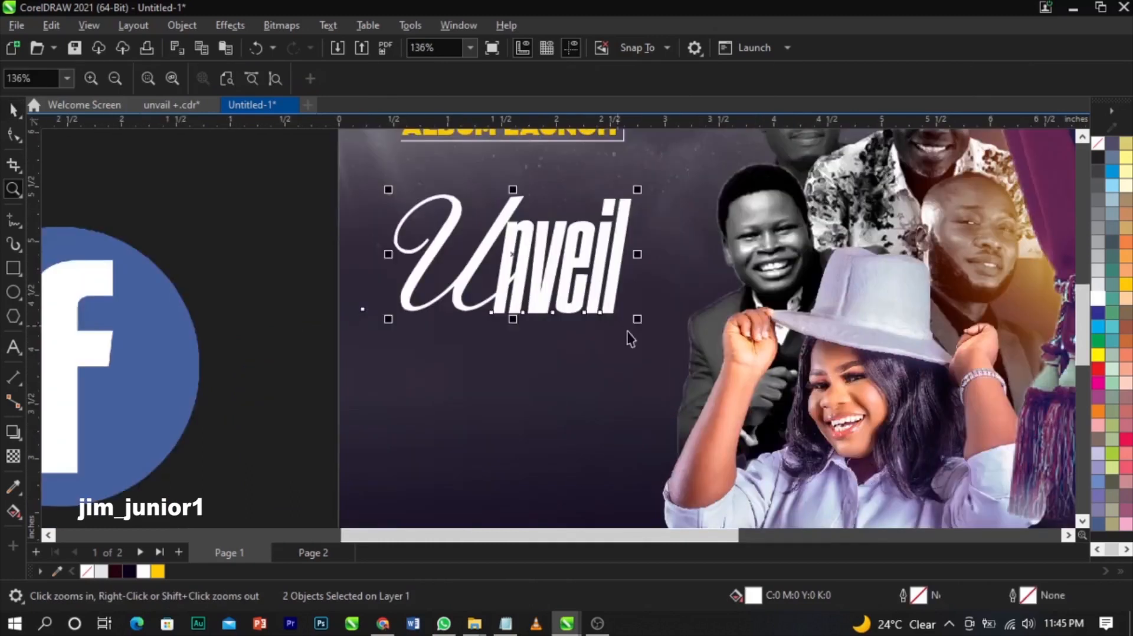
key("space")
left_click_drag(636, 319, 687, 375)
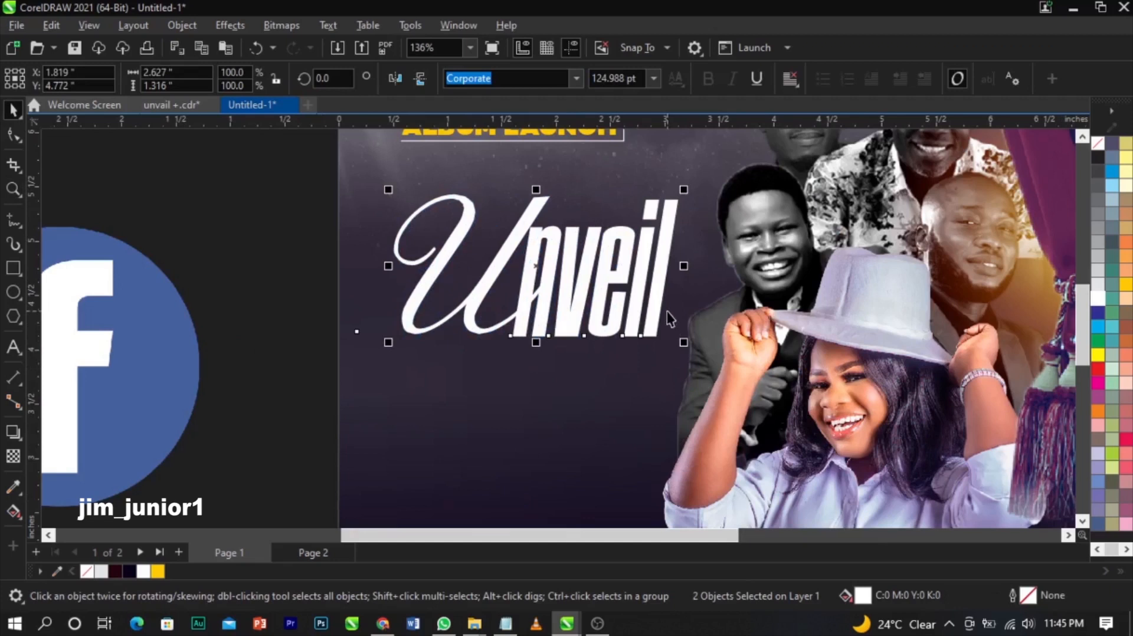
- Compare Overlay, Soft Light and Color Dodge transparency blends on Unveil, finishing on Overlay
left_click(13, 455)
left_click(233, 82)
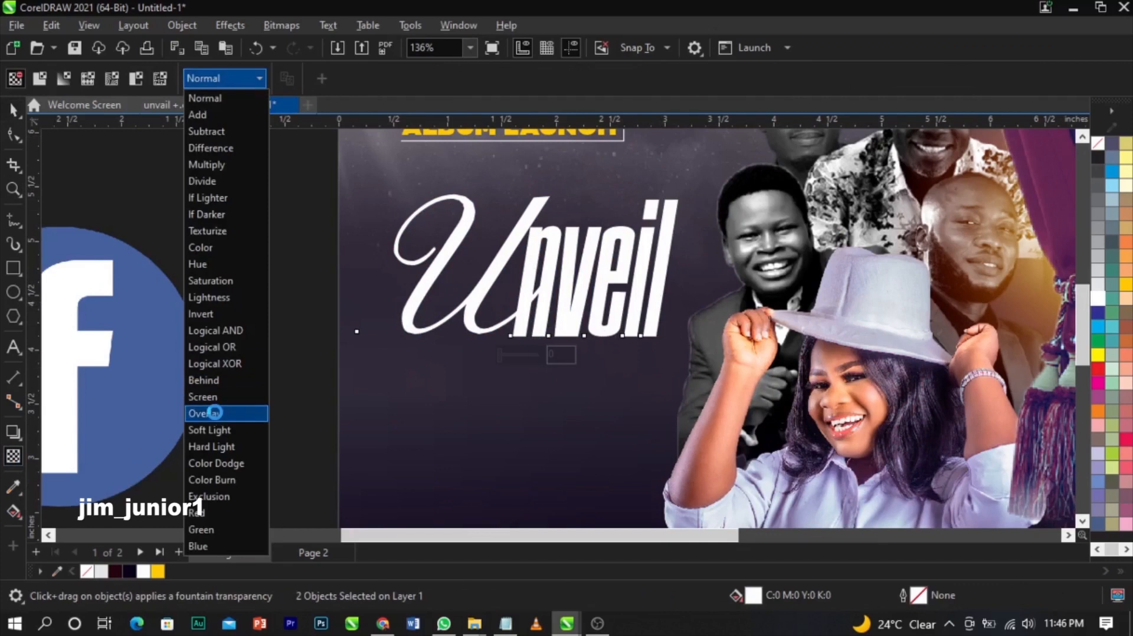
left_click(215, 414)
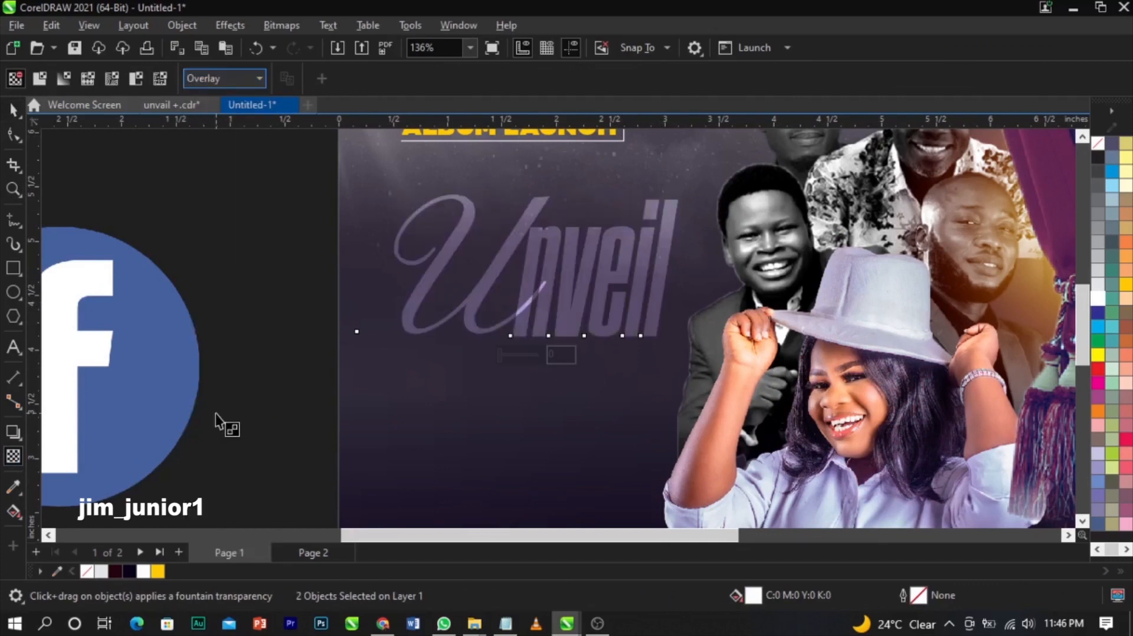
left_click(217, 79)
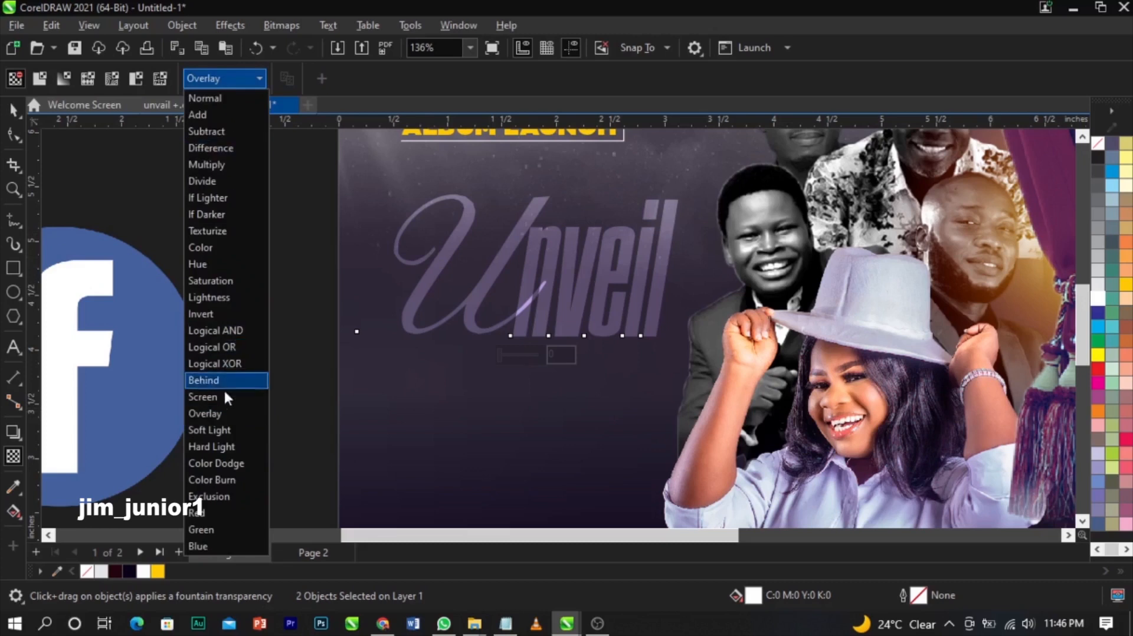
left_click(220, 430)
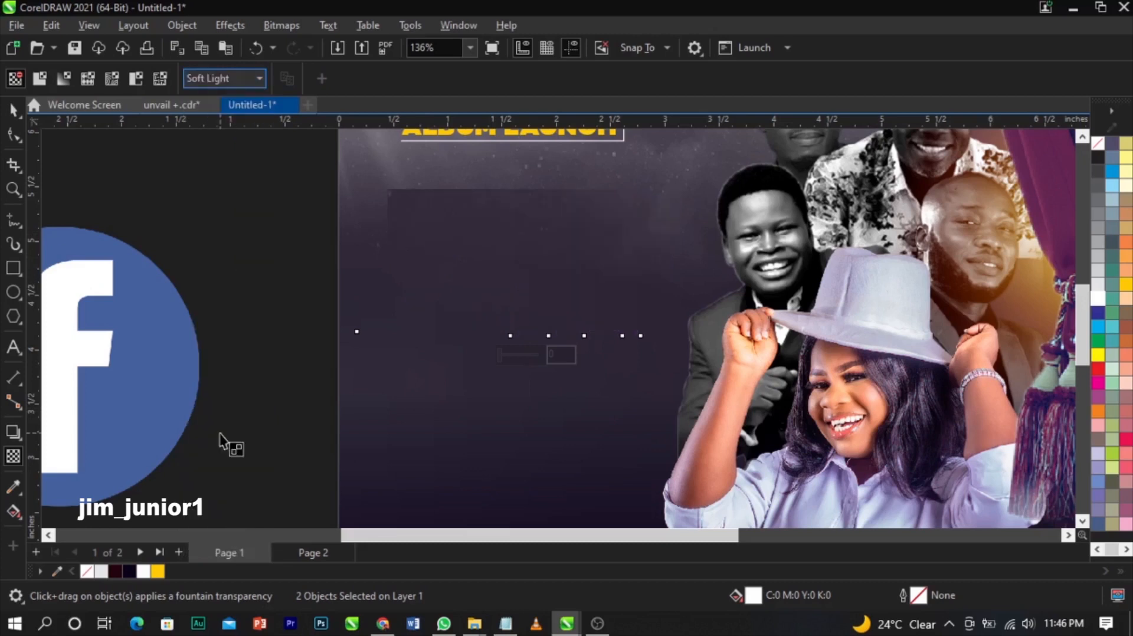
left_click(236, 77)
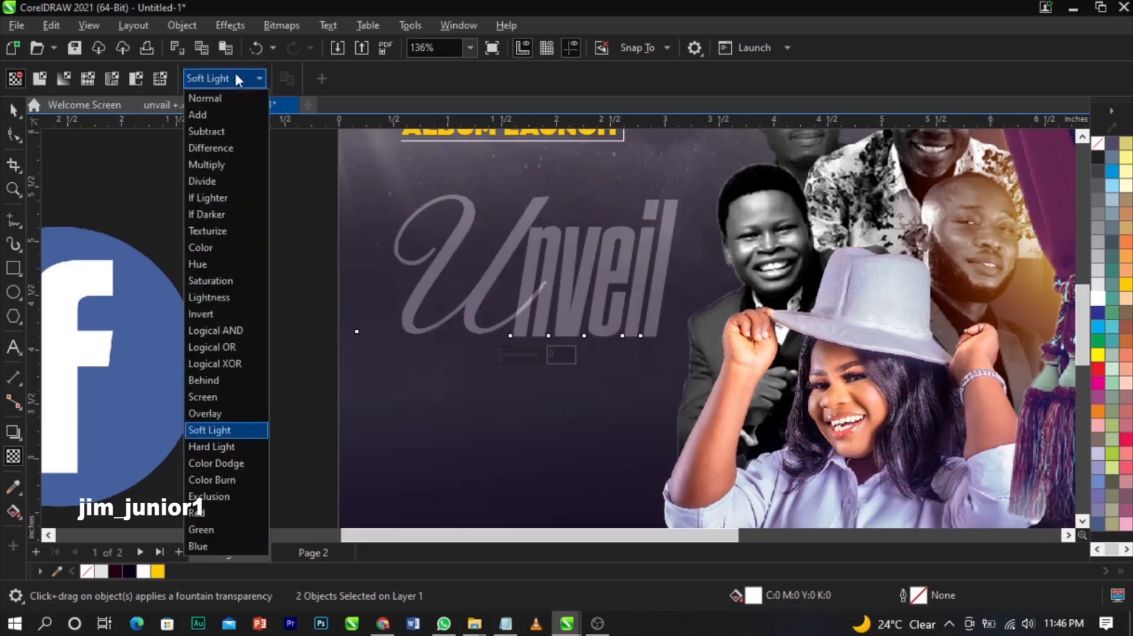
left_click(231, 463)
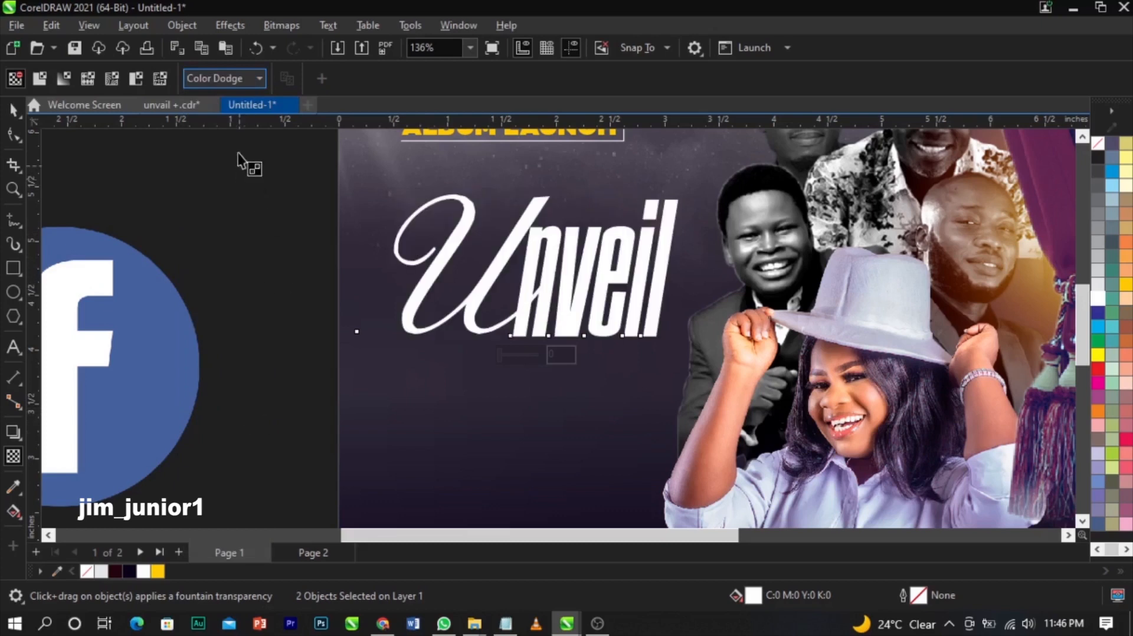
left_click(226, 83)
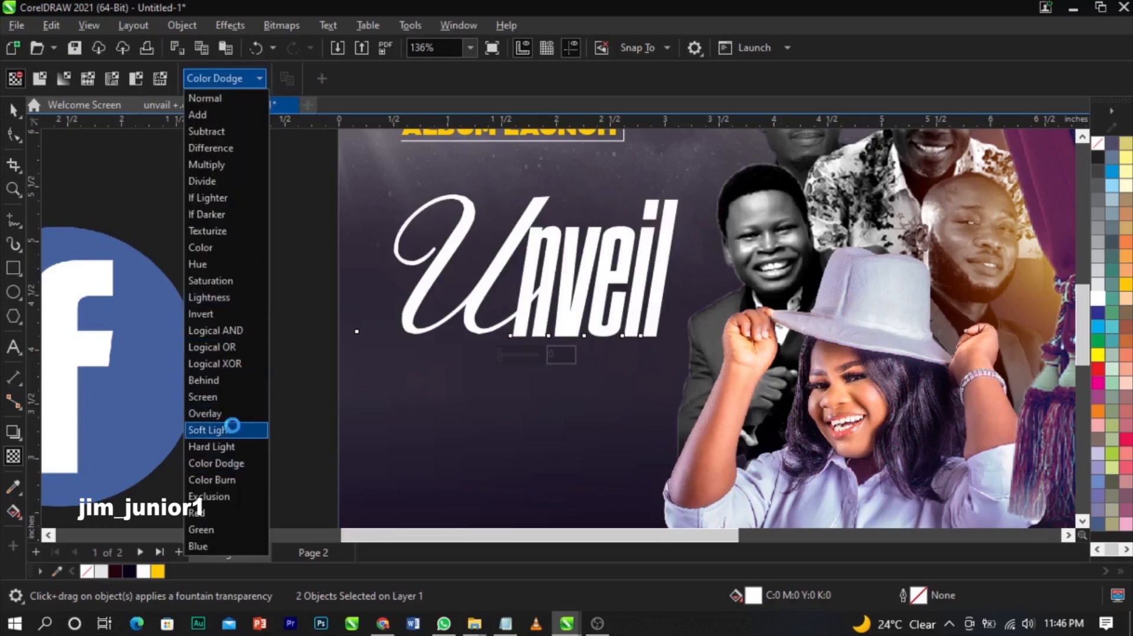
left_click(232, 425)
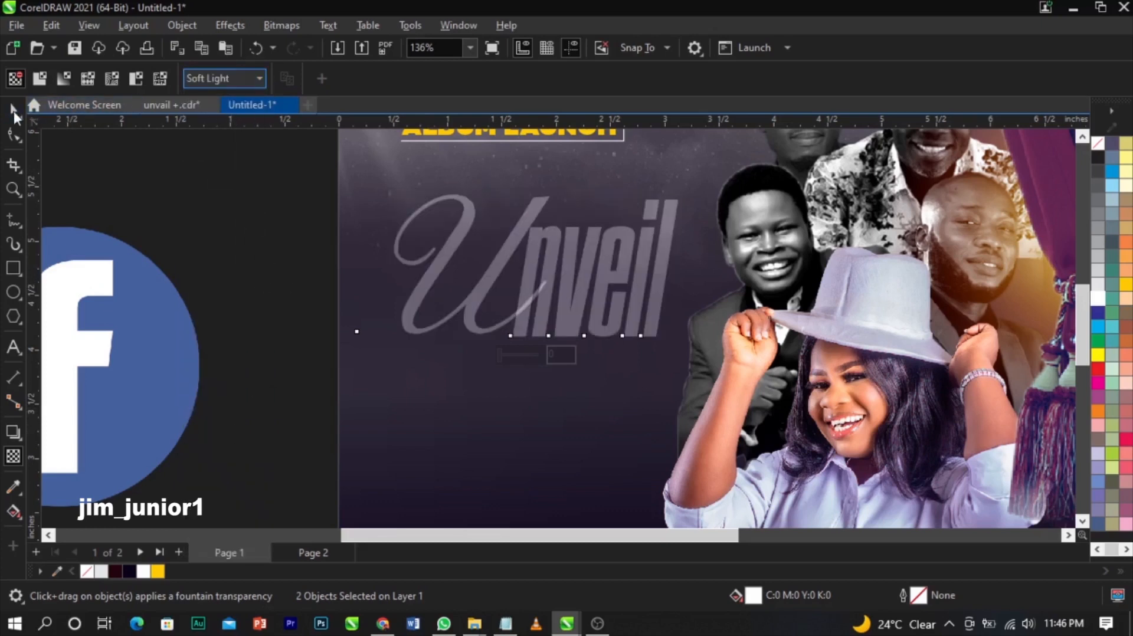
left_click(238, 78)
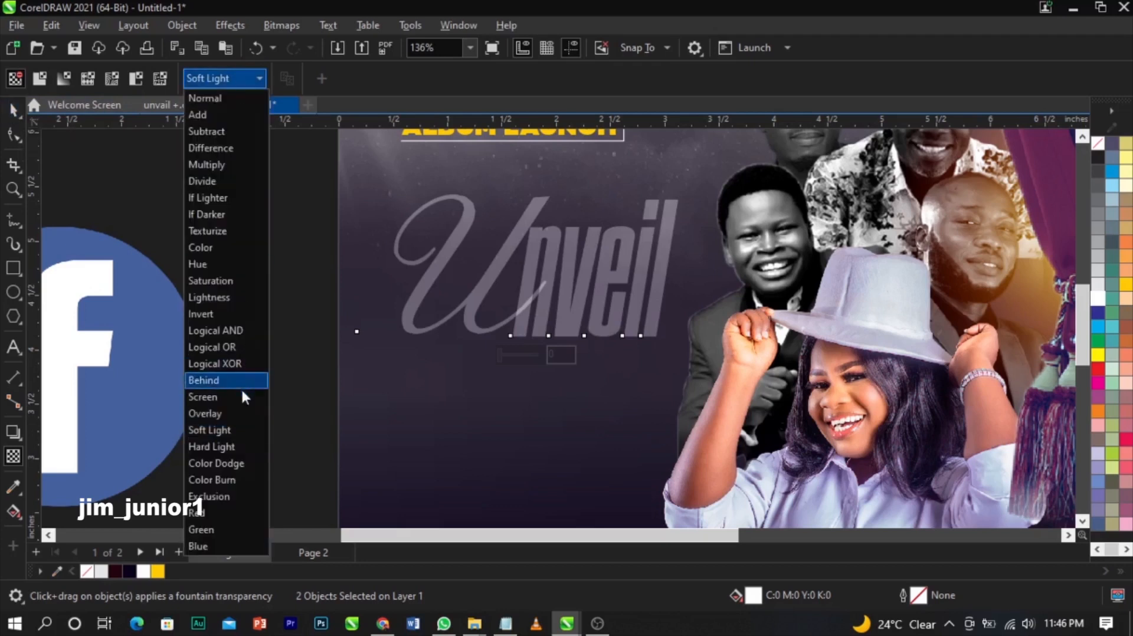
left_click(245, 412)
key("space")
left_click_drag(252, 168, 726, 402)
left_click(697, 354)
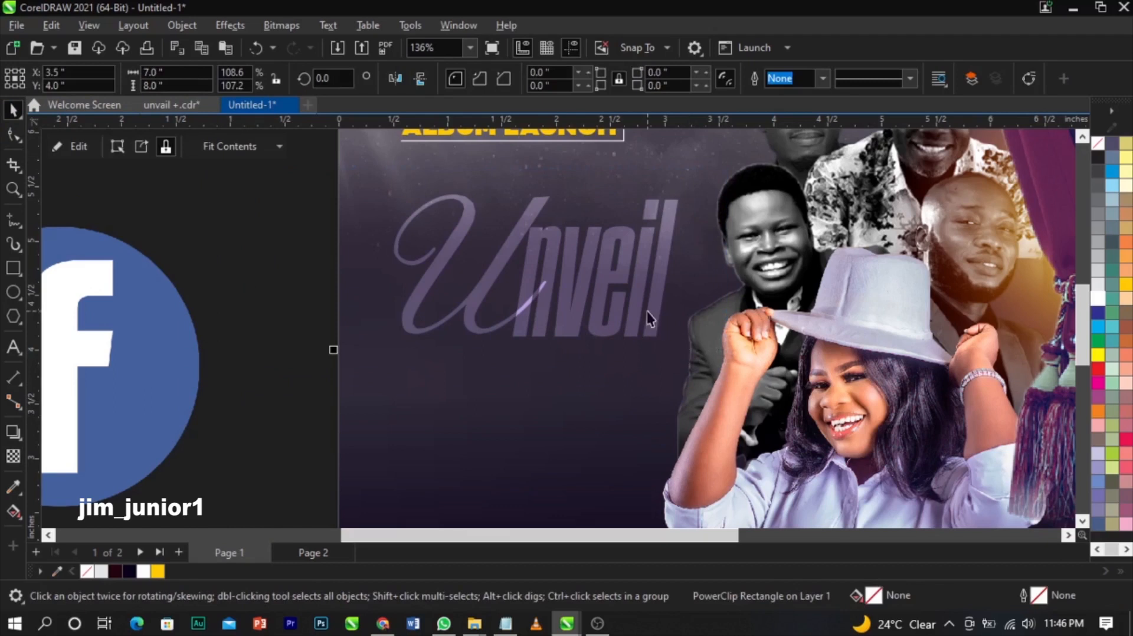
- Try orange, blue and pale green fills on both Unveil parts, settling on white
left_click_drag(294, 167, 699, 358)
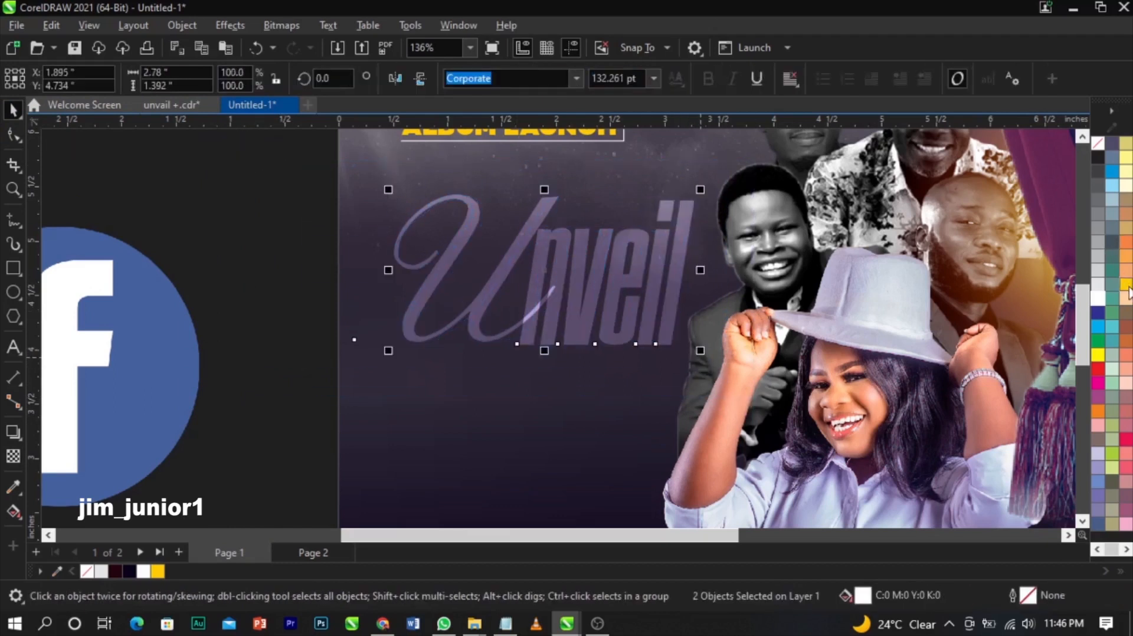
left_click(1125, 286)
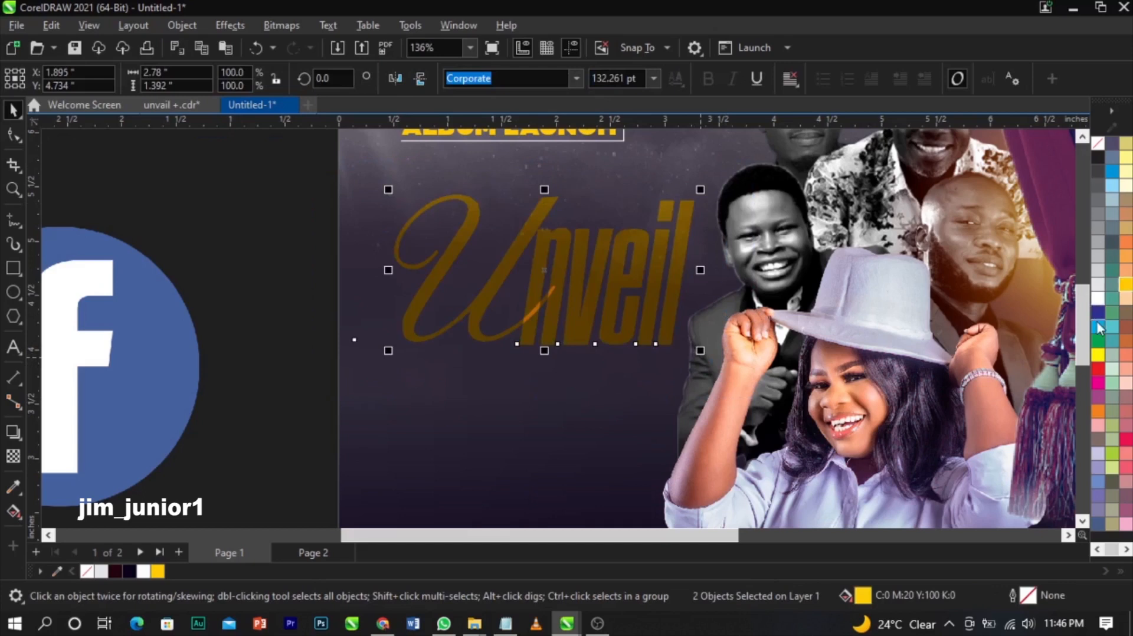
left_click(1096, 325)
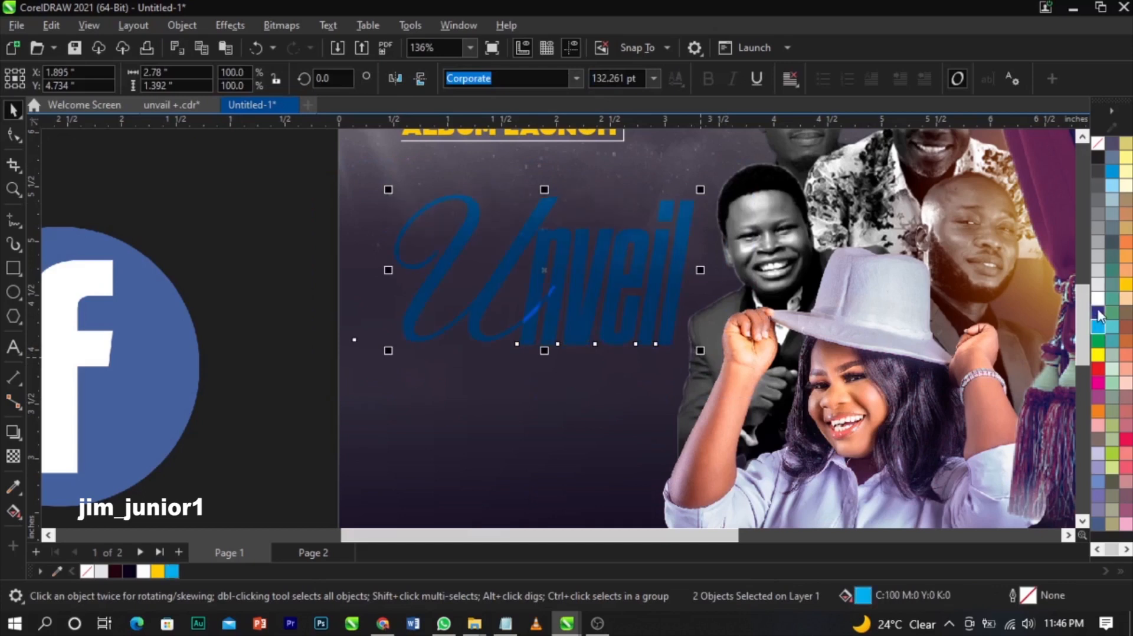
left_click(1111, 369)
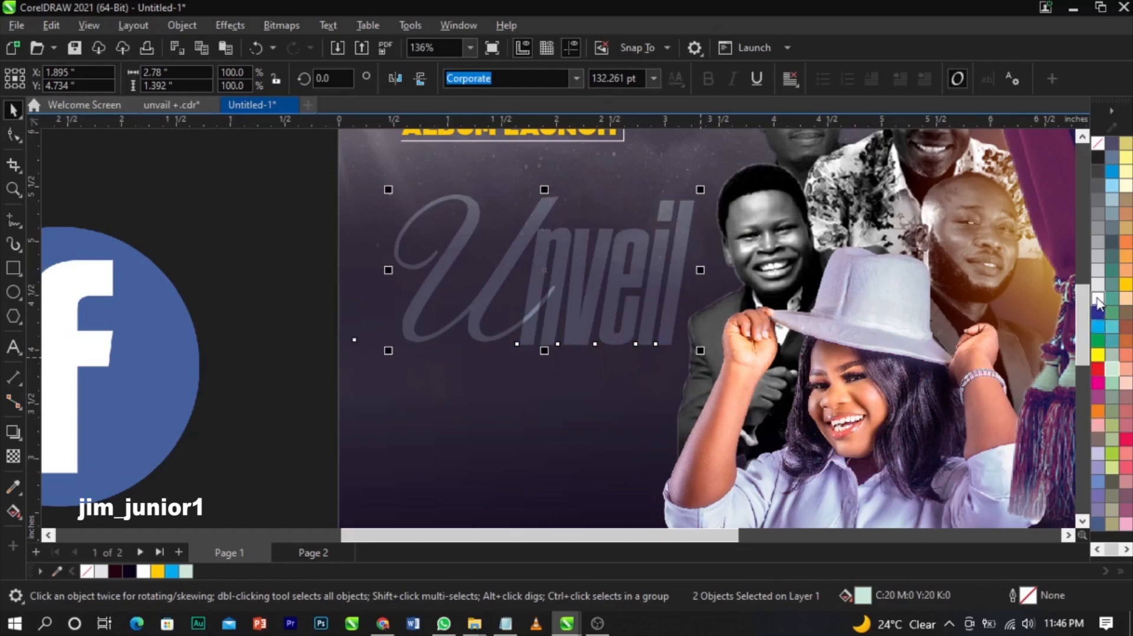
left_click(1097, 297)
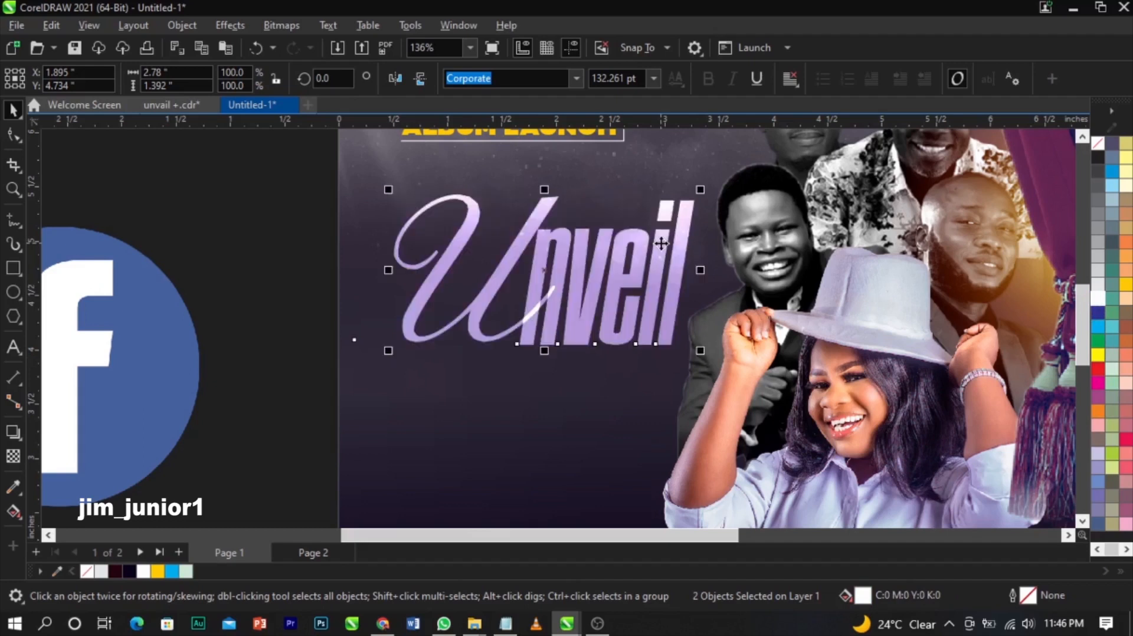
scroll(661, 243, "up", 3)
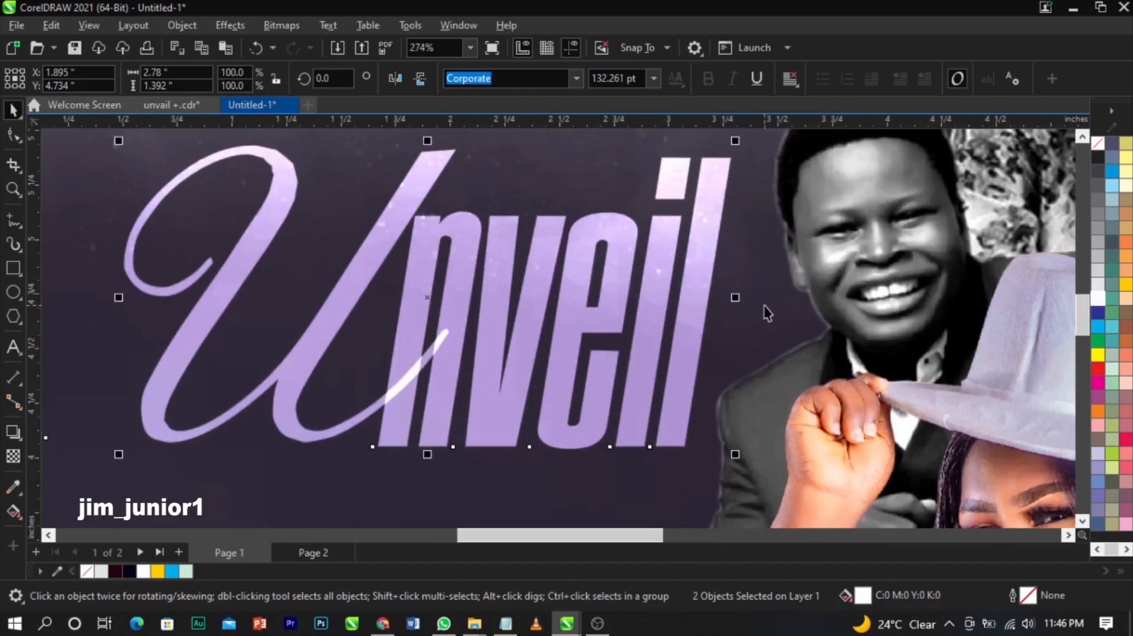
left_click(765, 306)
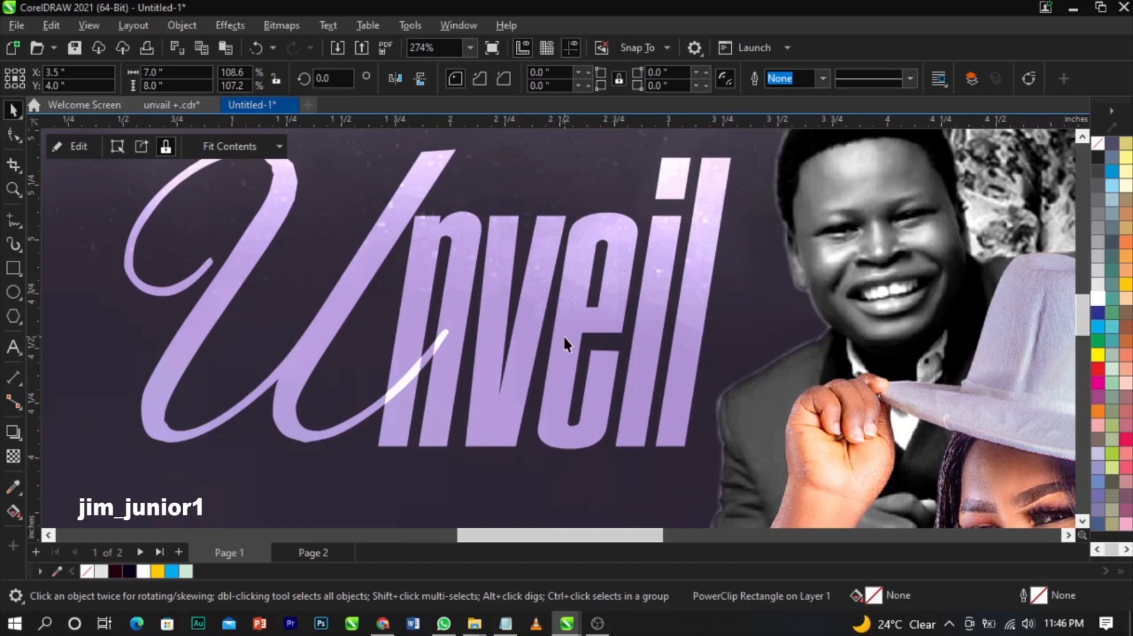
scroll(563, 334, "down", 3)
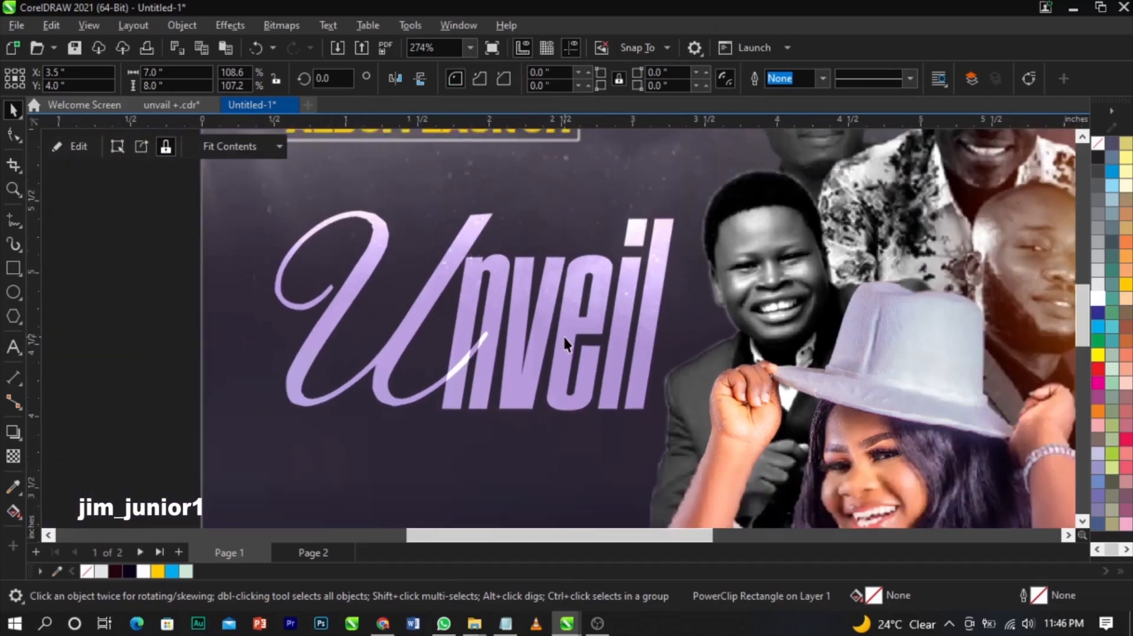
- Move the Unveil title a bit lower and shrink it slightly to about 130 pt
scroll(497, 308, "down", 2)
scroll(499, 317, "down", 3)
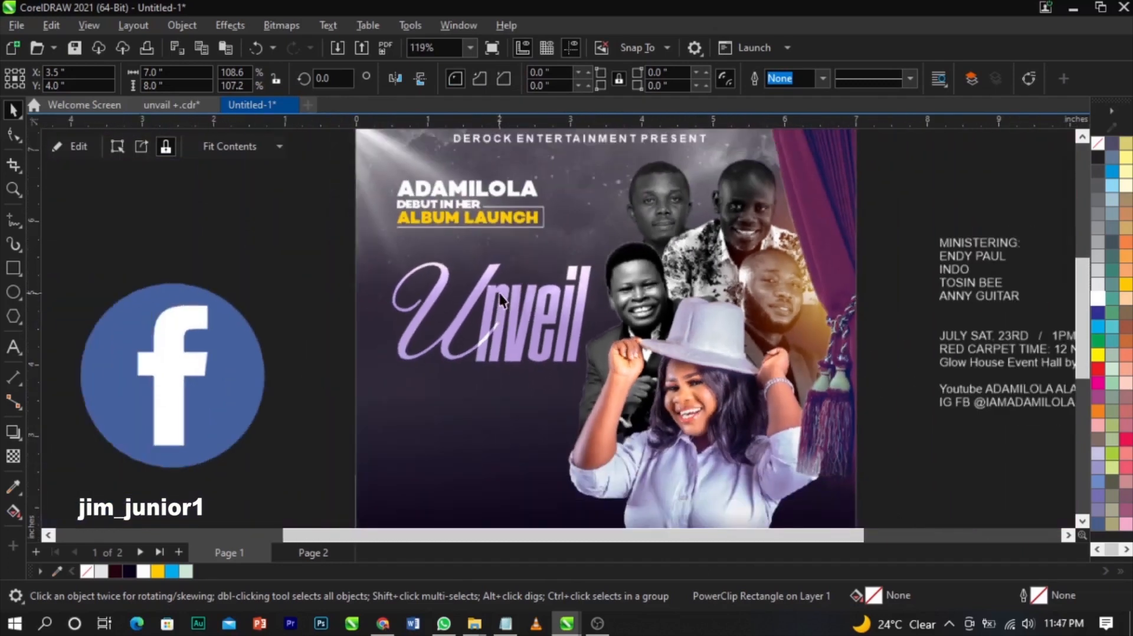
left_click(879, 459)
scroll(541, 313, "down", 1)
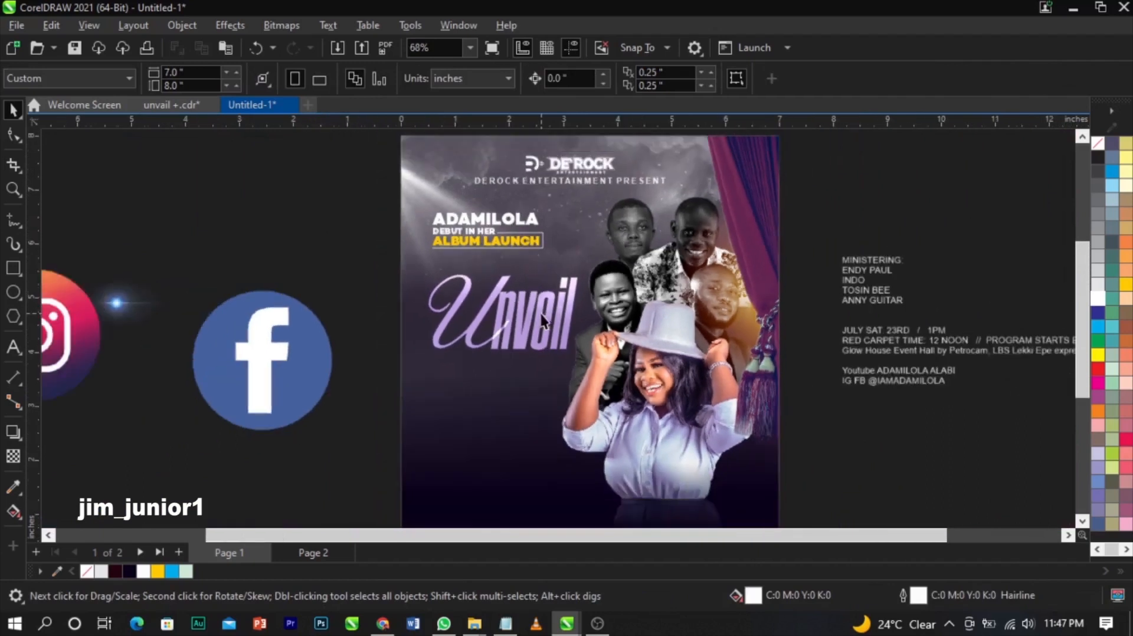
scroll(462, 331, "up", 1)
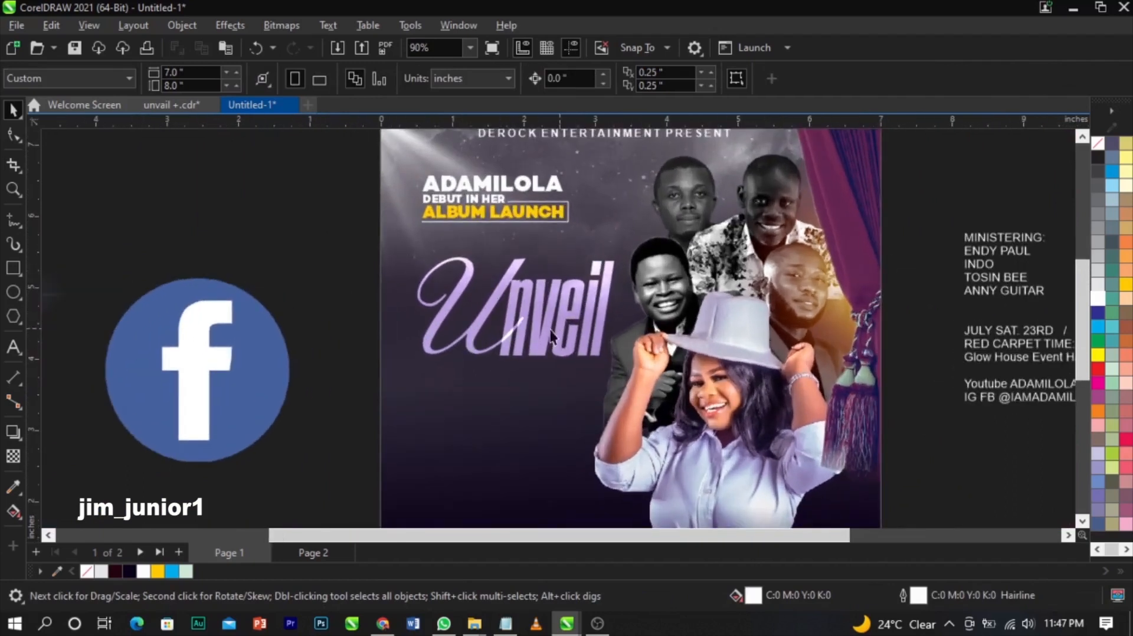
scroll(547, 324, "down", 3)
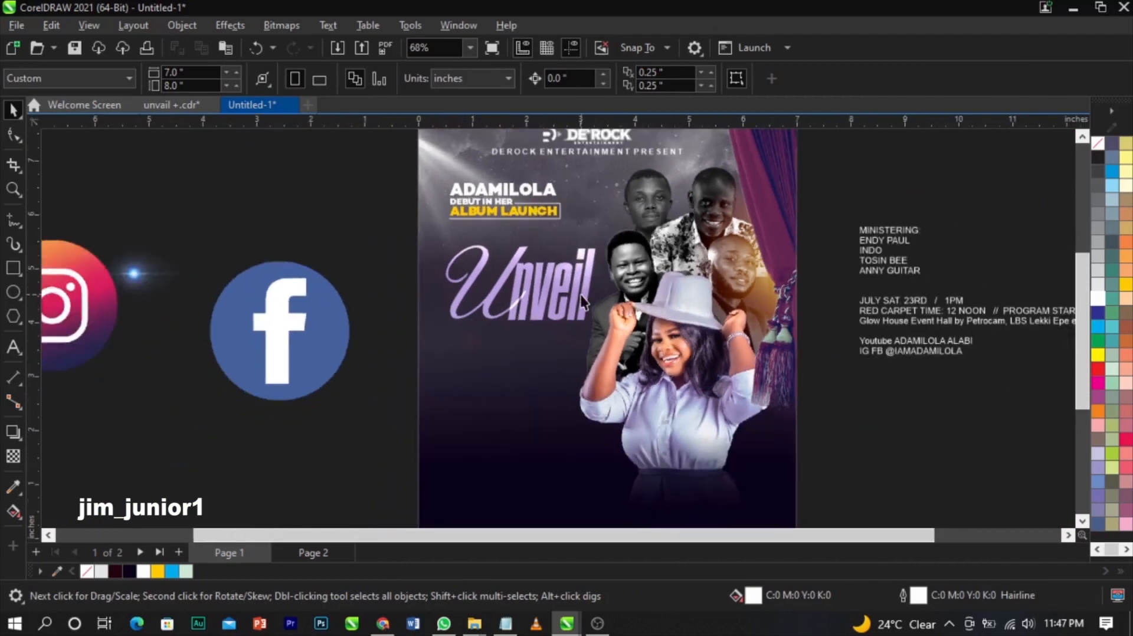
scroll(579, 294, "up", 1)
left_click(497, 298)
scroll(497, 297, "up", 3)
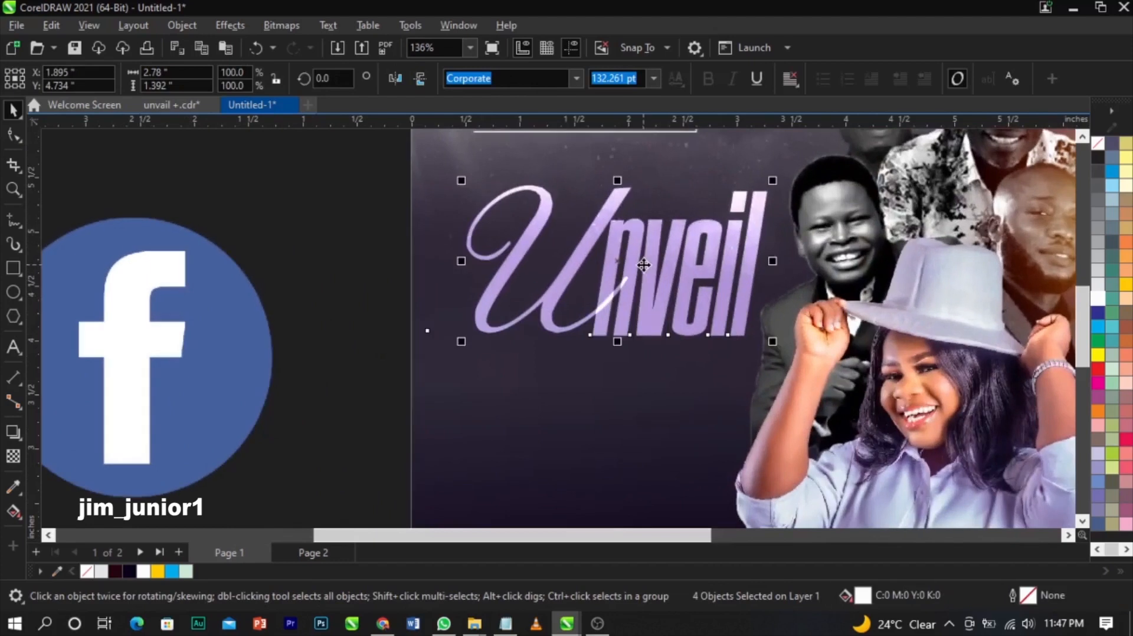
left_click_drag(640, 266, 638, 279)
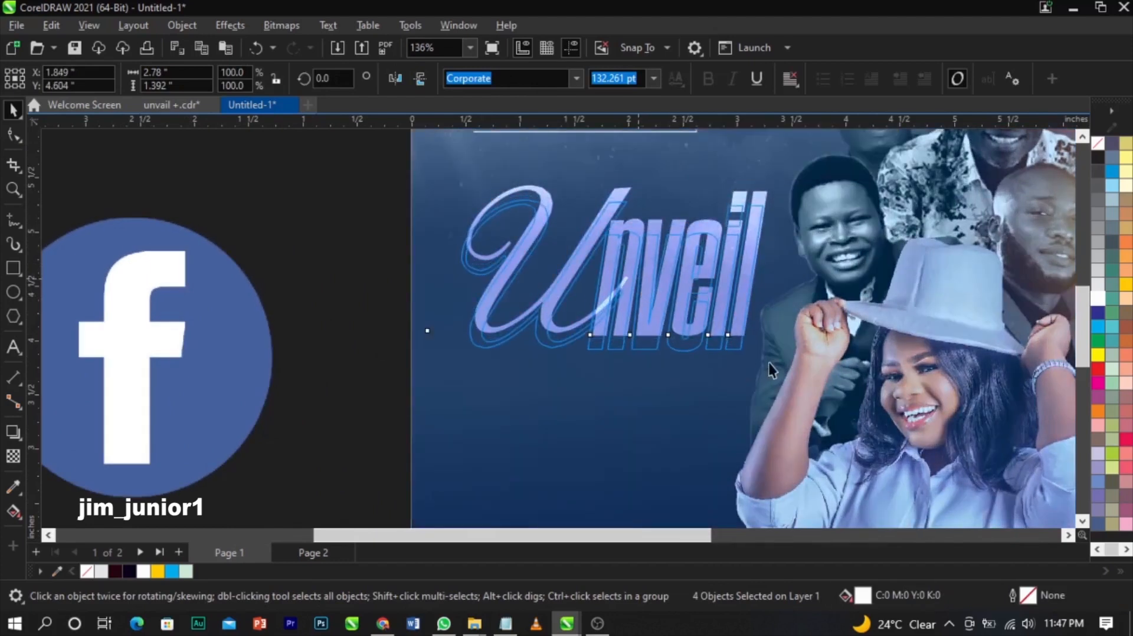
left_click_drag(765, 360, 761, 358)
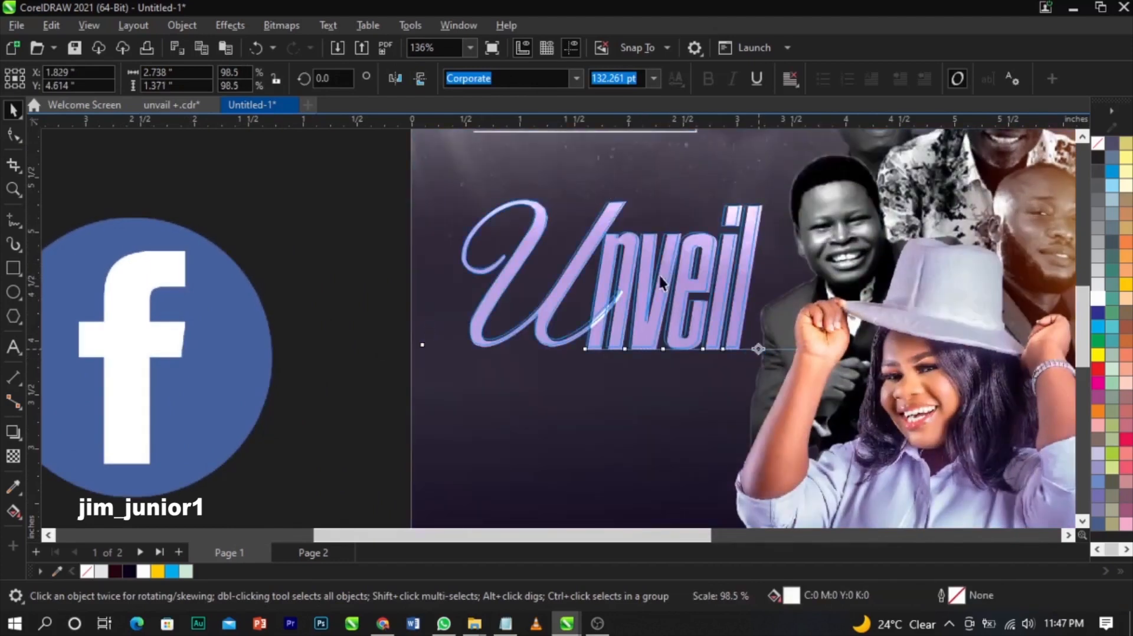
left_click_drag(663, 275, 660, 277)
scroll(659, 277, "down", 2)
scroll(661, 281, "down", 1)
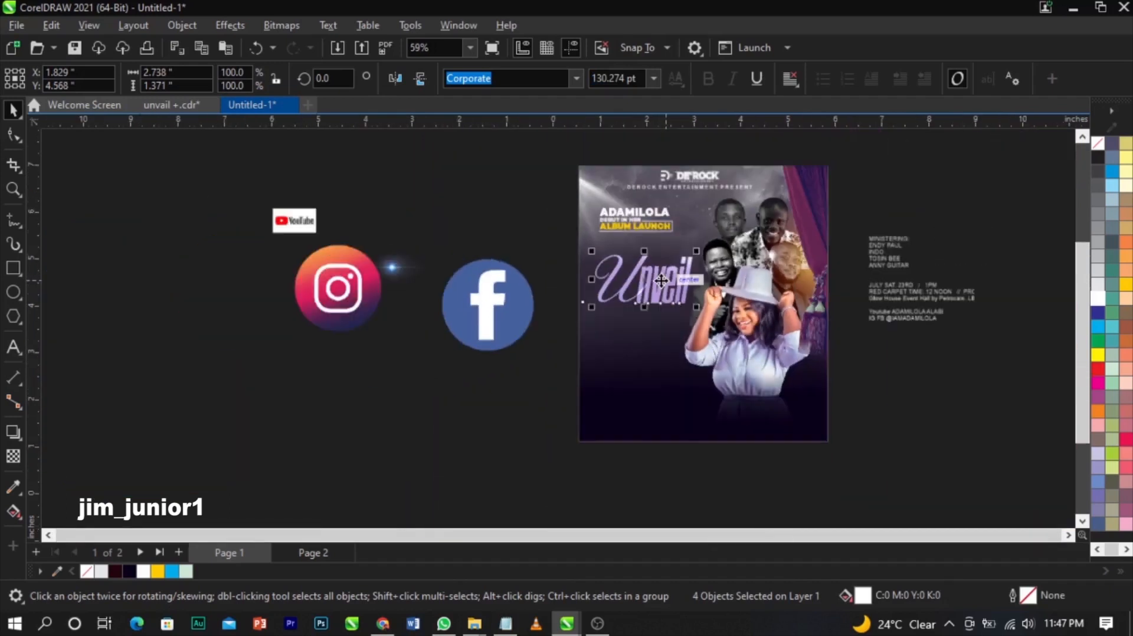
- Move the ministering name list from beside the page onto the flyer's lower left
key("z")
left_click_drag(418, 216, 958, 468)
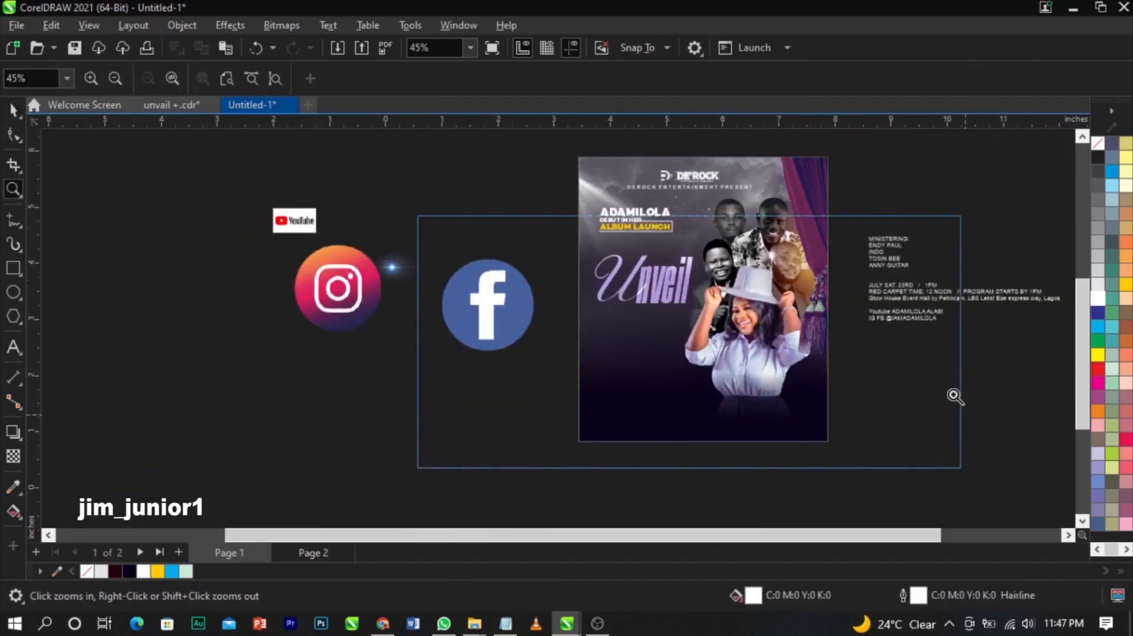
double_click(868, 211)
left_click_drag(914, 214, 842, 167)
key("Delete")
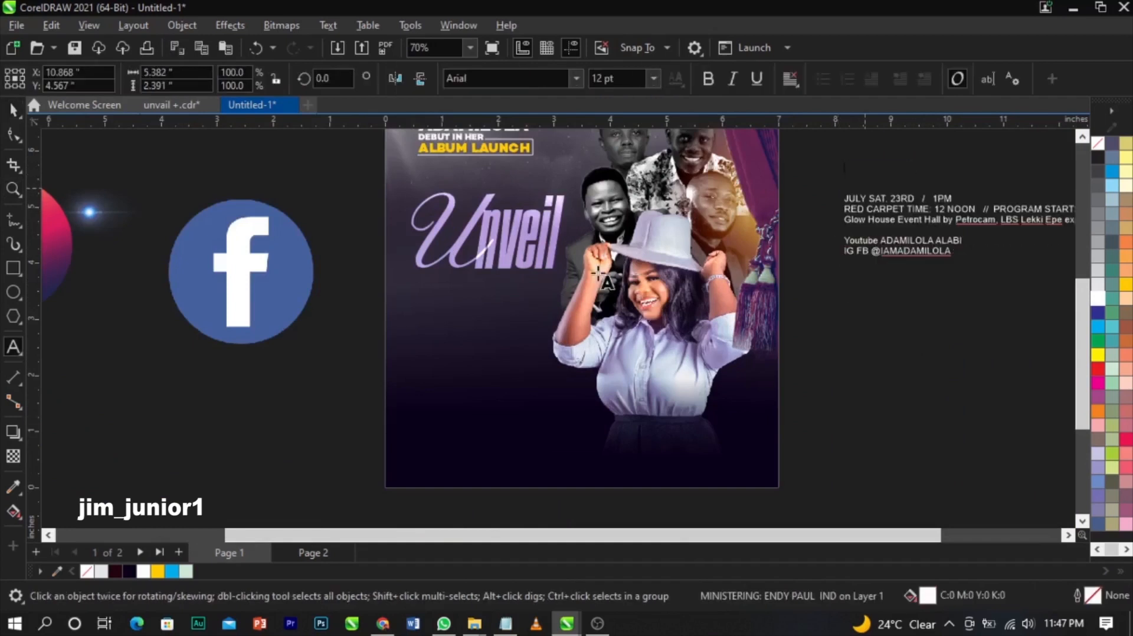
left_click(432, 335)
key("ctrl+space")
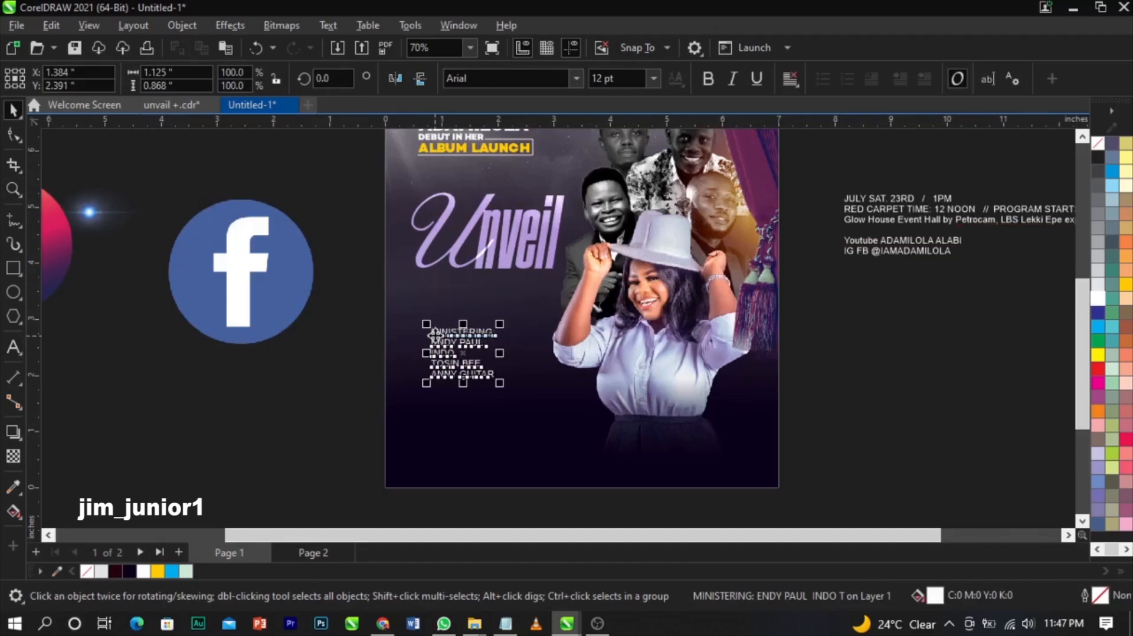
- Remove the MINISTERING line from the names and add it as a separate MINISTERING: heading above
scroll(435, 335, "up", 3)
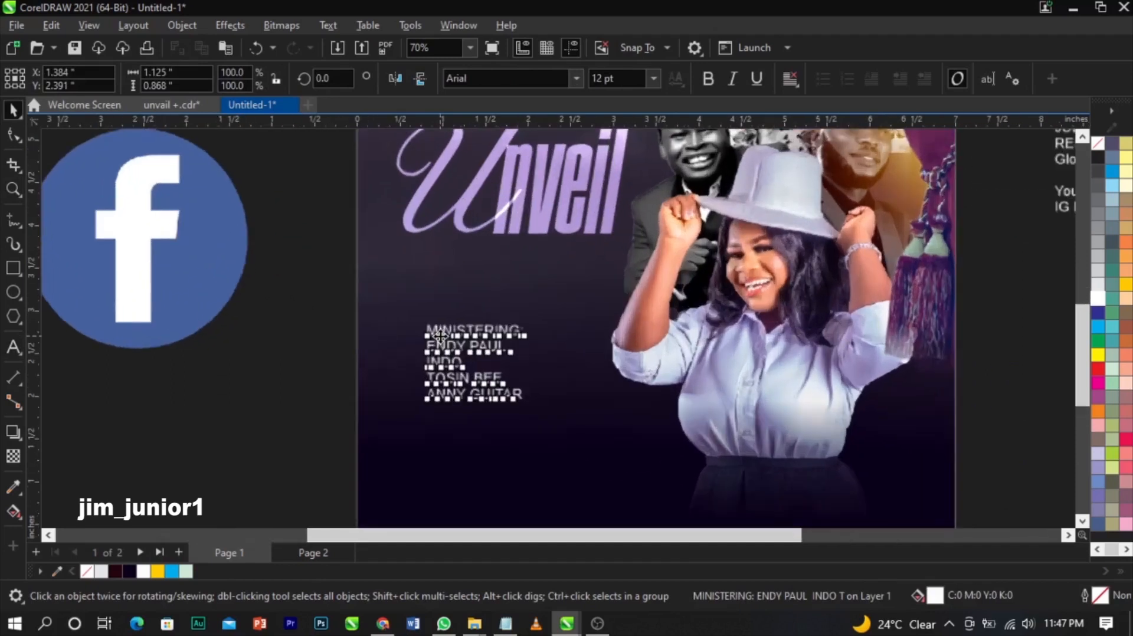
scroll(439, 335, "up", 1)
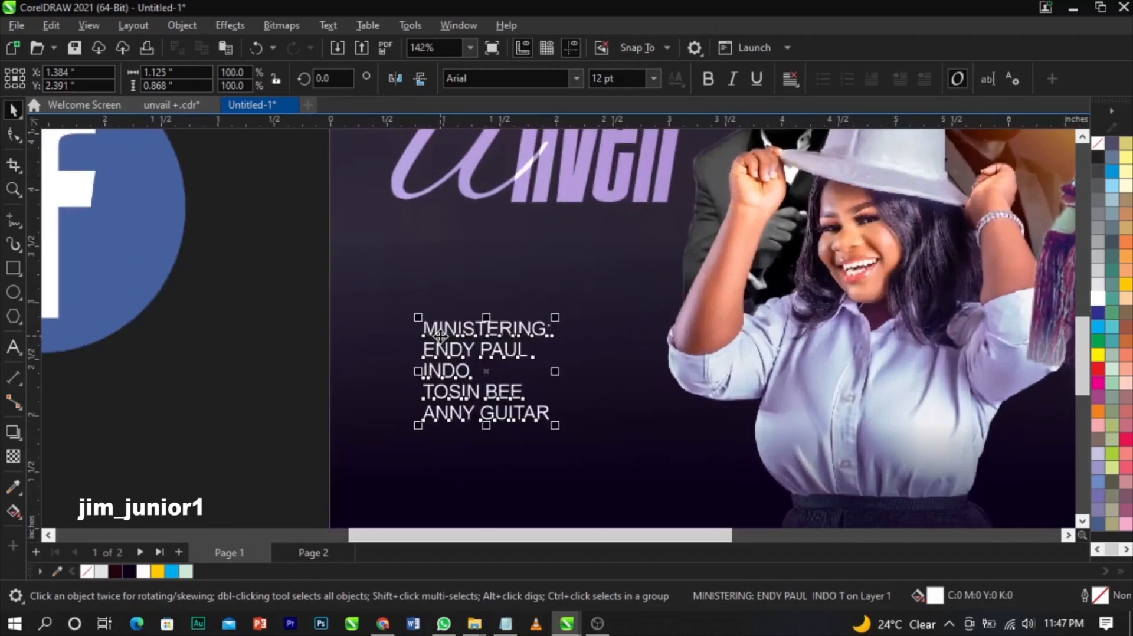
double_click(553, 330)
left_click_drag(553, 330, 415, 329)
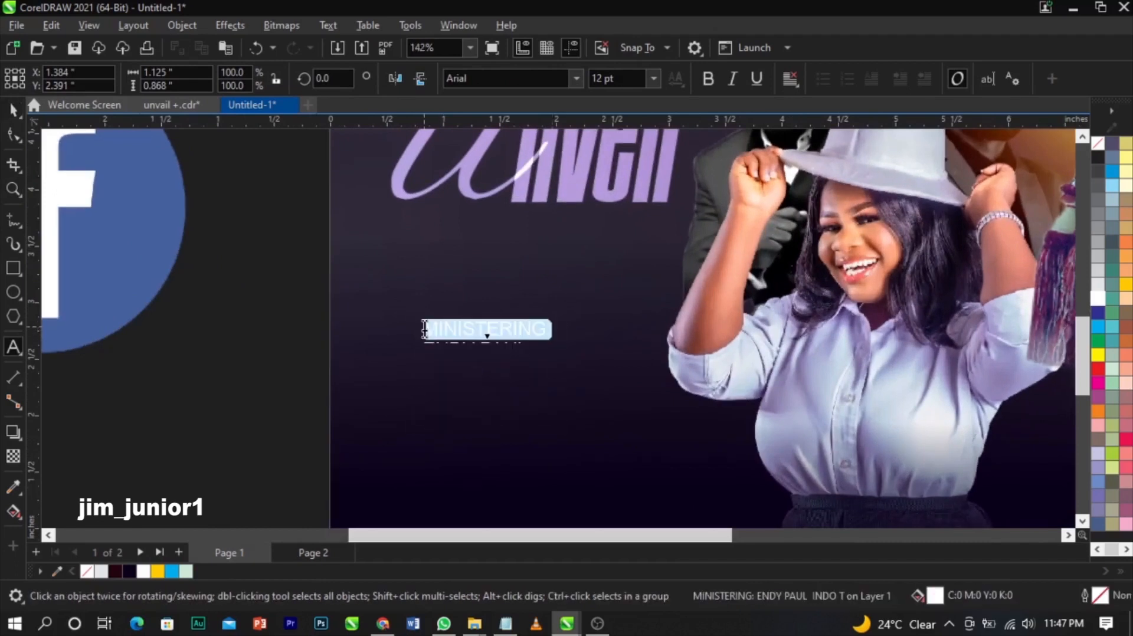
key("Delete")
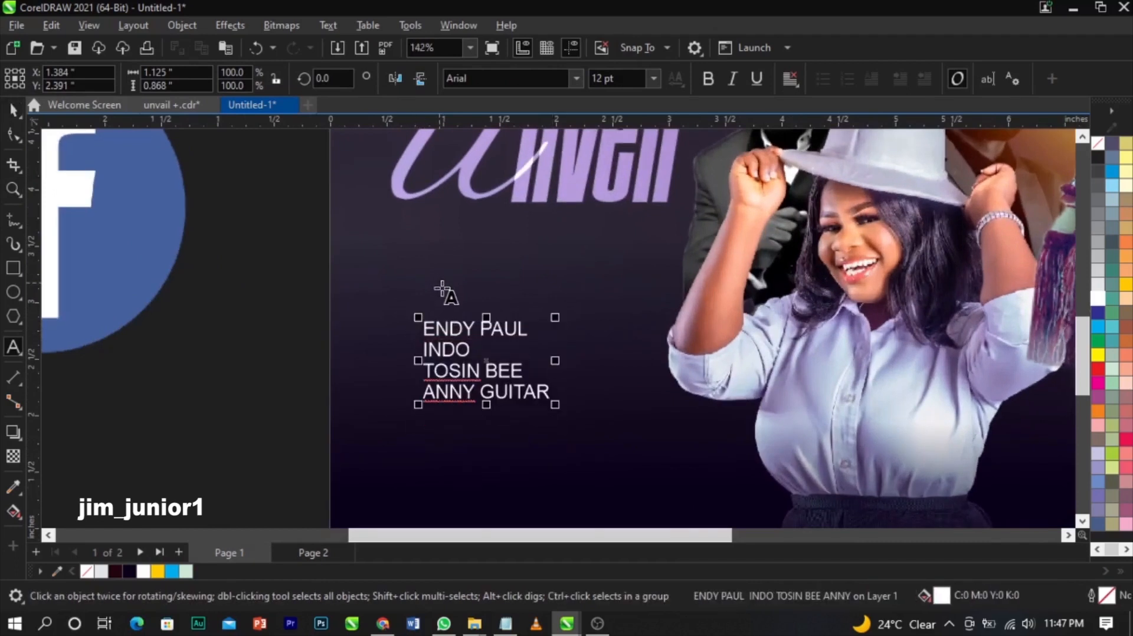
left_click(440, 284)
type("MINISTERING:")
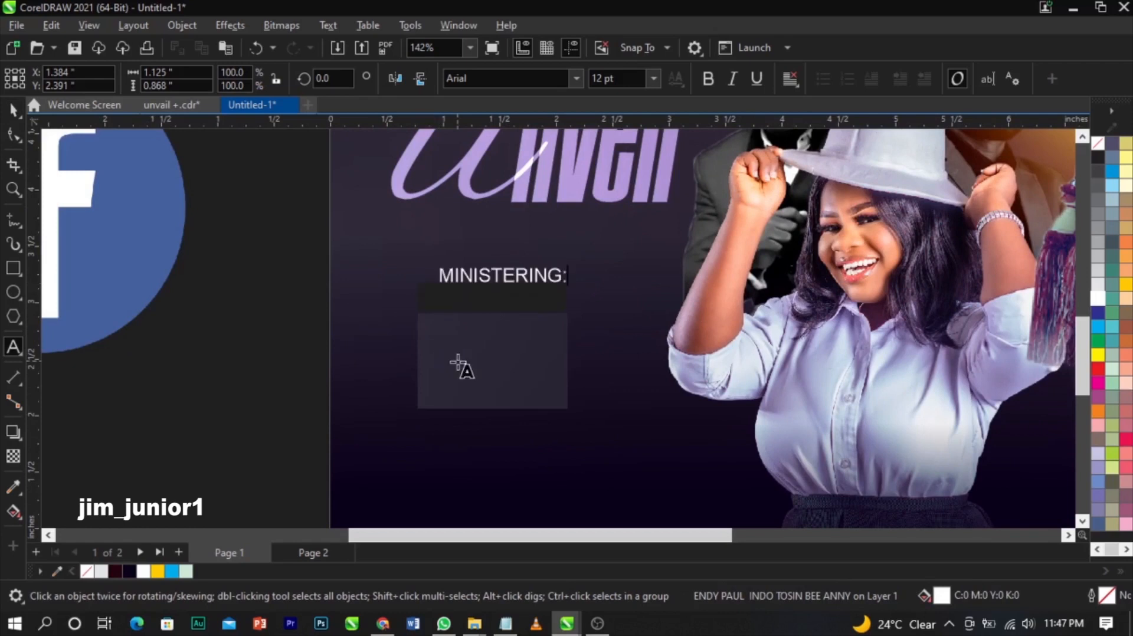
key("ctrl+space")
left_click(463, 358)
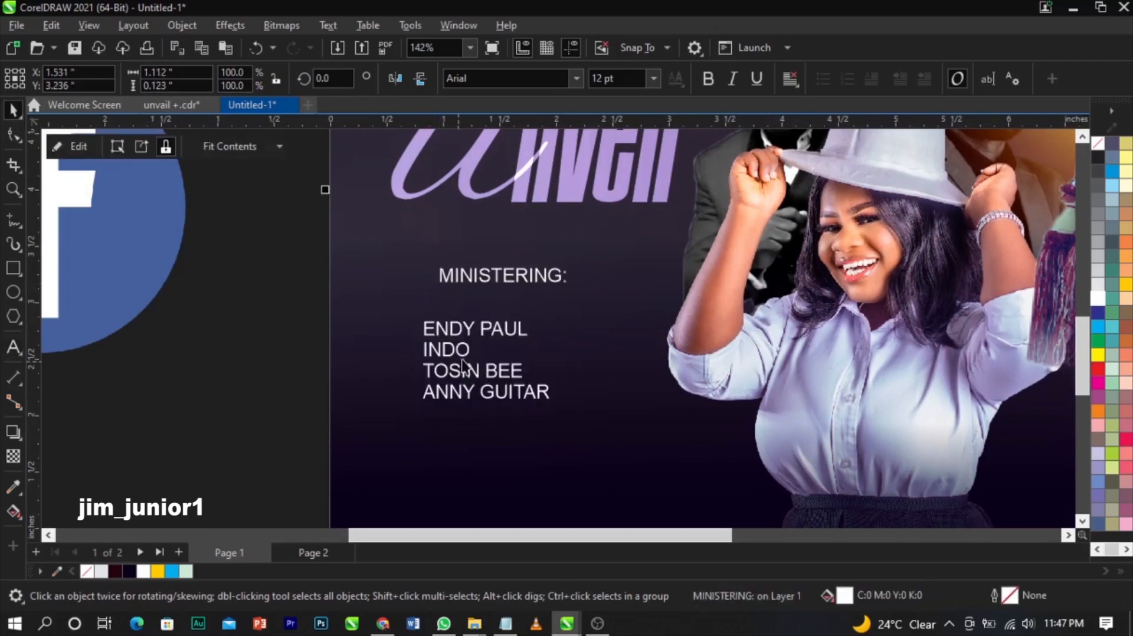
- Move the names block up, make it bold and widen its line spacing
left_click(466, 357)
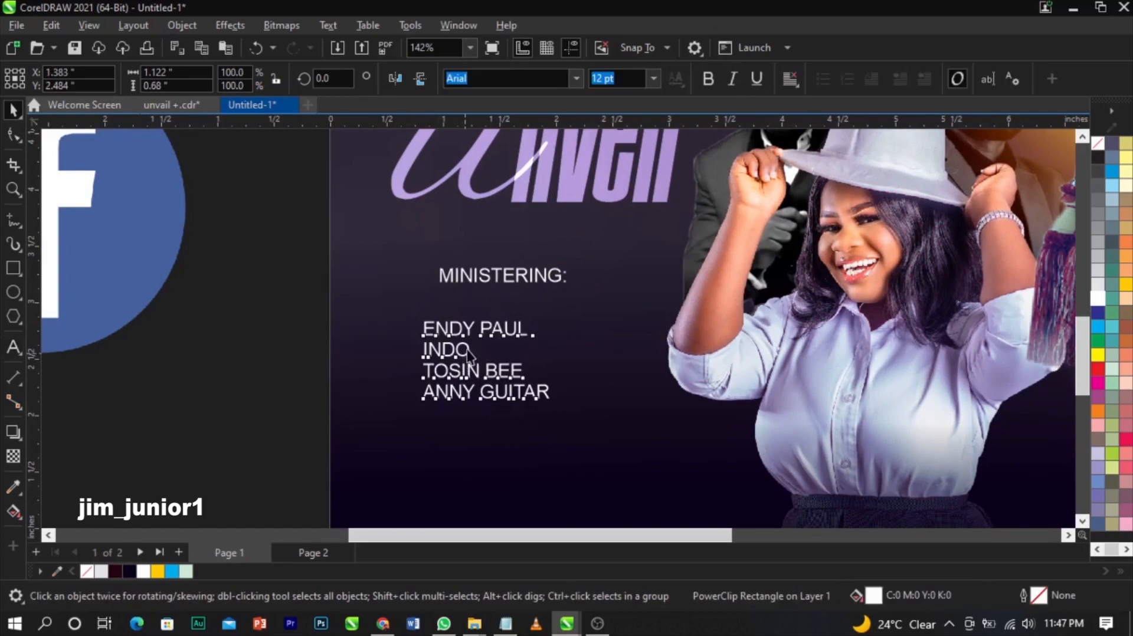
left_click_drag(473, 350, 479, 340)
left_click(708, 79)
left_click(13, 135)
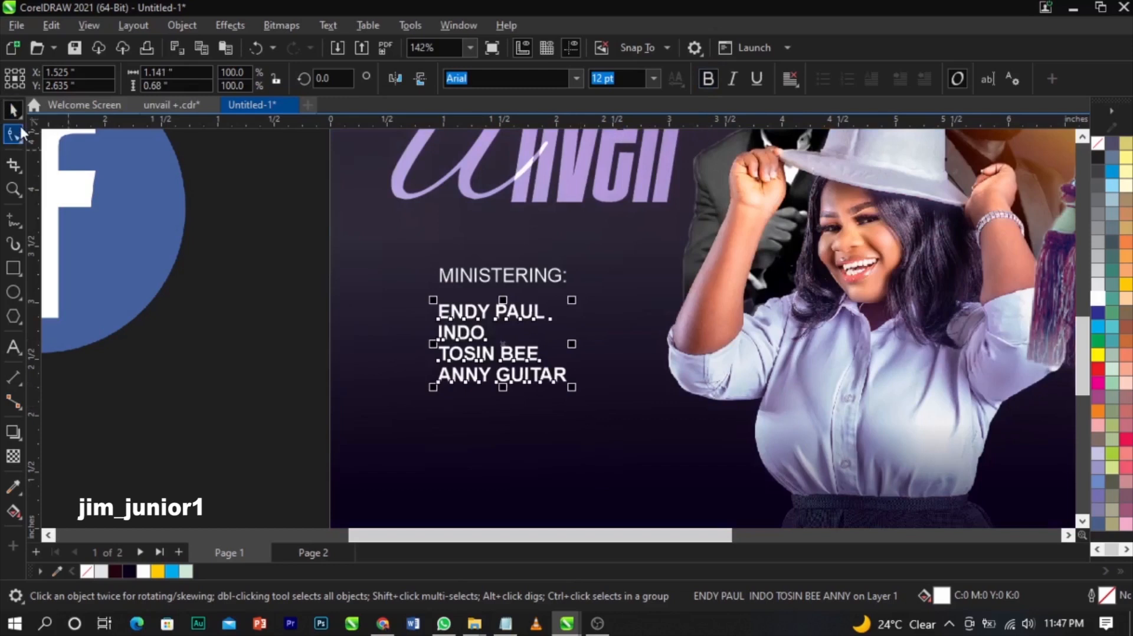
mouse_move(434, 397)
left_mouse_down()
mouse_move(445, 417)
mouse_move(446, 407)
left_mouse_up()
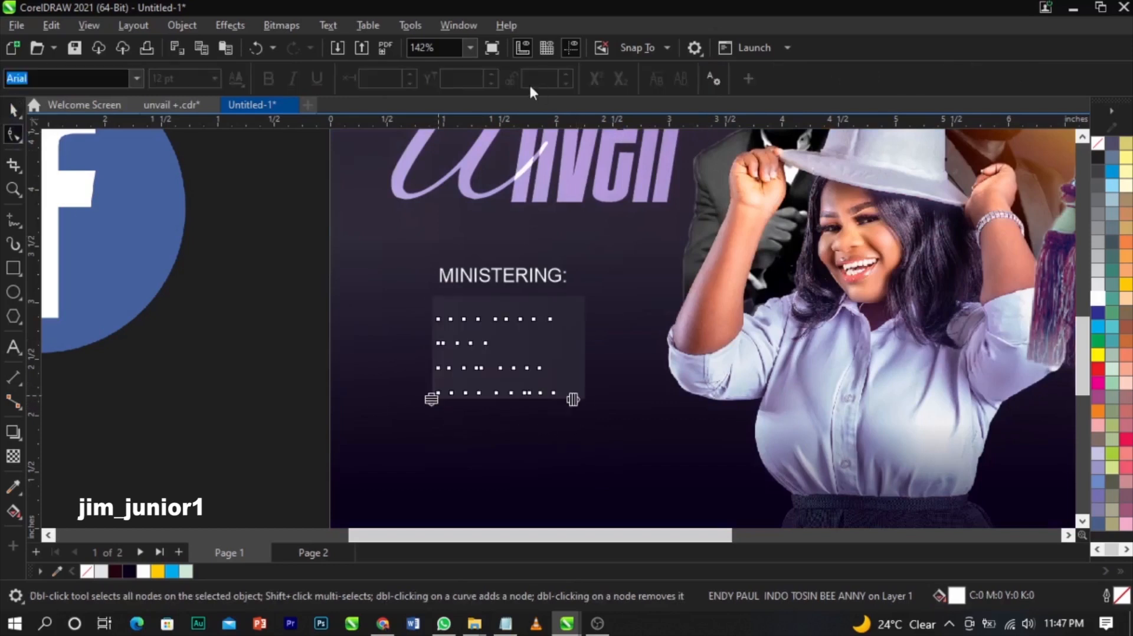
key("space")
- Set the four names in Campton Book bold
left_click(576, 78)
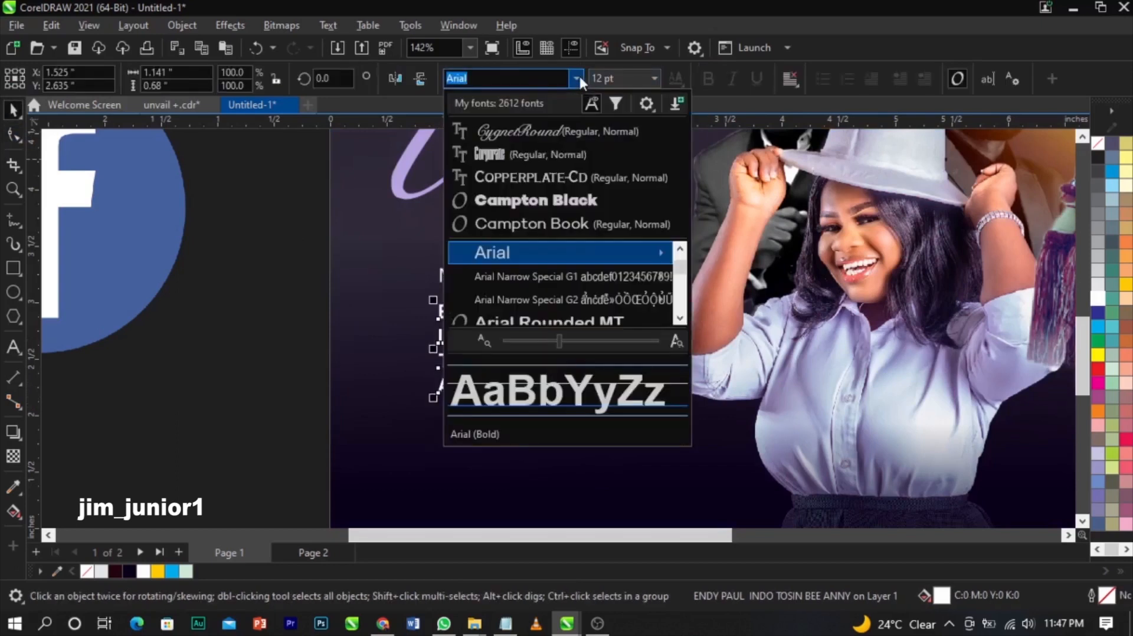
left_click(536, 233)
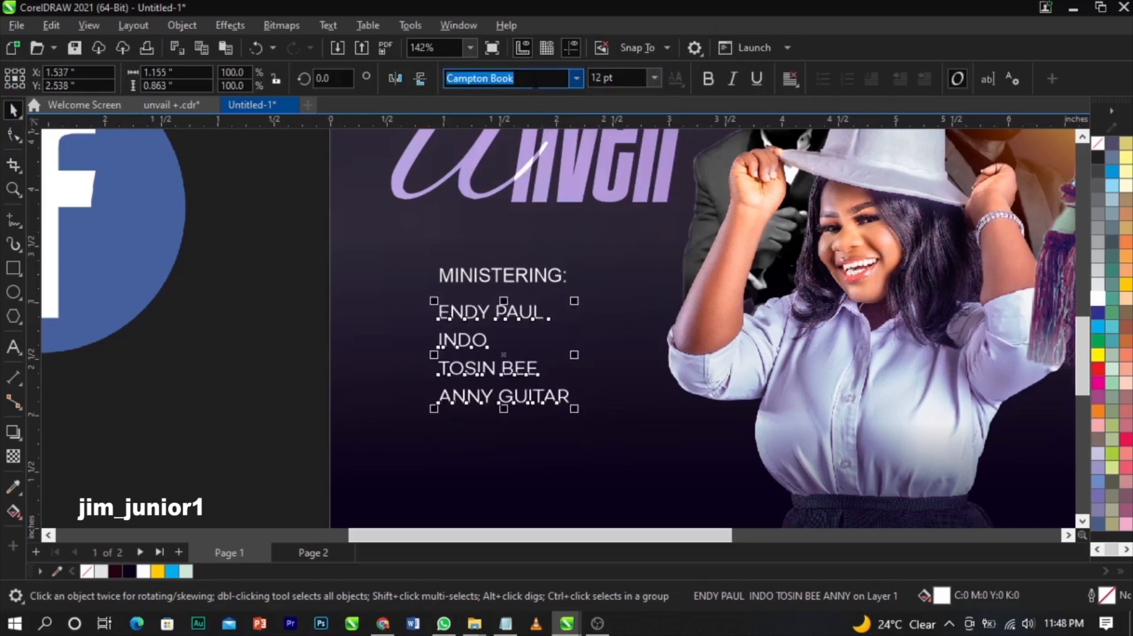
type("Camp")
left_click(534, 81)
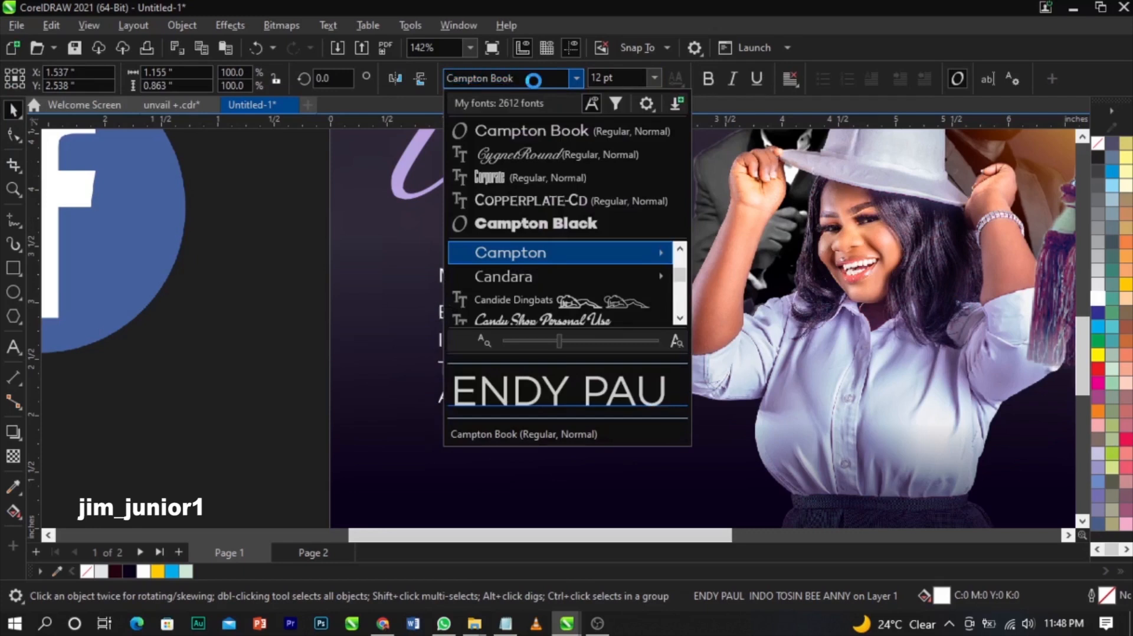
left_click(542, 252)
left_click(756, 485)
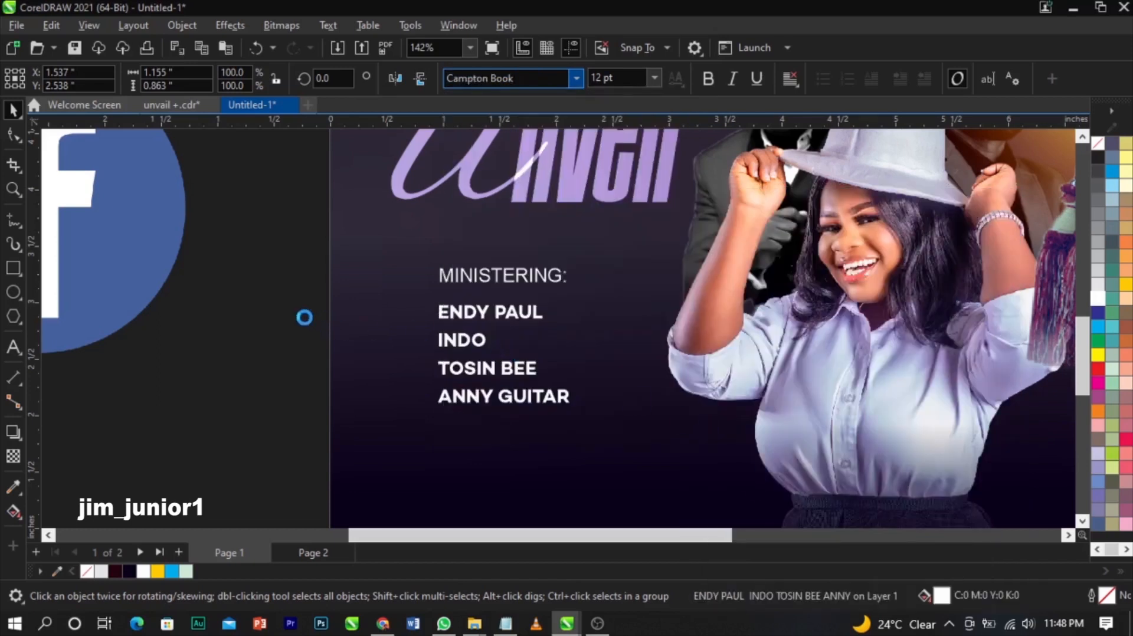
left_click(304, 317)
- Set the MINISTERING: heading in Campton Book bold, move it closer to the names, and colour it yellow
left_click(458, 281)
left_click(577, 78)
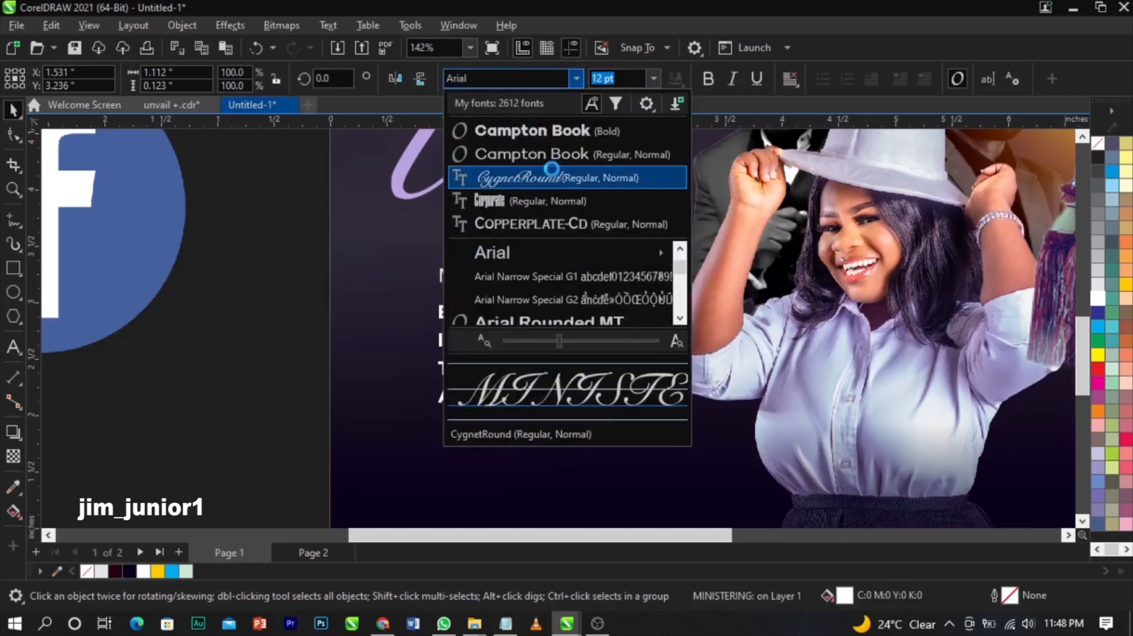
left_click(551, 134)
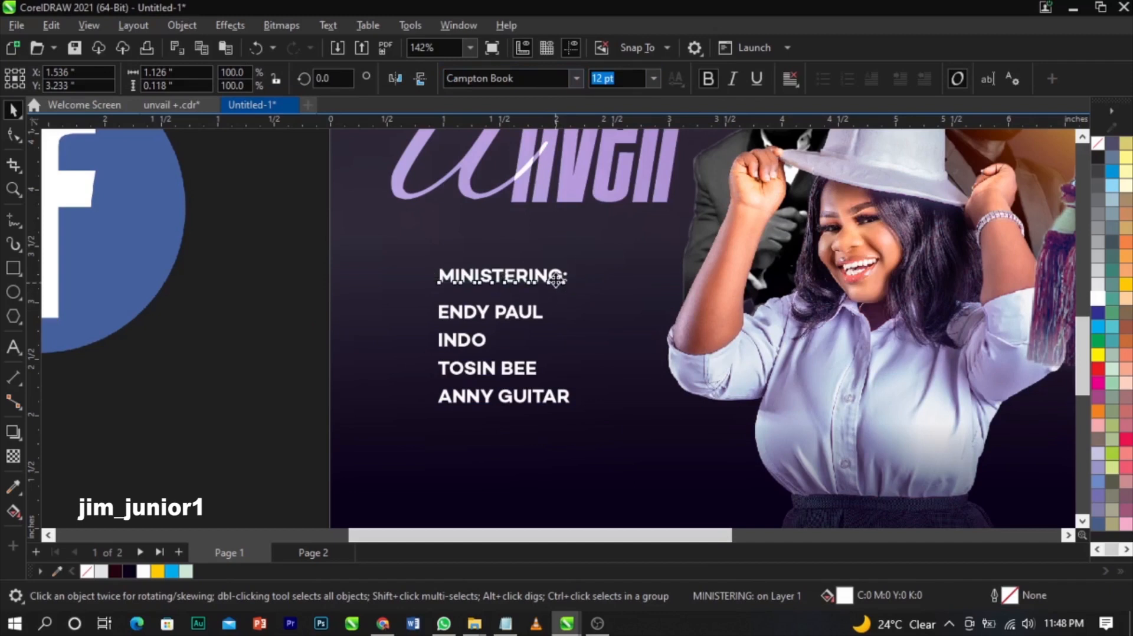
left_click_drag(556, 288, 555, 300)
left_click(531, 309)
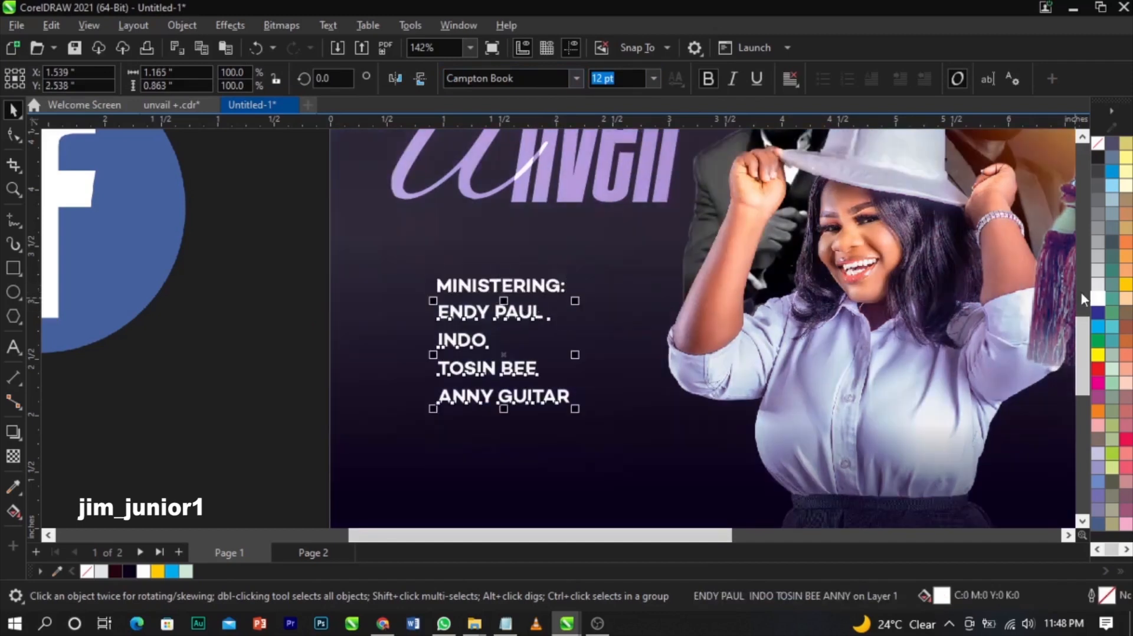
left_click(517, 287)
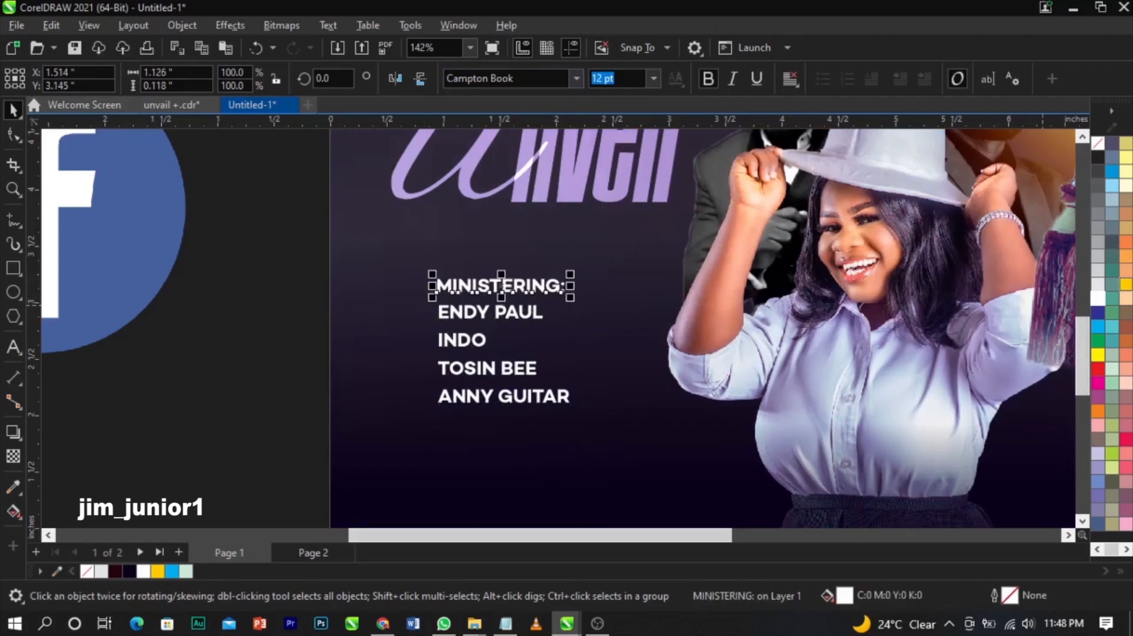
left_click(284, 348)
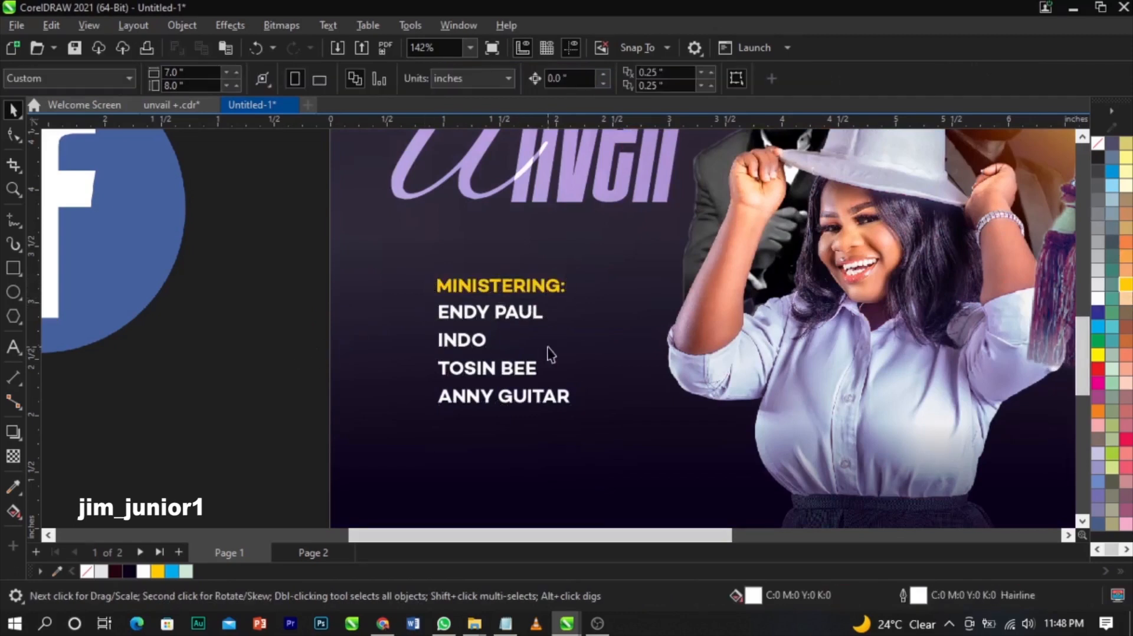
- Select the heading and names together and zoom in on the ministering list
scroll(549, 348, "down", 3)
left_click_drag(403, 293, 577, 398)
left_click_drag(394, 300, 571, 414)
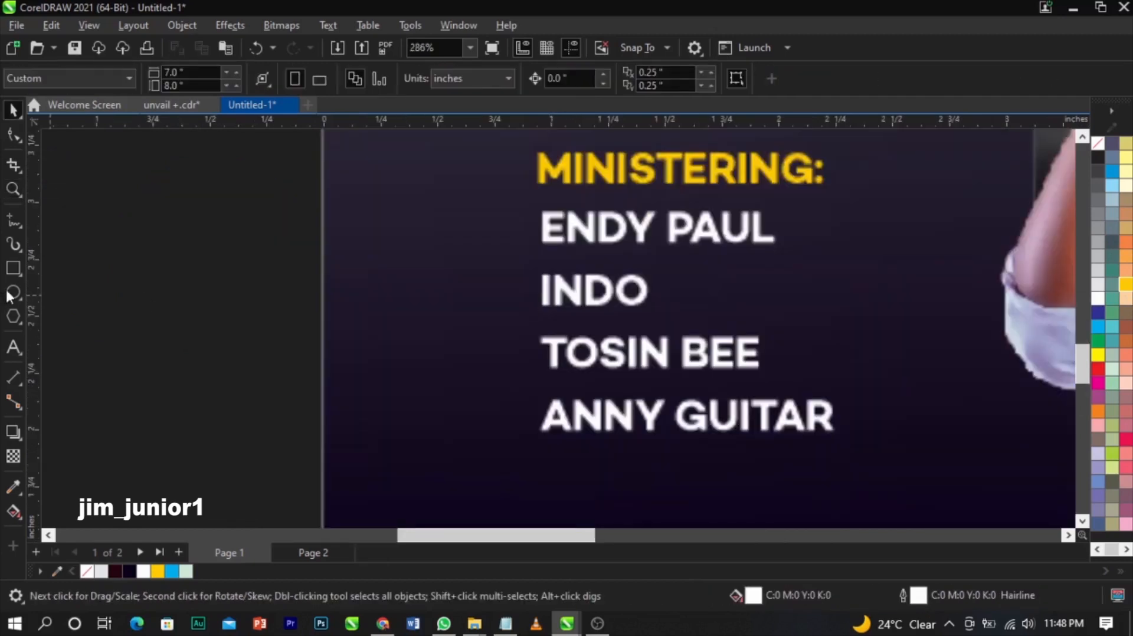
left_click(12, 293)
left_click_drag(483, 214, 508, 239)
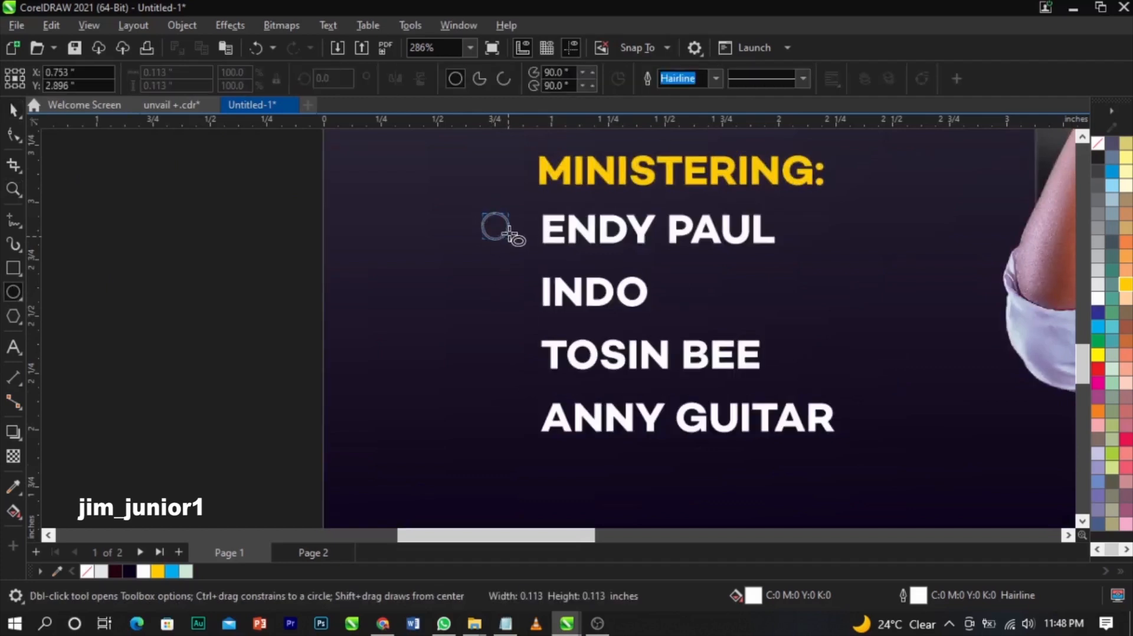
key("space")
left_click_drag(494, 227, 495, 416)
left_click(495, 360)
scroll(496, 360, "up", 3)
scroll(492, 356, "up", 1)
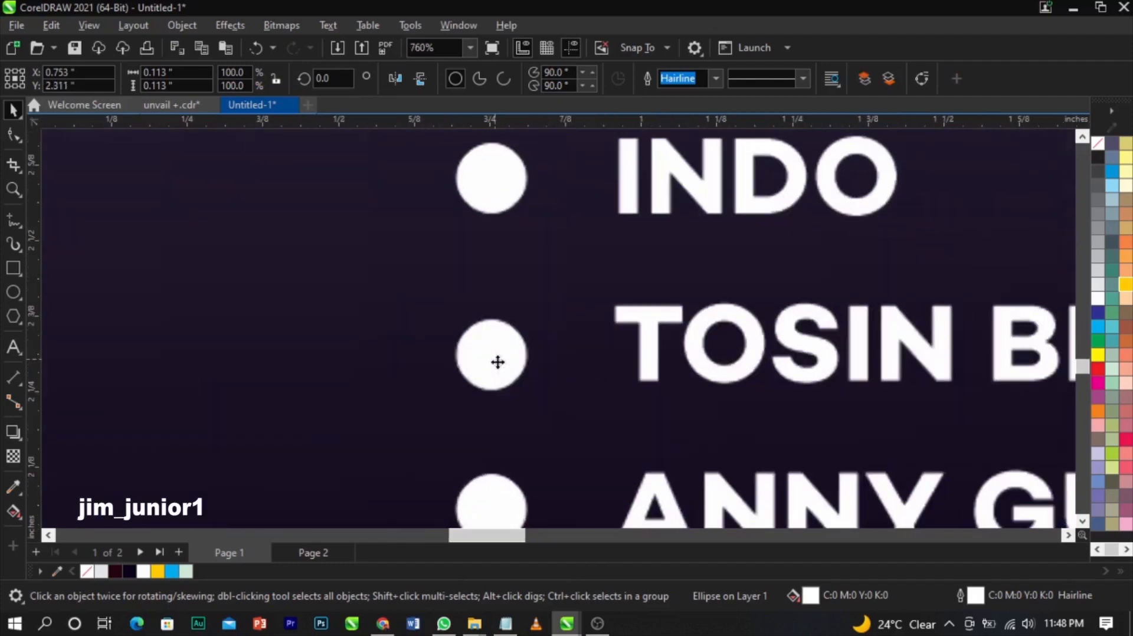
left_click_drag(492, 356, 492, 346)
left_click(494, 194, "shift")
scroll(500, 251, "down", 1)
scroll(504, 257, "down", 2)
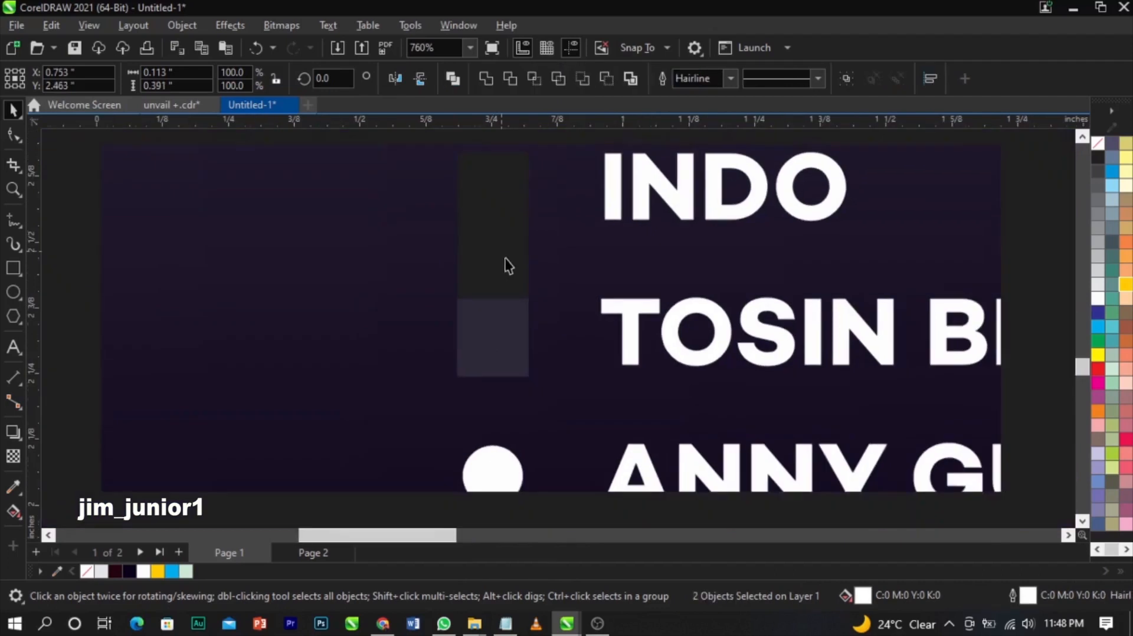
scroll(509, 266, "down", 1)
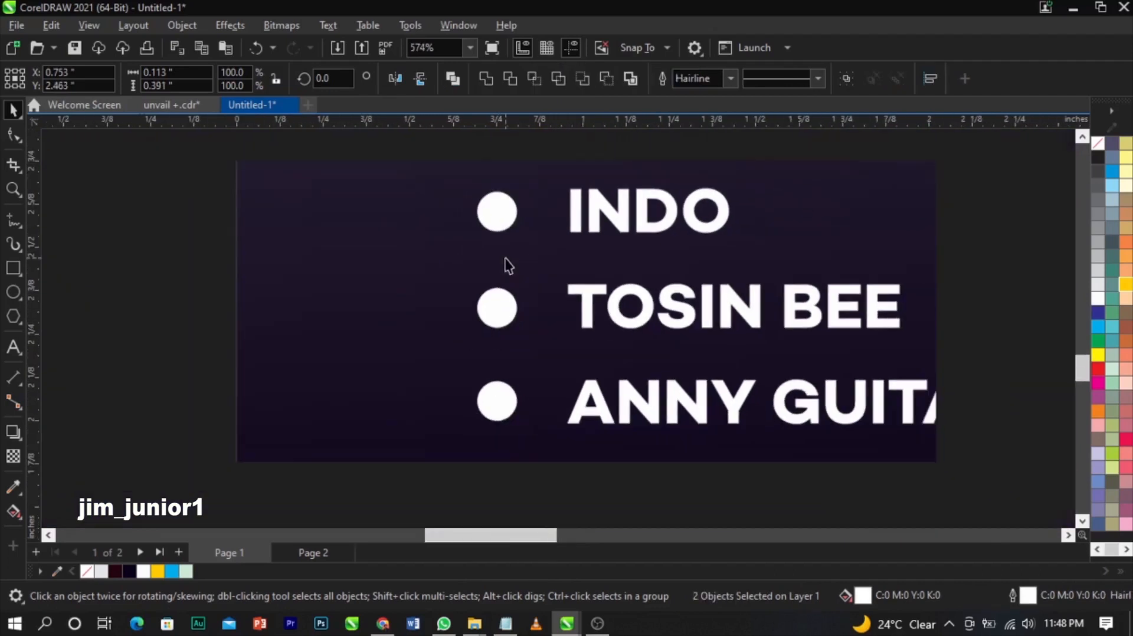
scroll(508, 265, "down", 1)
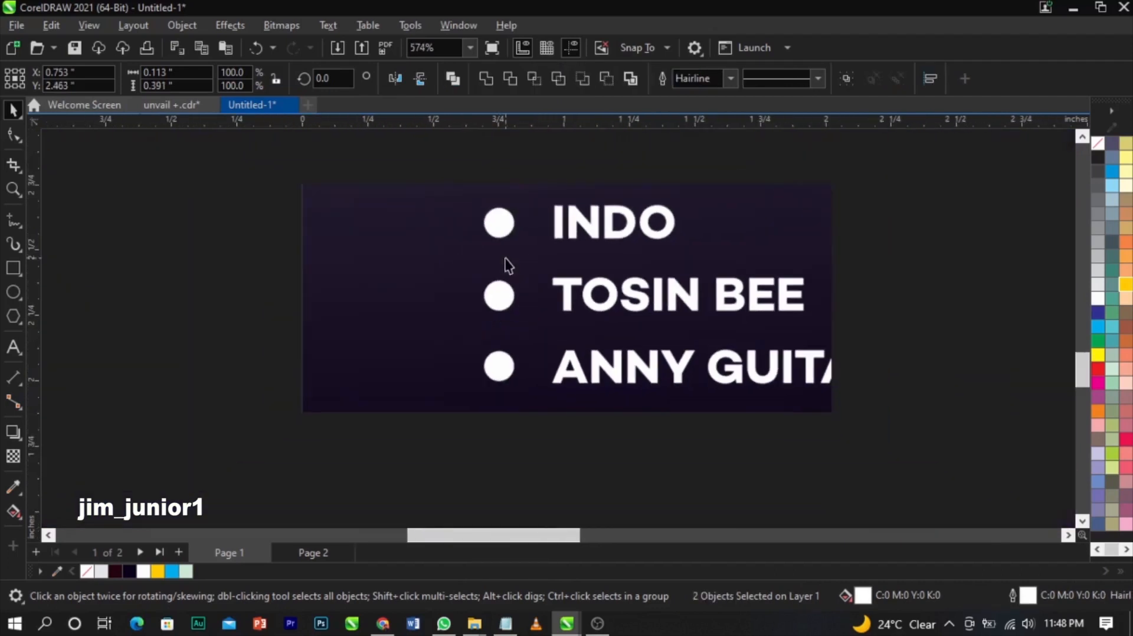
scroll(507, 260, "down", 2)
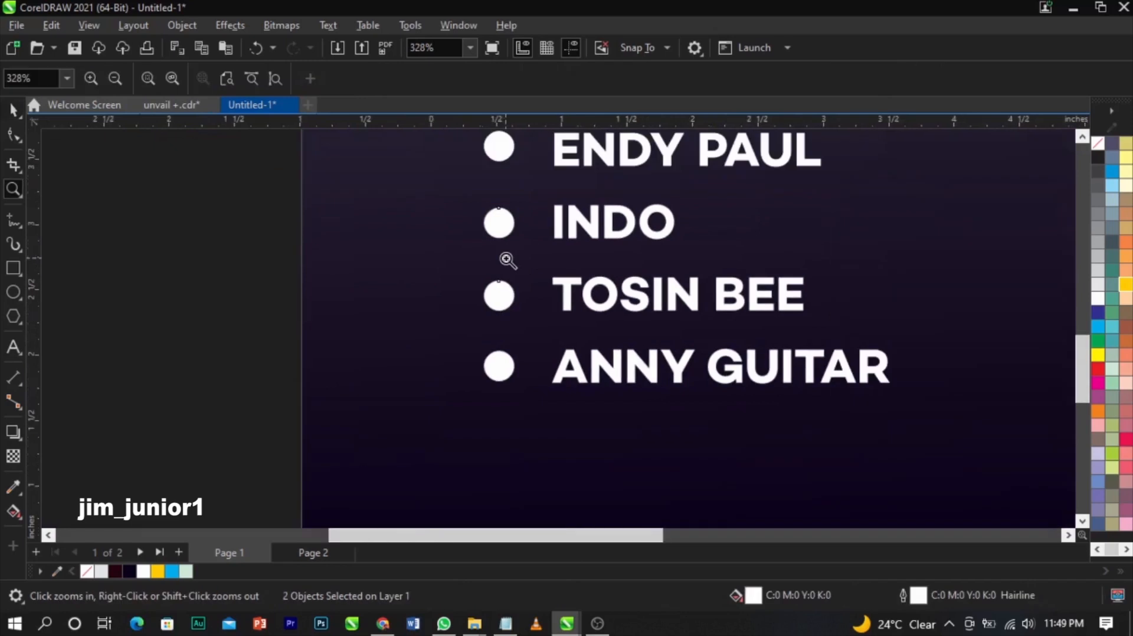
scroll(506, 259, "down", 1)
key("space")
key("Escape")
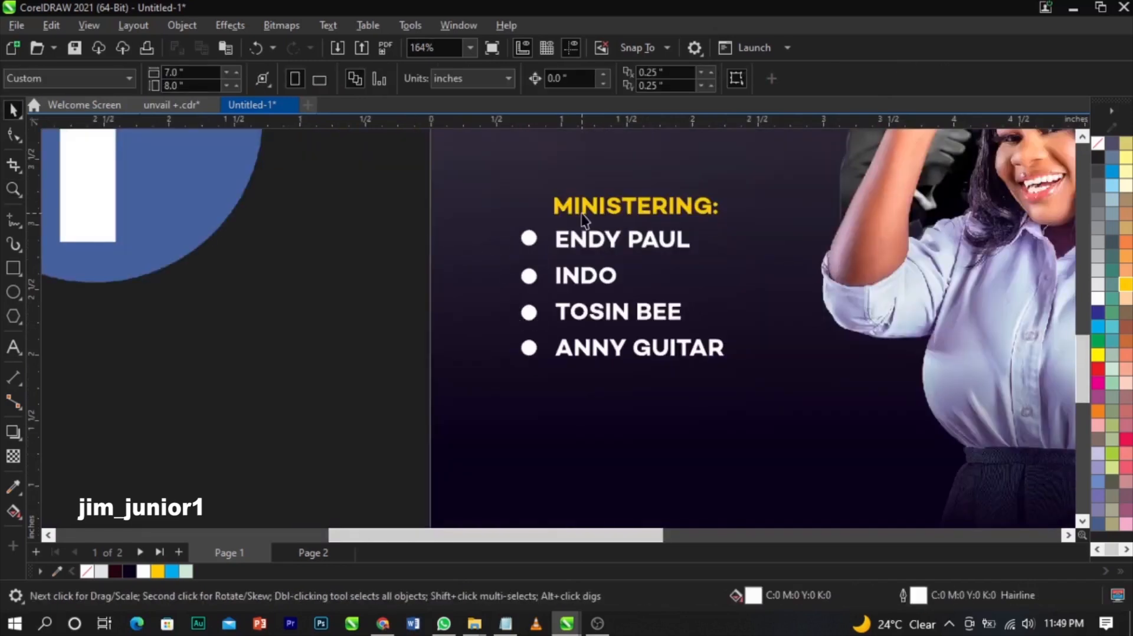
- Shift the MINISTERING: heading left, scale the whole list to 94% and lower it slightly
left_click_drag(583, 210, 557, 215)
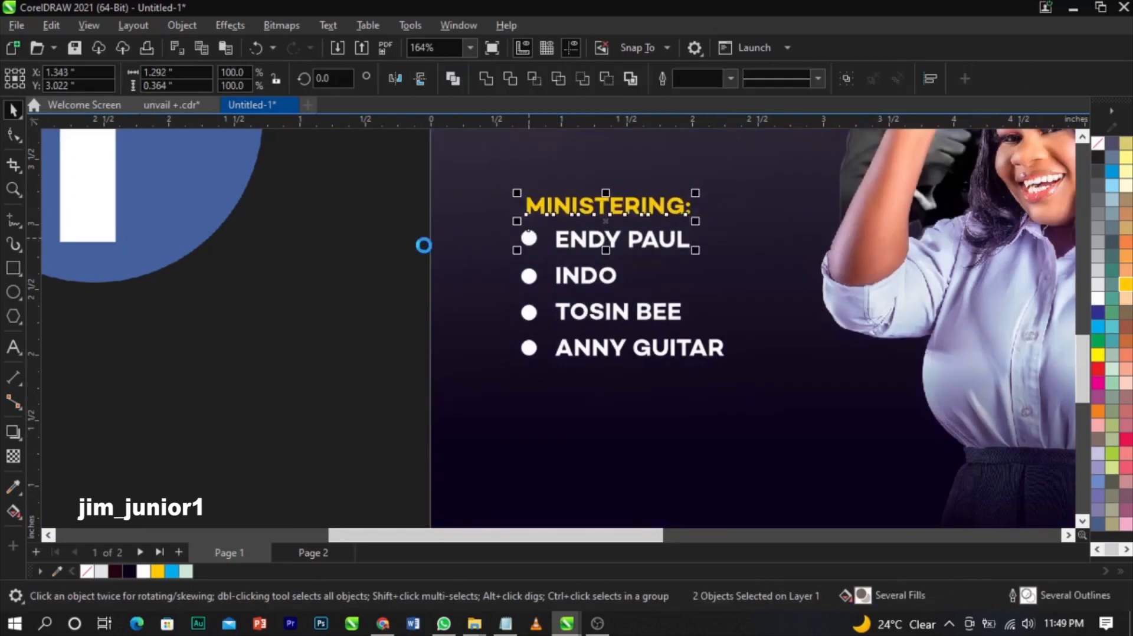
left_click(425, 245)
left_click_drag(422, 176, 715, 380)
scroll(616, 304, "down", 2)
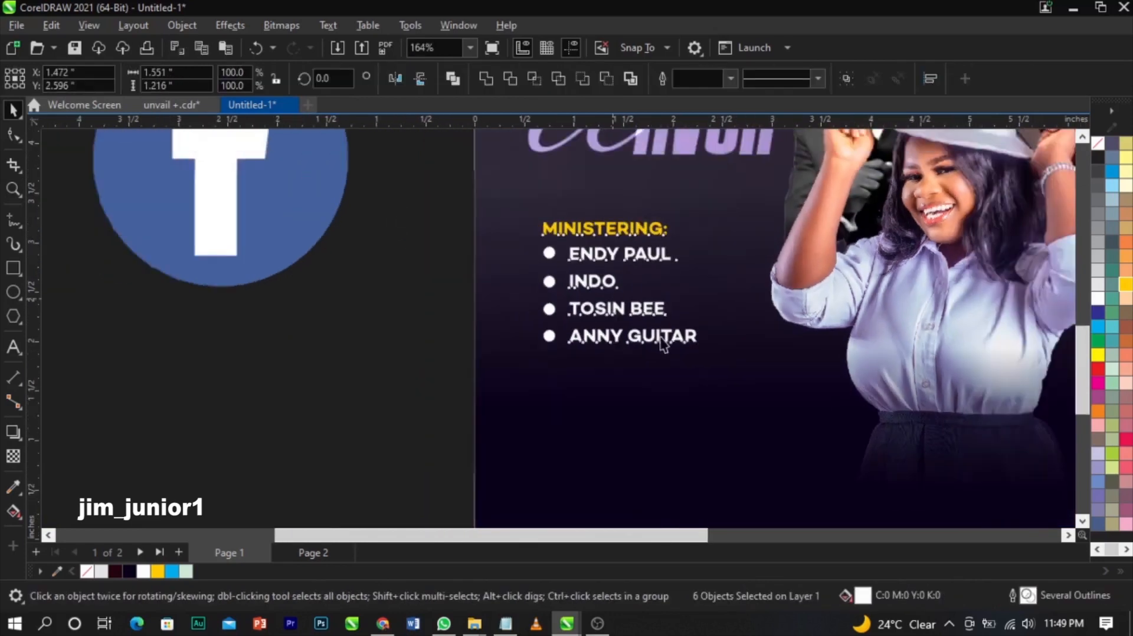
left_click_drag(704, 349, 696, 347)
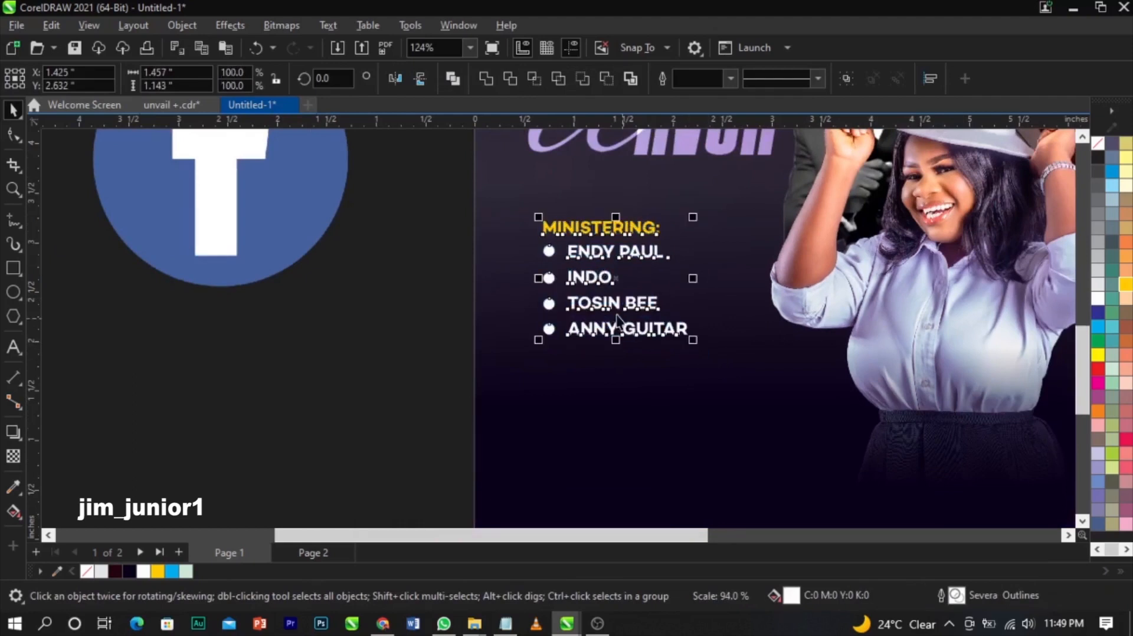
left_click_drag(610, 306, 610, 327)
scroll(435, 337, "down", 2)
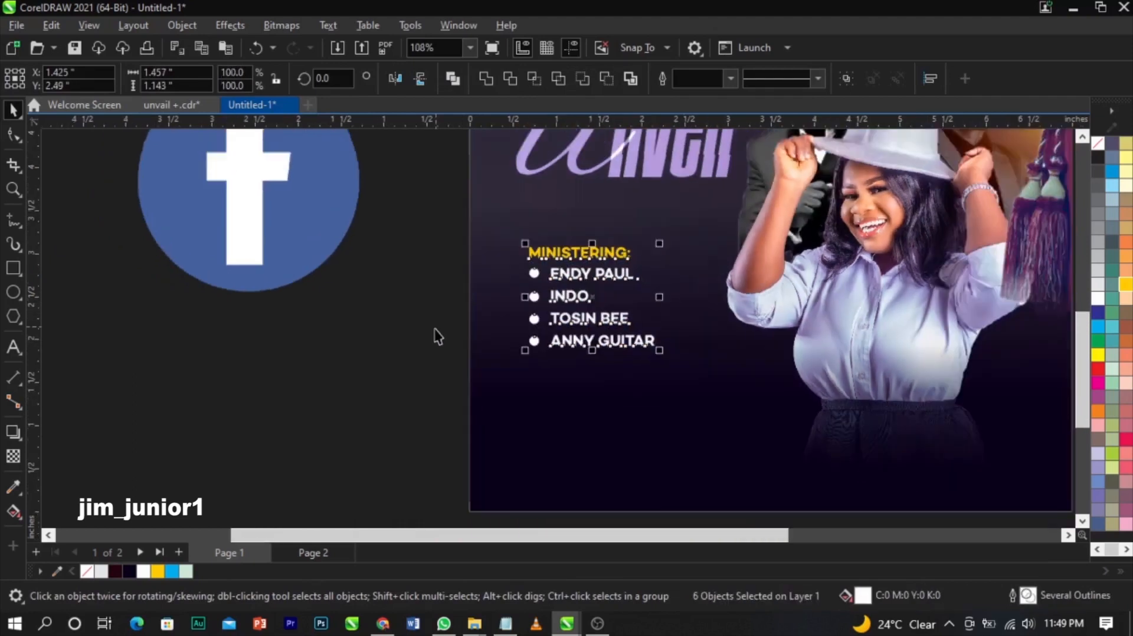
left_click(385, 384)
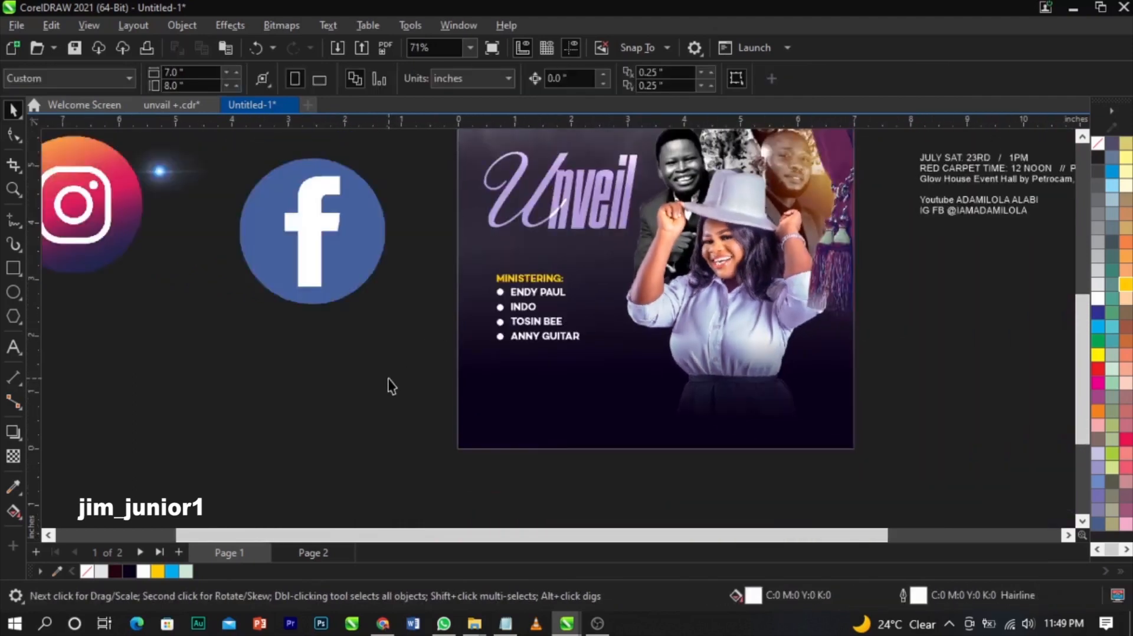
- Cut the date, red carpet and venue lines from the off-page text and paste them onto the poster
scroll(387, 384, "down", 3)
scroll(731, 311, "up", 1)
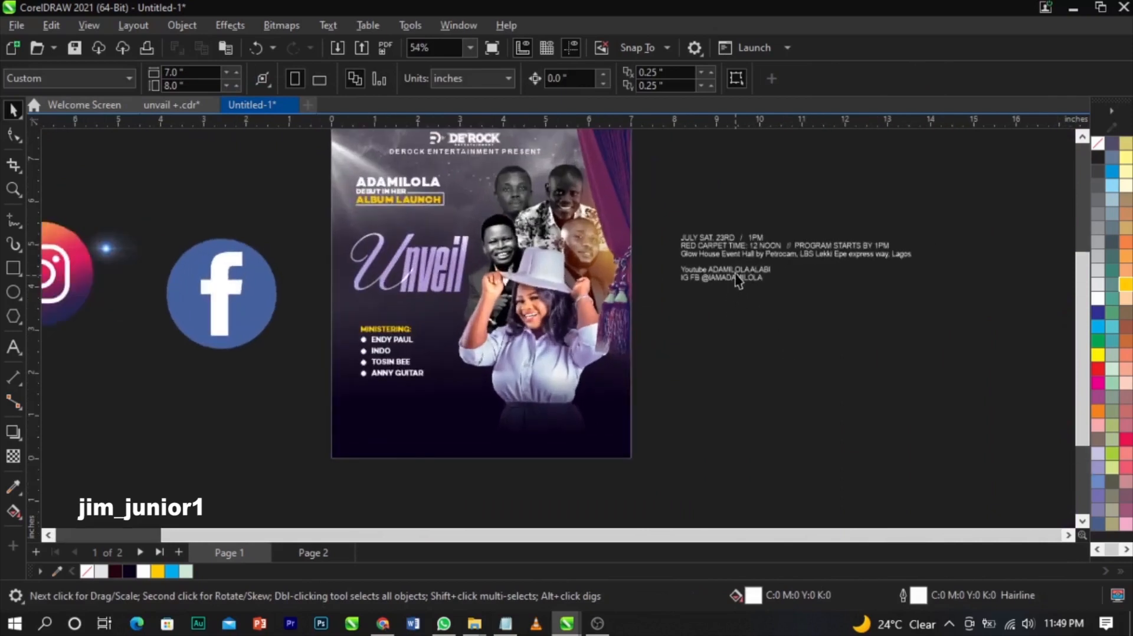
left_click(740, 252)
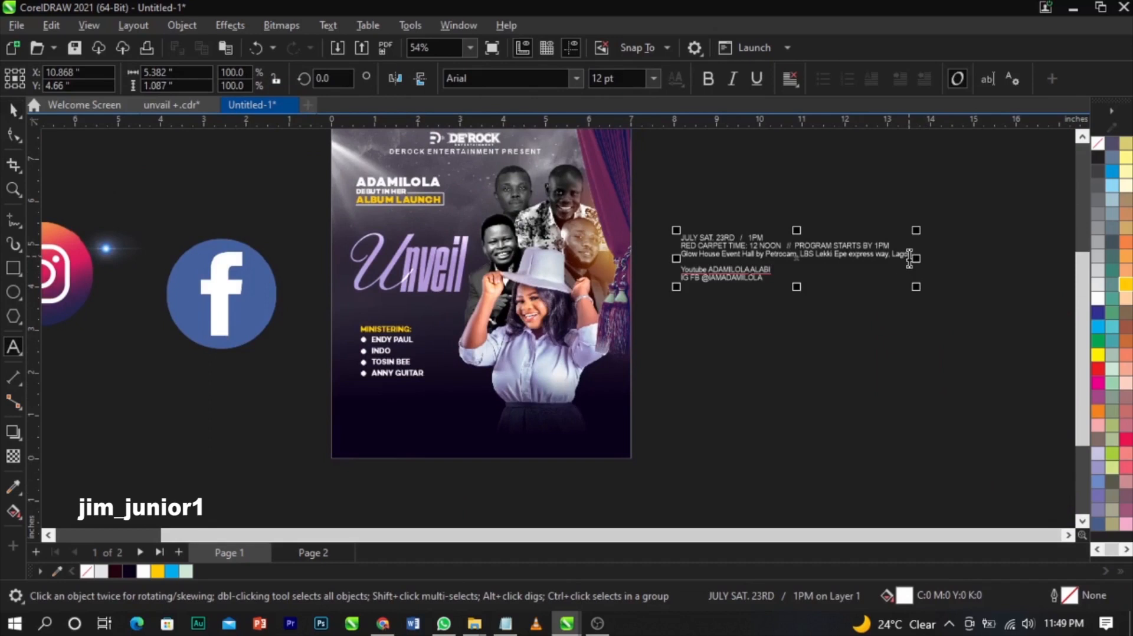
left_click_drag(909, 258, 688, 232)
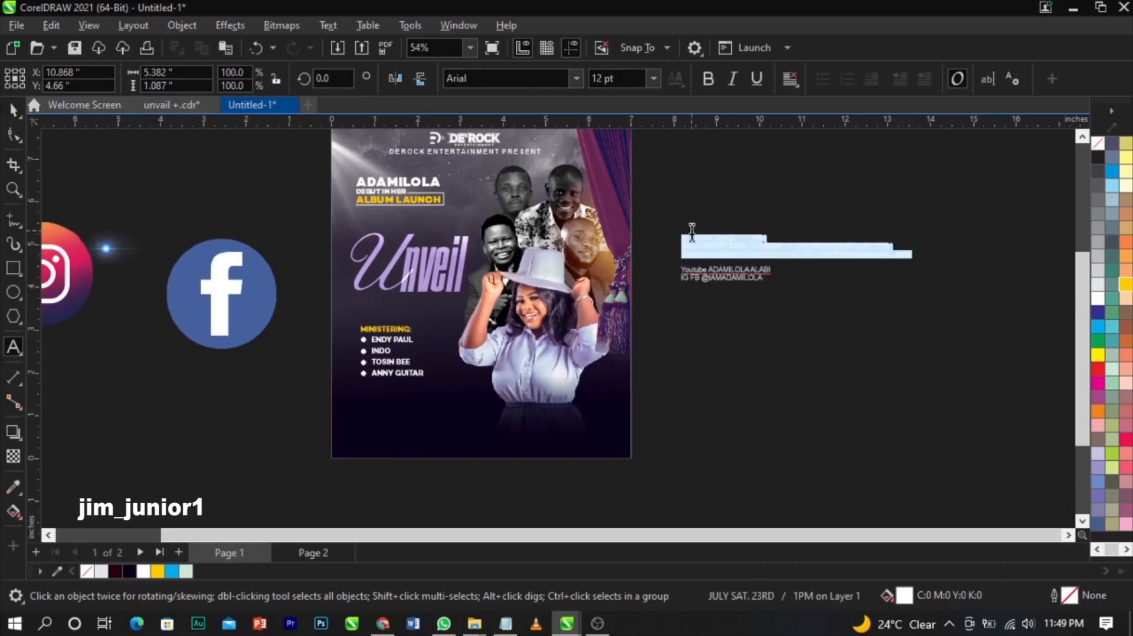
key("Delete")
left_click(426, 415)
key("ctrl+v")
key("ctrl+space")
key("Escape")
- Center the pasted event text horizontally on the poster
left_click(460, 418)
left_click(464, 452, "shift")
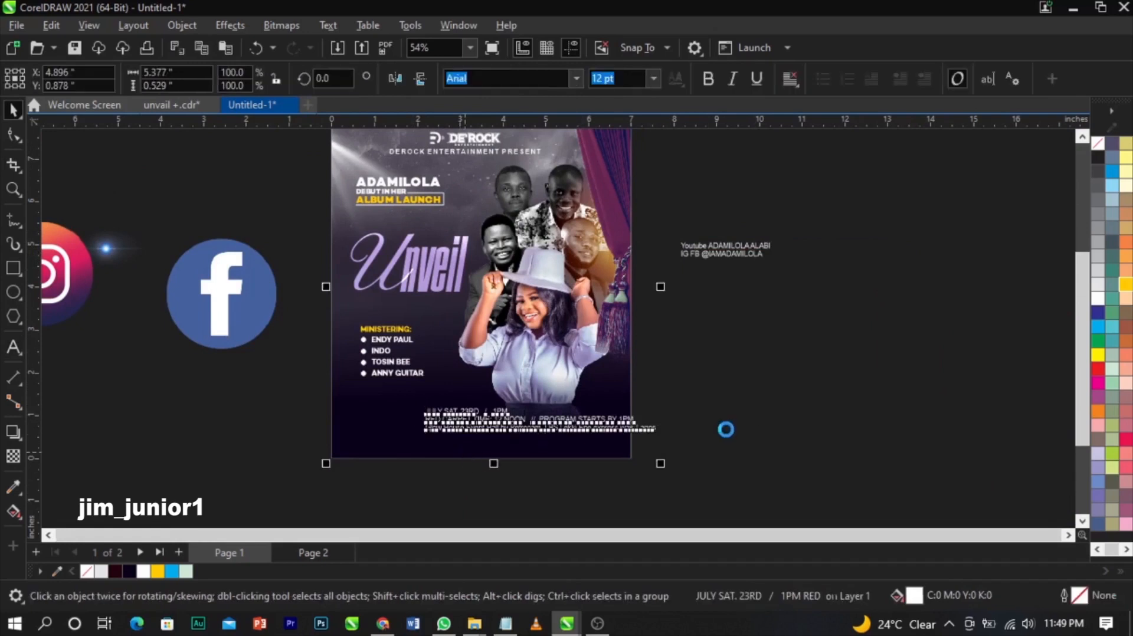
key("c")
key("z")
left_click_drag(233, 336, 714, 463)
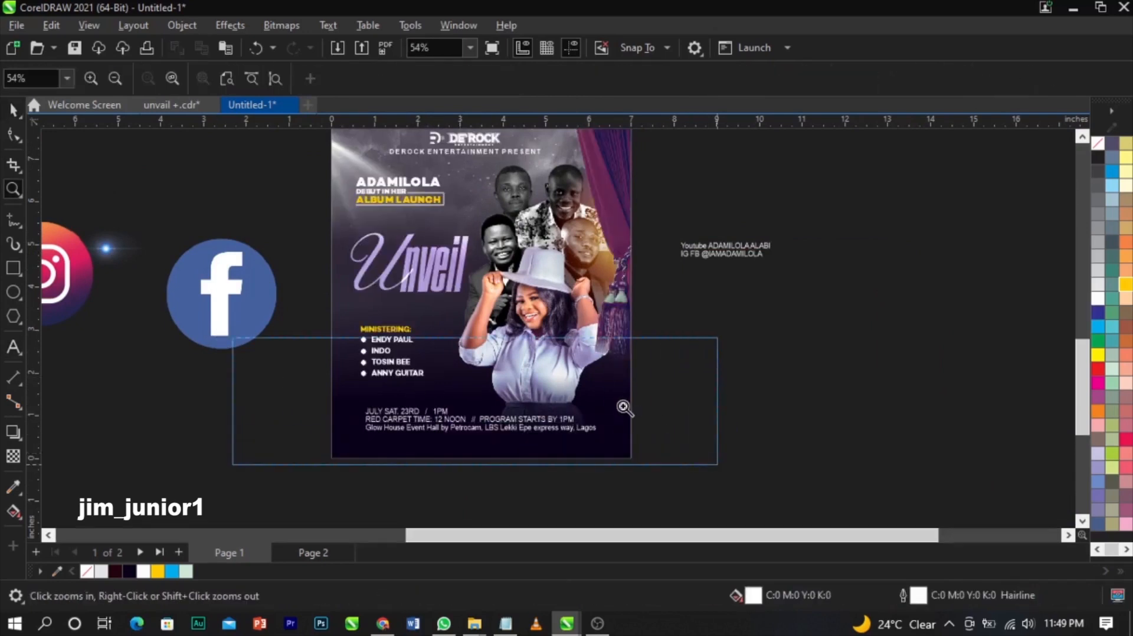
- Center-align the three event lines and break them apart into separate lines
key("space")
left_click(664, 375)
left_click(668, 371)
left_click(668, 371)
left_click(548, 352)
left_click(544, 370)
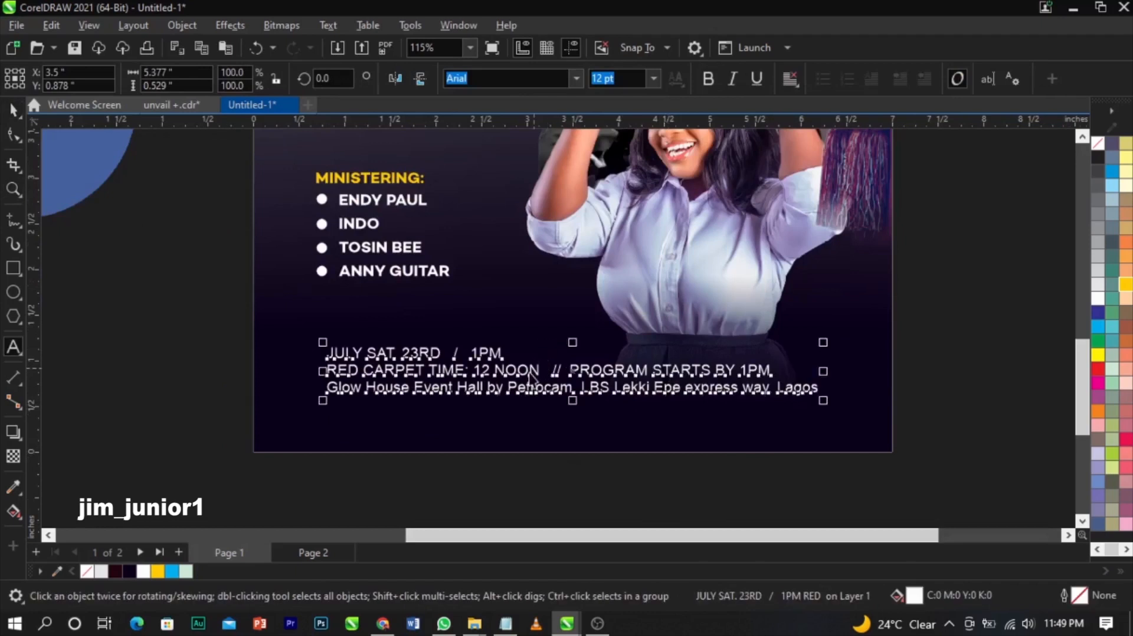
key("ctrl+a")
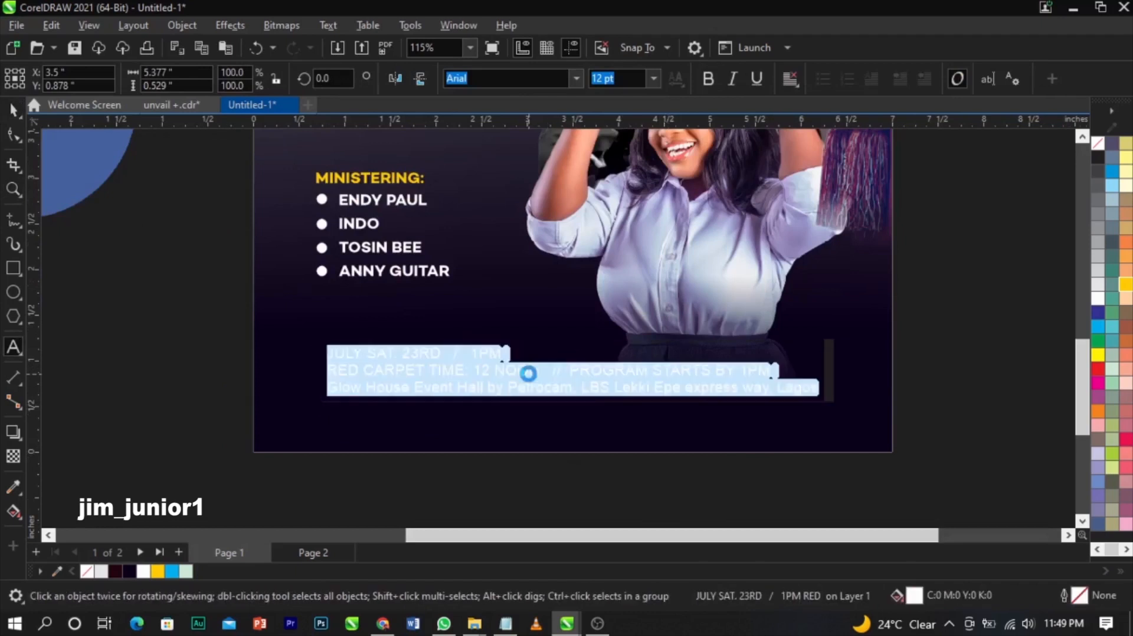
left_click(788, 79)
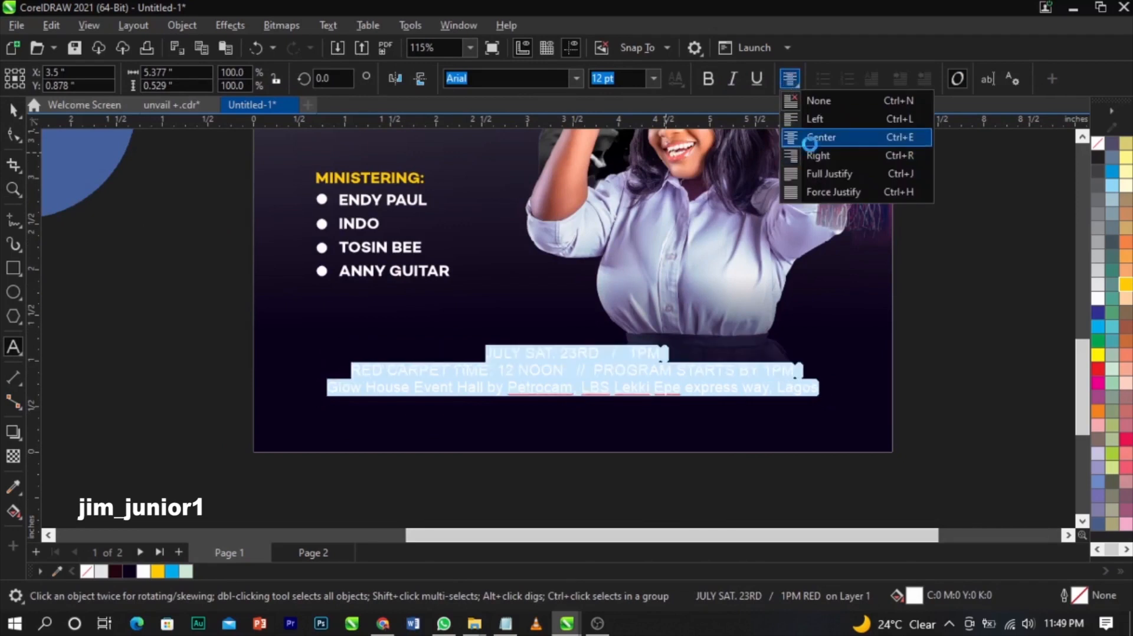
left_click(817, 138)
key("Escape")
left_click(640, 375)
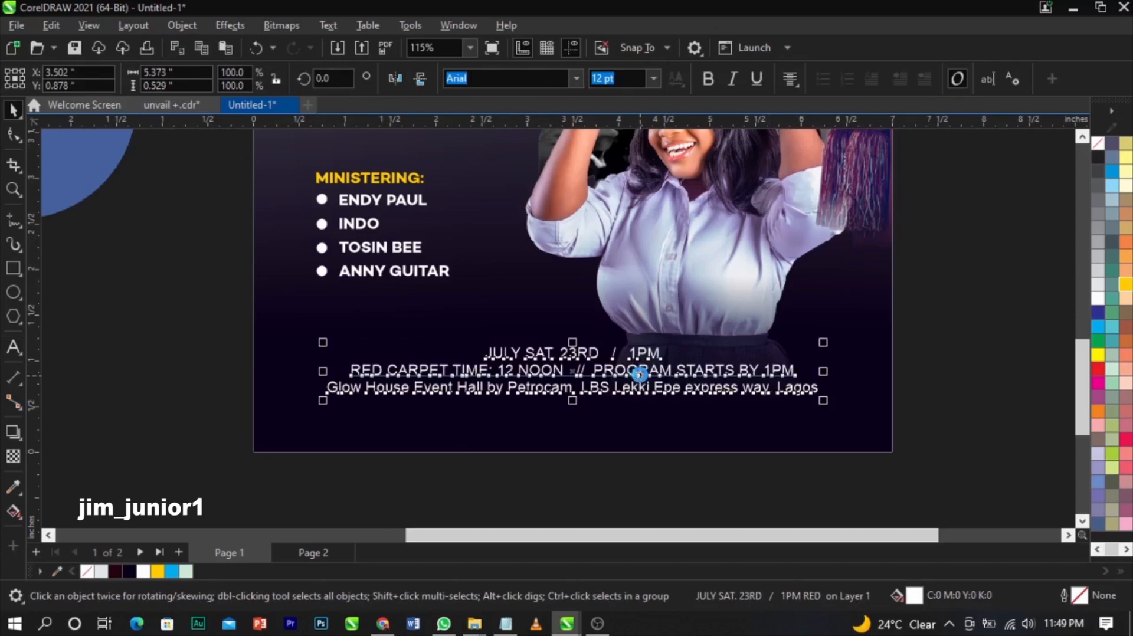
key("ctrl+k")
scroll(646, 376, "up", 2)
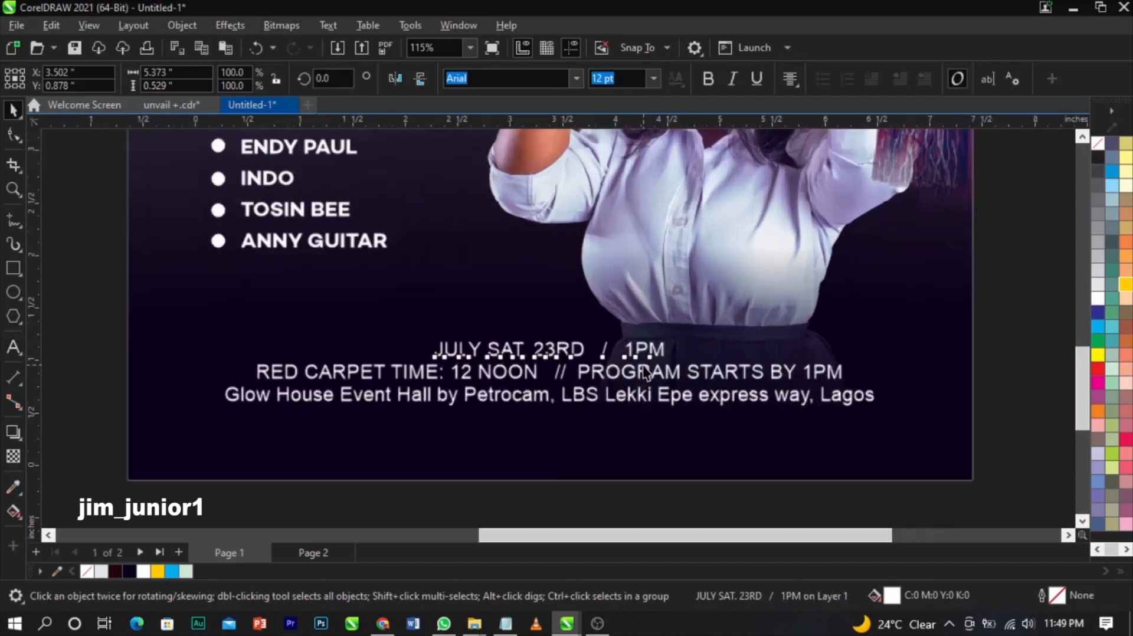
- Apply the Square721 BT font, copied from the notes, to the JULY SAT. 23RD / 1PM line
left_click(505, 624)
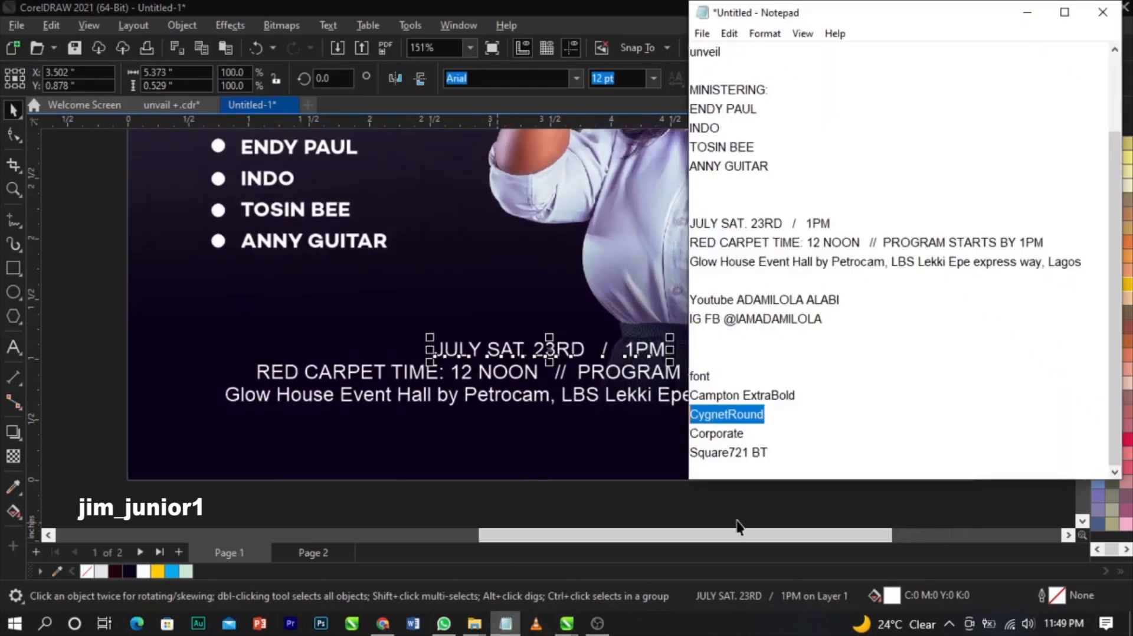
left_click_drag(777, 450, 684, 456)
key("ctrl+c")
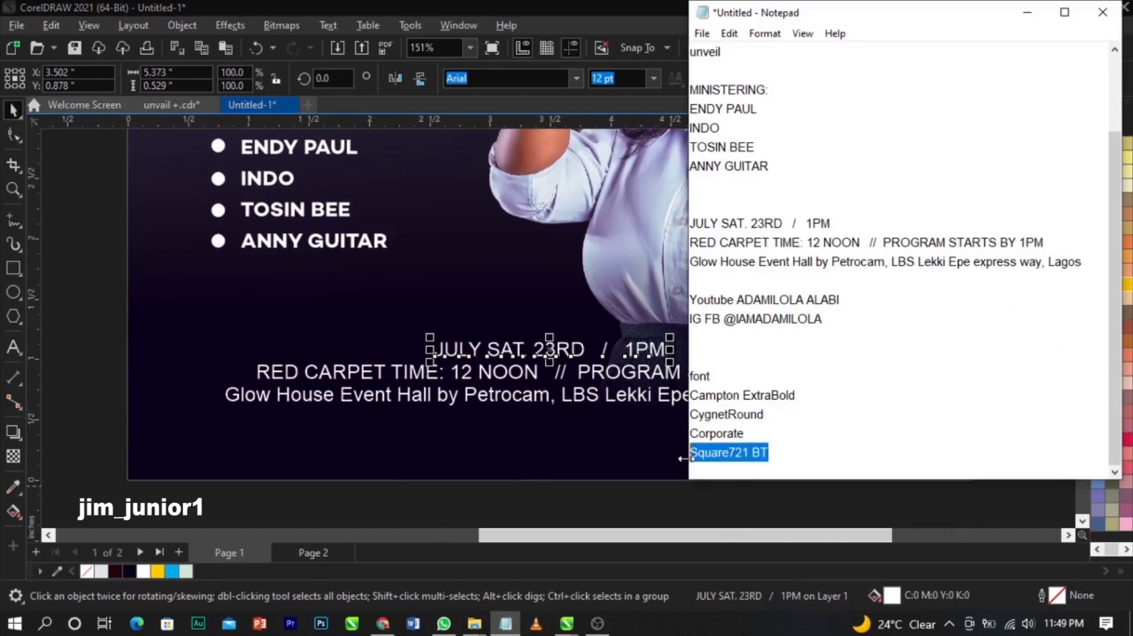
left_click(588, 354)
left_click(577, 353)
key("ctrl+v")
left_click(589, 82)
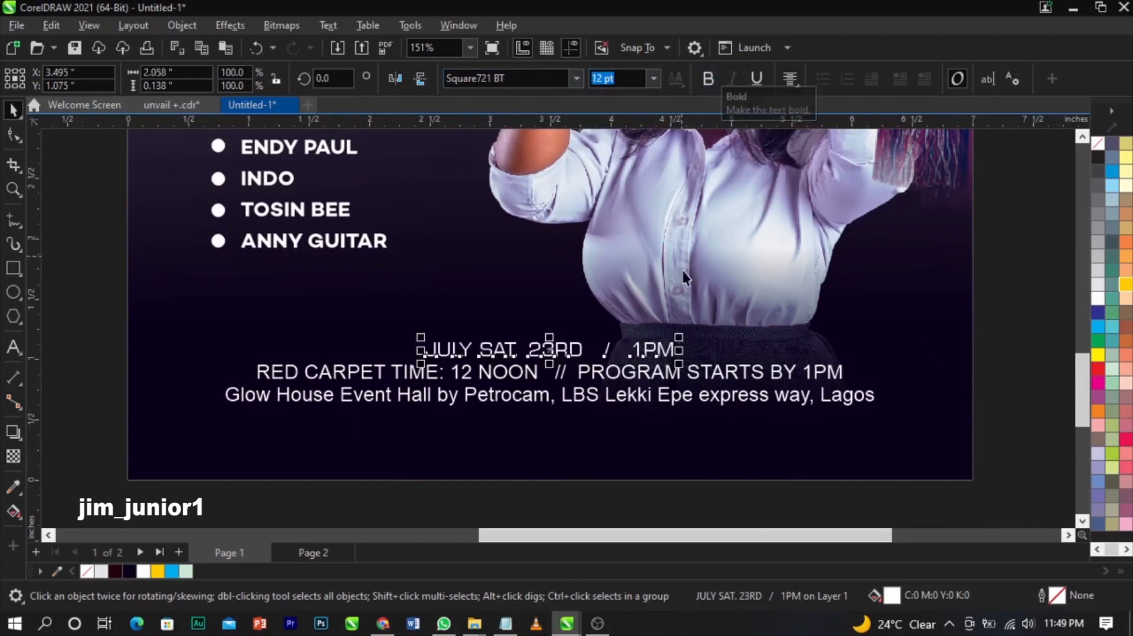
- Enlarge the date line to about 16 pt in regular weight and raise it slightly
left_click_drag(679, 338, 722, 331)
left_click(713, 81)
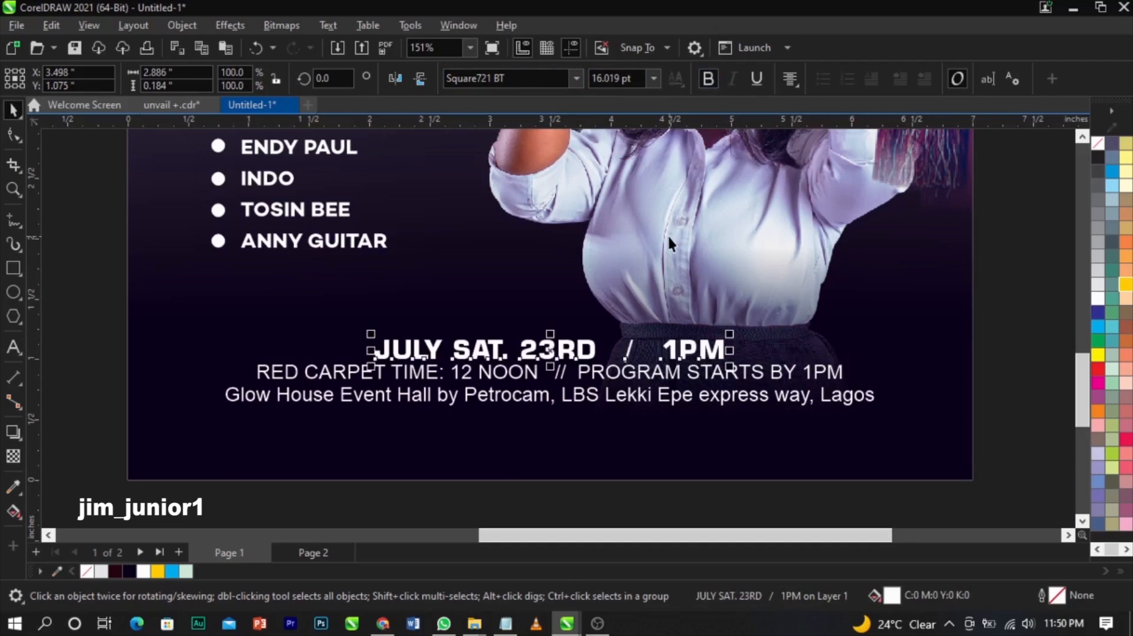
scroll(561, 348, "up", 2)
scroll(576, 342, "up", 2)
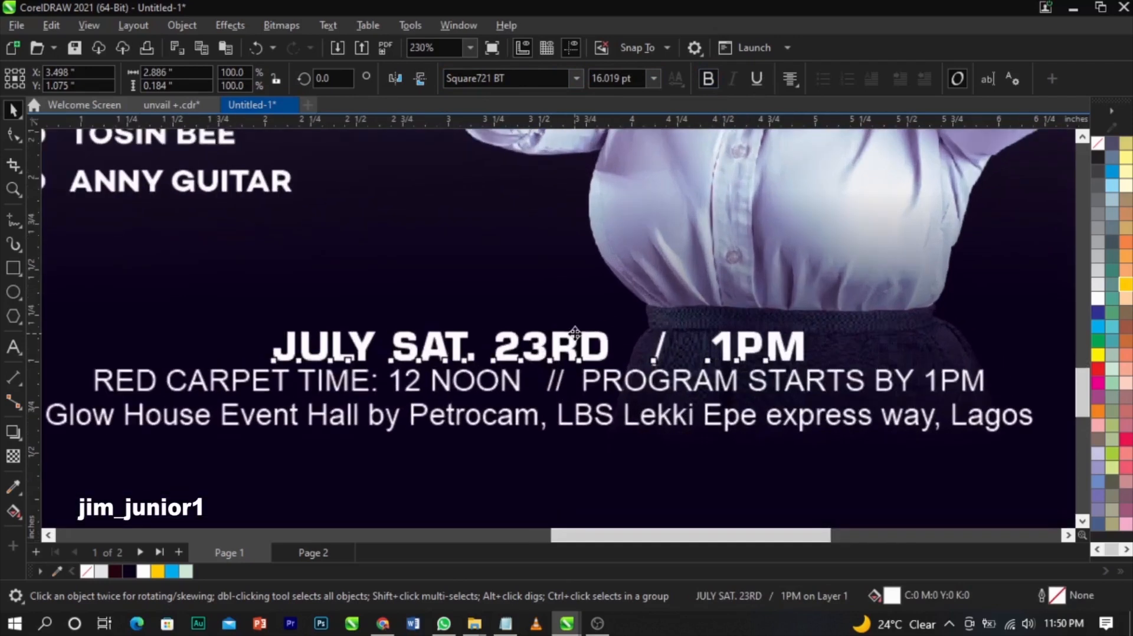
scroll(575, 333, "up", 1)
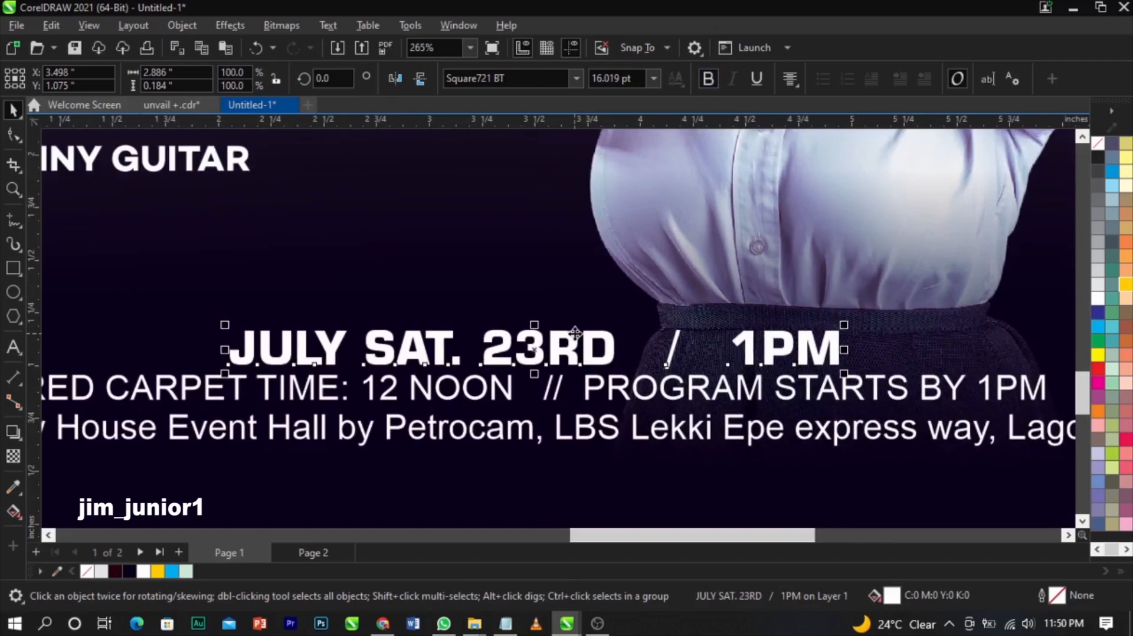
scroll(575, 333, "up", 1)
left_click(708, 78)
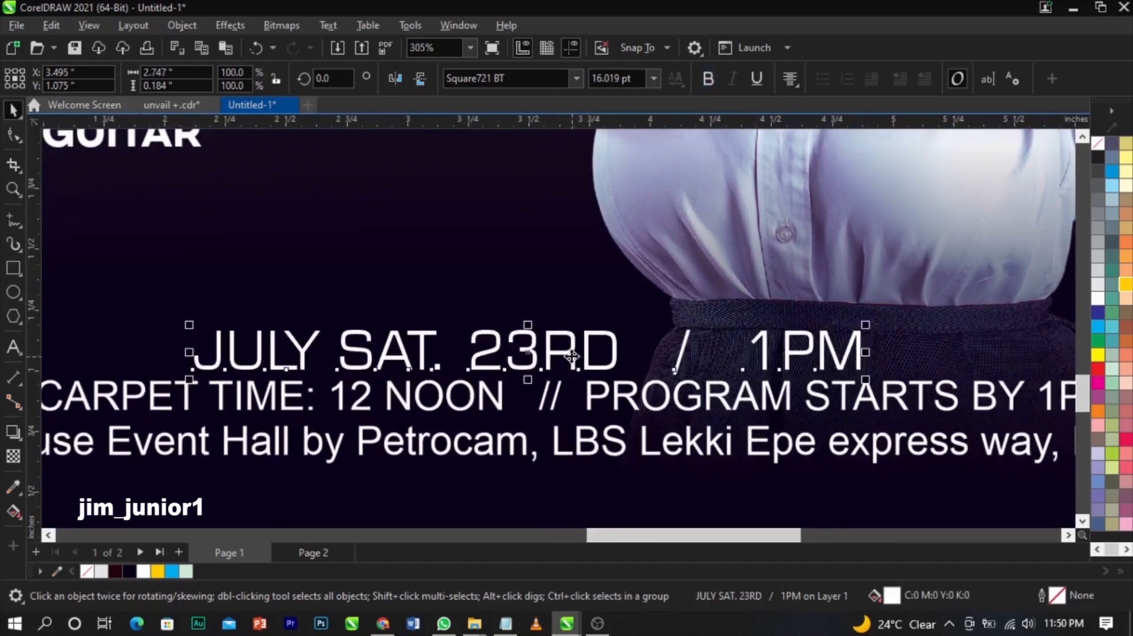
left_click_drag(569, 349, 571, 331)
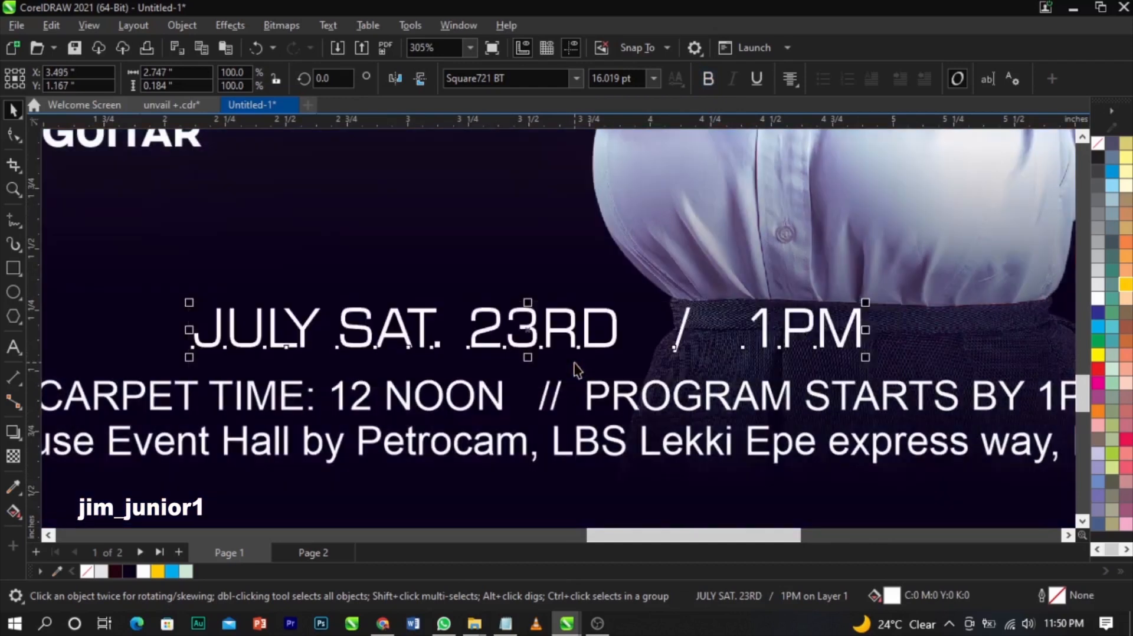
scroll(575, 370, "down", 2)
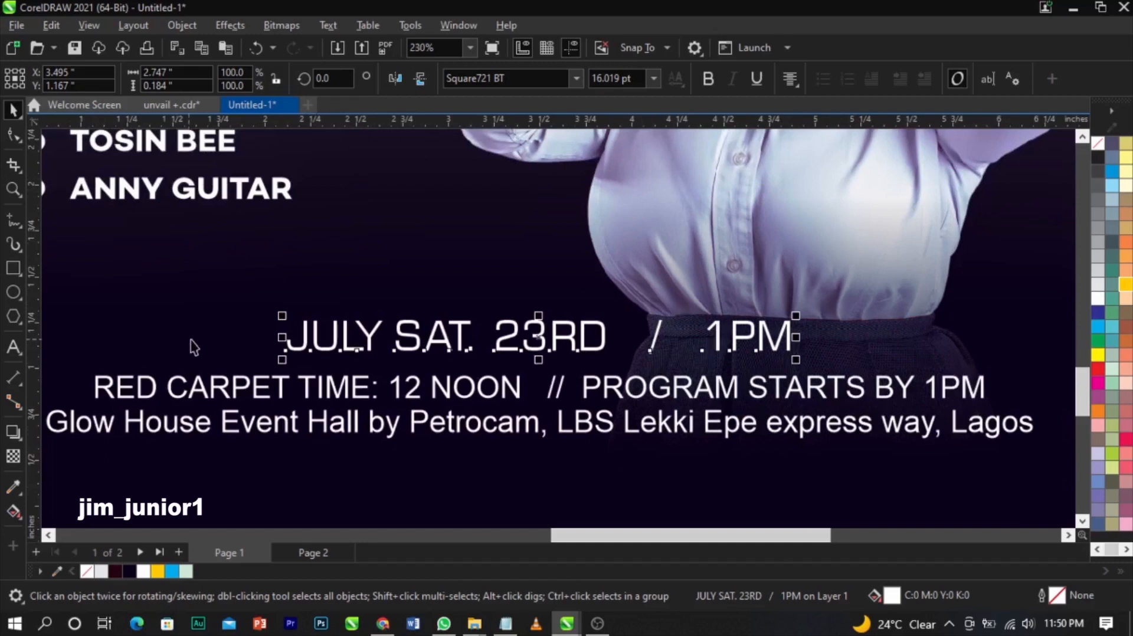
- Set the RED CARPET TIME line to Campton Book Bold
left_click(504, 403)
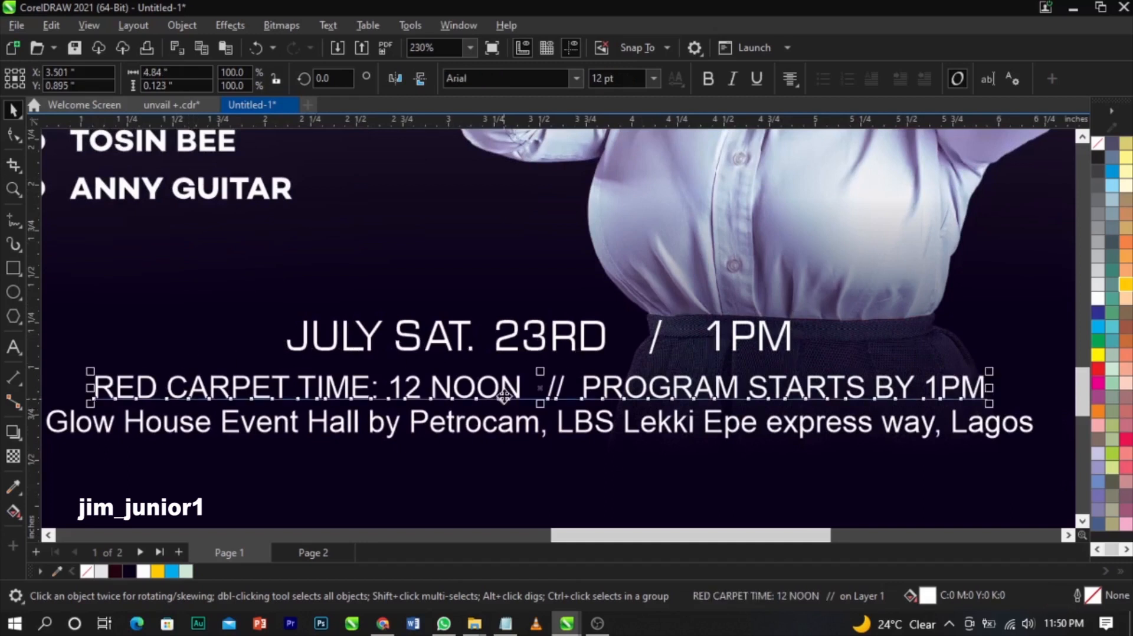
left_click(576, 78)
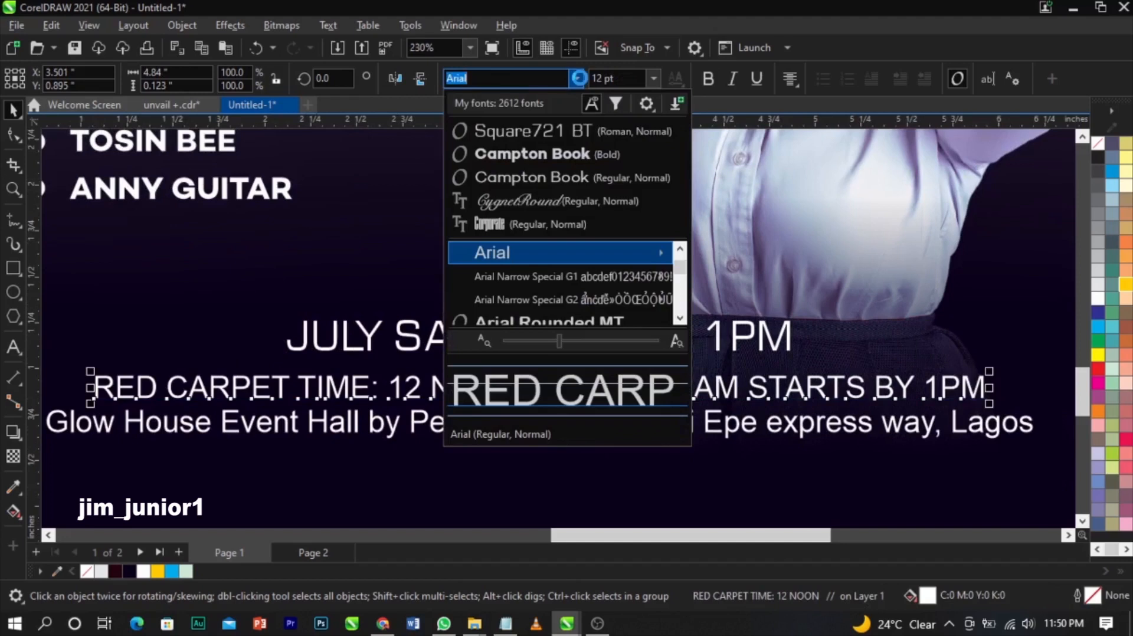
left_click(538, 158)
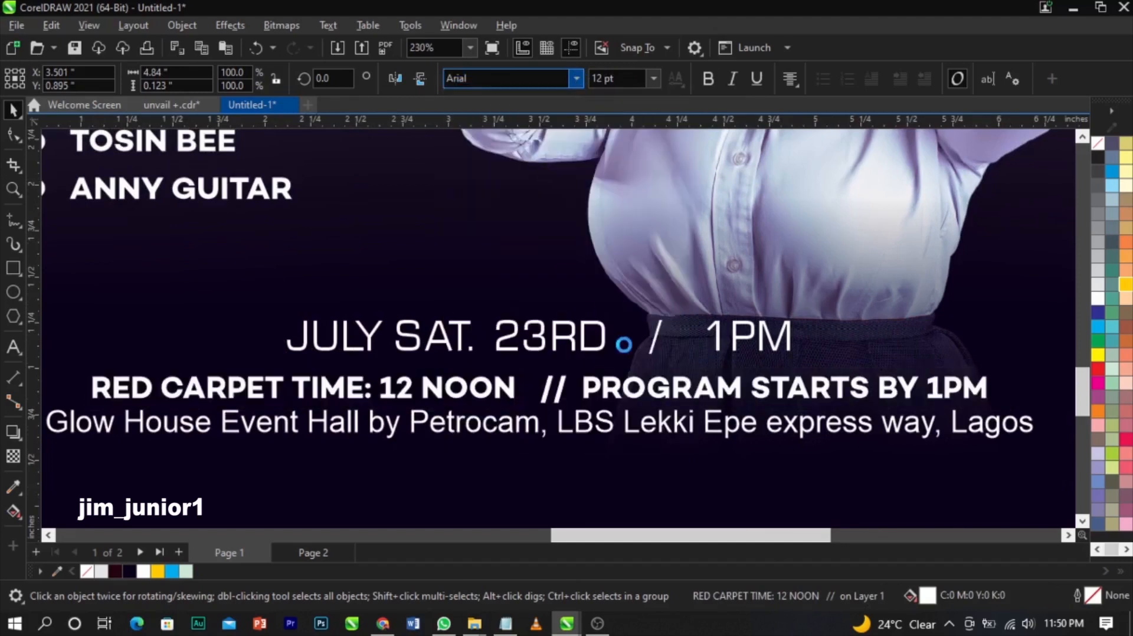
- Set the Glow House venue line to Campton Book Regular
left_click(654, 437)
left_click(576, 78)
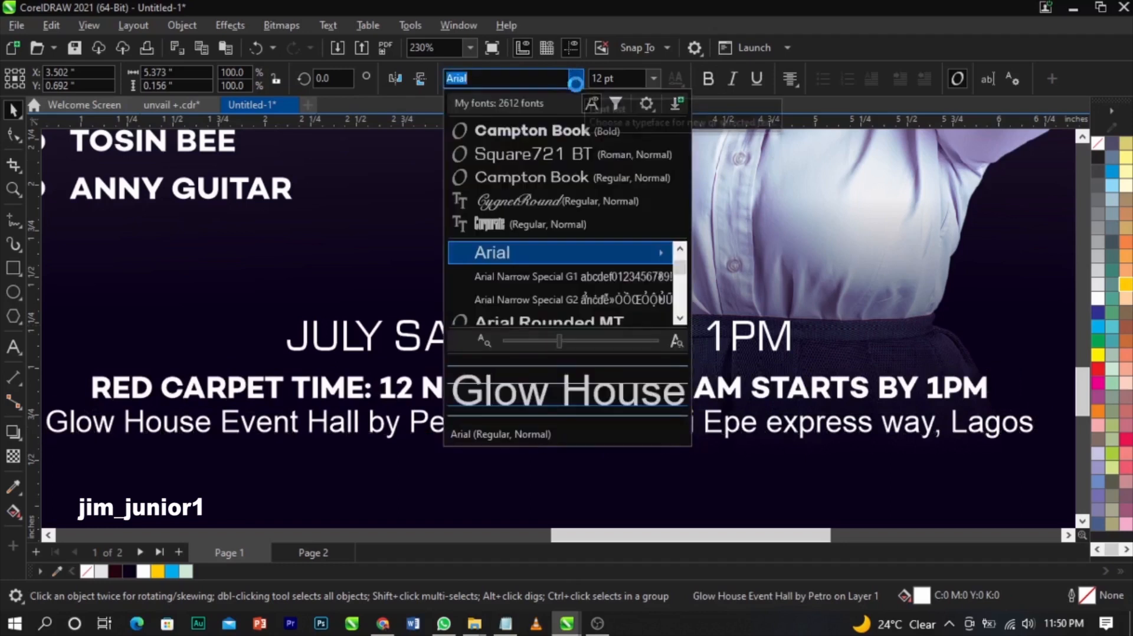
left_click(531, 177)
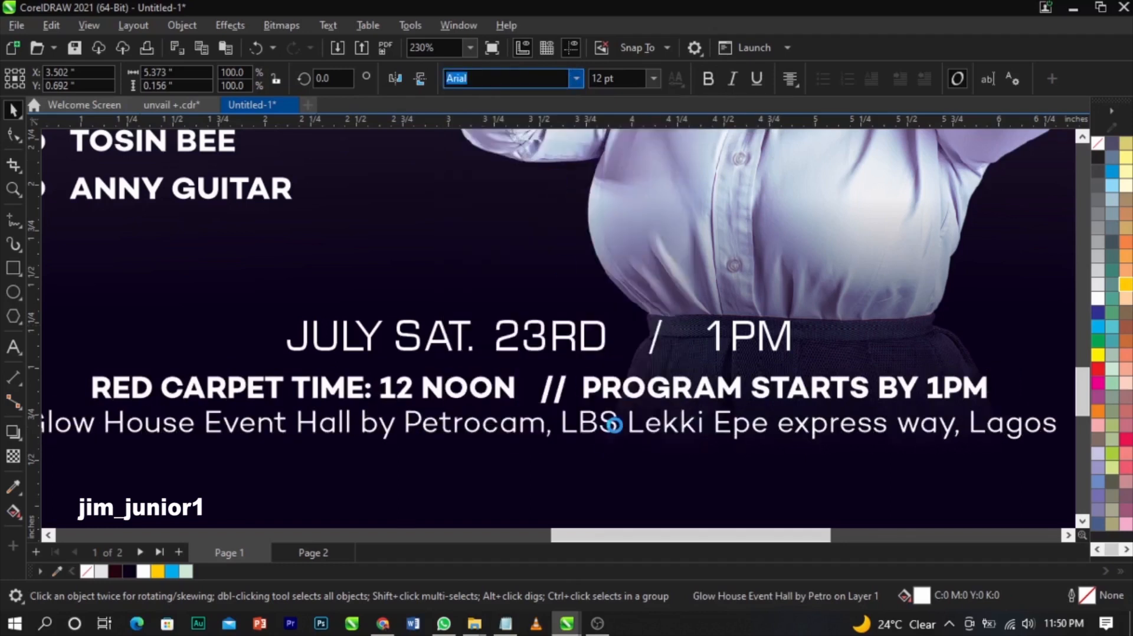
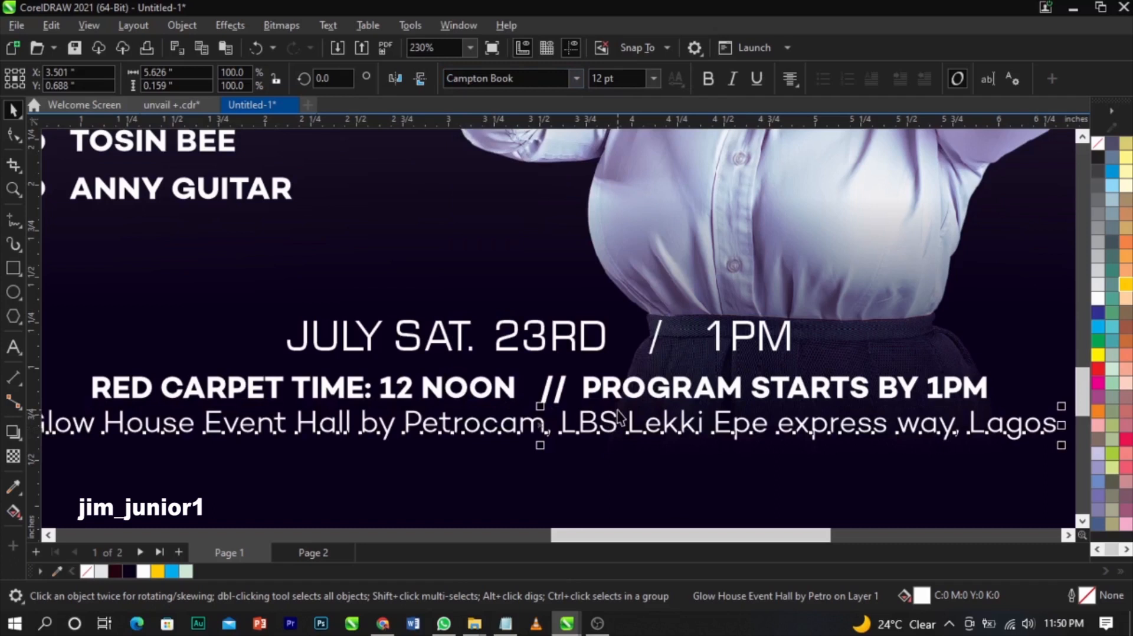
- Scale down the RED CARPET TIME and Glow House lines together
scroll(619, 419, "down", 2)
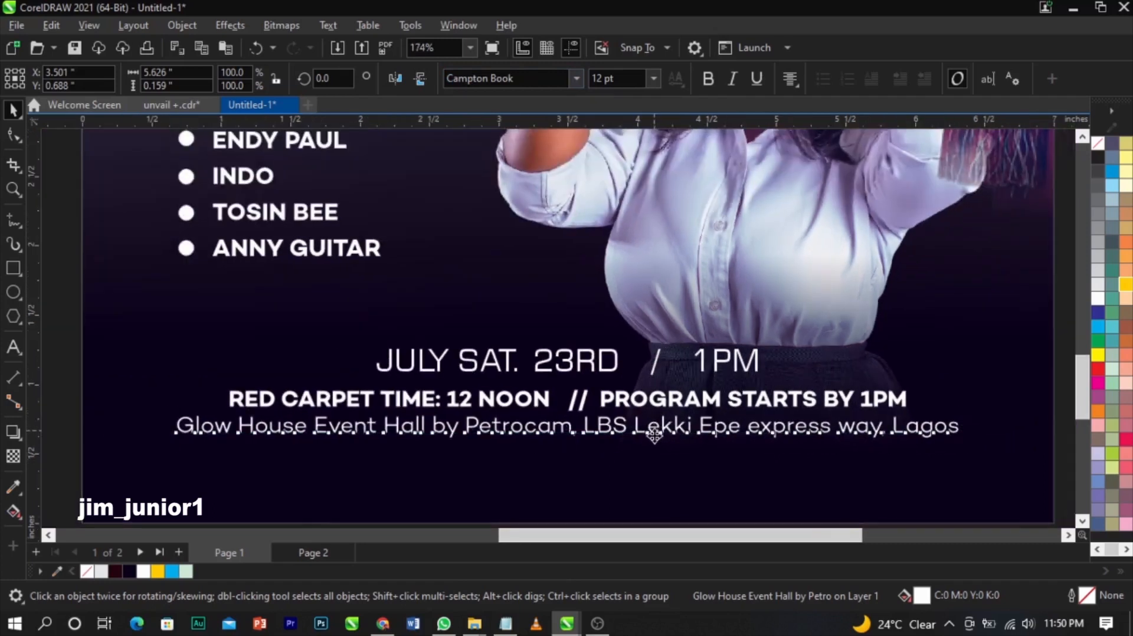
left_click_drag(654, 440, 654, 434)
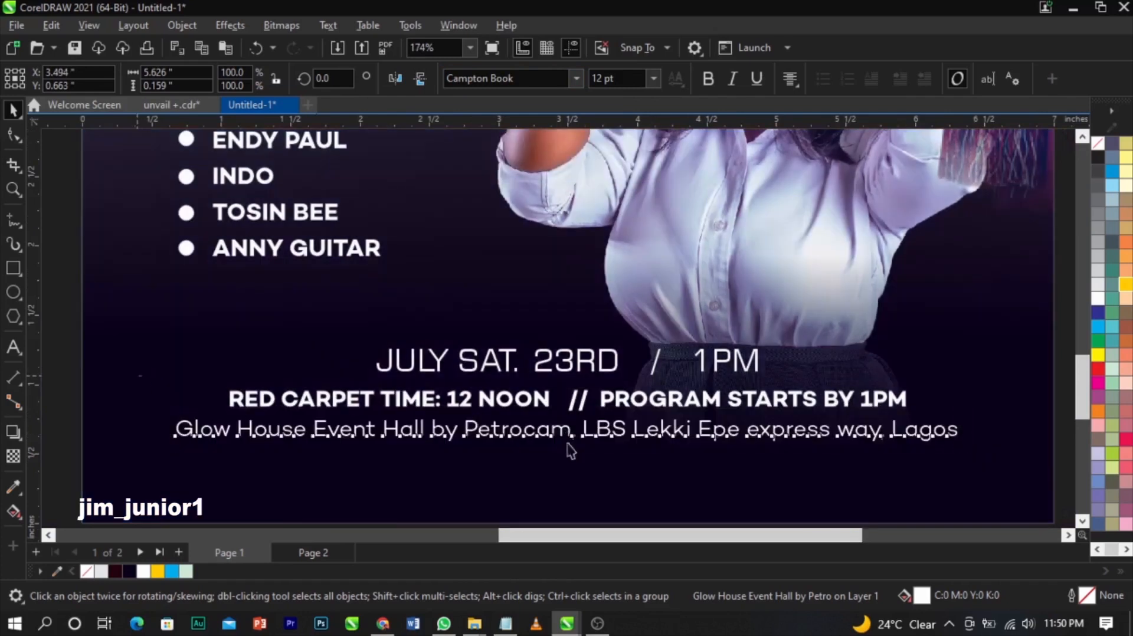
left_click_drag(140, 376, 892, 456)
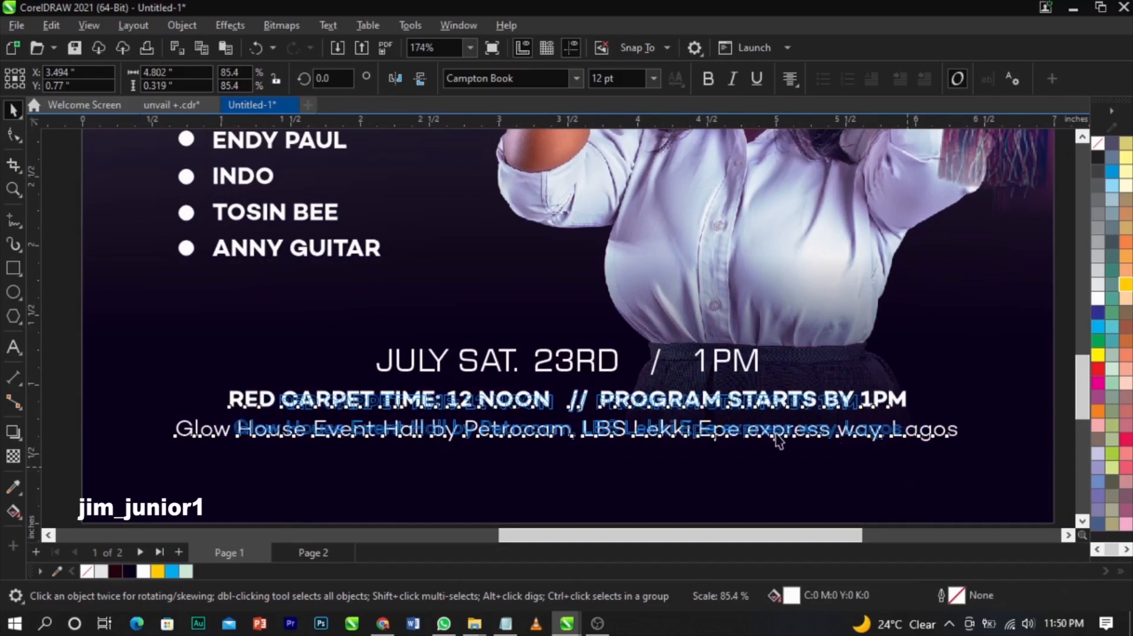
- Nudge the JULY SAT. 23RD date line and the Glow House address line slightly lower
left_click(702, 369)
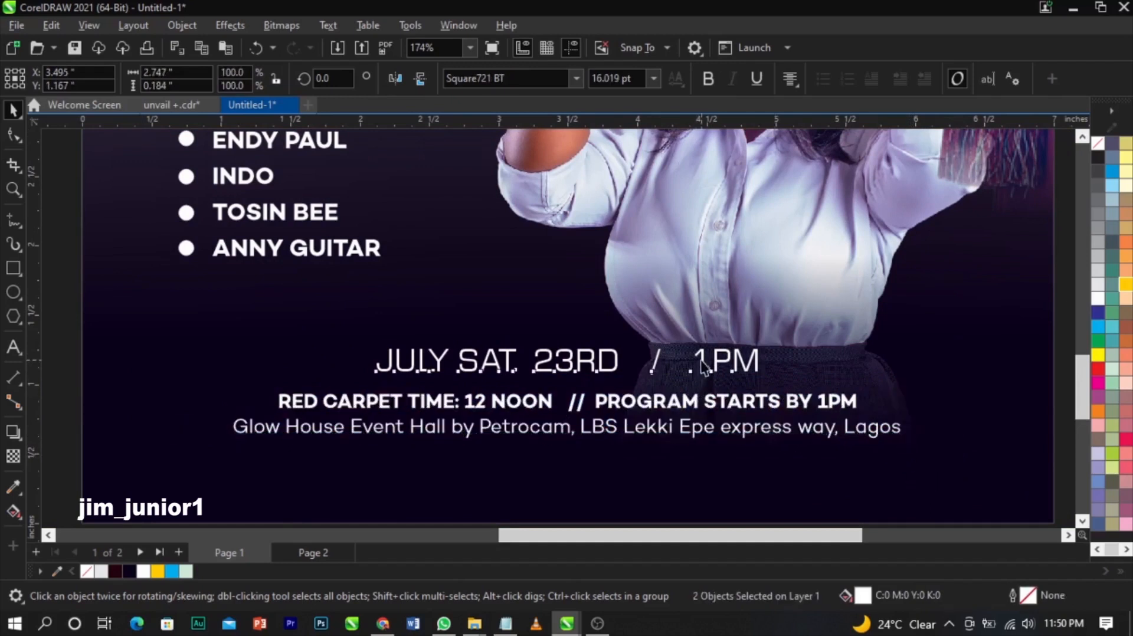
left_click_drag(702, 361, 703, 365)
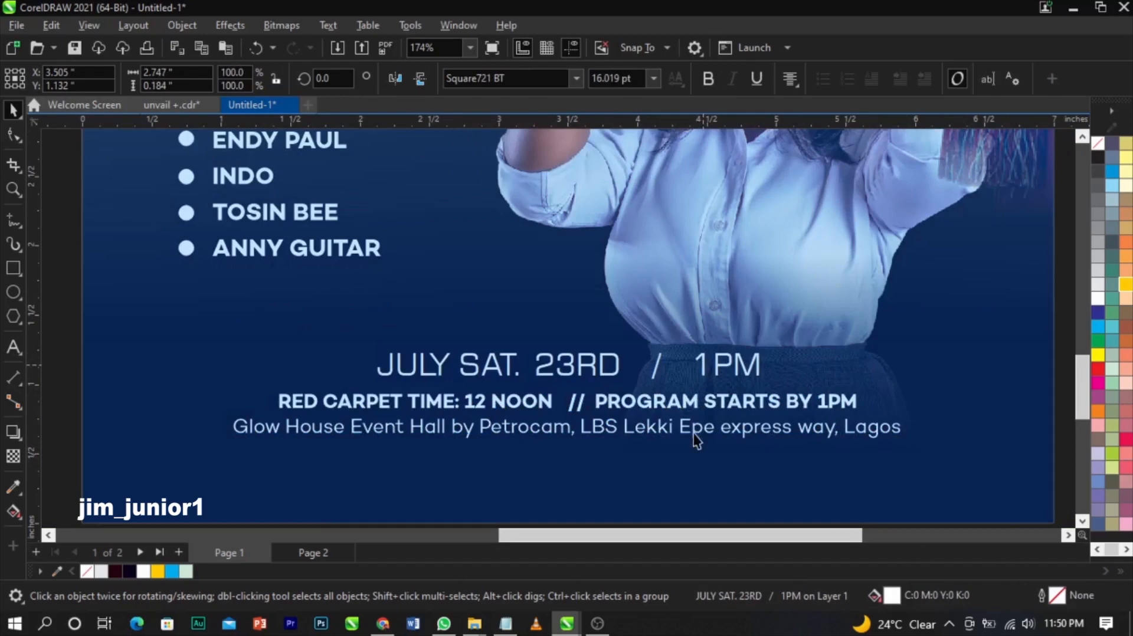
left_click(699, 429)
mouse_move(698, 427)
left_mouse_down()
mouse_move(697, 454)
mouse_move(700, 432)
left_mouse_up()
- Draw a straight horizontal divider line beneath the date line with the Freehand tool
left_click(700, 434)
left_click(711, 408, "shift")
left_click(660, 485)
left_click(9, 225)
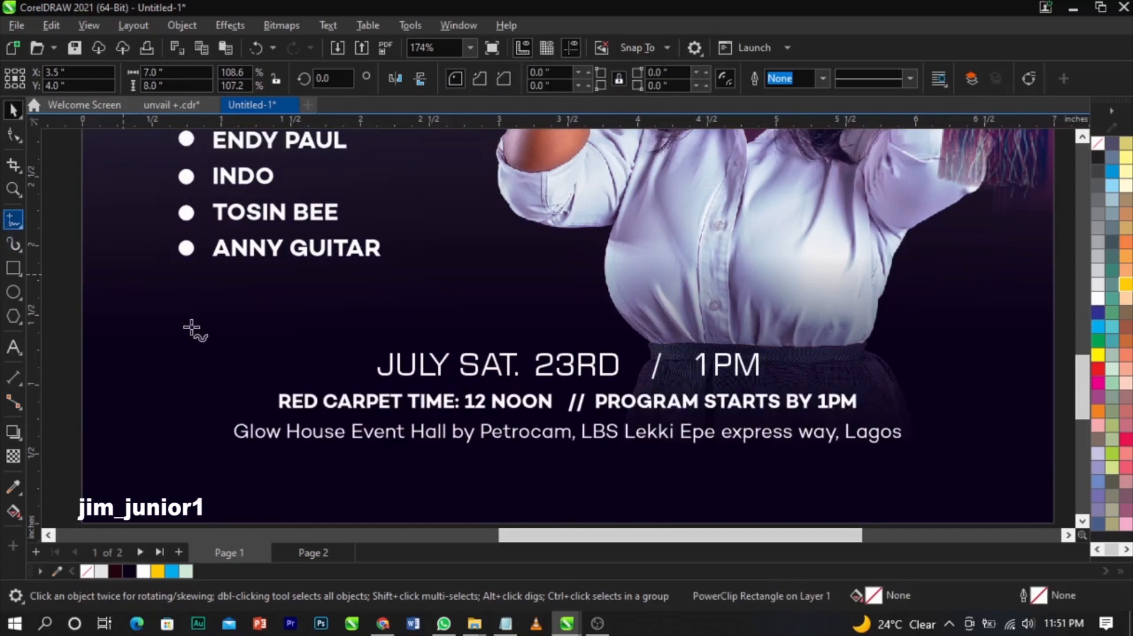
left_click(279, 386)
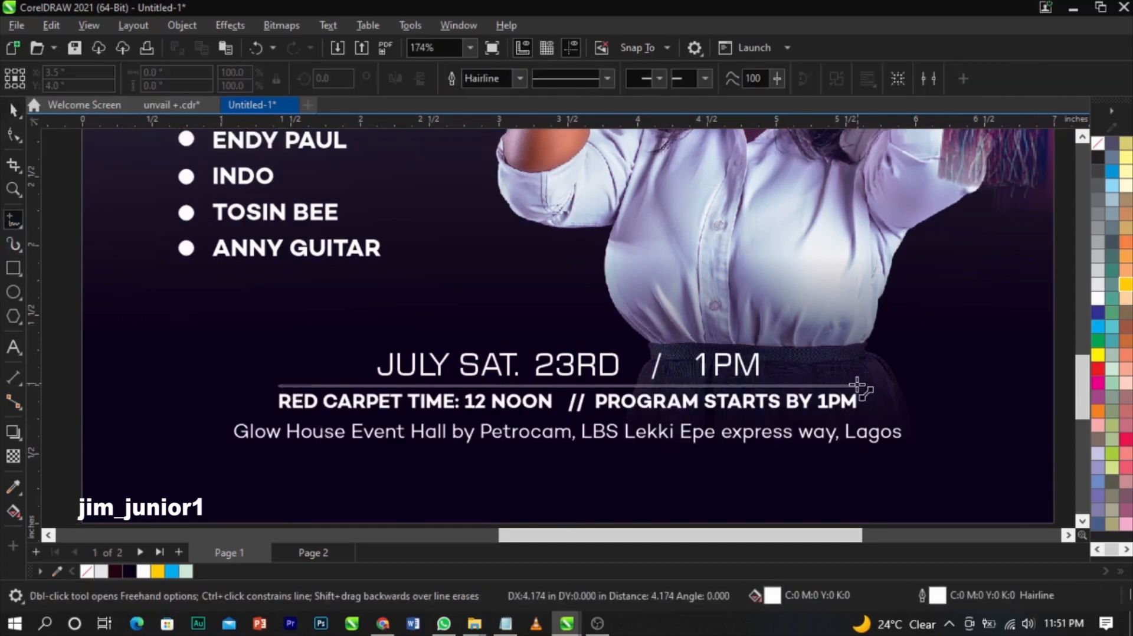
left_click(857, 385)
- Move the divider line down into place inside the poster
key("space")
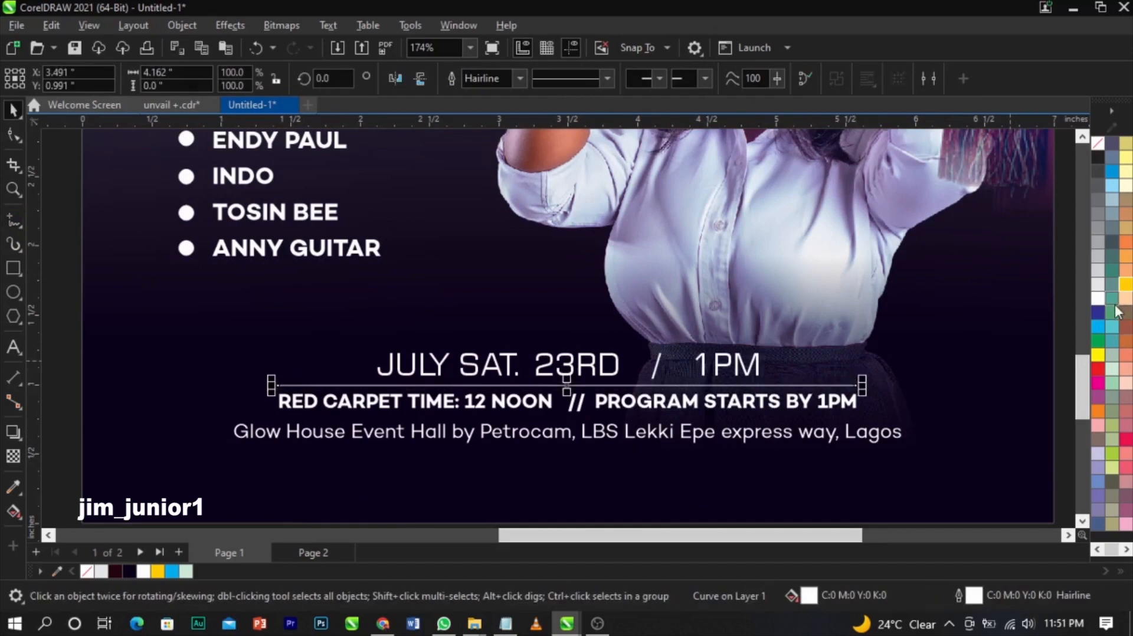
left_click_drag(576, 387, 579, 416)
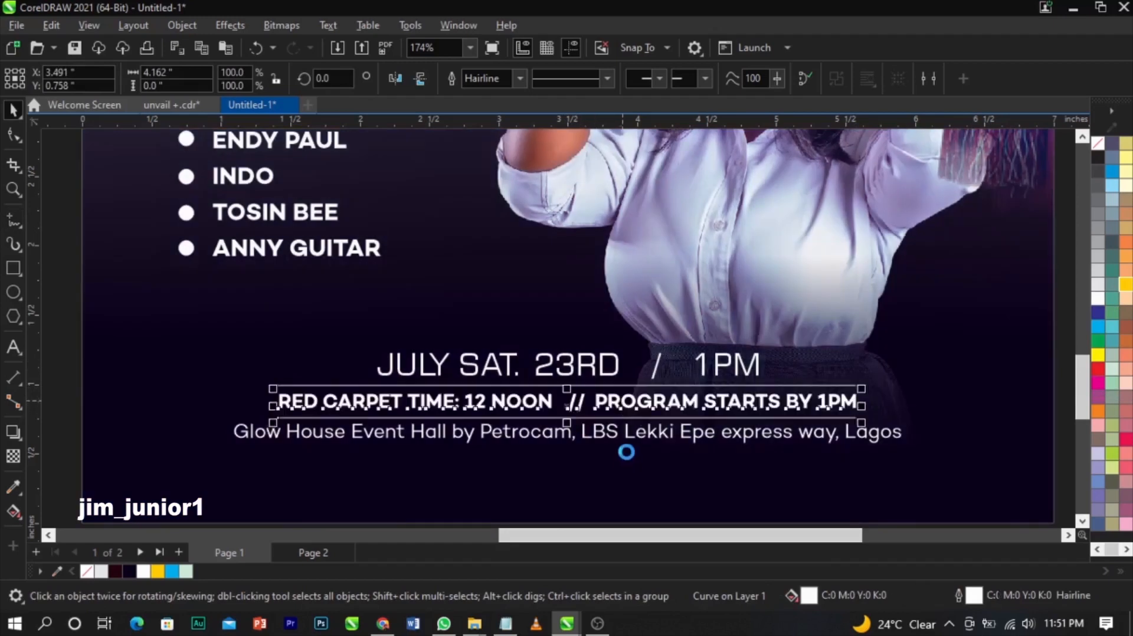
left_click(600, 439)
scroll(600, 440, "down", 1)
scroll(601, 439, "down", 1)
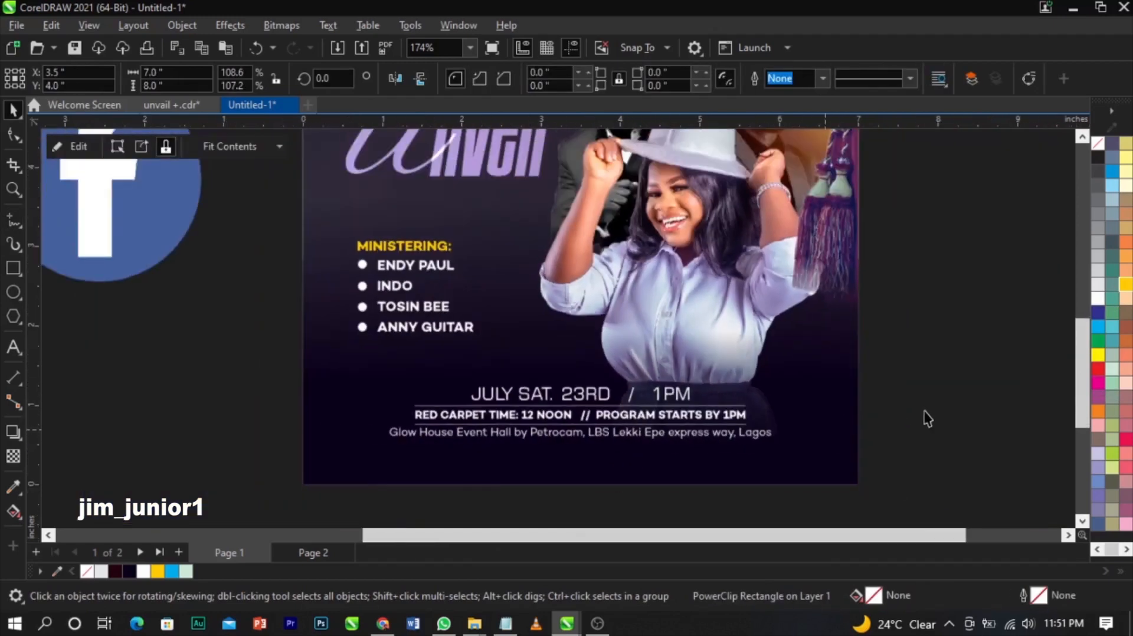
- Import google-location-icon-16 from Documents > JIM > FOR DESIGN
left_click(927, 417)
scroll(778, 384, "down", 1)
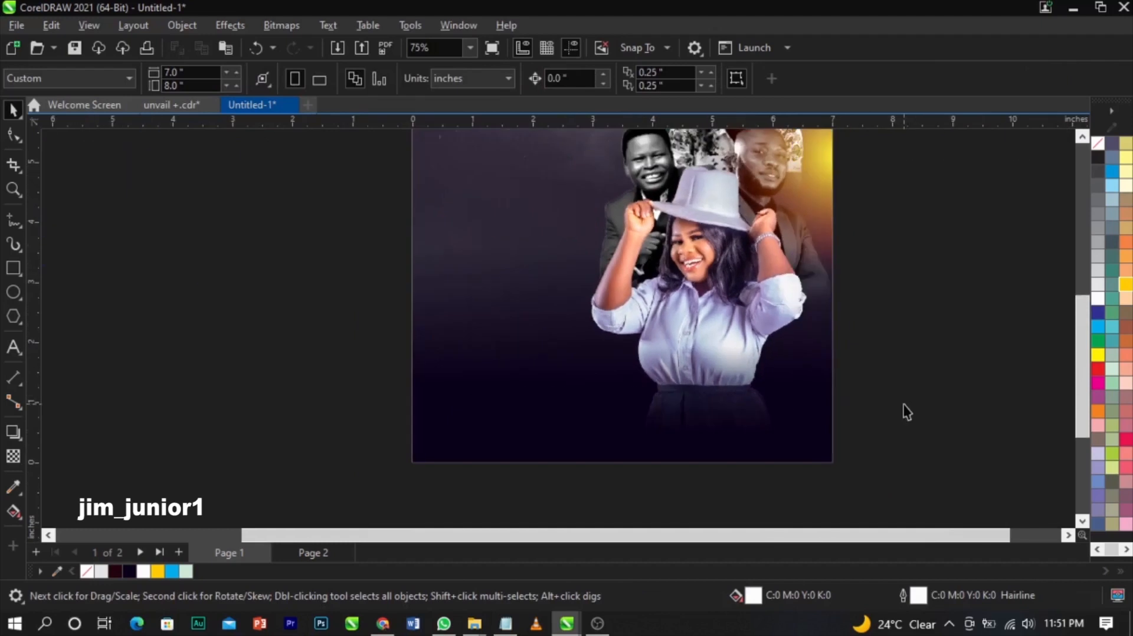
scroll(904, 405, "down", 1)
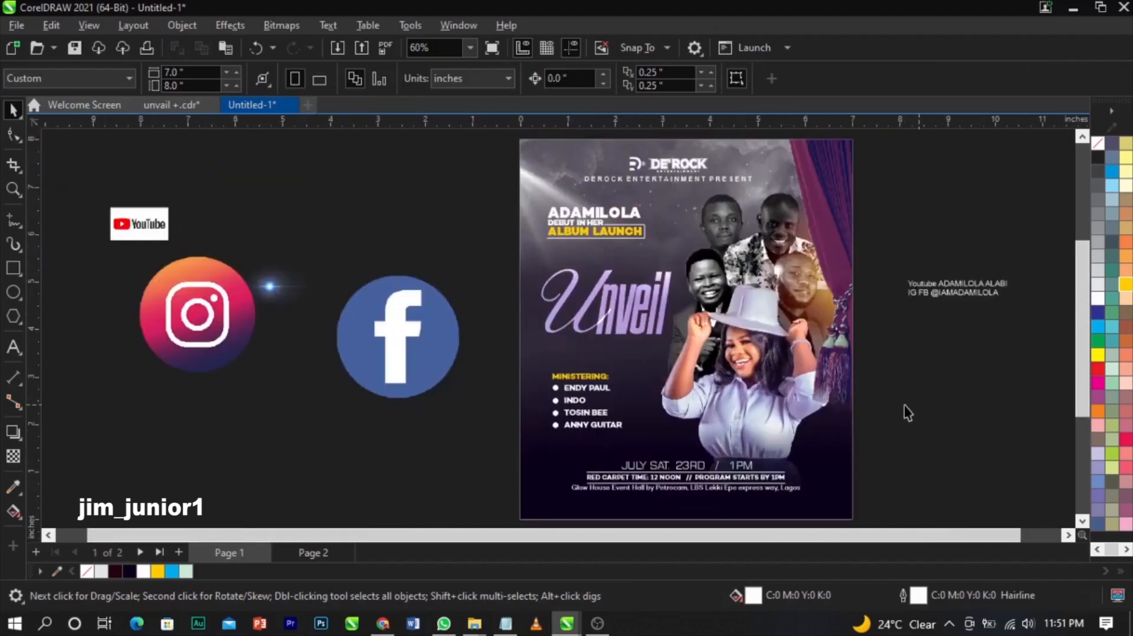
right_click(912, 394)
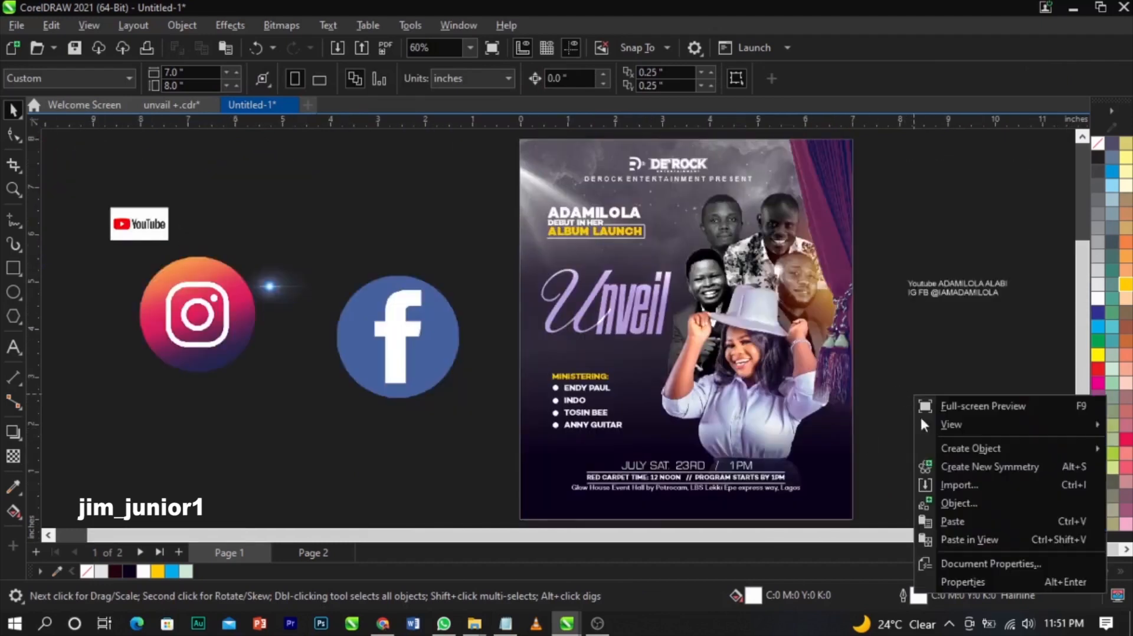
left_click(986, 485)
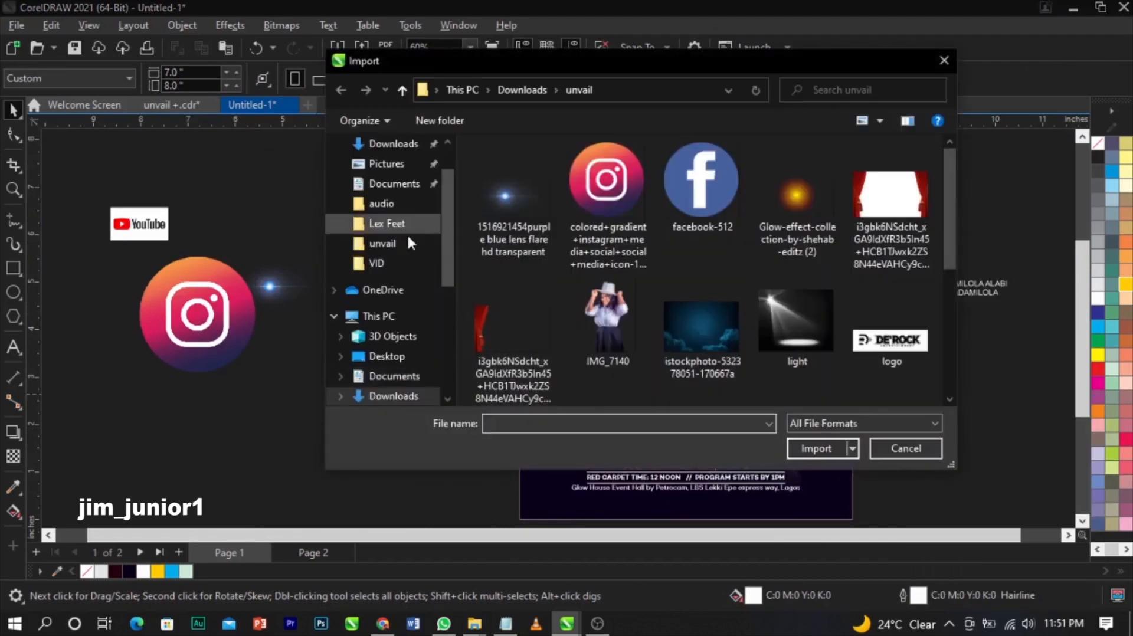
left_click(395, 186)
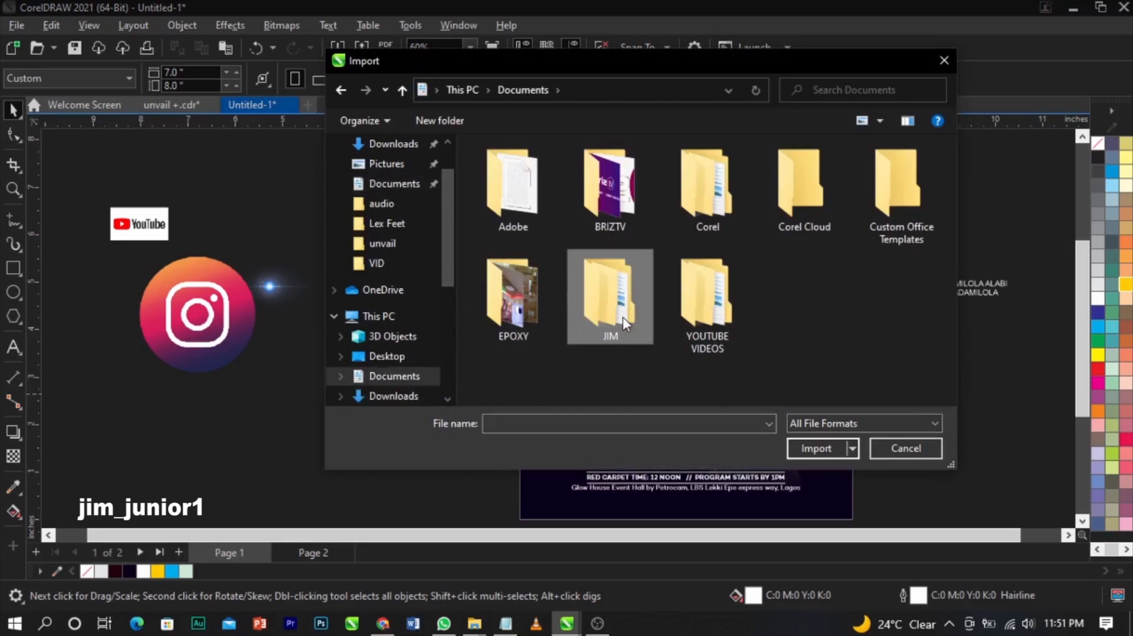
double_click(622, 316)
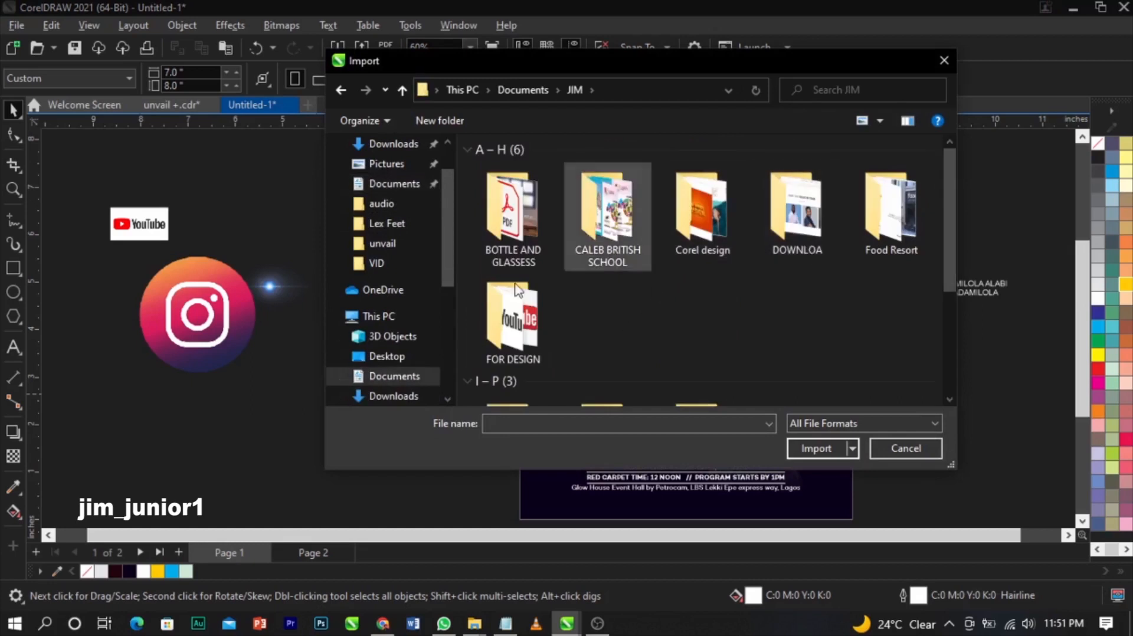
double_click(511, 321)
scroll(622, 277, "down", 1)
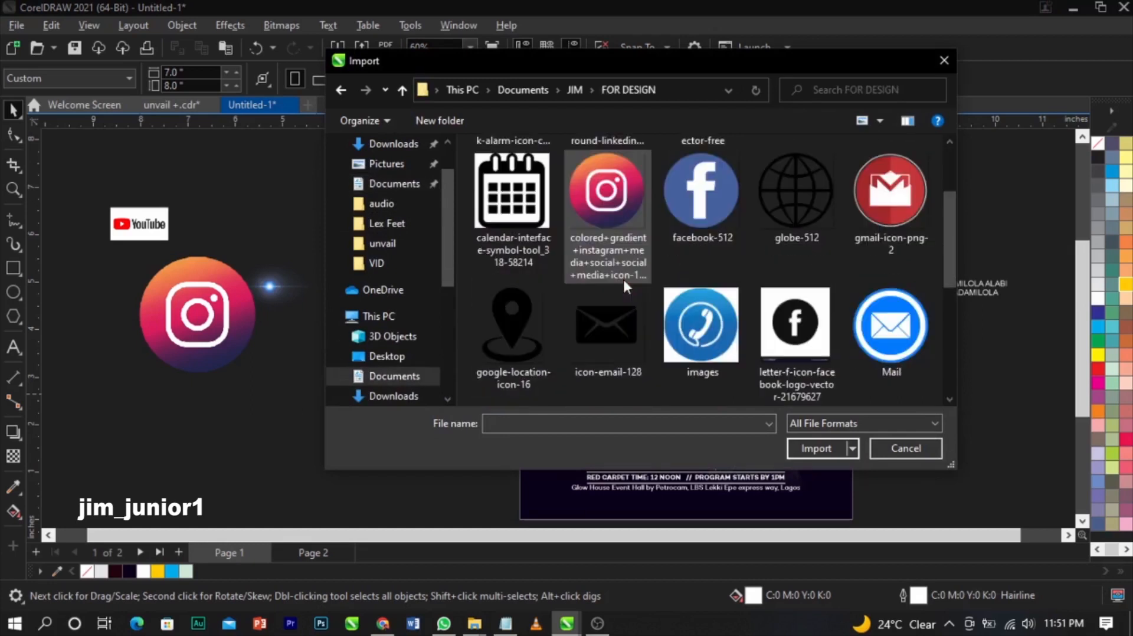
left_click(516, 304)
left_click(814, 448)
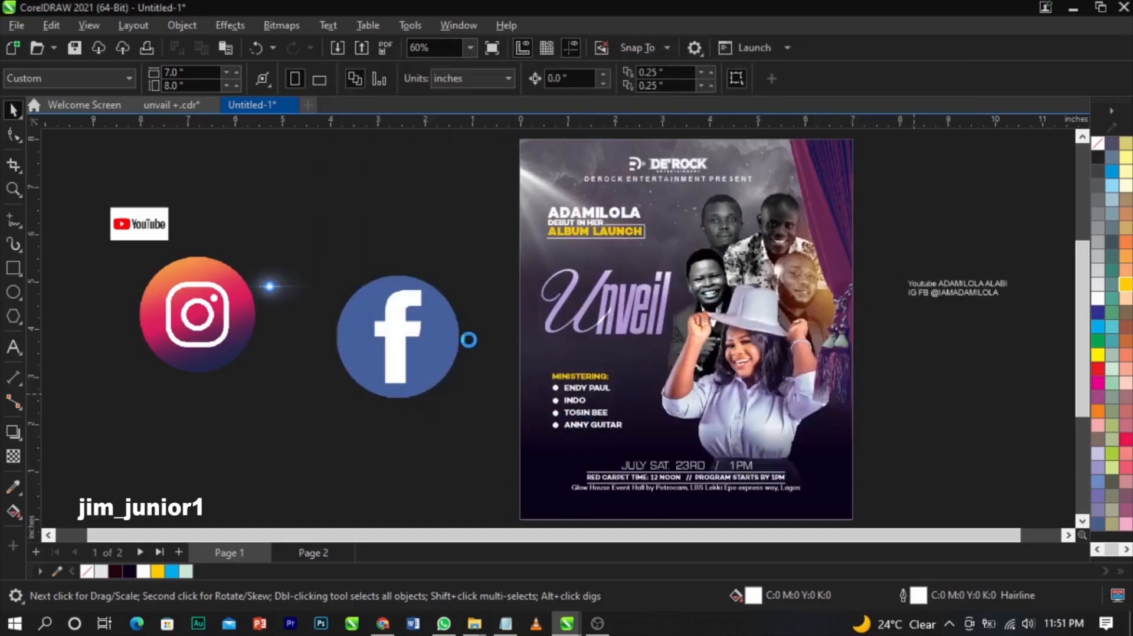
- Place the imported location icon and move it beside the page
key("Return")
left_click_drag(366, 446, 769, 511)
key("z")
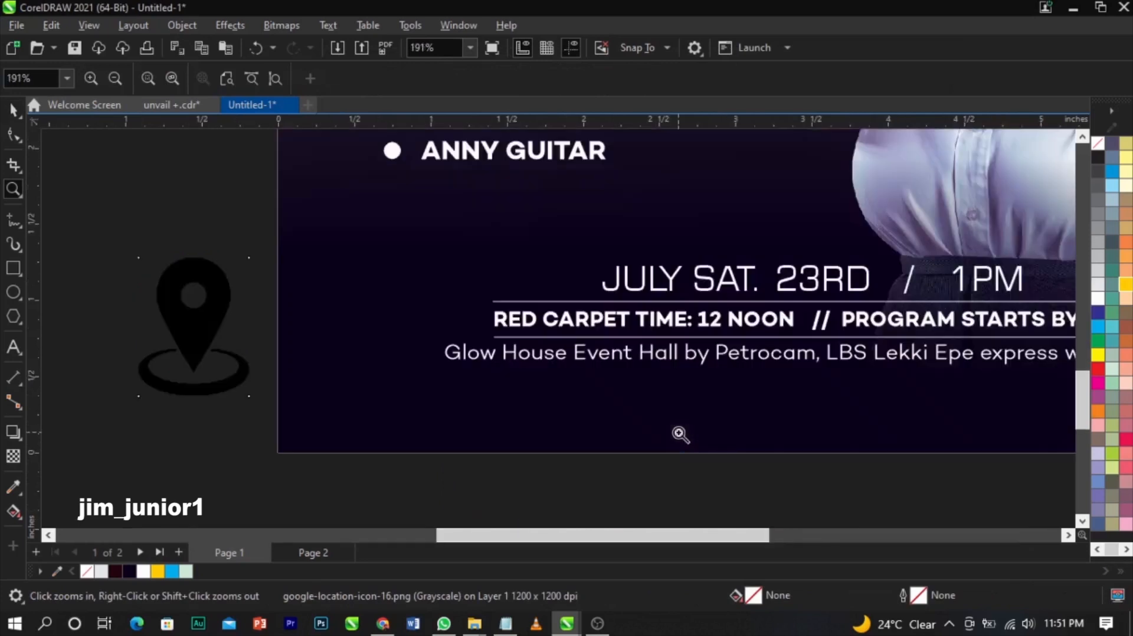
key("space")
- Convert the location icon to 1-bit black and white and trace it as line art
left_click(263, 30)
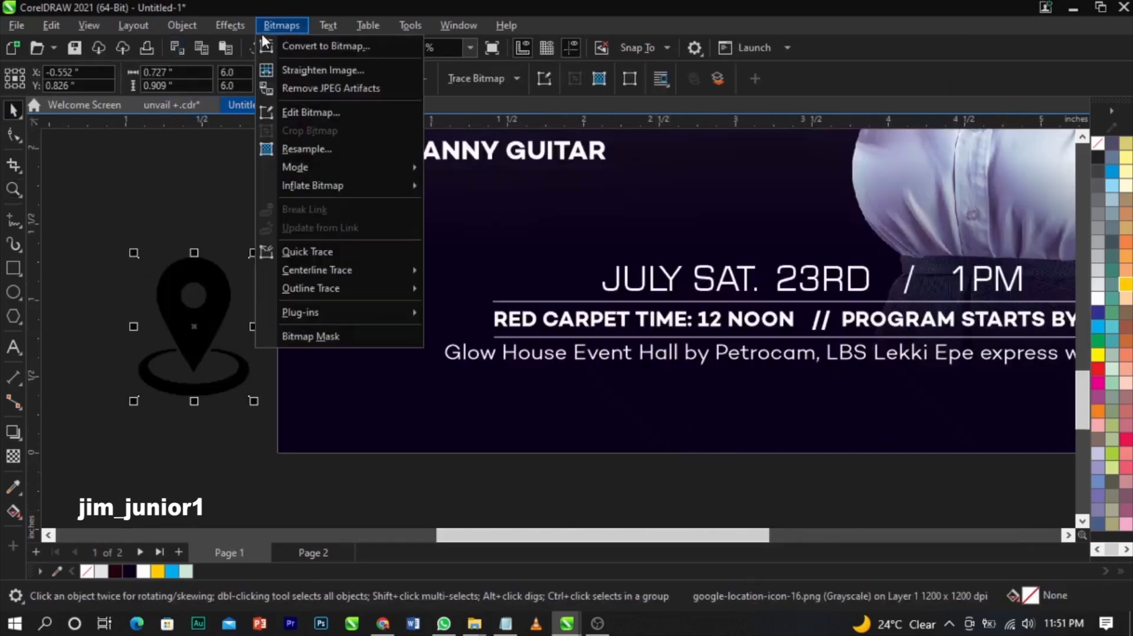
mouse_move(345, 168)
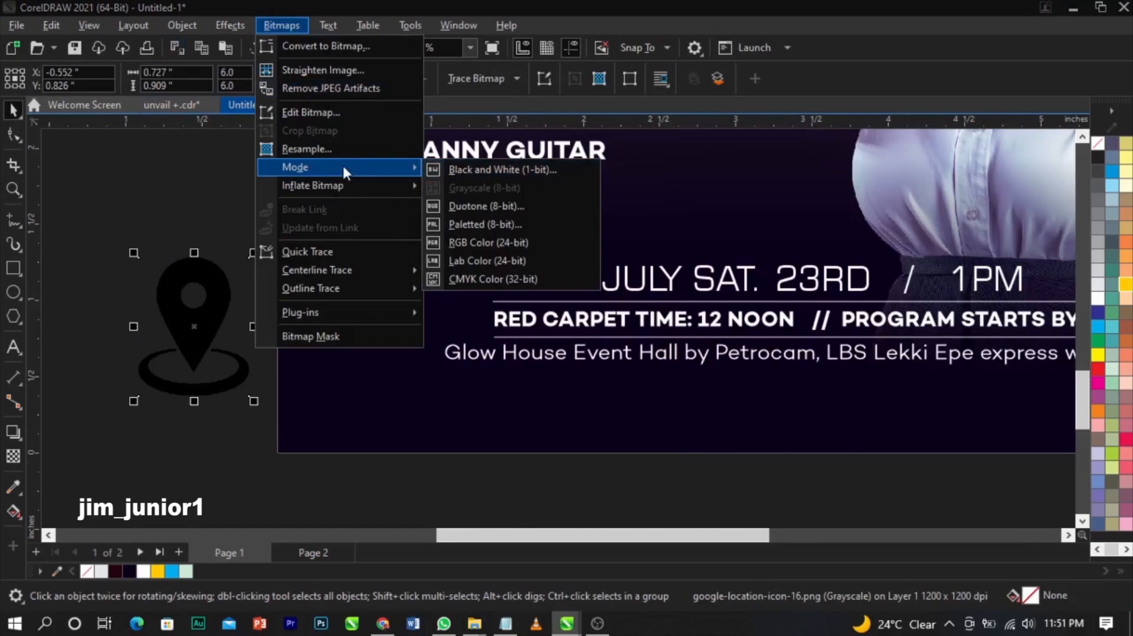
left_click(492, 167)
left_click(691, 499)
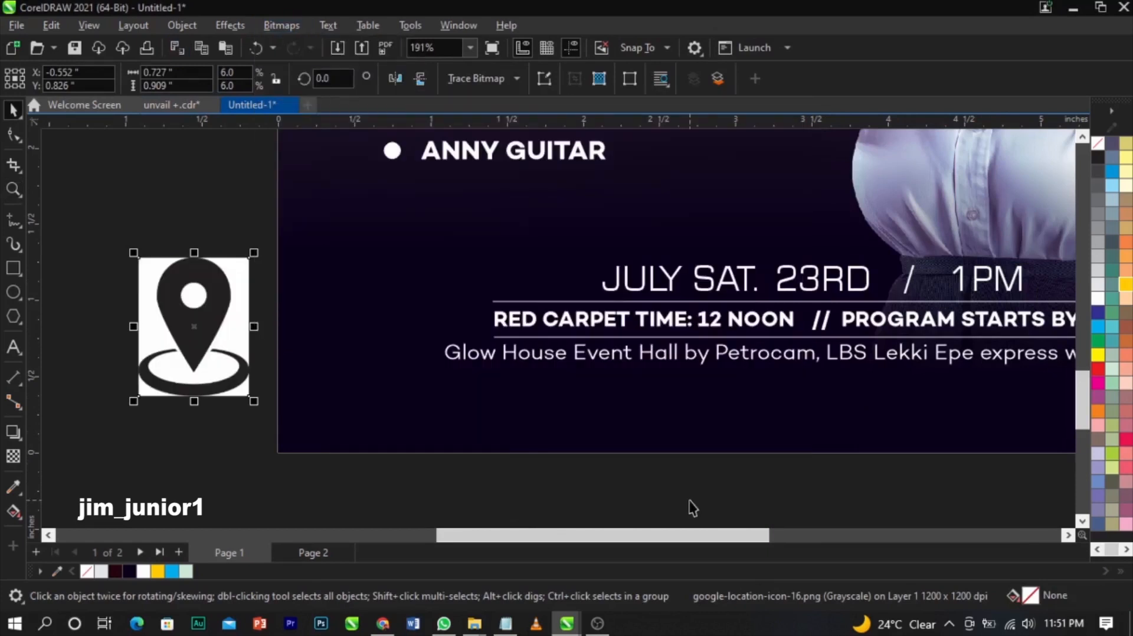
left_click(496, 80)
mouse_move(513, 137)
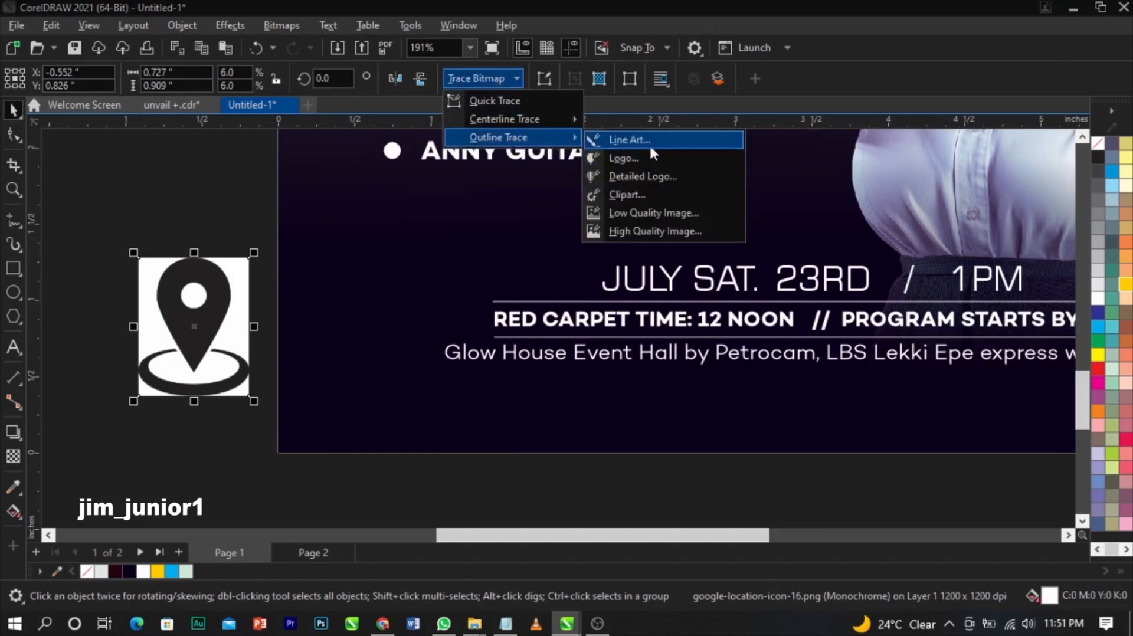
left_click(649, 143)
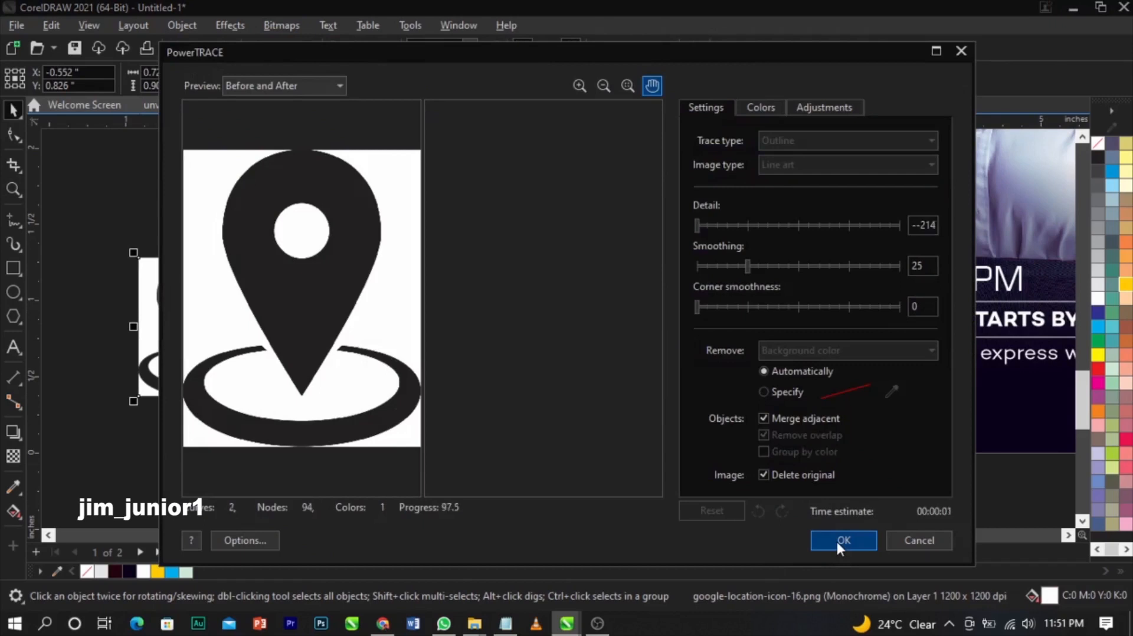
left_click(842, 539)
- Delete the original bitmap and the ring beneath the traced pin
left_click(152, 457)
left_click(236, 271)
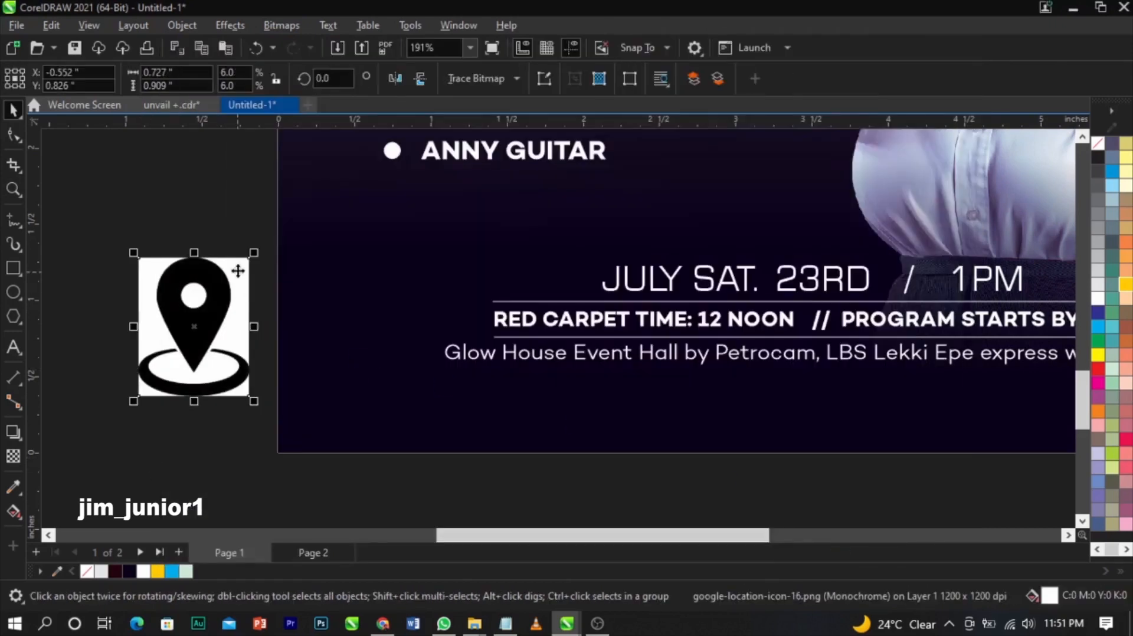
key("Delete")
left_click(223, 395)
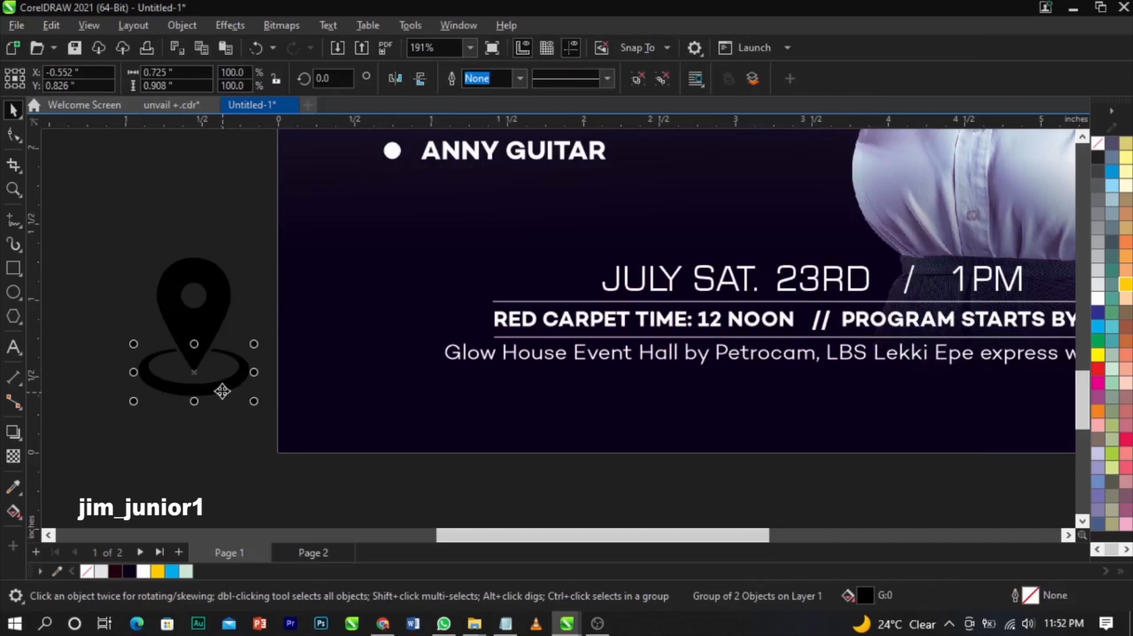
left_click(222, 392, "ctrl")
key("Delete")
- Fill the pin white and shrink it to about a third of its size
left_click(189, 331)
left_click(1092, 300)
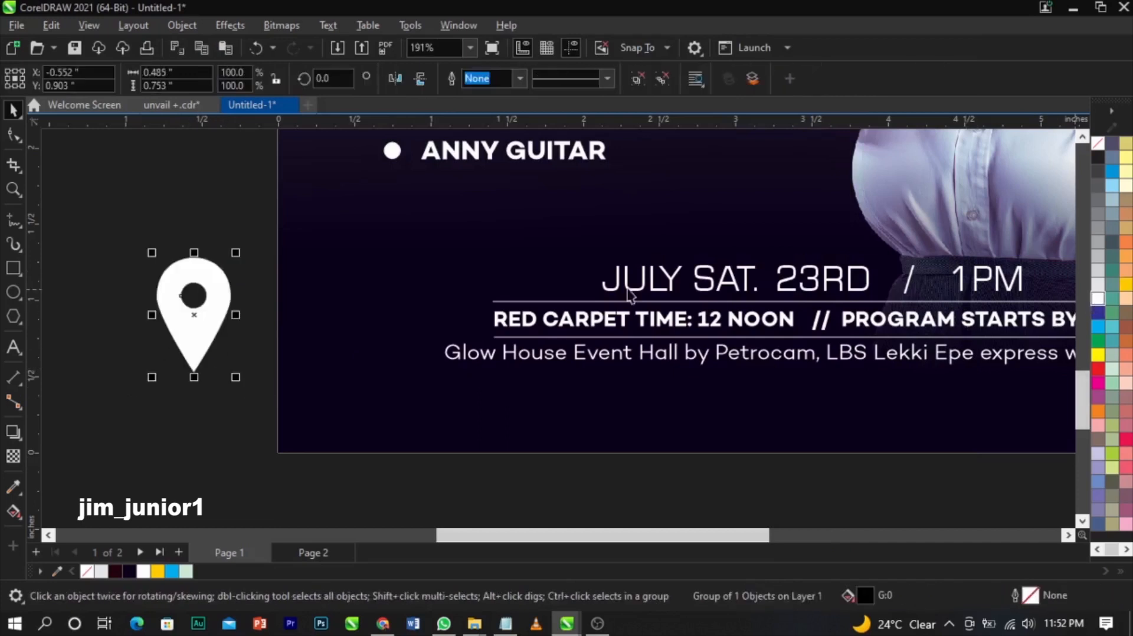
left_click_drag(235, 252, 427, 364)
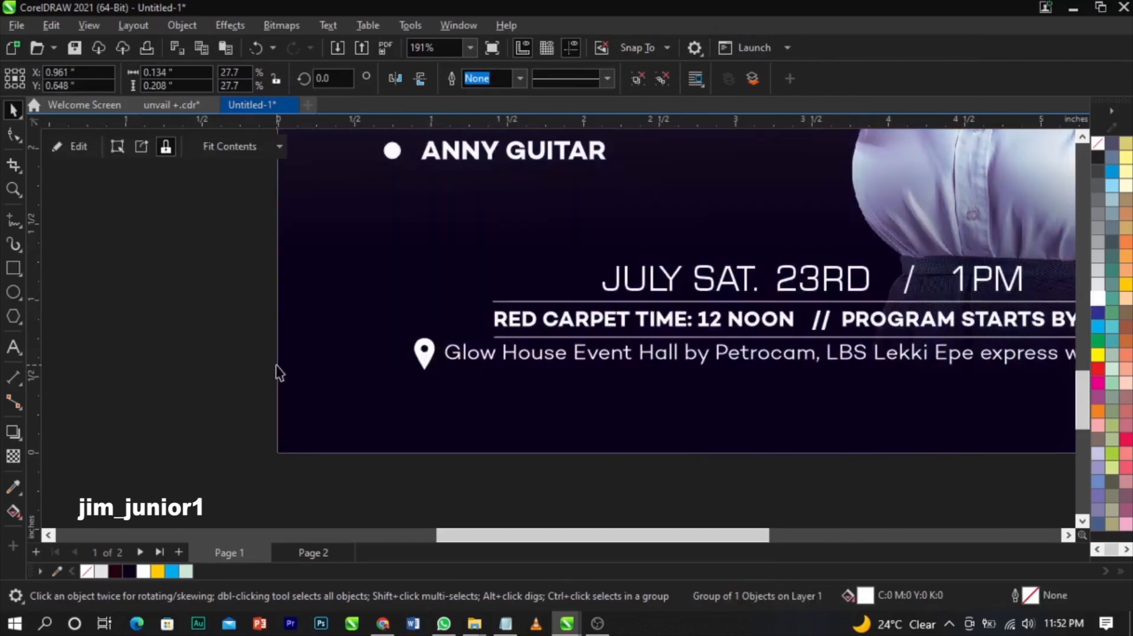
left_click(207, 351)
- Remove the blank lines from the social-handles text and move it to the flyer's bottom
scroll(219, 351, "down", 1)
scroll(601, 470, "down", 1)
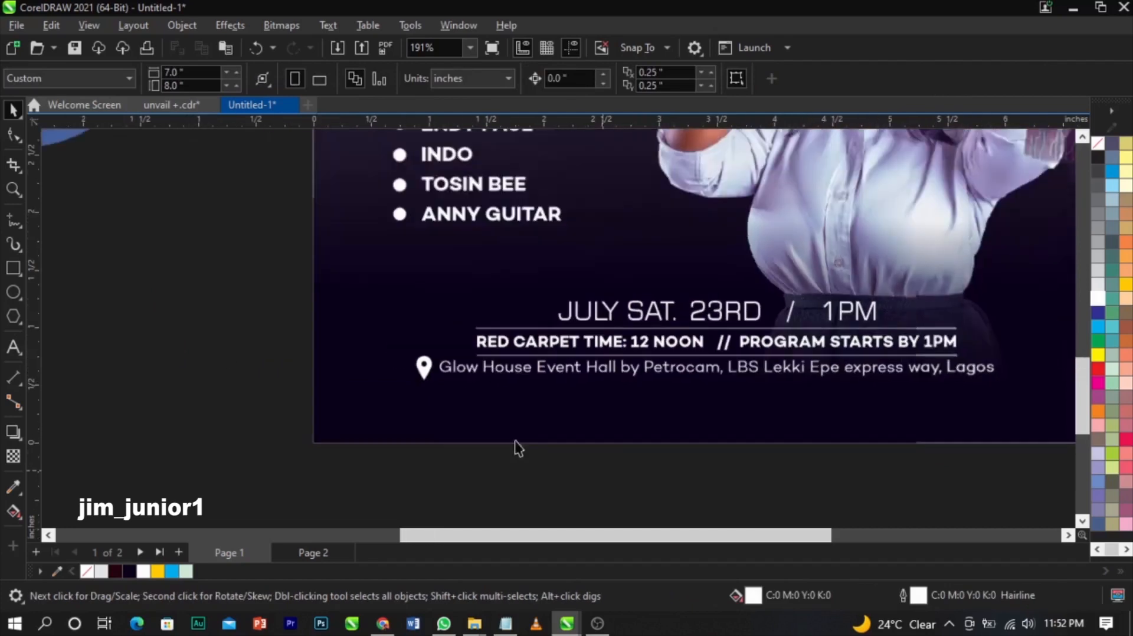
key("F4")
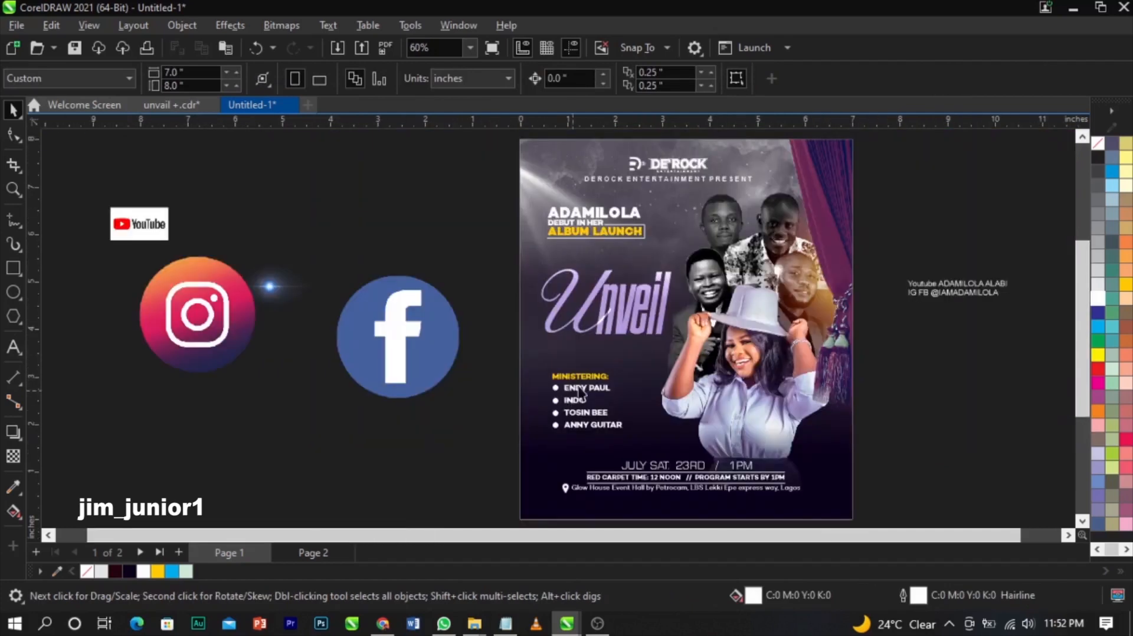
left_click(956, 292)
double_click(970, 293)
key("BackSpace")
key("BackSpace")
key("BackSpace")
key("BackSpace")
key("BackSpace")
key("BackSpace")
key("BackSpace")
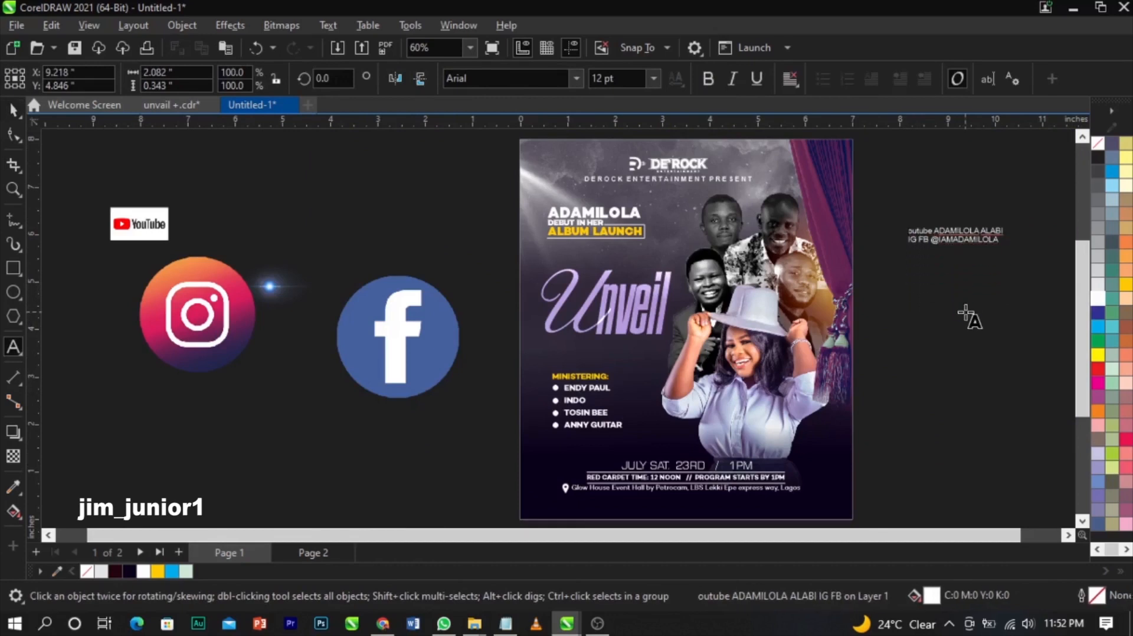
type("Y")
key("ctrl+space")
left_click_drag(950, 243, 688, 512)
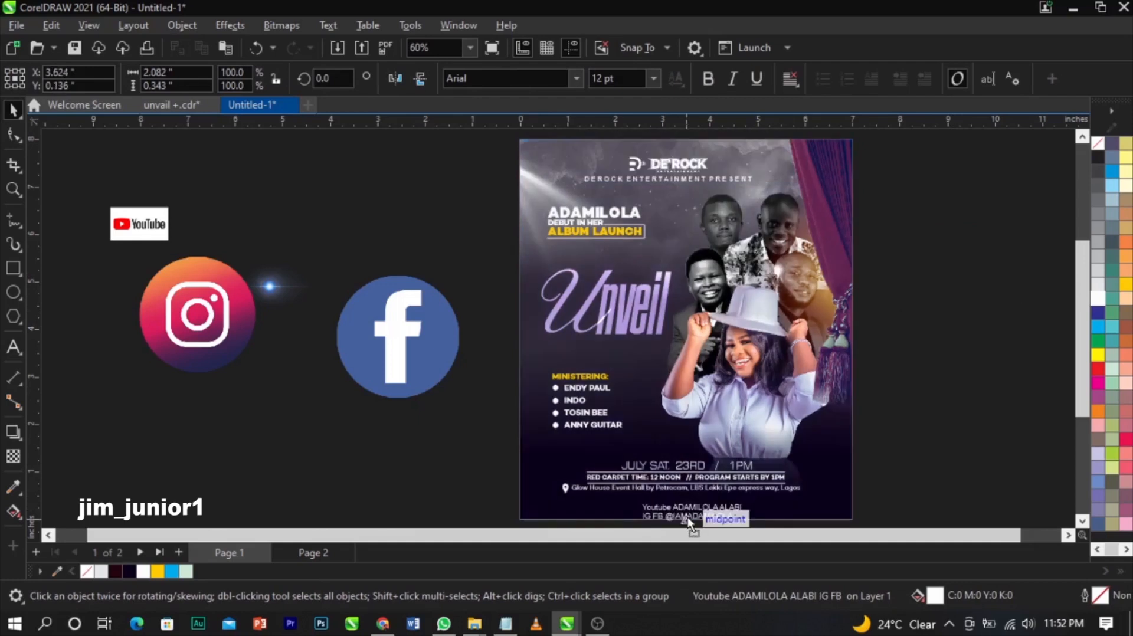
- Shrink the Facebook, Instagram and YouTube icons and place them just below the flyer
key("space")
left_click(384, 329)
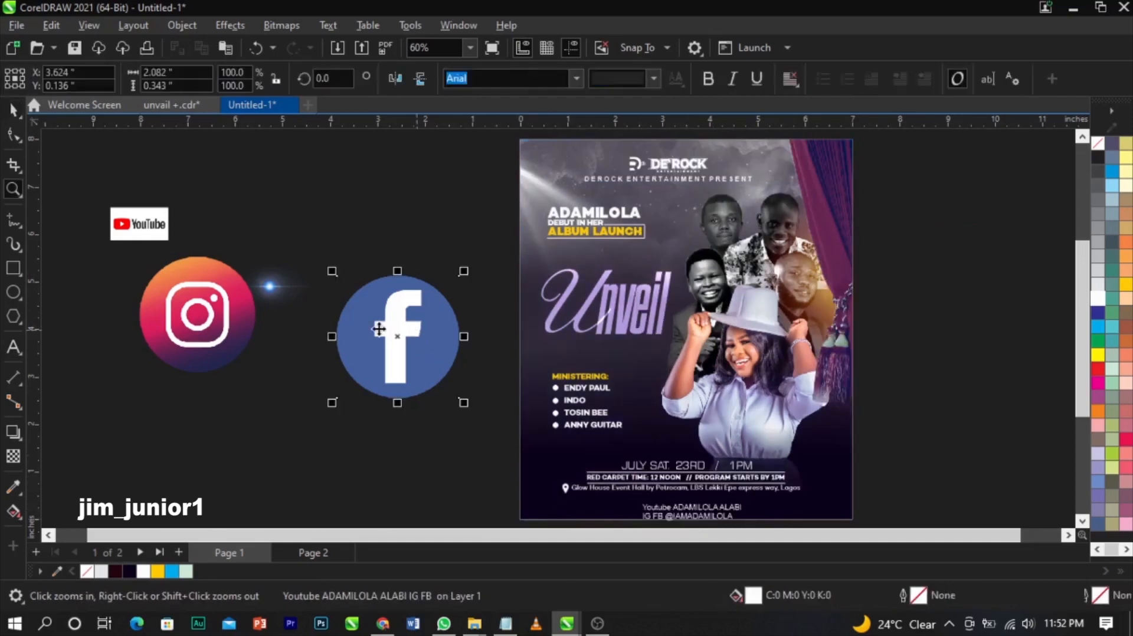
left_click(153, 321, "shift")
left_click(127, 220, "shift")
left_click_drag(105, 203, 392, 357)
left_click_drag(450, 387, 677, 514)
key("z")
left_click_drag(491, 435, 877, 518)
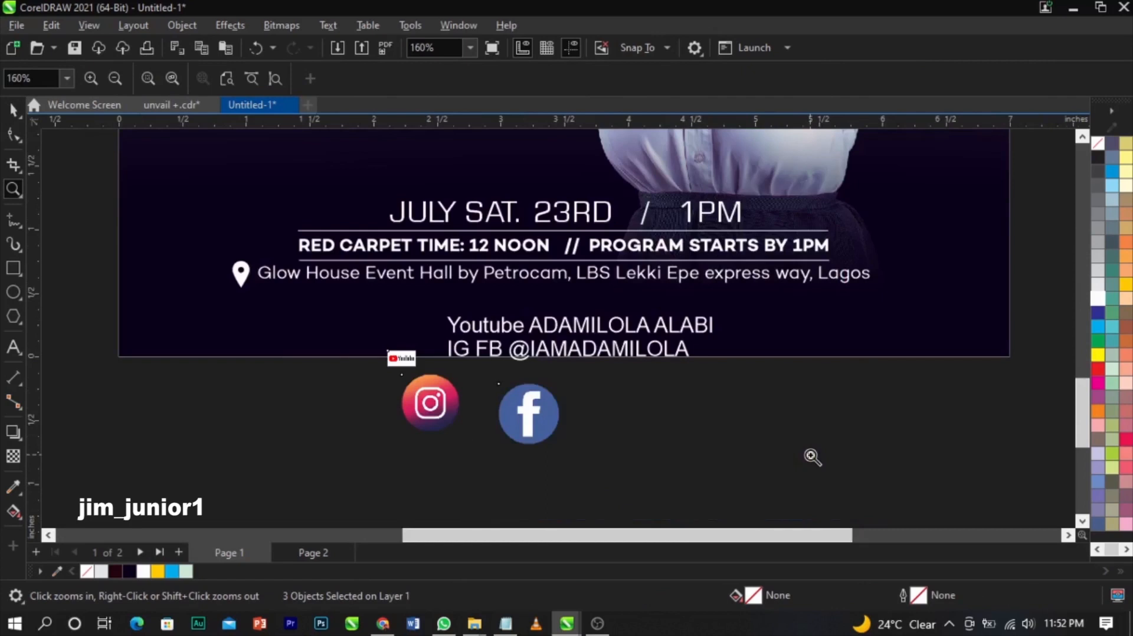
key("space")
left_click(792, 431)
- Edit the handles text into one line, deleting the Youtube and IG FB labels
double_click(698, 330)
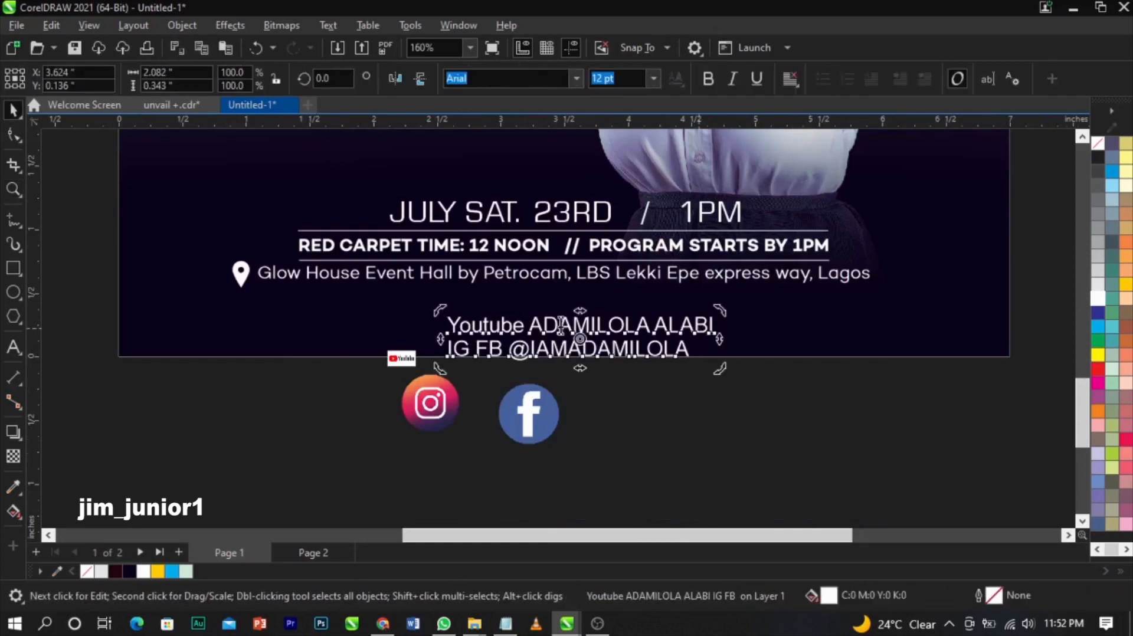
left_click_drag(523, 325, 371, 332)
key("BackSpace")
left_click(661, 329)
key("Delete")
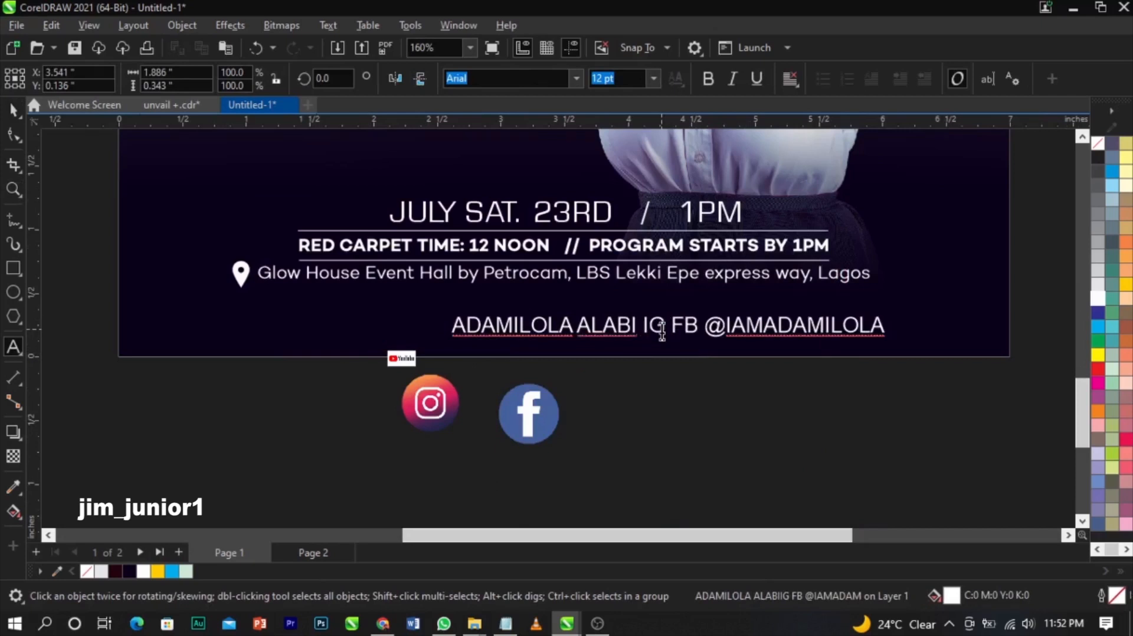
left_click_drag(733, 327, 682, 326)
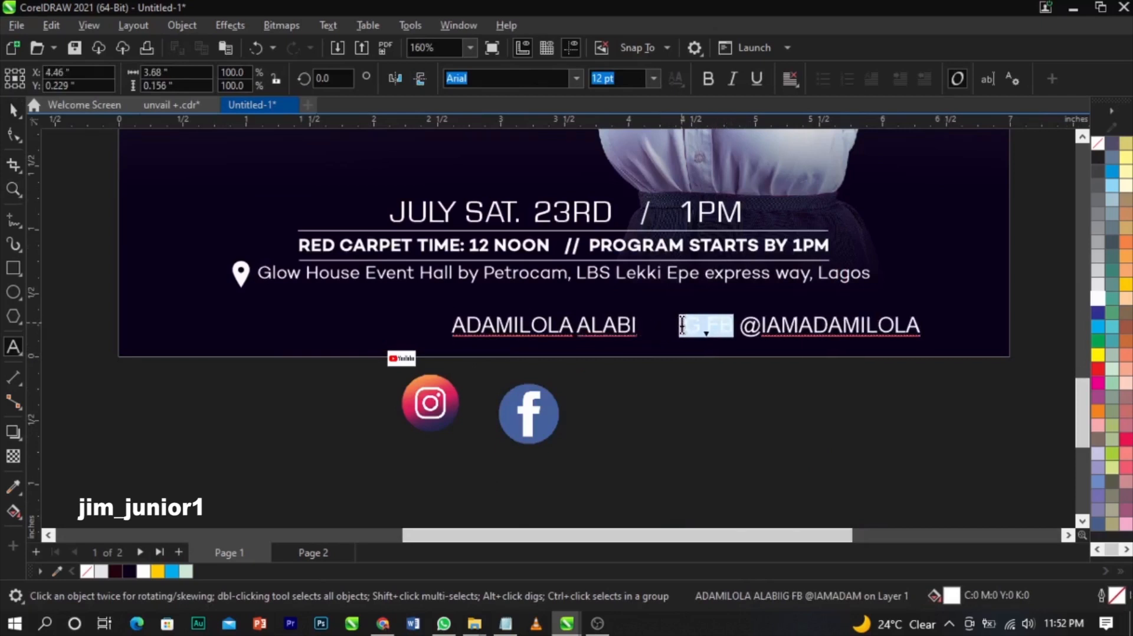
key("BackSpace")
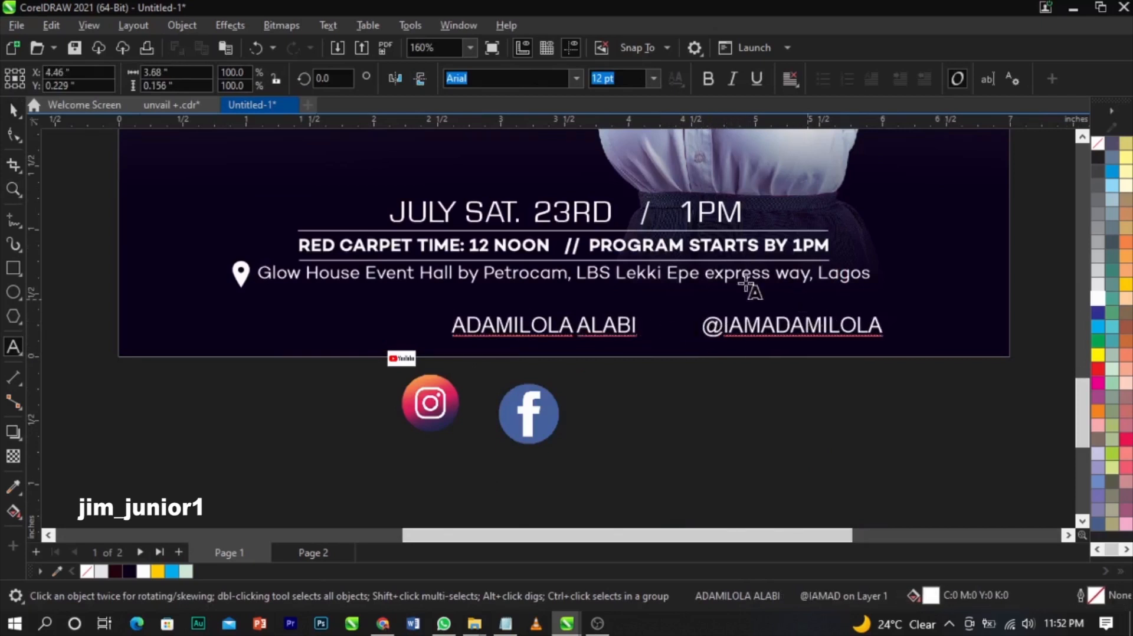
left_click(13, 111)
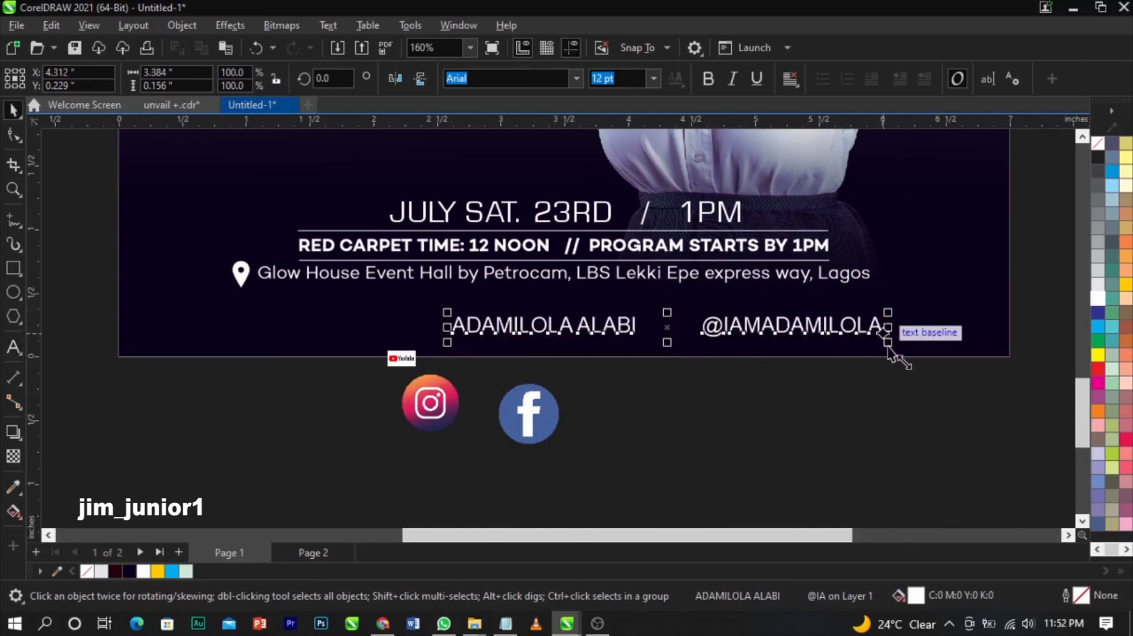
- Scale the handles line to about 71.5% and set it in Campton Book
left_click_drag(770, 354, 766, 355)
left_click(815, 343)
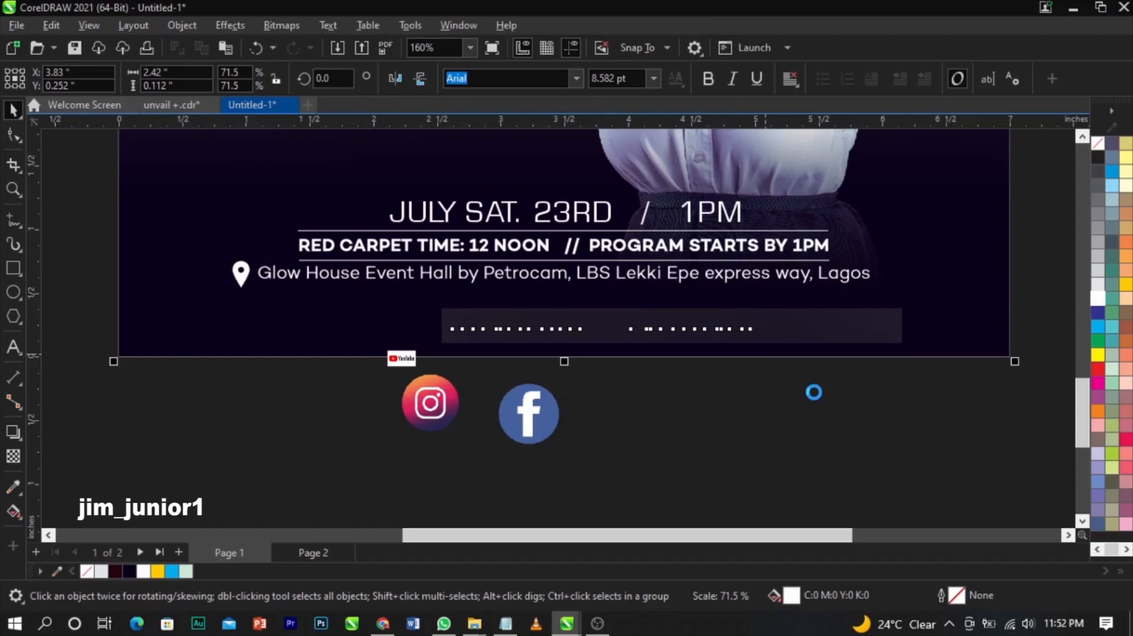
key("Delete")
left_click(687, 327)
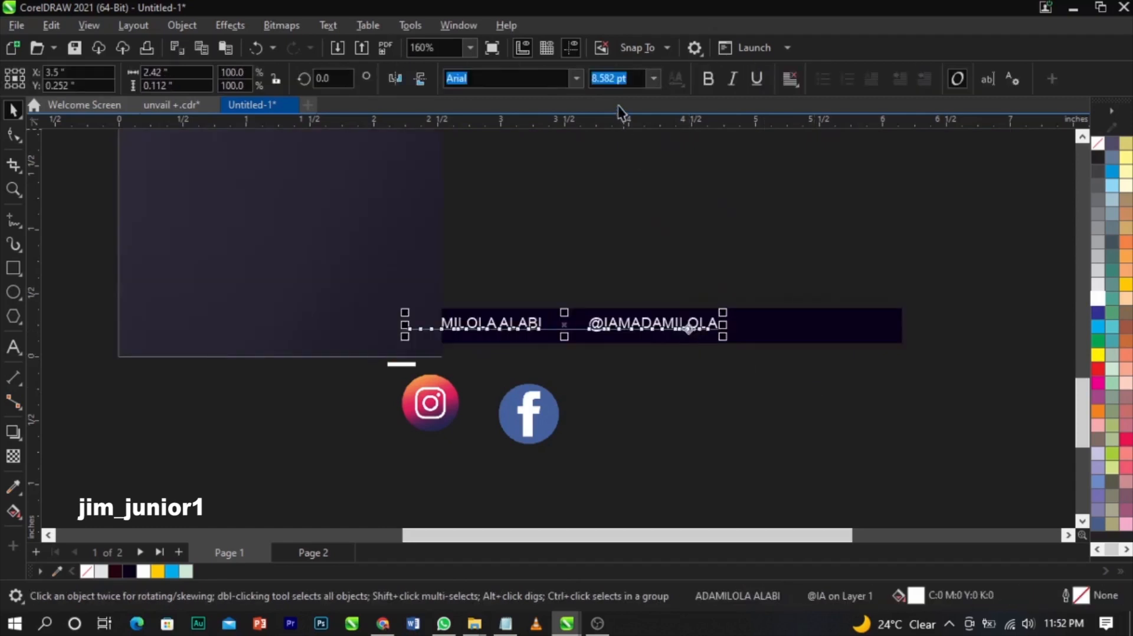
left_click(577, 79)
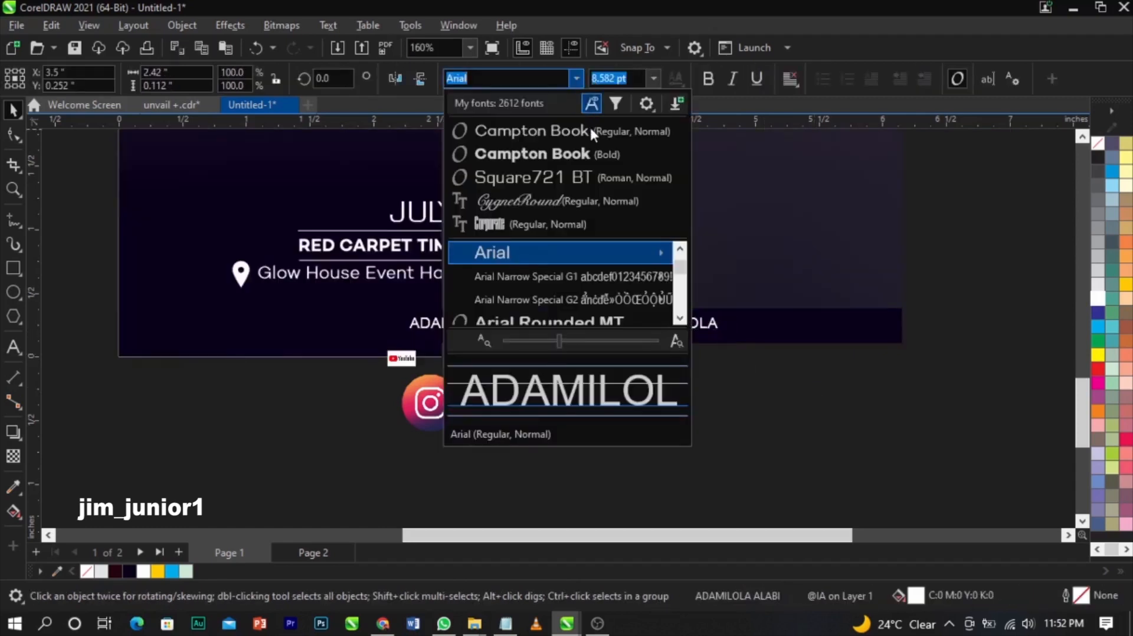
left_click(589, 126)
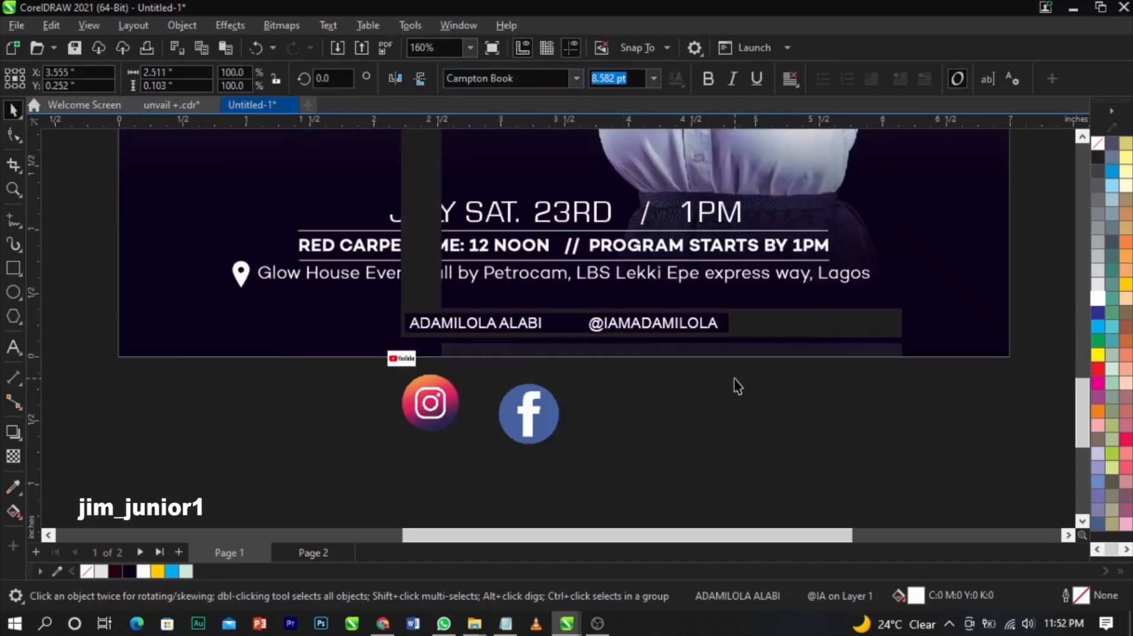
- Centre the handles line horizontally on the flyer background
left_click(734, 378)
scroll(736, 379, "down", 1)
left_click(725, 345)
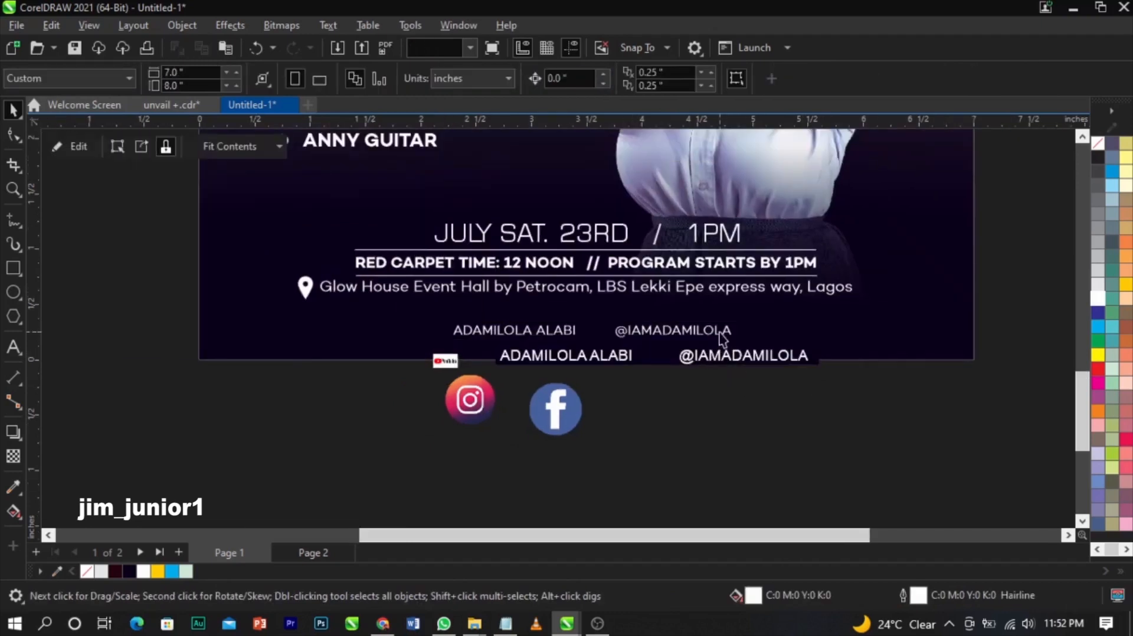
left_click(714, 329)
left_click(824, 334, "shift")
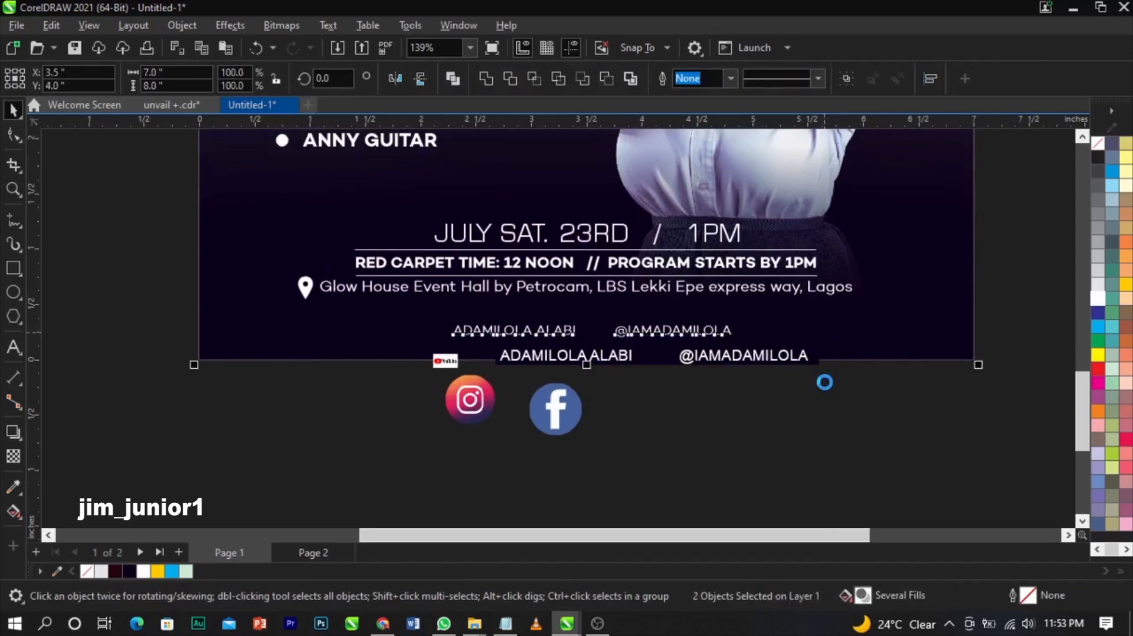
key("c")
left_click(167, 273)
- Zoom in on the venue and handles lines and select the location pin
key("z")
left_click_drag(98, 215, 996, 427)
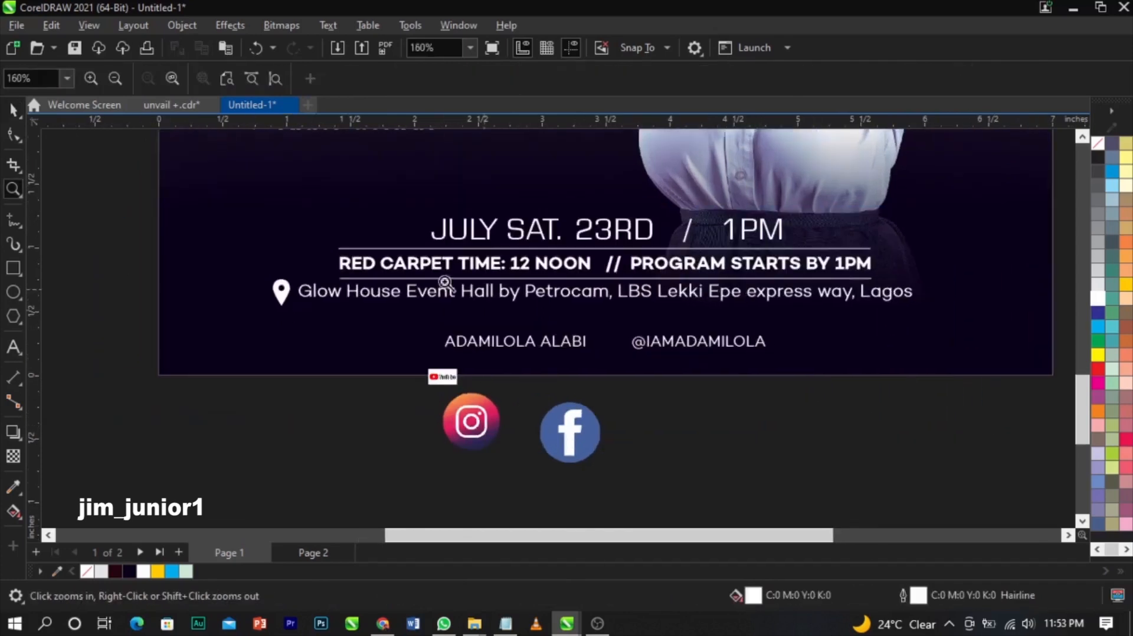
key("space")
left_click(279, 290)
- Shrink the location pin to about 57% and nudge it slightly down and right
scroll(280, 289, "up", 3)
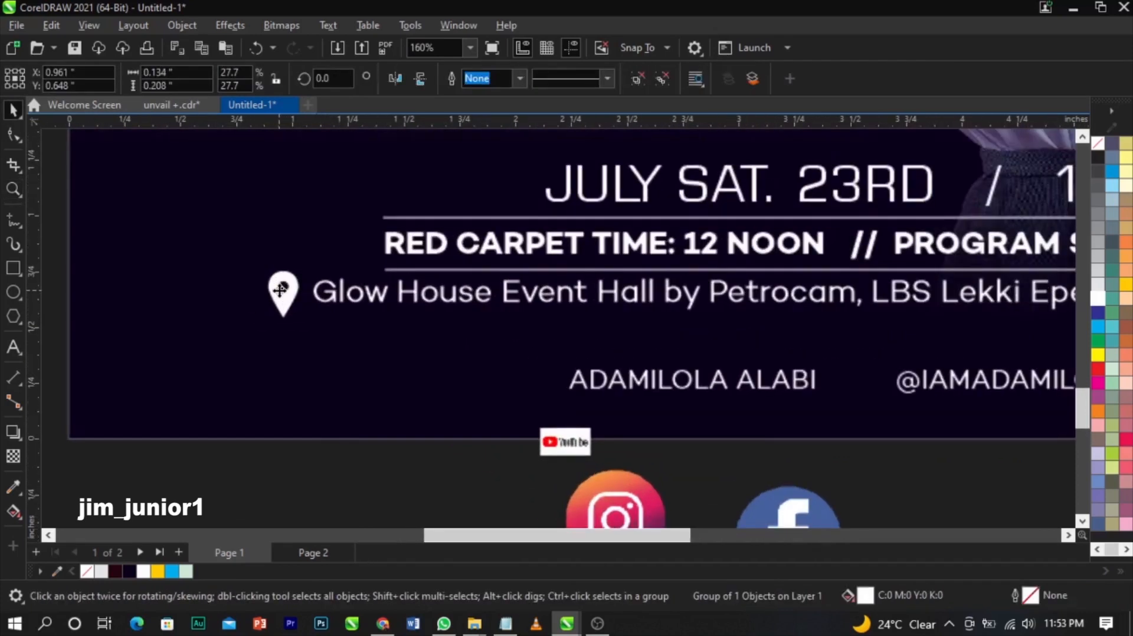
left_click_drag(265, 324, 295, 293)
key("z")
left_click_drag(235, 250, 387, 341)
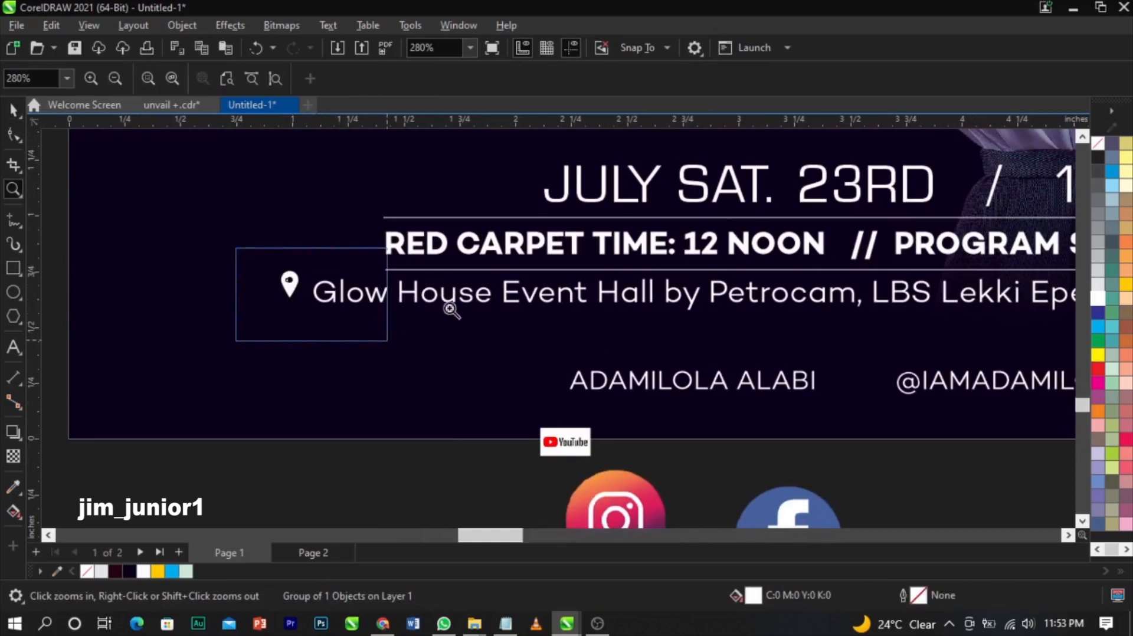
left_click_drag(470, 303, 481, 317)
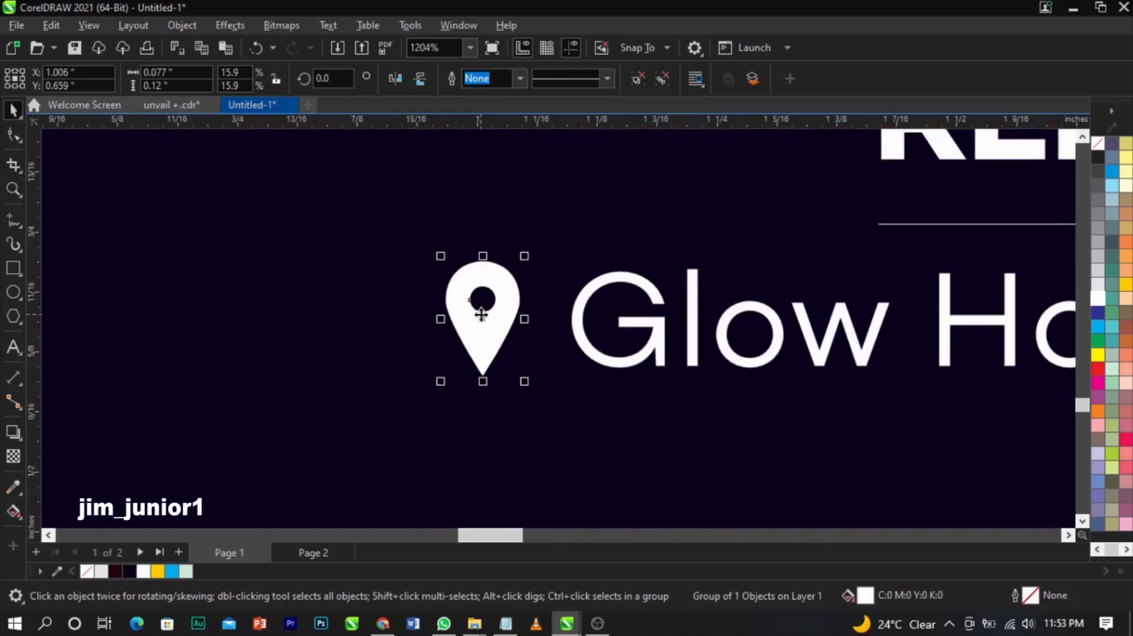
- Enlarge the Facebook icon below the flyer to about 134.4%
key("F4")
key("z")
left_click_drag(511, 437, 849, 485)
key("space")
left_click(610, 425)
left_click_drag(627, 411, 649, 384)
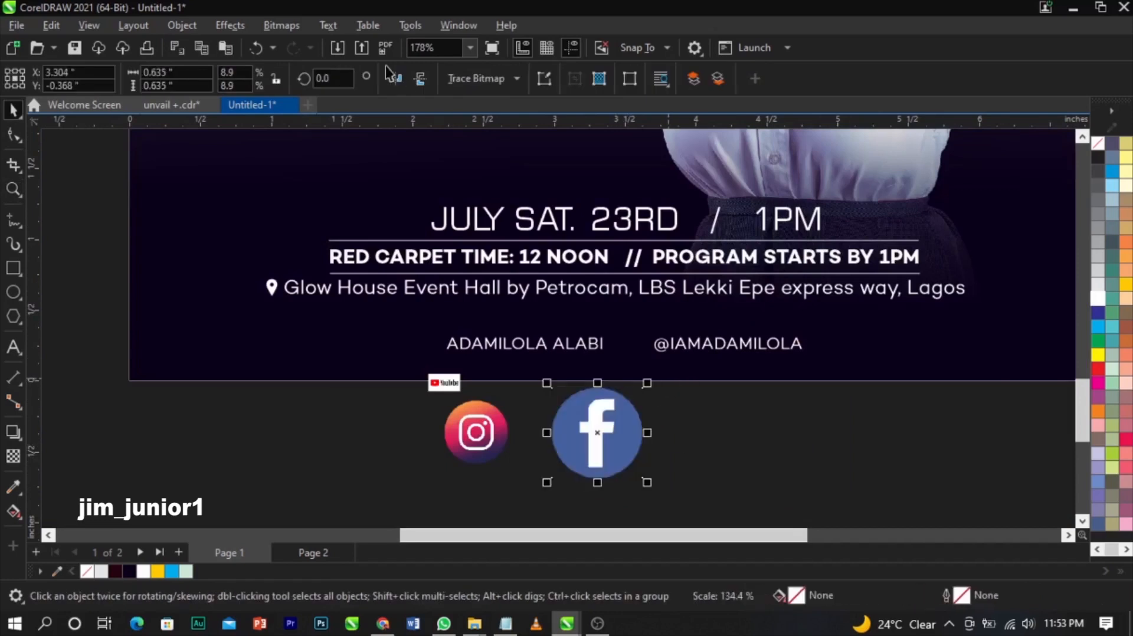
- Convert the Facebook icon to 1-bit black and white
left_click(283, 26)
mouse_move(356, 167)
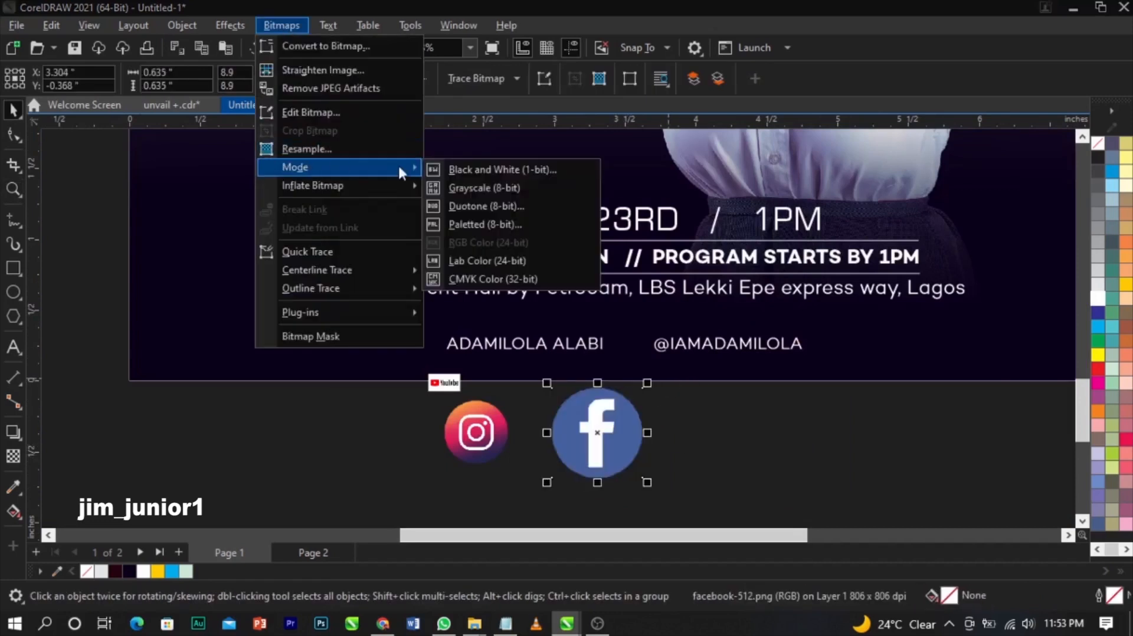
left_click(463, 169)
left_click(705, 502)
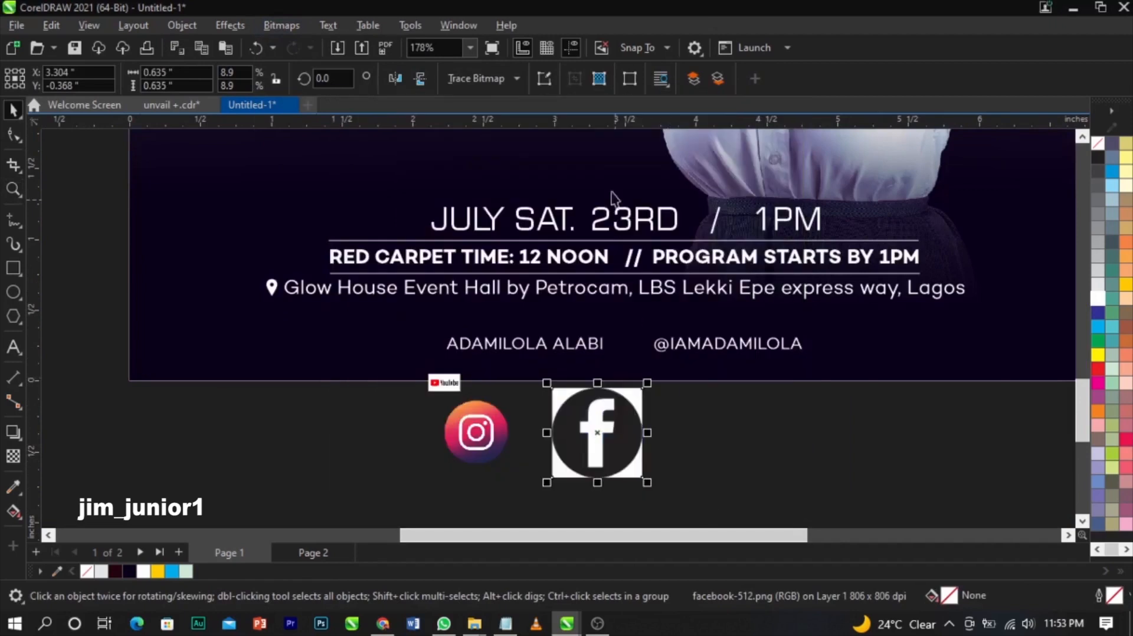
- Trace the Facebook icon as line art and delete its f shape to leave a cutout
left_click(516, 82)
mouse_move(519, 135)
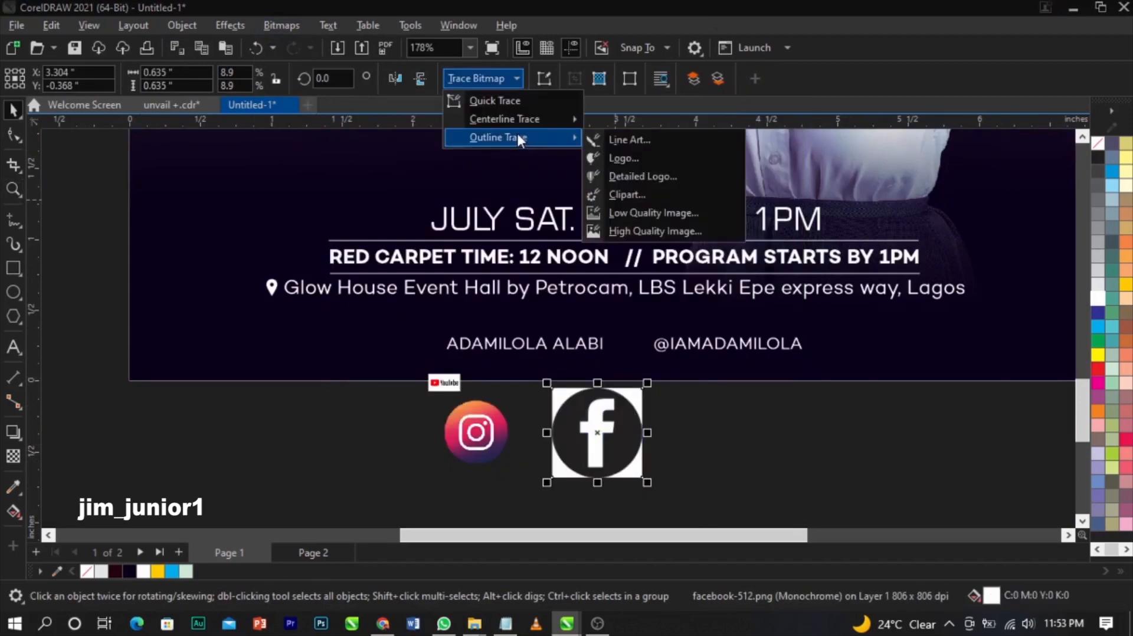
left_click(661, 141)
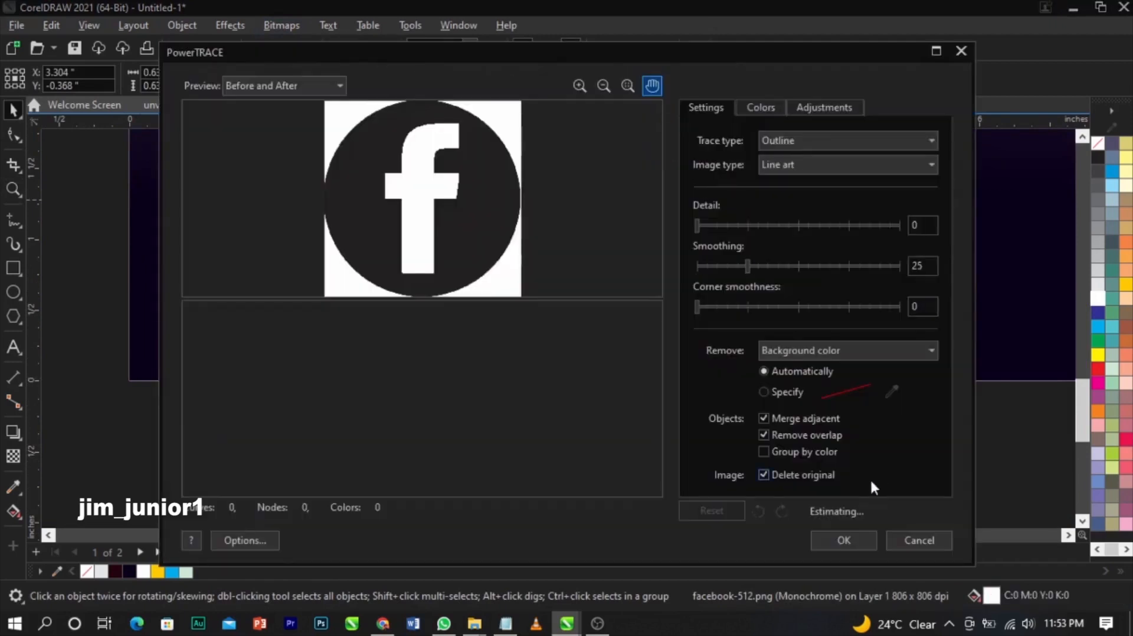
left_click(843, 540)
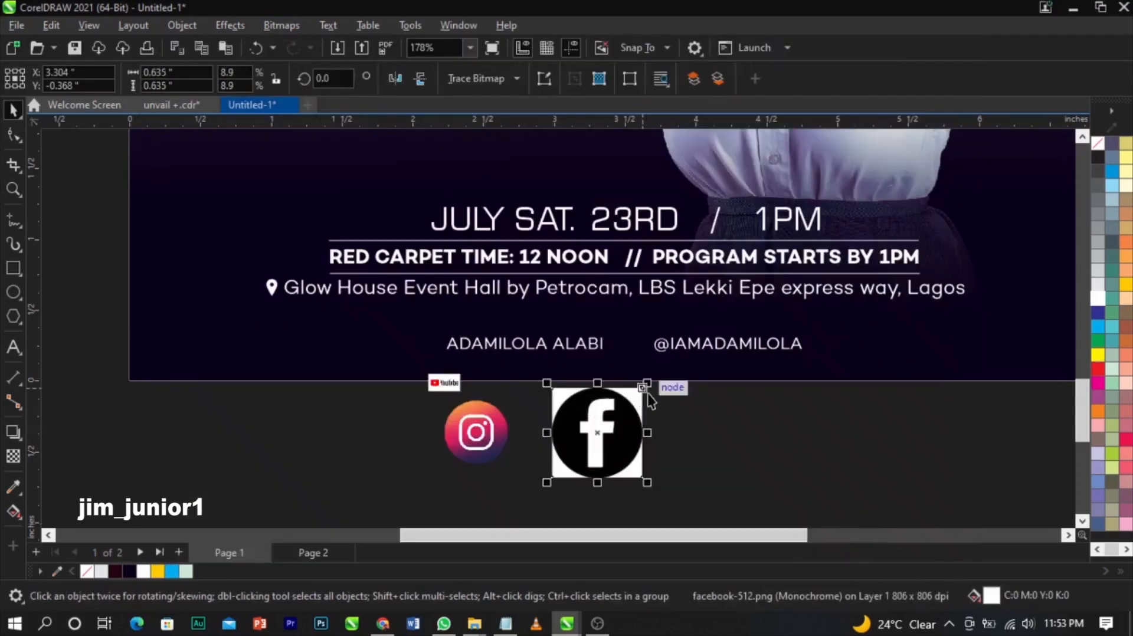
left_click(598, 422, "ctrl")
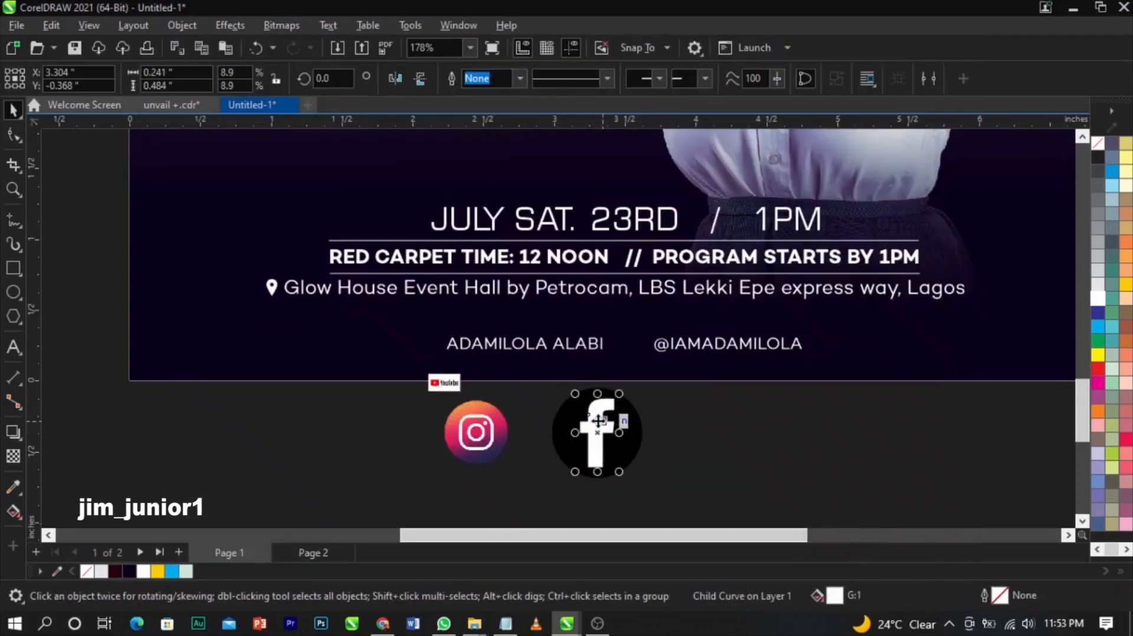
key("Delete")
- Convert the Instagram logo to 1-bit black and white with an adjusted threshold
left_click(477, 440)
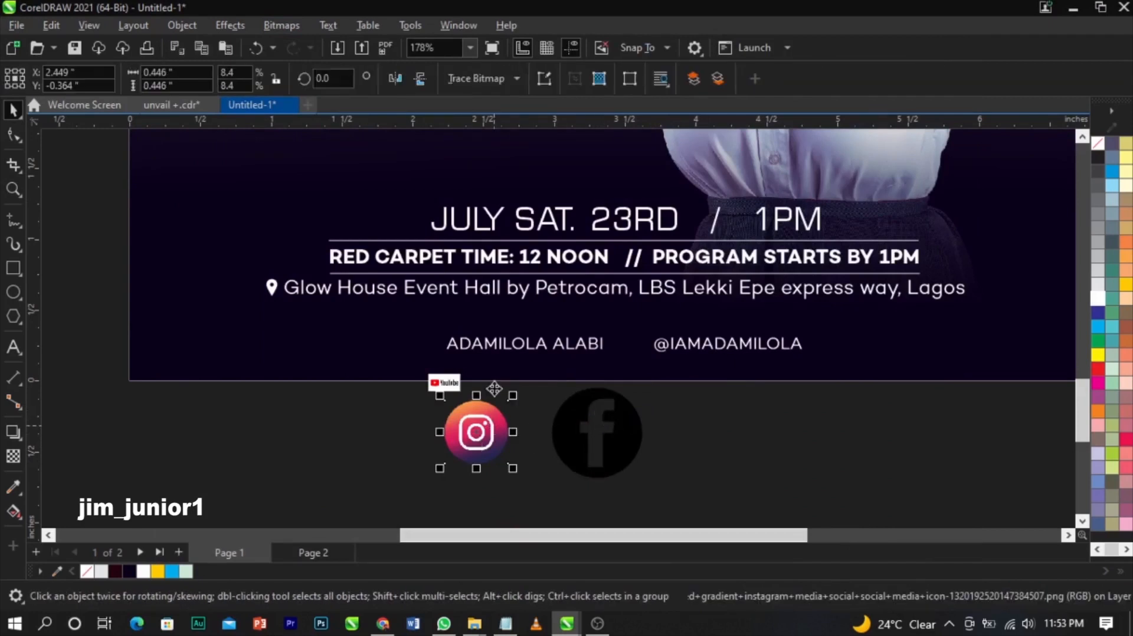
left_click(282, 25)
mouse_move(292, 167)
left_click(466, 168)
left_click(664, 443)
left_click(691, 498)
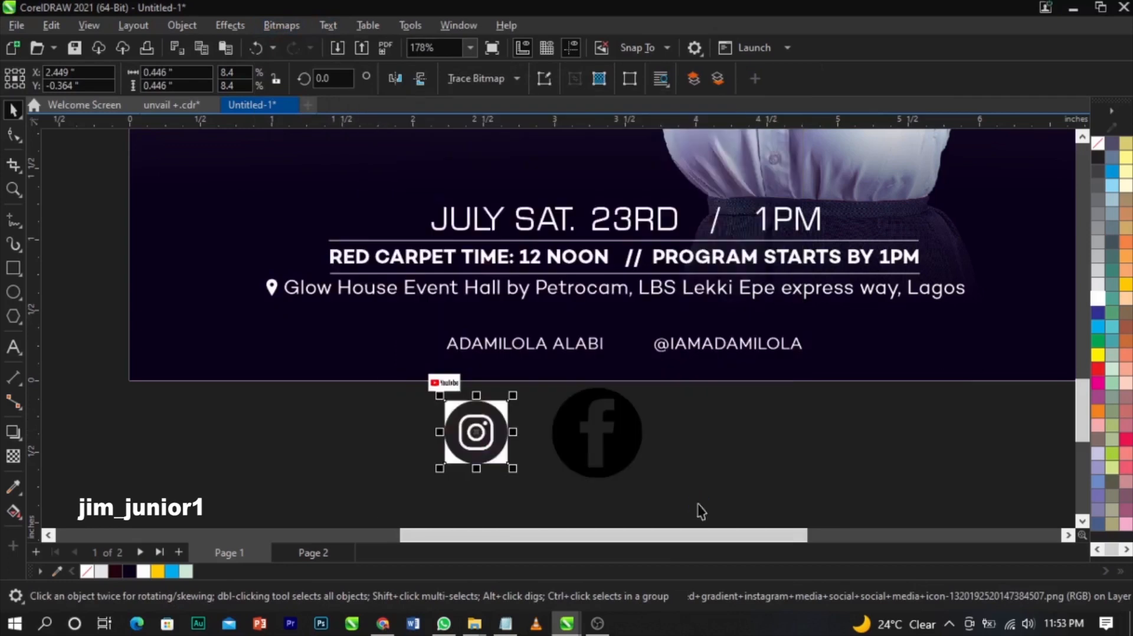
- Trace the Instagram logo as line art
left_click(517, 78)
mouse_move(532, 137)
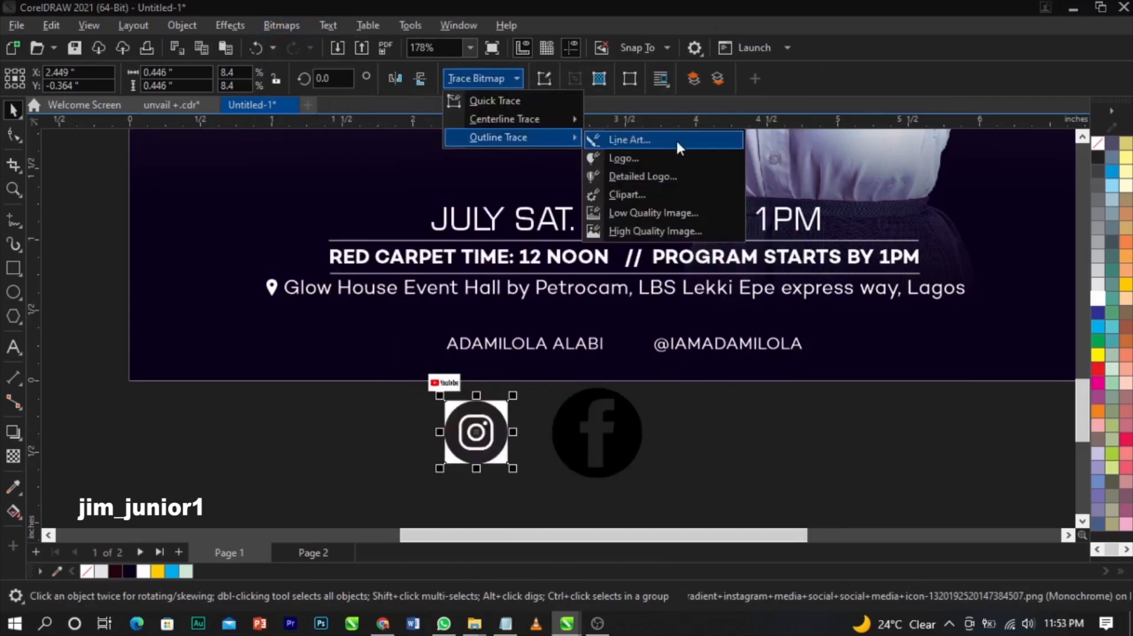
left_click(674, 139)
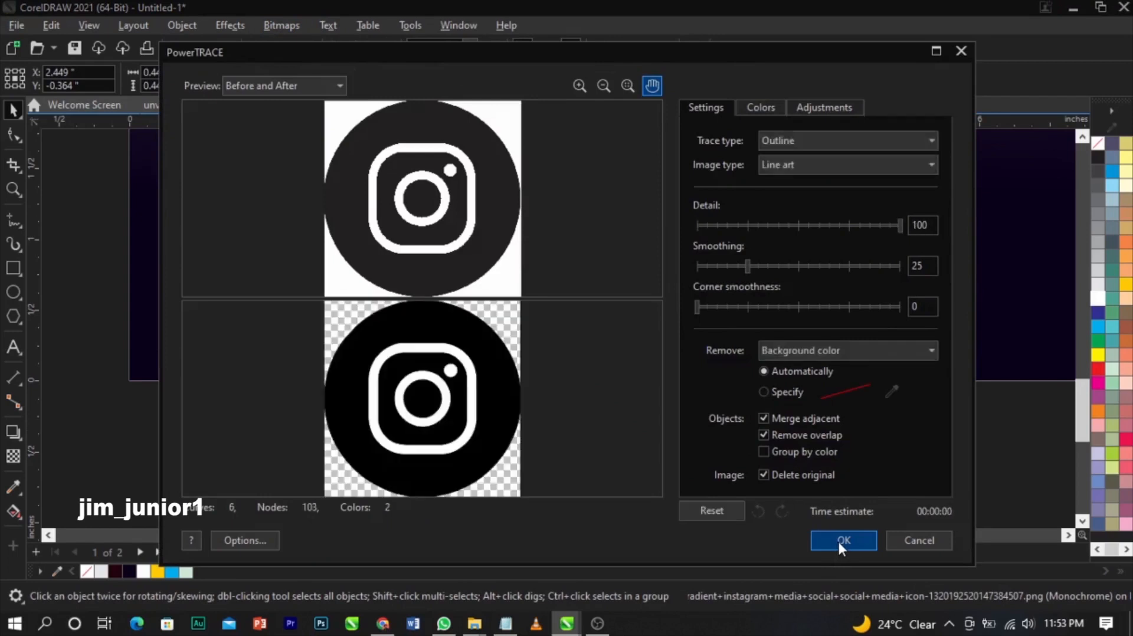
left_click(842, 540)
- Move the original Instagram image off the traced icon and delete it
left_click(510, 465)
mouse_move(504, 406)
left_mouse_down()
mouse_move(584, 399)
mouse_move(582, 382)
left_mouse_up()
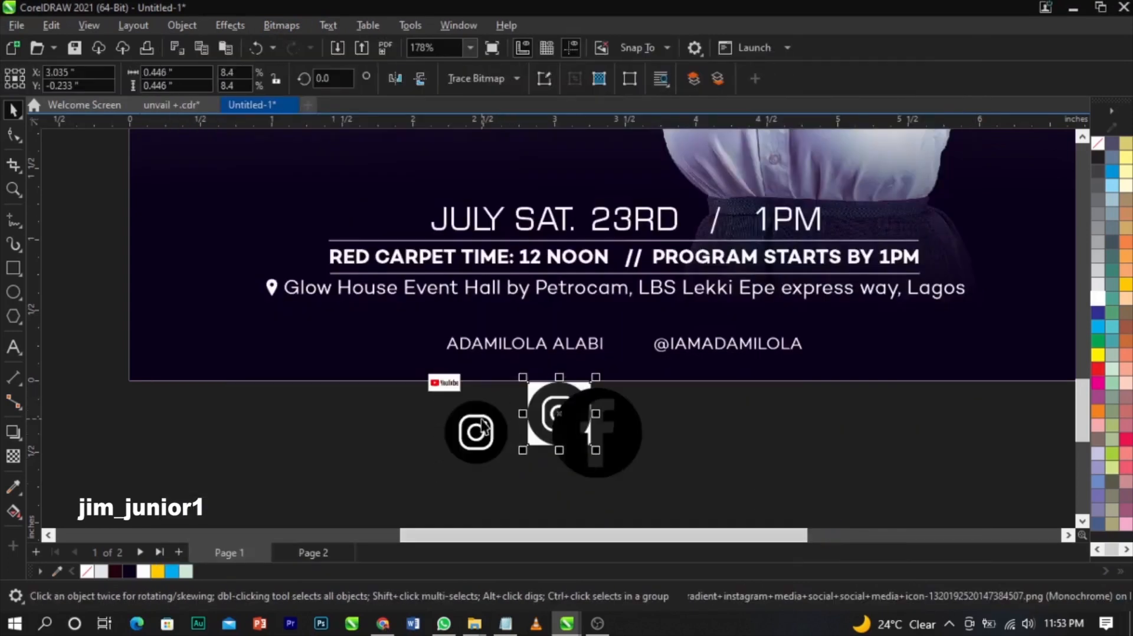
key("Delete")
left_click(476, 418)
key("z")
left_click_drag(396, 383, 598, 485)
key("space")
left_click(620, 265)
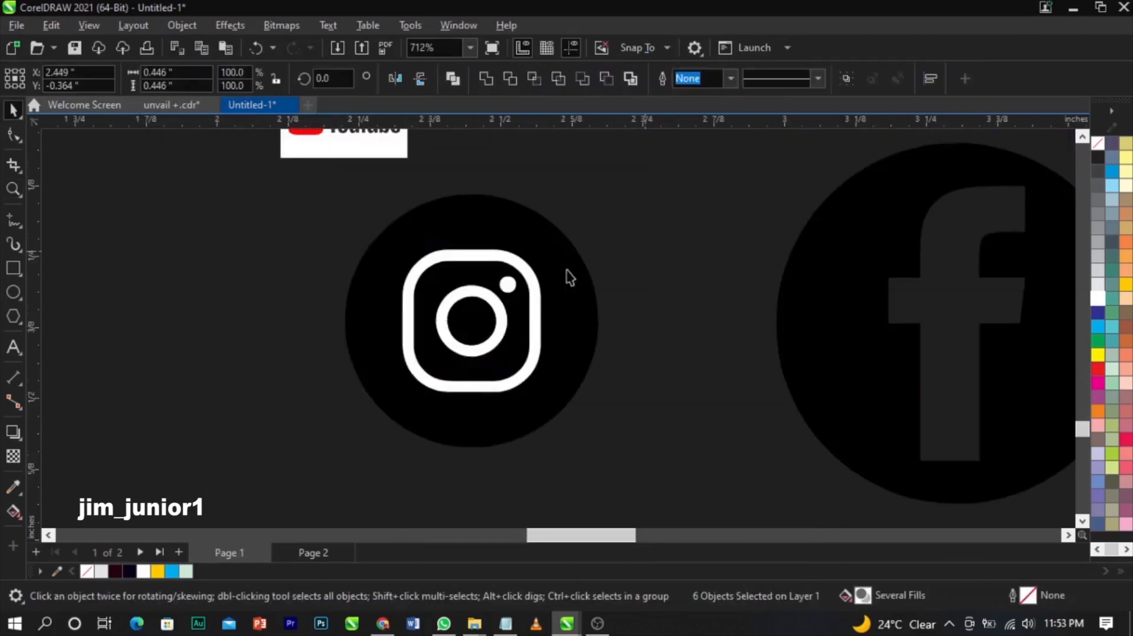
- Delete the white rounded square and small white dot from the Instagram glyph
left_click(530, 278)
key("Delete")
left_click(508, 285)
key("Delete")
key("Delete")
- Scale the Facebook icon to about 72% and place it beside the Instagram icon
left_click_drag(678, 480, 245, 176)
left_click(799, 346)
left_click_drag(769, 151, 818, 200)
left_click_drag(882, 323, 675, 324)
- Fill both icons white and shrink them together to about 31%
left_click(510, 369, "shift")
scroll(510, 370, "down", 4)
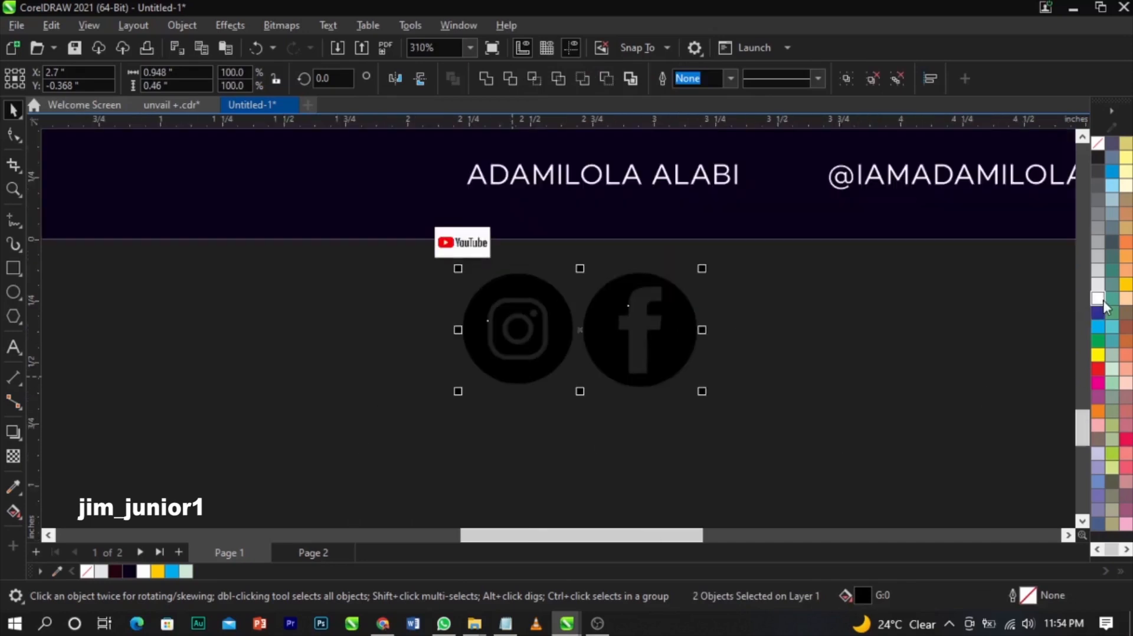
left_click(1101, 300)
left_click_drag(701, 391, 543, 403)
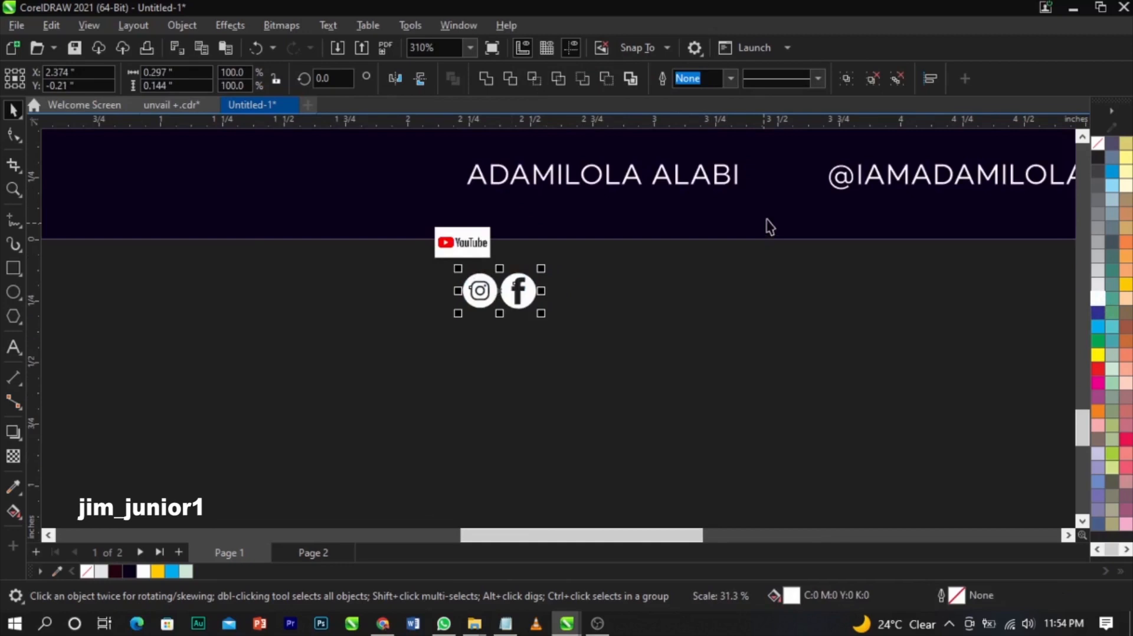
- Briefly enter and exit editing of the name and handle text, then reselect both icons
left_click(837, 177)
double_click(844, 180)
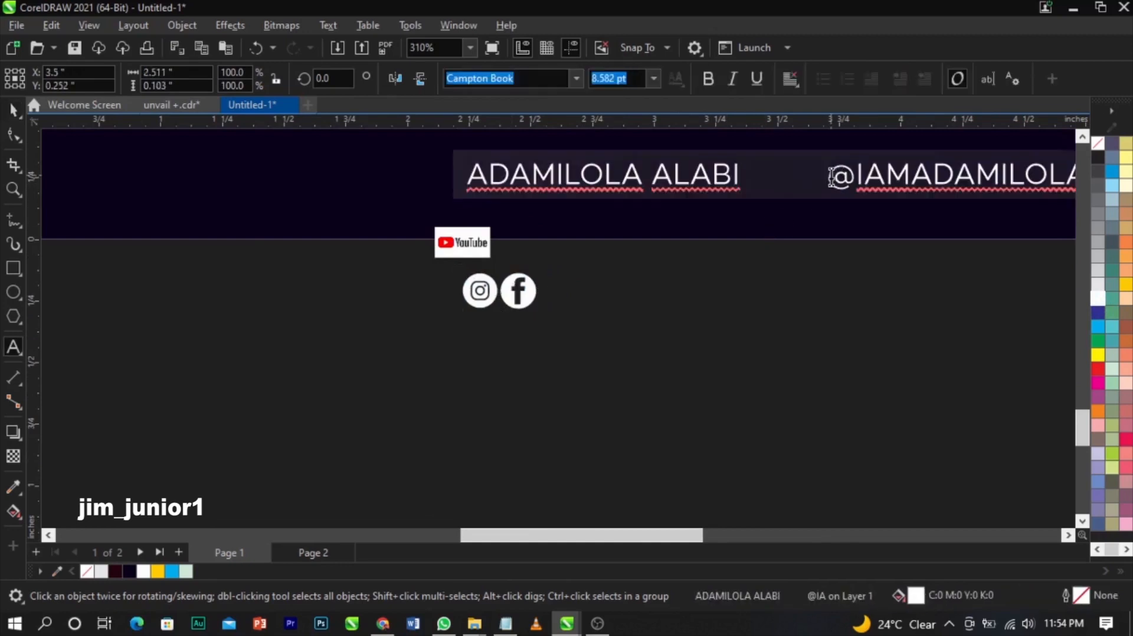
key("ctrl+space")
left_click(520, 299)
left_click(471, 300, "shift")
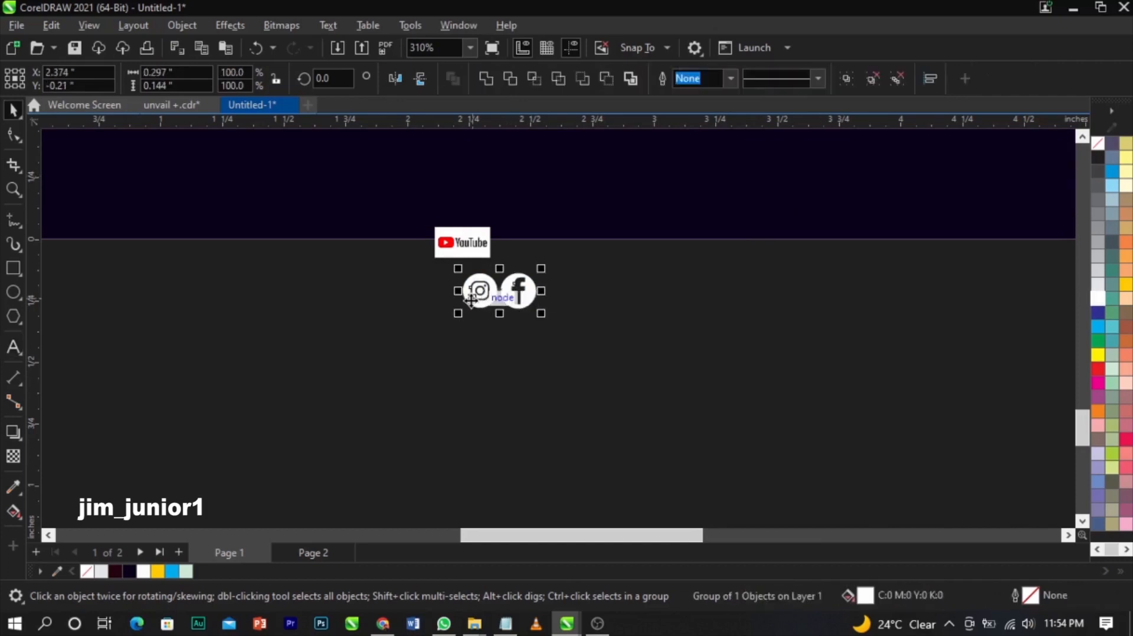
- Group the two icons, place them before the handle, and break the banner text apart
key("ctrl+g")
left_click_drag(483, 290, 806, 175)
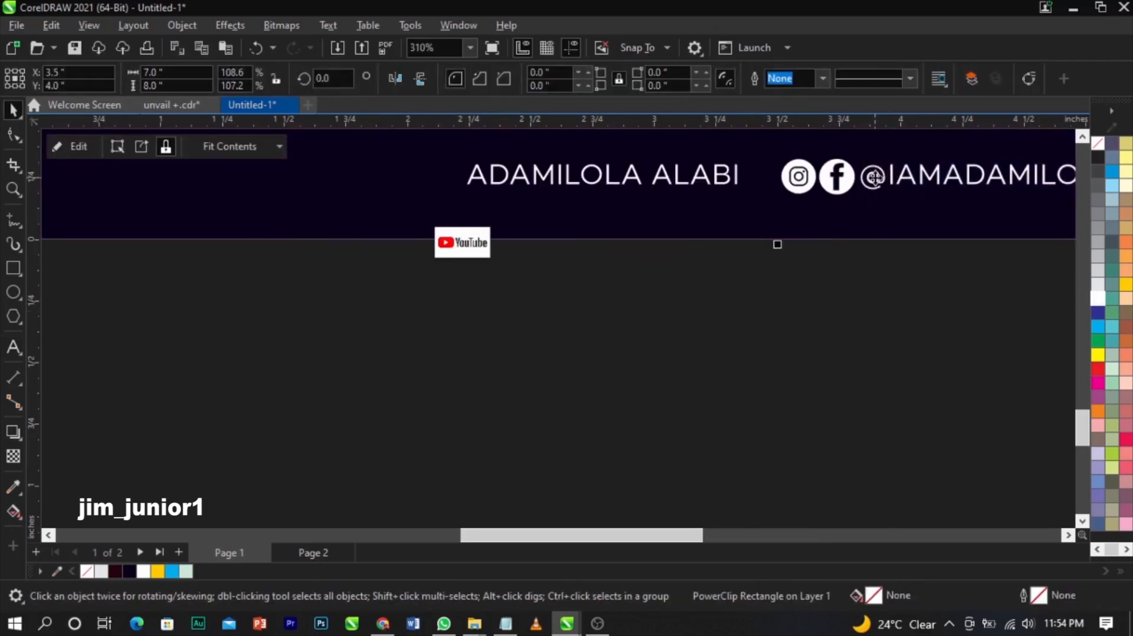
left_click(877, 183, "ctrl")
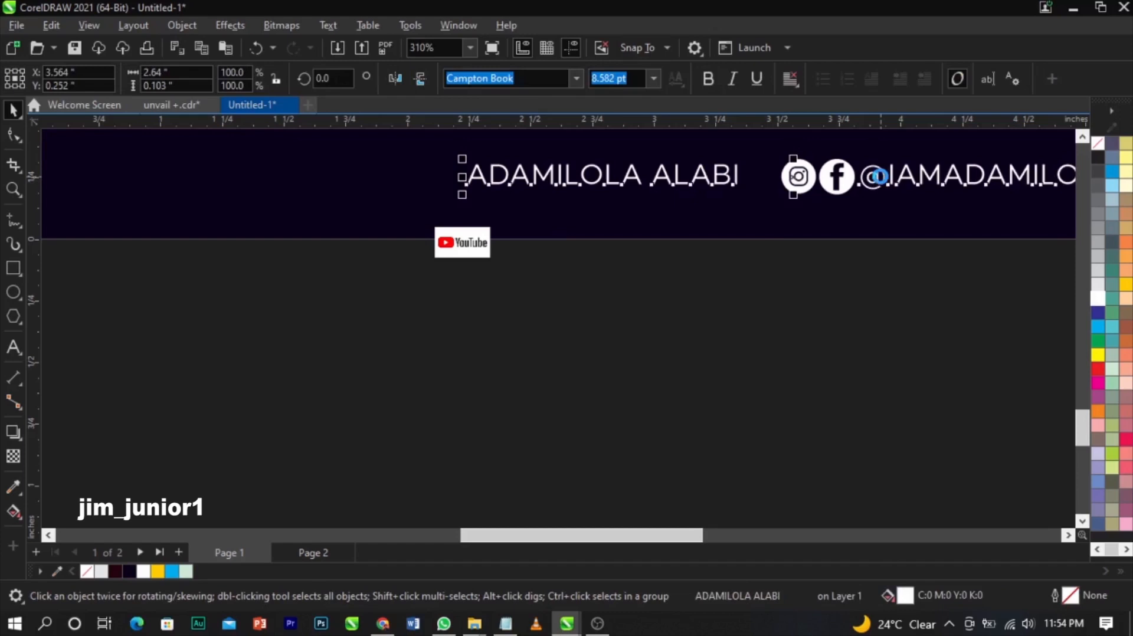
key("ctrl+k")
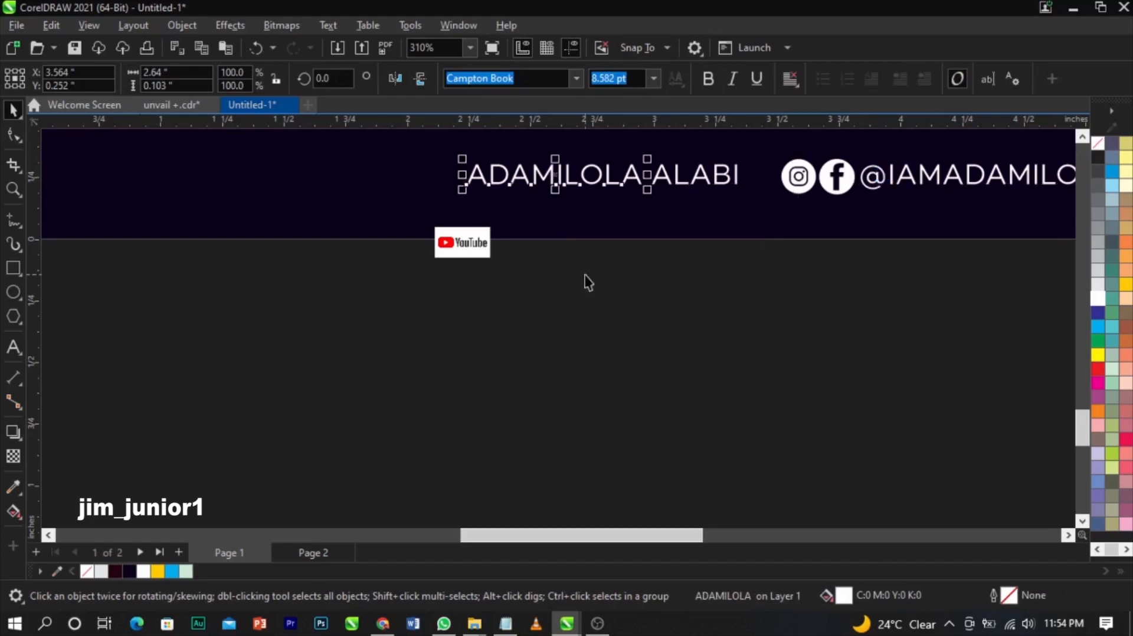
left_click(473, 274)
scroll(472, 275, "down", 3)
left_click_drag(620, 303, 897, 200)
scroll(676, 222, "up", 2)
scroll(675, 223, "up", 2)
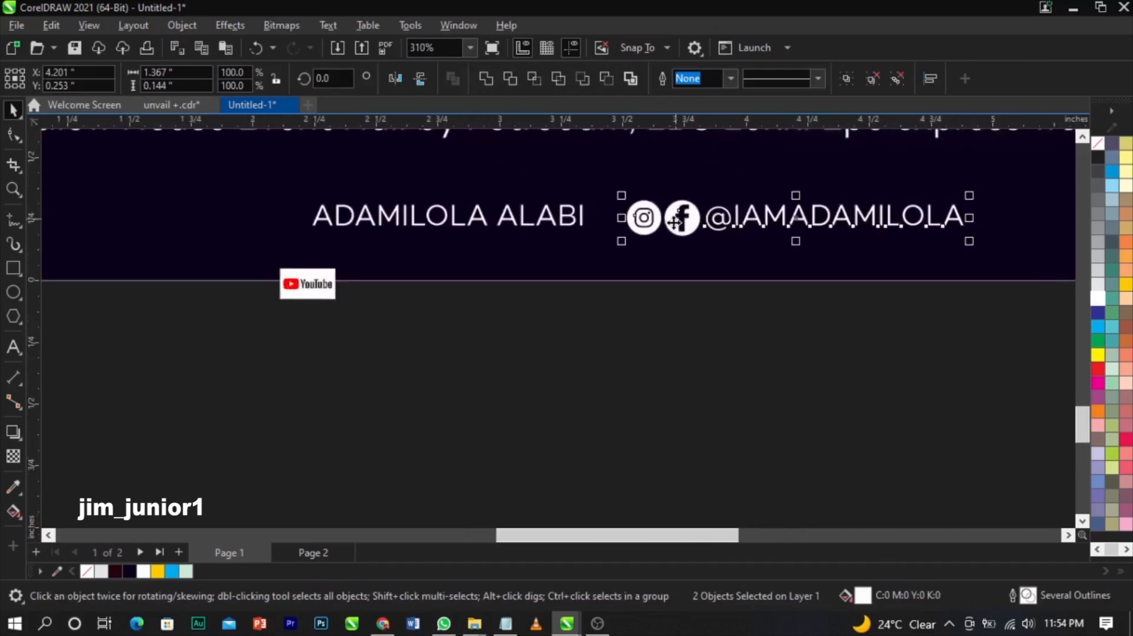
left_click_drag(686, 221, 704, 223)
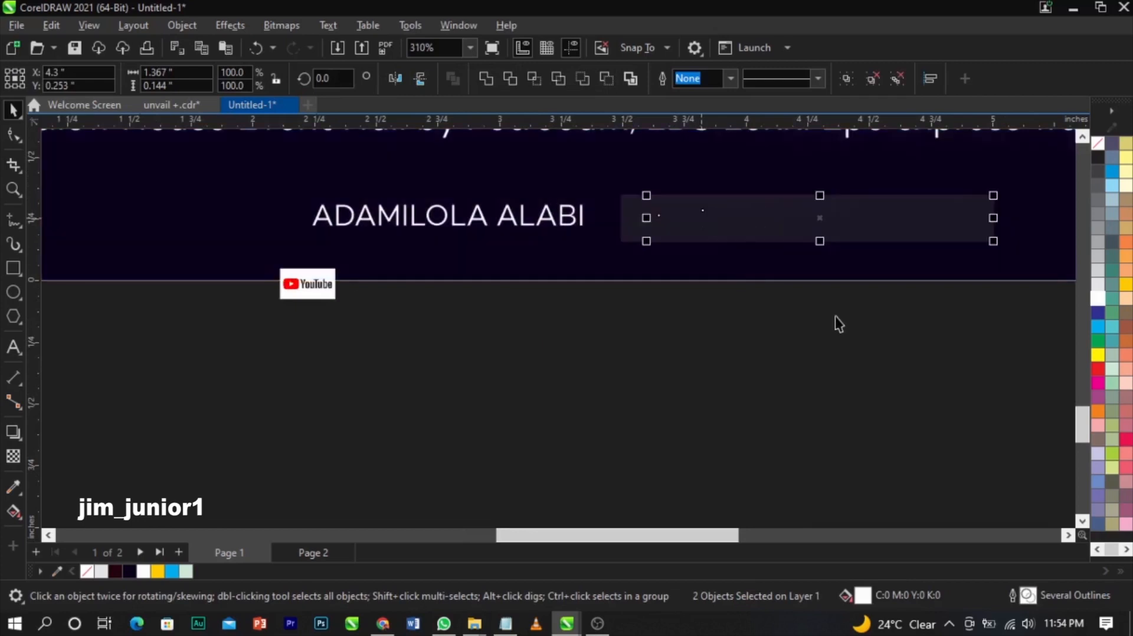
- Enlarge the YouTube logo
left_click_drag(1025, 326, 305, 192)
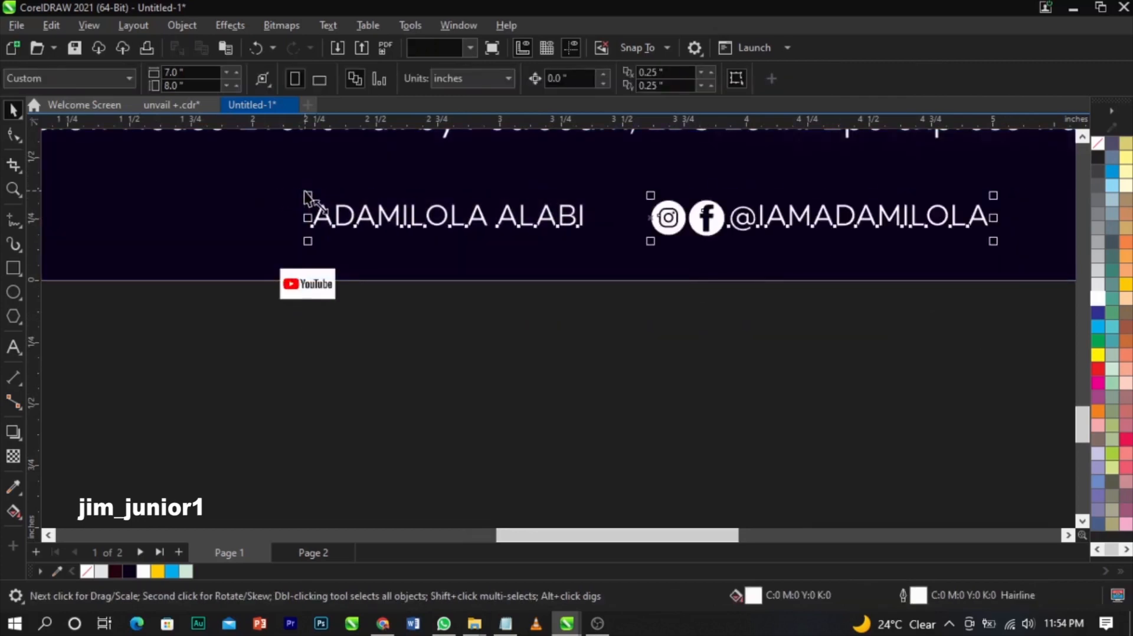
left_click(308, 295)
left_click_drag(340, 305, 512, 420)
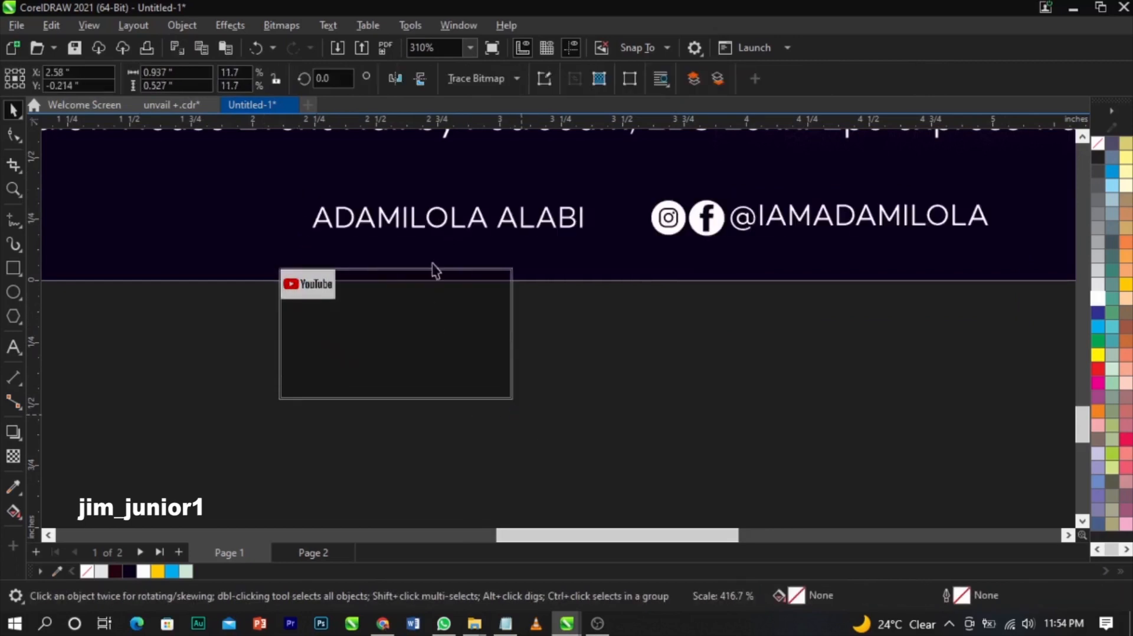
- Convert the YouTube logo to black and white and trace it as Line Art
left_click(281, 25)
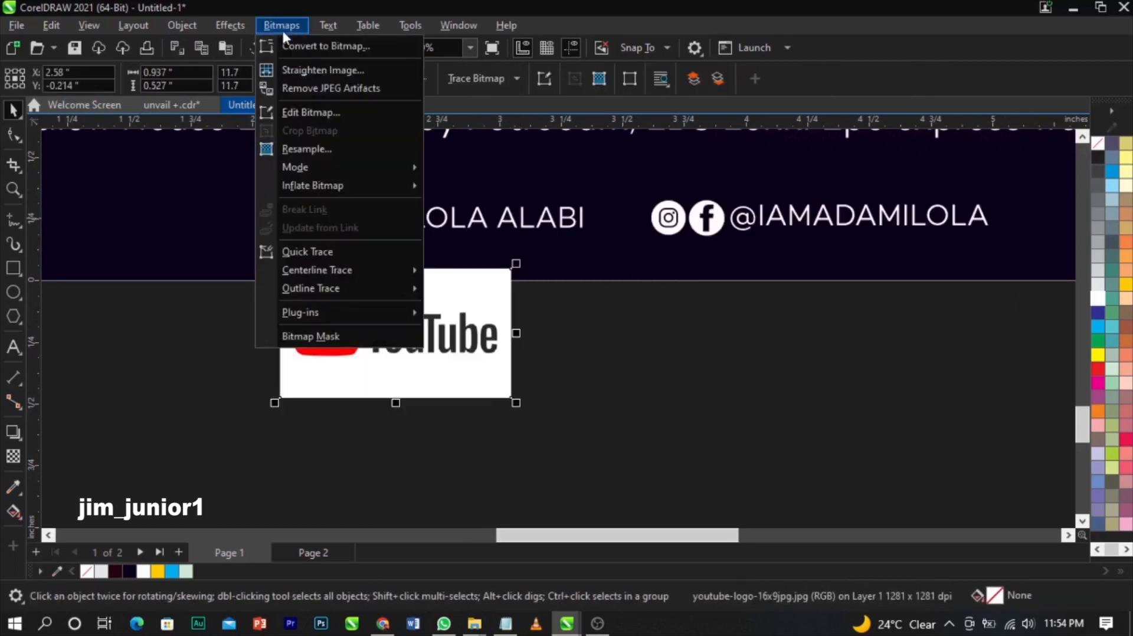
mouse_move(328, 167)
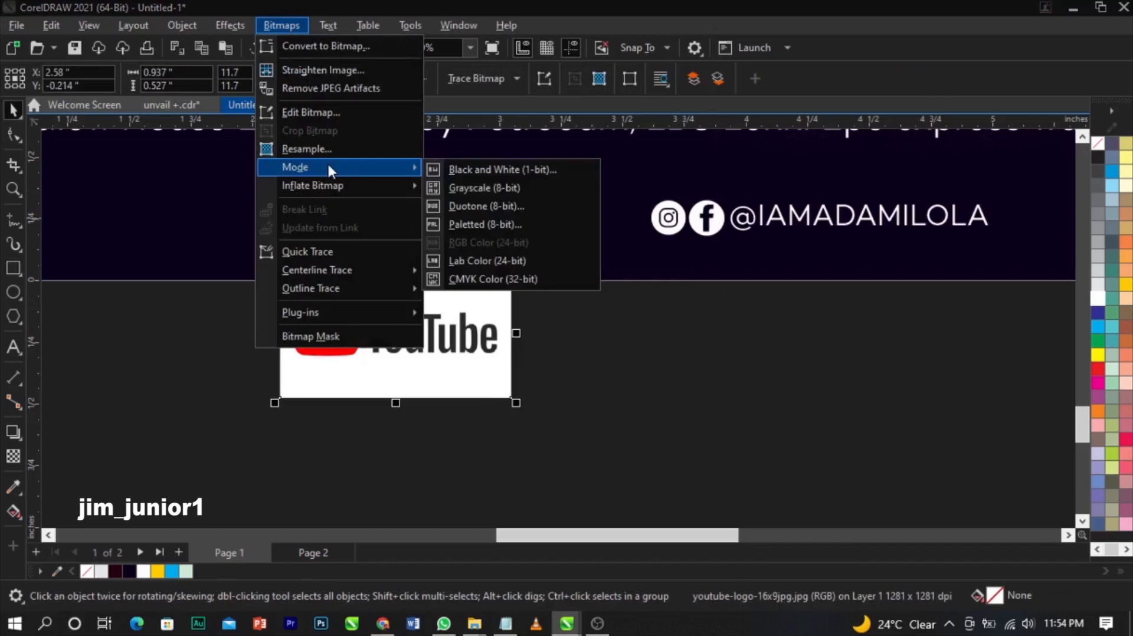
left_click(511, 171)
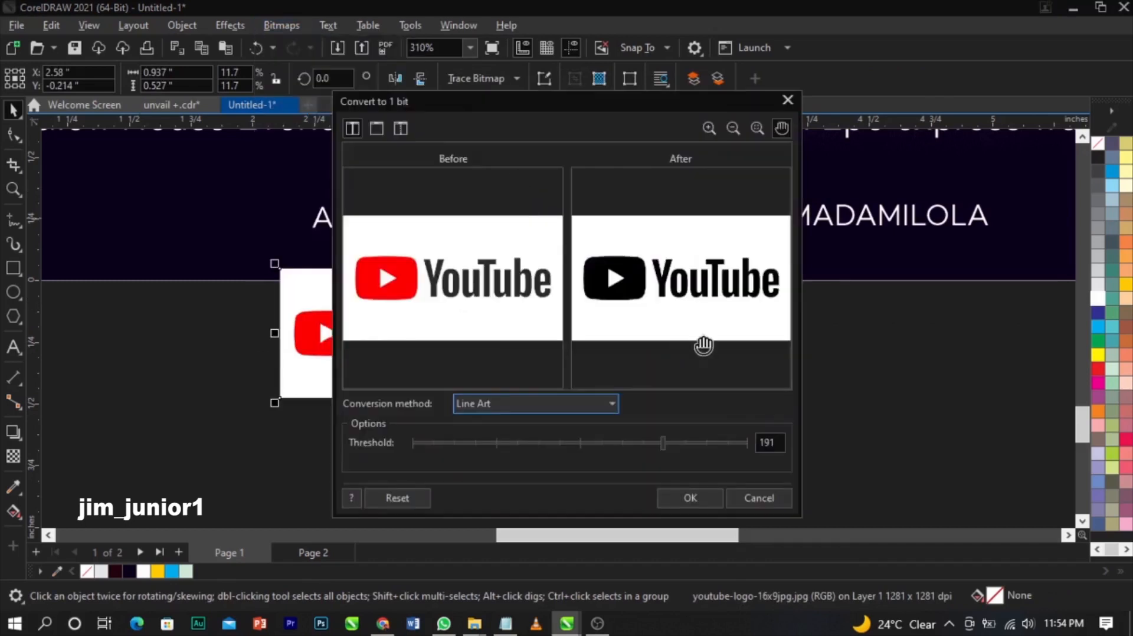
left_click(702, 498)
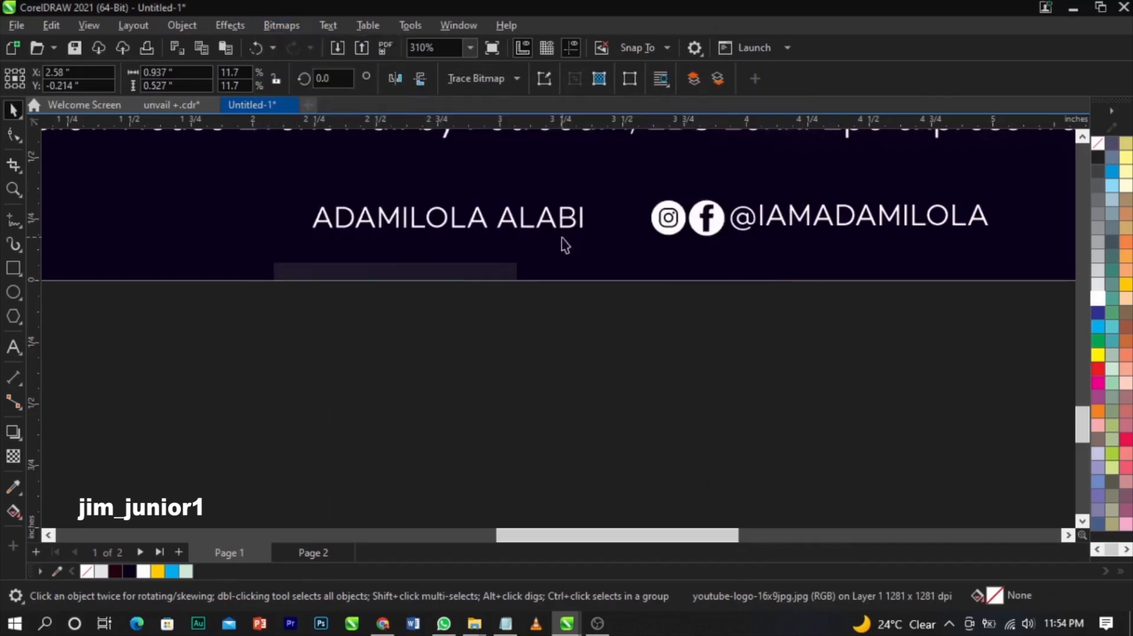
left_click(513, 80)
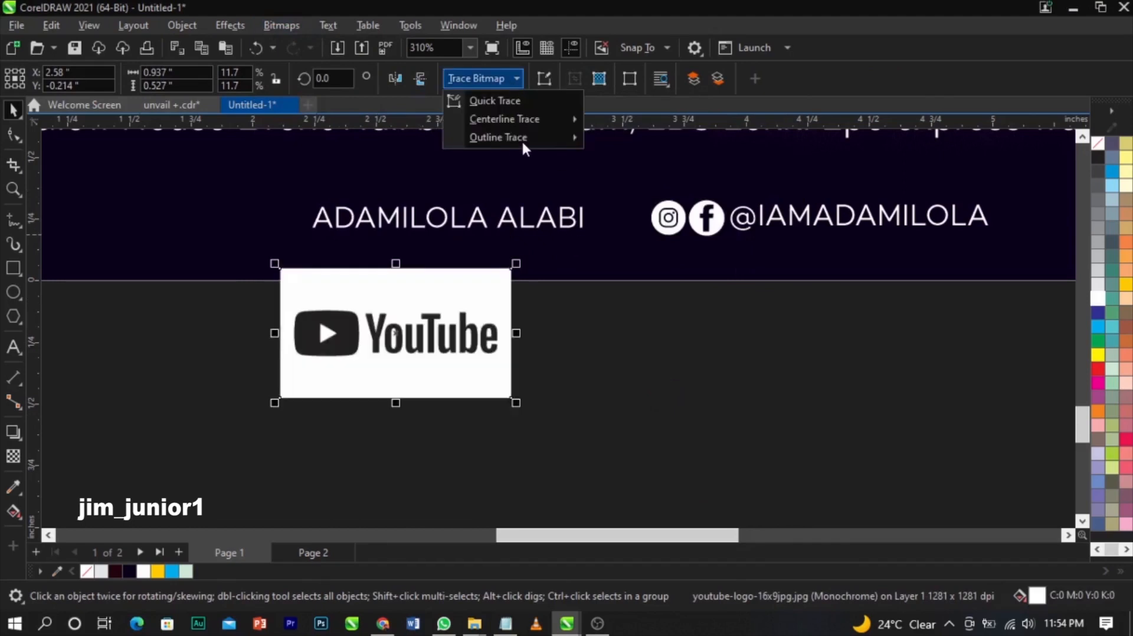
mouse_move(524, 138)
left_click(608, 137)
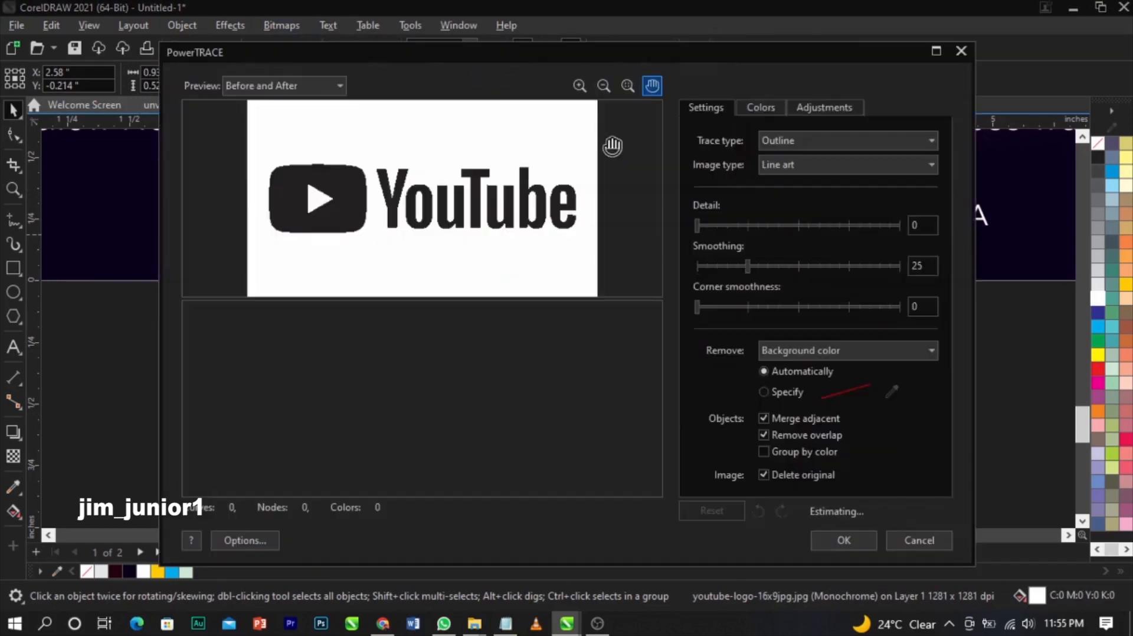
left_click(842, 540)
- Delete the original YouTube bitmap and the traced lettering, keeping only the play button
left_click(420, 384)
key("Delete")
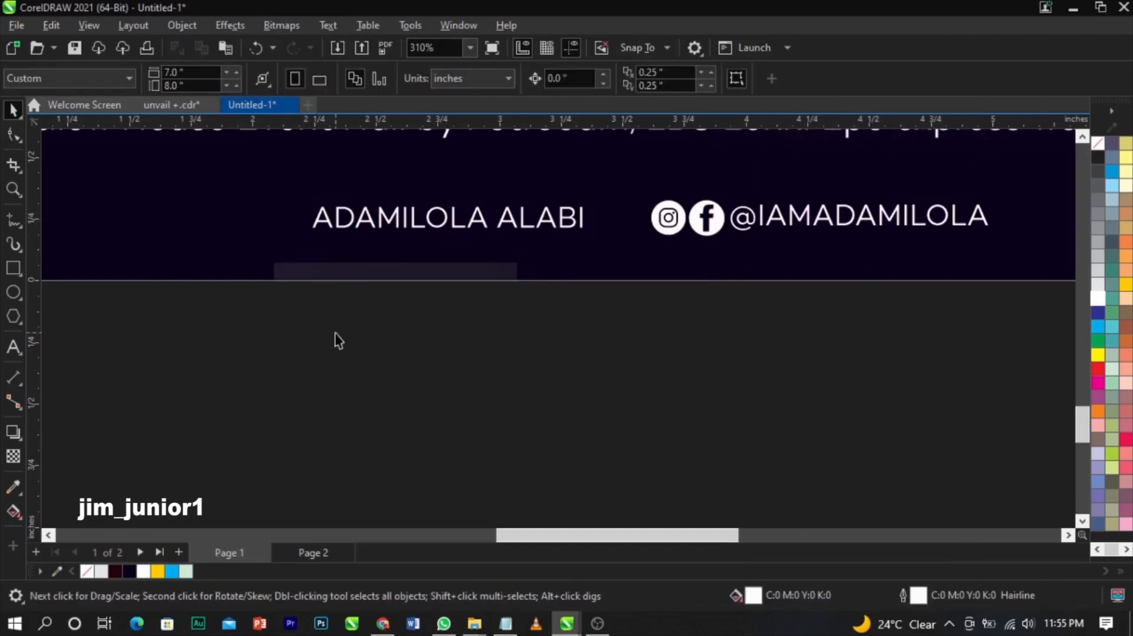
left_click(546, 374)
left_click(470, 342)
left_click_drag(534, 306, 377, 393)
key("Delete")
left_click(323, 334)
left_click(1097, 298)
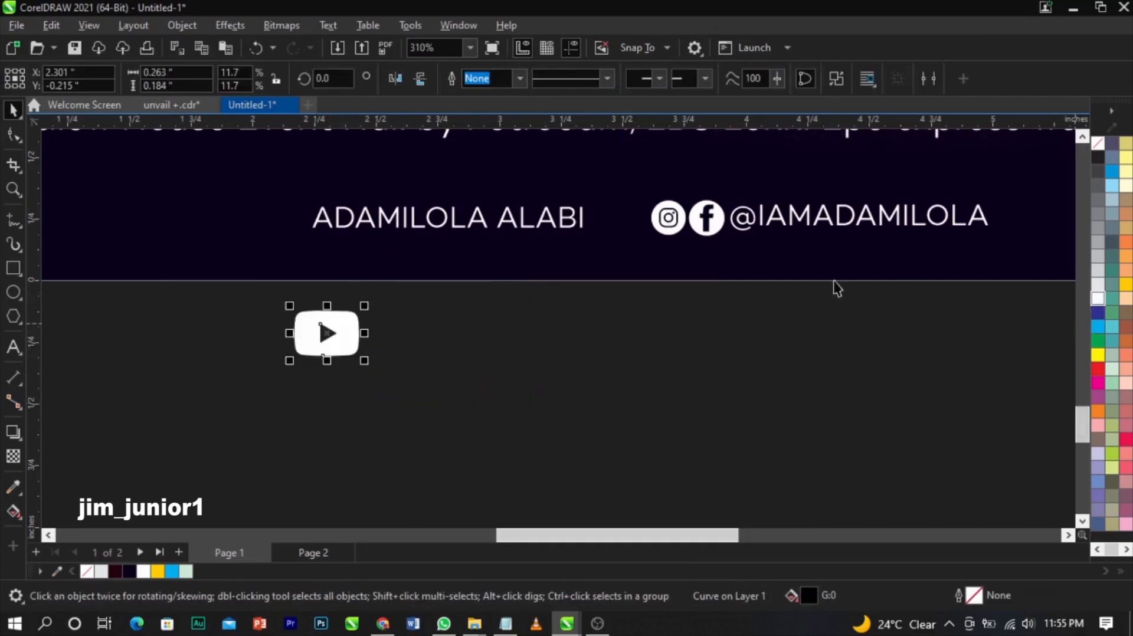
left_click_drag(364, 361, 284, 228)
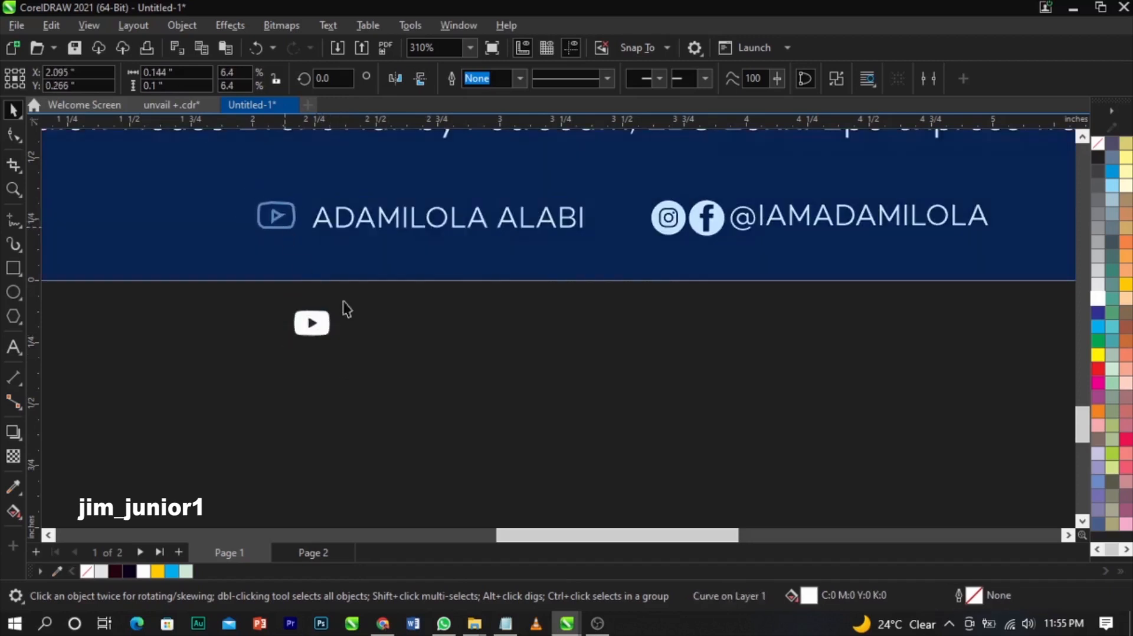
left_click(466, 341)
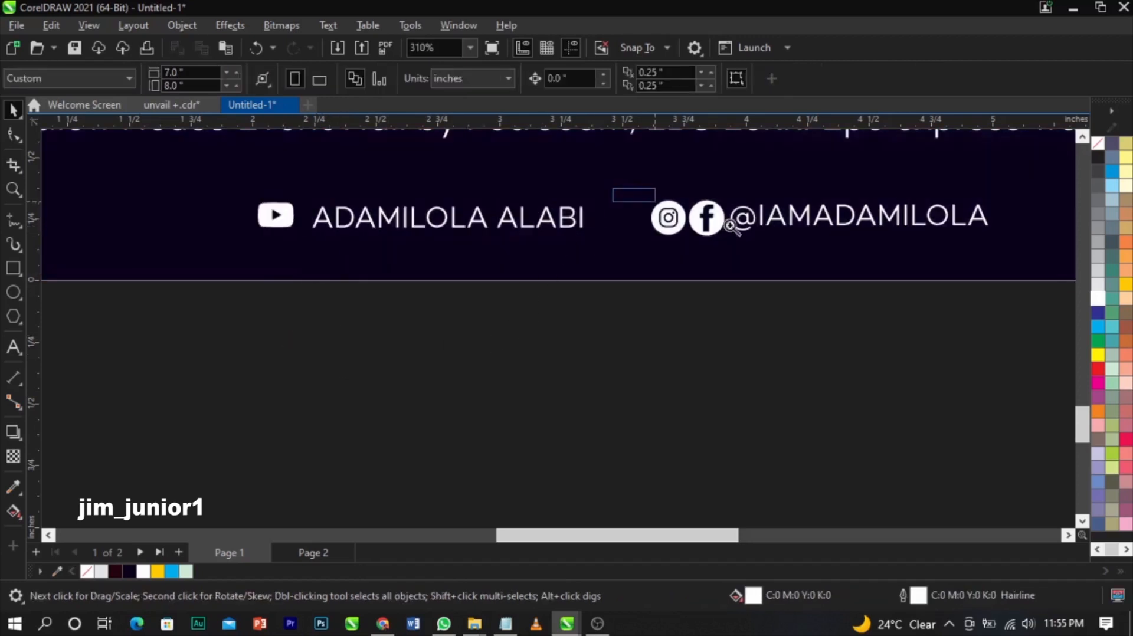
- Scale the Facebook circle to about 97% so it matches the Instagram circle's height
key("z")
left_click_drag(614, 189, 771, 245)
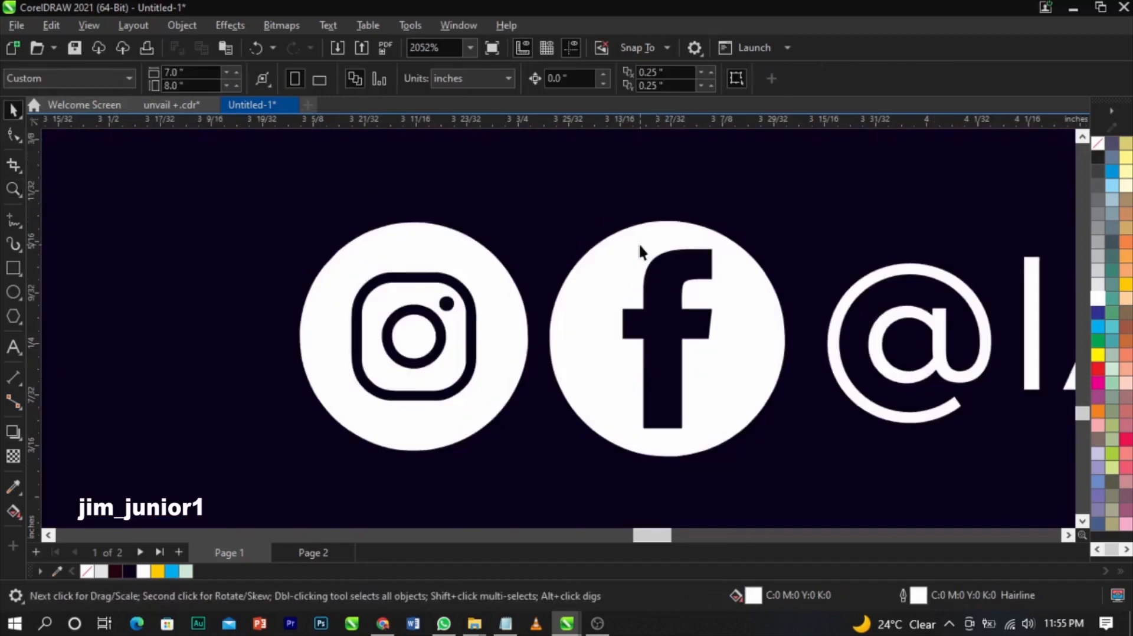
left_click(639, 246)
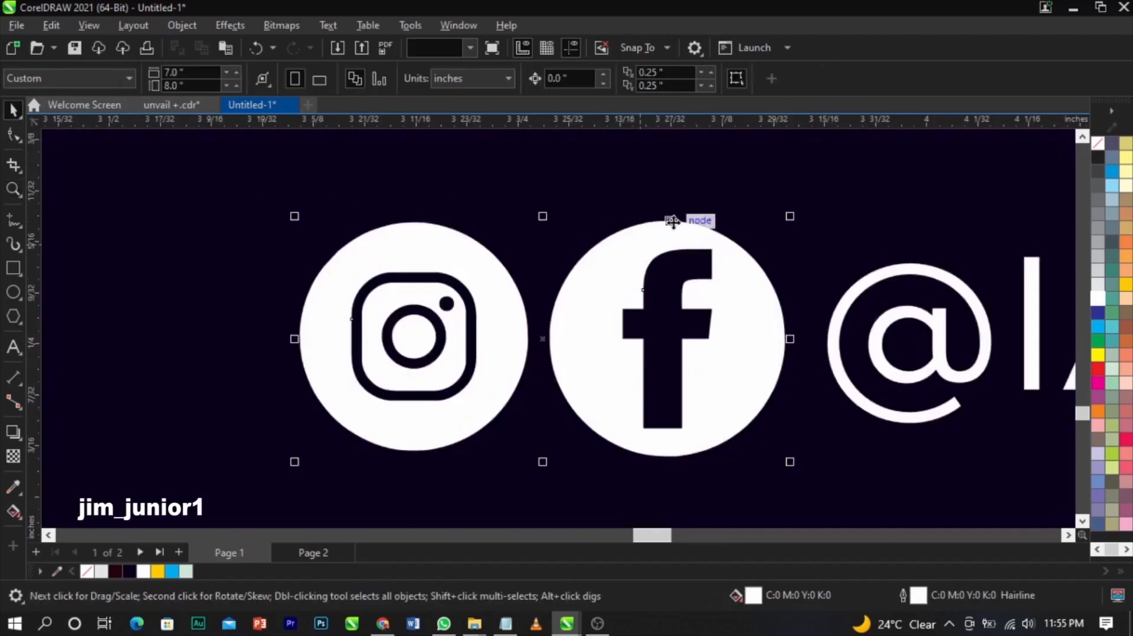
left_click_drag(610, 122, 605, 452)
left_click(725, 453)
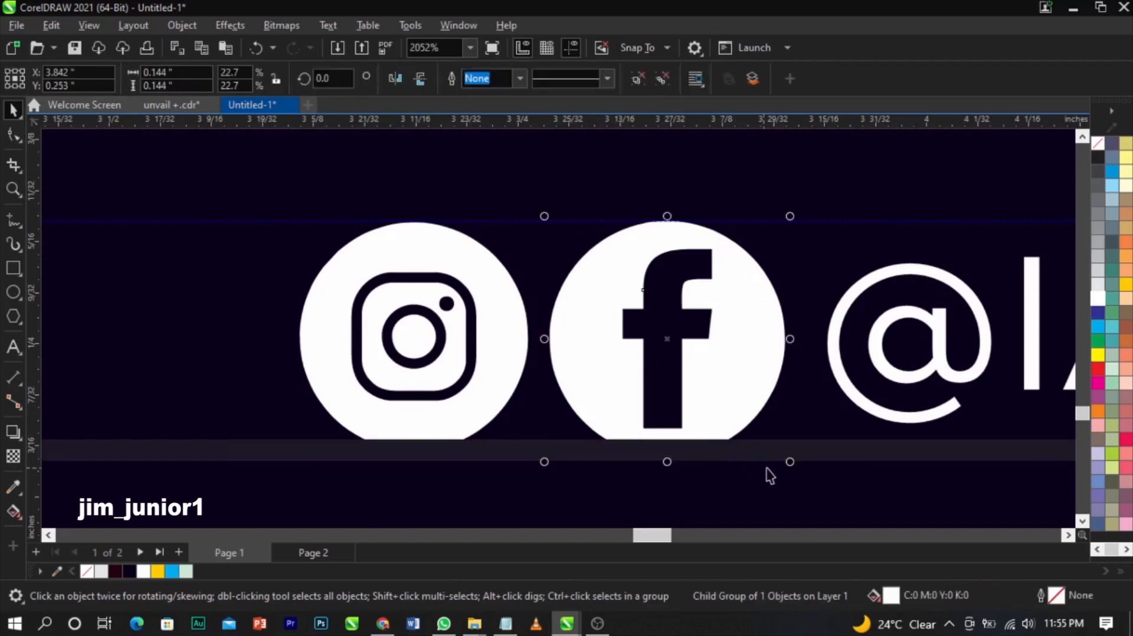
left_click_drag(791, 469, 784, 451)
- Delete the top and bottom helper guidelines and zoom to show the whole page
left_click(788, 450)
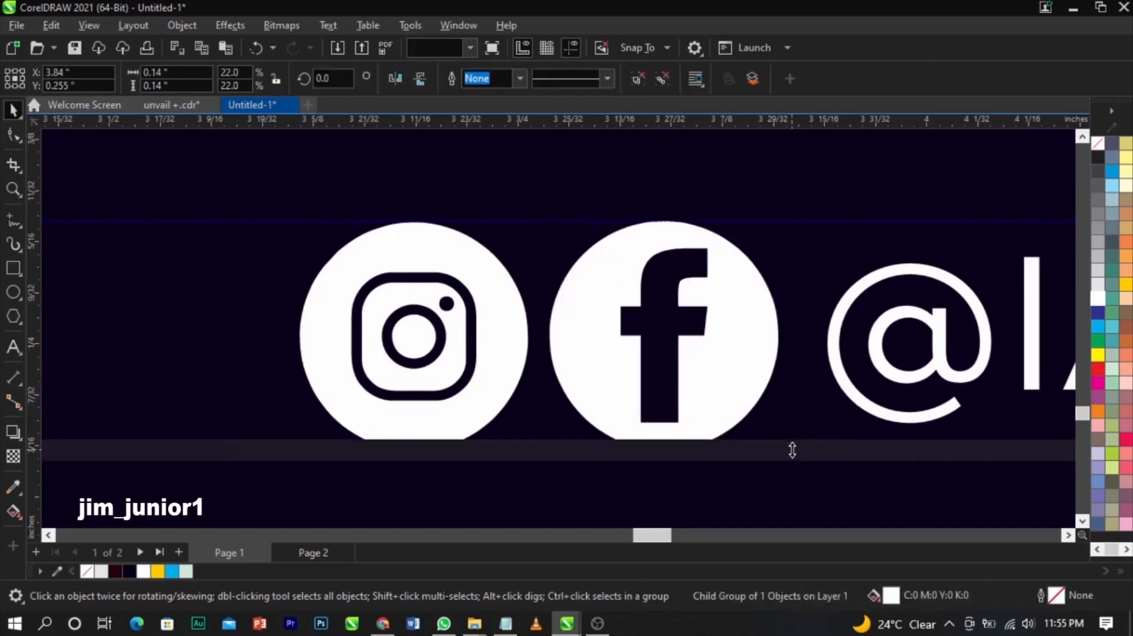
key("Delete")
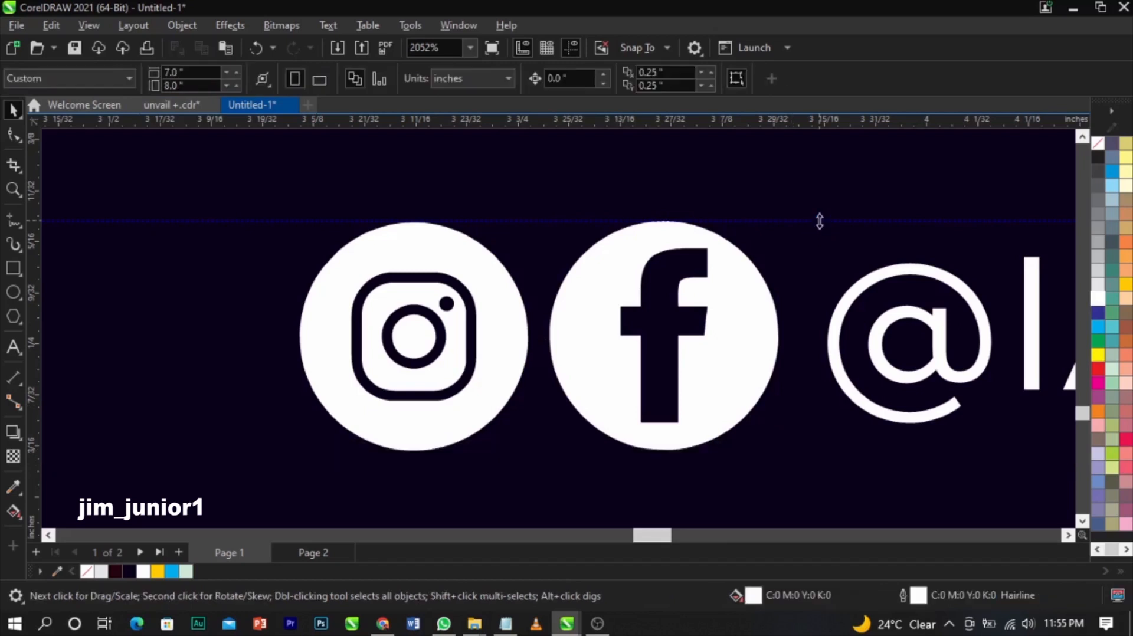
left_click(819, 221)
key("Delete")
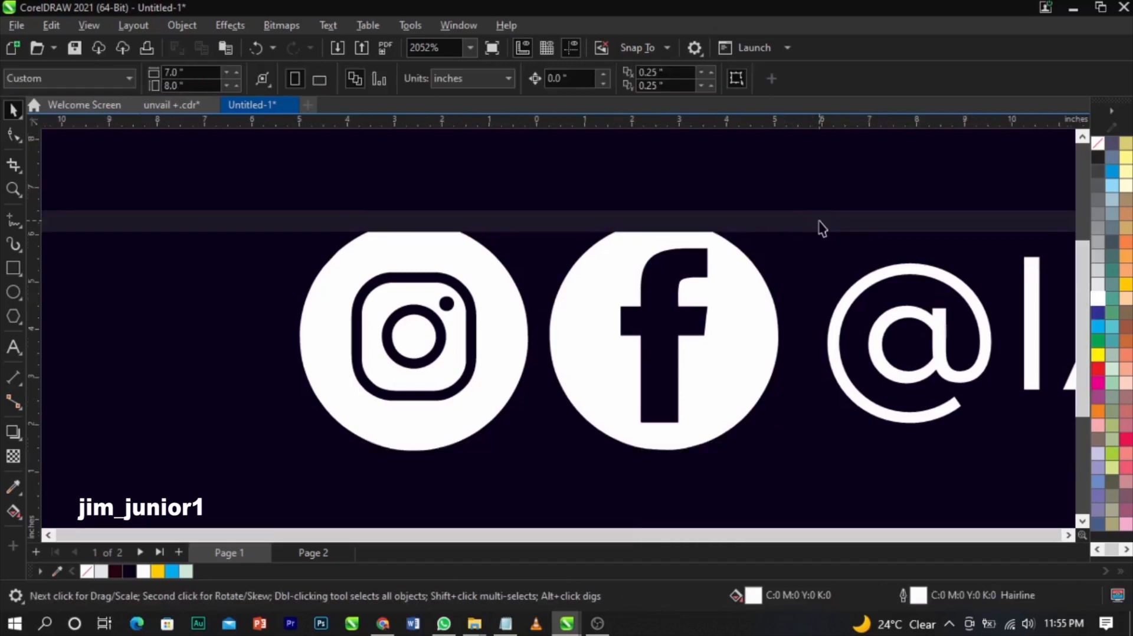
key("shift+F4")
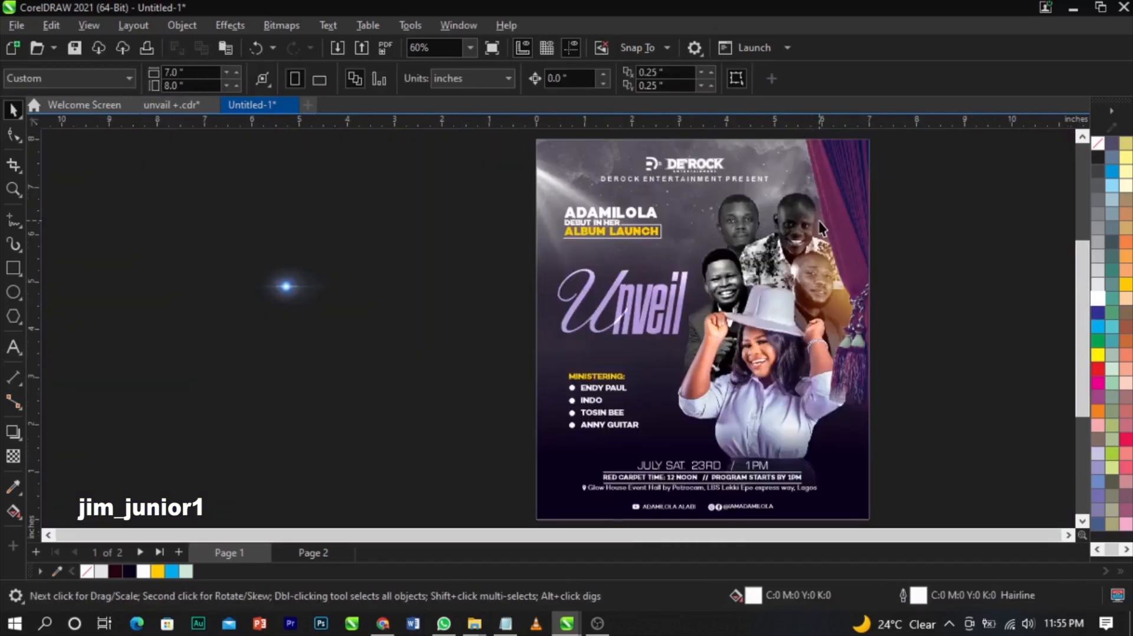
- Move the lens flare onto the Unveil title and nudge the nveil text slightly
left_click(275, 287)
left_click_drag(275, 288, 646, 295)
key("z")
left_click_drag(459, 241, 856, 353)
key("space")
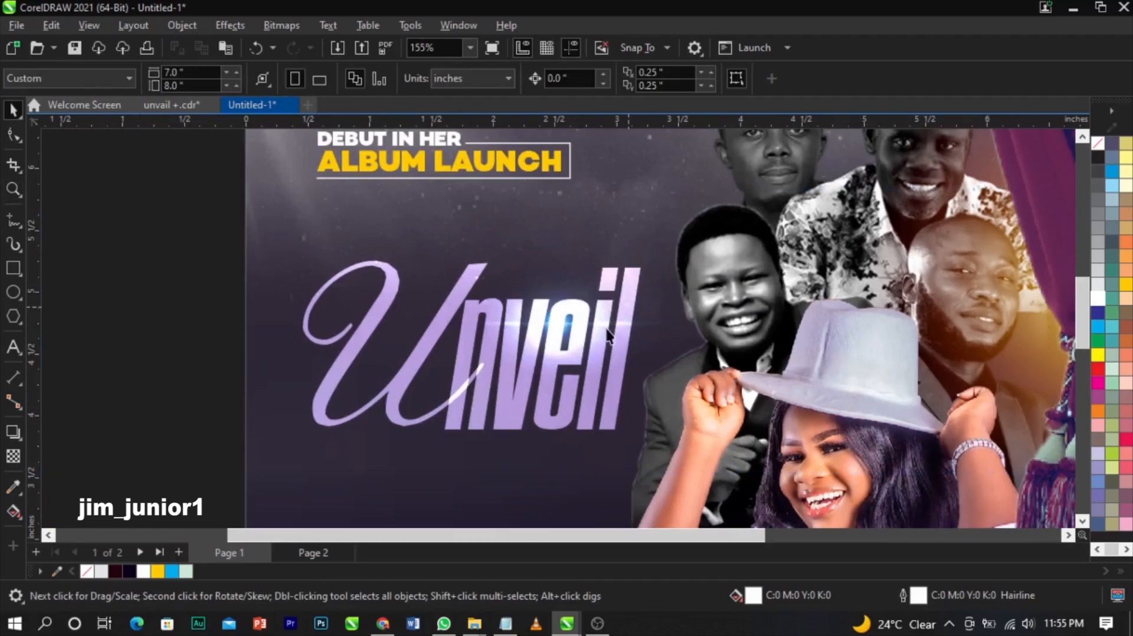
left_click(616, 323)
left_click_drag(607, 328, 616, 324)
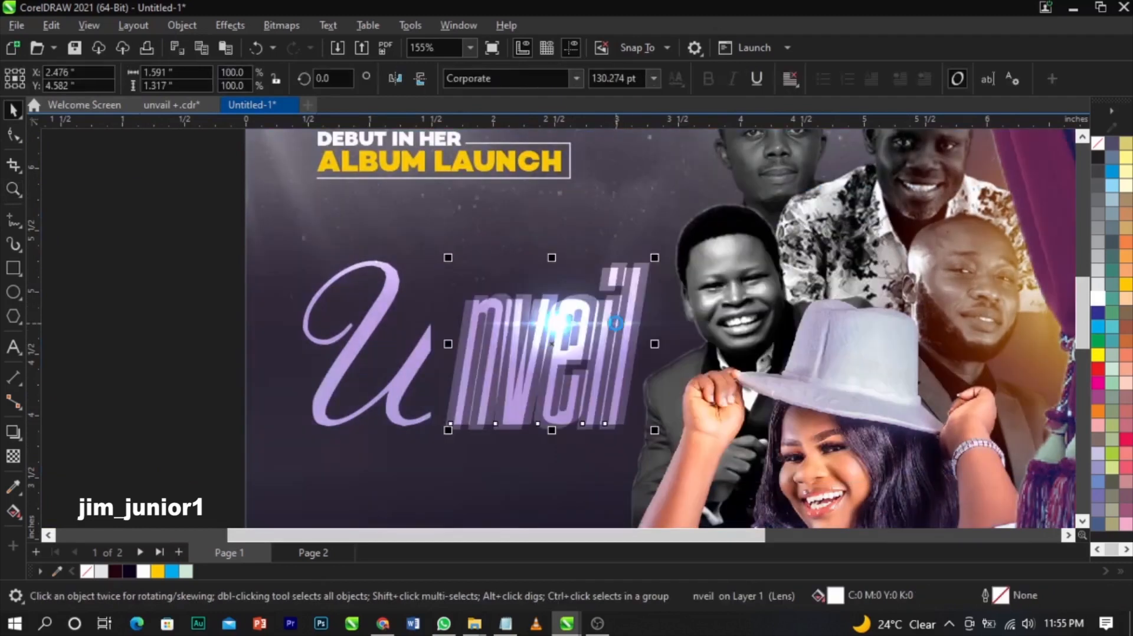
- Enlarge the lens flare roughly 175% and beyond, positioning it over the Unveil letters
mouse_move(670, 321)
left_mouse_down()
mouse_move(692, 311)
mouse_move(670, 301)
left_mouse_up()
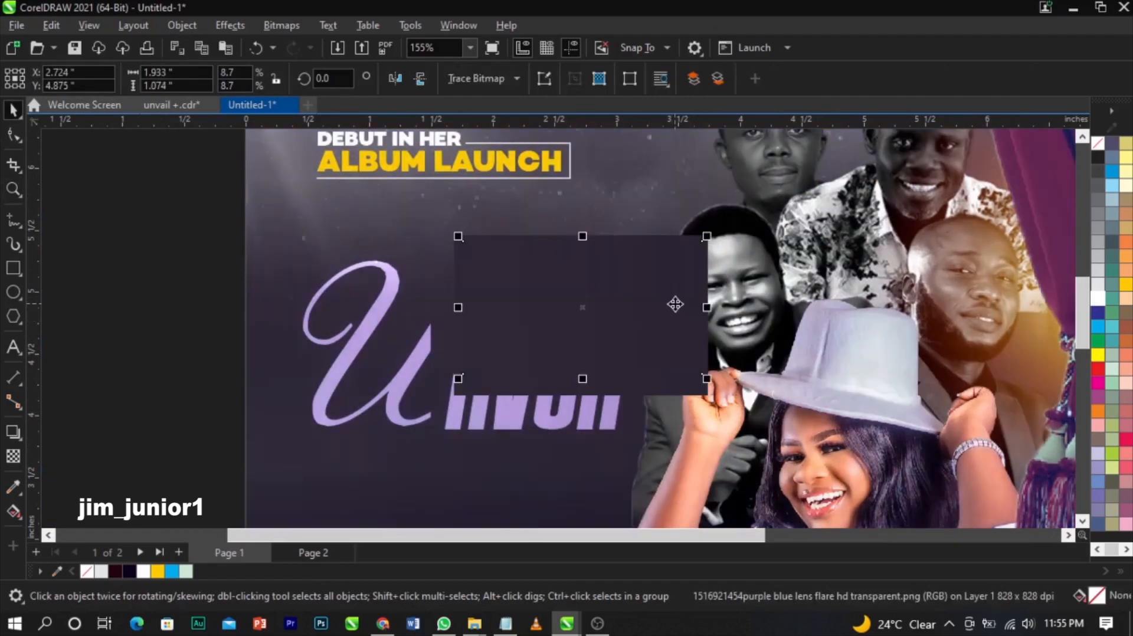
left_click_drag(706, 378, 734, 371)
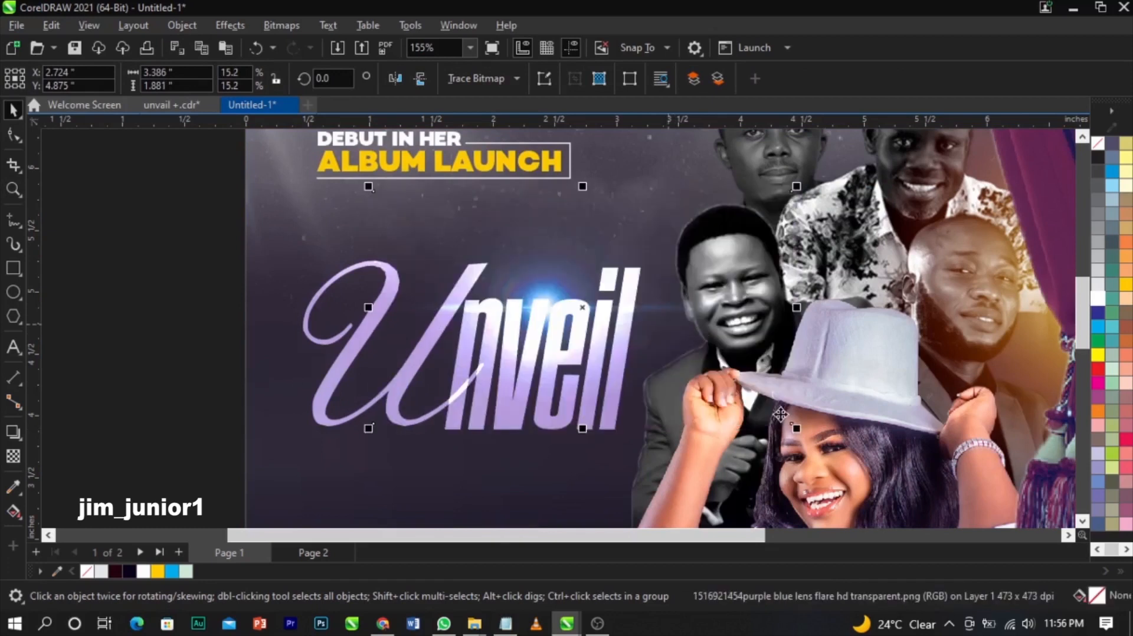
left_click_drag(797, 431, 874, 470)
left_click_drag(678, 331, 704, 348)
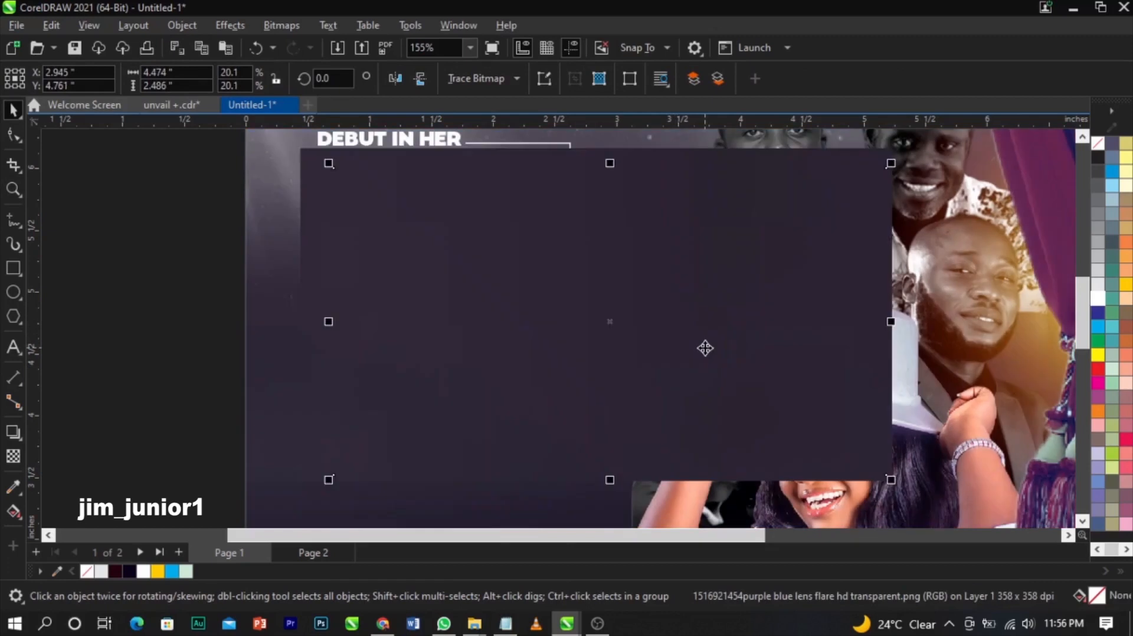
- Set the lens flare's transparency merge mode to Screen
left_click(14, 458)
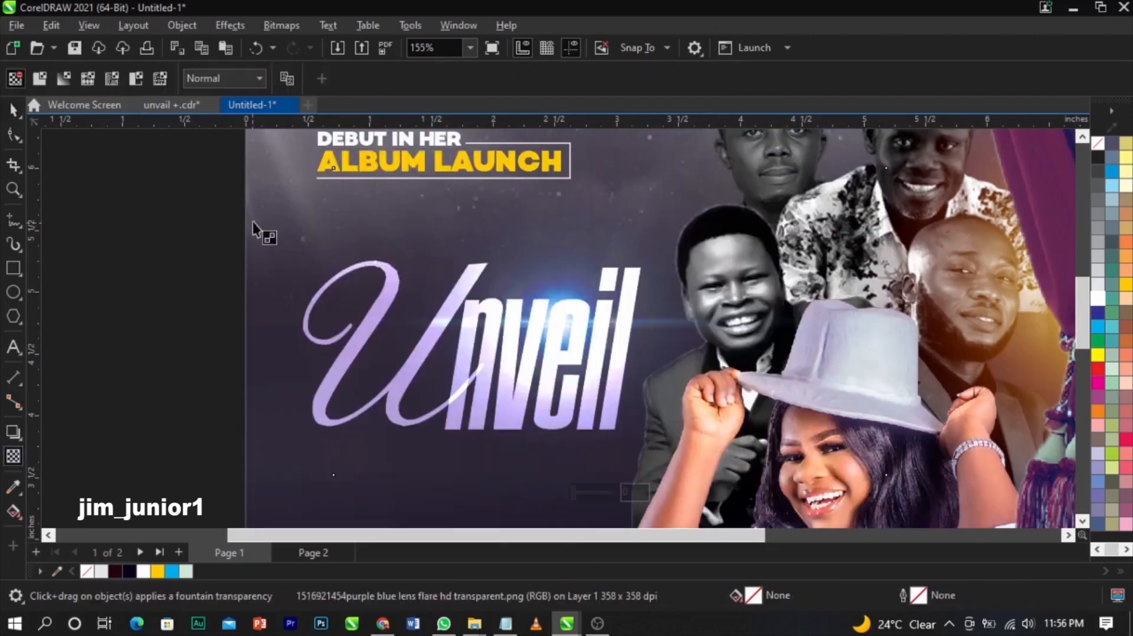
left_click(223, 78)
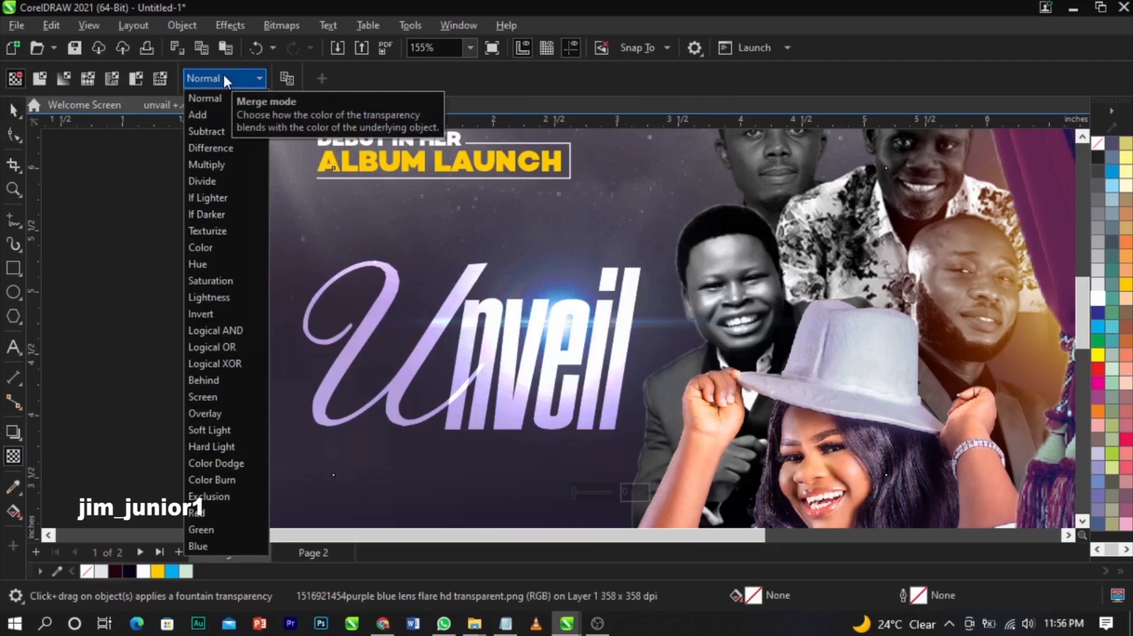
left_click(220, 397)
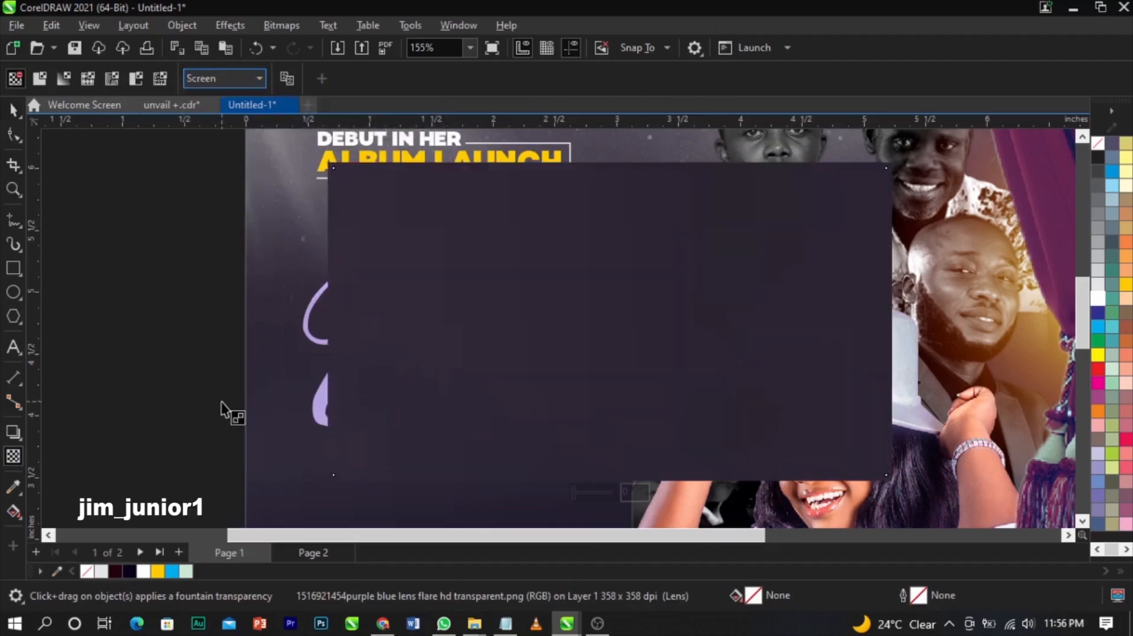
left_click(528, 326)
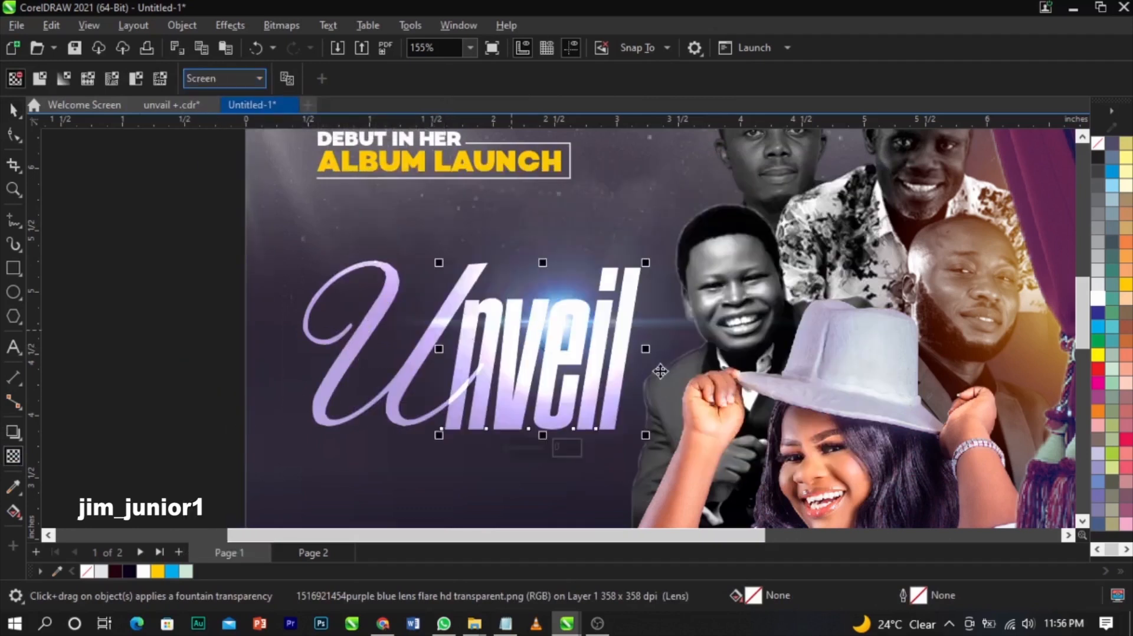
key("space")
- Fine-tune the lens flare's size and position over the Unveil title
left_click(673, 334)
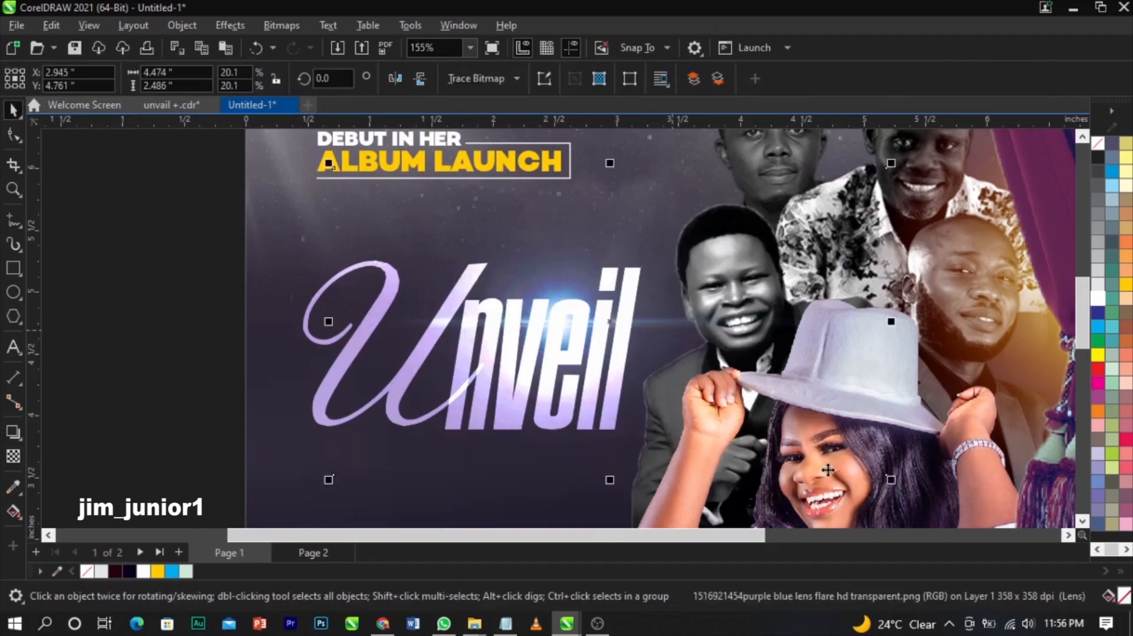
left_click_drag(890, 480, 878, 472)
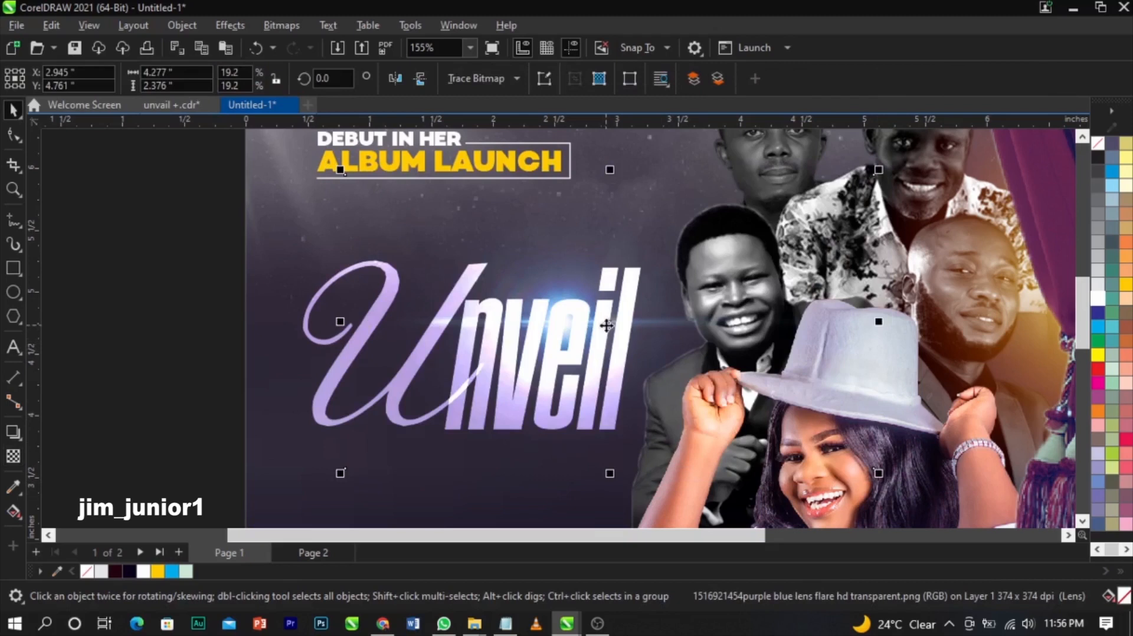
left_click_drag(600, 341, 620, 295)
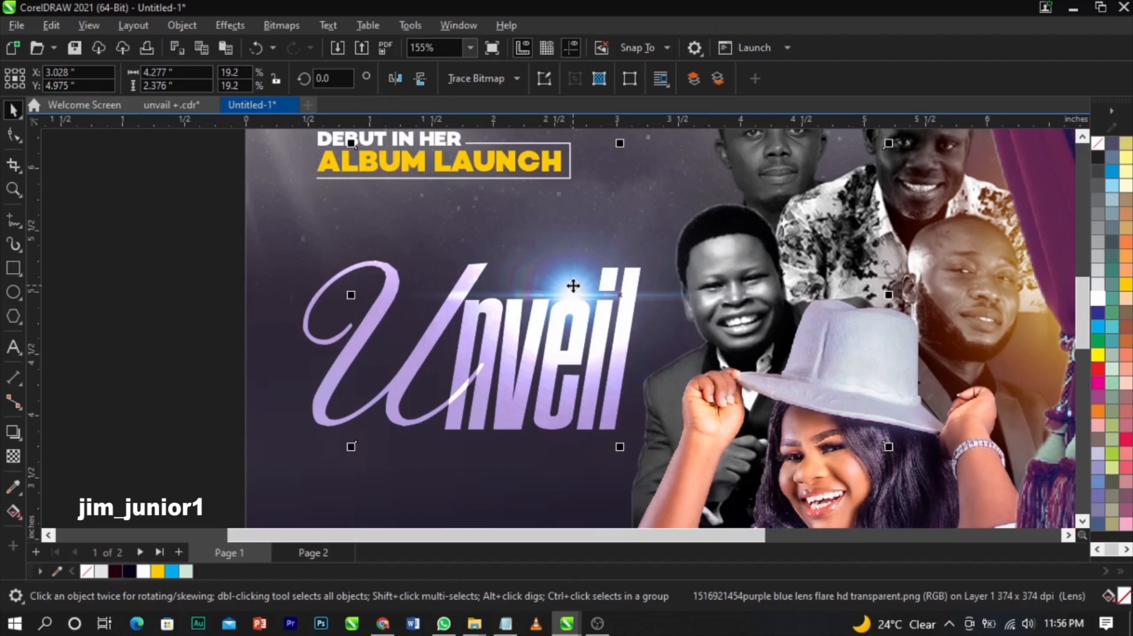
left_click_drag(573, 286, 578, 308)
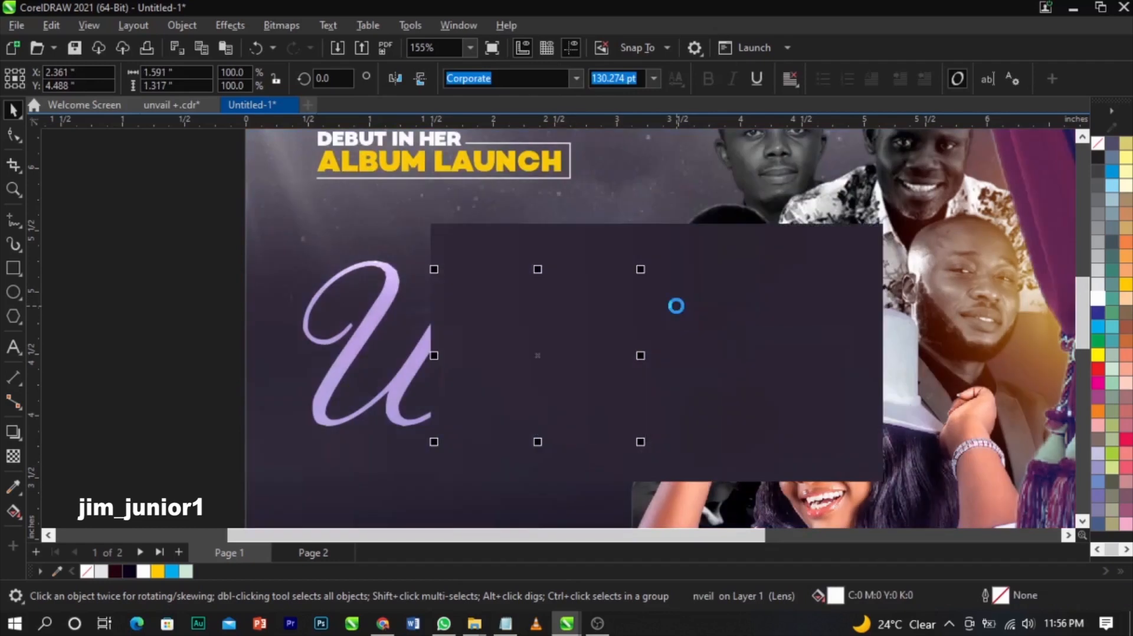
key("ctrl+z")
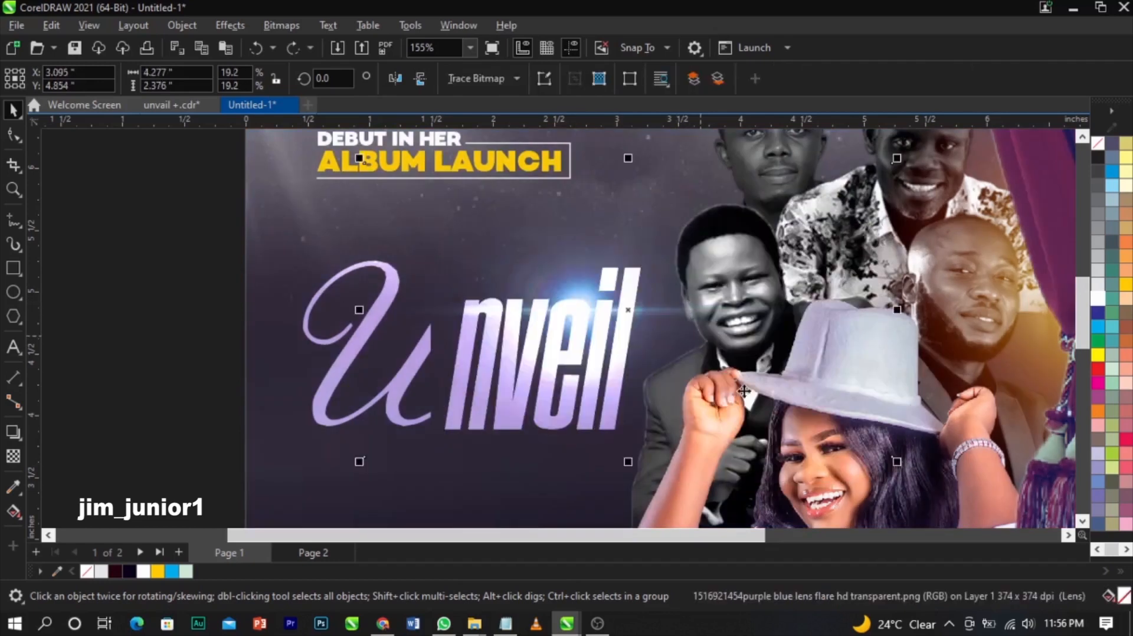
left_click_drag(896, 461, 875, 457)
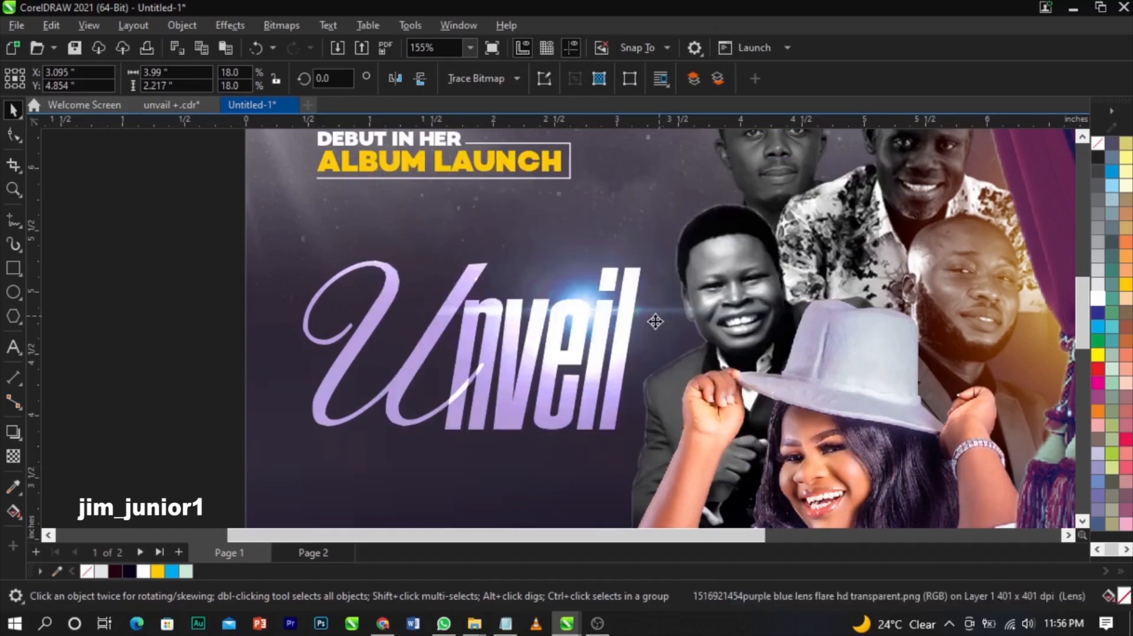
left_click_drag(652, 321, 653, 323)
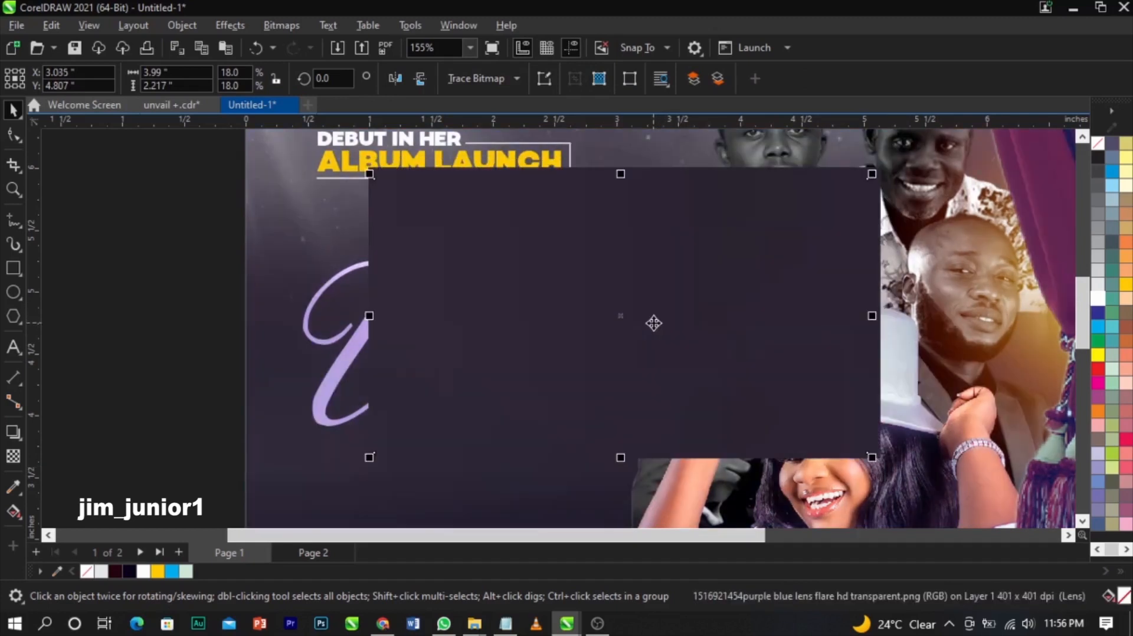
- Zoom to the whole page and preview the flyer full screen with F9
left_click(169, 349)
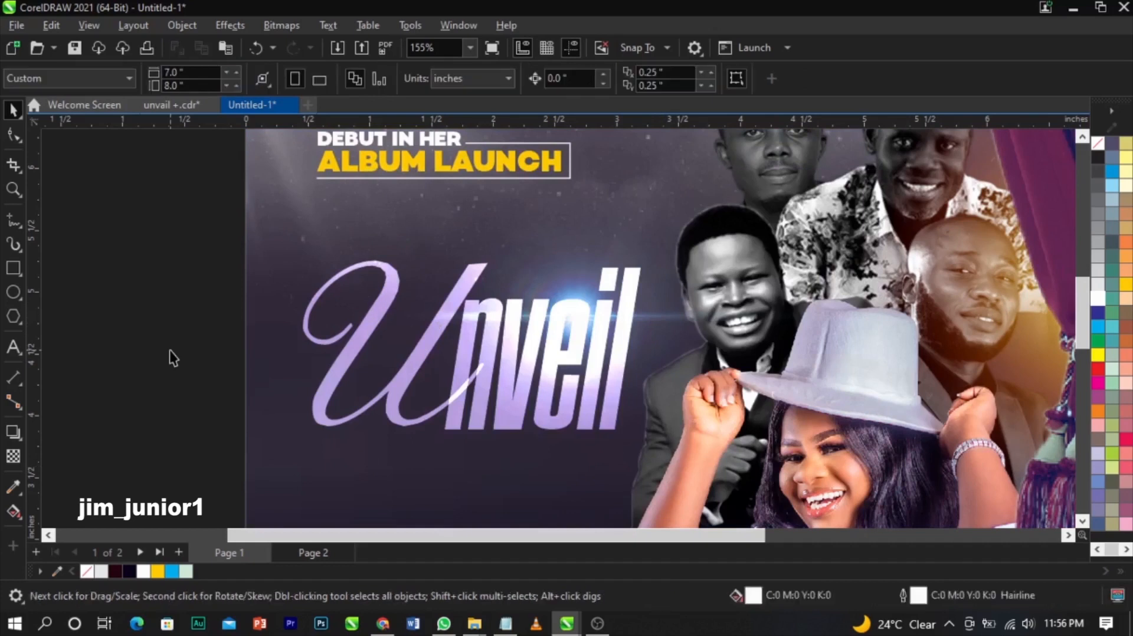
key("shift+F4")
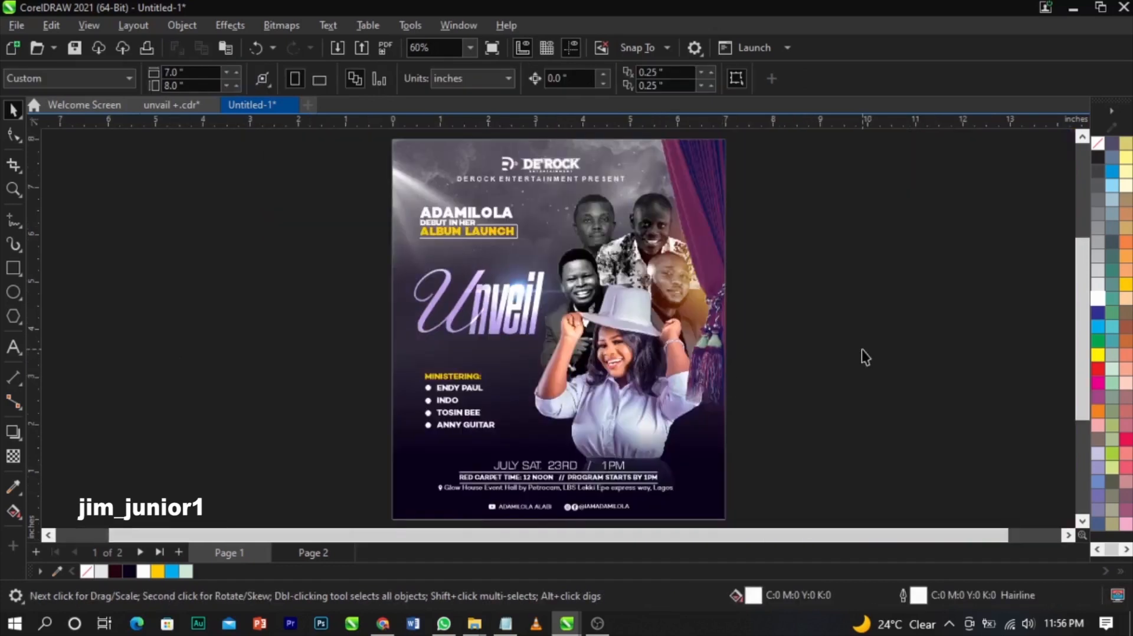
key("F9")
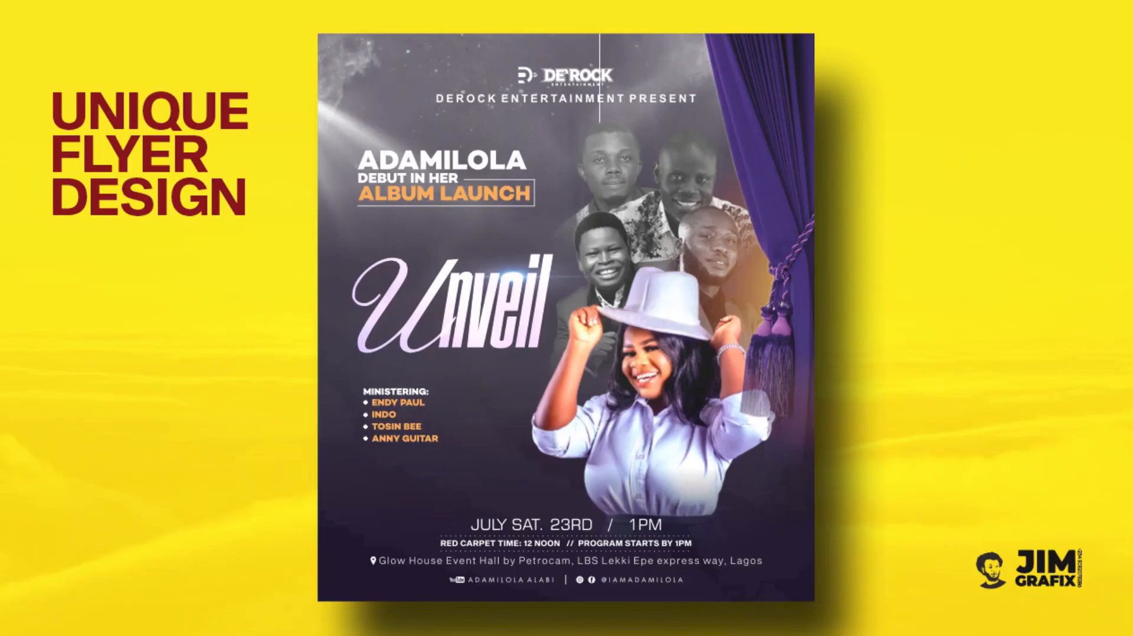